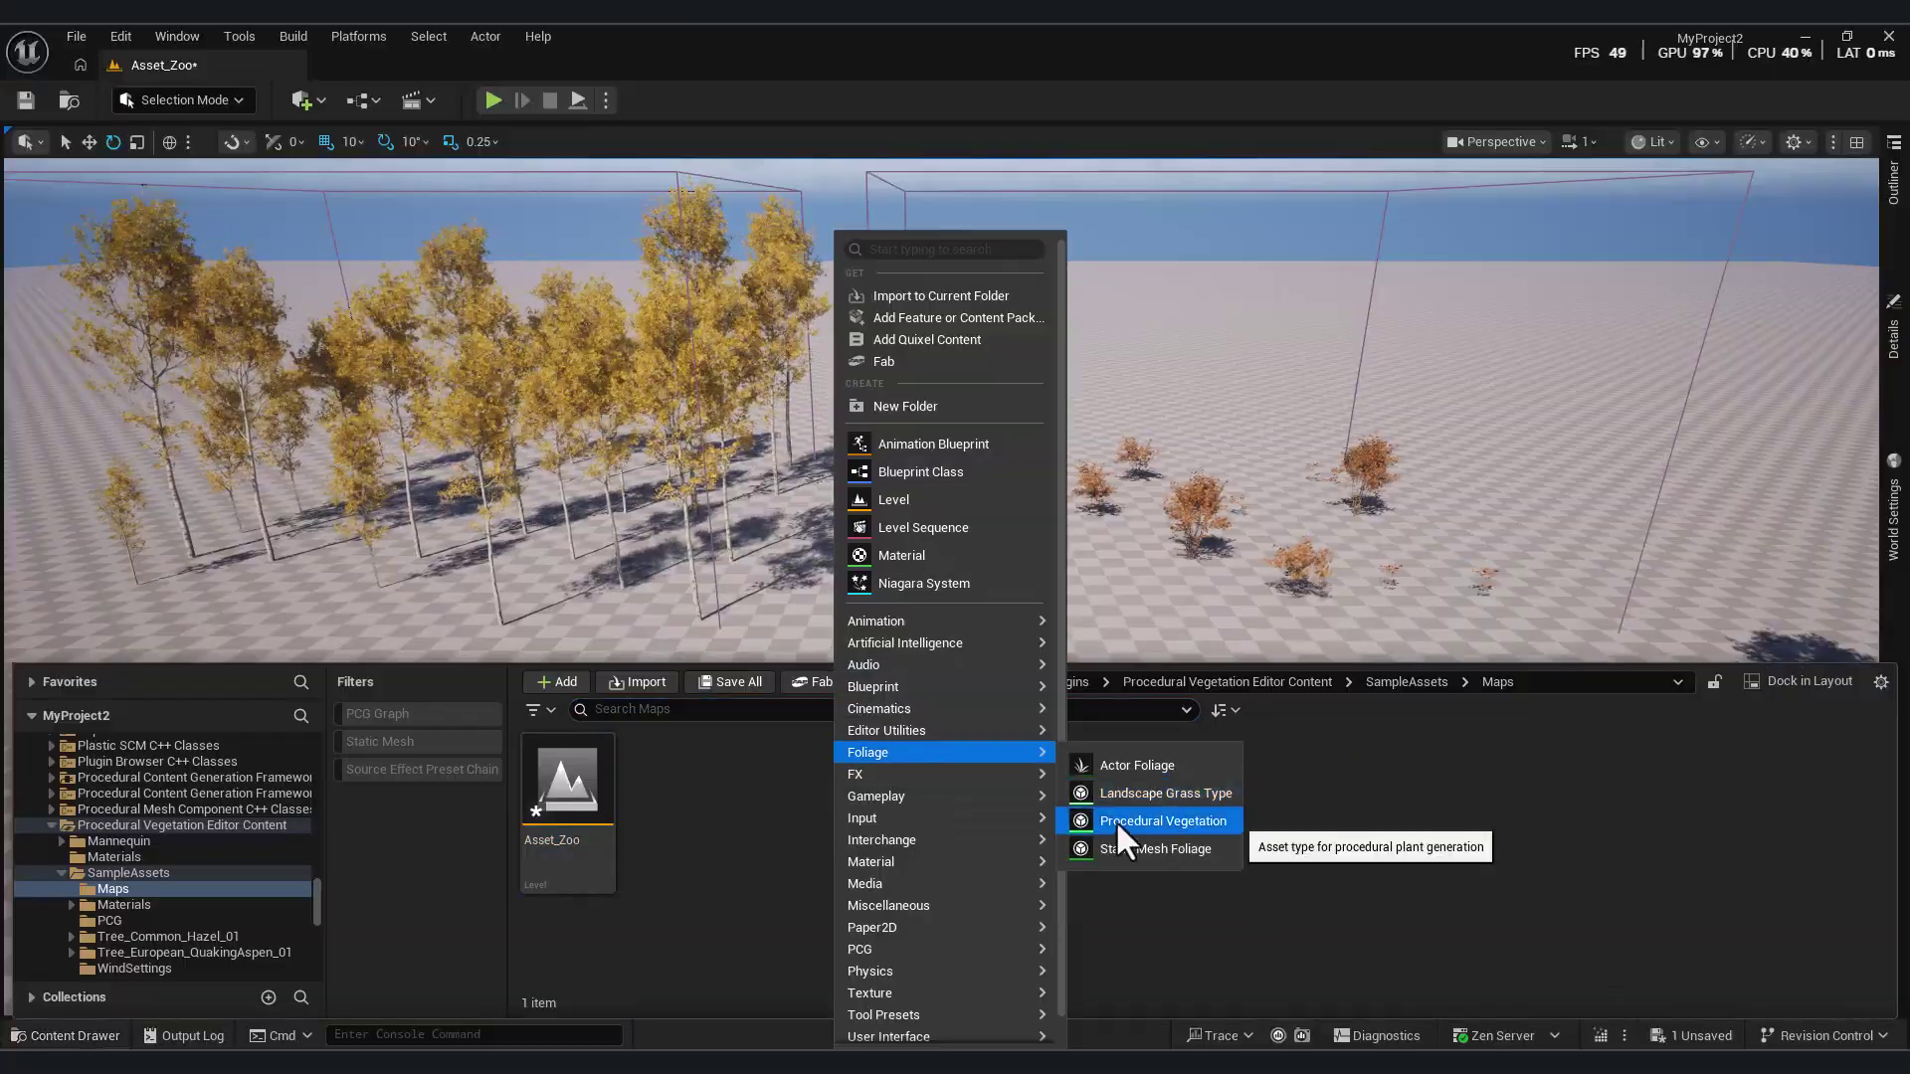
- Create a procedural vegetation asset and adjust the Carve node of the QuakingAspen_Tree_01 graph
{"action": "left_click", "coordinate": [1119, 820]}
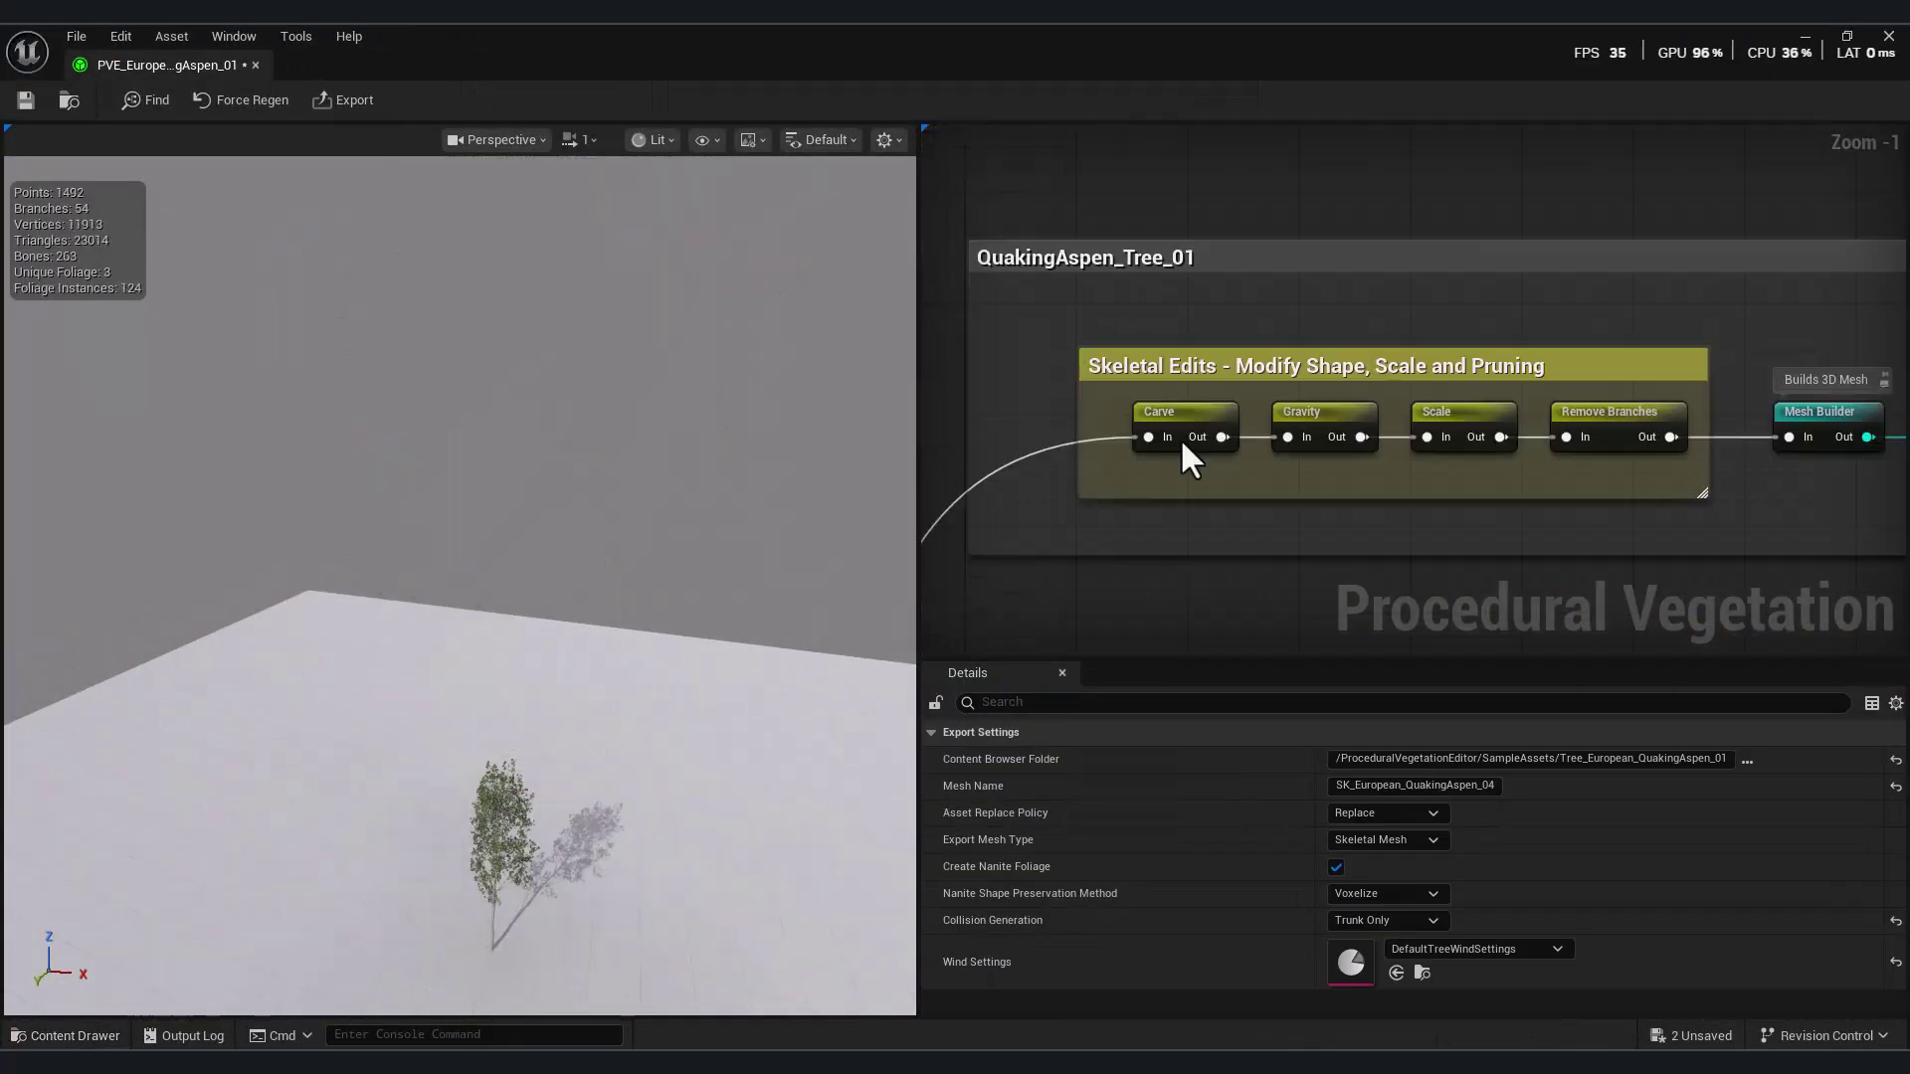
{"action": "left_click", "coordinate": [1180, 438]}
{"action": "left_click_drag", "start_coordinate": [1388, 785], "coordinate": [1349, 786]}
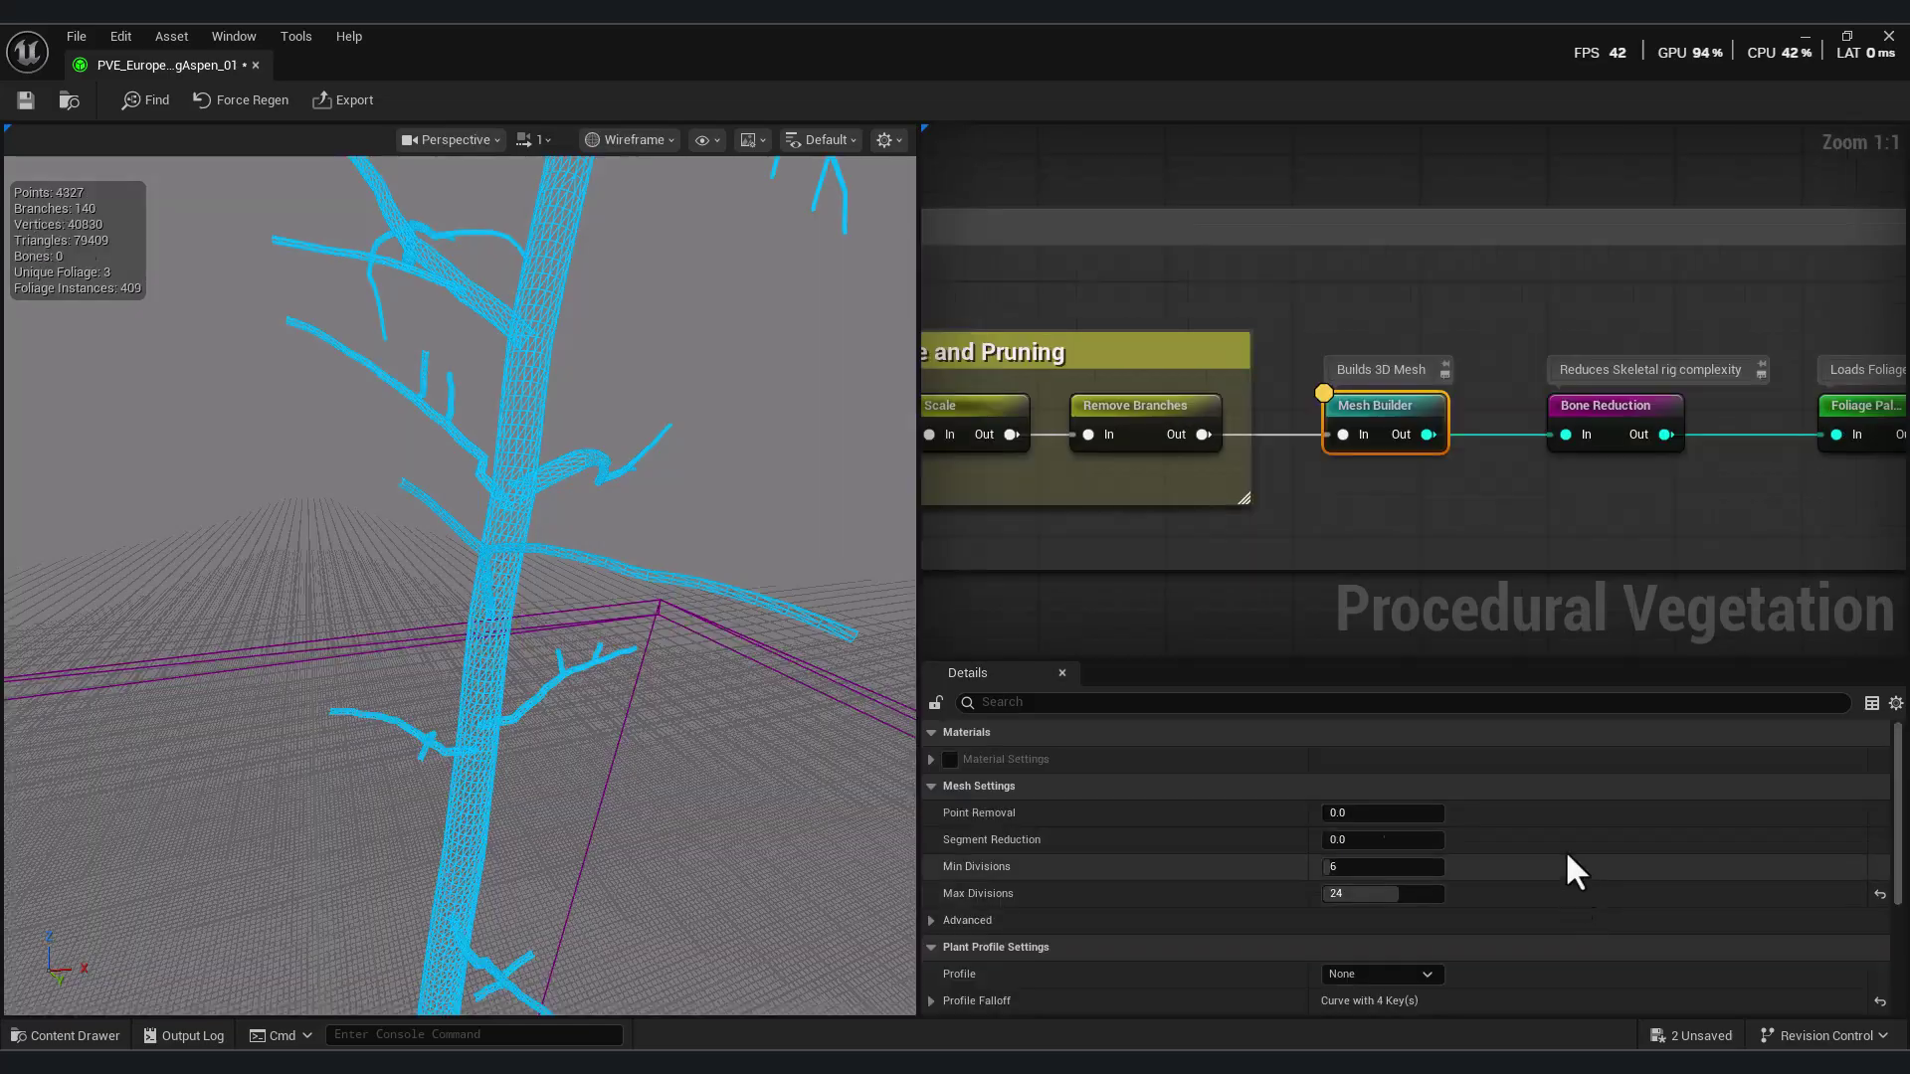
- Set the Mesh Builder's Point Removal to about 0.037 and Segment Reduction to about 0.81, and adjust its Max Divisions
{"action": "mouse_move", "coordinate": [1338, 812]}
{"action": "left_mouse_down"}
{"action": "mouse_move", "coordinate": [1362, 813]}
{"action": "mouse_move", "coordinate": [1353, 839]}
{"action": "left_mouse_up"}
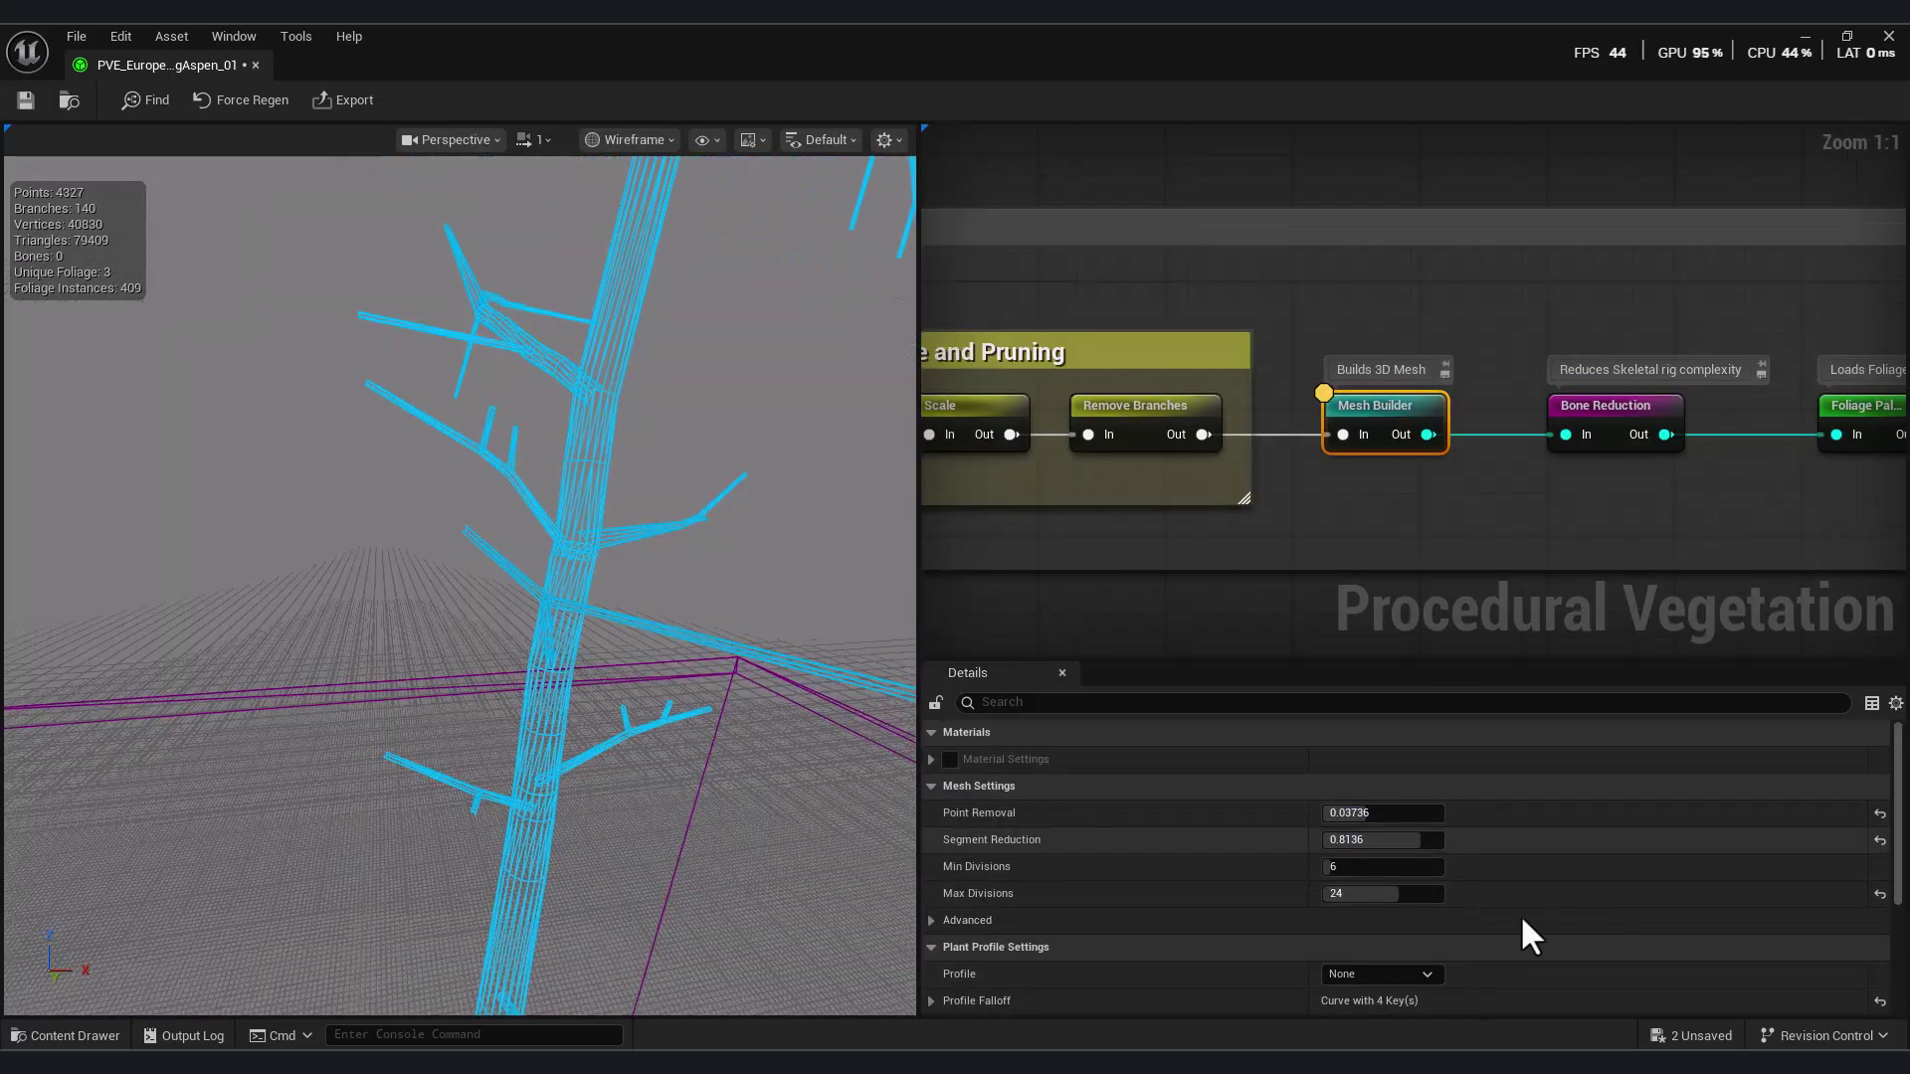
{"action": "left_click_drag", "start_coordinate": [1338, 893], "coordinate": [1376, 895]}
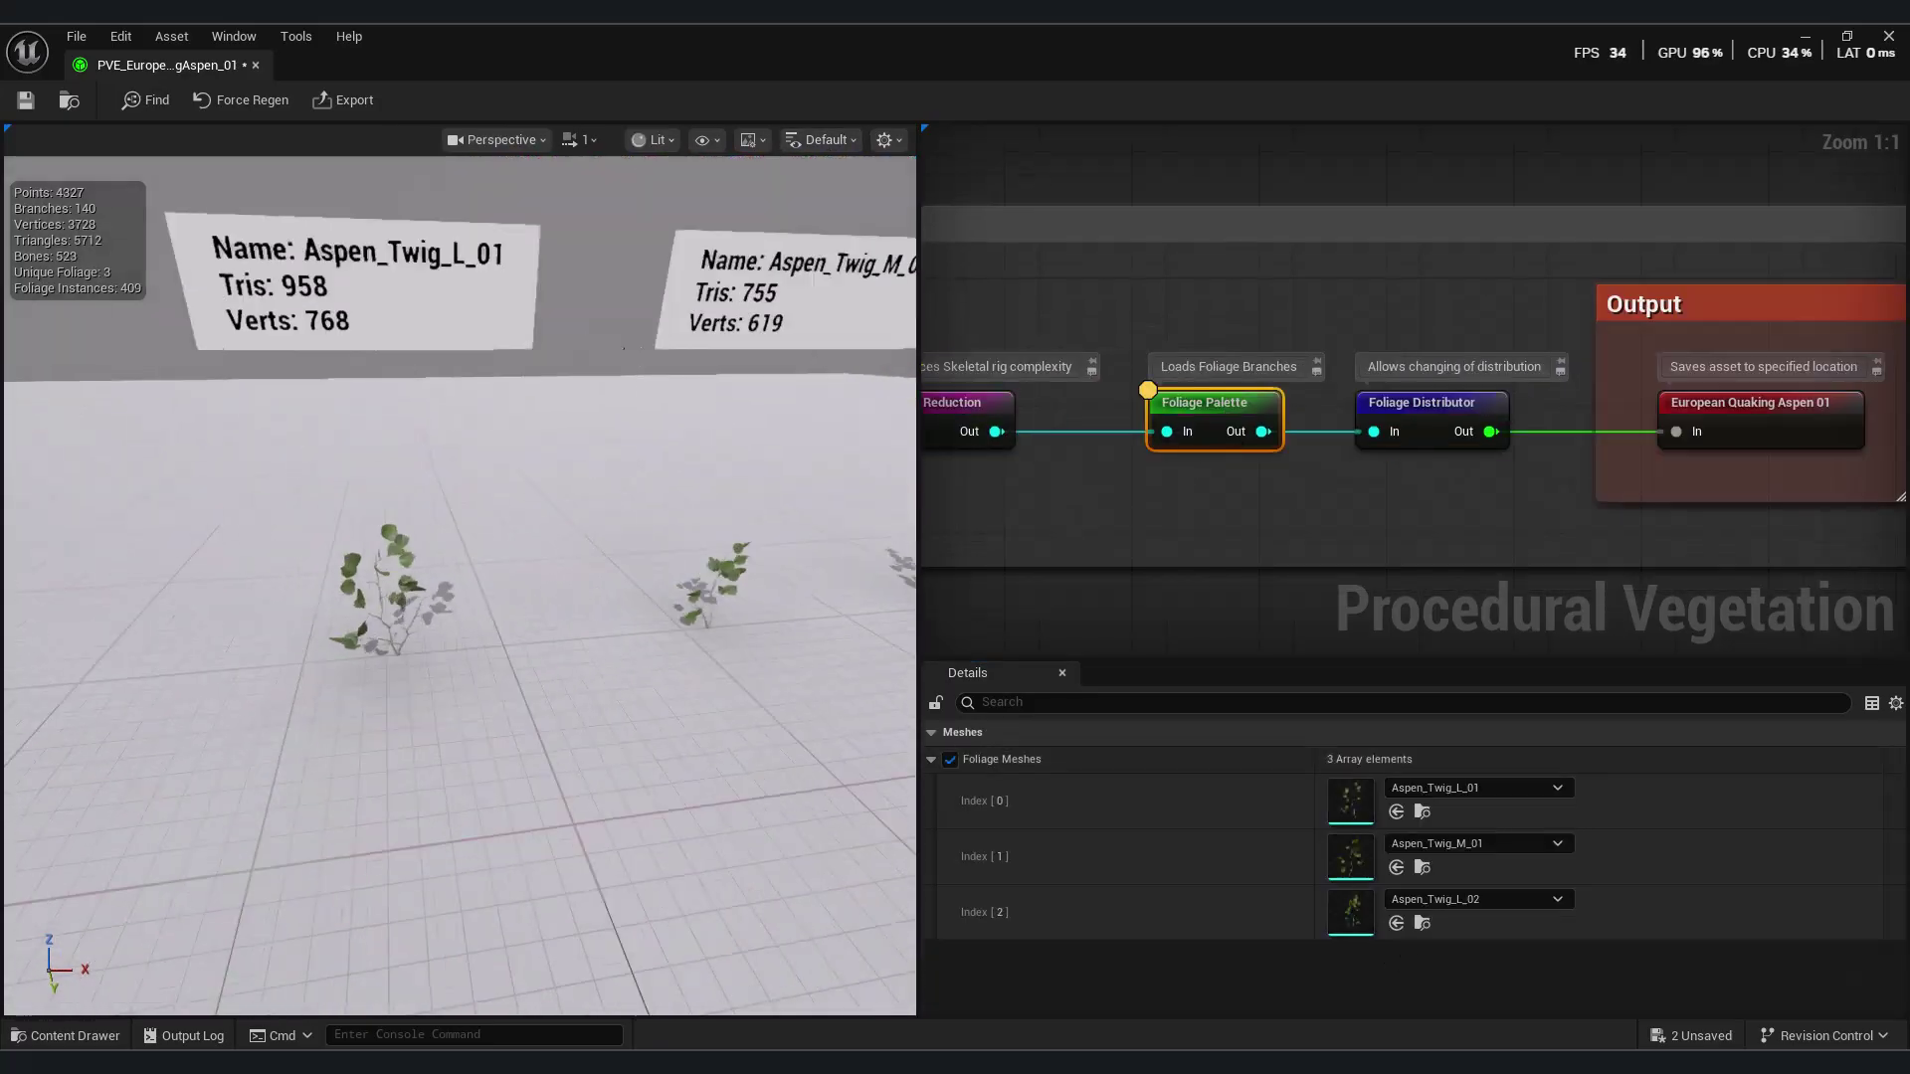
- Choose a different foliage mesh for the first entry of the Foliage Palette node
{"action": "left_click", "coordinate": [1477, 787]}
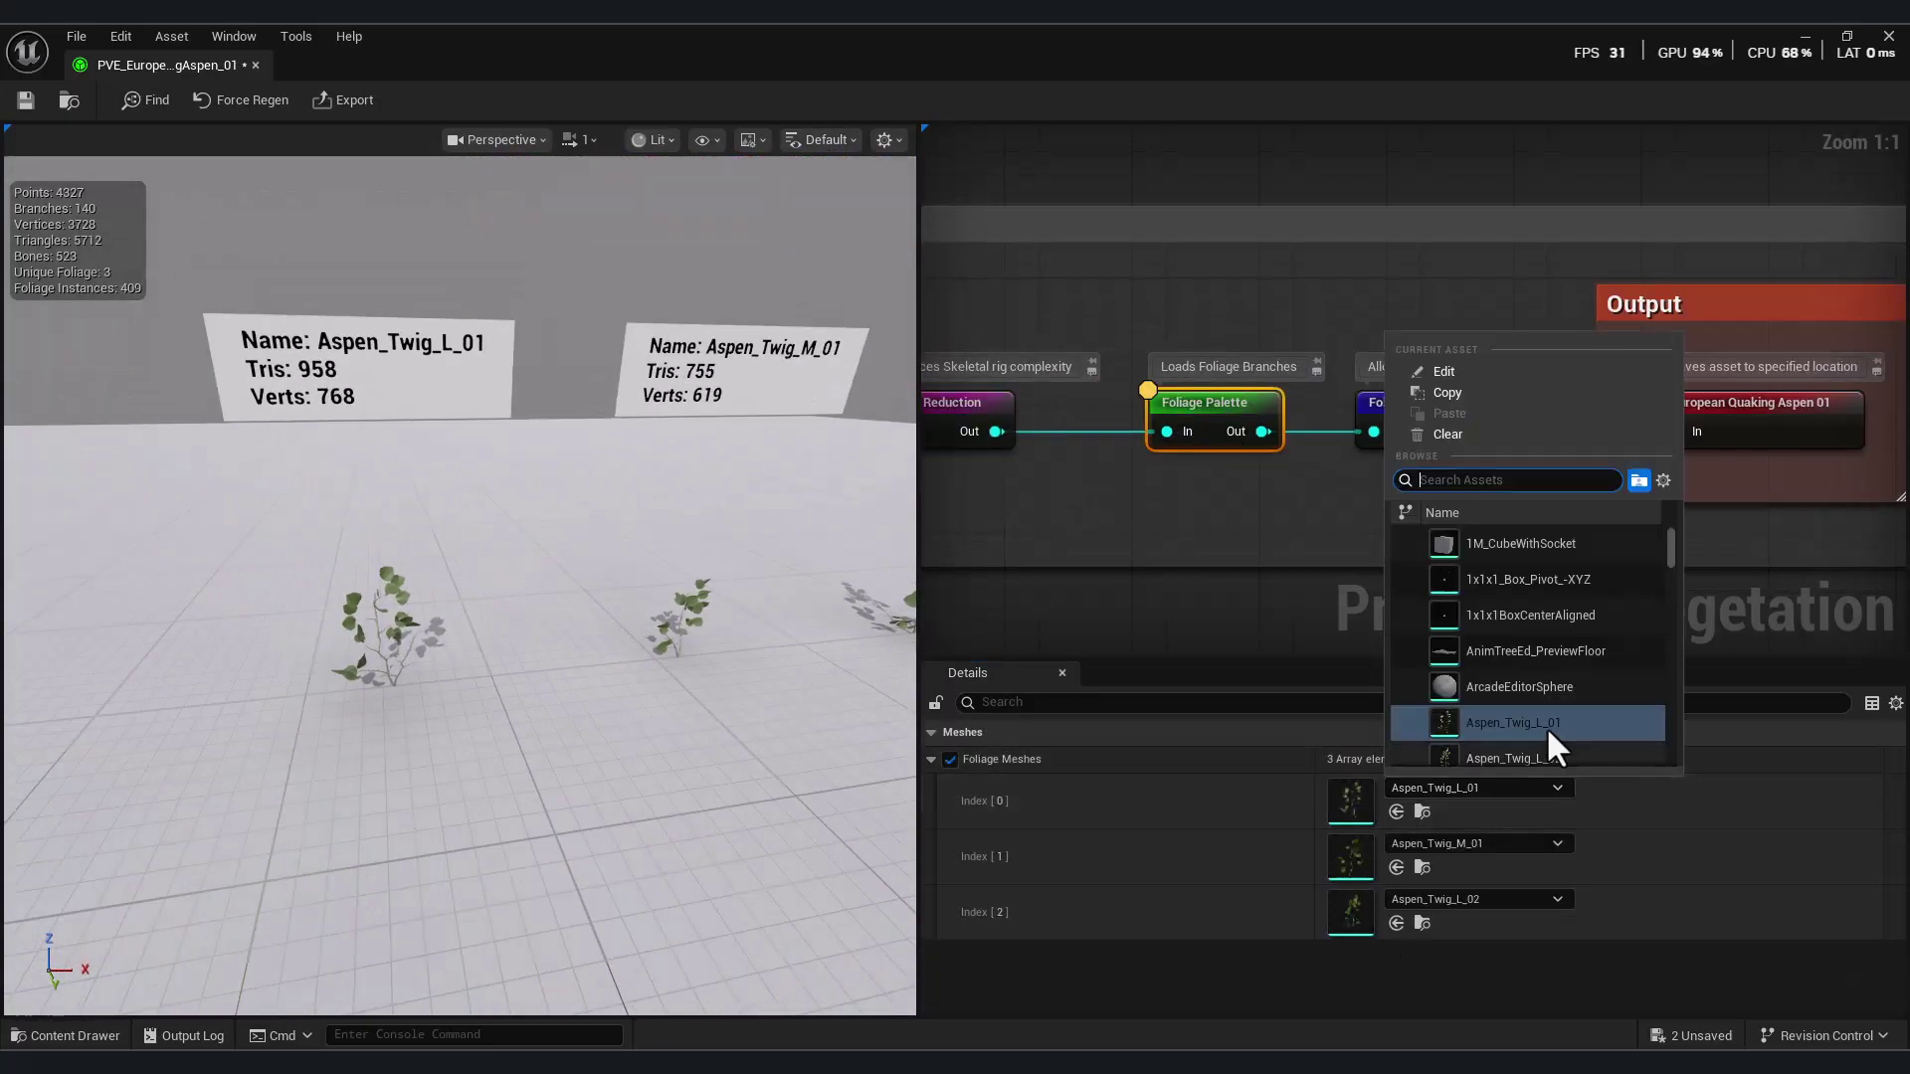
{"action": "left_click", "coordinate": [1546, 726]}
{"action": "left_click", "coordinate": [1502, 787]}
{"action": "left_click", "coordinate": [1513, 574]}
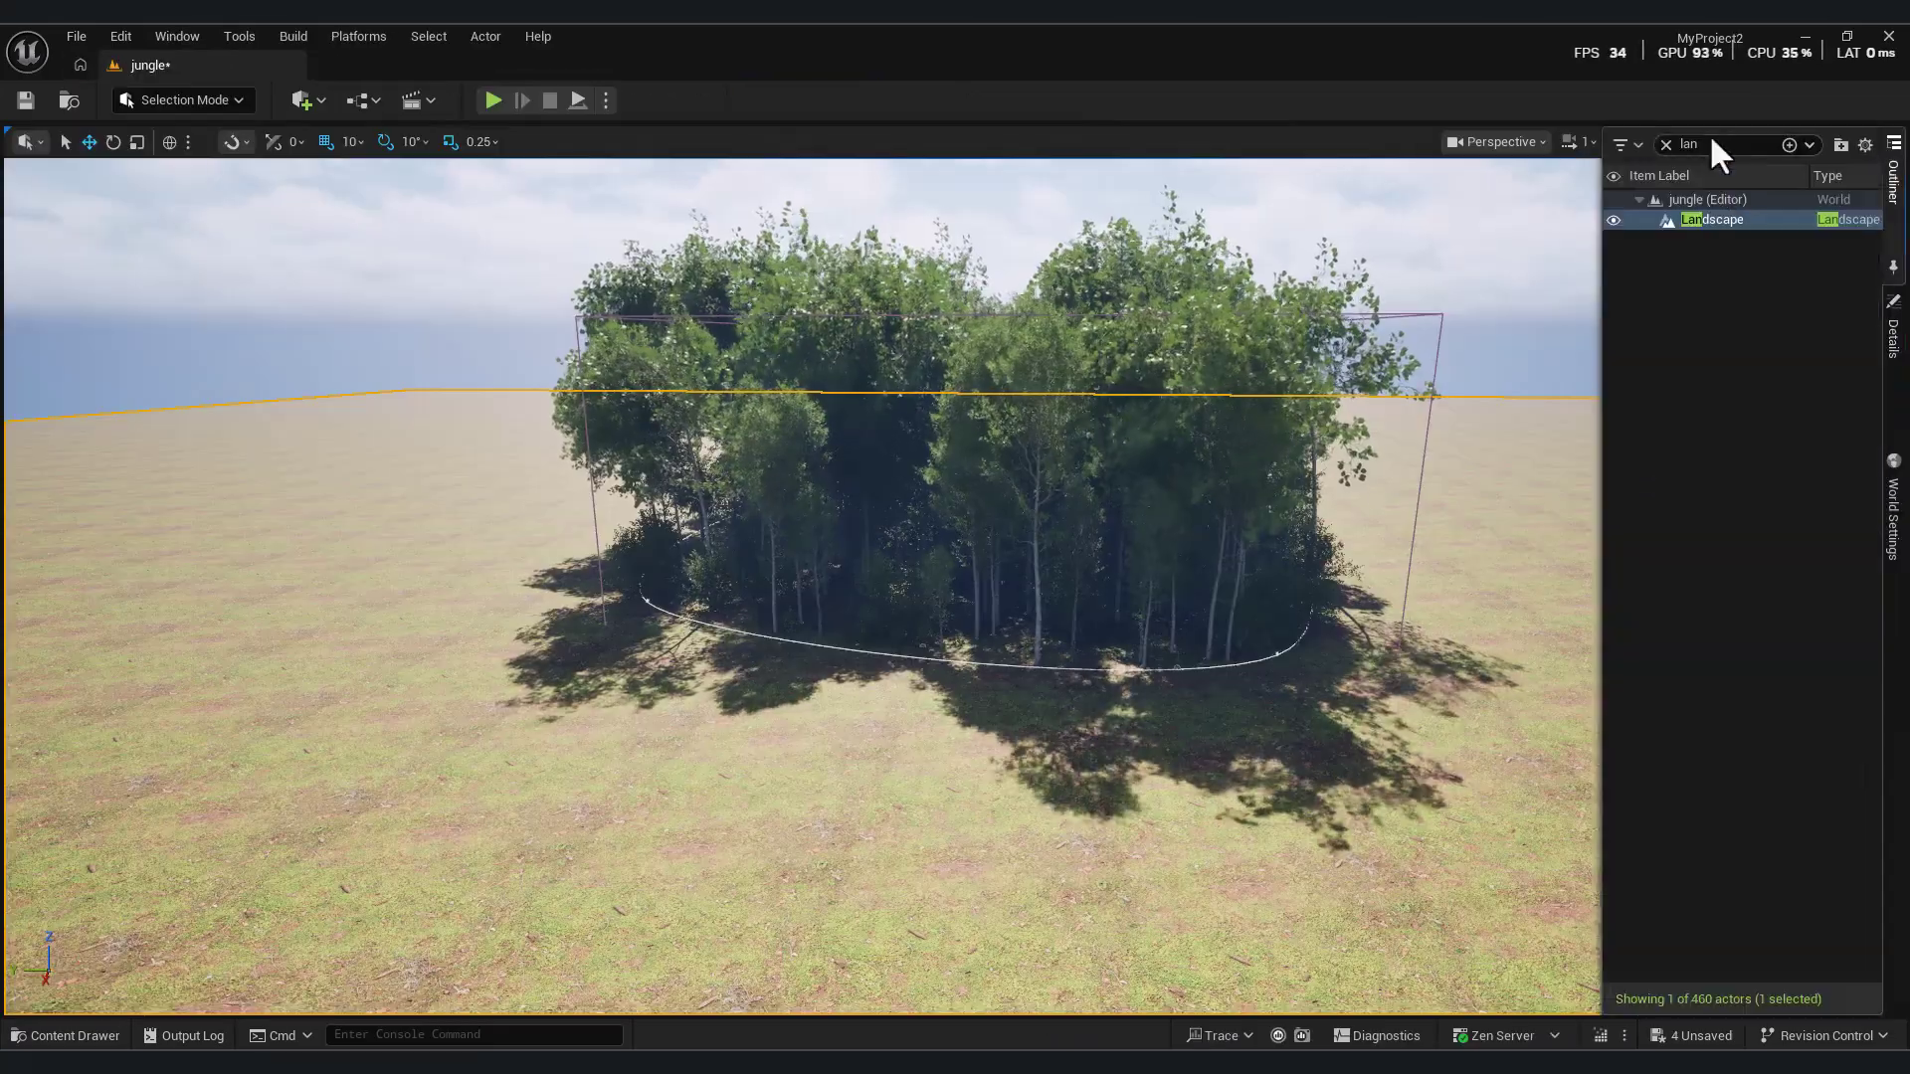
{"action": "key", "text": "s"}
{"action": "key", "text": "d"}
{"action": "key", "text": "q"}
{"action": "key", "text": "w"}
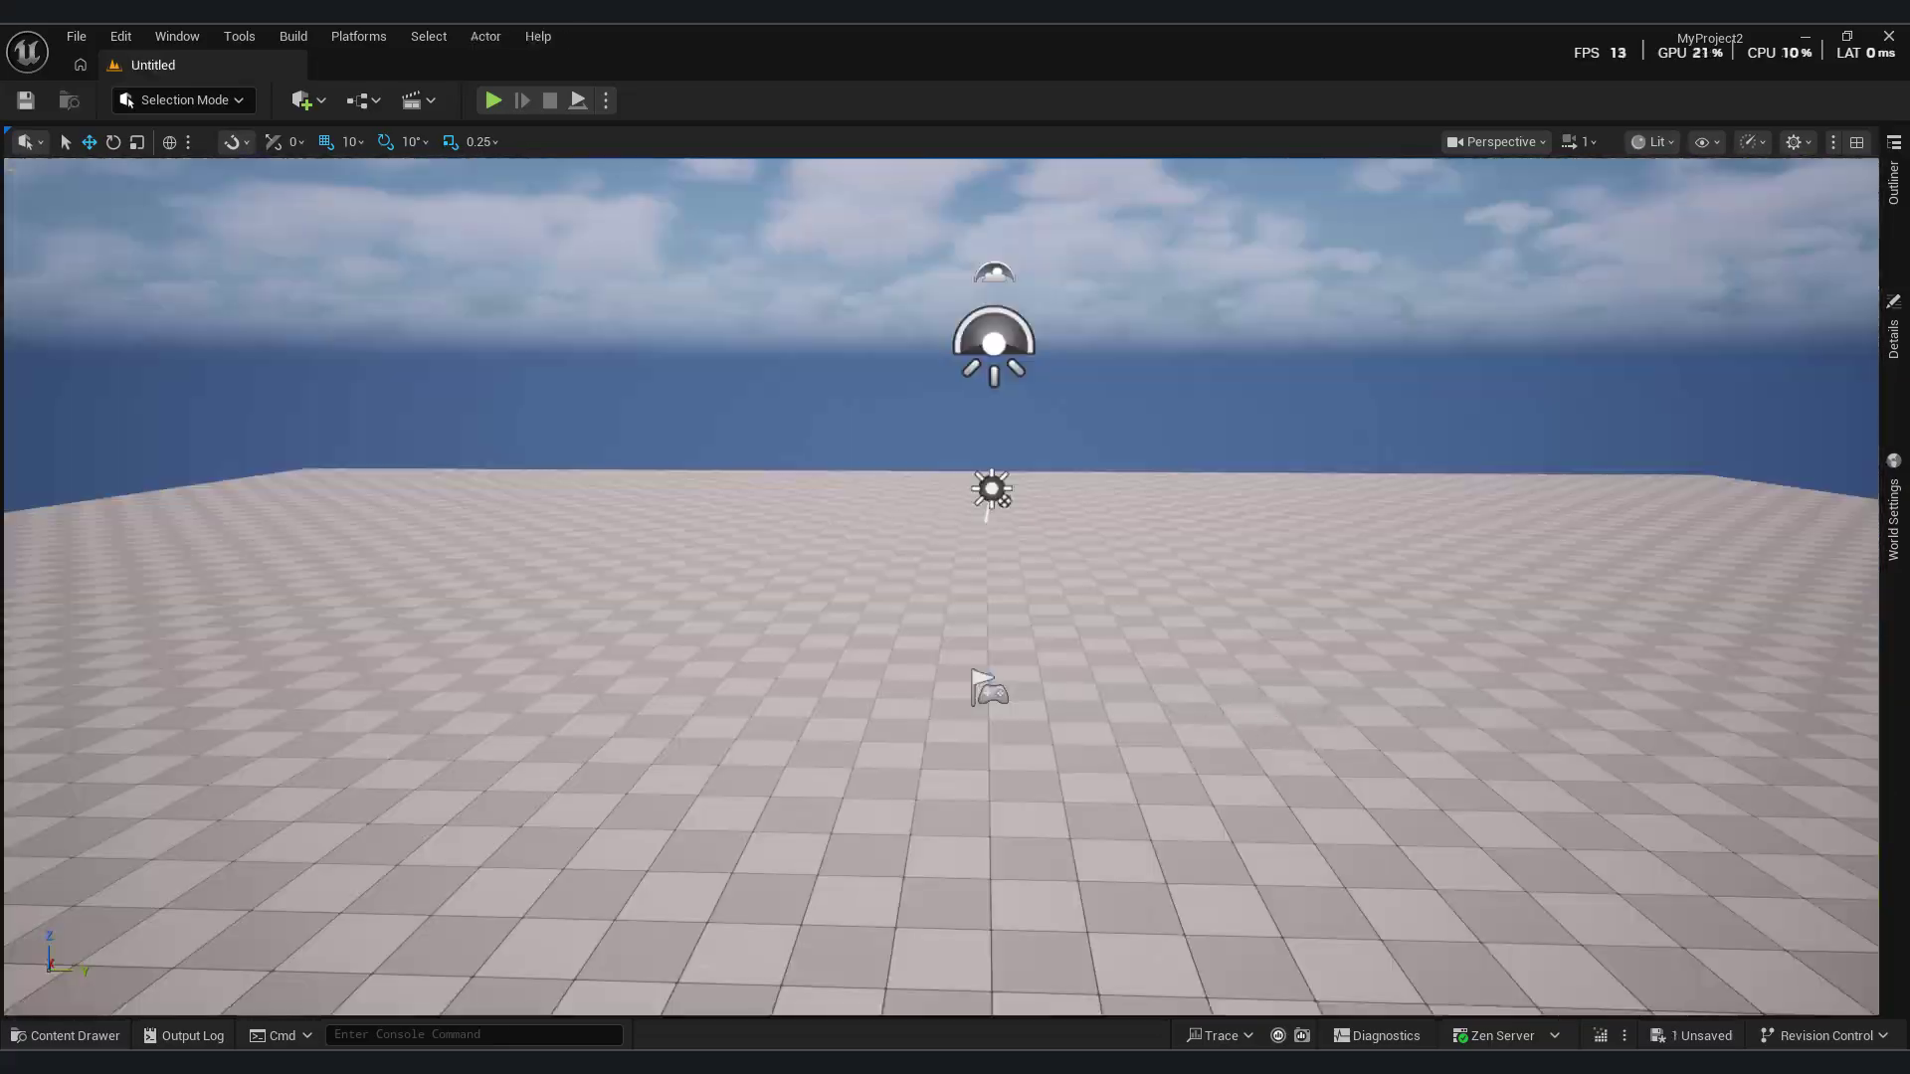
- Play the empty untitled level briefly in the editor and stop it
{"action": "right_click_drag", "start_coordinate": [597, 406], "coordinate": [597, 497]}
{"action": "left_click", "coordinate": [487, 95]}
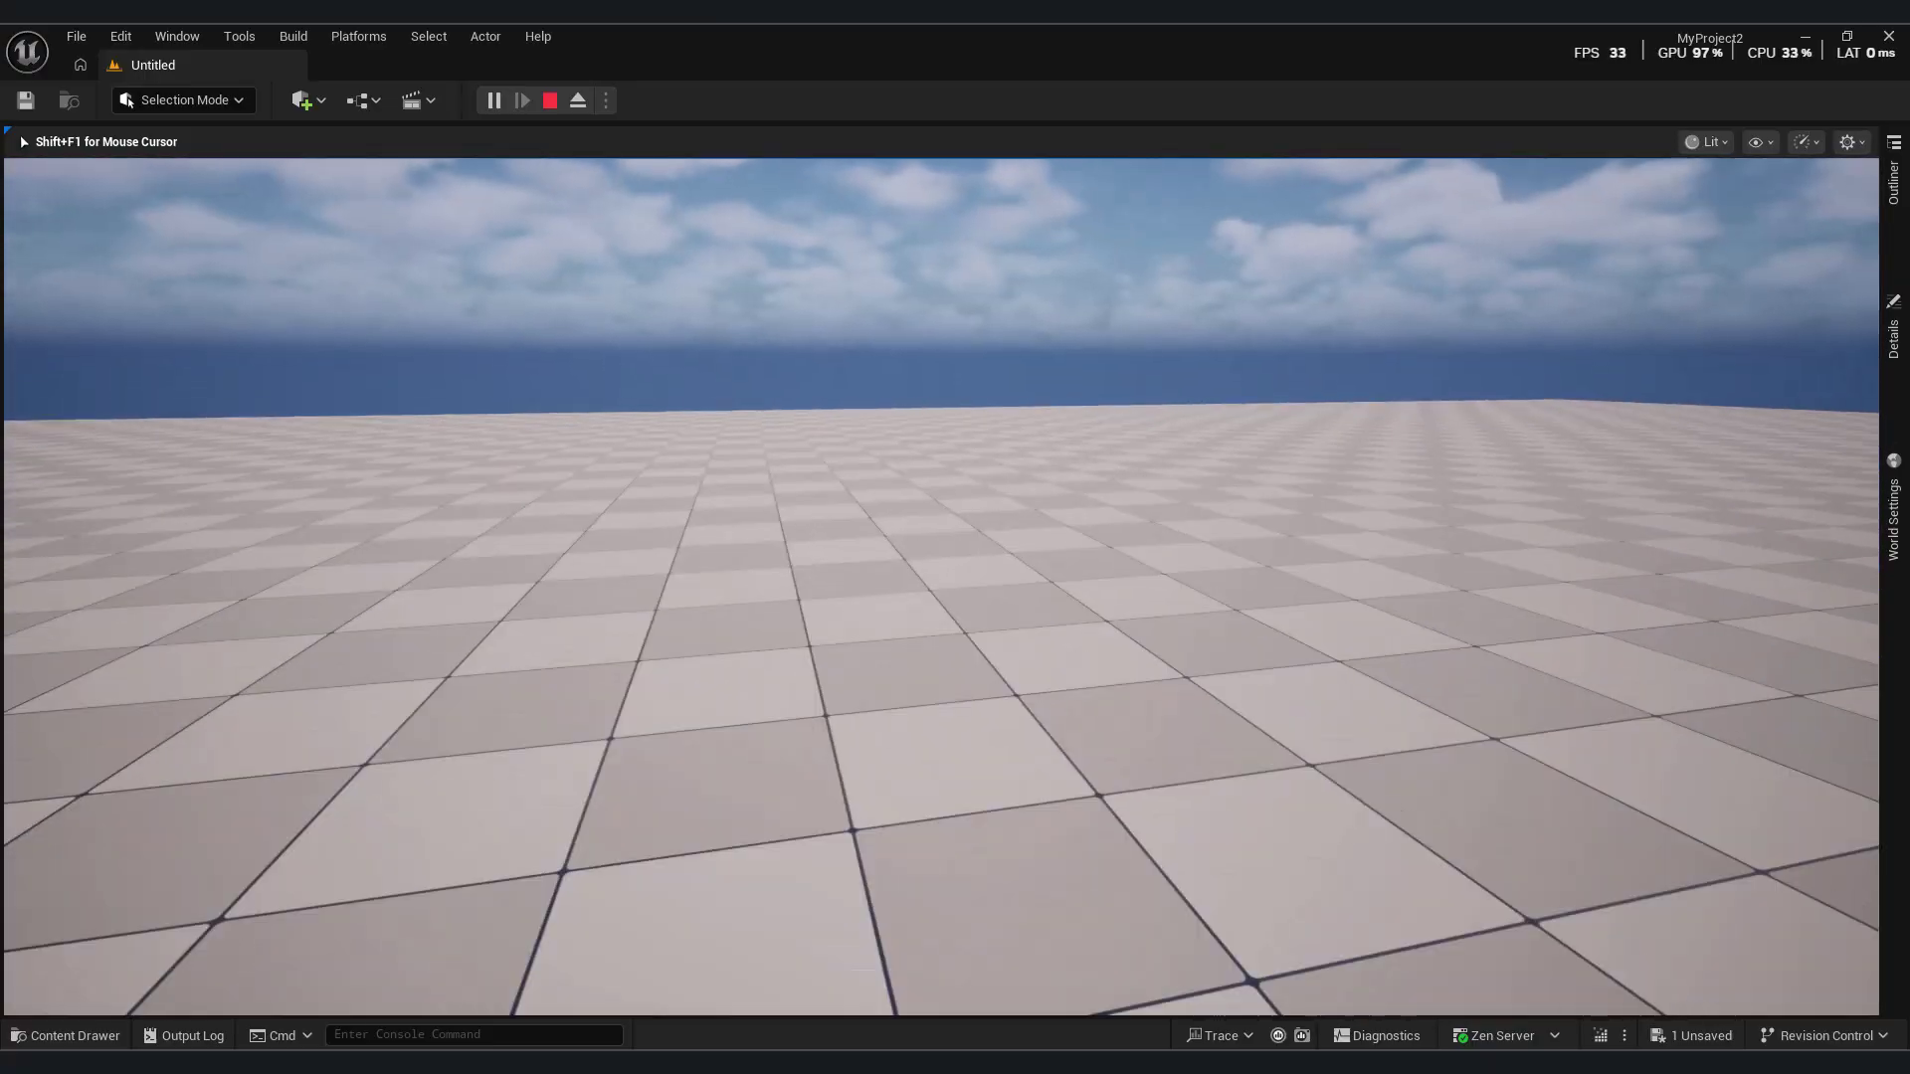
{"action": "key", "text": "Escape"}
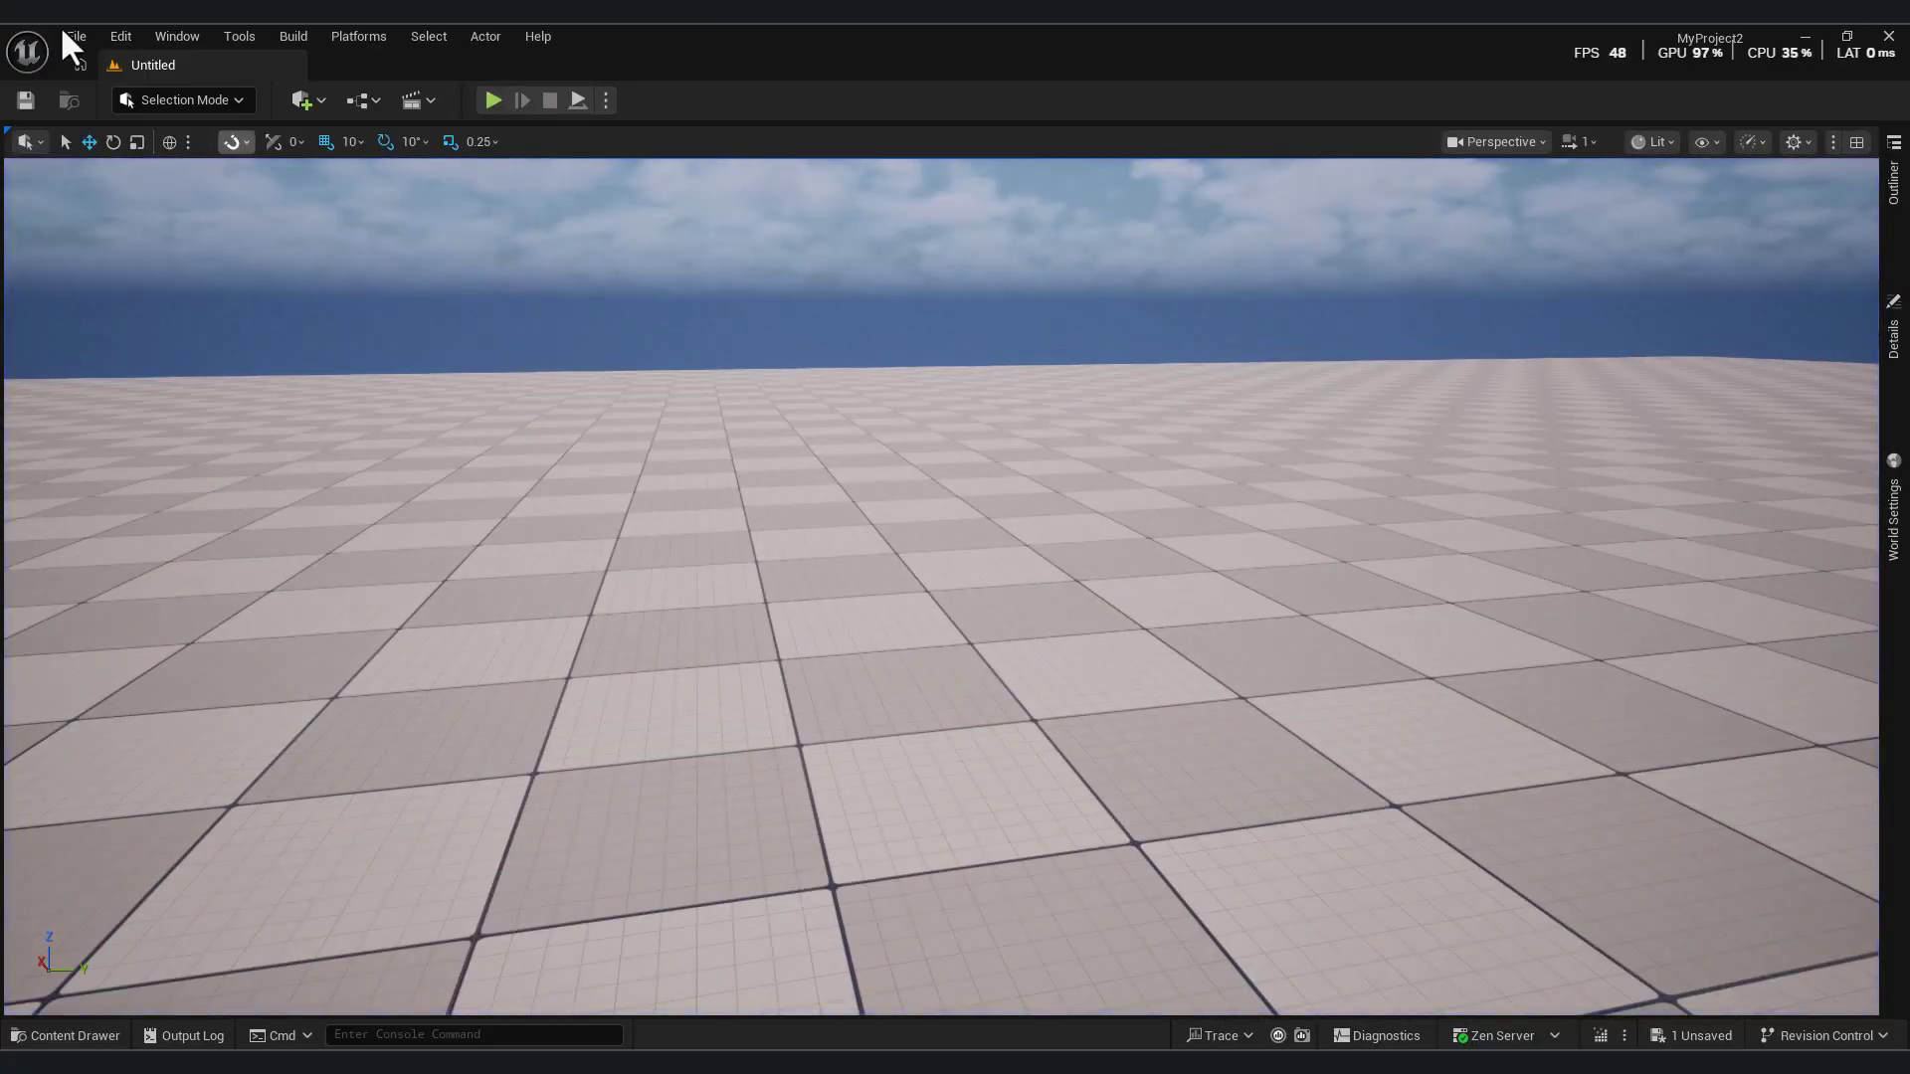
- Look up the Procedural Vegetation Editor plugin in the plugin list and check whether it is enabled
{"action": "left_click", "coordinate": [125, 36]}
{"action": "left_click", "coordinate": [205, 366]}
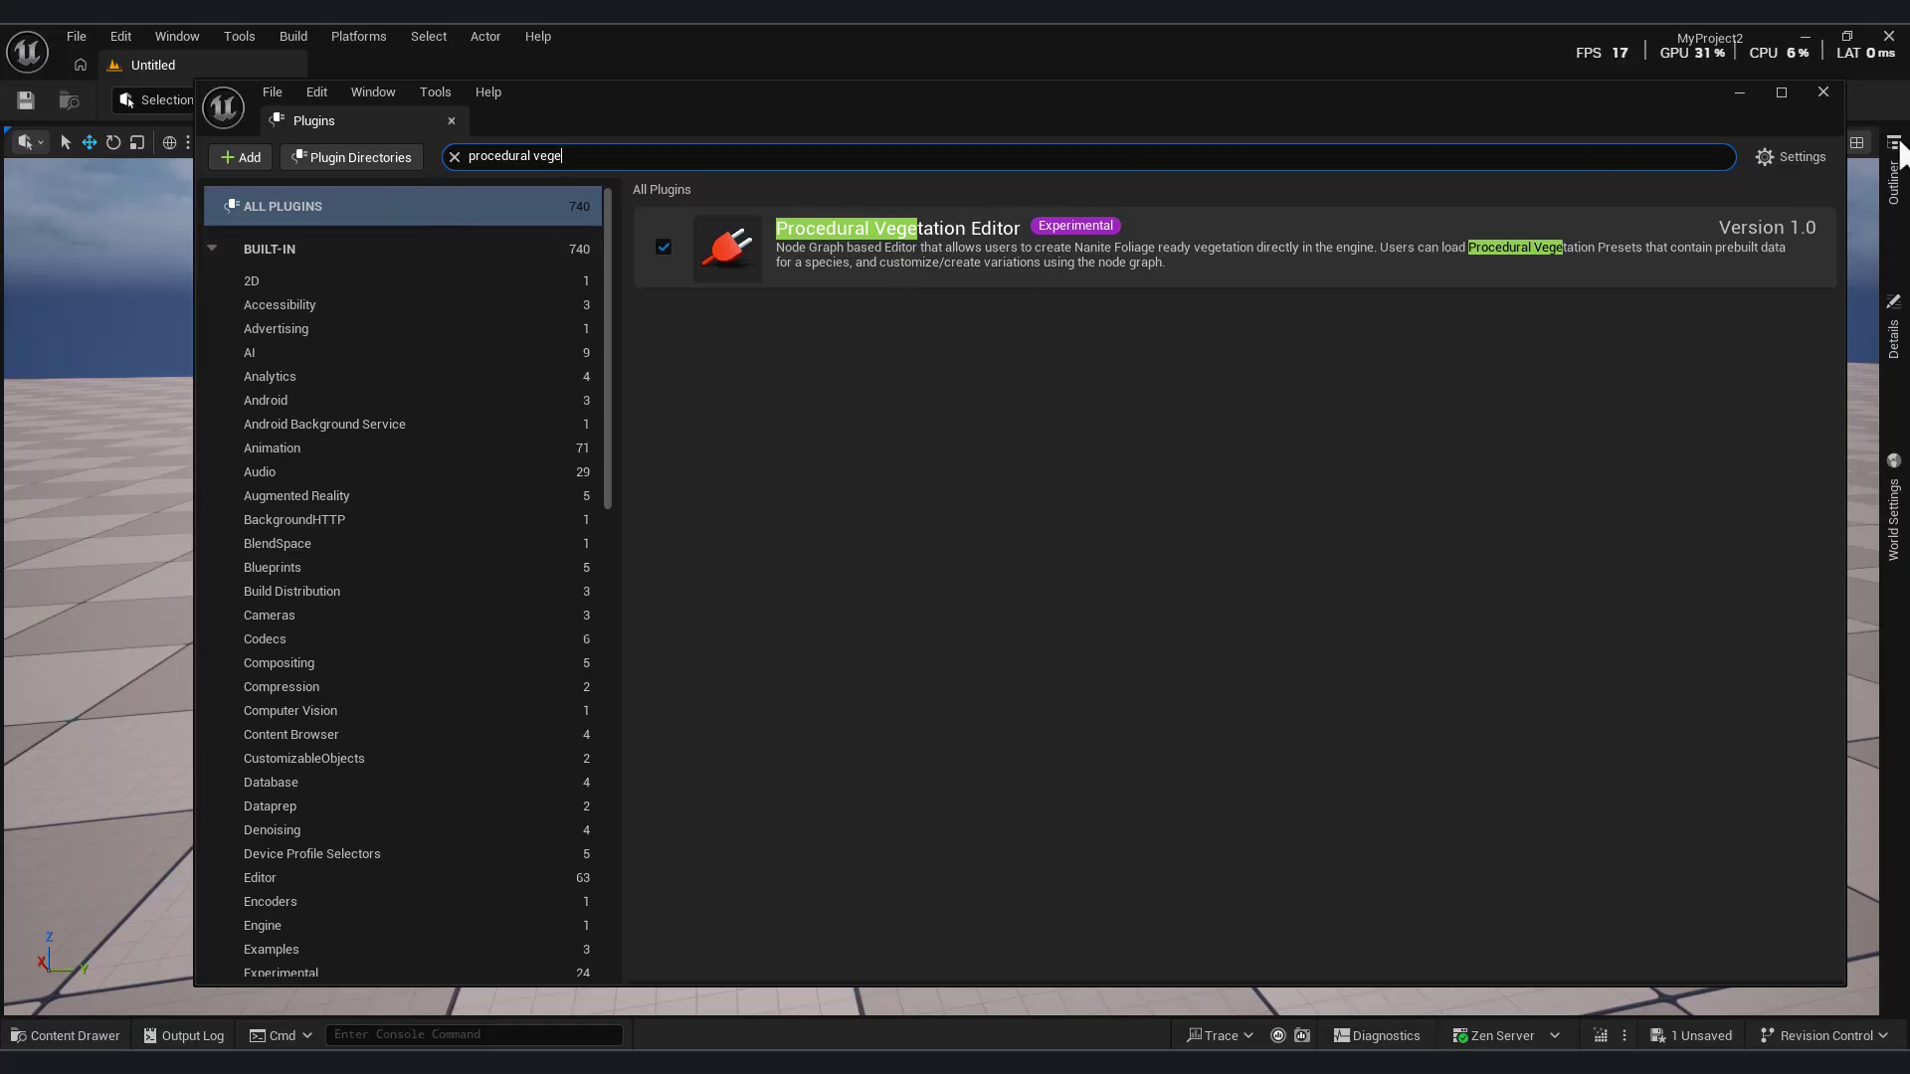
{"action": "left_click", "coordinate": [1823, 92]}
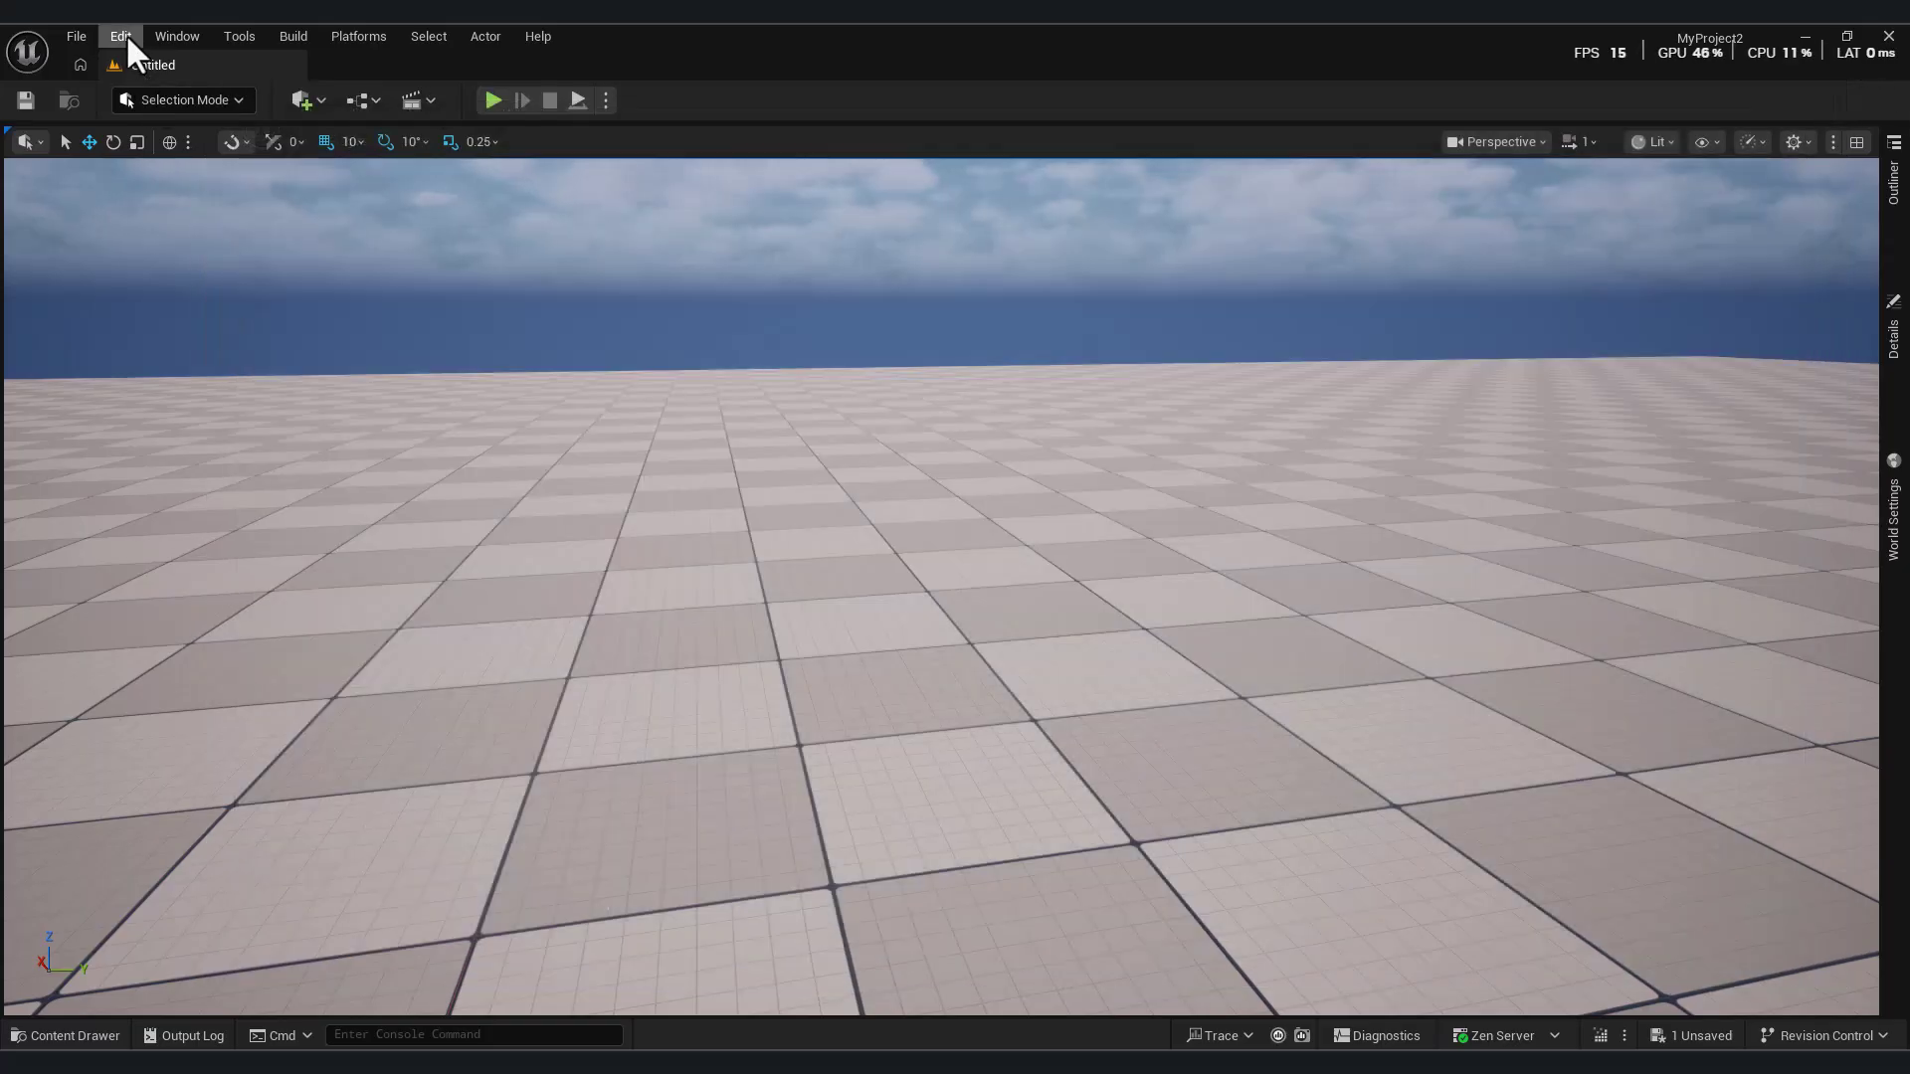
- Search the project settings for "nani" to check the Nanite and Nanite Foliage options
{"action": "left_click", "coordinate": [123, 36]}
{"action": "left_click", "coordinate": [233, 347]}
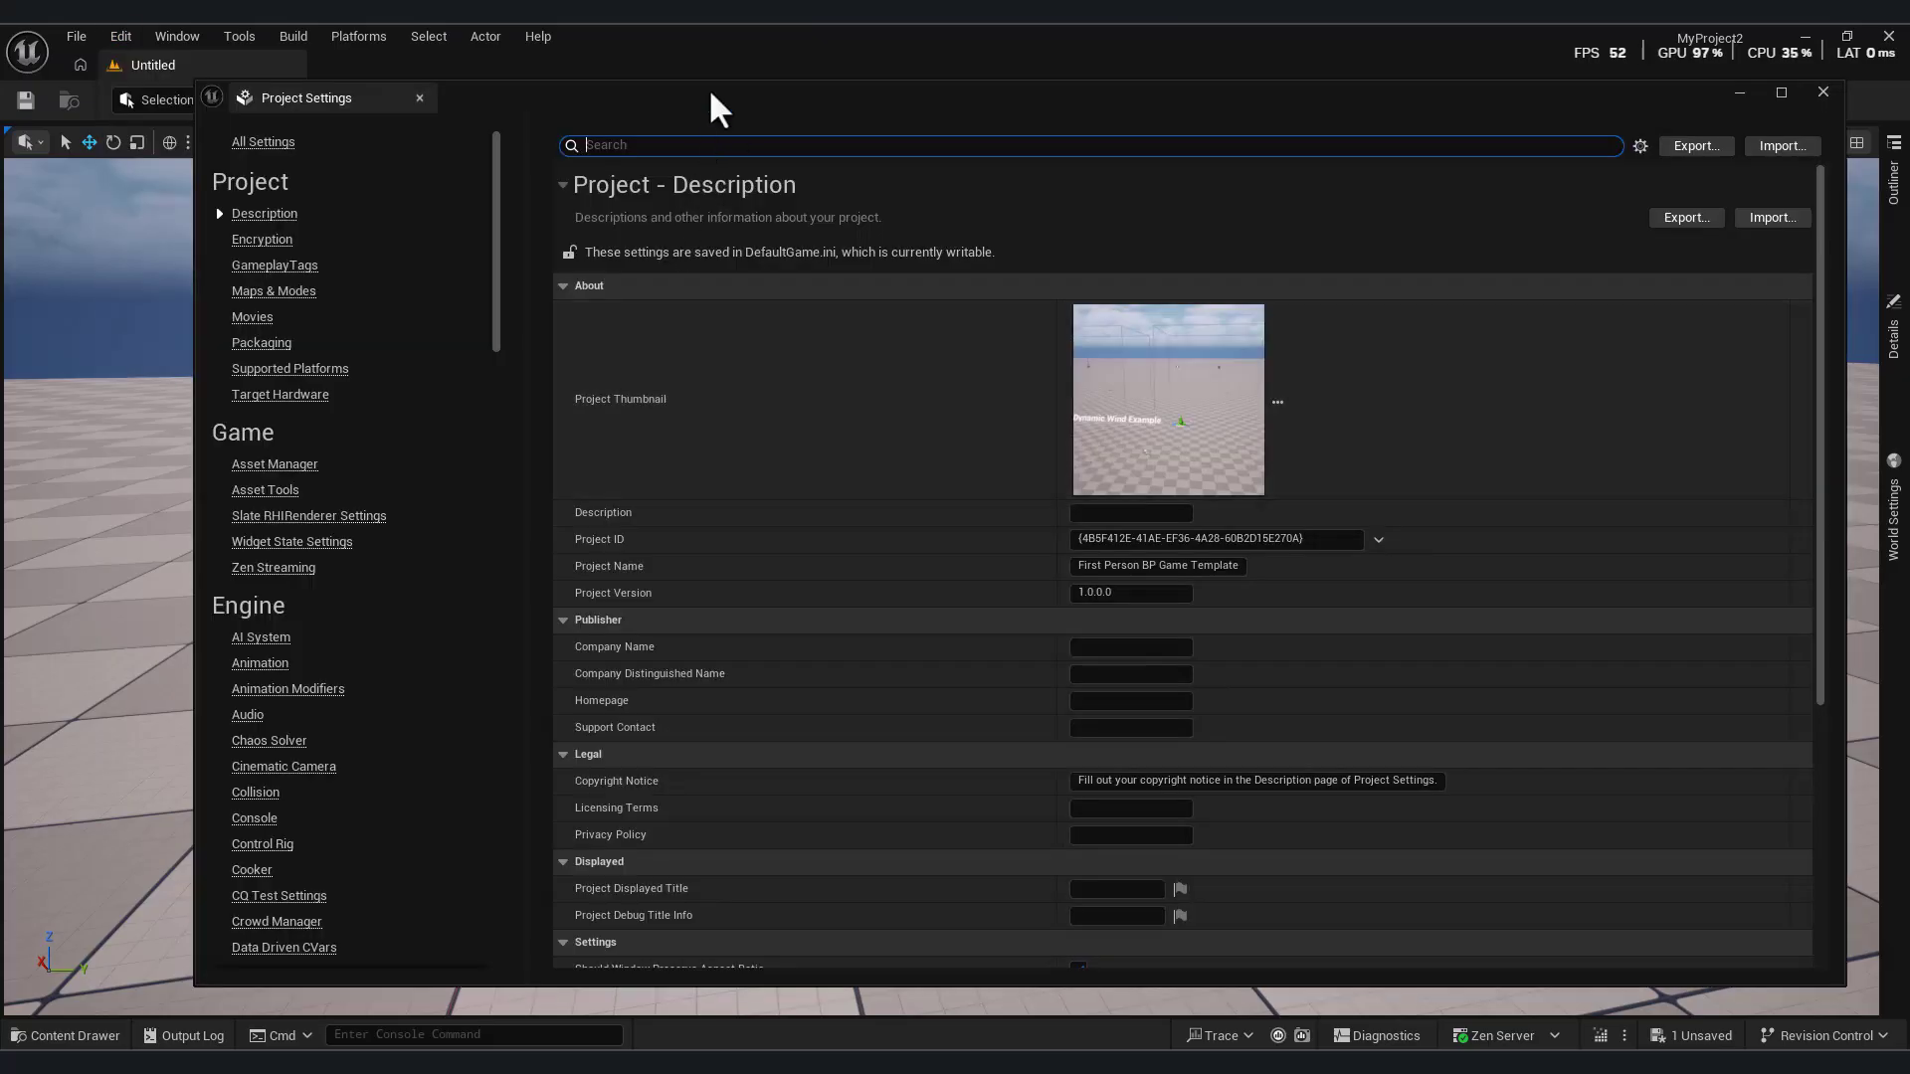
{"action": "type", "text": "nan"}
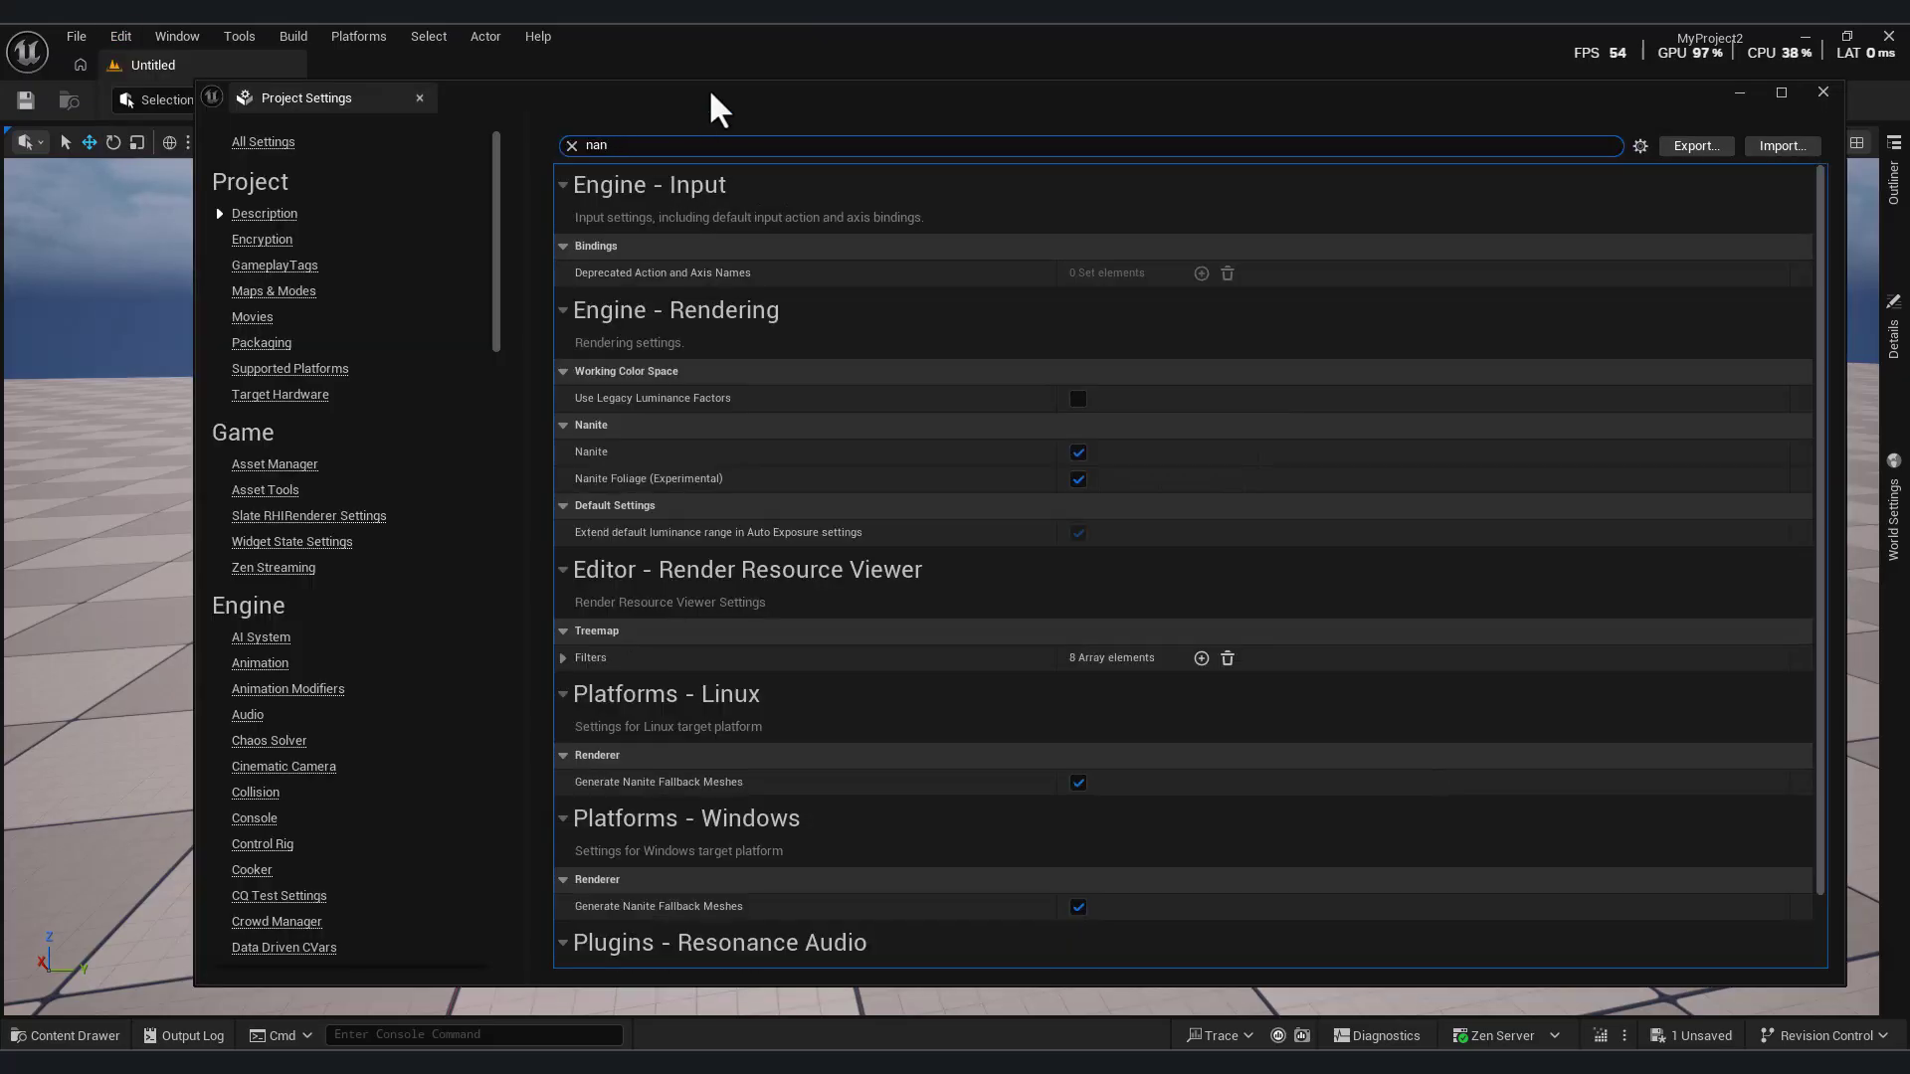
{"action": "type", "text": "i"}
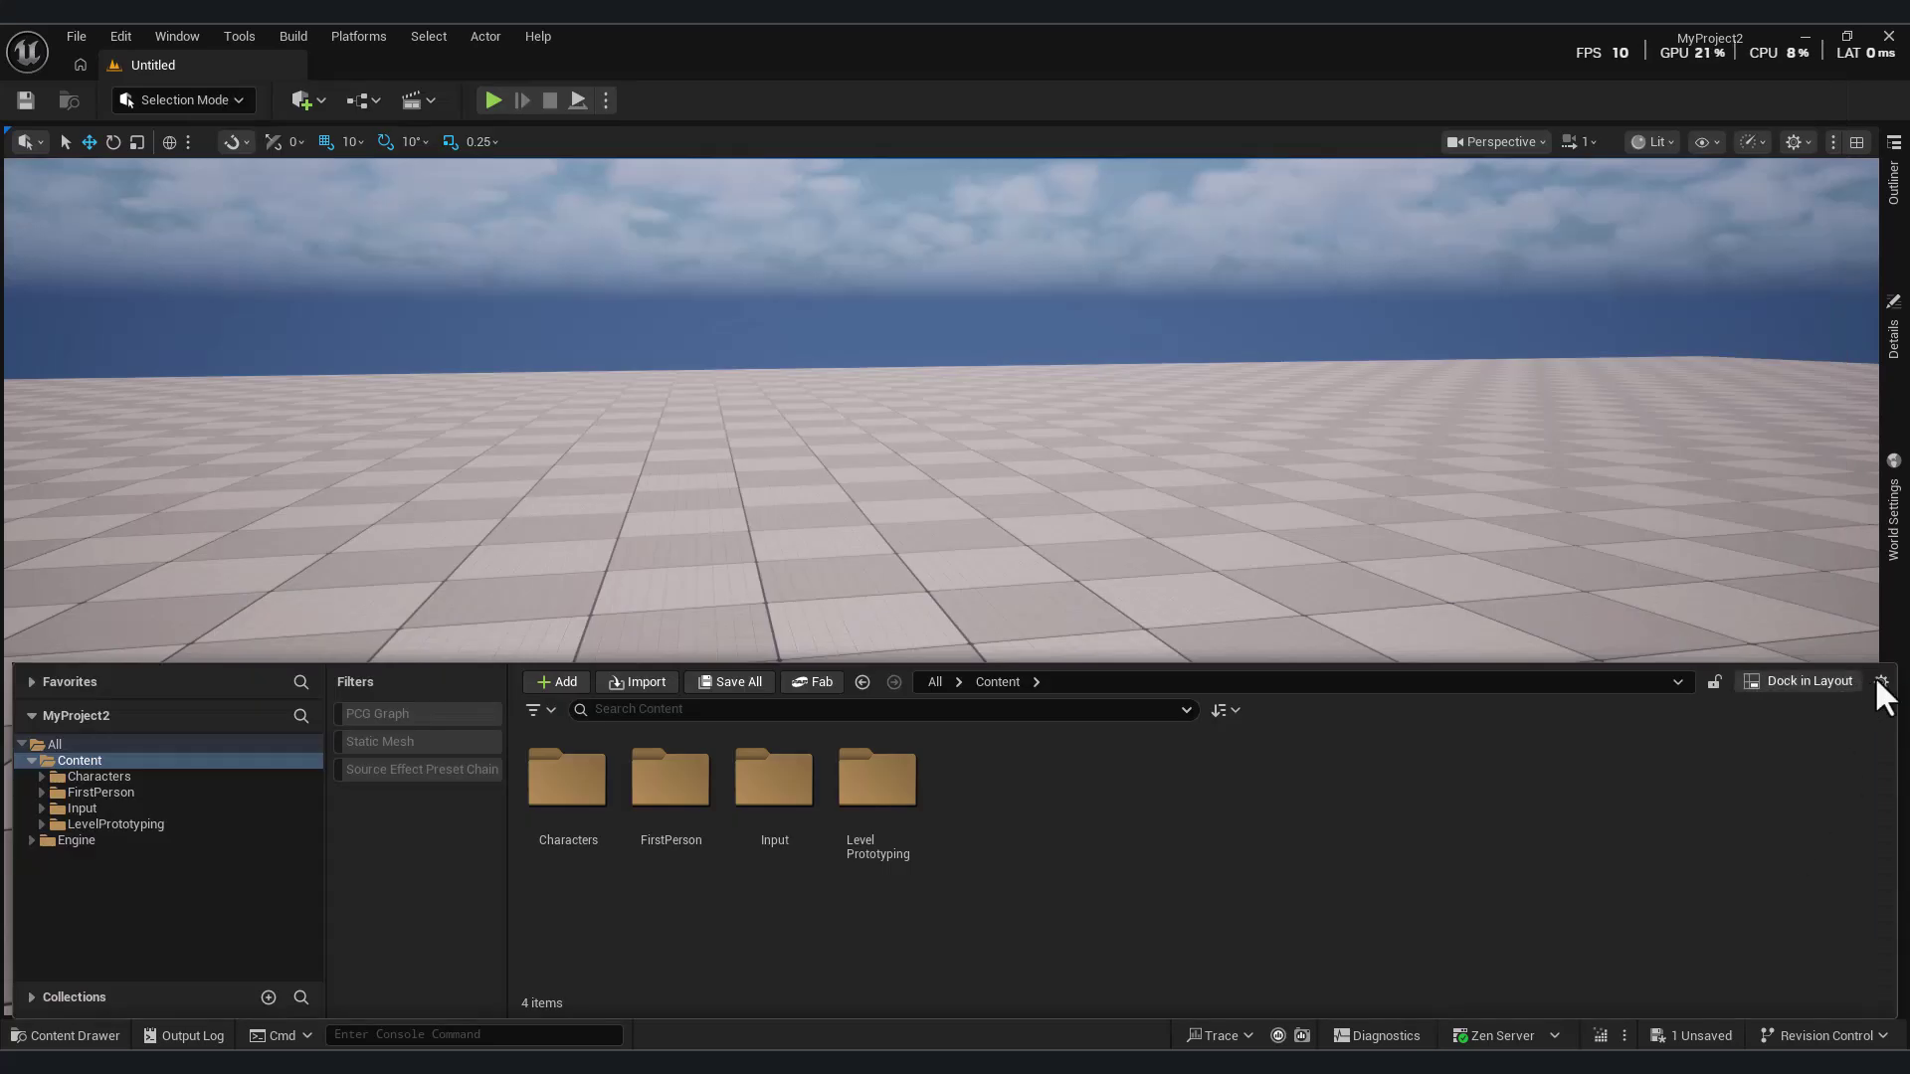
- Check the content display options and browse the engine's plugins to the Maps folder in Procedural Vegetation Editor Content's SampleAssets
{"action": "left_click", "coordinate": [1879, 680]}
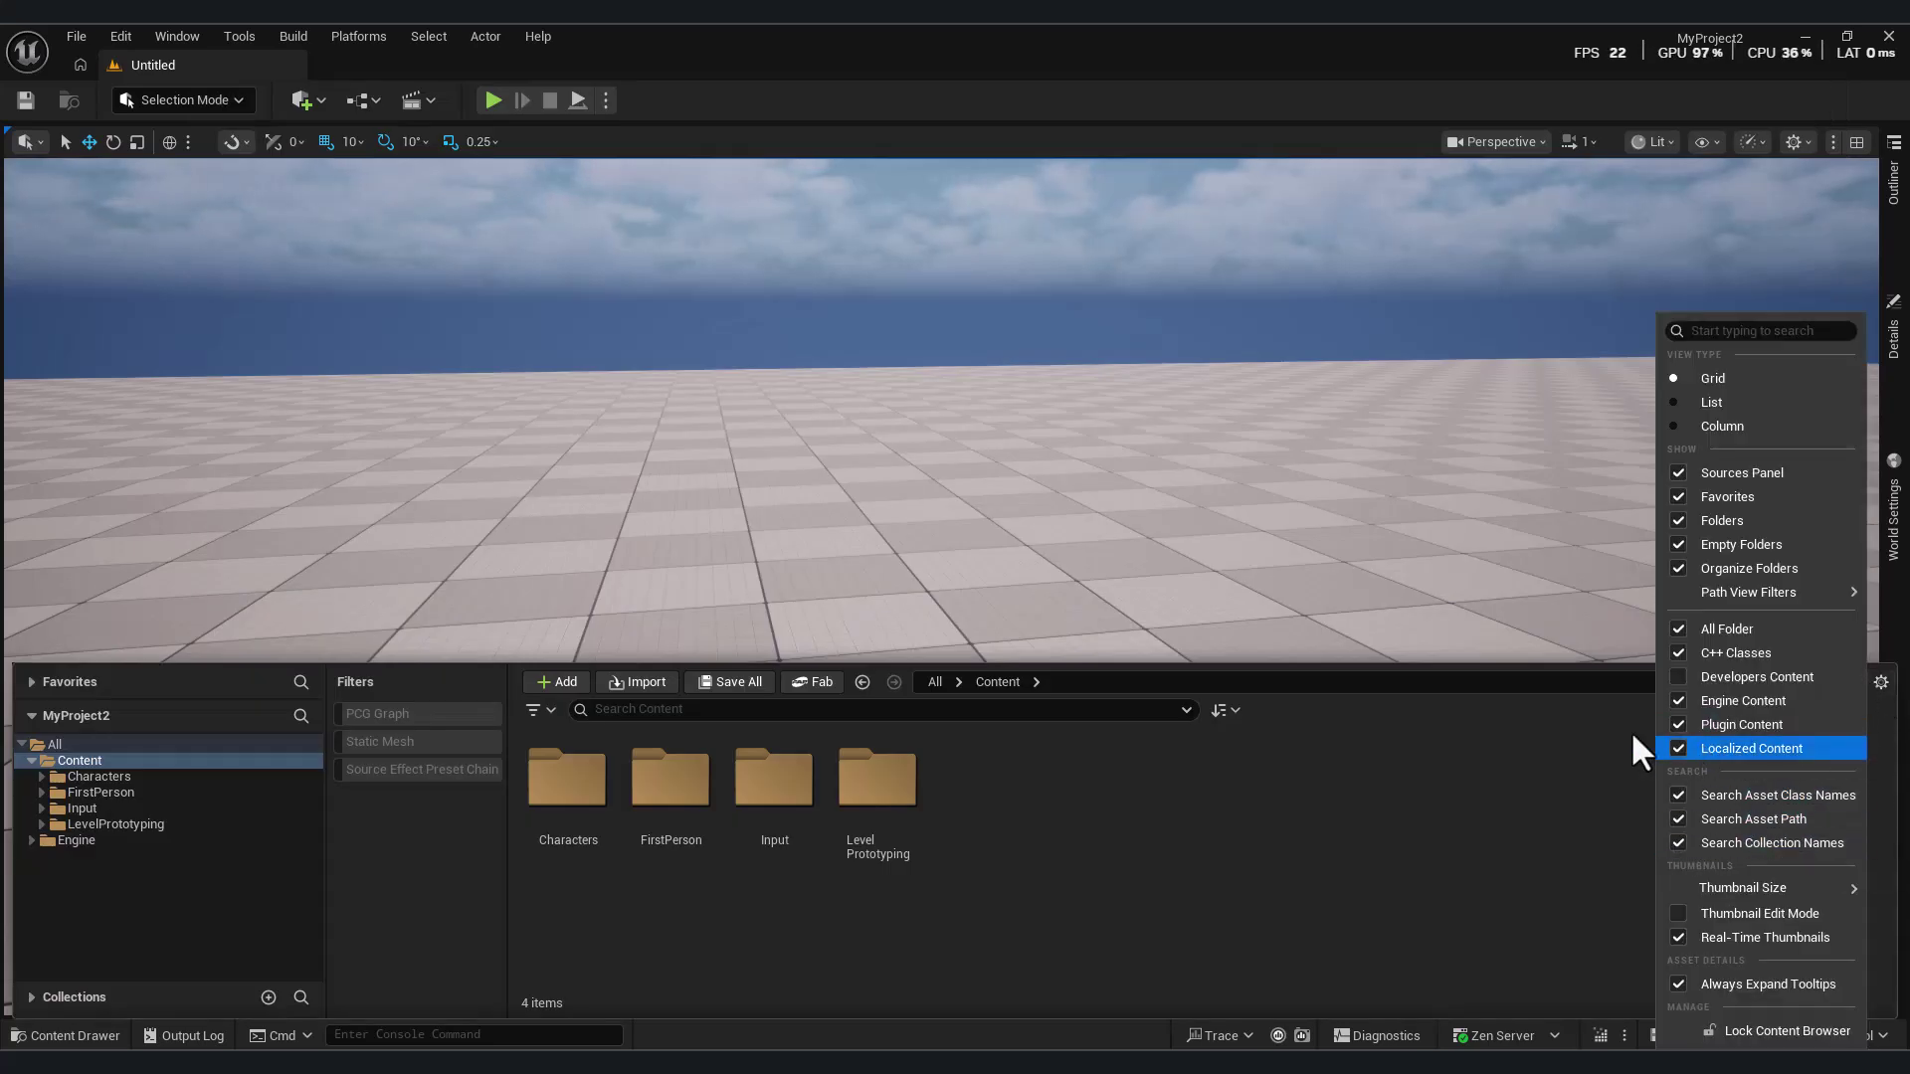
{"action": "left_click", "coordinate": [31, 839]}
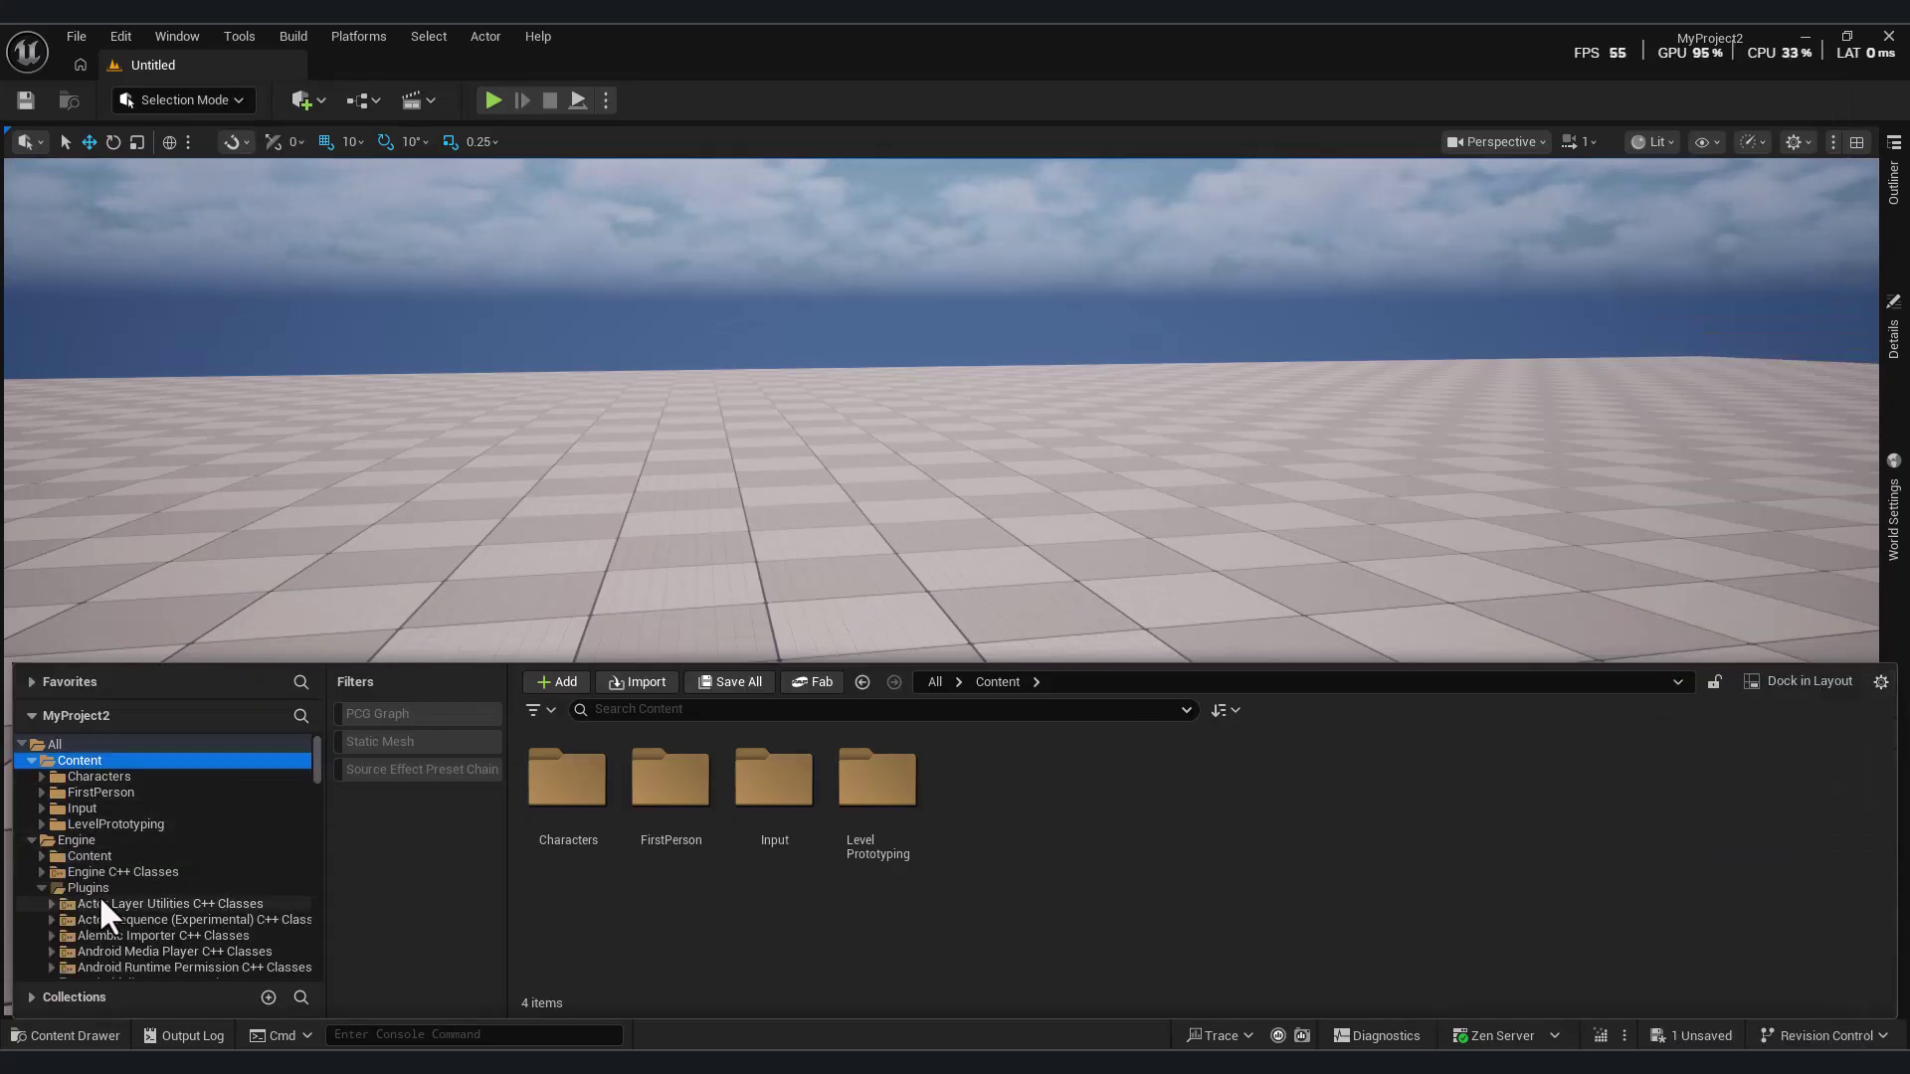
{"action": "left_click_drag", "start_coordinate": [317, 761], "coordinate": [306, 905]}
{"action": "left_click", "coordinate": [154, 826]}
{"action": "left_click", "coordinate": [123, 873]}
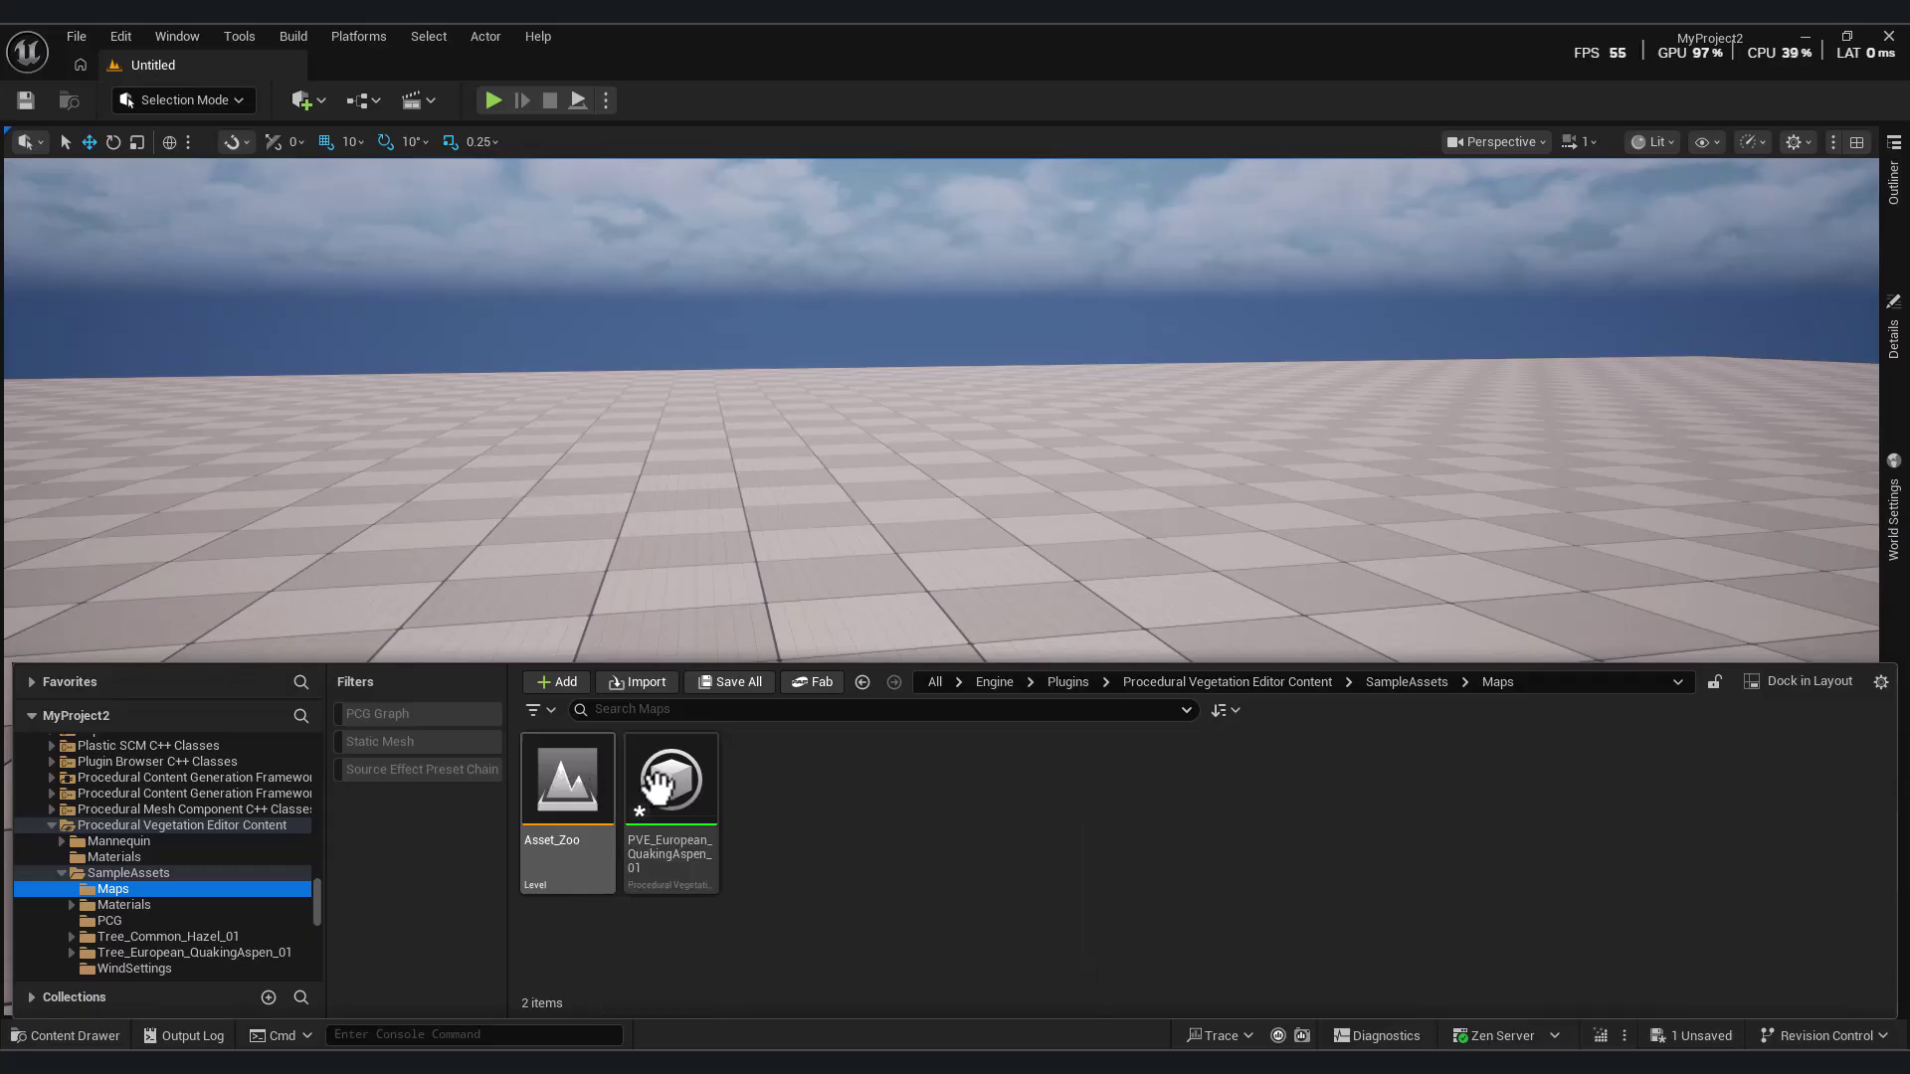
- Delete the PVE_European_QuakingAspen_01 asset from the Maps folder
{"action": "left_click", "coordinate": [673, 776]}
{"action": "key", "text": "Delete"}
{"action": "left_click", "coordinate": [815, 880]}
- Open the Asset_Zoo level and hide the content browser
{"action": "double_click", "coordinate": [567, 780]}
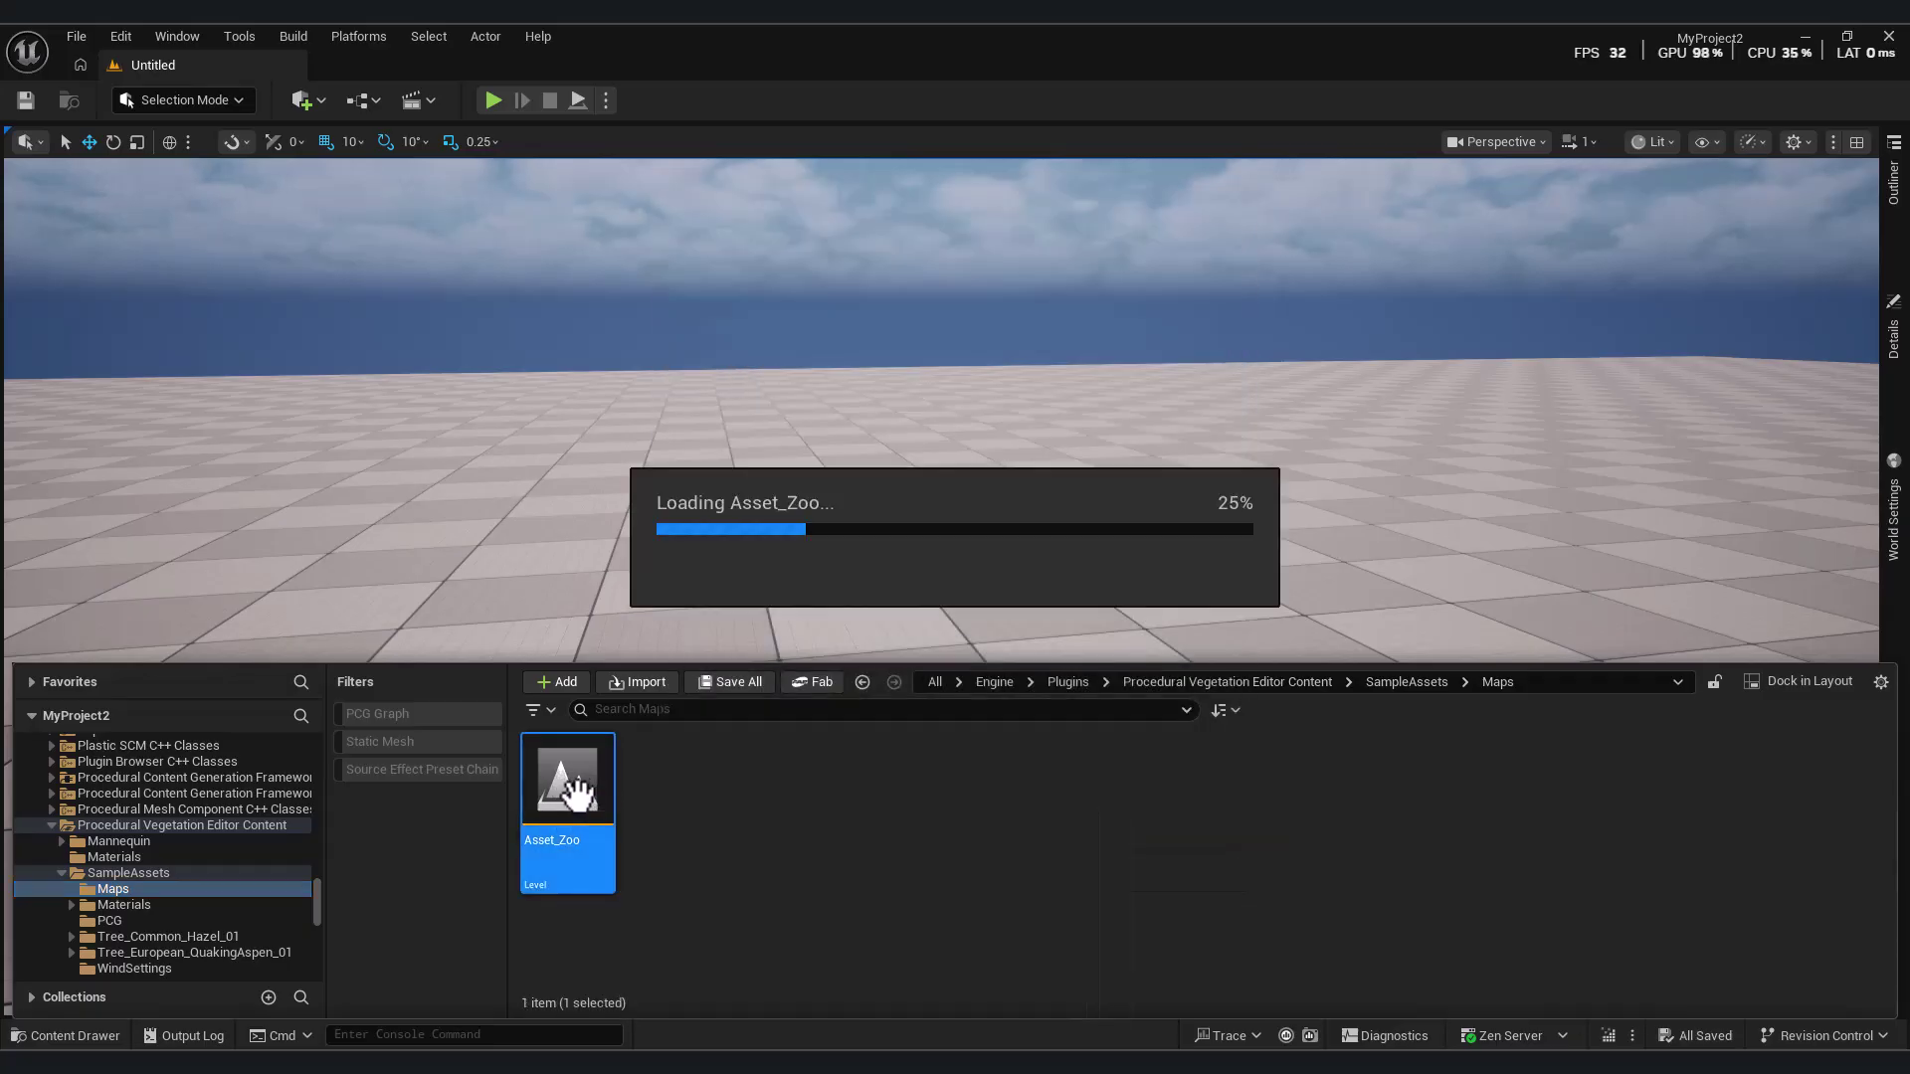
{"action": "right_click_drag", "start_coordinate": [440, 314], "coordinate": [478, 314]}
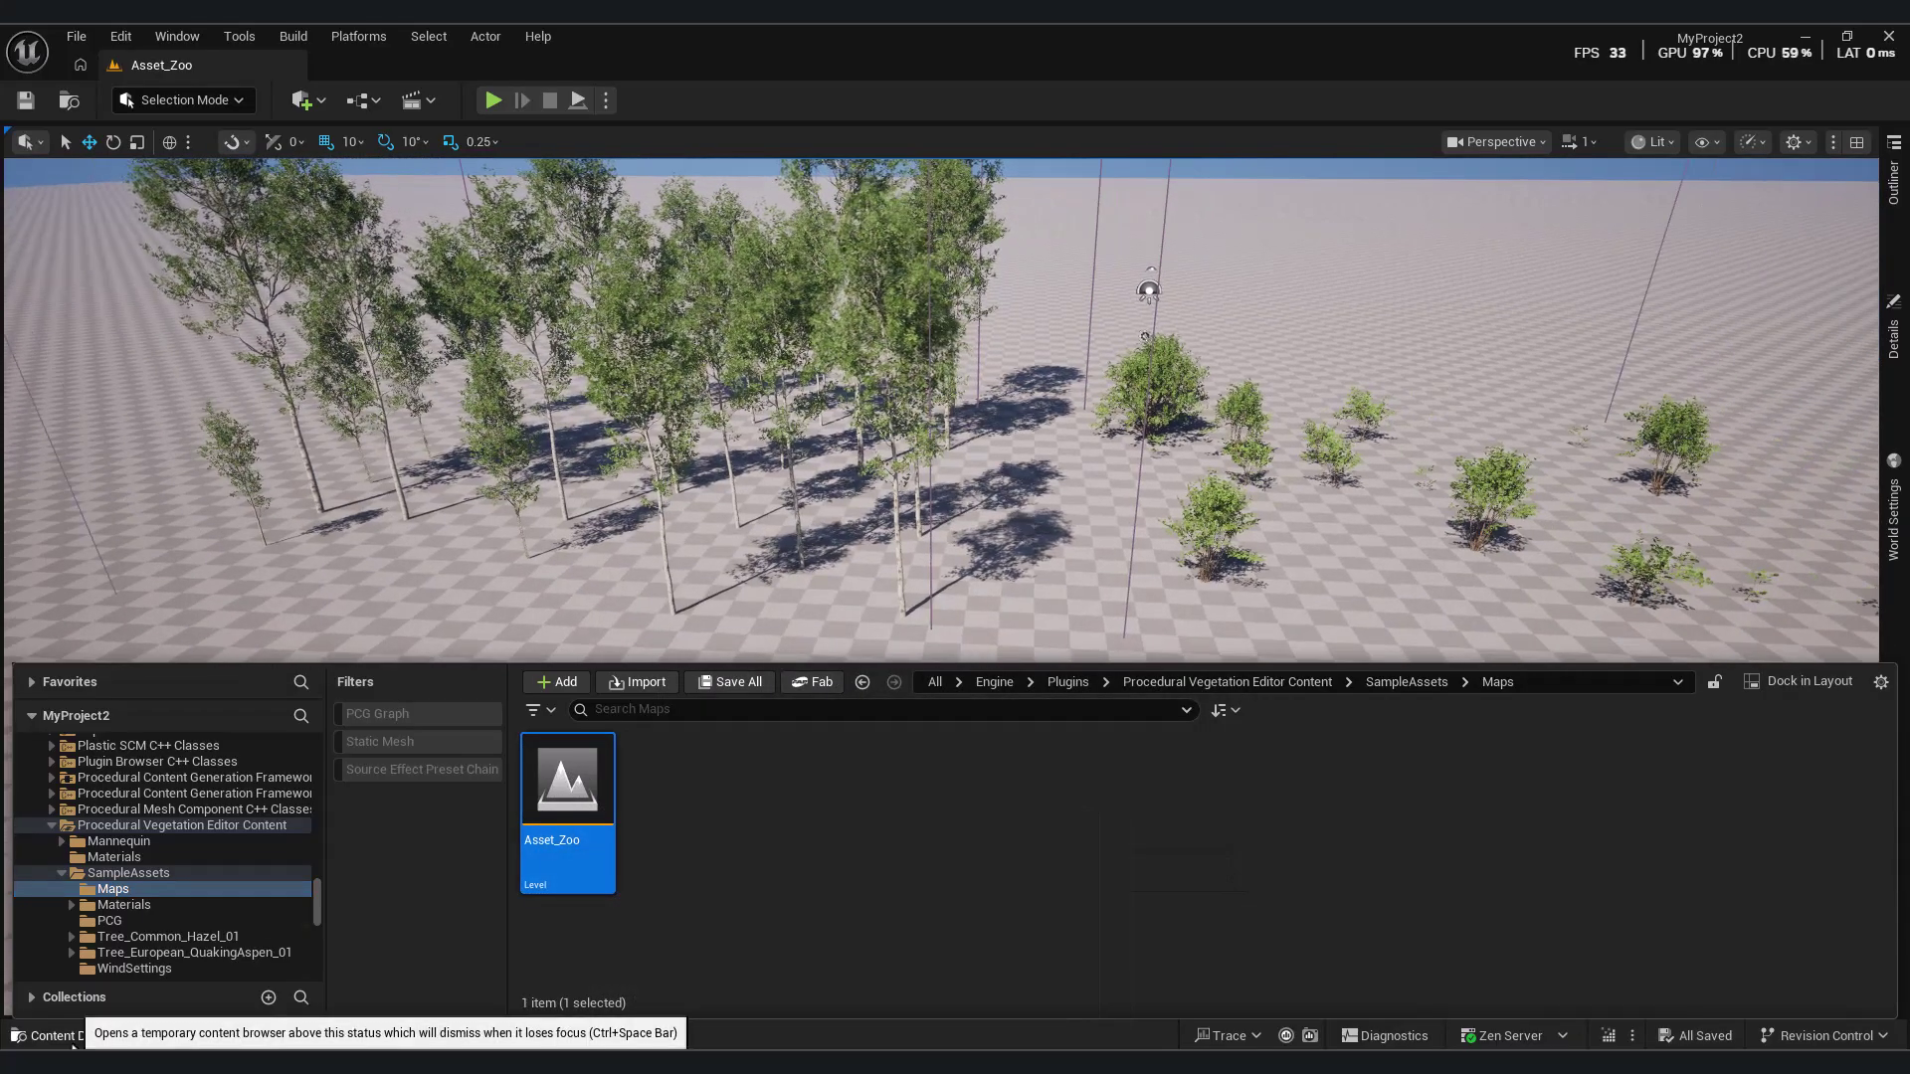
{"action": "left_click", "coordinate": [74, 1039]}
- Set the global foliage actor's Wind Speed to about 49.75 and Season Strength to about 469.78, and adjust its Health
{"action": "right_click_drag", "start_coordinate": [789, 604], "coordinate": [1031, 896]}
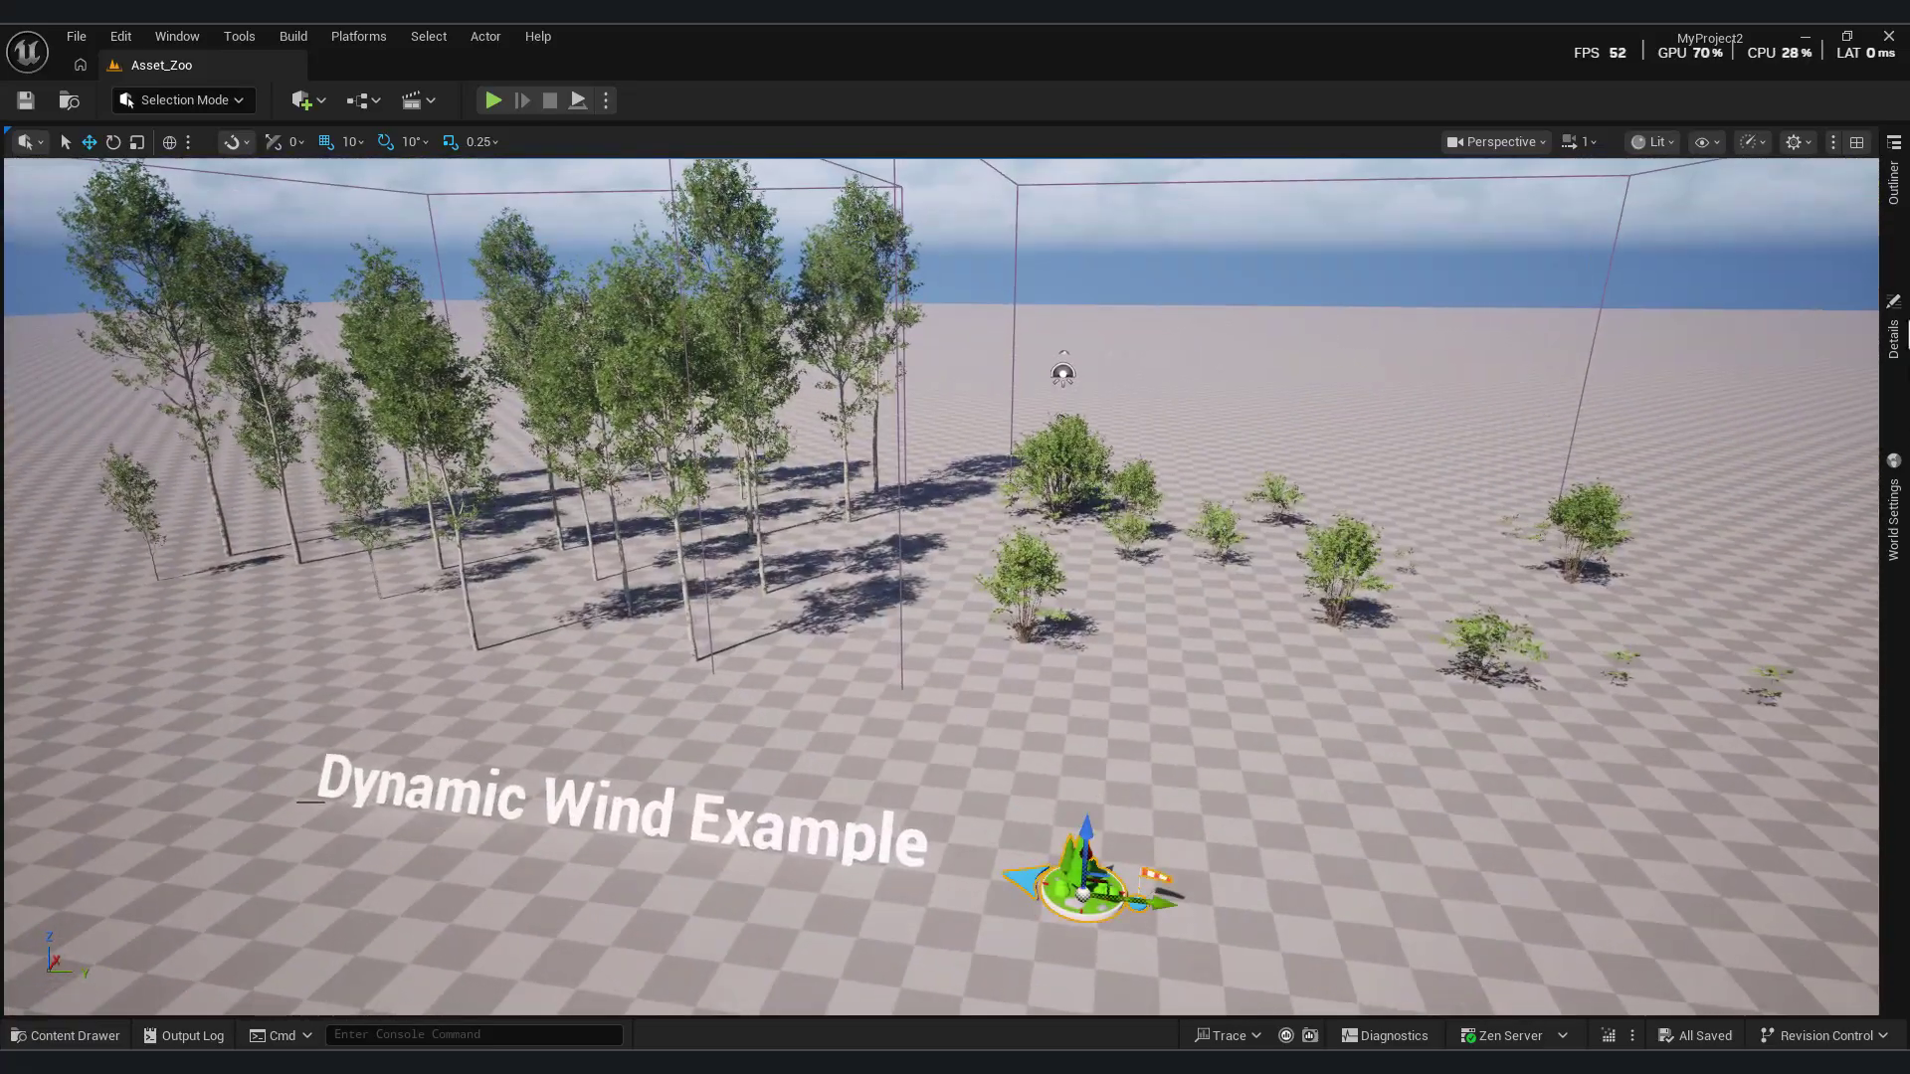
{"action": "left_click", "coordinate": [1896, 332]}
{"action": "left_click", "coordinate": [1582, 486]}
{"action": "left_click", "coordinate": [1582, 487]}
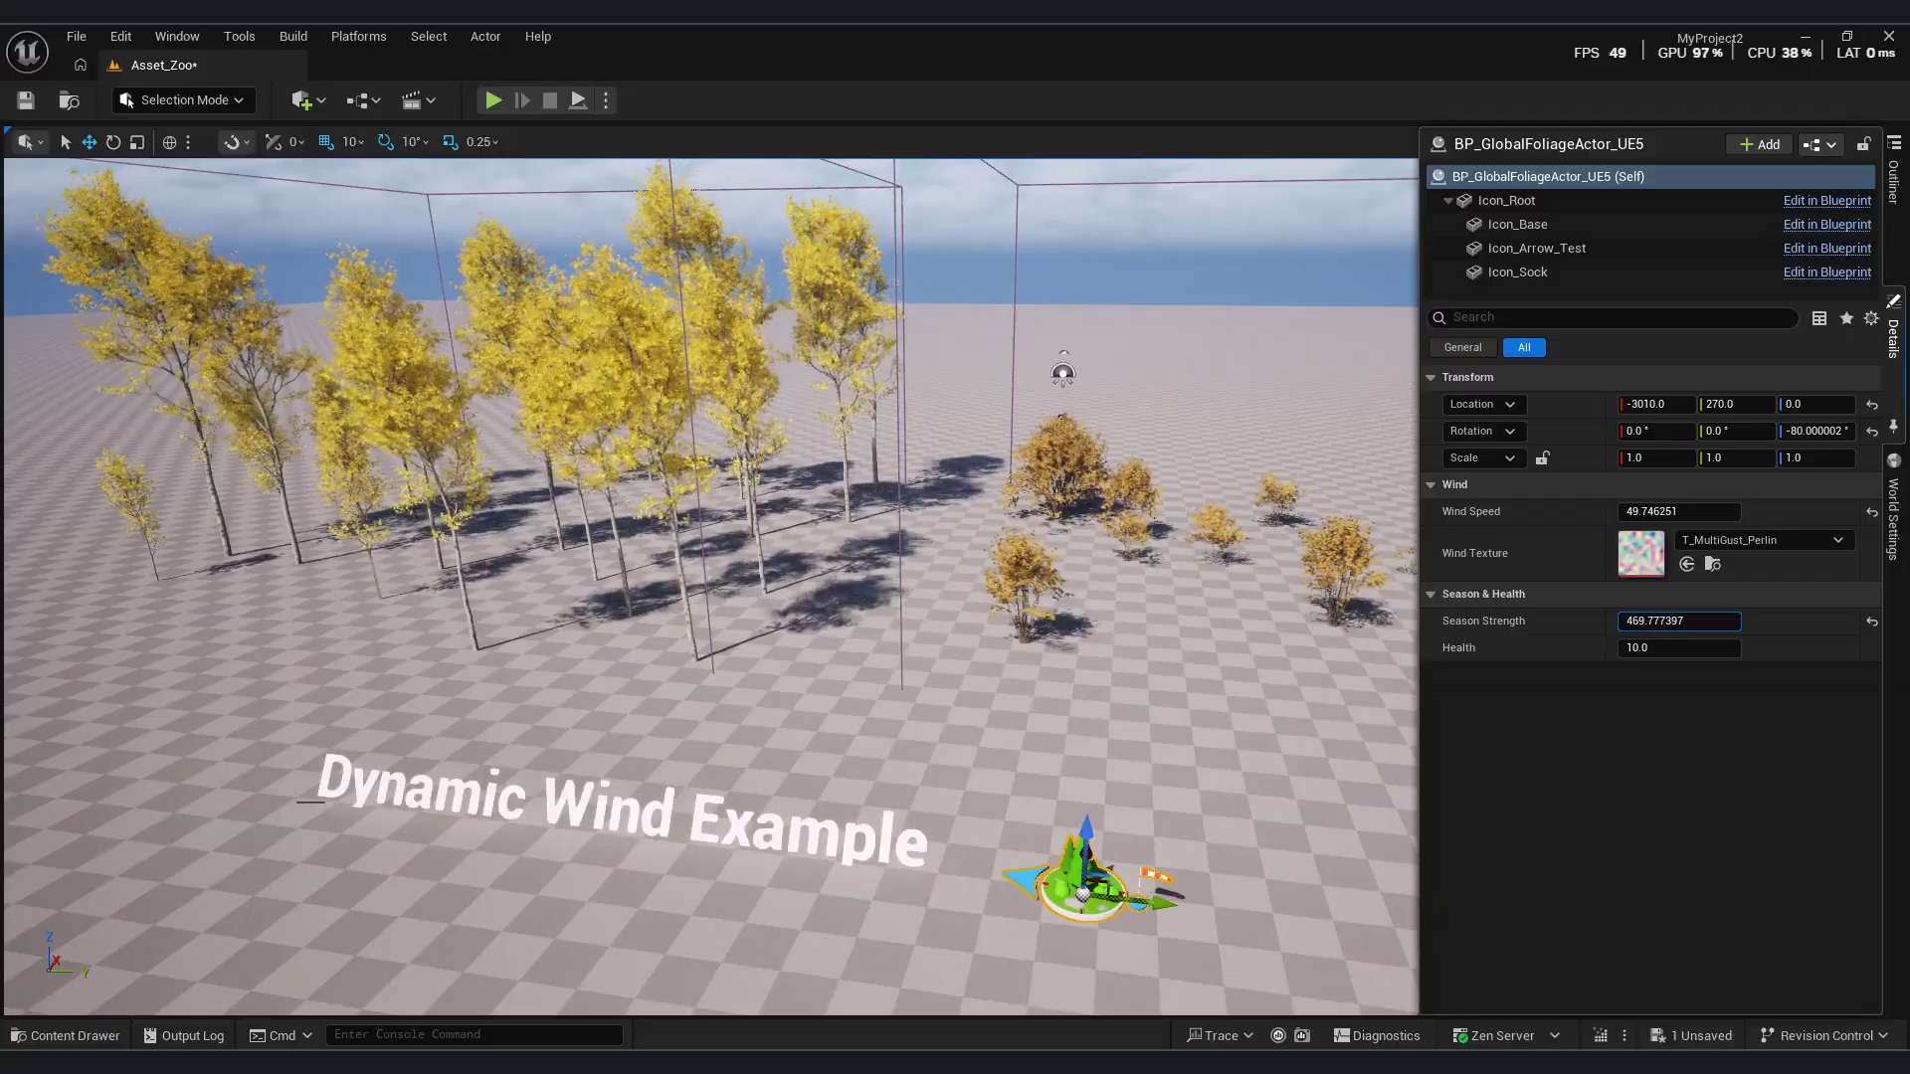
{"action": "mouse_move", "coordinate": [1632, 647]}
{"action": "left_mouse_down"}
{"action": "mouse_move", "coordinate": [1736, 648]}
{"action": "mouse_move", "coordinate": [1671, 619]}
{"action": "mouse_move", "coordinate": [1720, 619]}
{"action": "mouse_move", "coordinate": [1637, 647]}
{"action": "left_mouse_up"}
- Rotate the global foliage actor beside the Dynamic Wind Example text to change the wind direction
{"action": "right_click_drag", "start_coordinate": [935, 587], "coordinate": [855, 662]}
{"action": "key", "text": "s"}
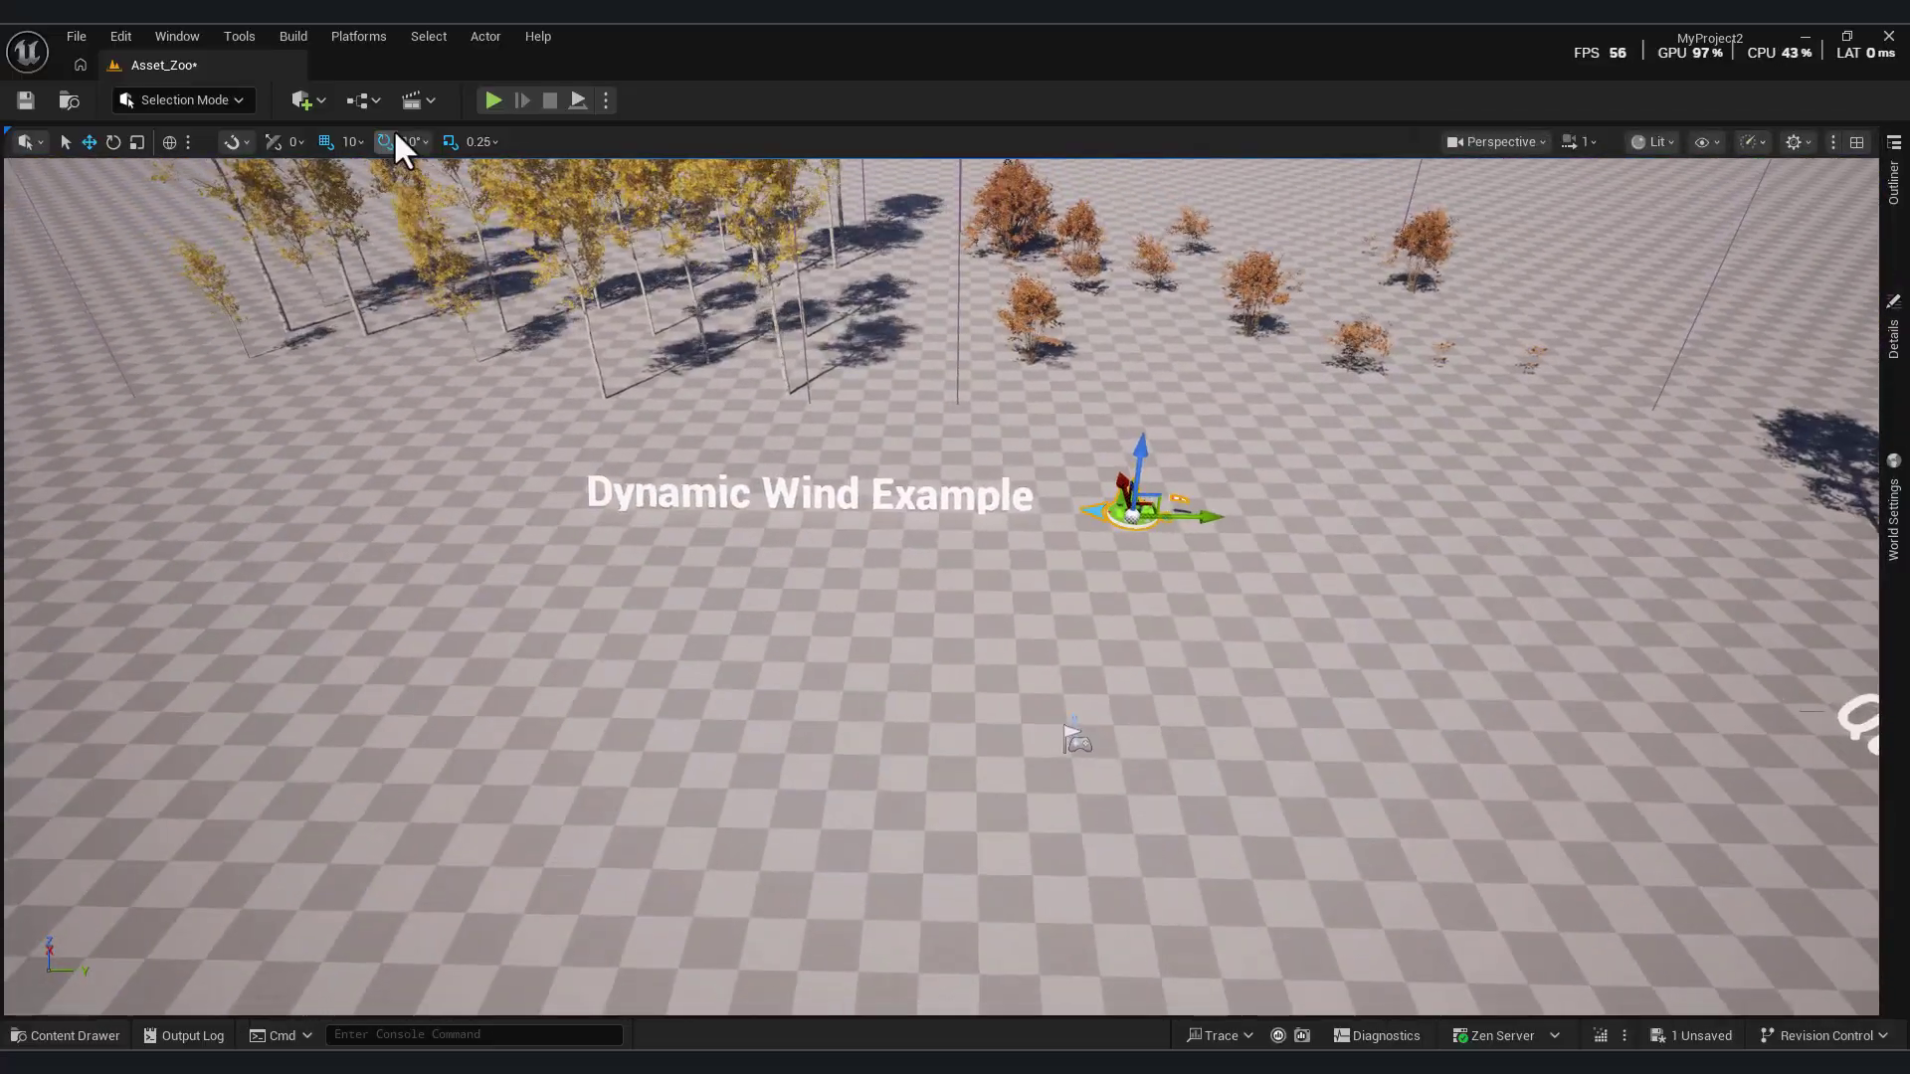
{"action": "right_click_drag", "start_coordinate": [1130, 686], "coordinate": [1184, 467]}
{"action": "key", "text": "e"}
{"action": "left_click_drag", "start_coordinate": [1032, 815], "coordinate": [932, 808]}
- Create a procedural vegetation asset in the Maps folder from the PVE_European_QuakingAspen_01 sample, keeping the suggested name
{"action": "left_click", "coordinate": [65, 1036]}
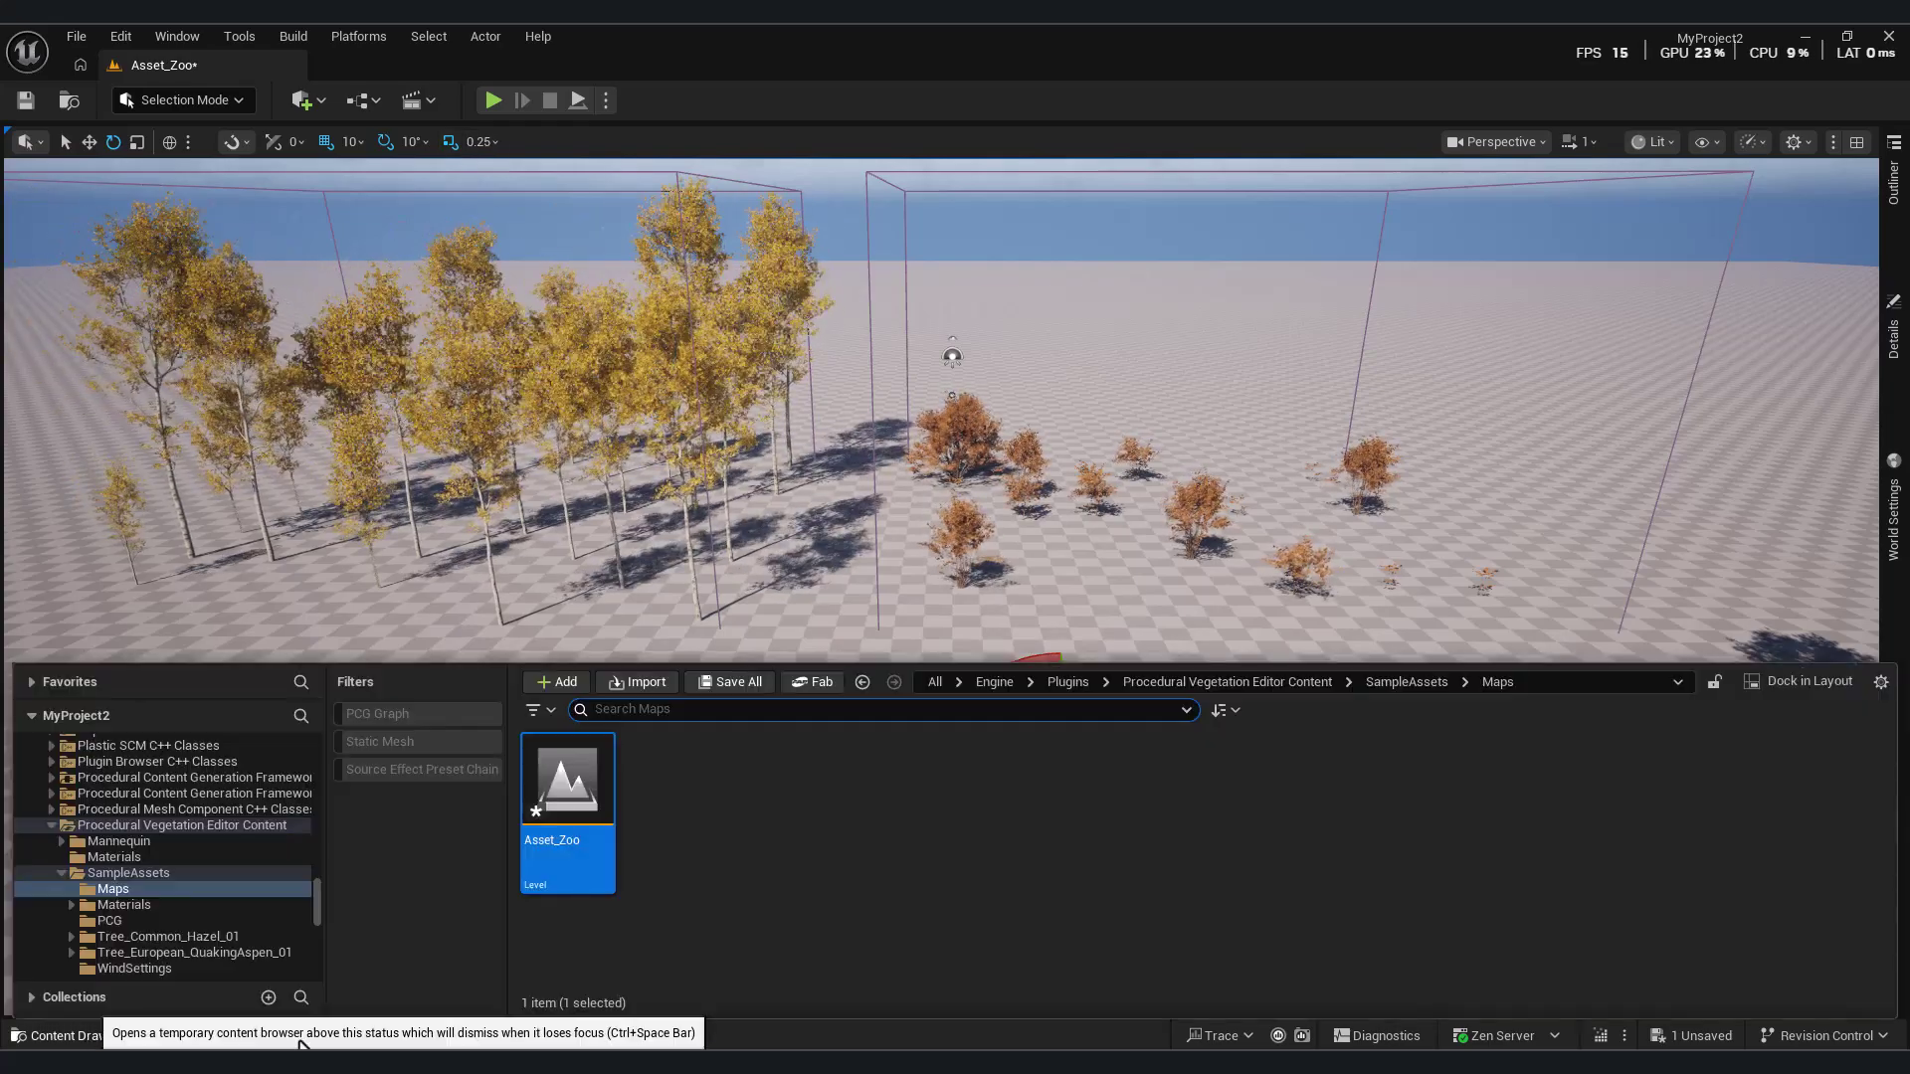
{"action": "right_click", "coordinate": [835, 818]}
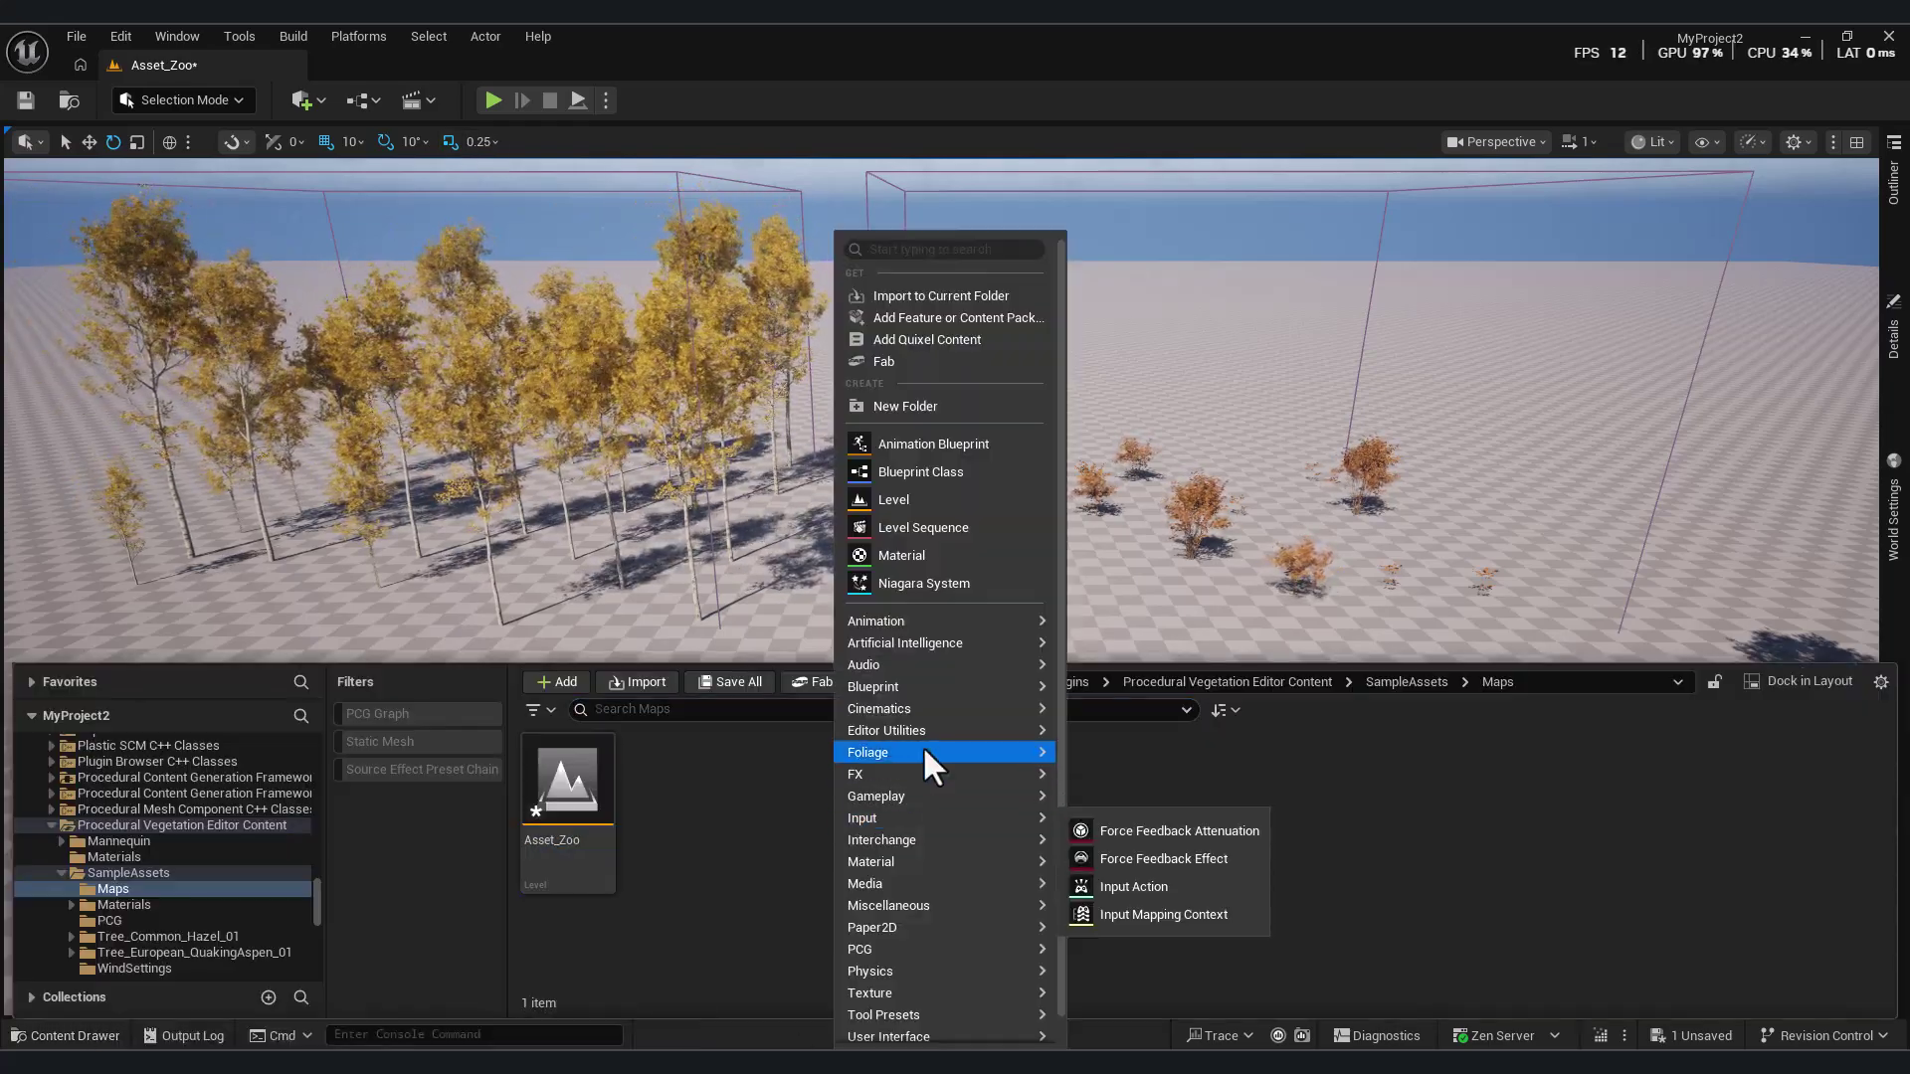
{"action": "mouse_move", "coordinate": [935, 754]}
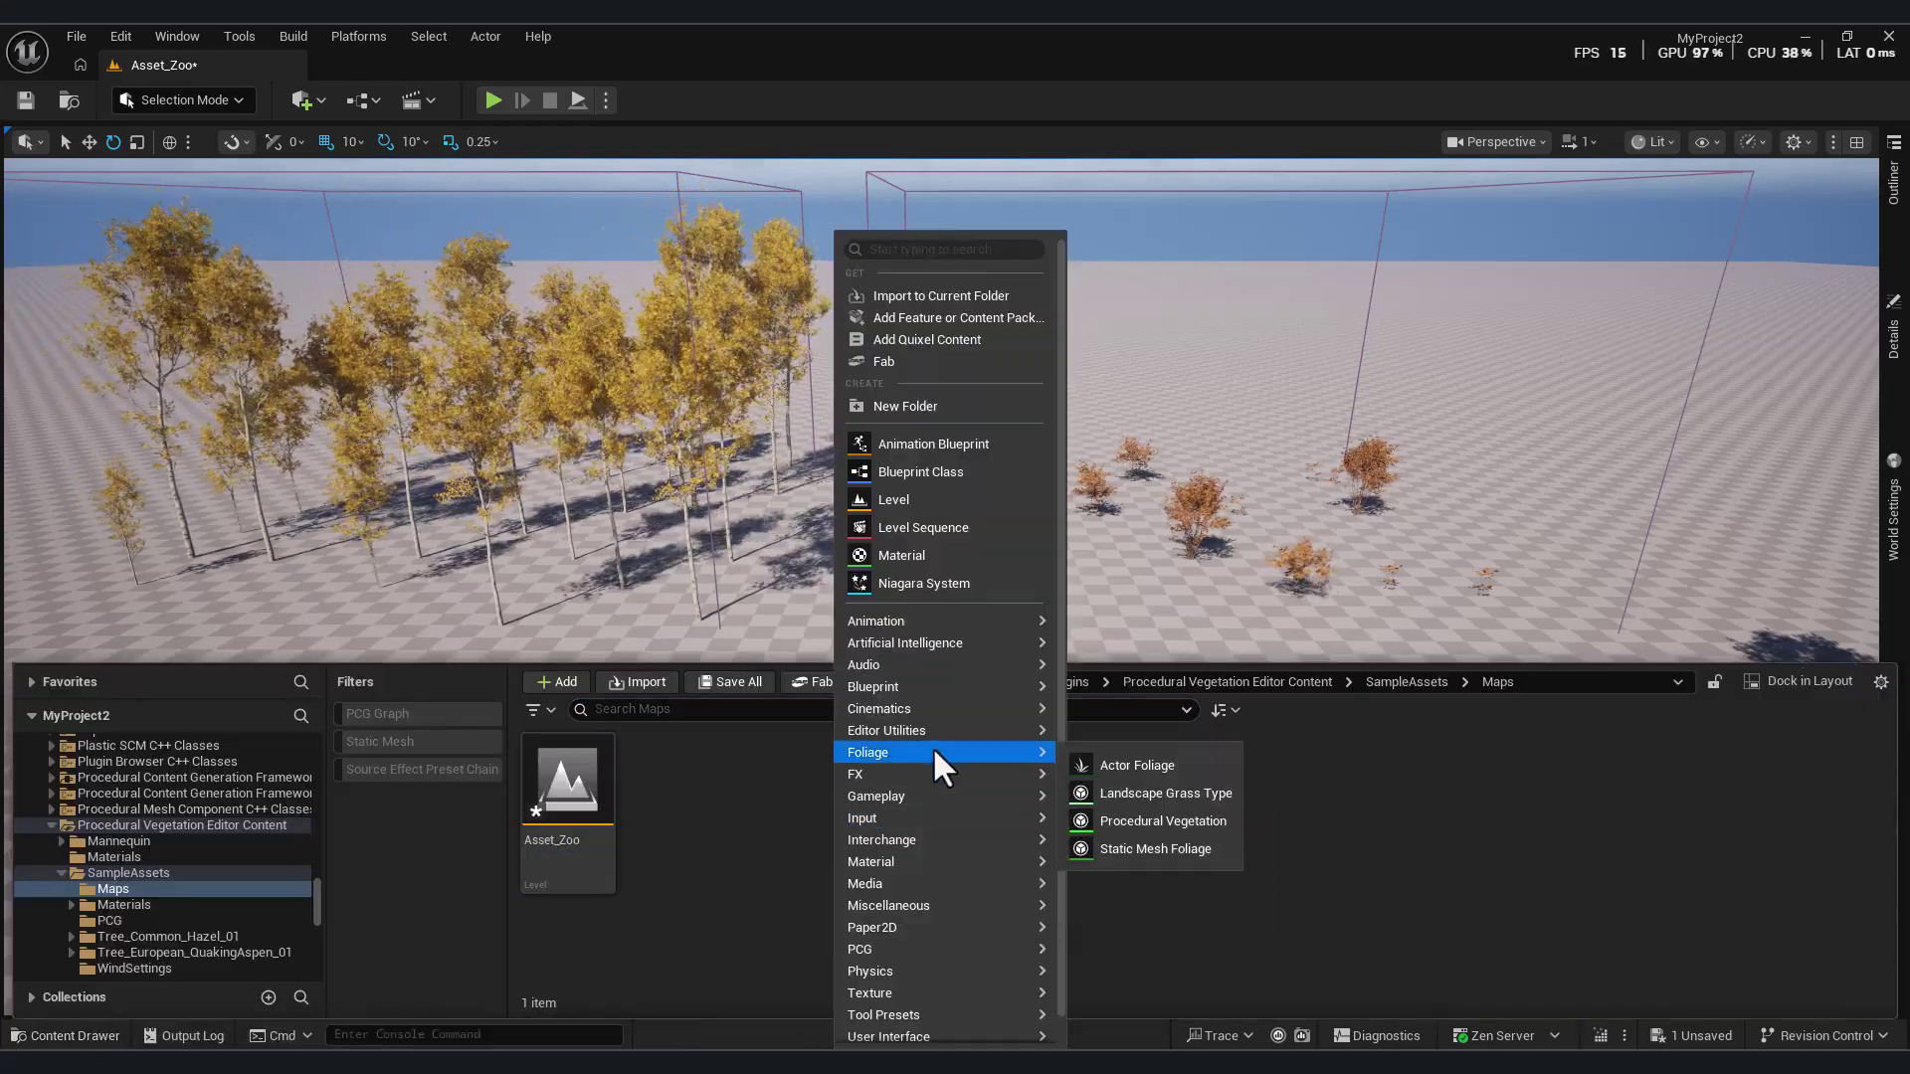
{"action": "left_click", "coordinate": [1183, 822]}
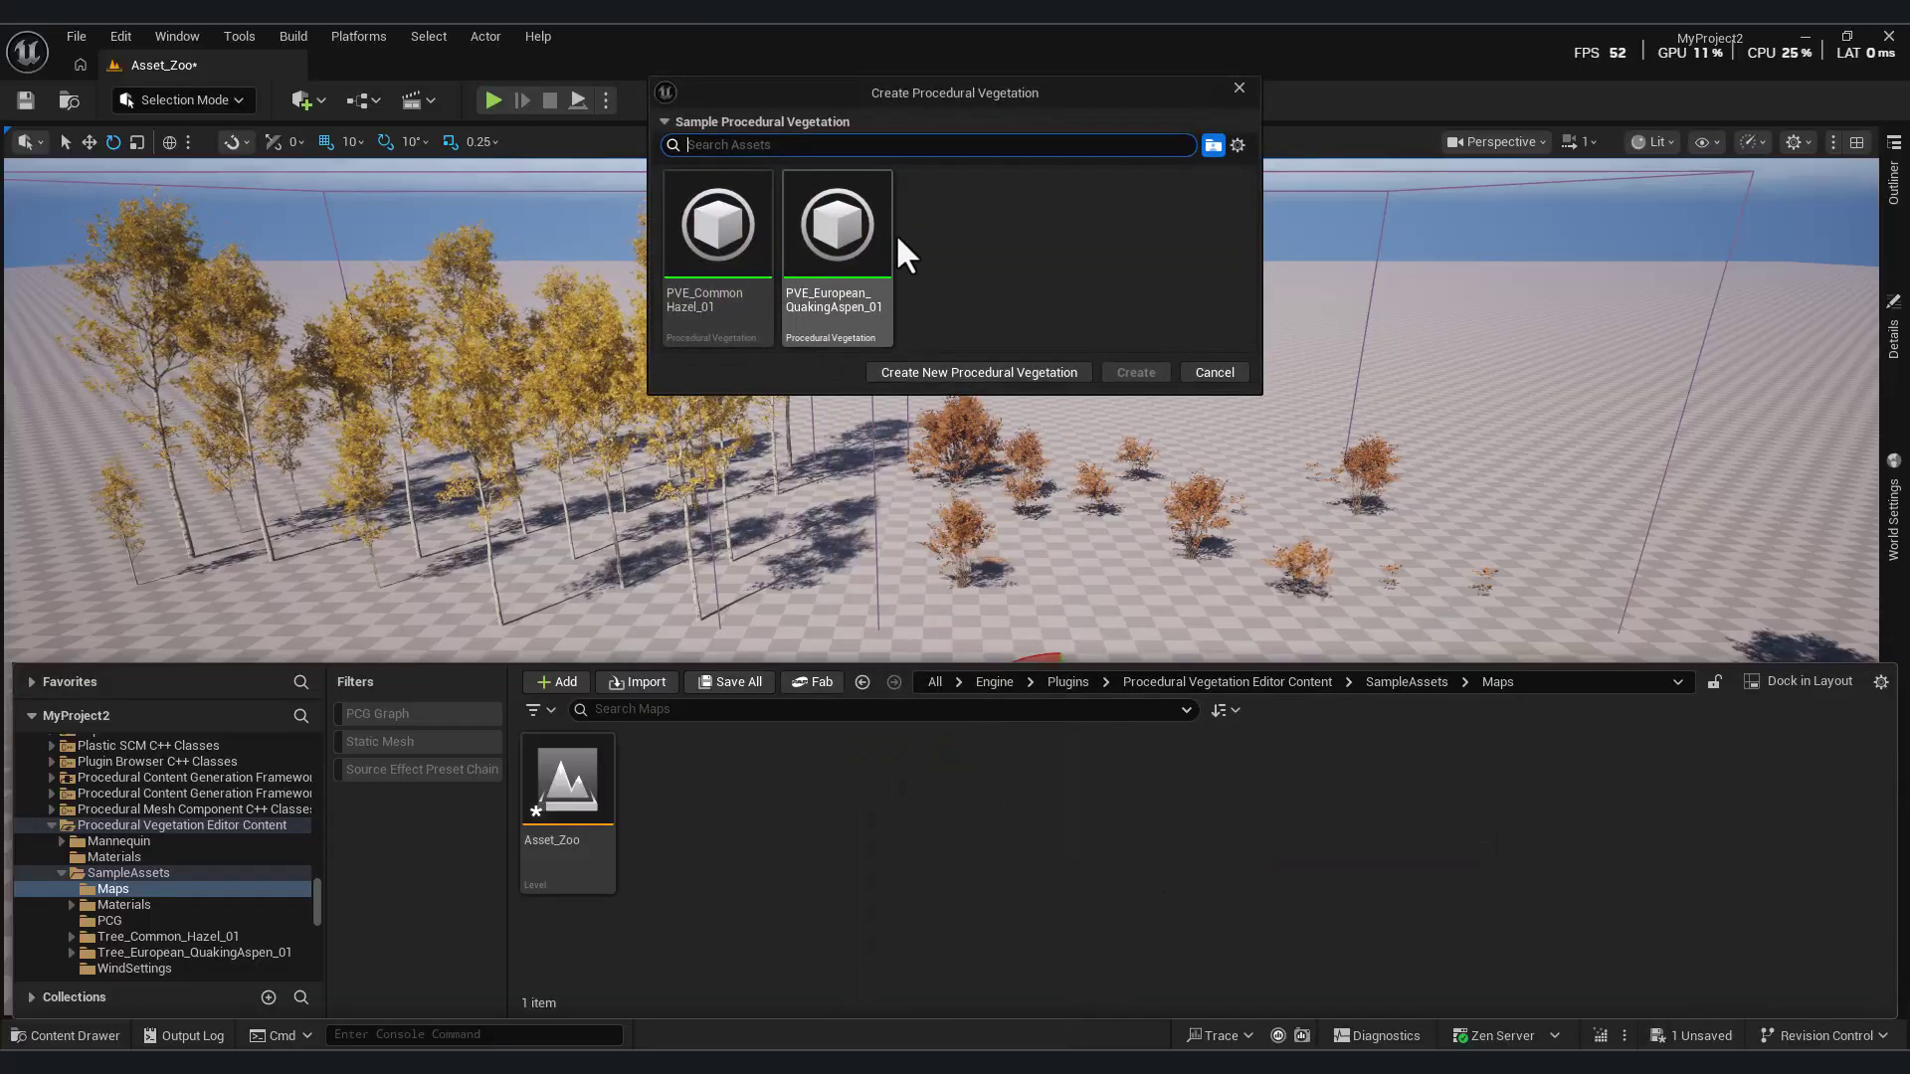
{"action": "left_click", "coordinate": [856, 240]}
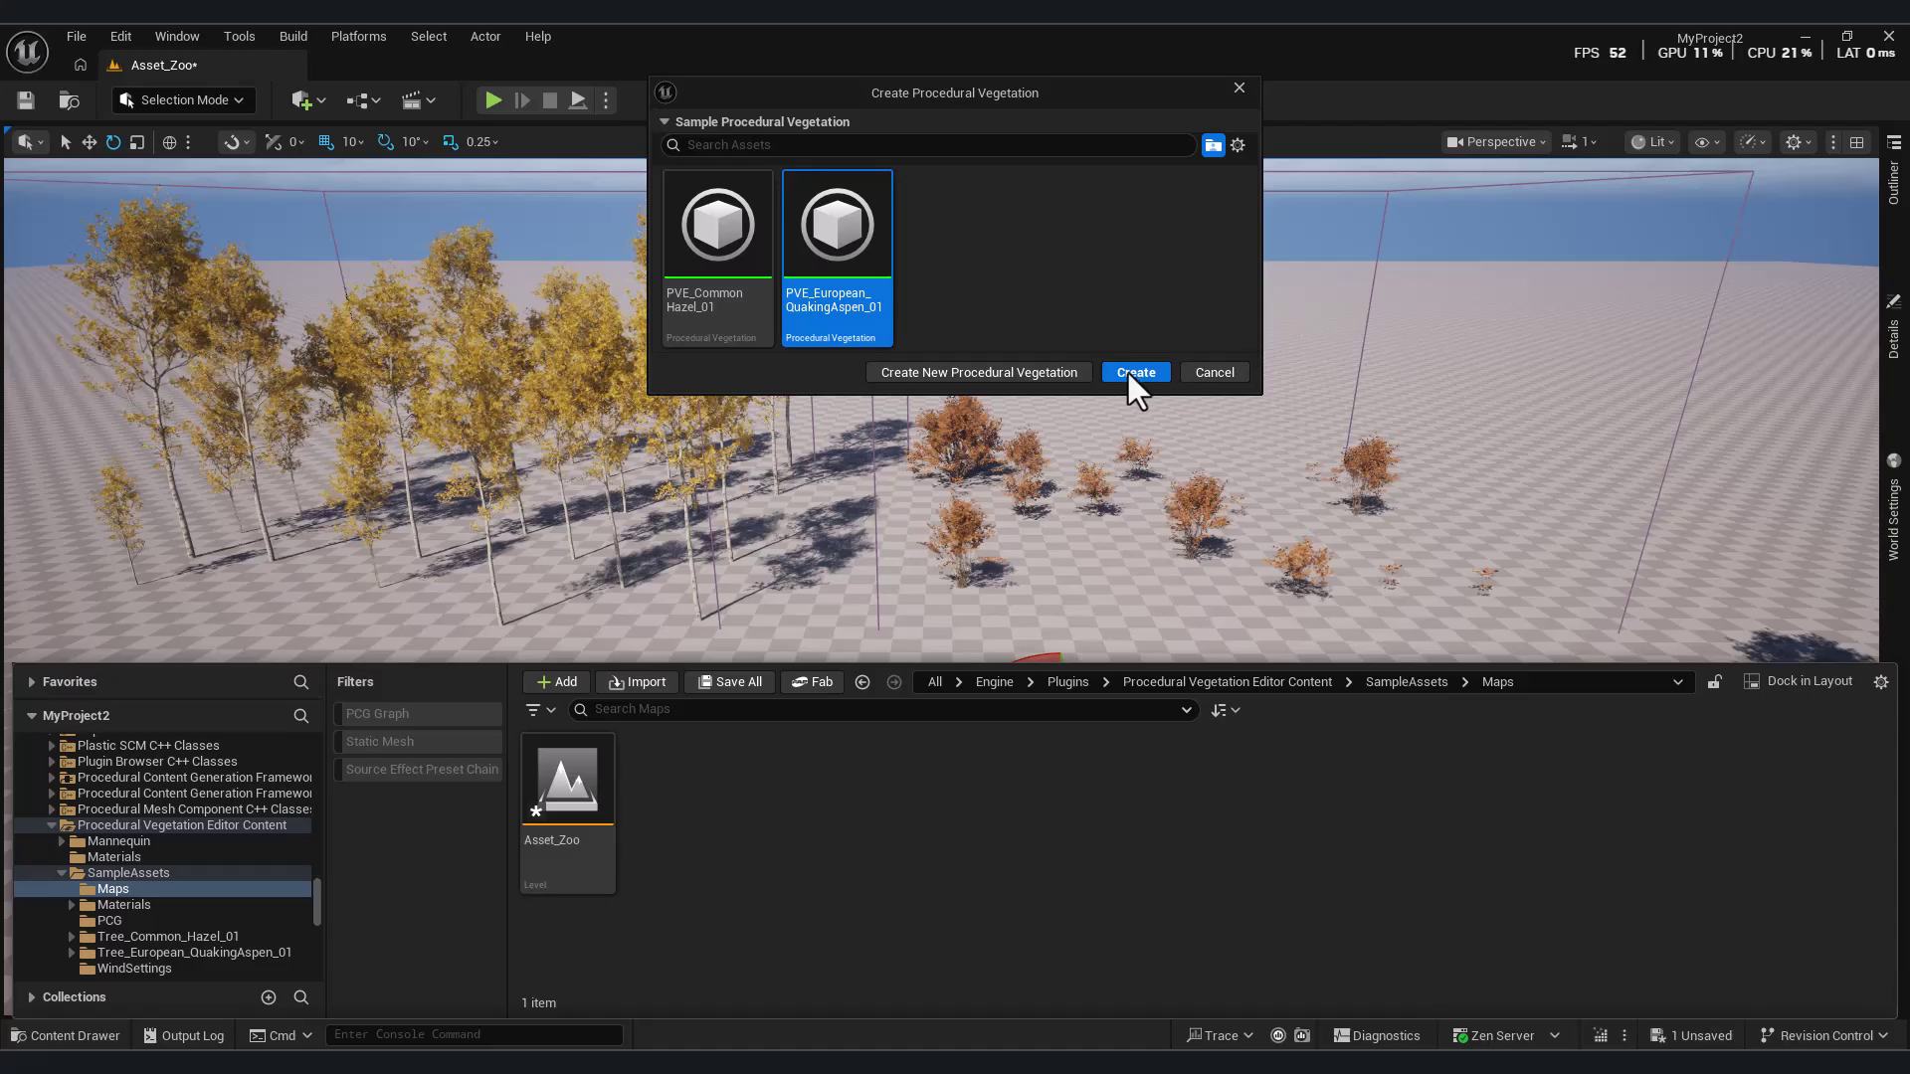
{"action": "left_click", "coordinate": [1135, 373]}
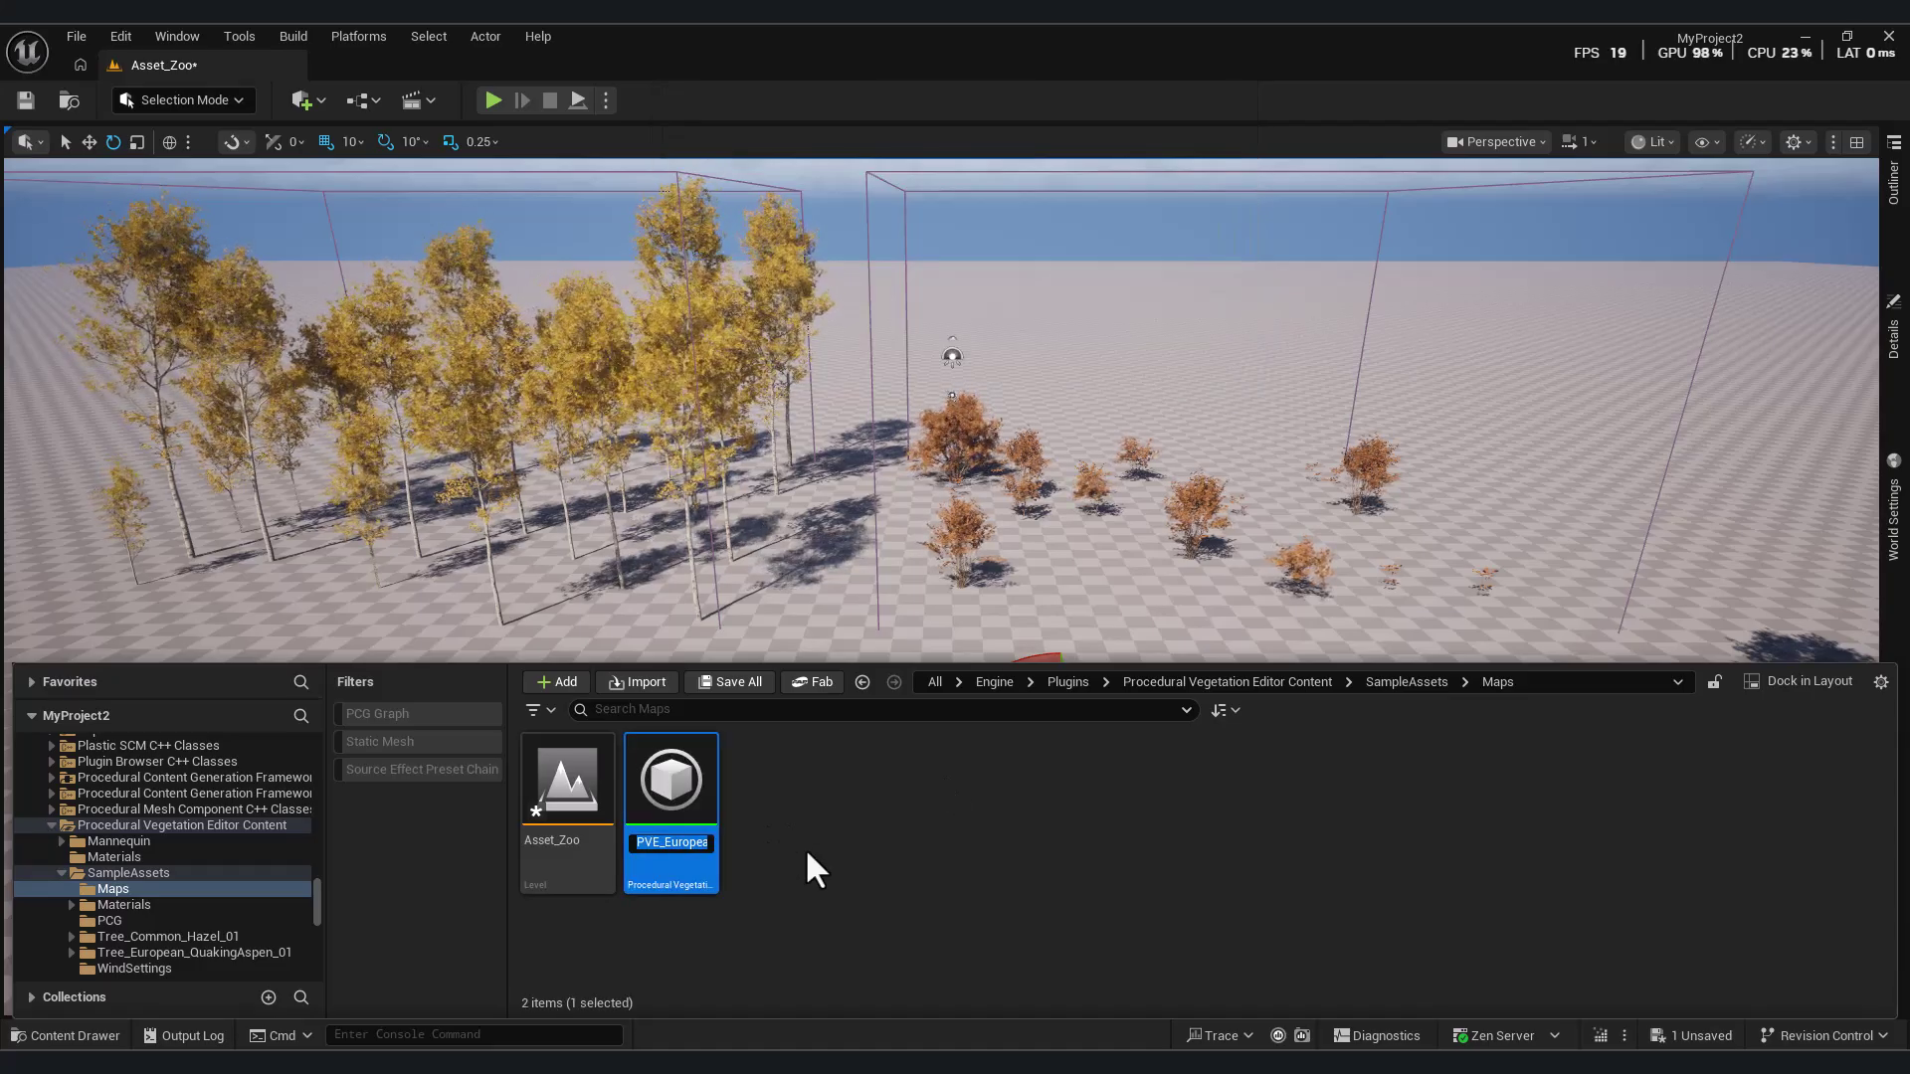
{"action": "key", "text": "Return"}
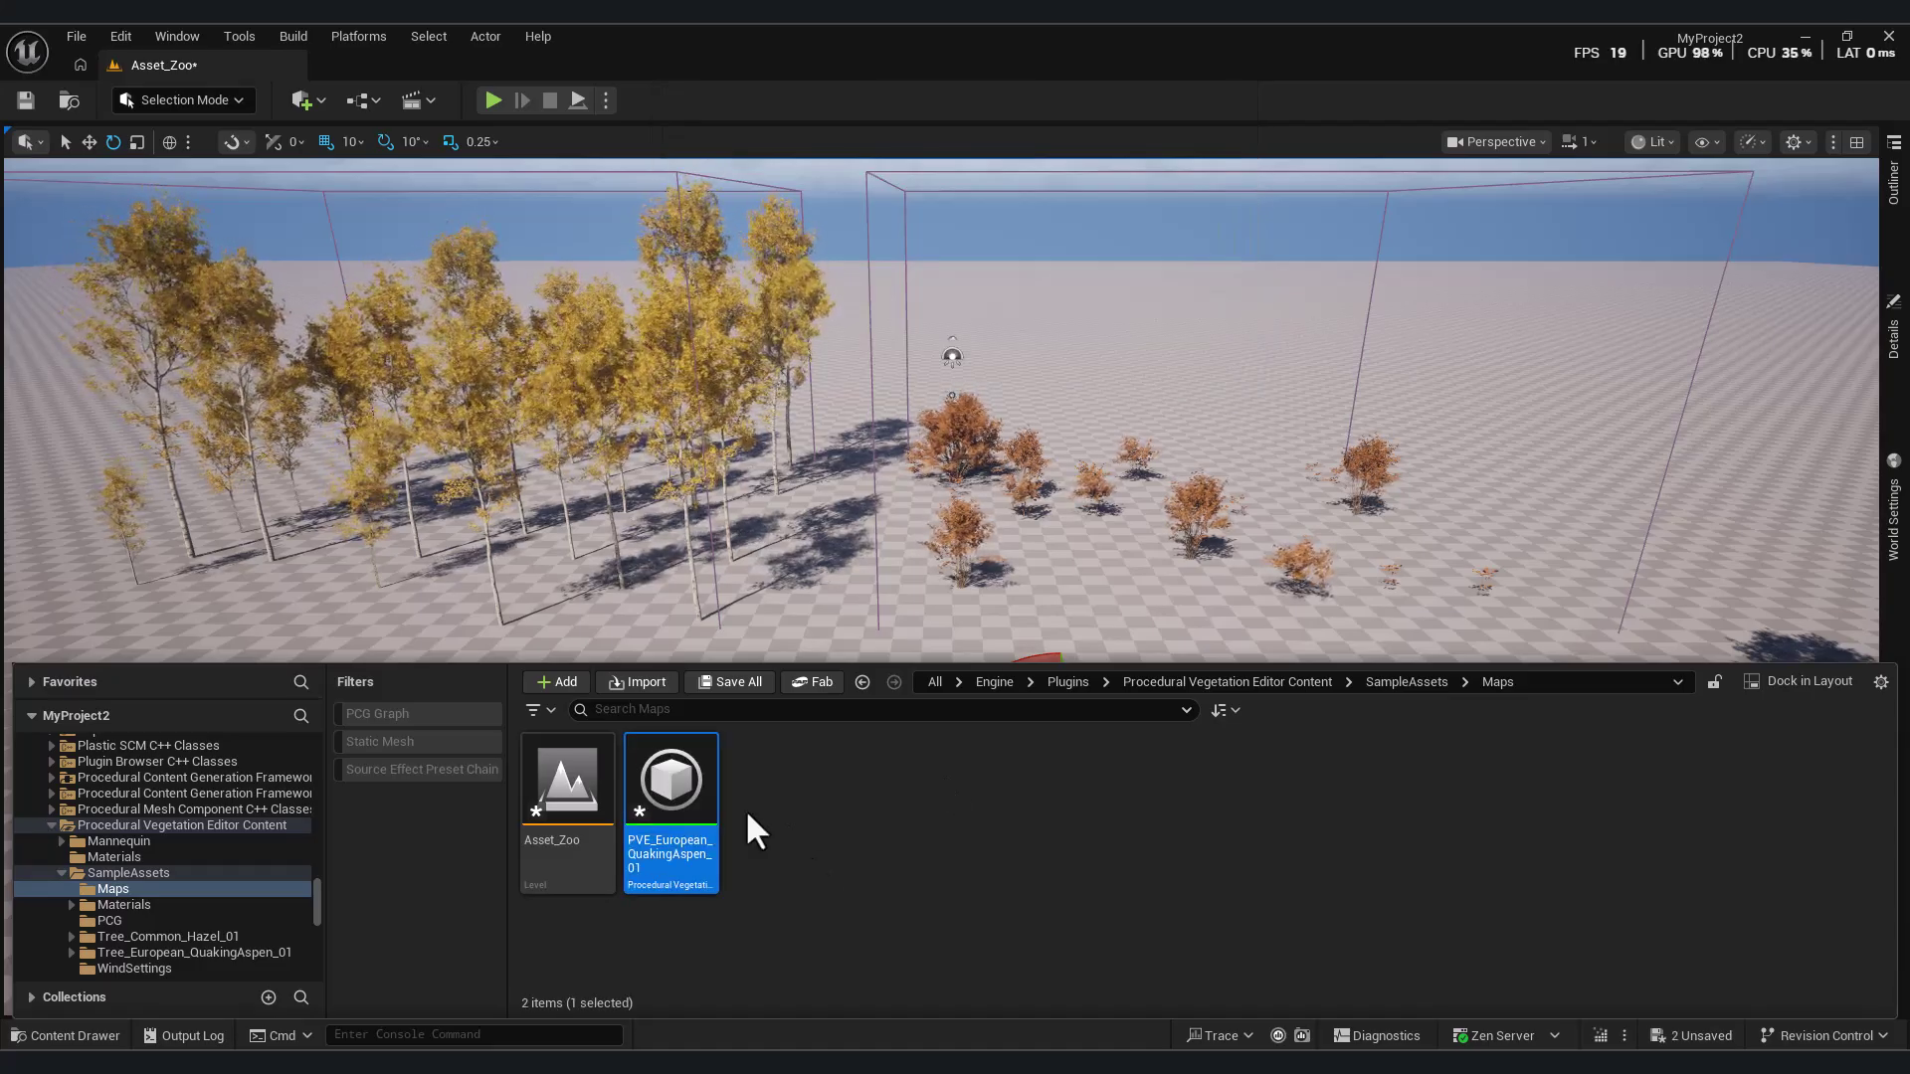
- Open the PVE_European_QuakingAspen_01 asset in its editor and view the tree from different angles
{"action": "double_click", "coordinate": [687, 771]}
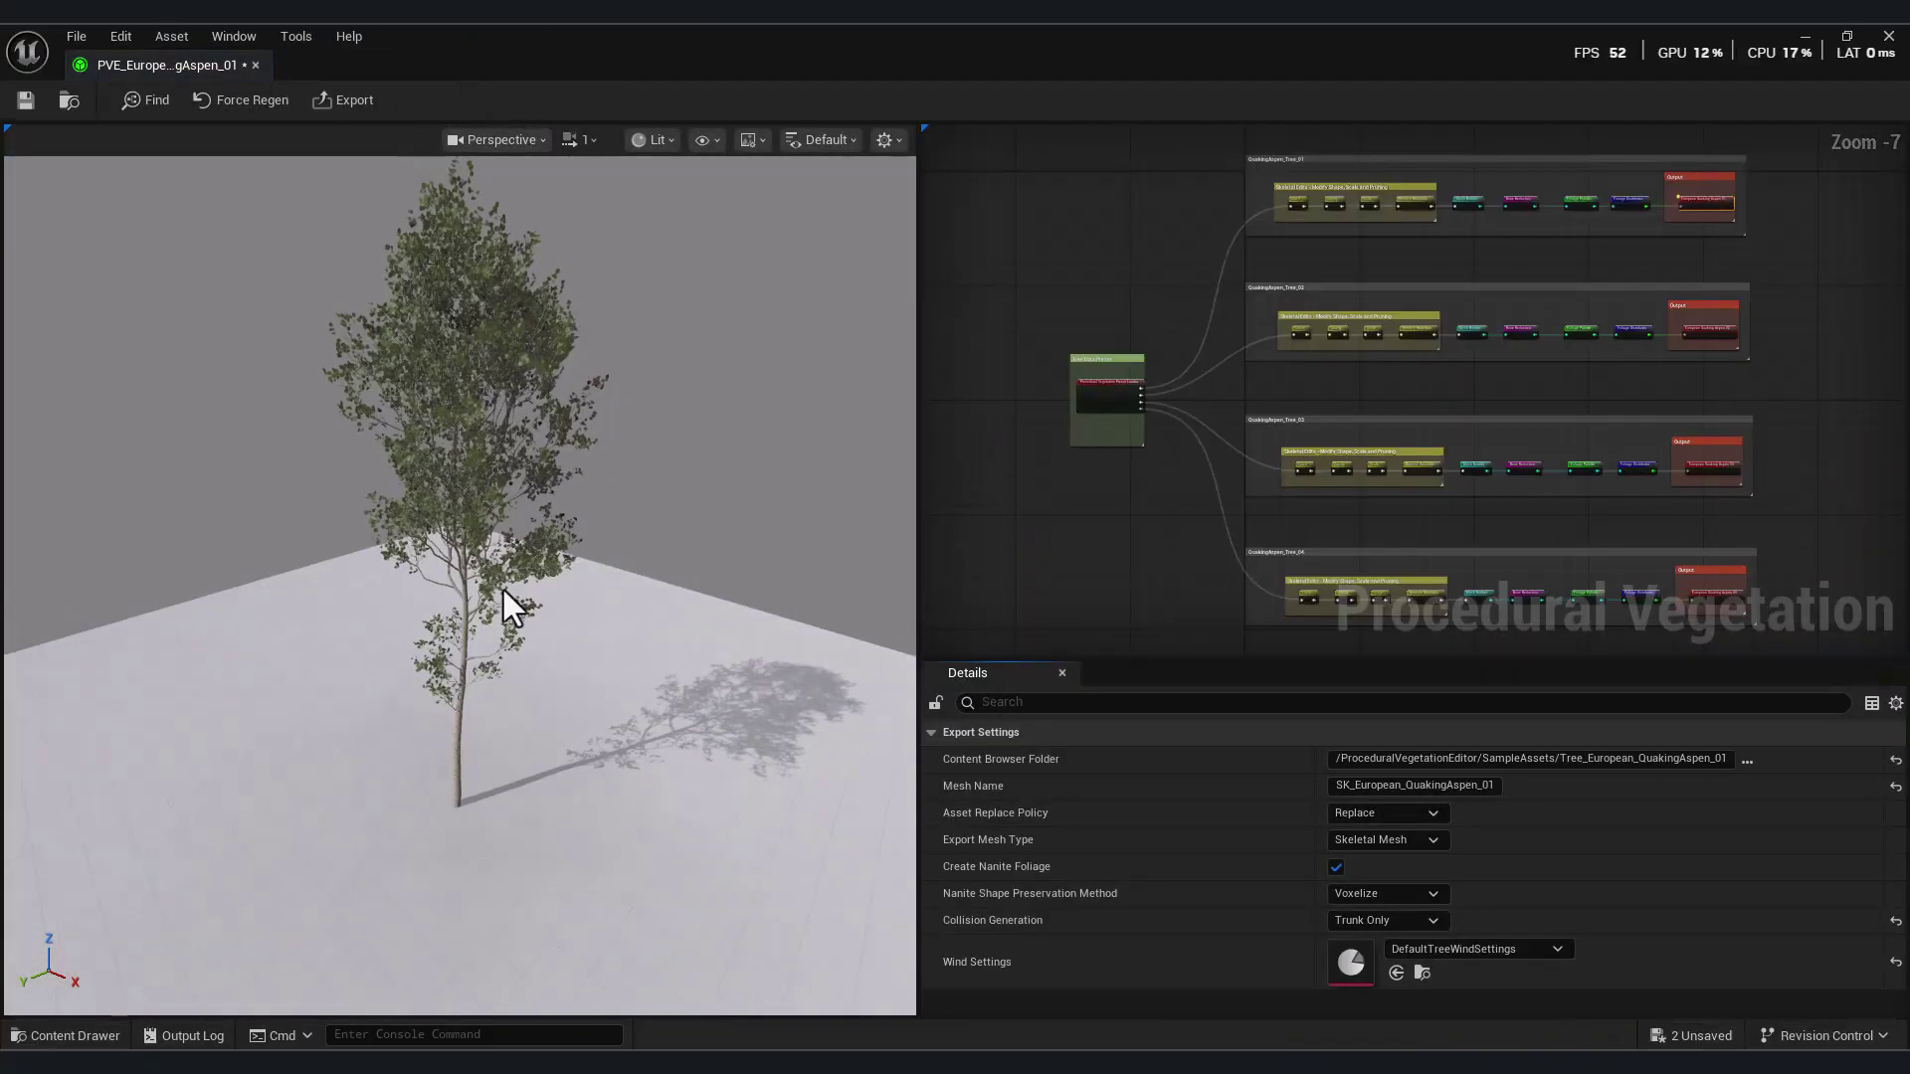
{"action": "right_click_drag", "start_coordinate": [504, 589], "coordinate": [687, 587]}
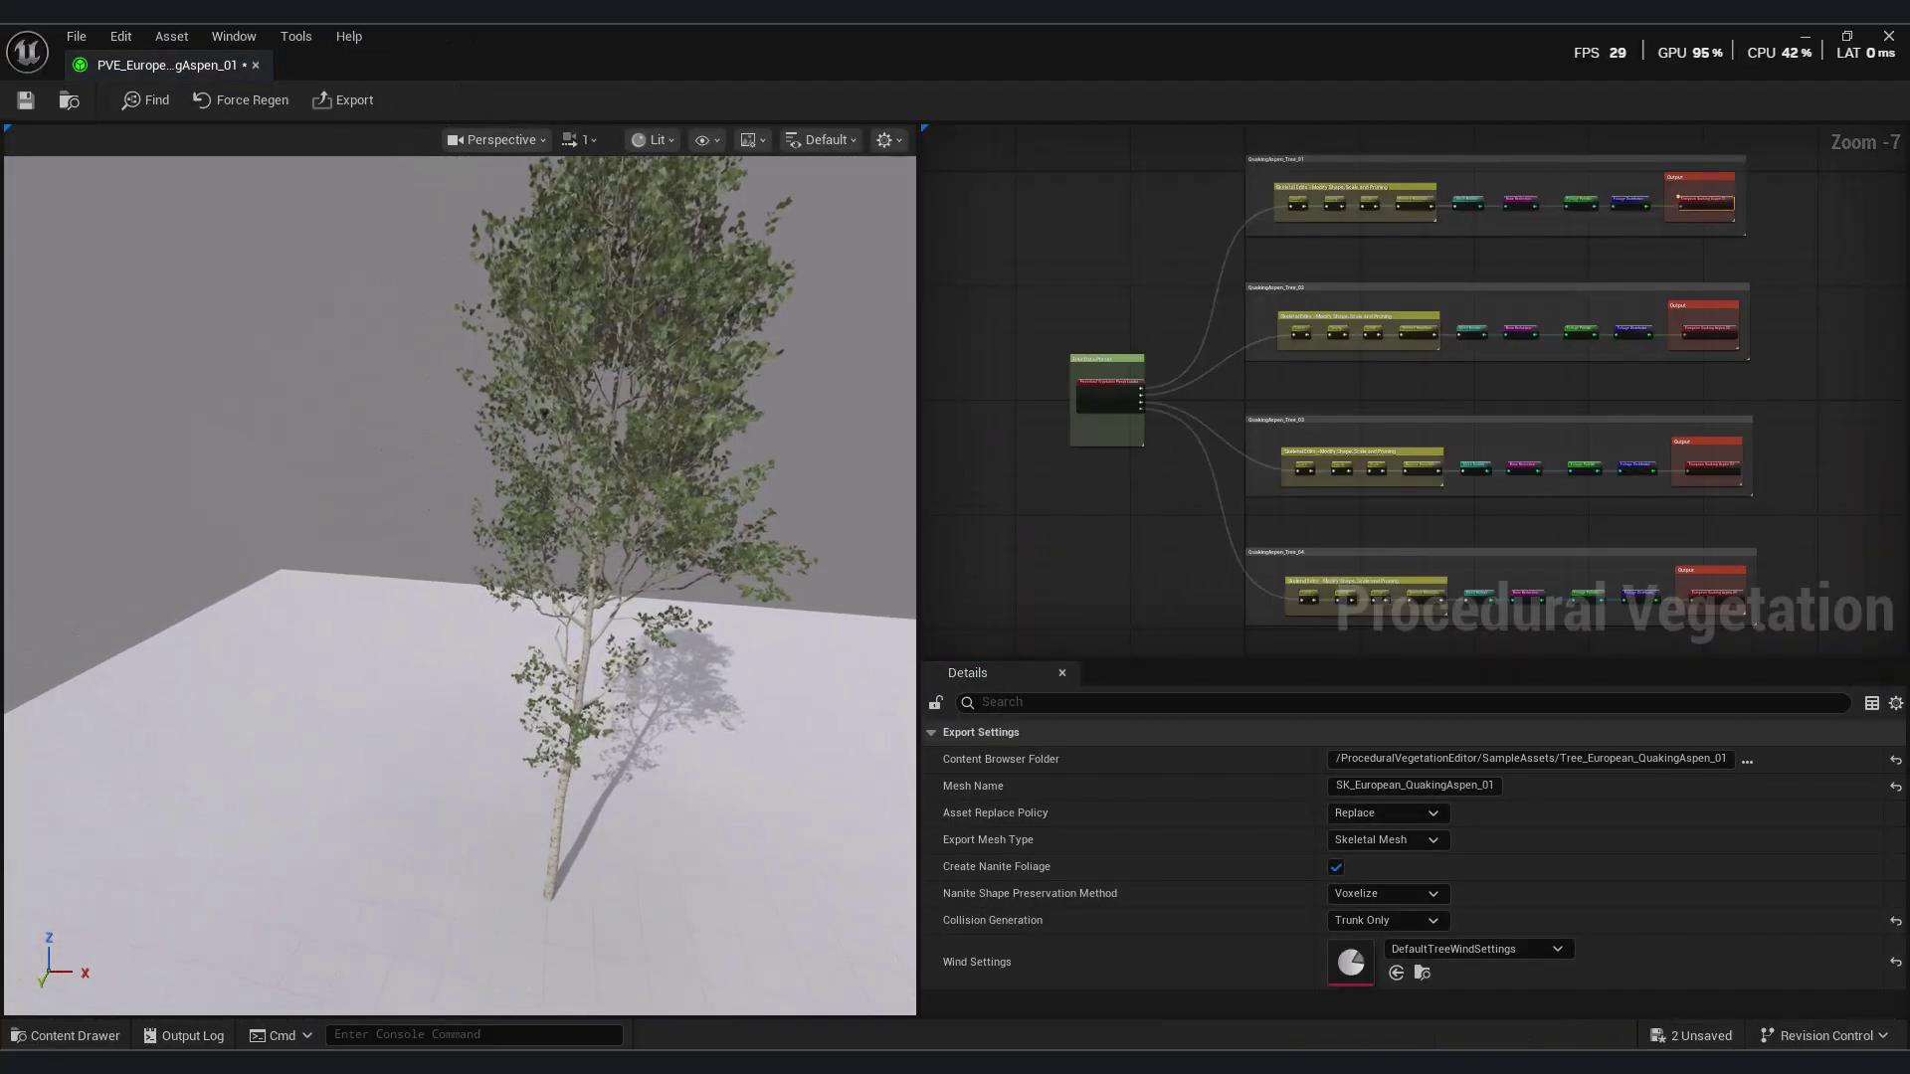
{"action": "left_click_drag", "start_coordinate": [518, 557], "coordinate": [746, 557]}
- Inspect the Procedural Vegetation Preset Loader node in the Tree Data Preset group
{"action": "scroll", "coordinate": [1064, 353], "scroll_direction": "up", "scroll_amount": 5}
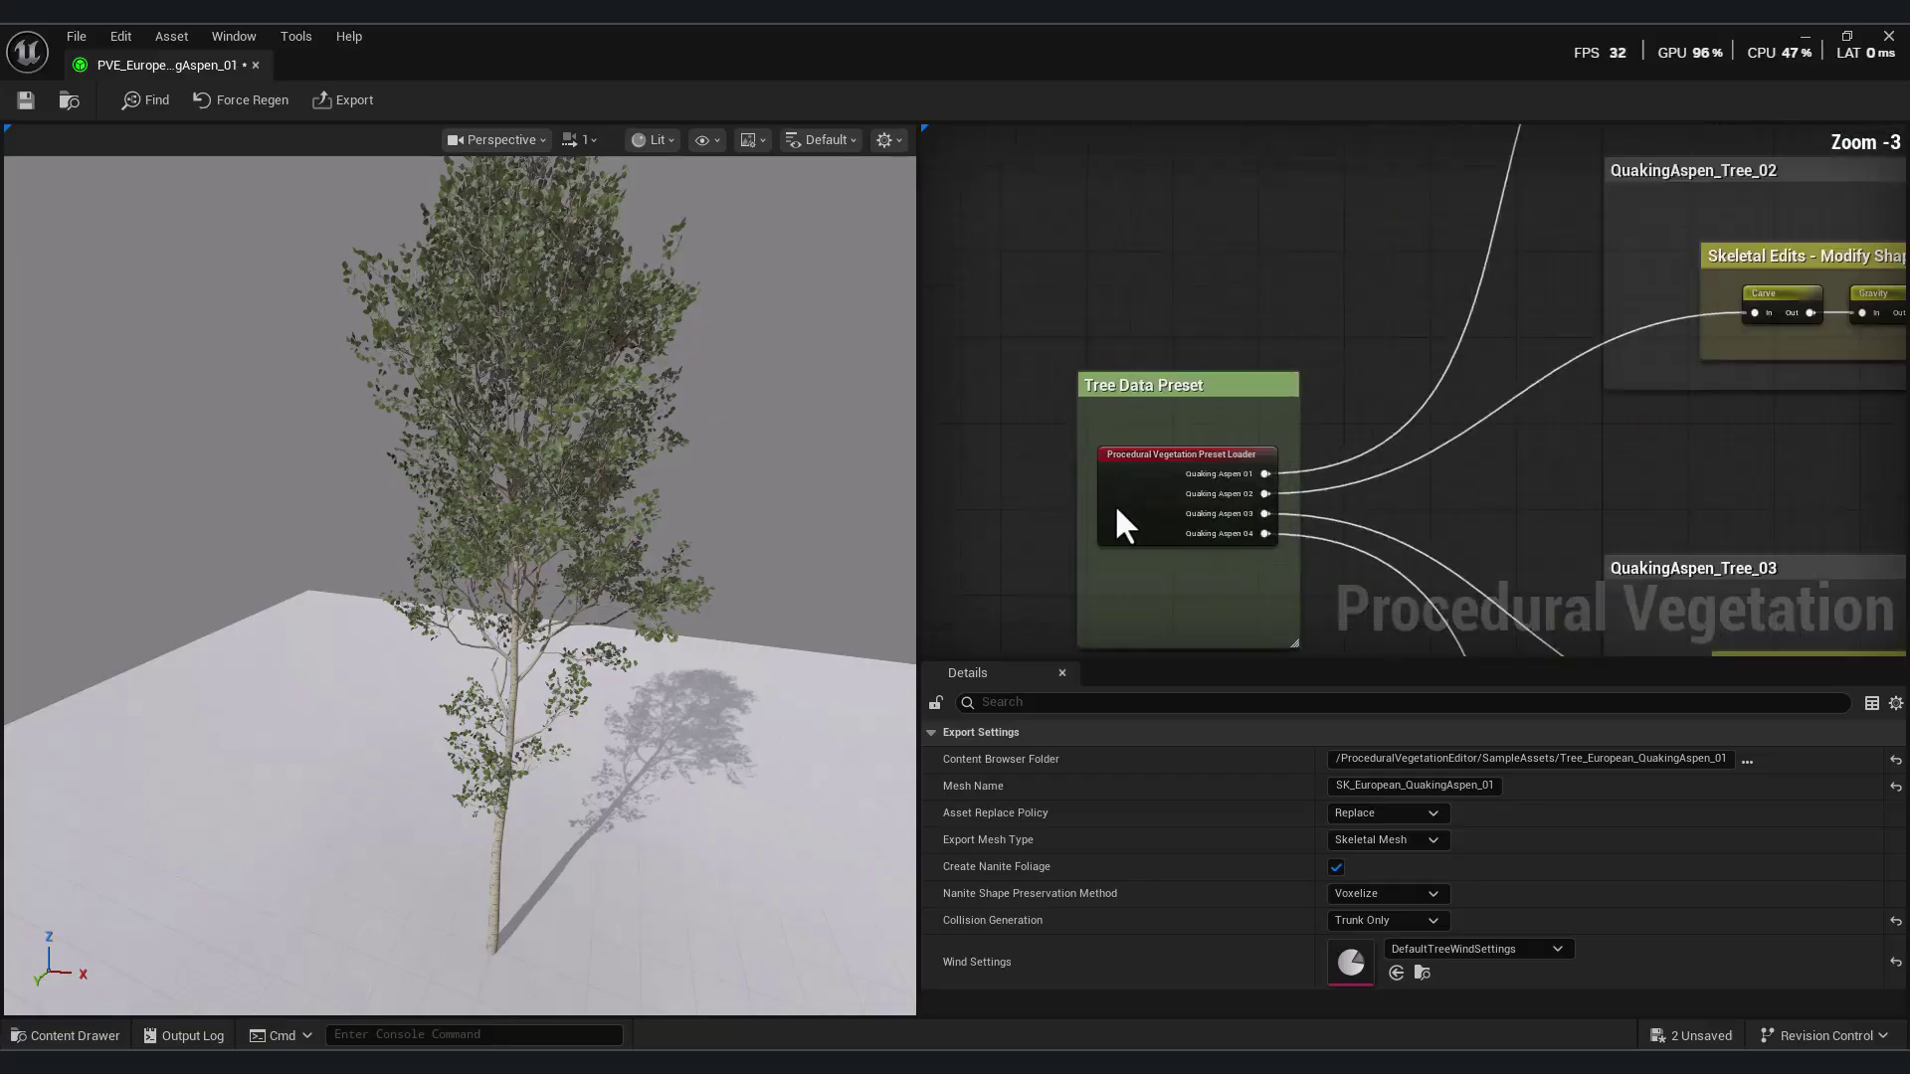
{"action": "left_click", "coordinate": [1193, 333]}
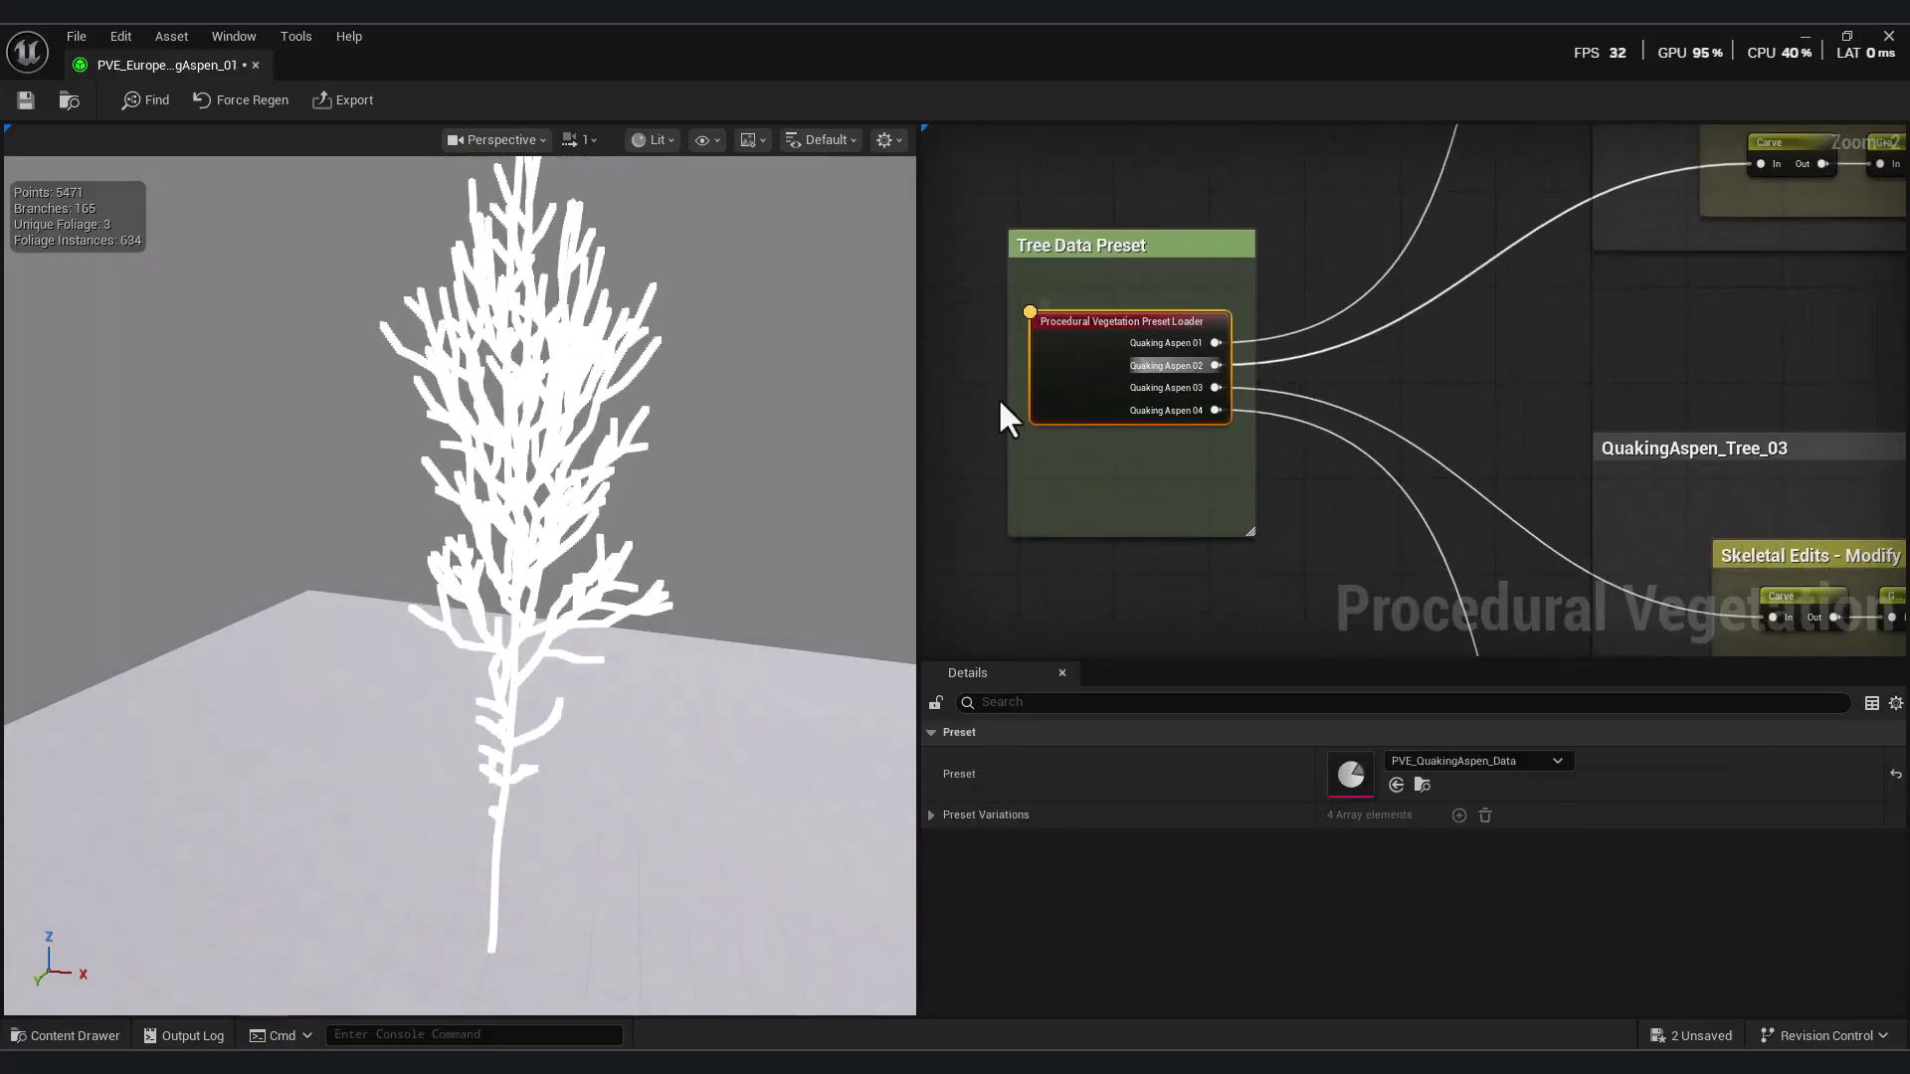
{"action": "left_click", "coordinate": [1456, 376]}
- Preview the finished trees from the output nodes of the quaking aspen variations
{"action": "scroll", "coordinate": [1354, 440], "scroll_direction": "down", "scroll_amount": 3}
{"action": "right_click_drag", "start_coordinate": [1542, 342], "coordinate": [1093, 558]}
{"action": "right_click_drag", "start_coordinate": [1456, 426], "coordinate": [1555, 281]}
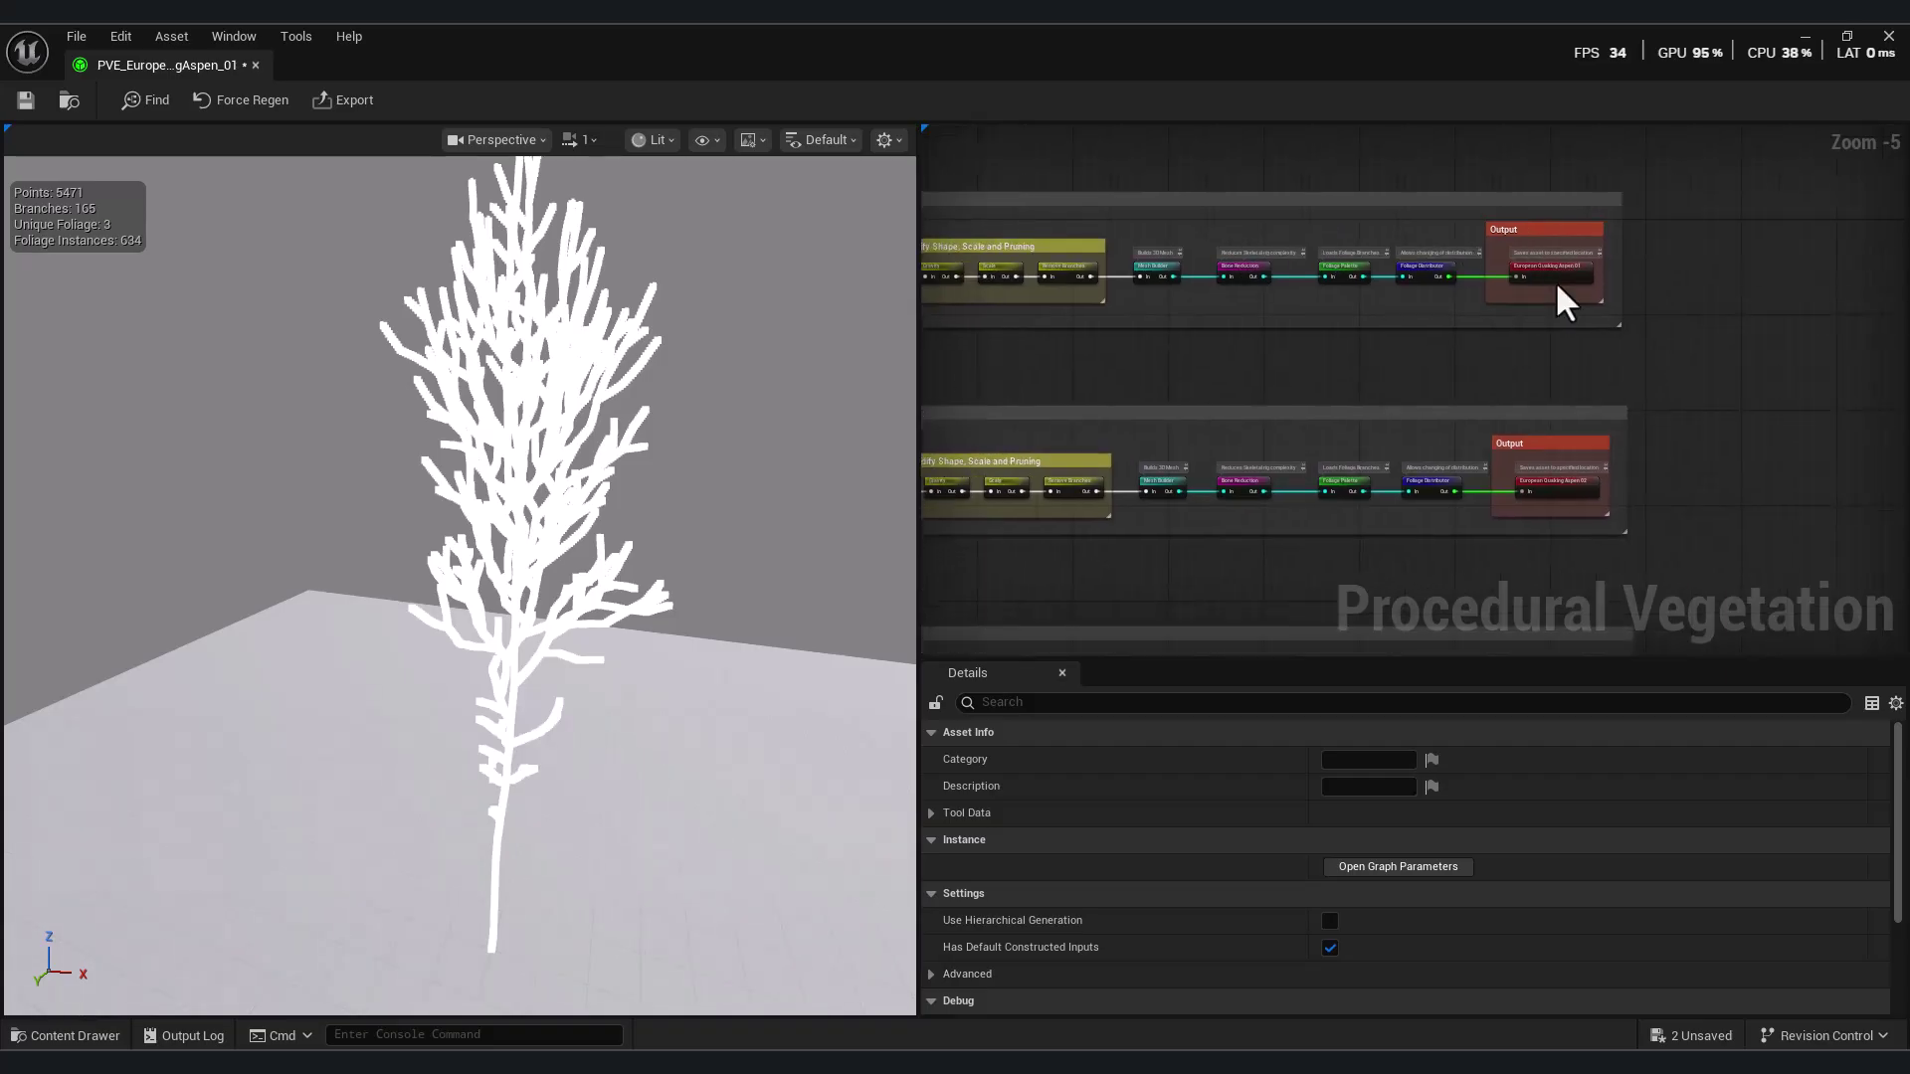
{"action": "left_click", "coordinate": [1554, 281]}
{"action": "right_click_drag", "start_coordinate": [1628, 430], "coordinate": [1527, 251]}
{"action": "left_click", "coordinate": [1553, 373]}
{"action": "left_click", "coordinate": [1507, 352]}
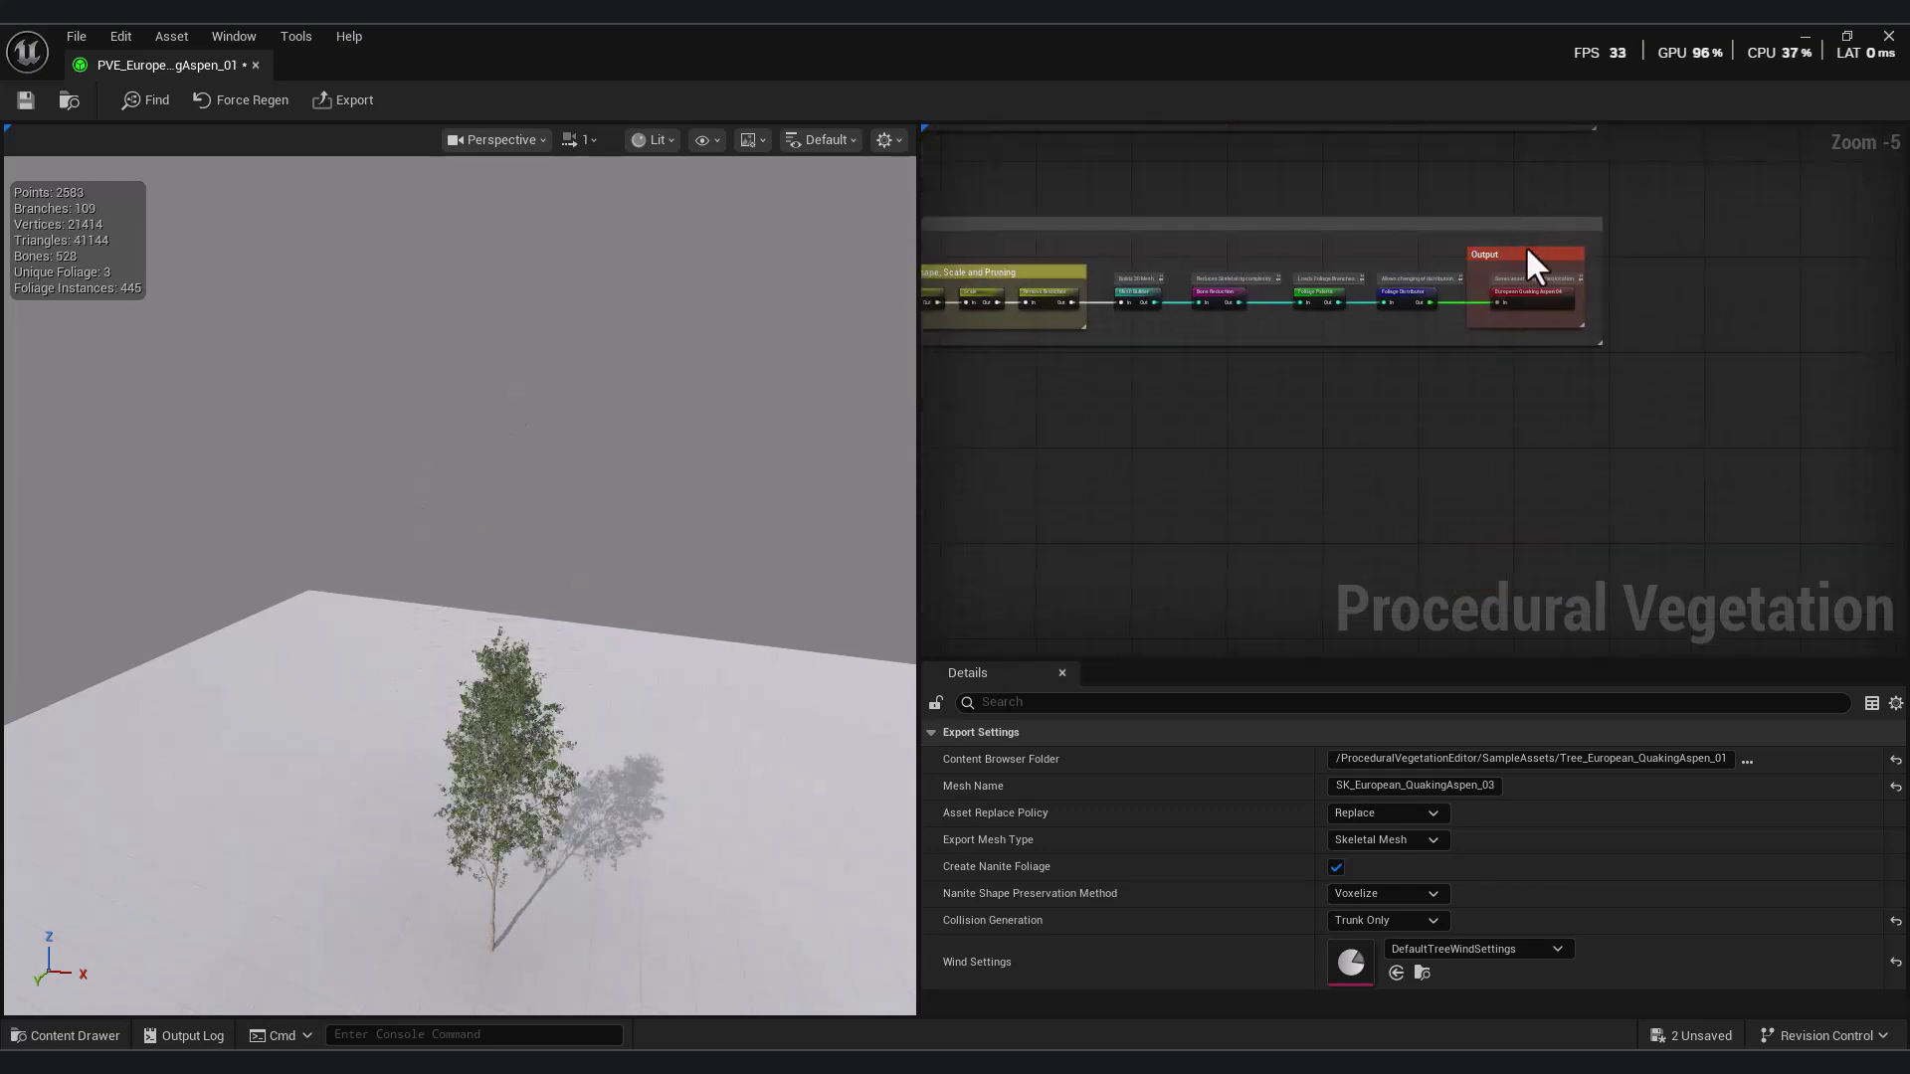
{"action": "left_click", "coordinate": [1530, 307]}
- Try carving the QuakingAspen_Tree_01 skeleton by Radius with a Carve value of 0.1864
{"action": "scroll", "coordinate": [1502, 486], "scroll_direction": "down", "scroll_amount": 1}
{"action": "scroll", "coordinate": [1340, 324], "scroll_direction": "down", "scroll_amount": 3}
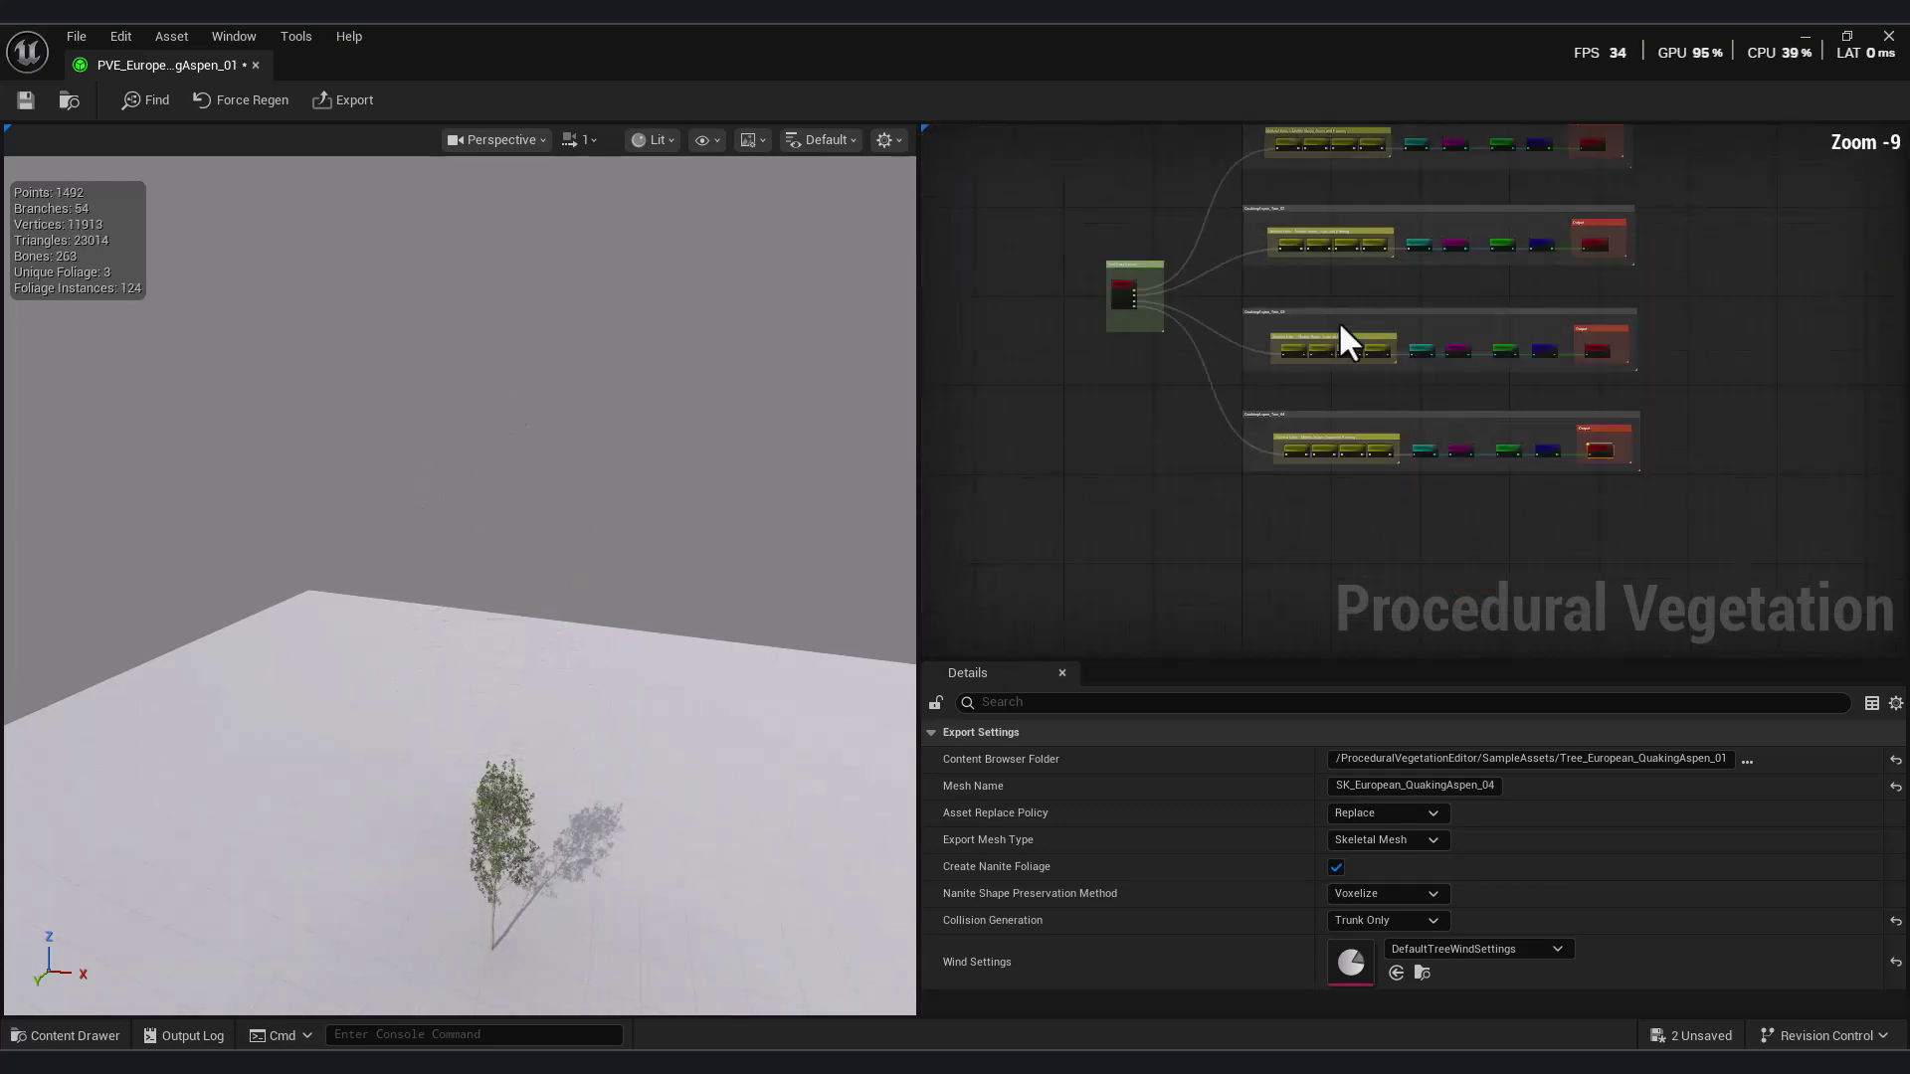
{"action": "right_click_drag", "start_coordinate": [1338, 320], "coordinate": [1186, 560]}
{"action": "scroll", "coordinate": [1259, 402], "scroll_direction": "up", "scroll_amount": 8}
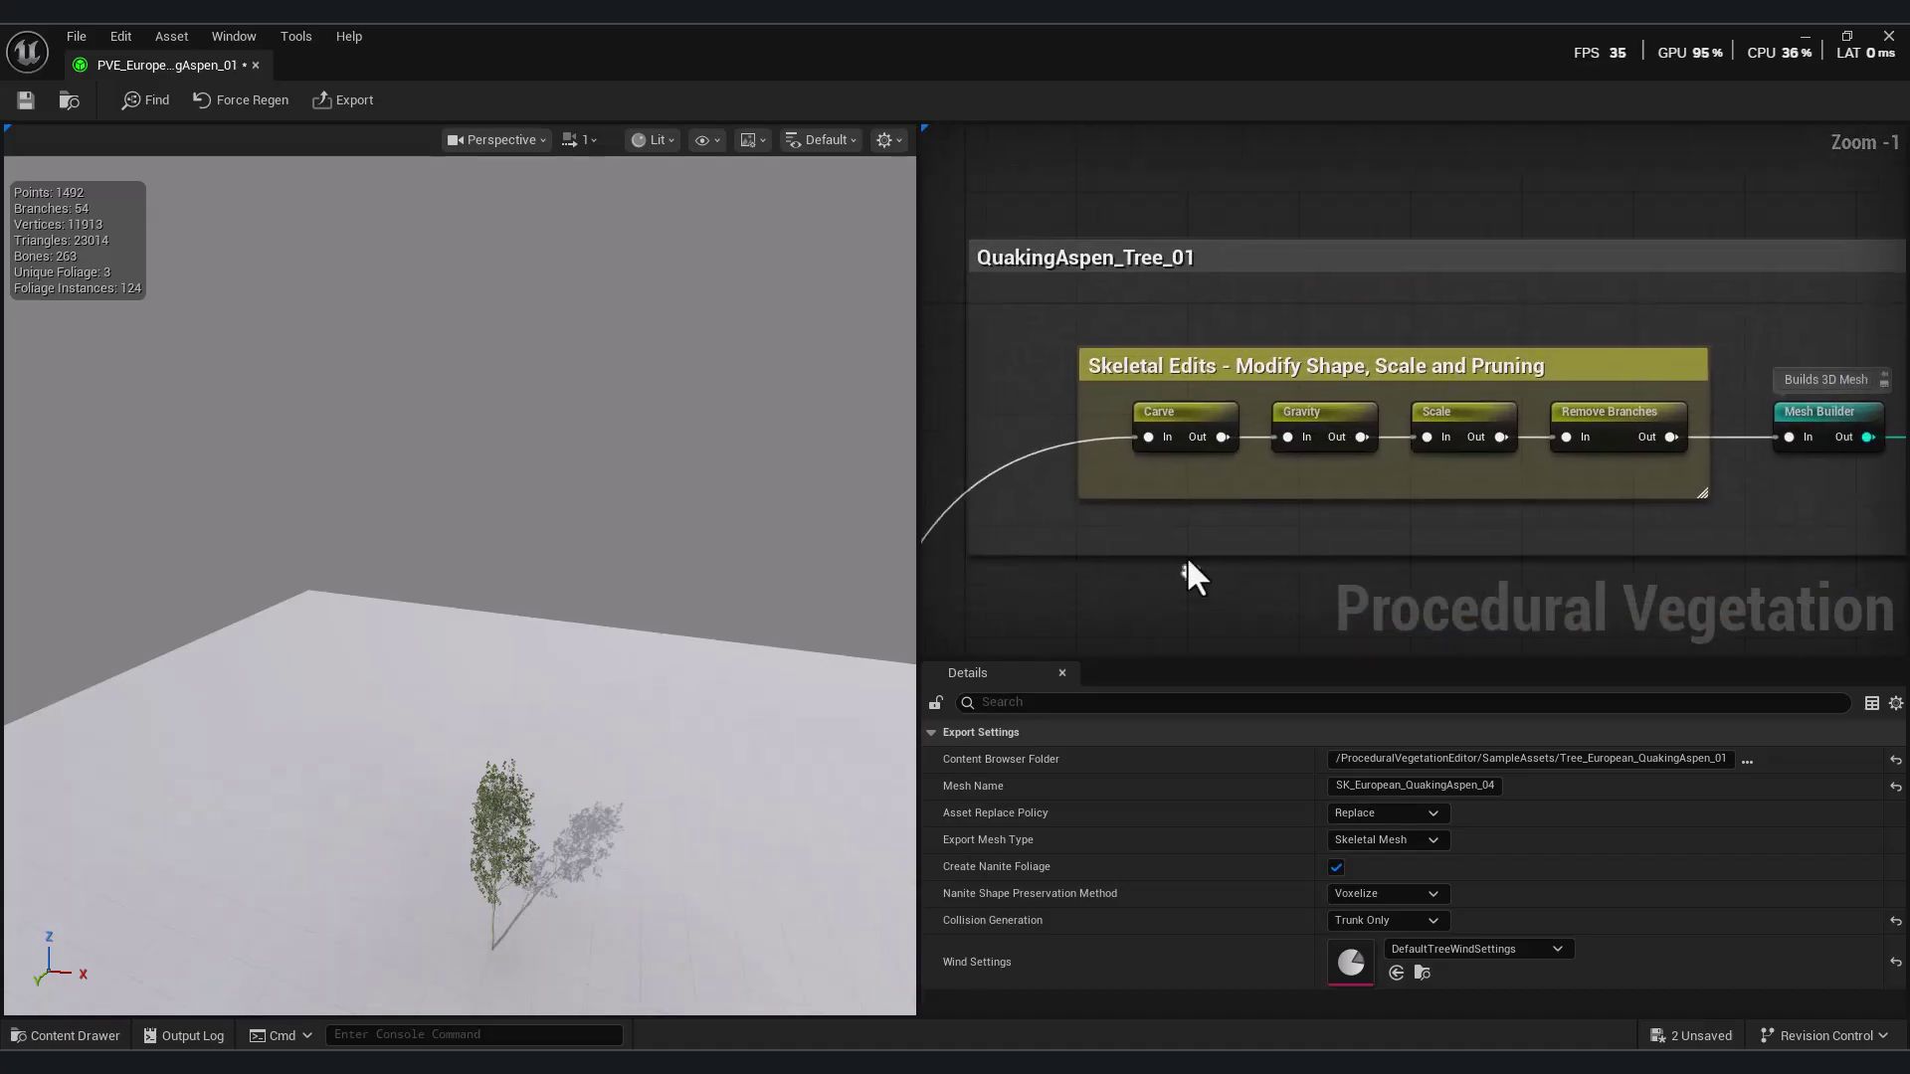
{"action": "left_click", "coordinate": [1180, 415]}
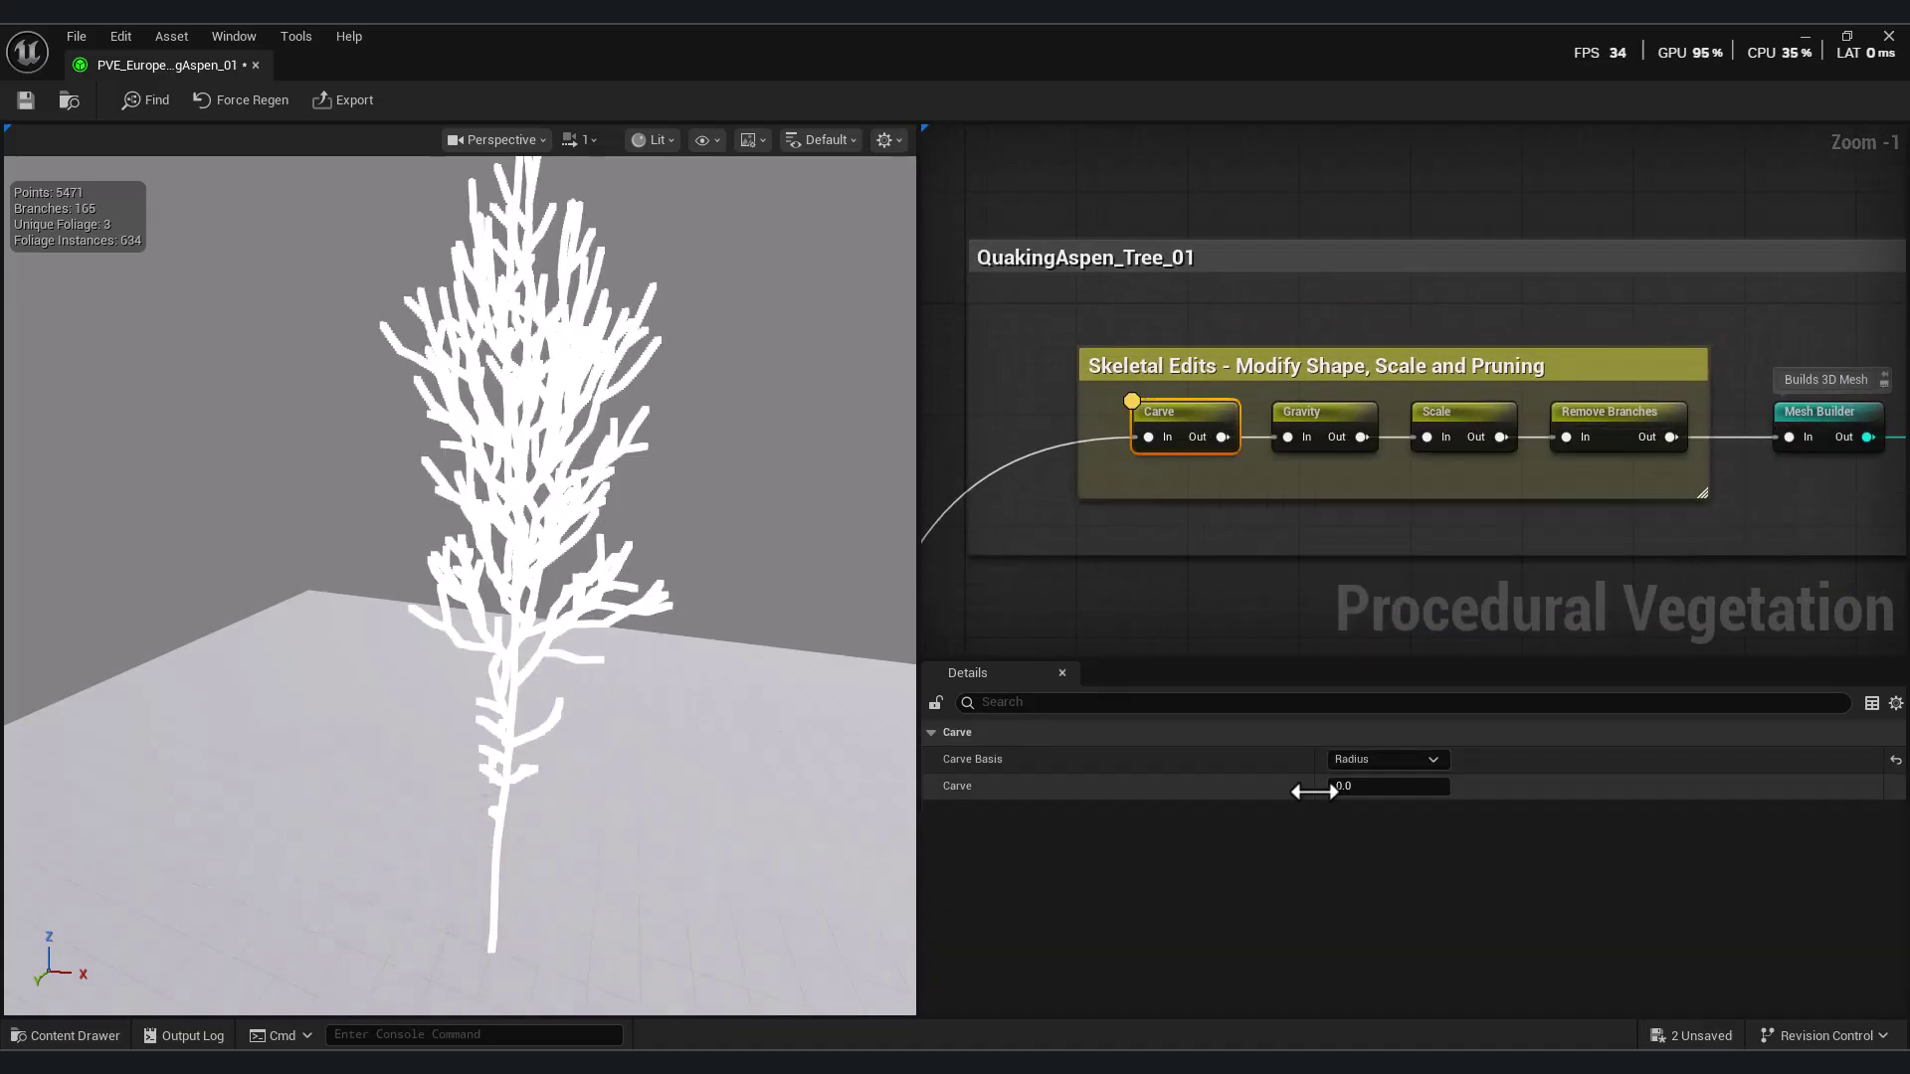
{"action": "key", "text": "Return"}
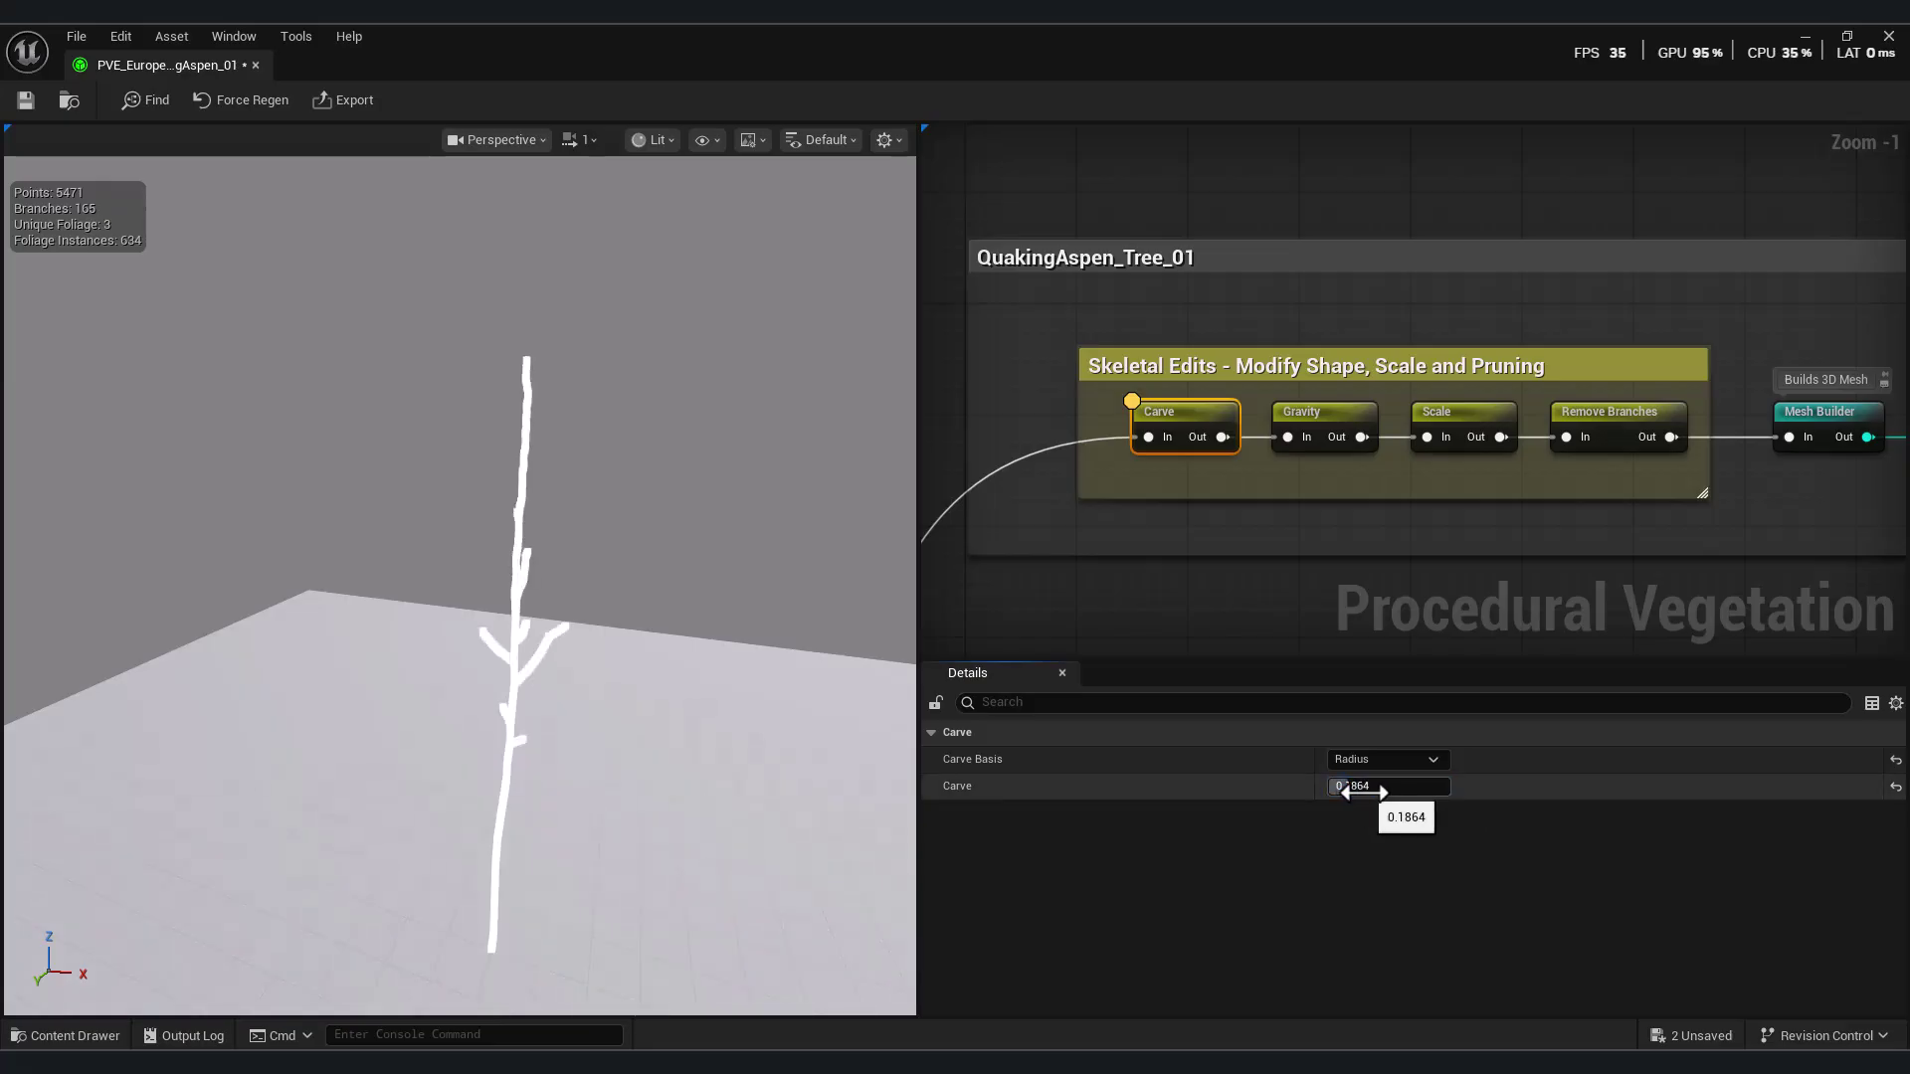
- Try the Z Position carve basis at 0.2952 and the From Bottom basis at 0.2264 on the same tree
{"action": "left_click", "coordinate": [1384, 763]}
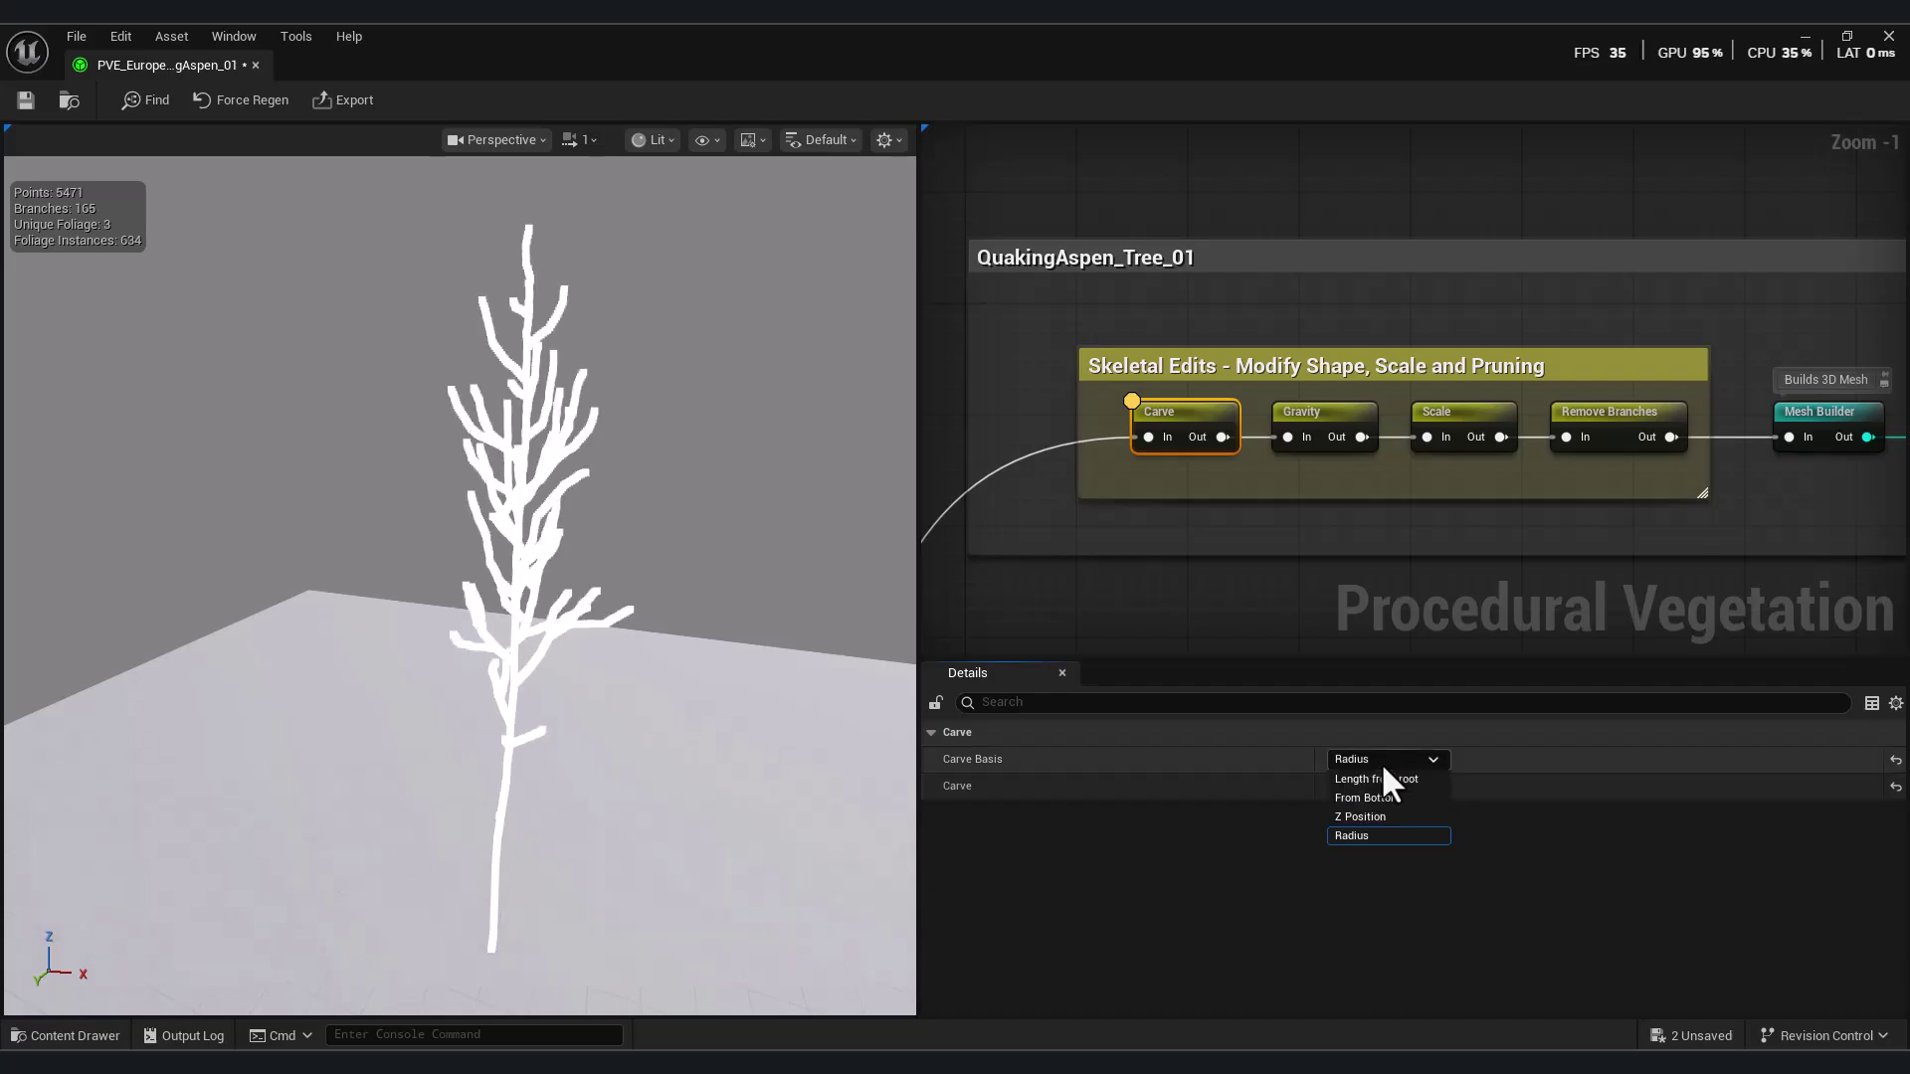
{"action": "left_click_drag", "start_coordinate": [1352, 786], "coordinate": [1363, 786]}
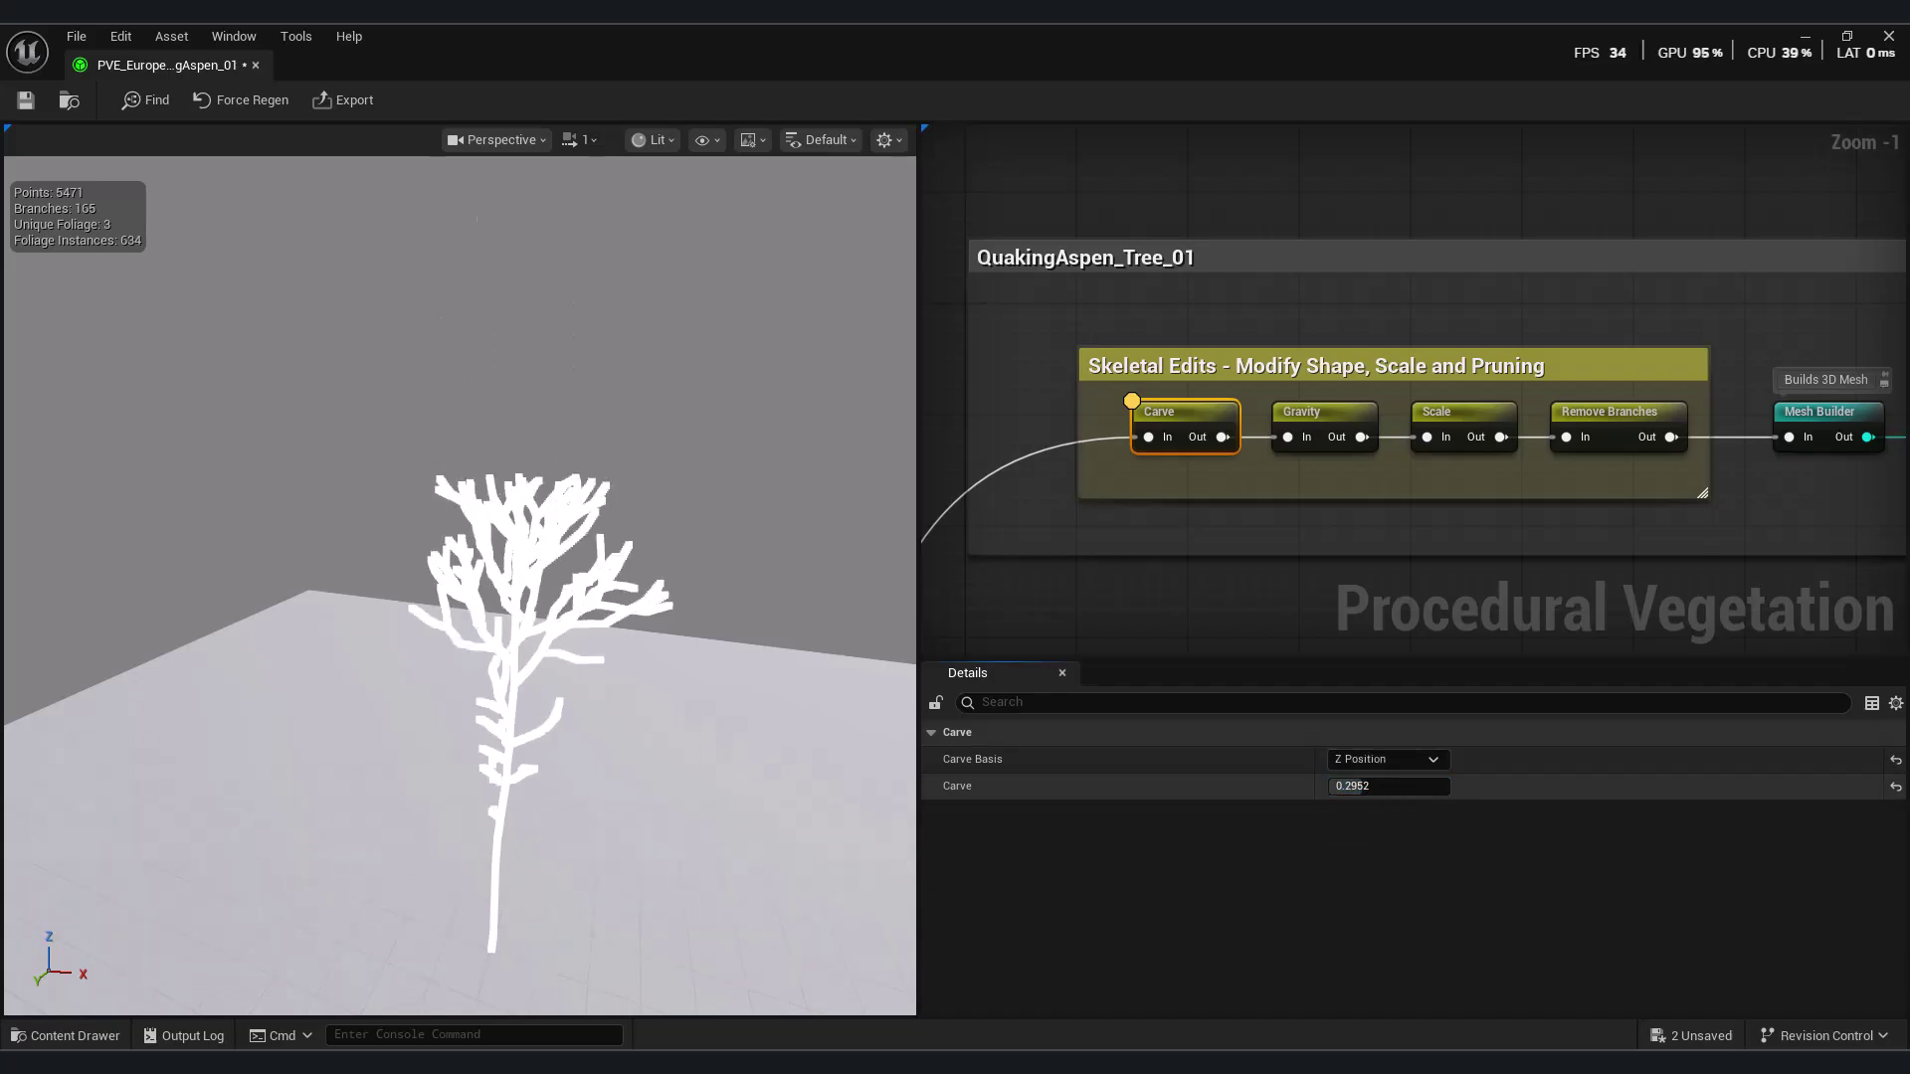
{"action": "left_click", "coordinate": [1411, 758]}
{"action": "left_click", "coordinate": [1378, 796]}
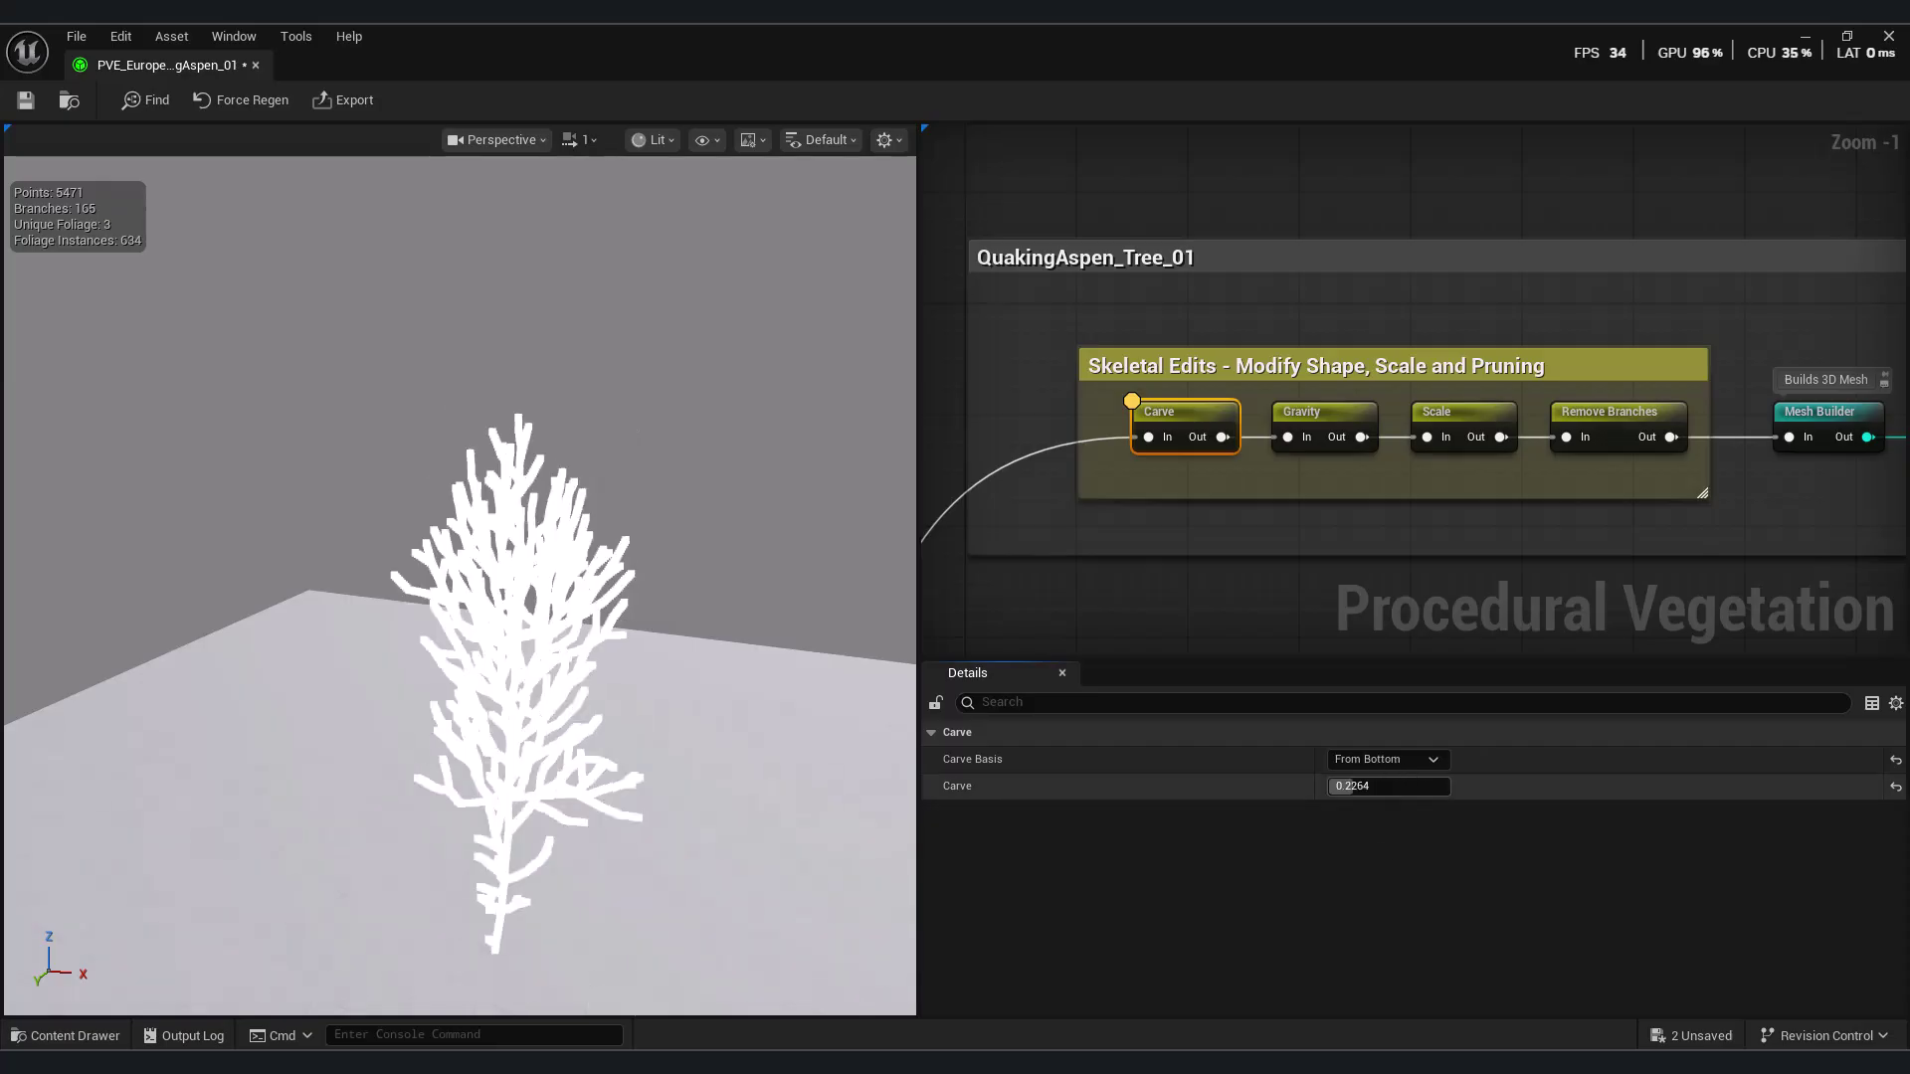
- Carve QuakingAspen_Tree_01 by Length from root with a value of 0.2112 and preview the tree's output
{"action": "mouse_move", "coordinate": [1393, 785]}
{"action": "left_mouse_down"}
{"action": "mouse_move", "coordinate": [1333, 786]}
{"action": "mouse_move", "coordinate": [1422, 793]}
{"action": "left_mouse_up"}
{"action": "left_click", "coordinate": [1372, 778]}
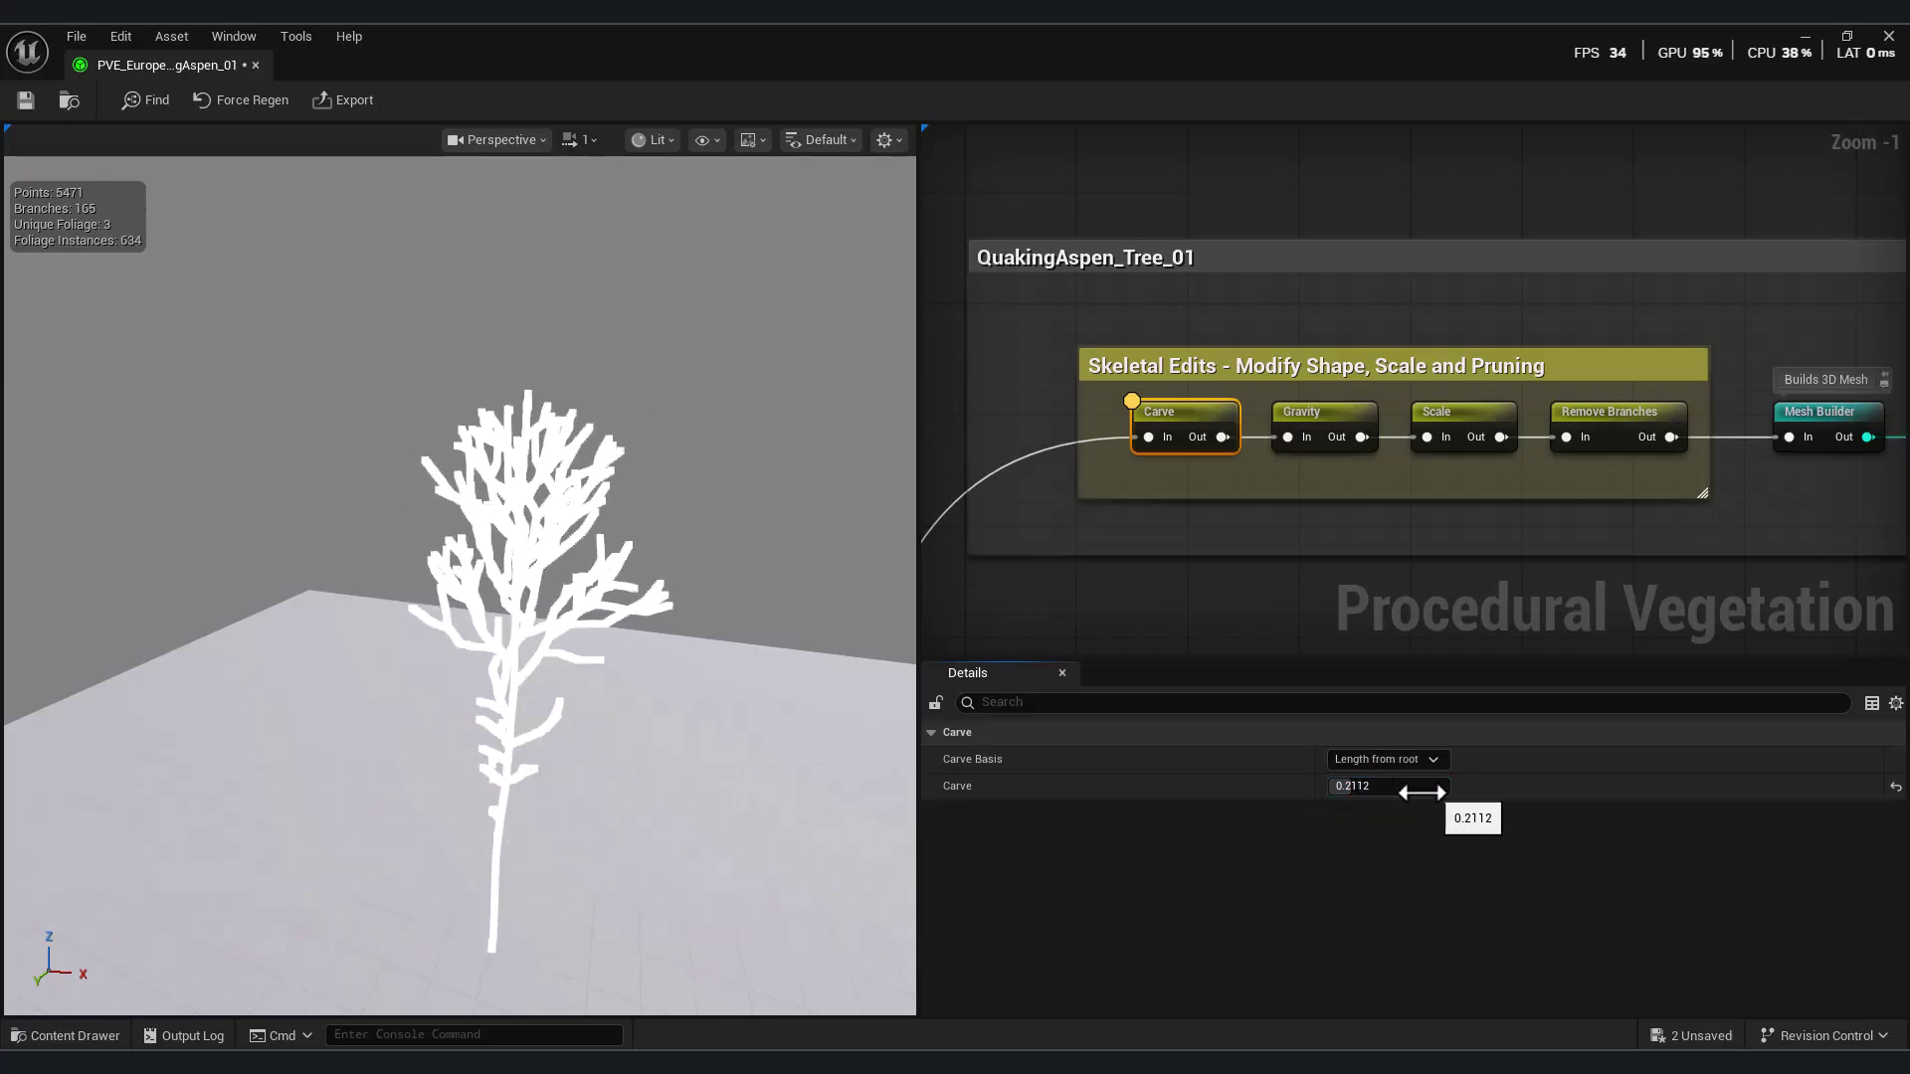
{"action": "right_click_drag", "start_coordinate": [1653, 564], "coordinate": [925, 462]}
{"action": "left_click", "coordinate": [1549, 312]}
{"action": "mouse_move", "coordinate": [696, 517]}
{"action": "right_mouse_down"}
{"action": "mouse_move", "coordinate": [557, 517]}
{"action": "mouse_move", "coordinate": [696, 537]}
{"action": "right_mouse_up"}
{"action": "scroll", "coordinate": [1611, 439], "scroll_direction": "down", "scroll_amount": 2}
{"action": "scroll", "coordinate": [1501, 468], "scroll_direction": "up", "scroll_amount": 4}
- Bend the branches of QuakingAspen_Tree_01 with Gravity set to 0.388 and Angle Correction to 0.656
{"action": "left_click", "coordinate": [1430, 361]}
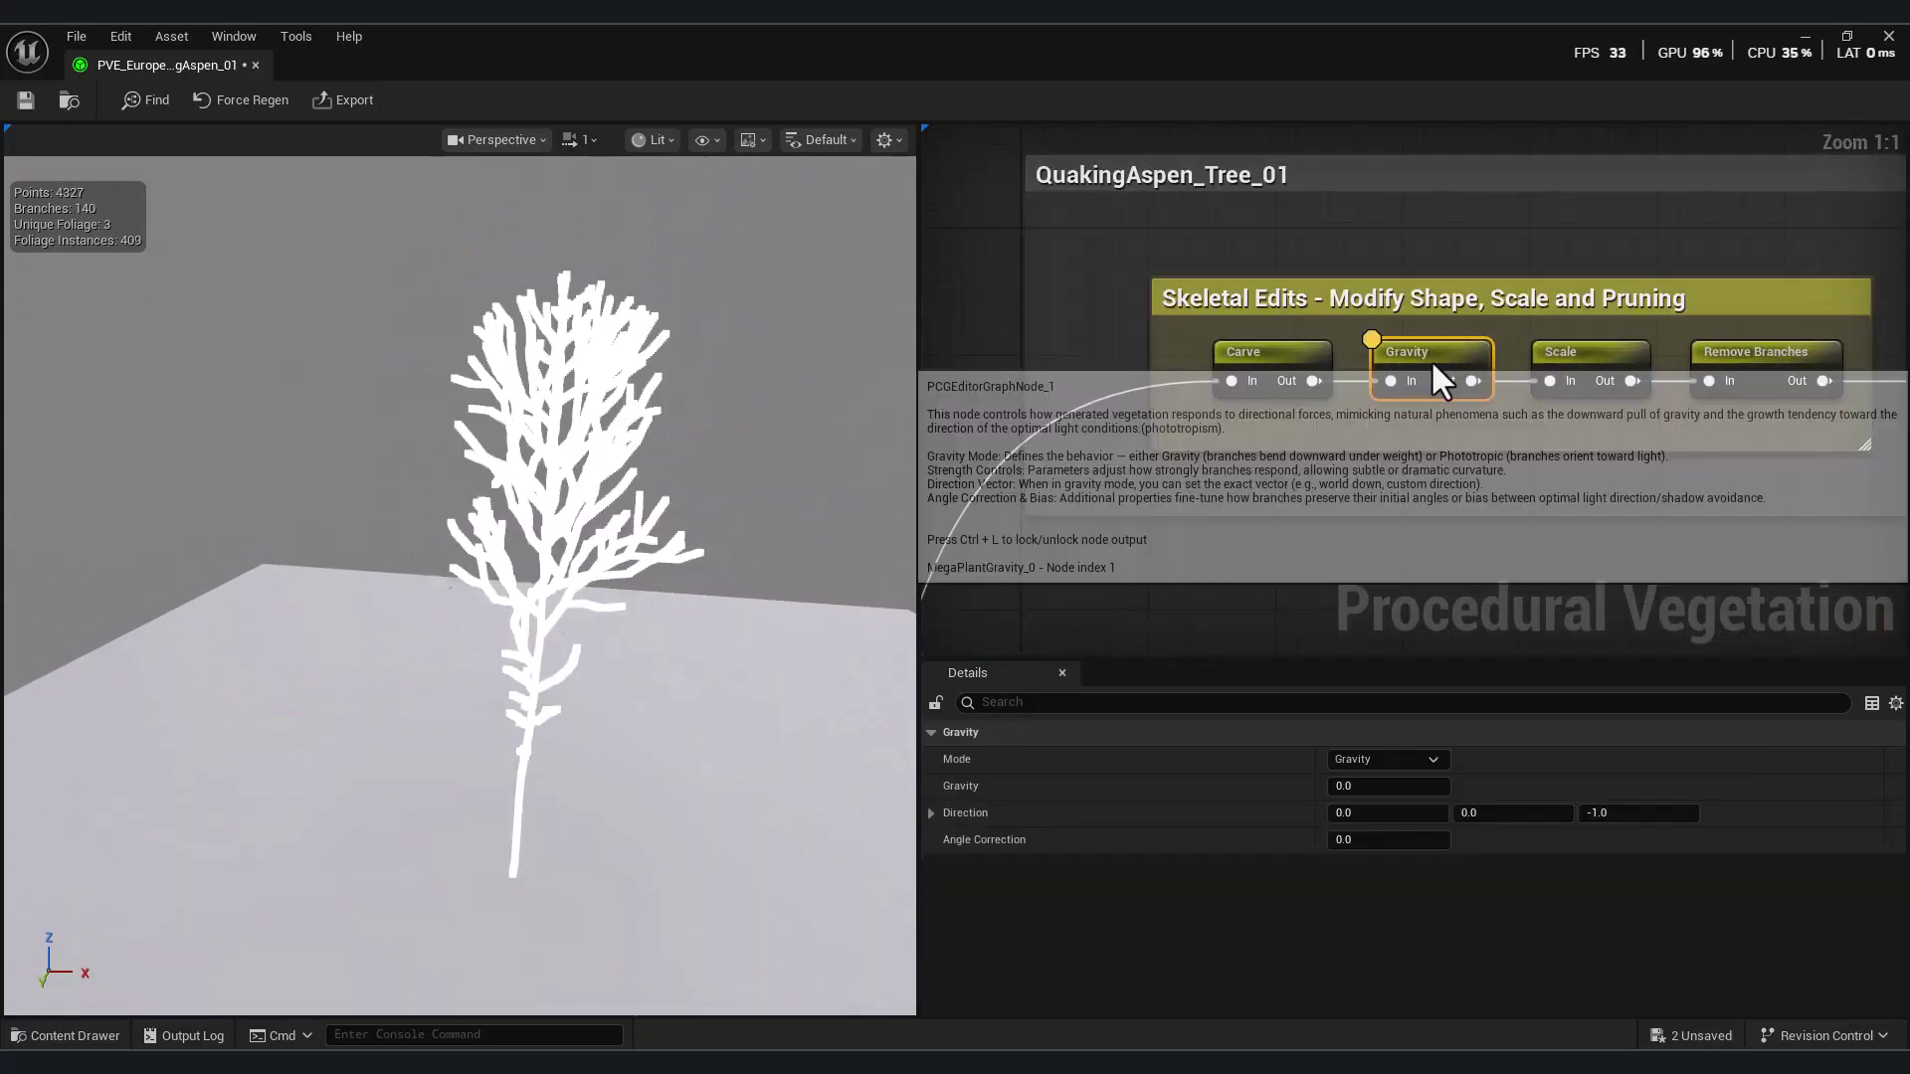
{"action": "left_click_drag", "start_coordinate": [1355, 792], "coordinate": [1395, 787]}
{"action": "left_click", "coordinate": [1378, 799]}
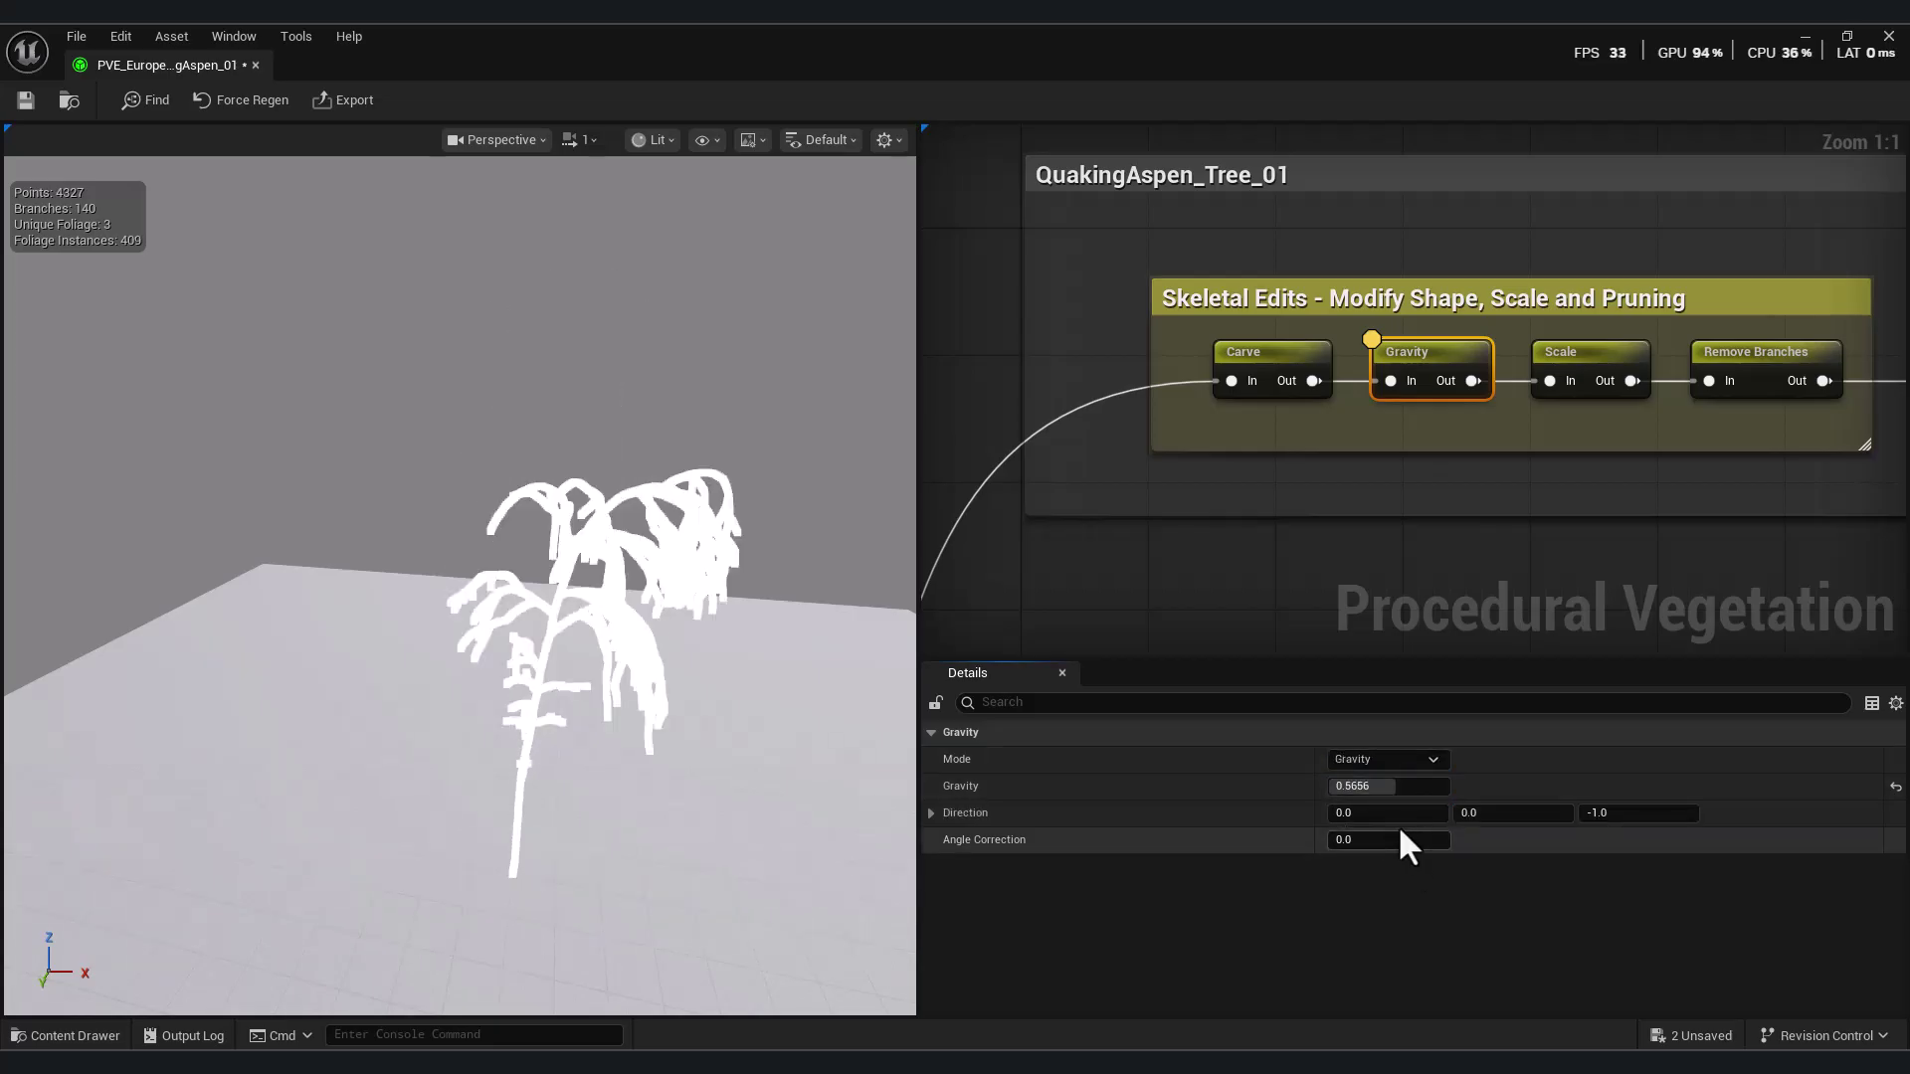
{"action": "left_click_drag", "start_coordinate": [1387, 789], "coordinate": [1407, 845]}
{"action": "key", "text": "Return"}
- Set the gravity direction to about X 0.31, Y 0 and Z -0.75, and preview the output of QuakingAspen_Tree_01
{"action": "left_click", "coordinate": [1547, 813]}
{"action": "type", "text": "0"}
{"action": "key", "text": "Return"}
{"action": "mouse_move", "coordinate": [1382, 814]}
{"action": "left_mouse_down"}
{"action": "mouse_move", "coordinate": [1404, 814]}
{"action": "mouse_move", "coordinate": [1344, 813]}
{"action": "left_mouse_up"}
{"action": "left_click_drag", "start_coordinate": [597, 587], "coordinate": [677, 627]}
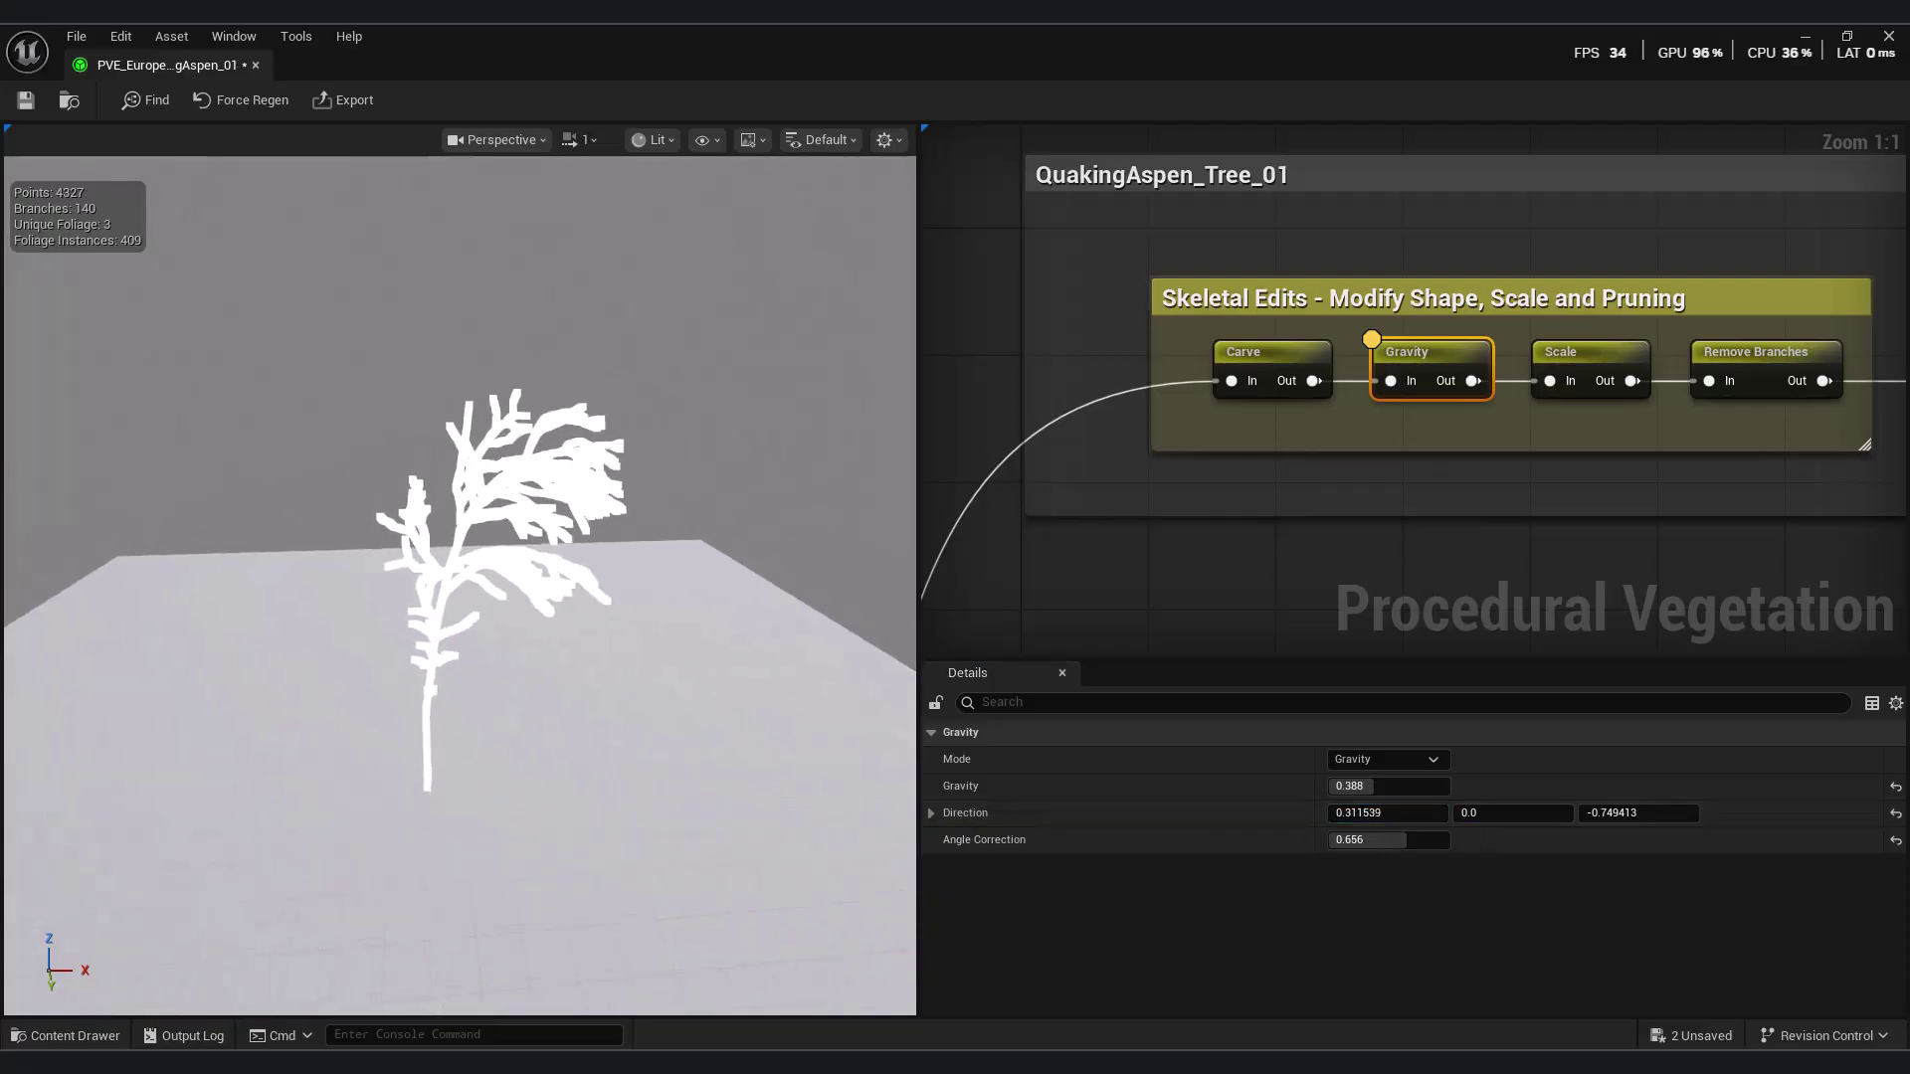
{"action": "scroll", "coordinate": [1691, 448], "scroll_direction": "down", "scroll_amount": 3}
{"action": "right_click_drag", "start_coordinate": [1691, 447], "coordinate": [974, 518]}
{"action": "left_click", "coordinate": [1624, 476]}
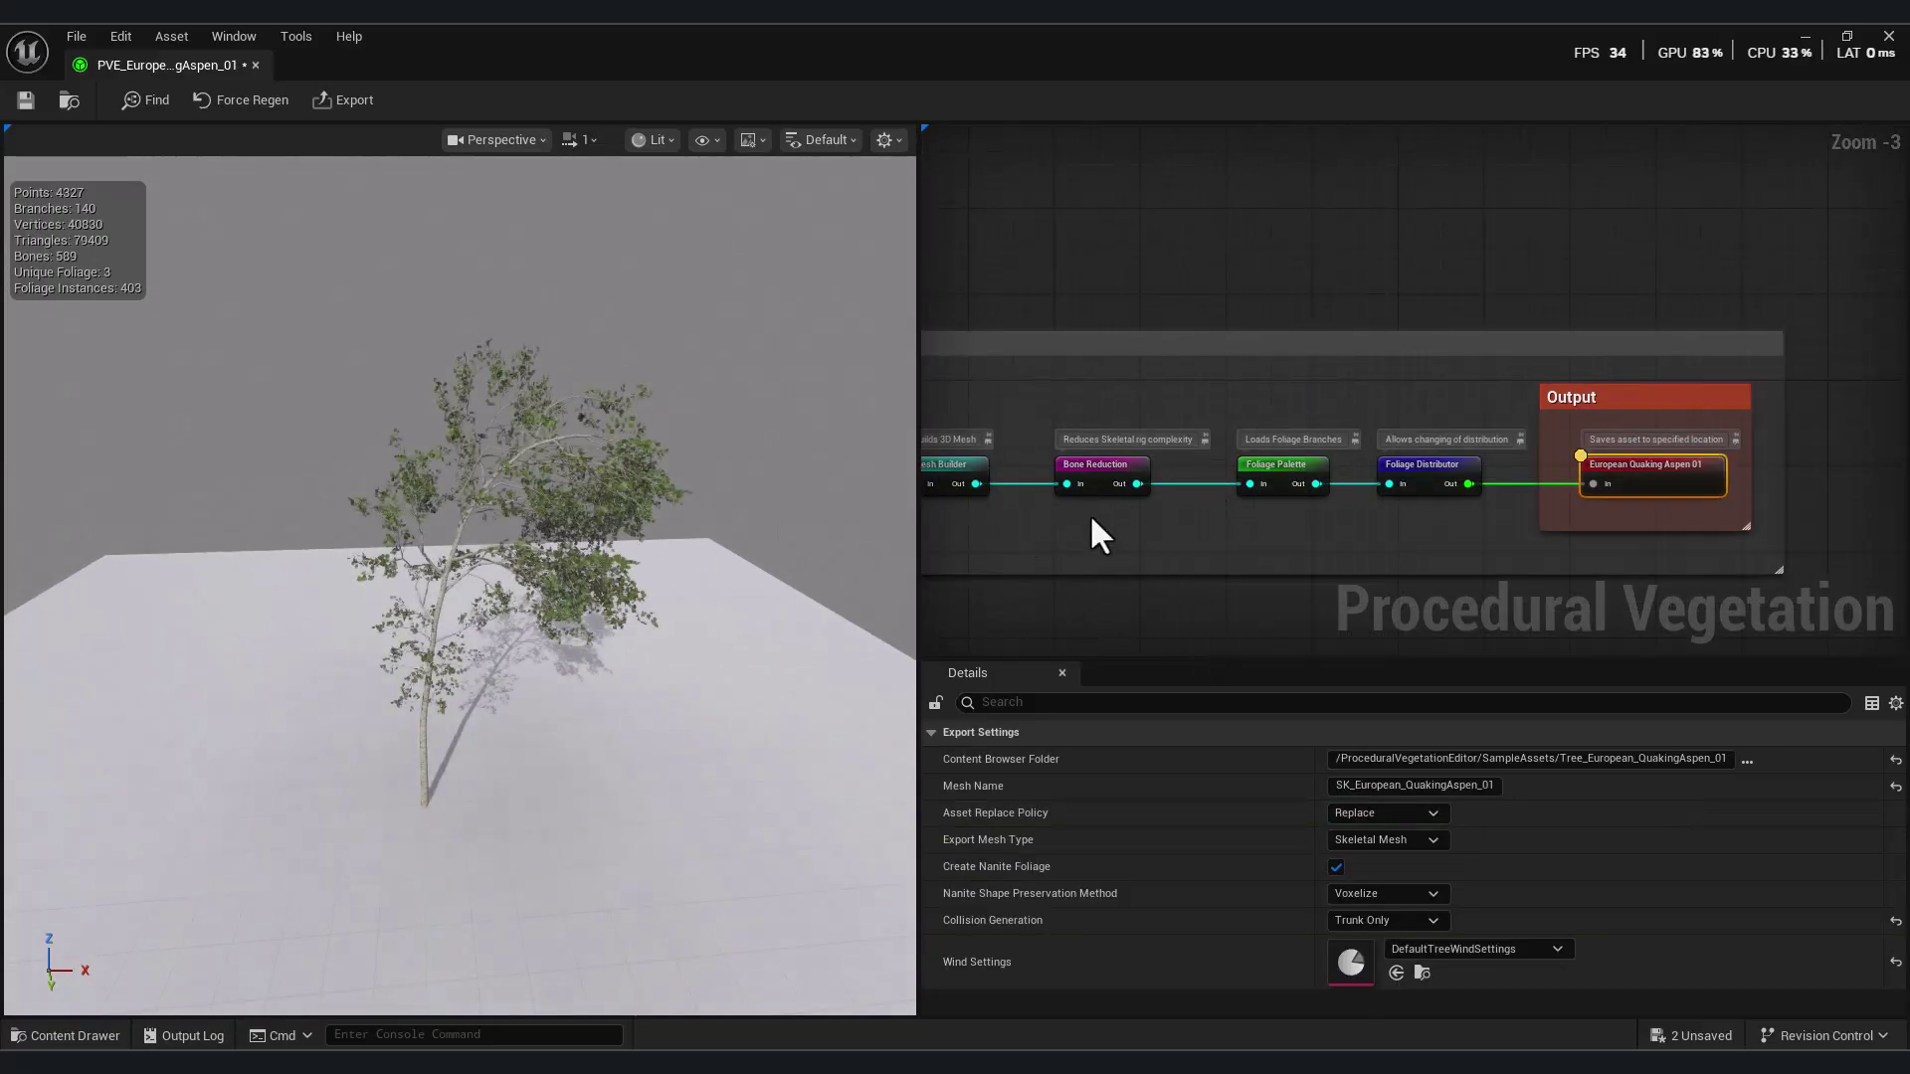
- Set the scale of QuakingAspen_Tree_01 to about 1.75 and preview the enlarged tree's output
{"action": "right_click_drag", "start_coordinate": [1089, 513], "coordinate": [1543, 468]}
{"action": "scroll", "coordinate": [1544, 469], "scroll_direction": "up", "scroll_amount": 3}
{"action": "left_click", "coordinate": [1403, 363]}
{"action": "left_click_drag", "start_coordinate": [1357, 759], "coordinate": [1411, 759]}
{"action": "scroll", "coordinate": [1667, 569], "scroll_direction": "down", "scroll_amount": 7}
{"action": "left_click", "coordinate": [1740, 444]}
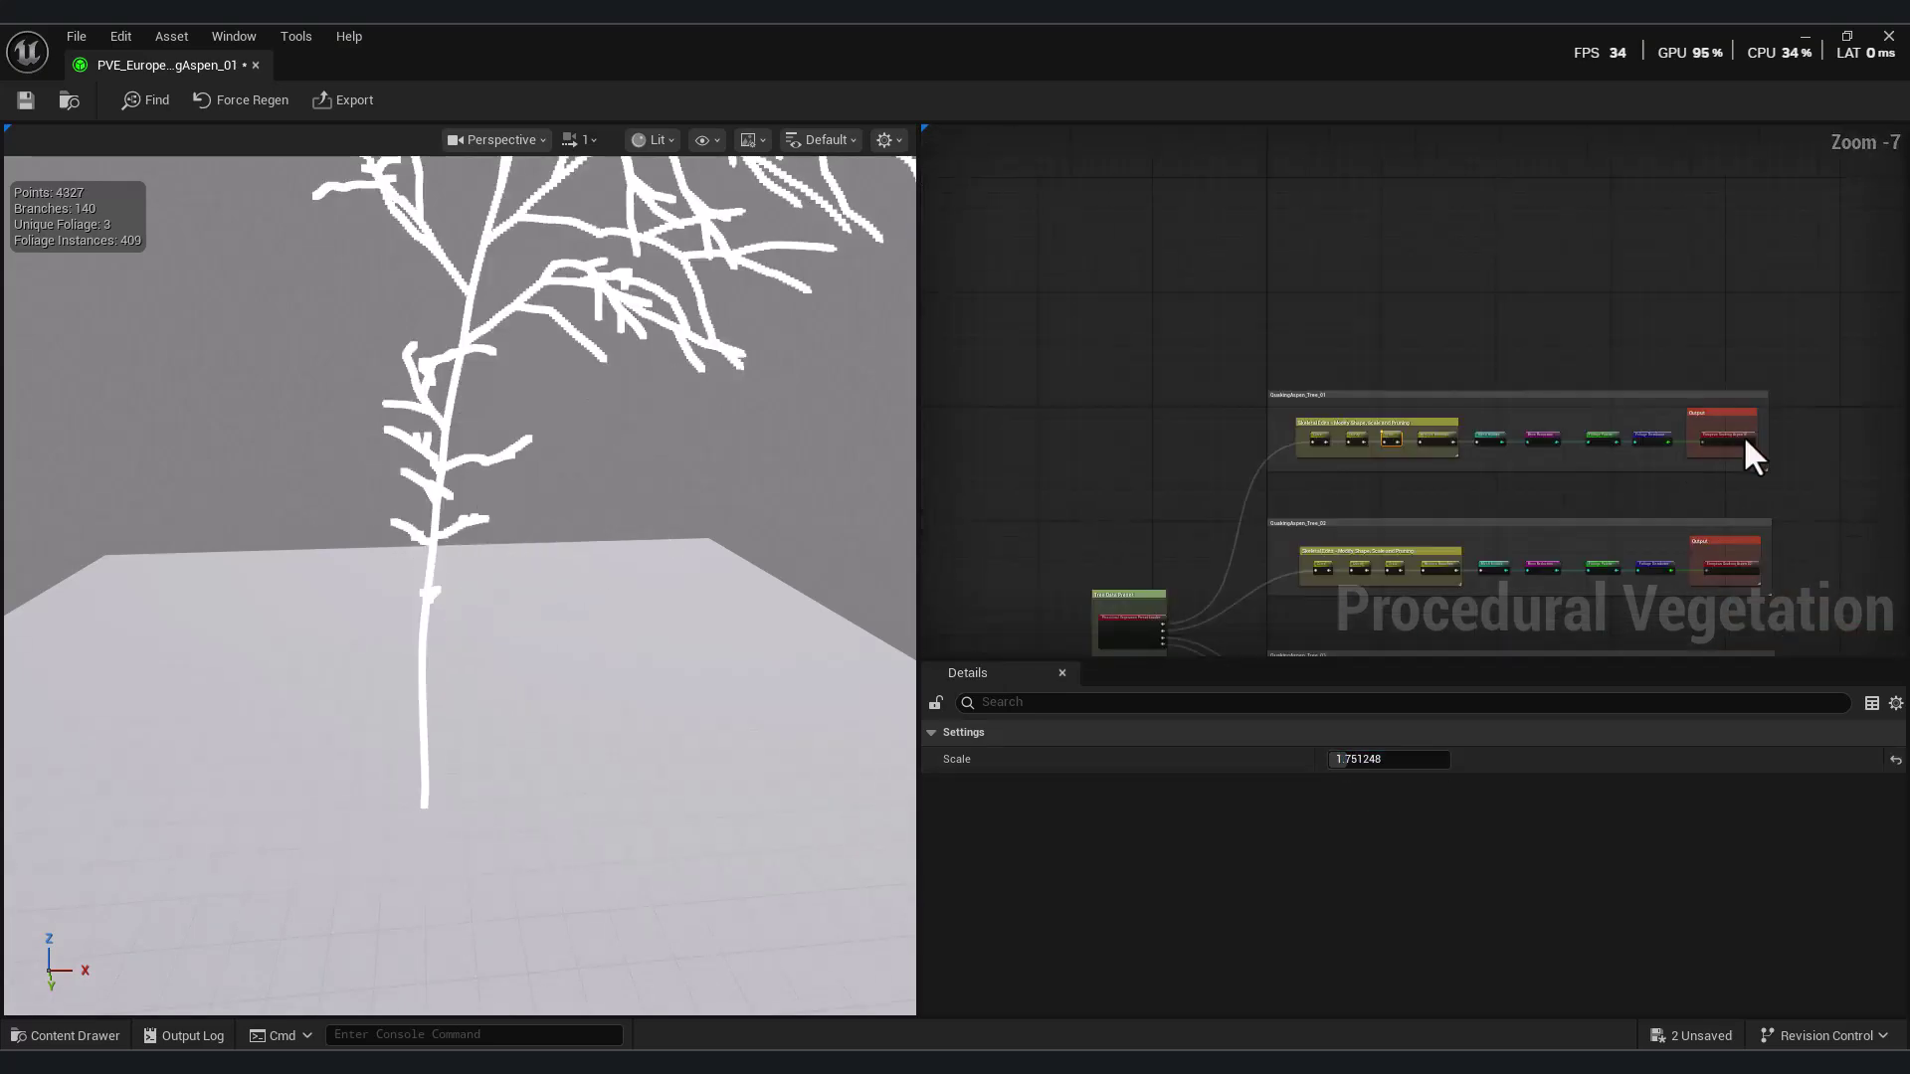
{"action": "scroll", "coordinate": [1436, 437], "scroll_direction": "up", "scroll_amount": 8}
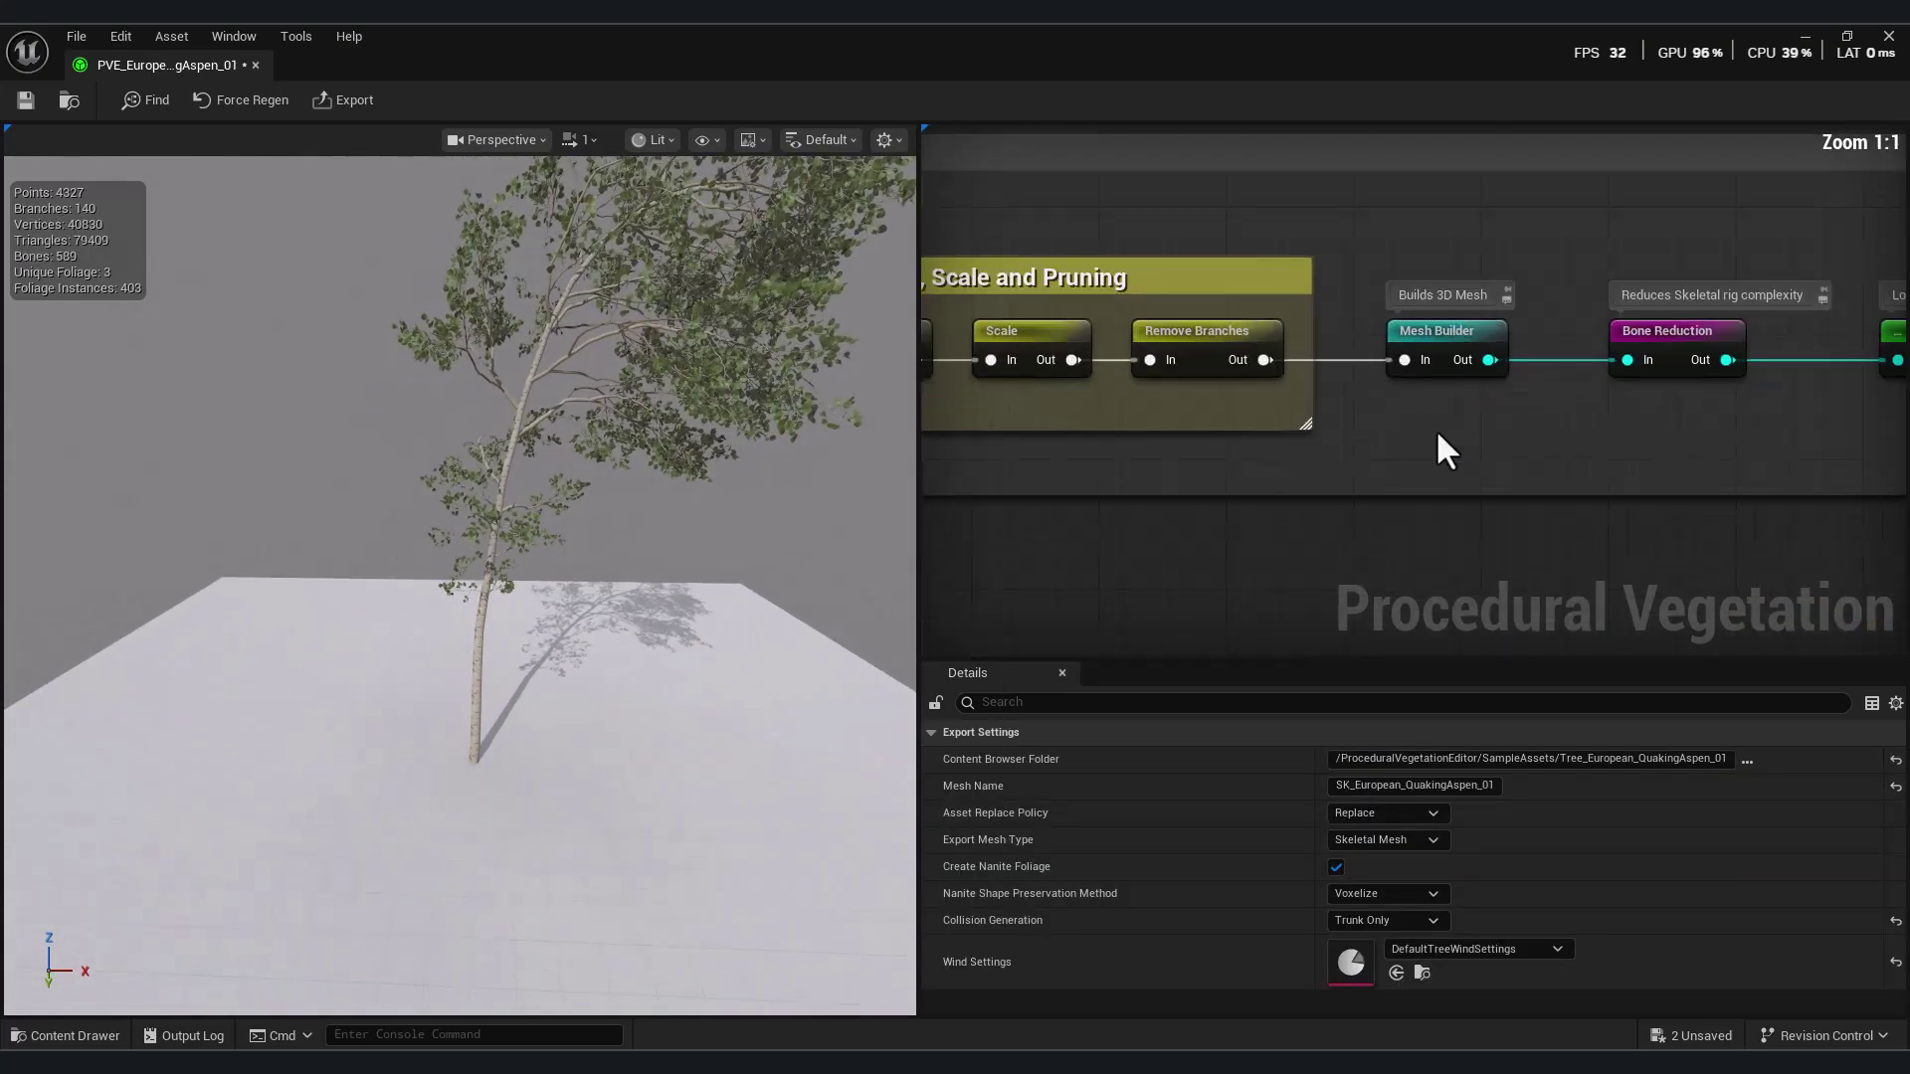
- Open the Mesh Builder node's settings for QuakingAspen_Tree_01 and show its mesh in Wireframe view
{"action": "left_click", "coordinate": [1395, 408]}
{"action": "scroll", "coordinate": [665, 549], "scroll_direction": "up", "scroll_amount": 5}
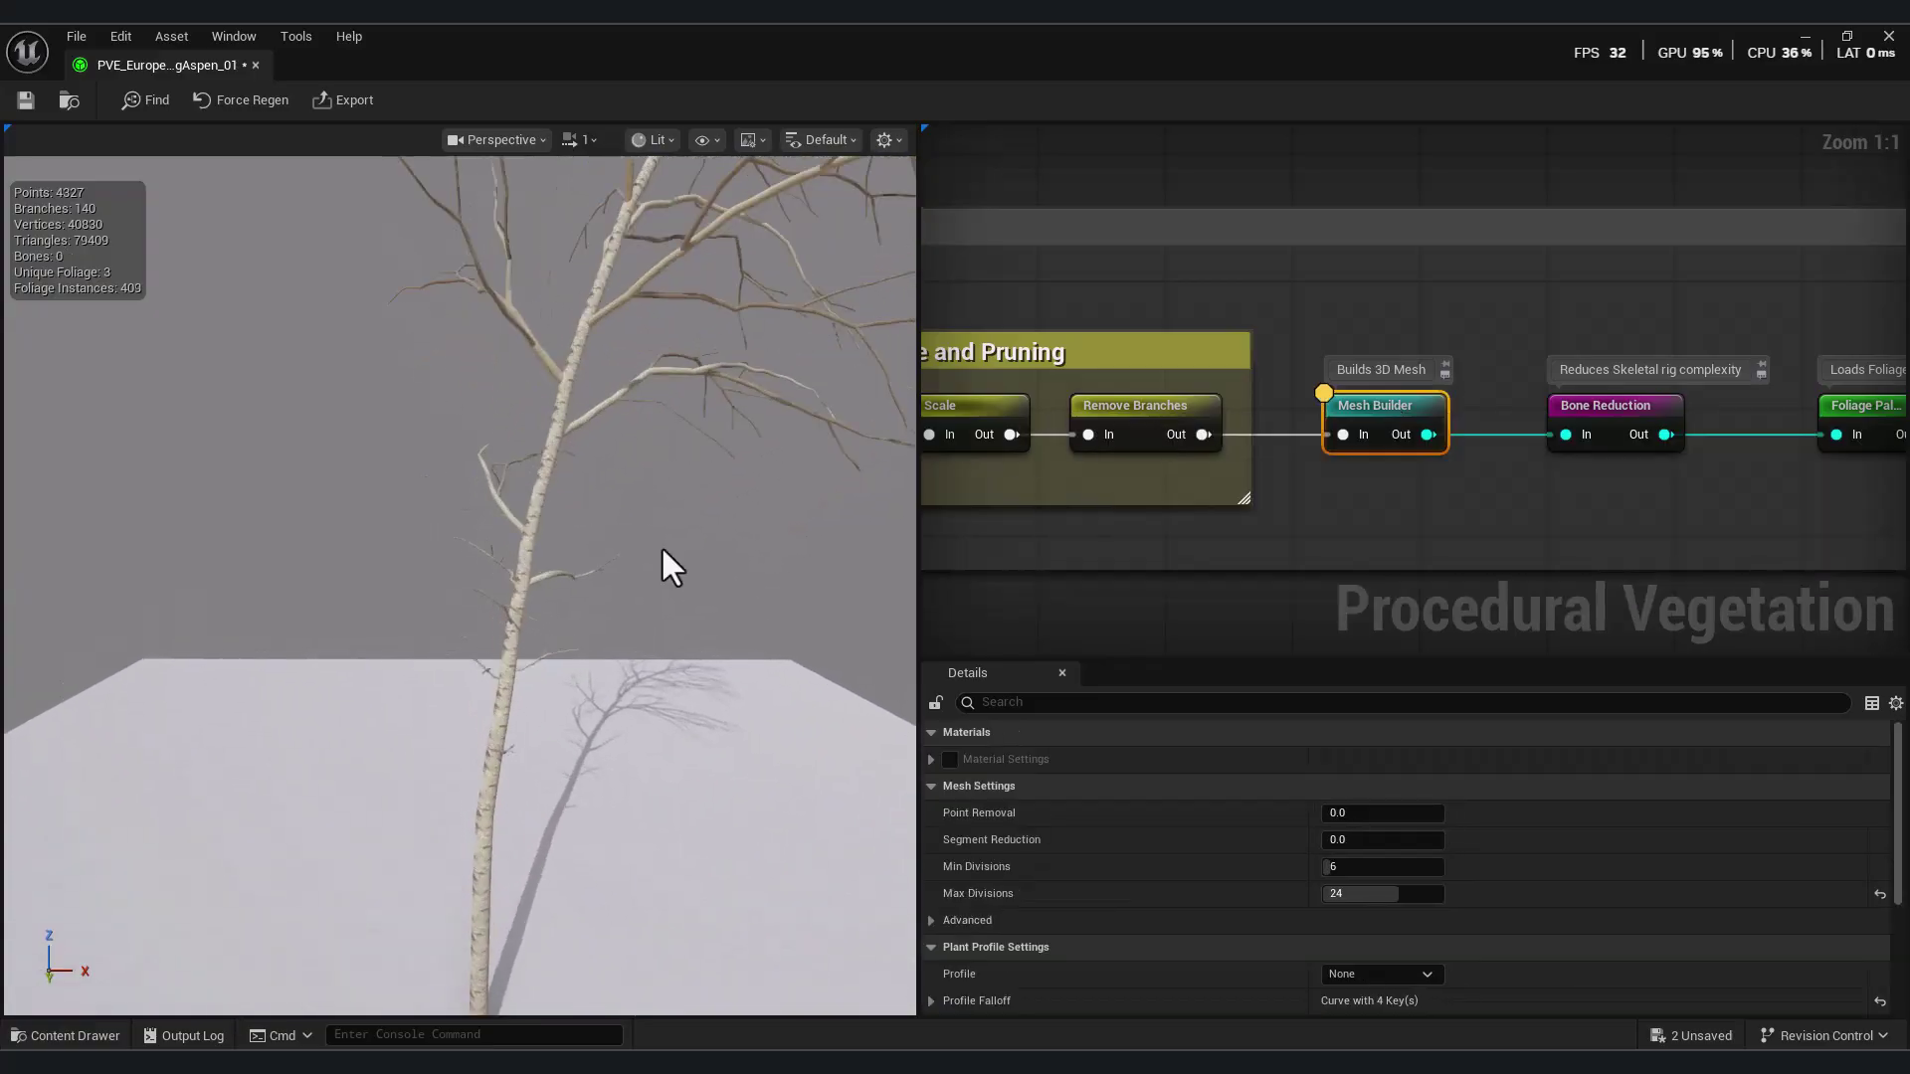
{"action": "left_click", "coordinate": [651, 140]}
{"action": "left_click", "coordinate": [702, 251]}
{"action": "scroll", "coordinate": [702, 398], "scroll_direction": "up", "scroll_amount": 5}
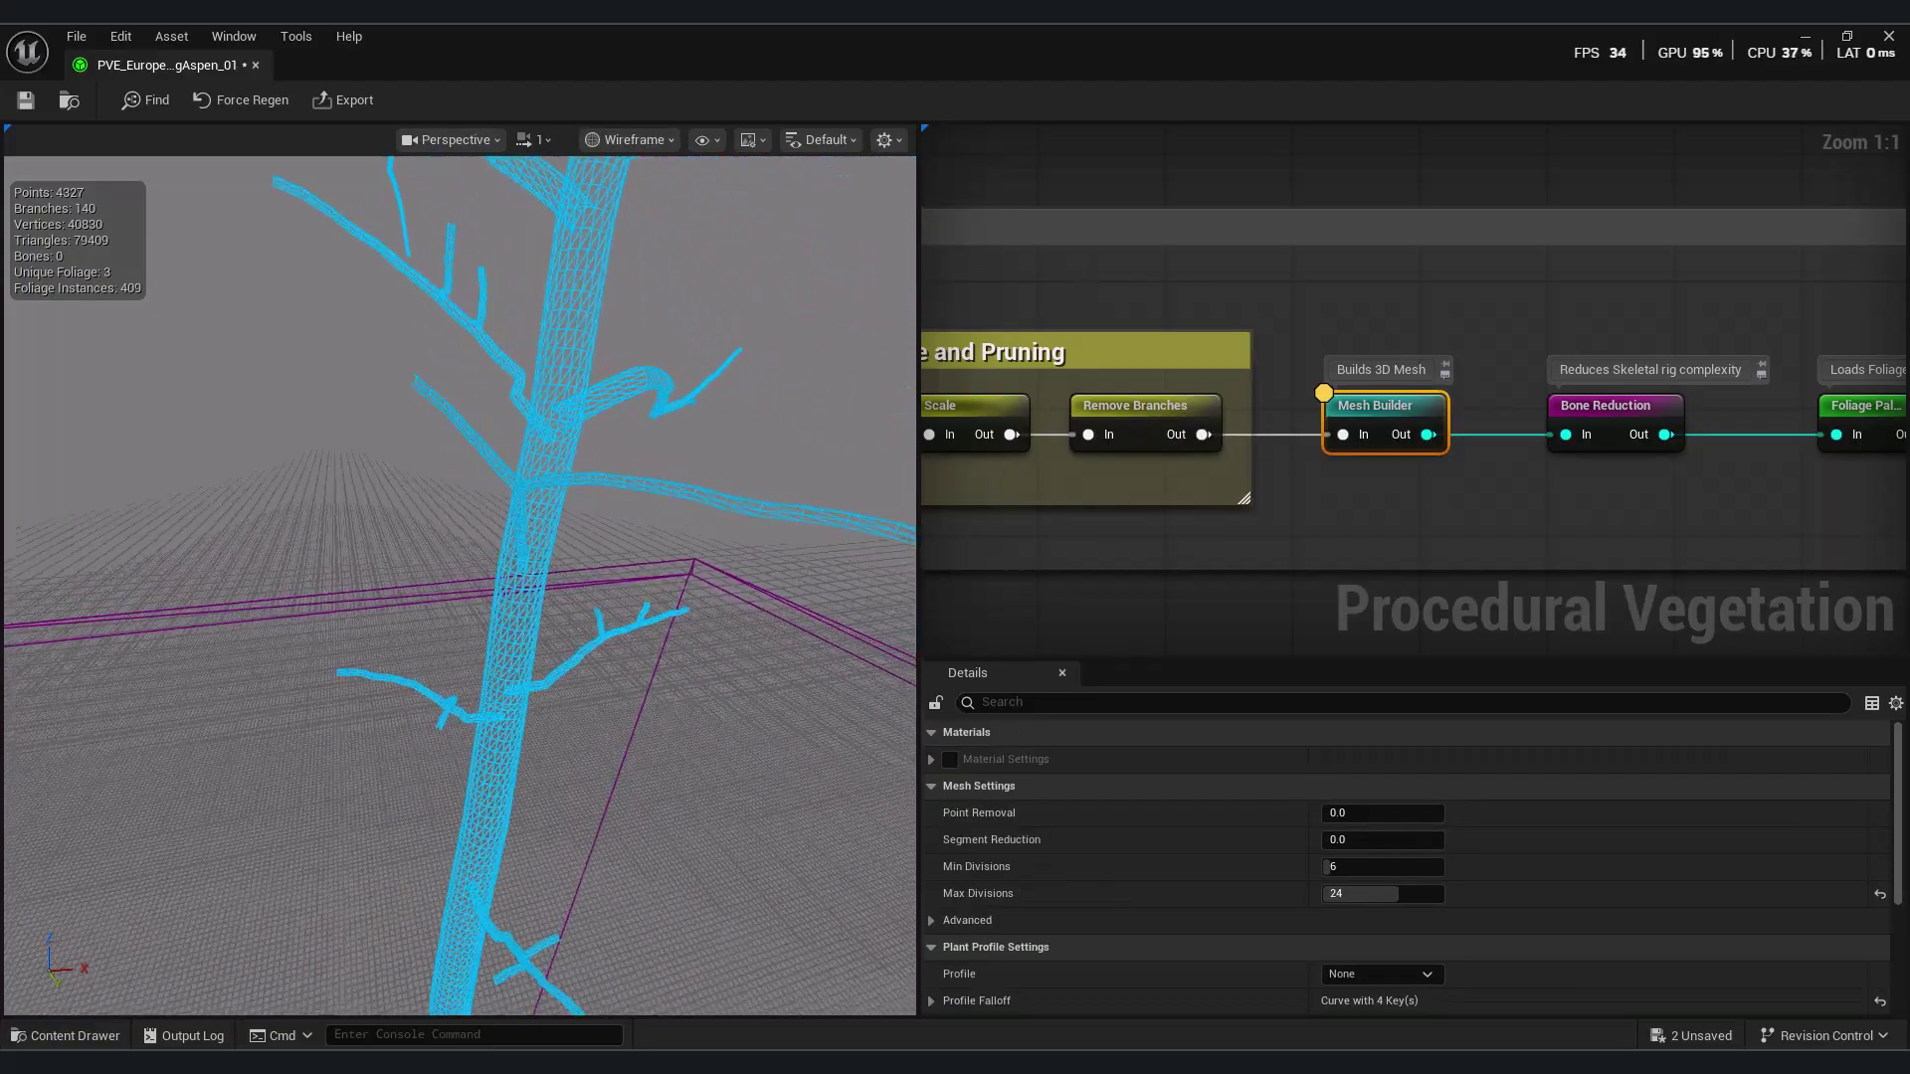
{"action": "scroll", "coordinate": [460, 585], "scroll_direction": "down", "scroll_amount": 3}
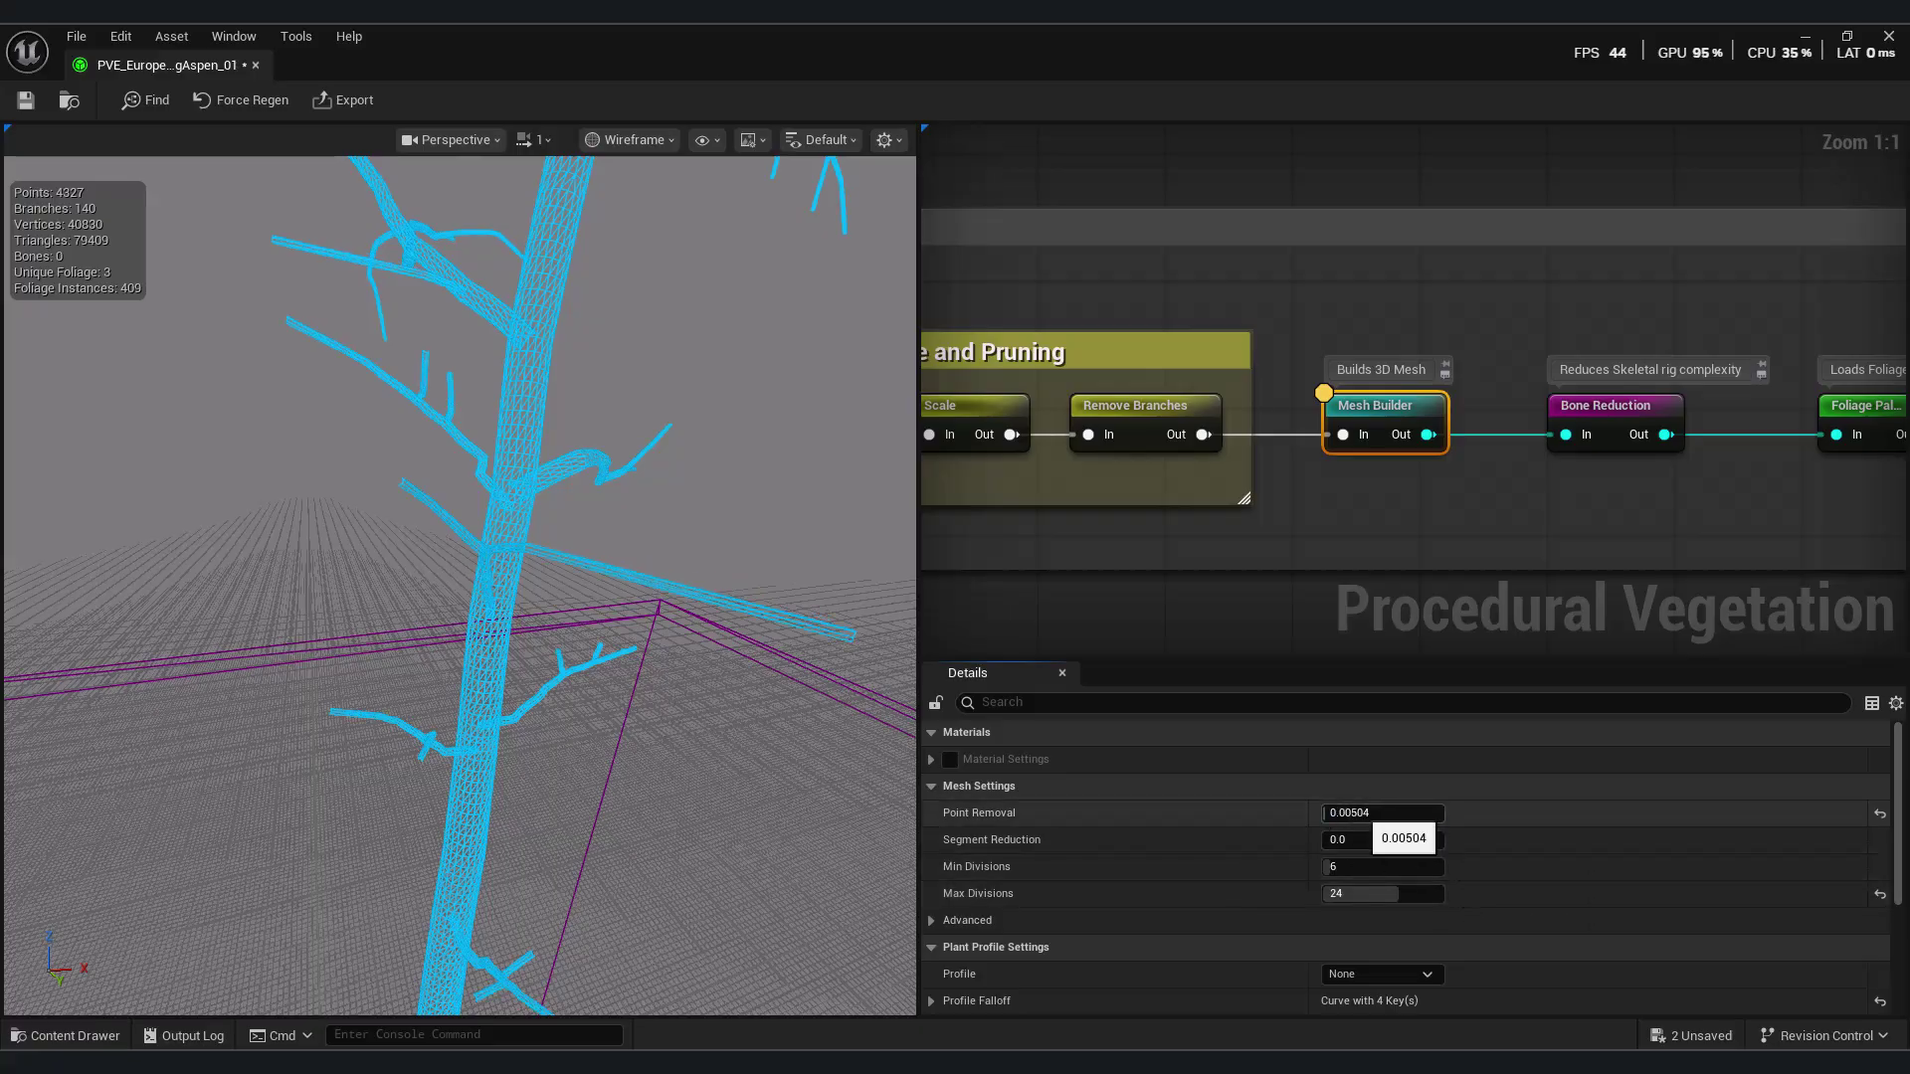
- Simplify the tree mesh with Point Removal 0.03736, Segment Reduction 0.3408, Min Divisions 5 and a lower Max Divisions
{"action": "left_click_drag", "start_coordinate": [1339, 812], "coordinate": [1339, 812]}
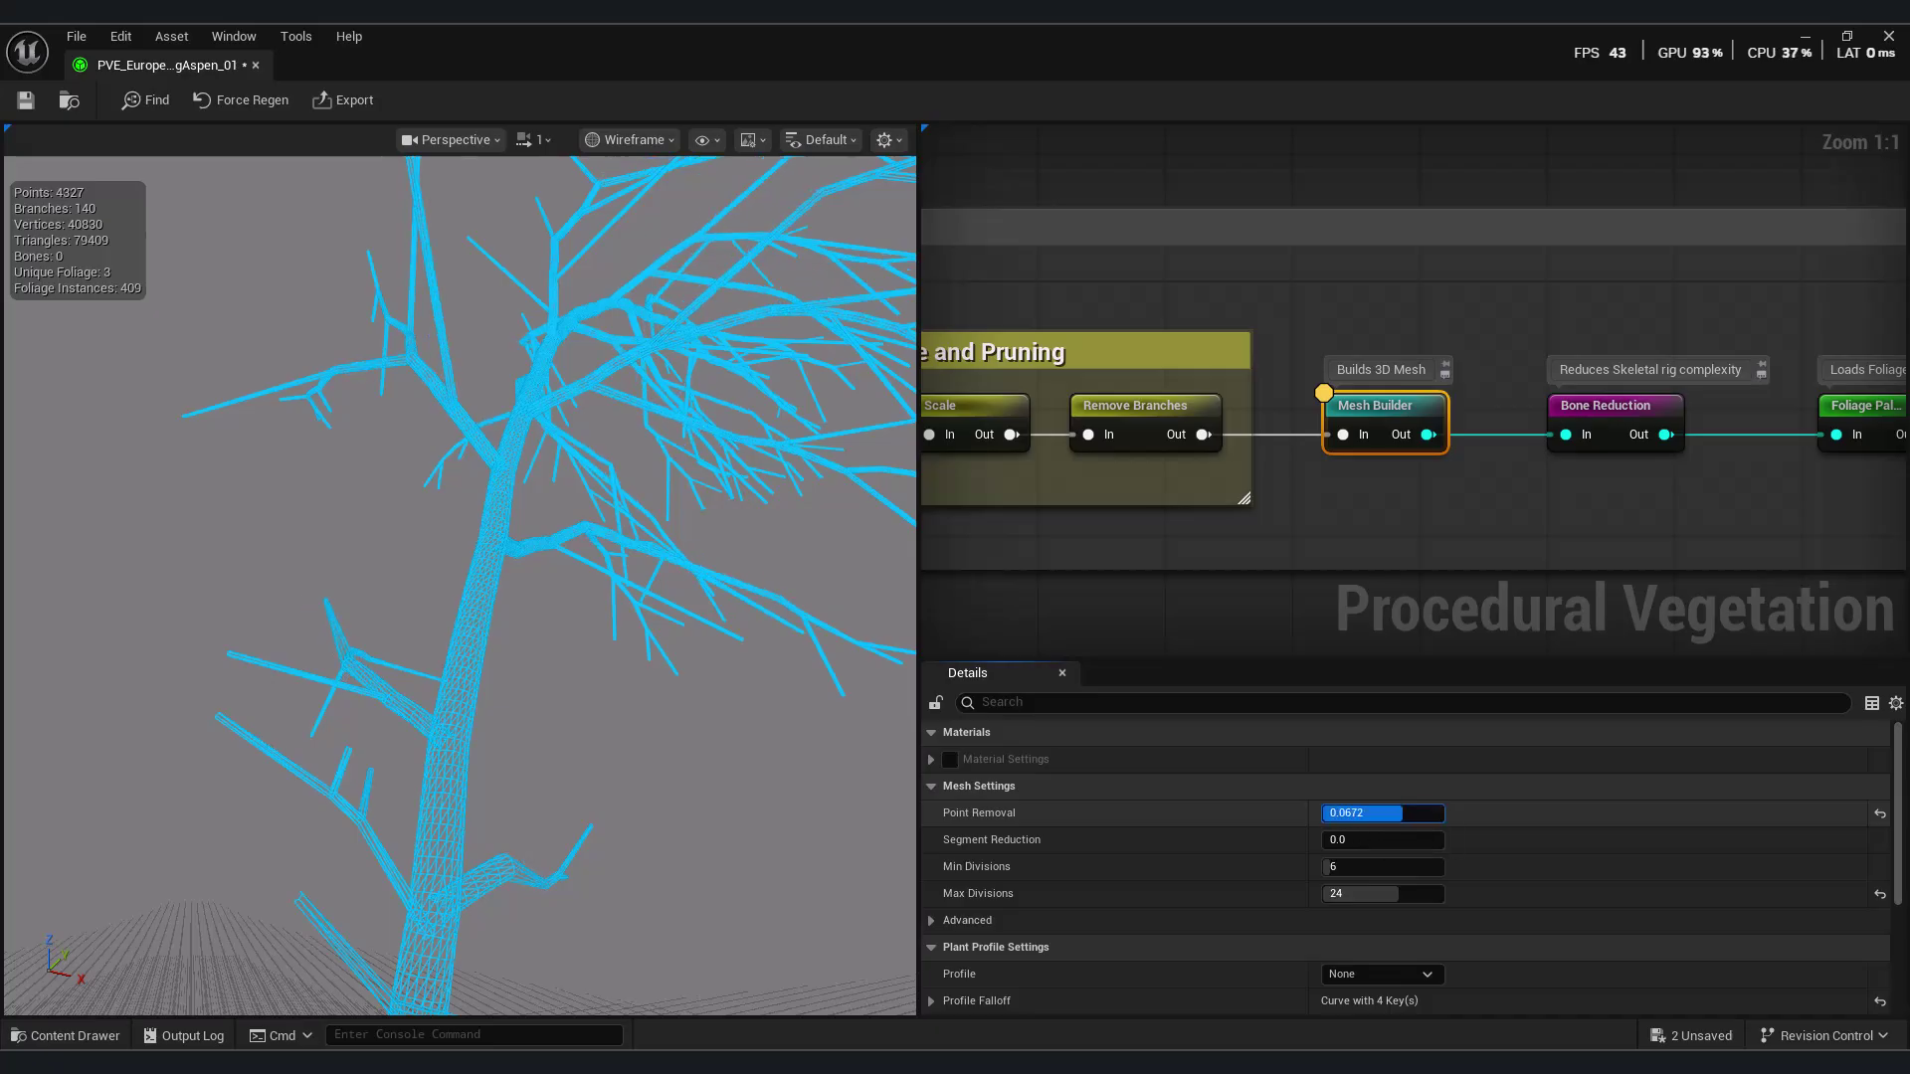
{"action": "left_click_drag", "start_coordinate": [1372, 812], "coordinate": [1345, 849]}
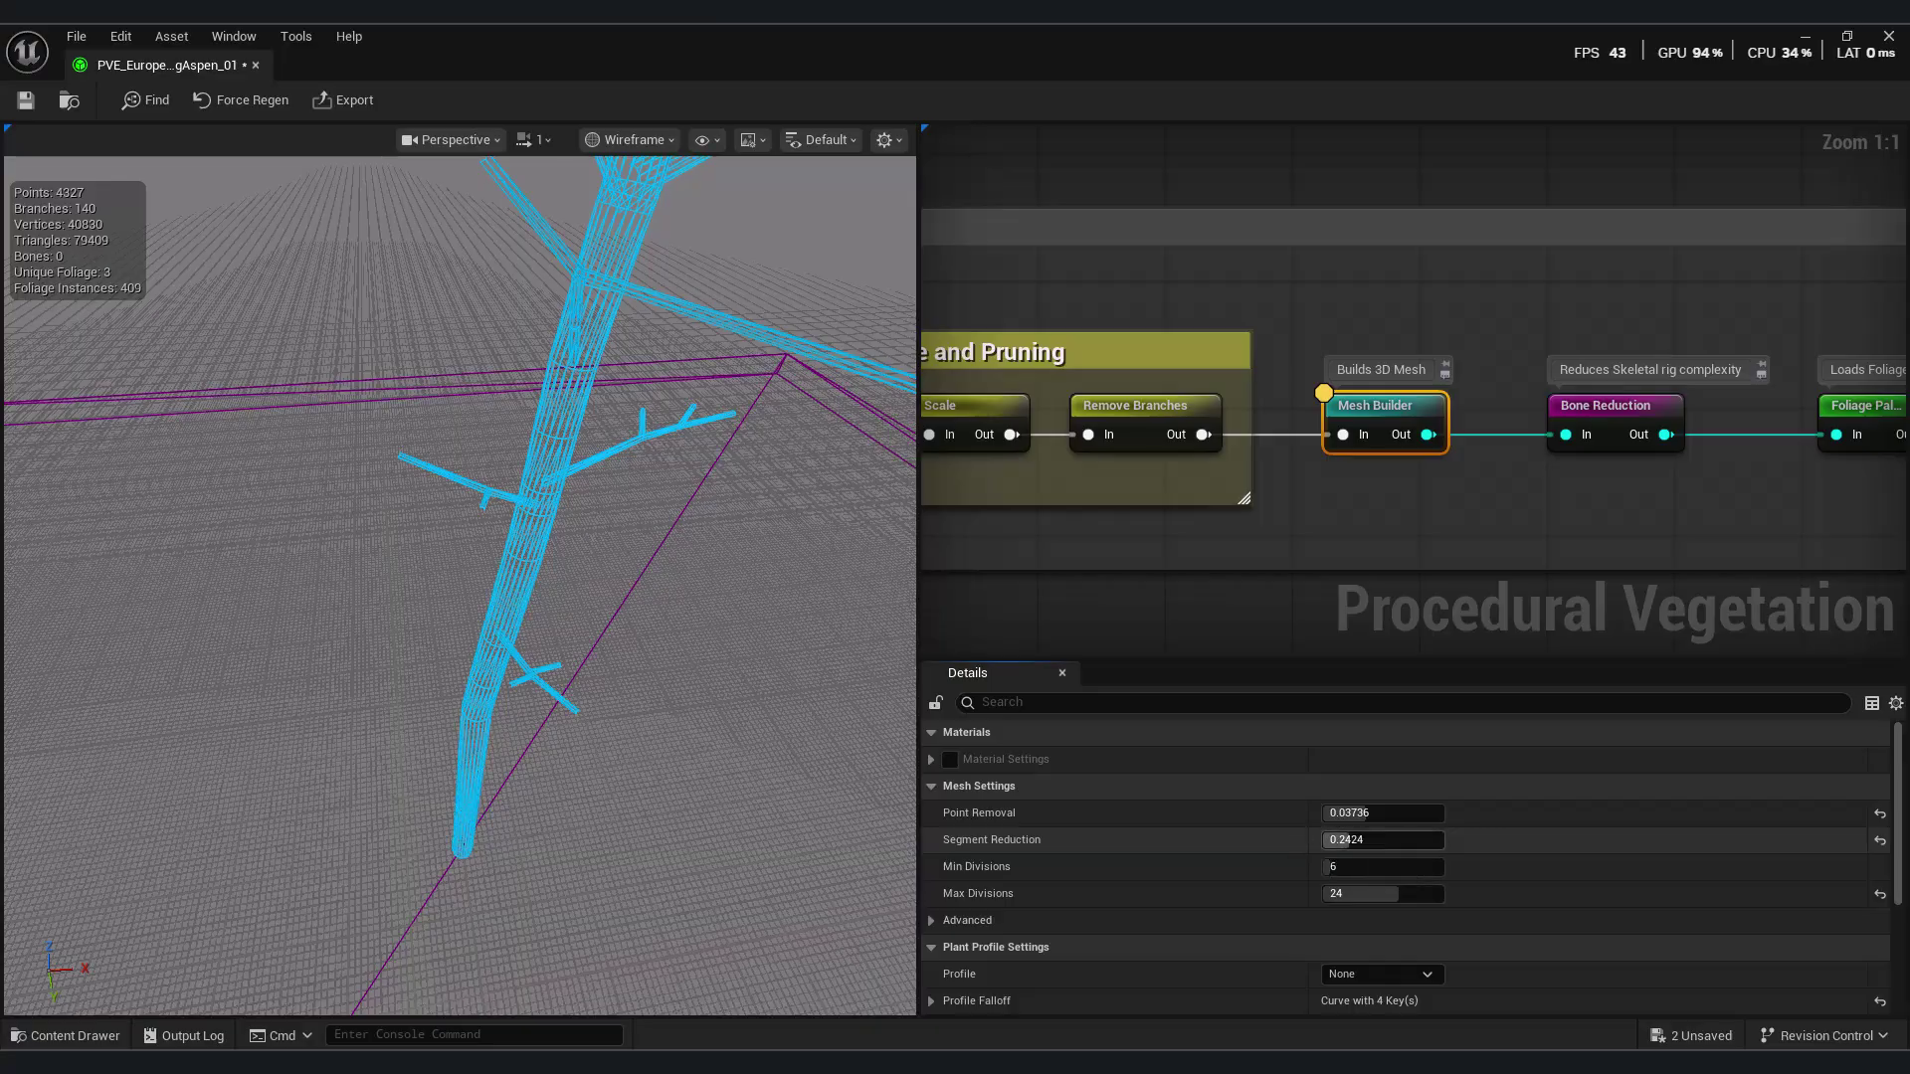
{"action": "left_click_drag", "start_coordinate": [1345, 840], "coordinate": [1420, 840]}
{"action": "right_click_drag", "start_coordinate": [557, 597], "coordinate": [557, 448]}
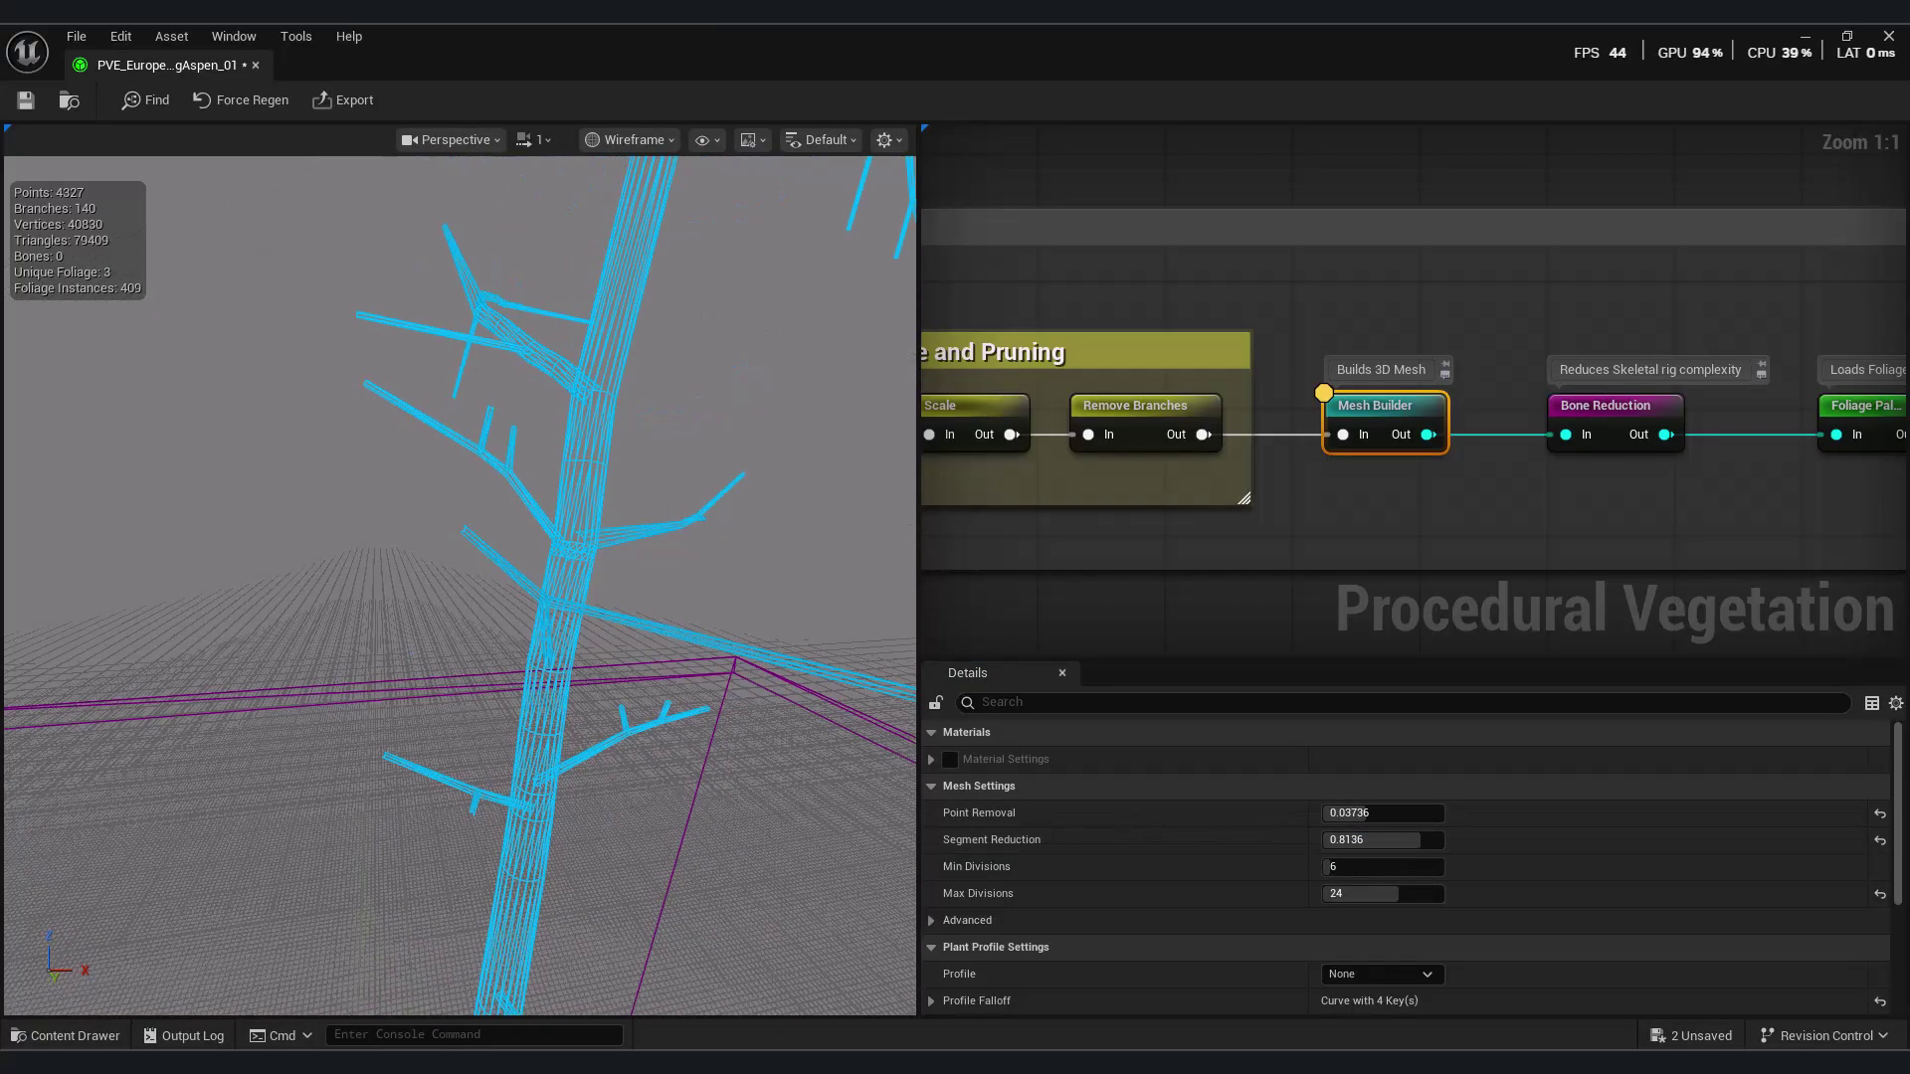
{"action": "left_click_drag", "start_coordinate": [1400, 840], "coordinate": [1428, 866]}
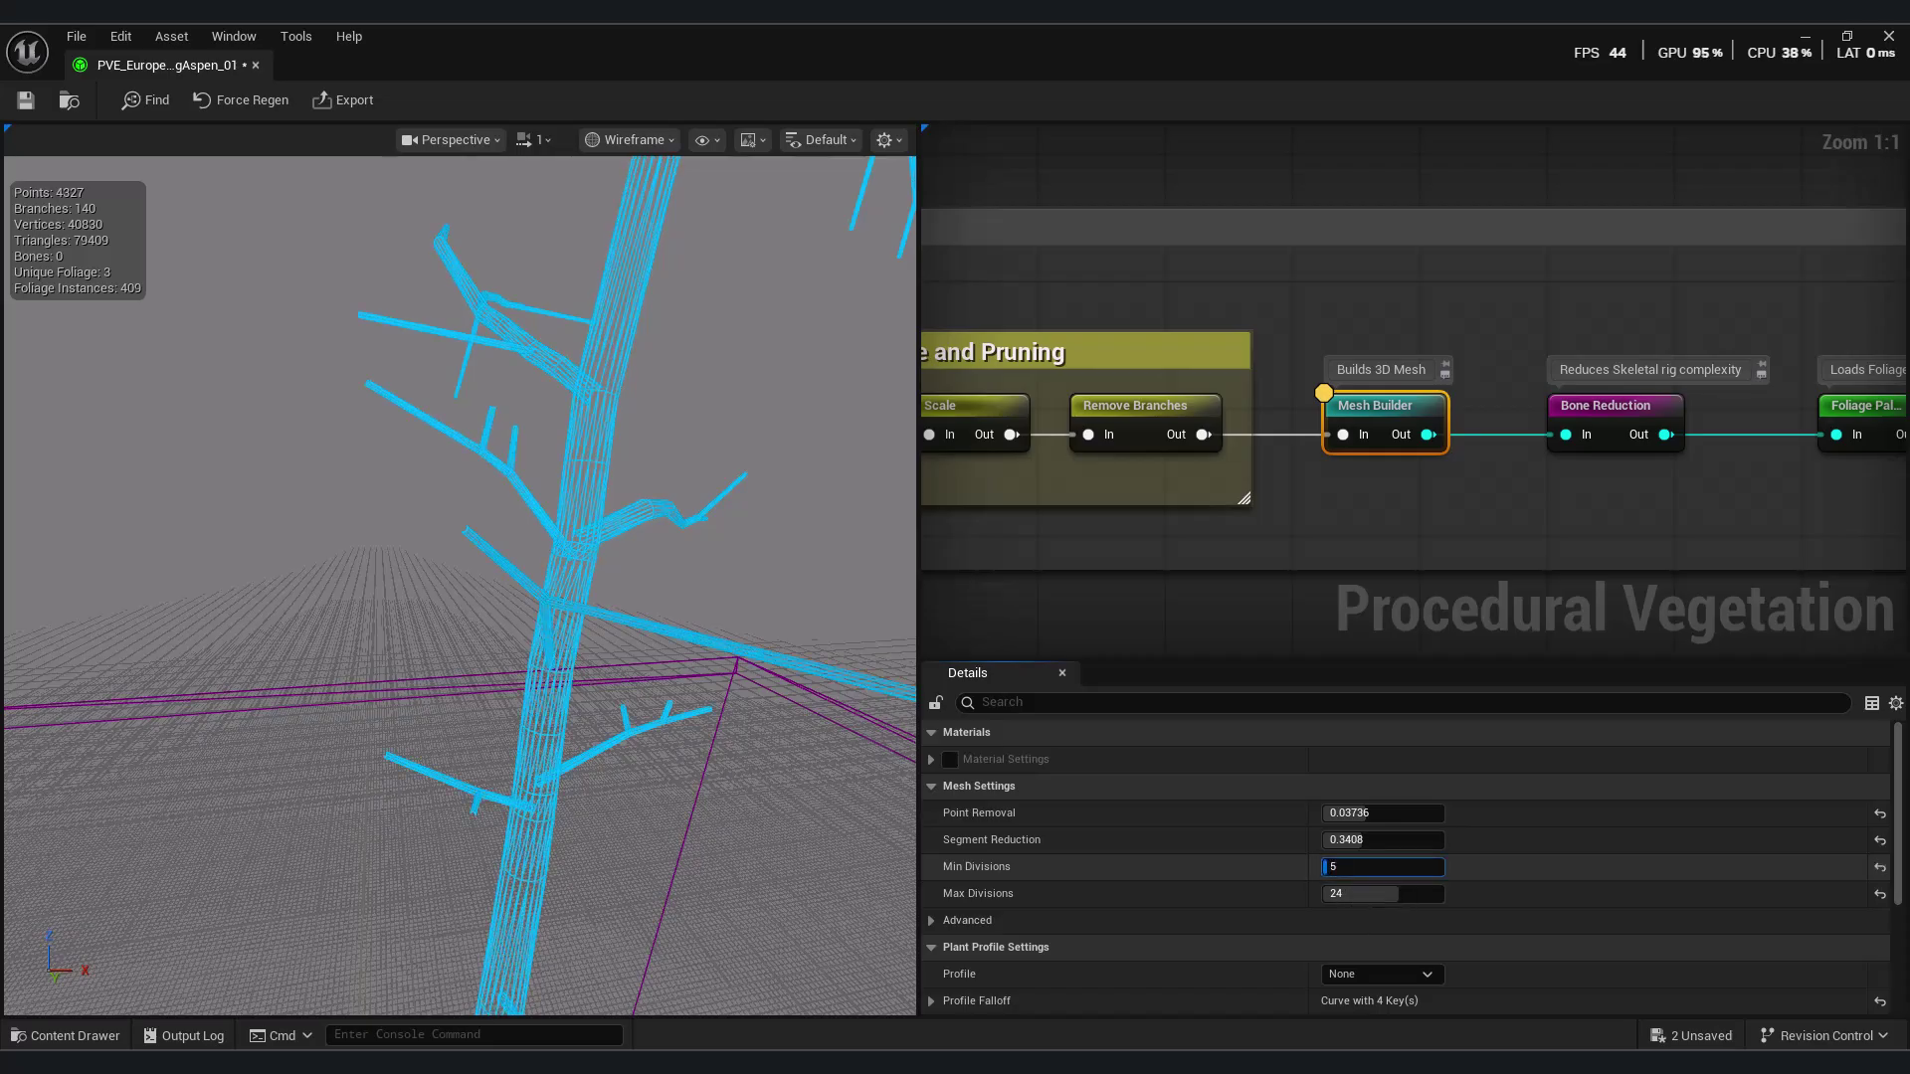
{"action": "mouse_move", "coordinate": [1387, 894]}
{"action": "left_mouse_down"}
{"action": "mouse_move", "coordinate": [1358, 893]}
{"action": "mouse_move", "coordinate": [1375, 894]}
{"action": "left_mouse_up"}
- Return the viewport to Lit shading and set the Bone Reduction node's Strength to 0.9312
{"action": "right_click_drag", "start_coordinate": [1541, 572], "coordinate": [1290, 592]}
{"action": "left_click", "coordinate": [1360, 434]}
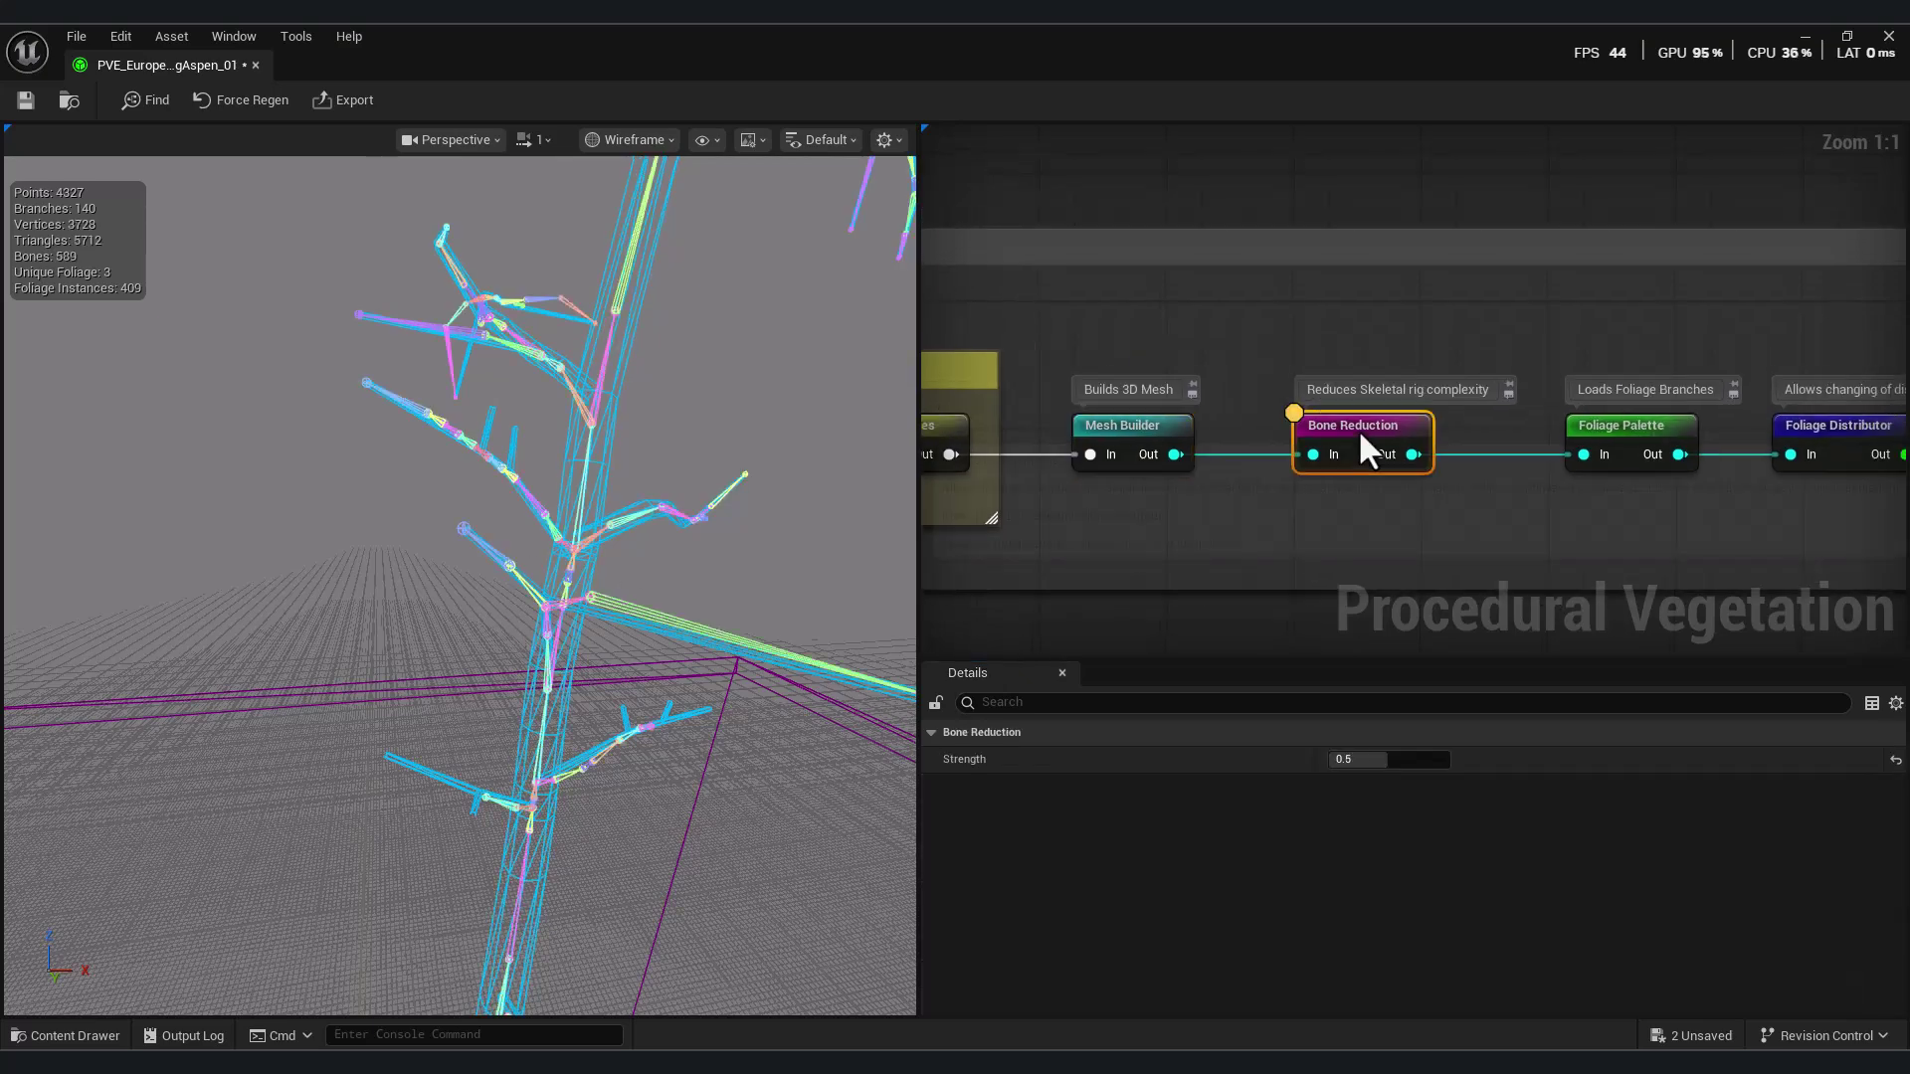
{"action": "scroll", "coordinate": [595, 642], "scroll_direction": "down", "scroll_amount": 6}
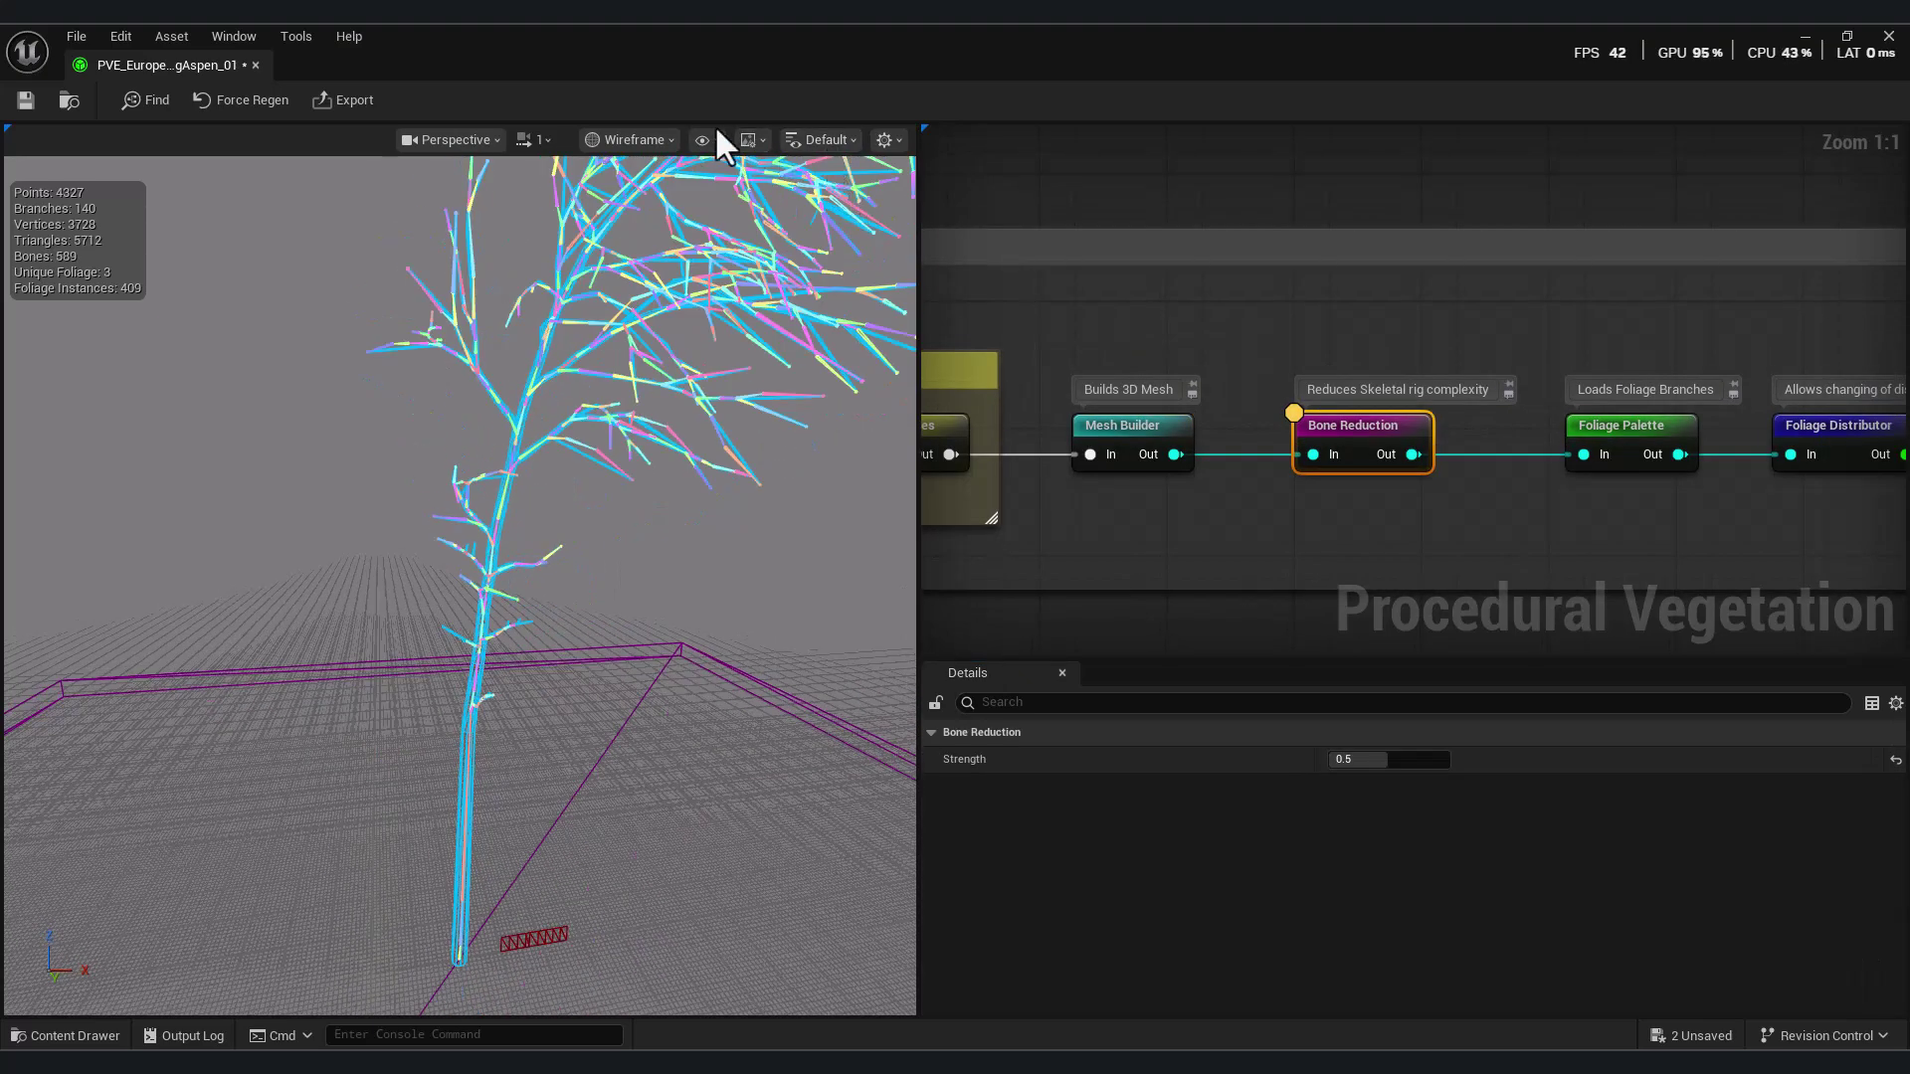
{"action": "left_click", "coordinate": [647, 140]}
{"action": "left_click", "coordinate": [665, 217]}
{"action": "right_click_drag", "start_coordinate": [661, 784], "coordinate": [587, 761]}
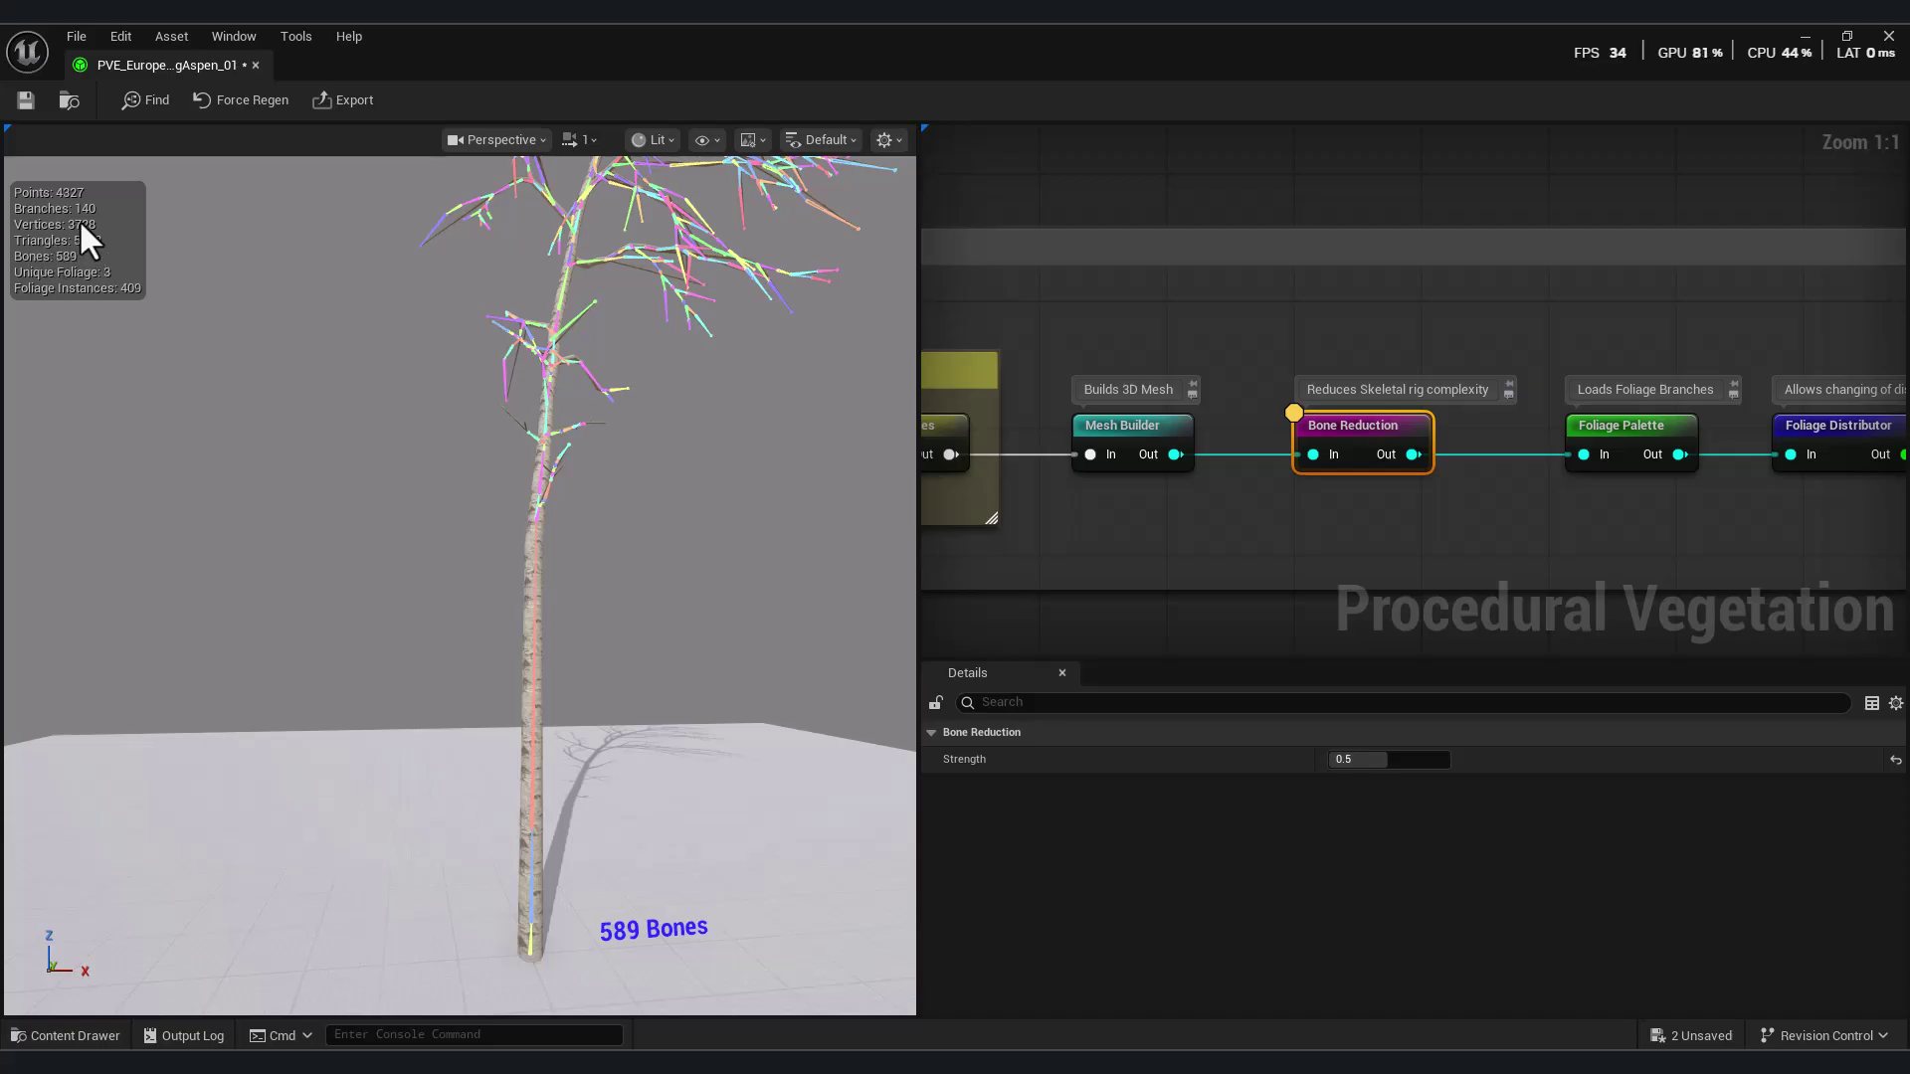
{"action": "left_click_drag", "start_coordinate": [1381, 759], "coordinate": [1414, 759]}
- Enable the Foliage Meshes override on the Foliage Palette node and show its list of twig meshes
{"action": "right_click_drag", "start_coordinate": [1583, 462], "coordinate": [1165, 440]}
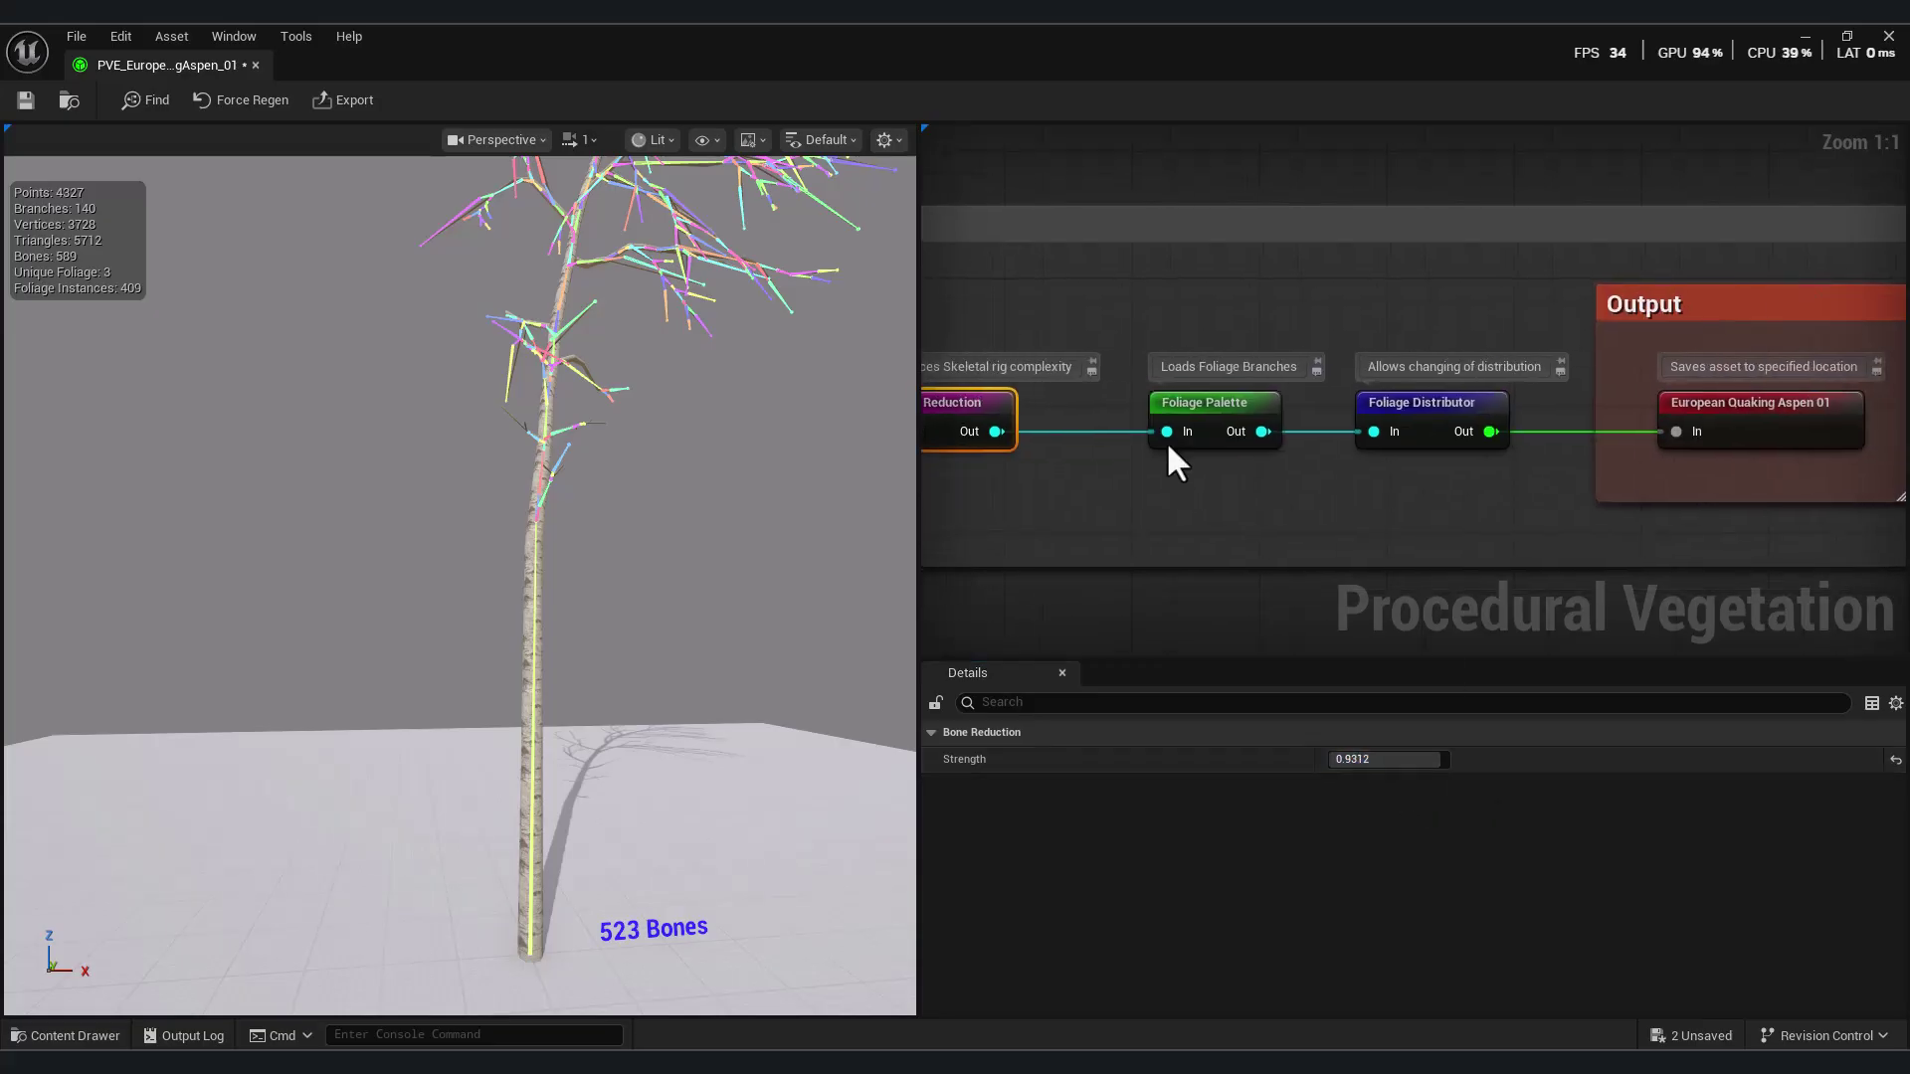
{"action": "left_click", "coordinate": [1221, 404]}
{"action": "right_click_drag", "start_coordinate": [648, 635], "coordinate": [507, 901]}
{"action": "key", "text": "w"}
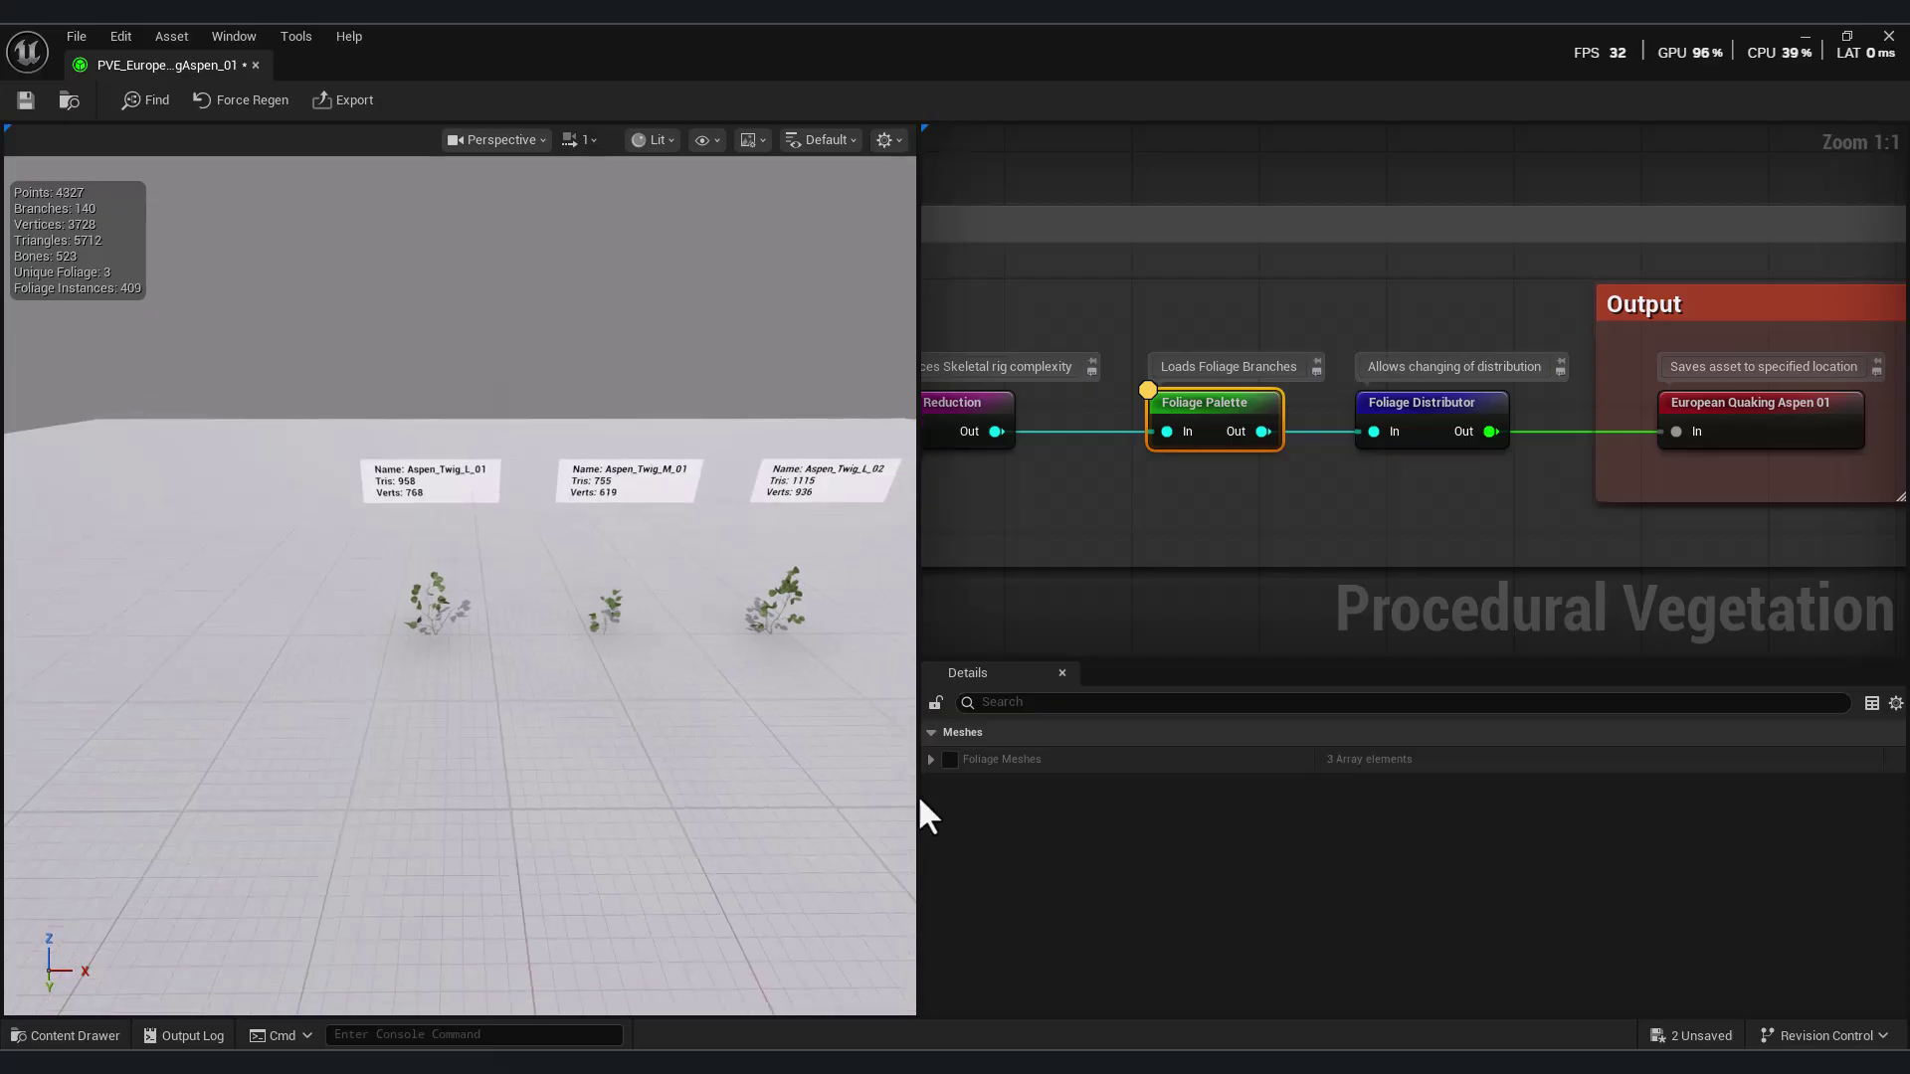
{"action": "left_click", "coordinate": [949, 760]}
{"action": "left_click", "coordinate": [930, 760]}
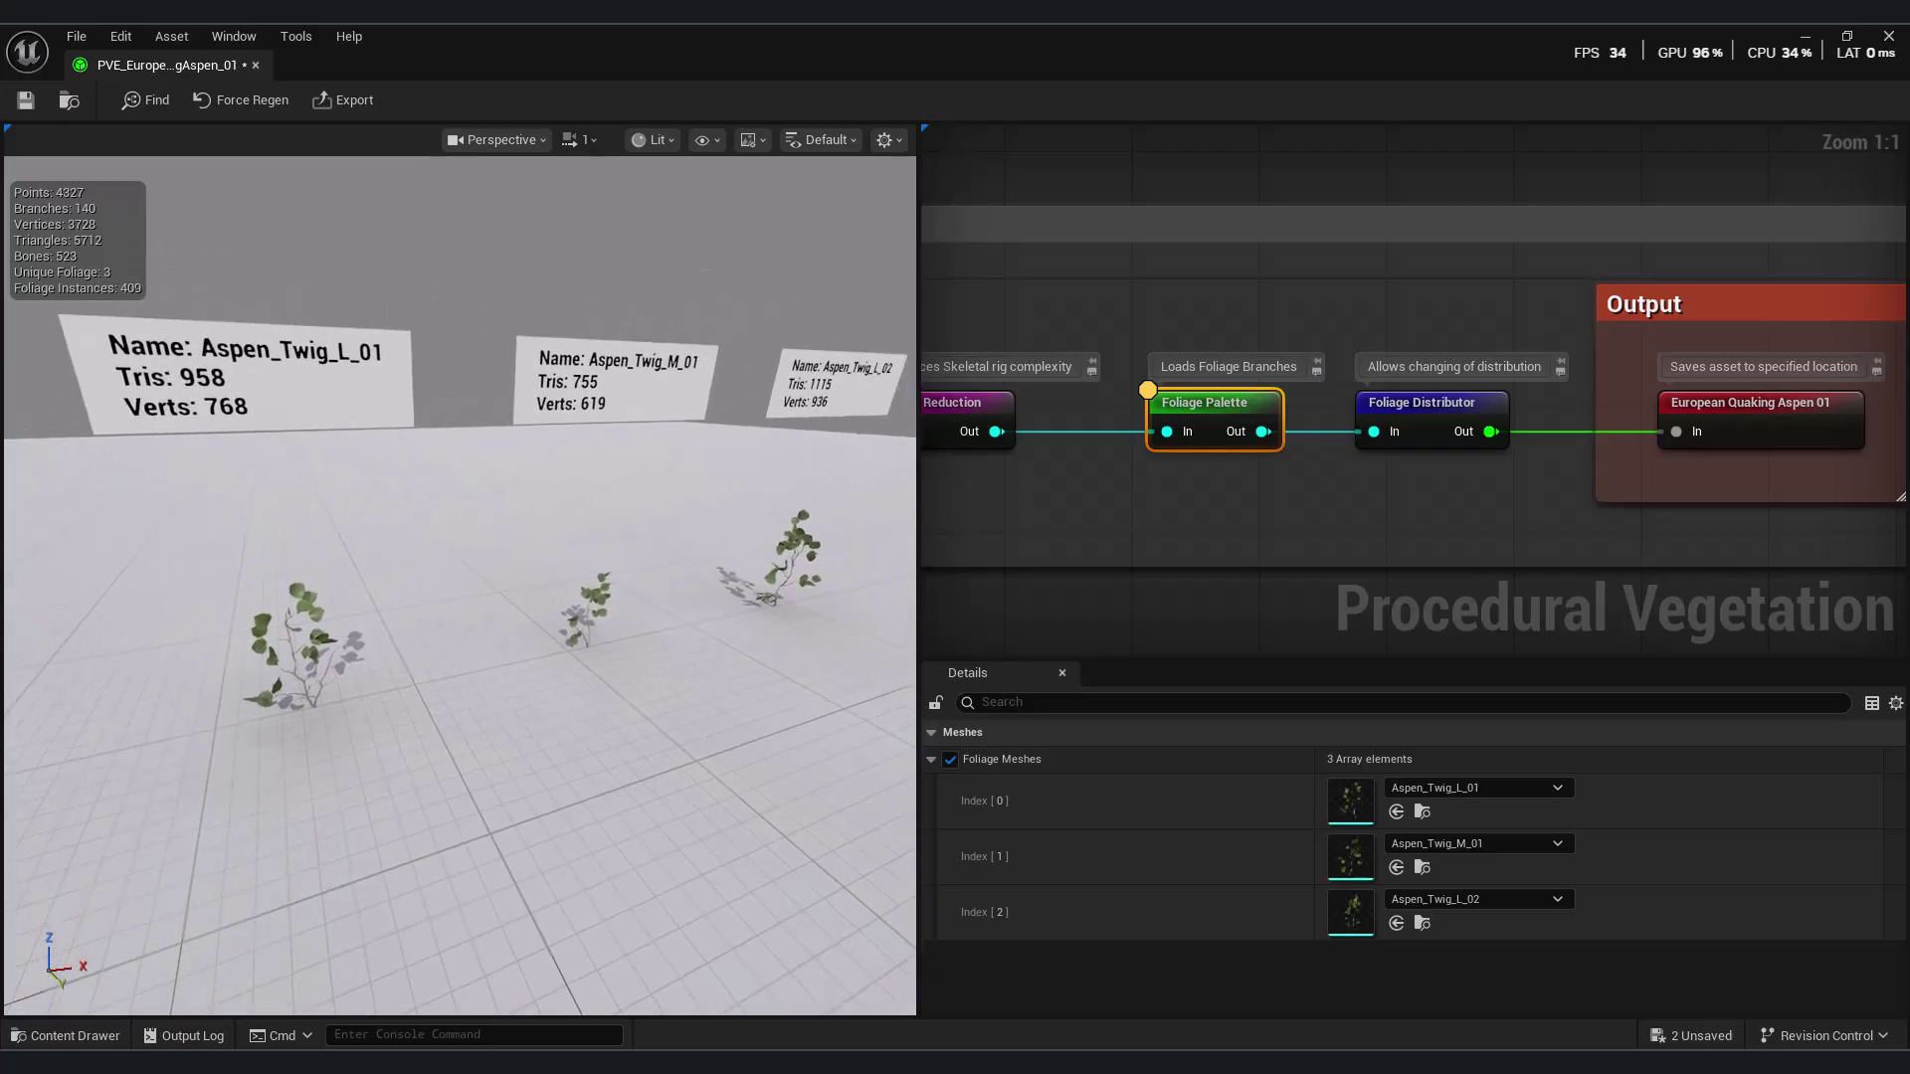
- Replace the first foliage mesh, Aspen_Twig_L_01, with the BrLeaf_000 mesh from the sample assets
{"action": "left_click", "coordinate": [1494, 791]}
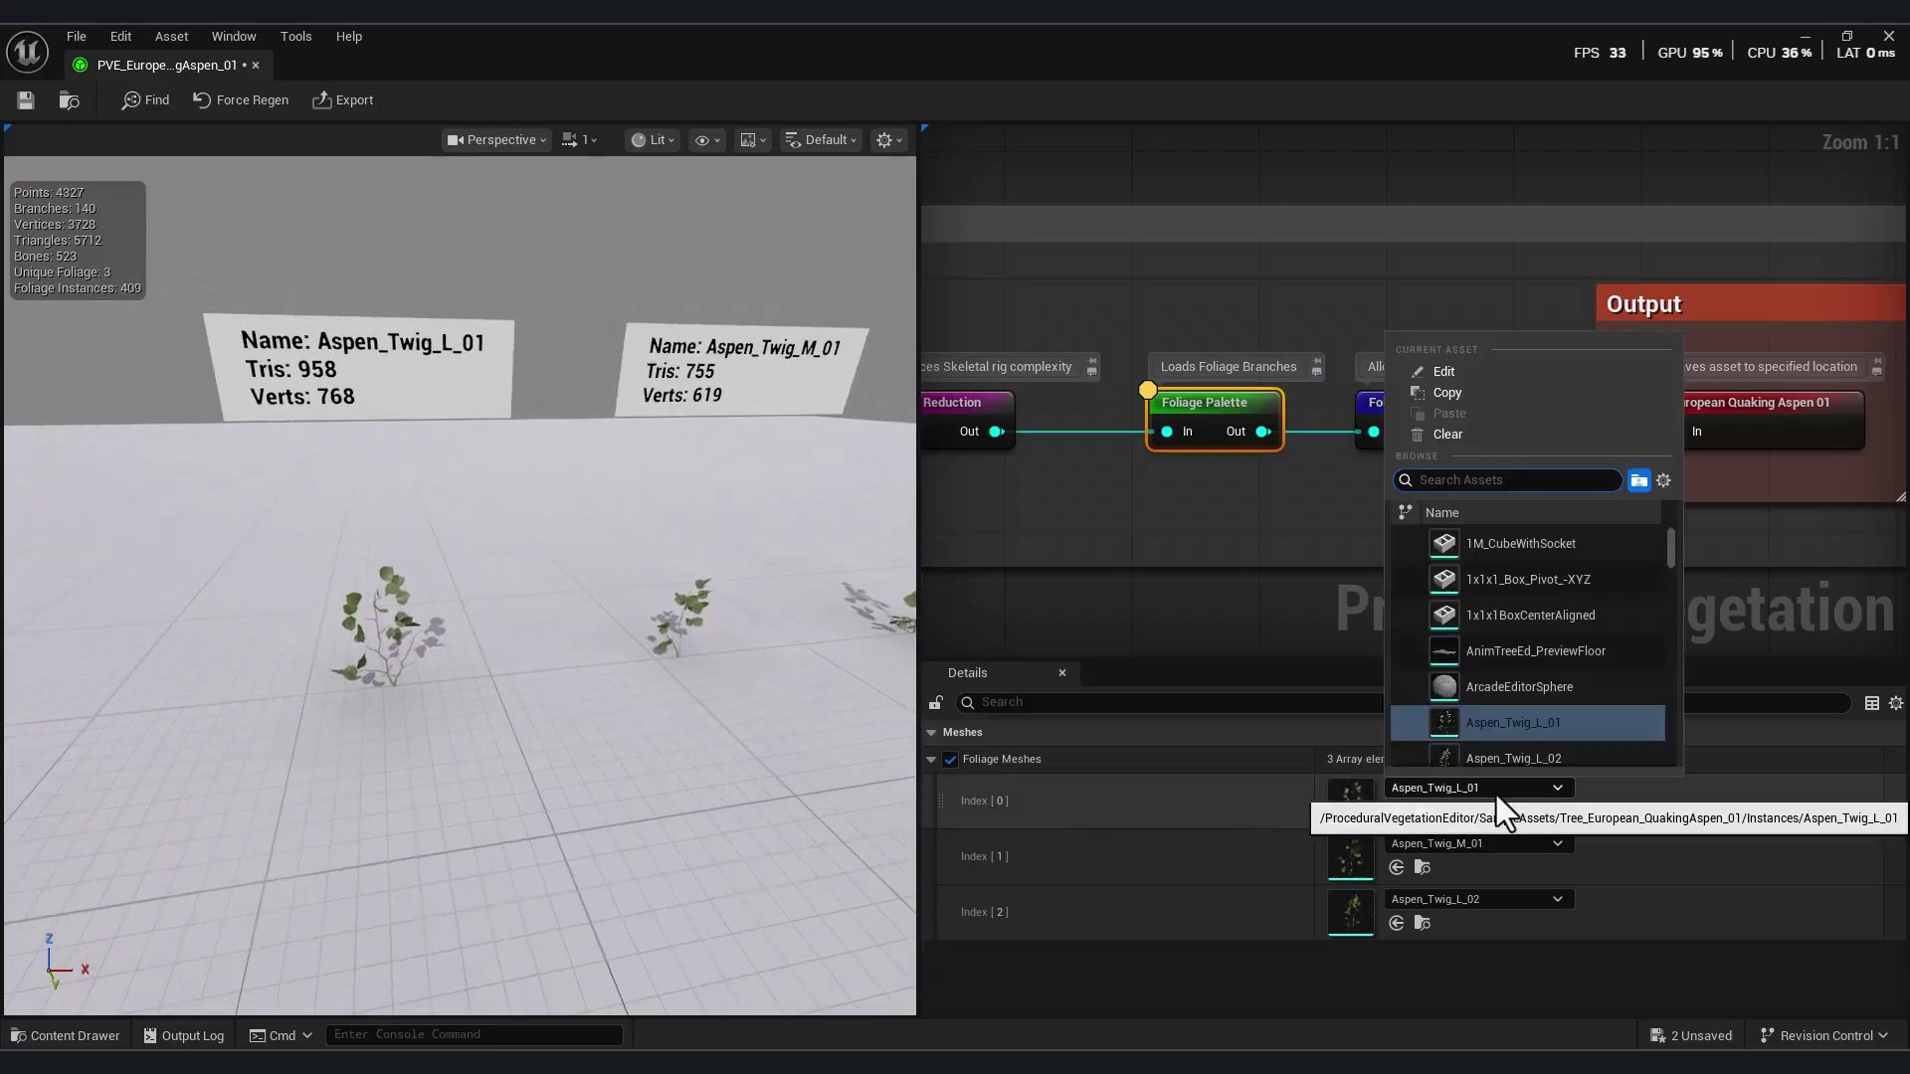
{"action": "scroll", "coordinate": [1548, 678], "scroll_direction": "down", "scroll_amount": 2}
{"action": "scroll", "coordinate": [1581, 716], "scroll_direction": "down", "scroll_amount": 4}
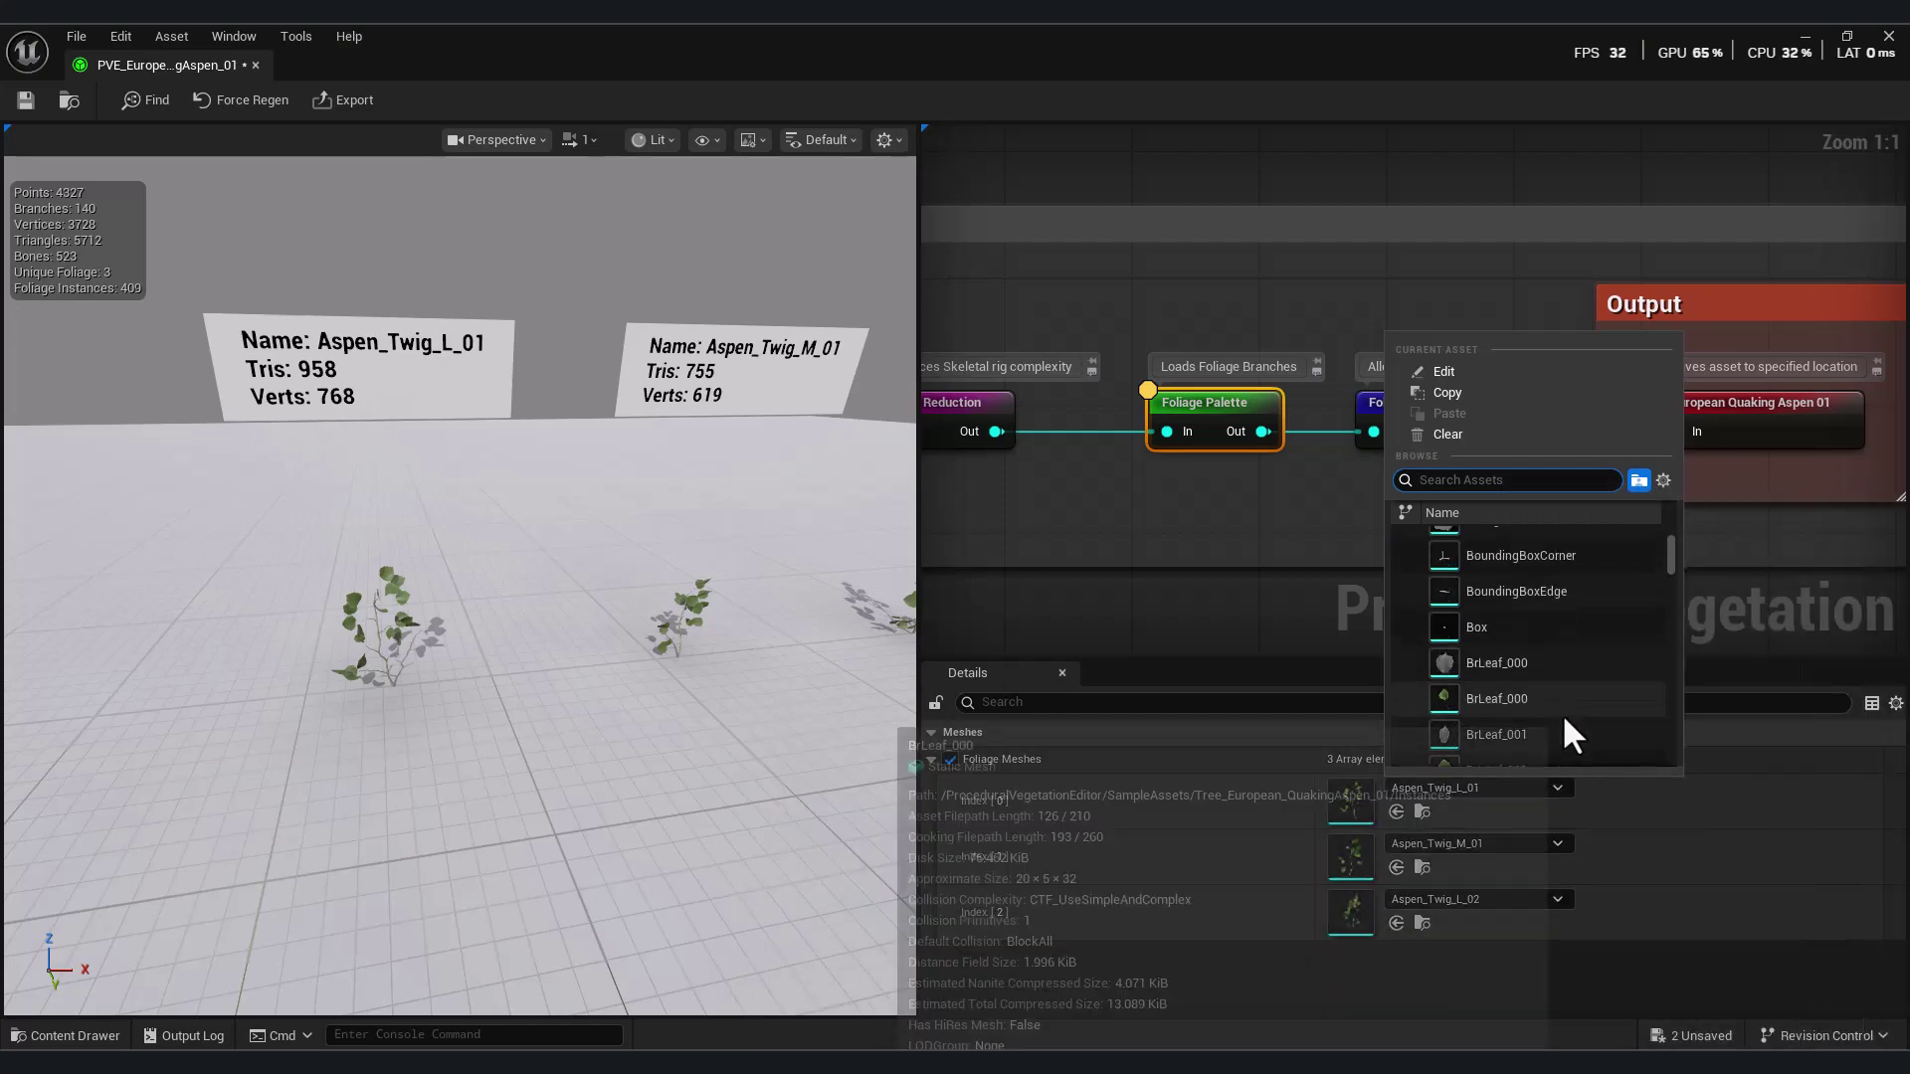
{"action": "left_click", "coordinate": [1537, 716]}
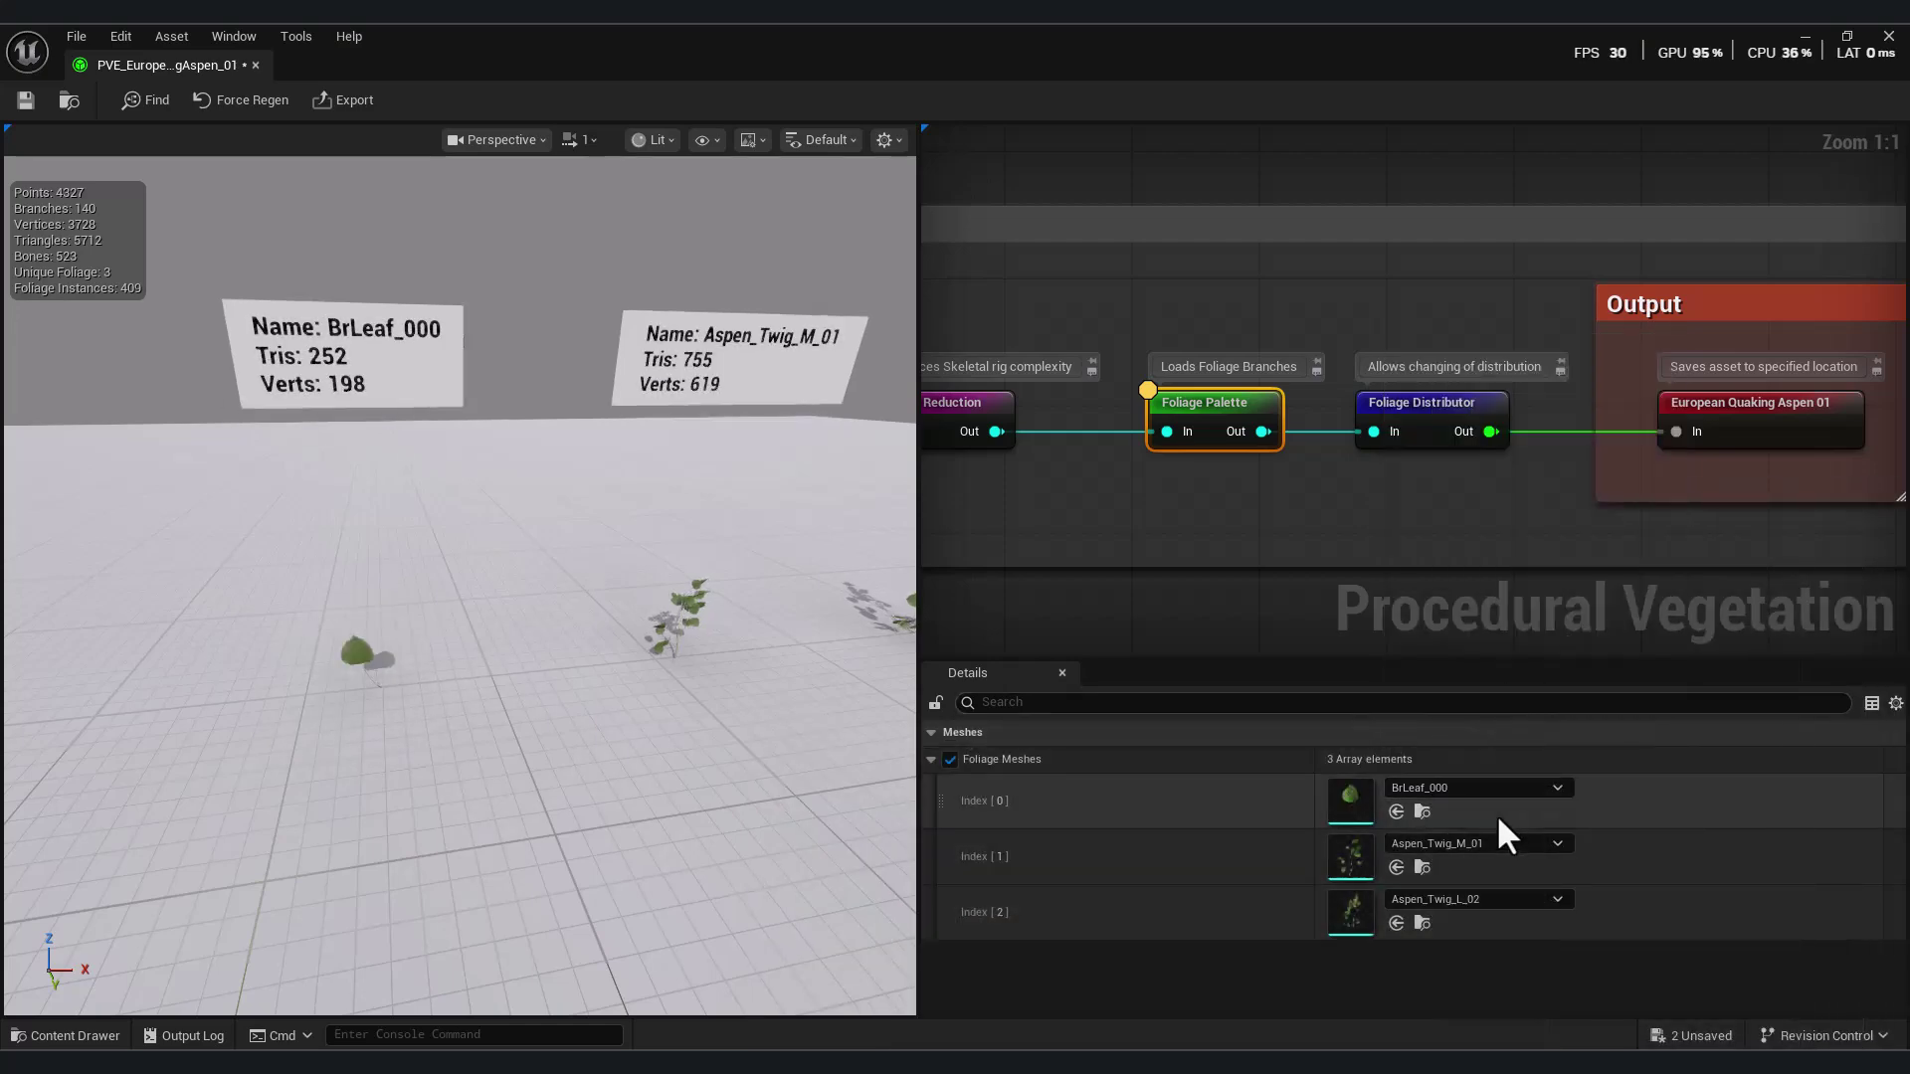
- Set the first foliage mesh back to Aspen_Twig_L_01
{"action": "left_click", "coordinate": [1492, 786]}
{"action": "scroll", "coordinate": [1547, 698], "scroll_direction": "down", "scroll_amount": 2}
{"action": "scroll", "coordinate": [1548, 693], "scroll_direction": "down", "scroll_amount": 3}
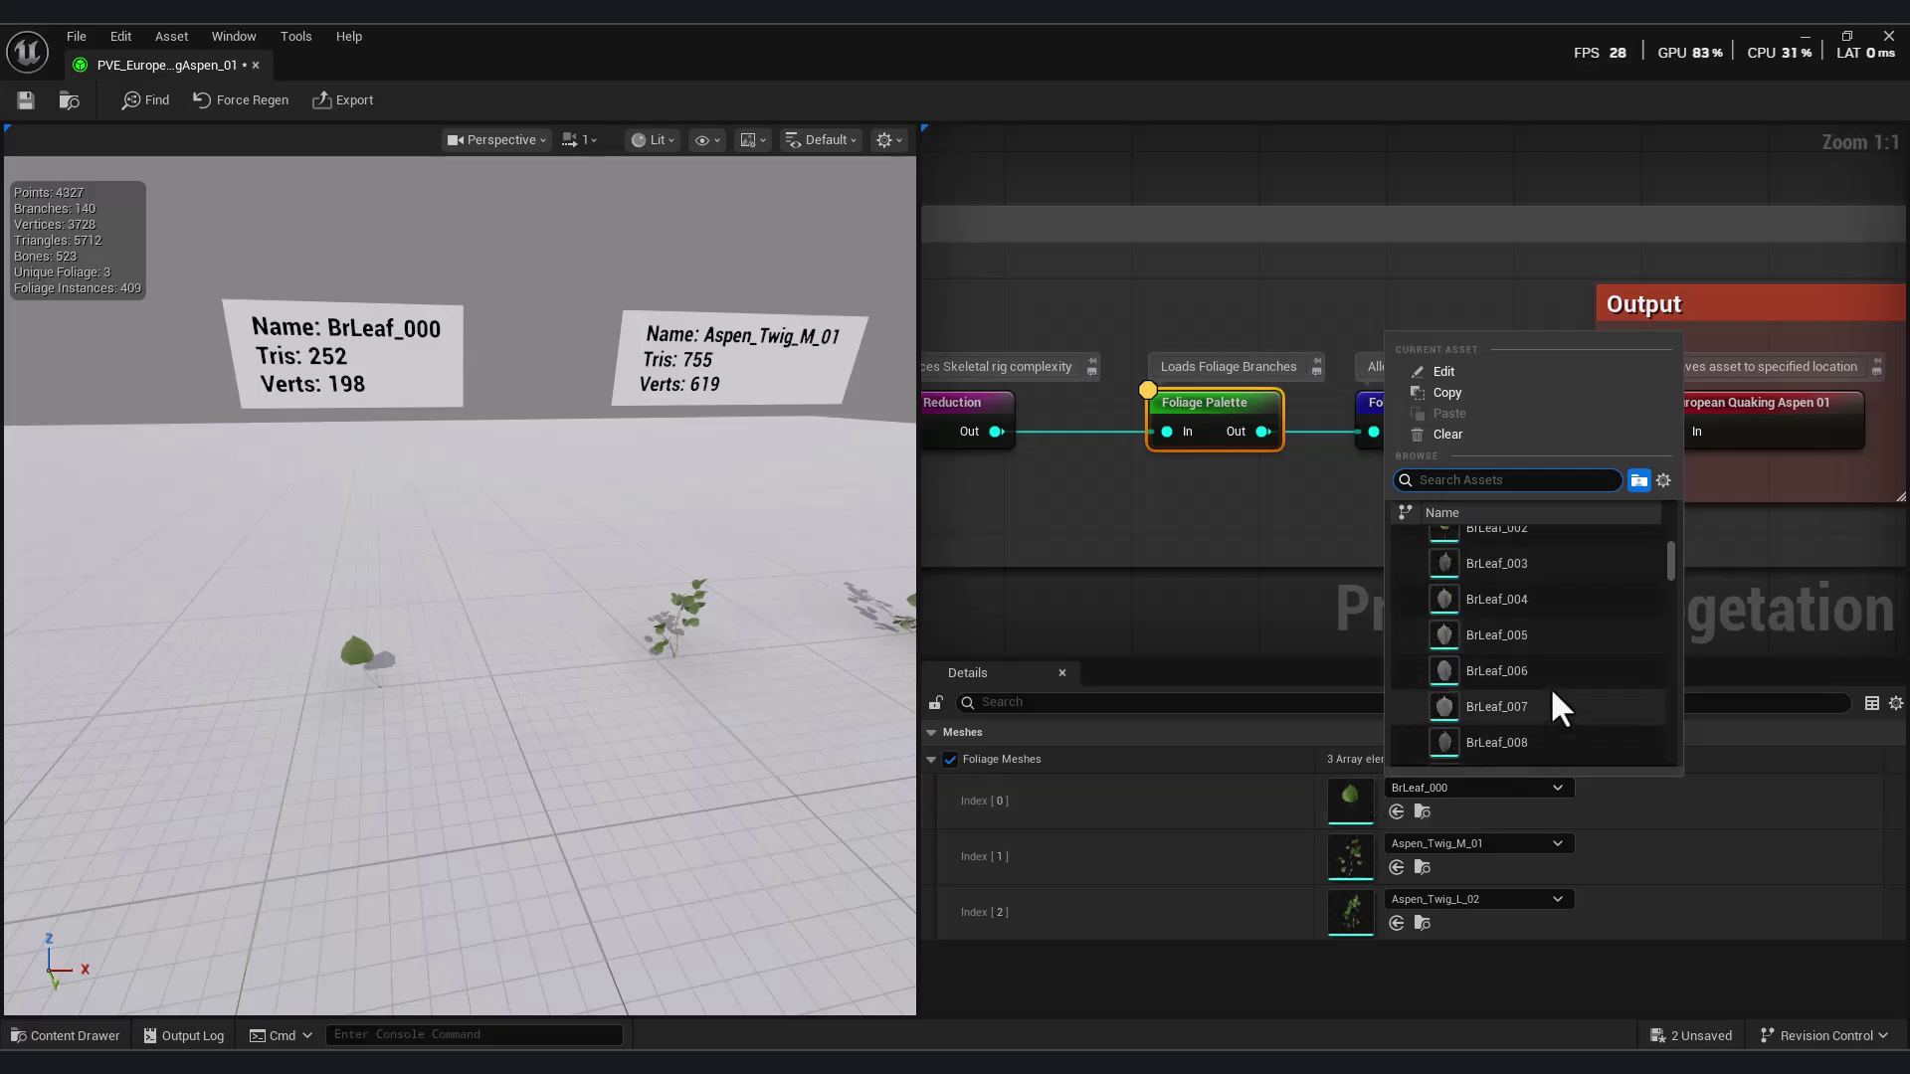
{"action": "mouse_move", "coordinate": [1669, 555]}
{"action": "left_mouse_down"}
{"action": "mouse_move", "coordinate": [1674, 778]}
{"action": "mouse_move", "coordinate": [1679, 540]}
{"action": "left_mouse_up"}
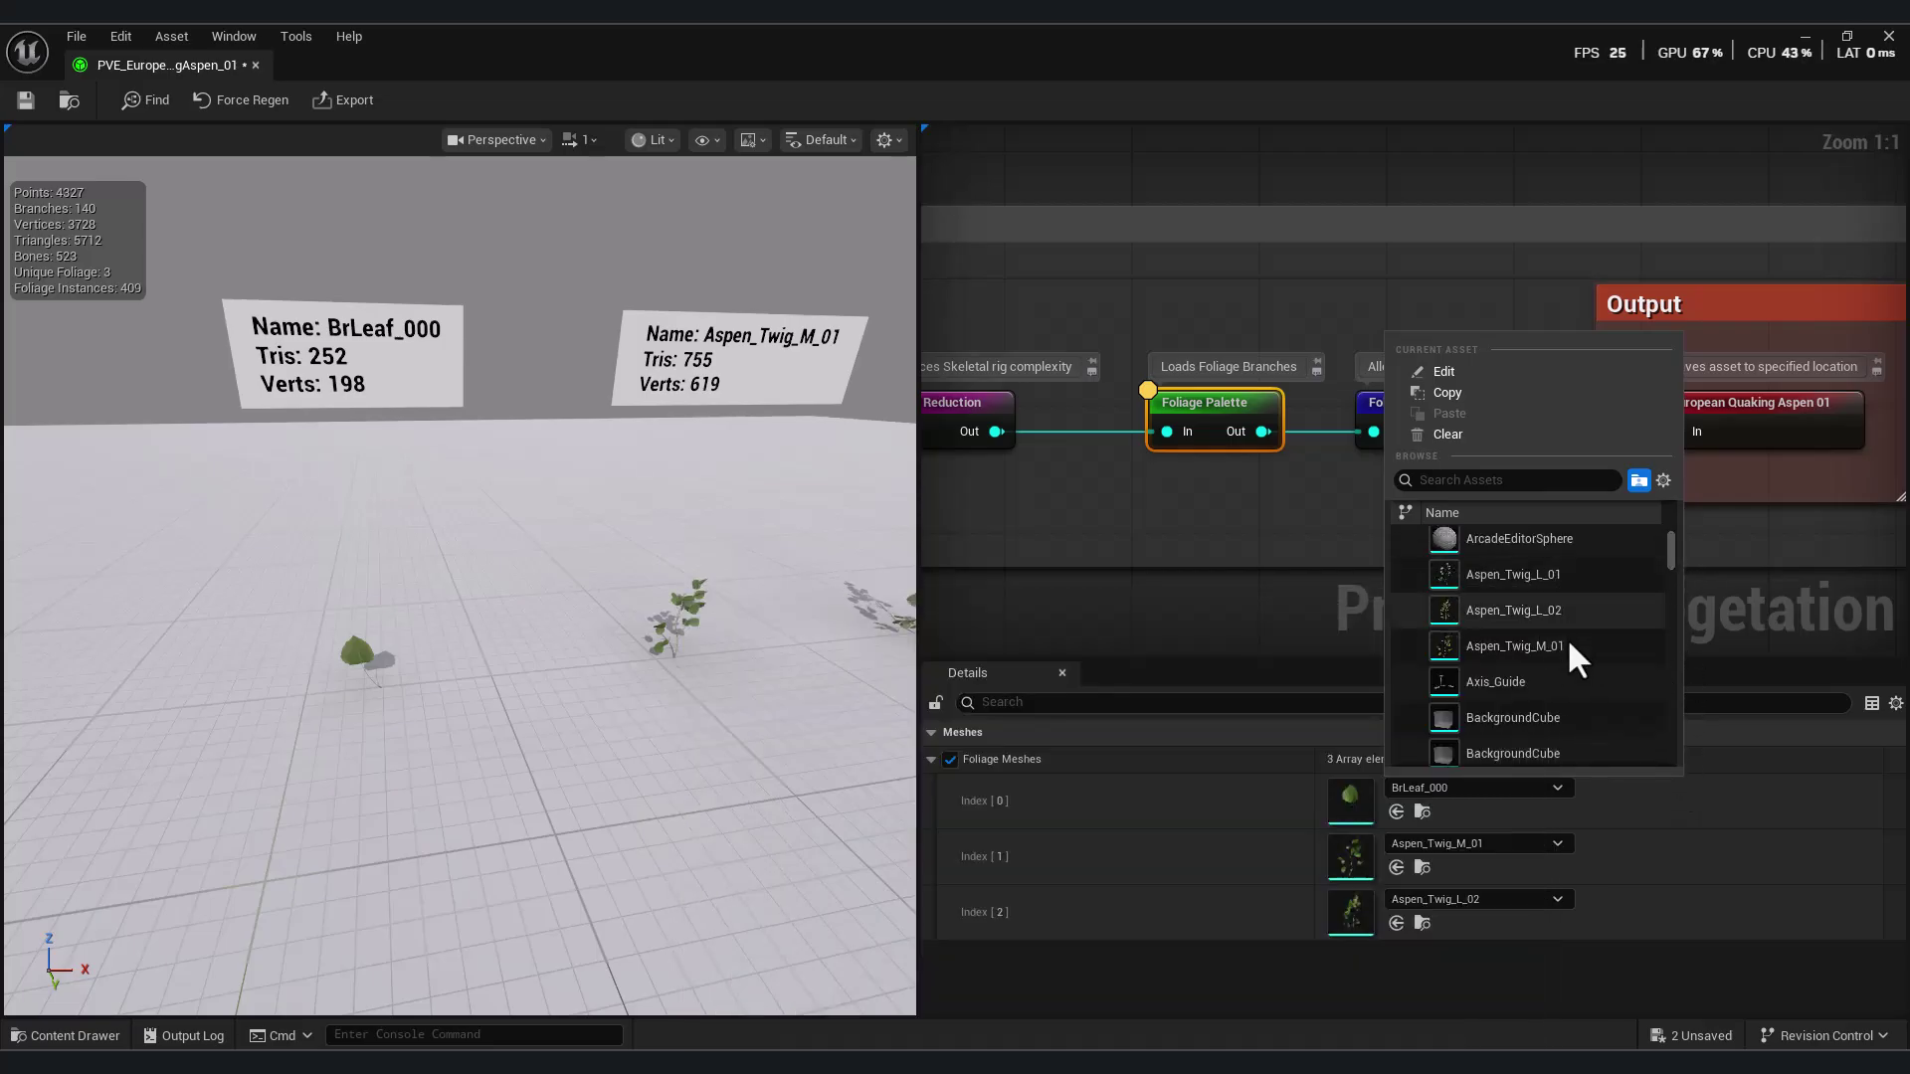
{"action": "left_click", "coordinate": [1568, 575]}
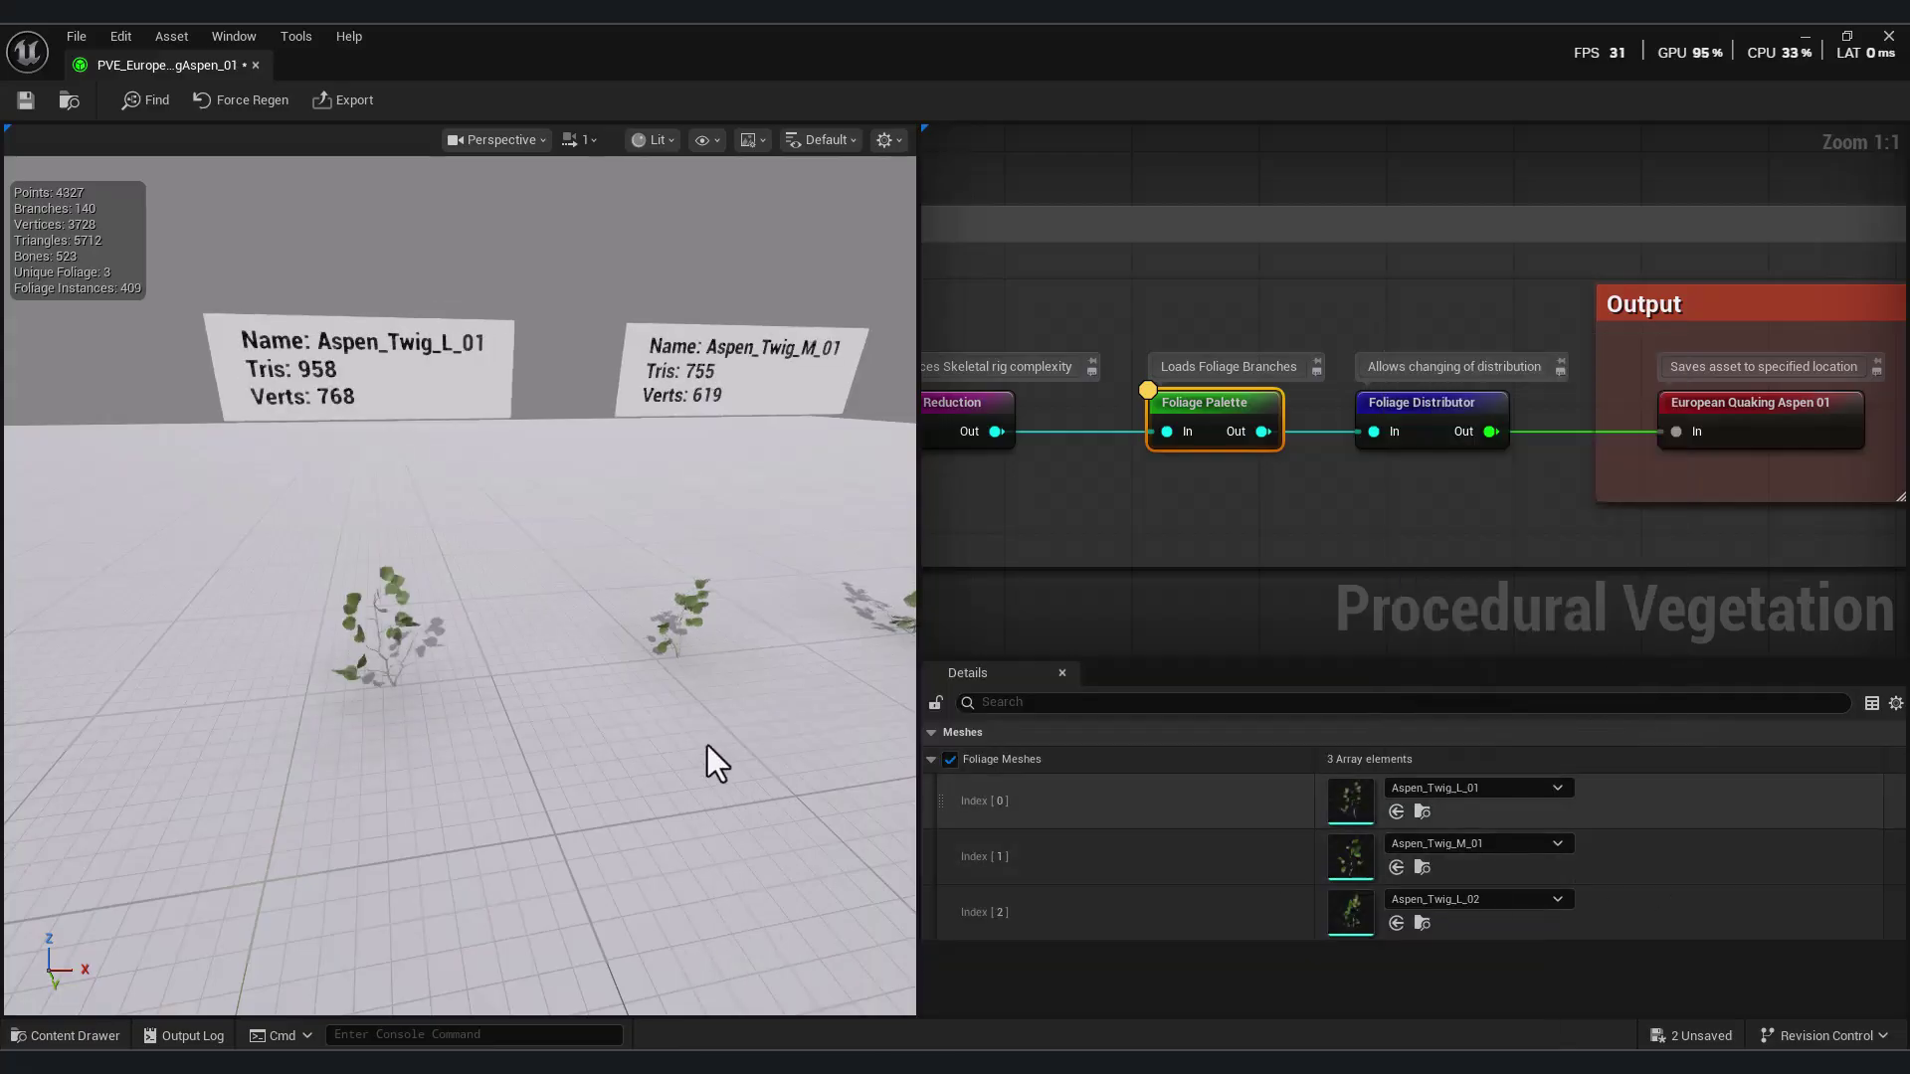
- Set the Foliage Distributor node's Ethylene Threshold to 0.9224
{"action": "mouse_move", "coordinate": [707, 750]}
{"action": "right_mouse_down"}
{"action": "mouse_move", "coordinate": [797, 712]}
{"action": "mouse_move", "coordinate": [704, 759]}
{"action": "right_mouse_up"}
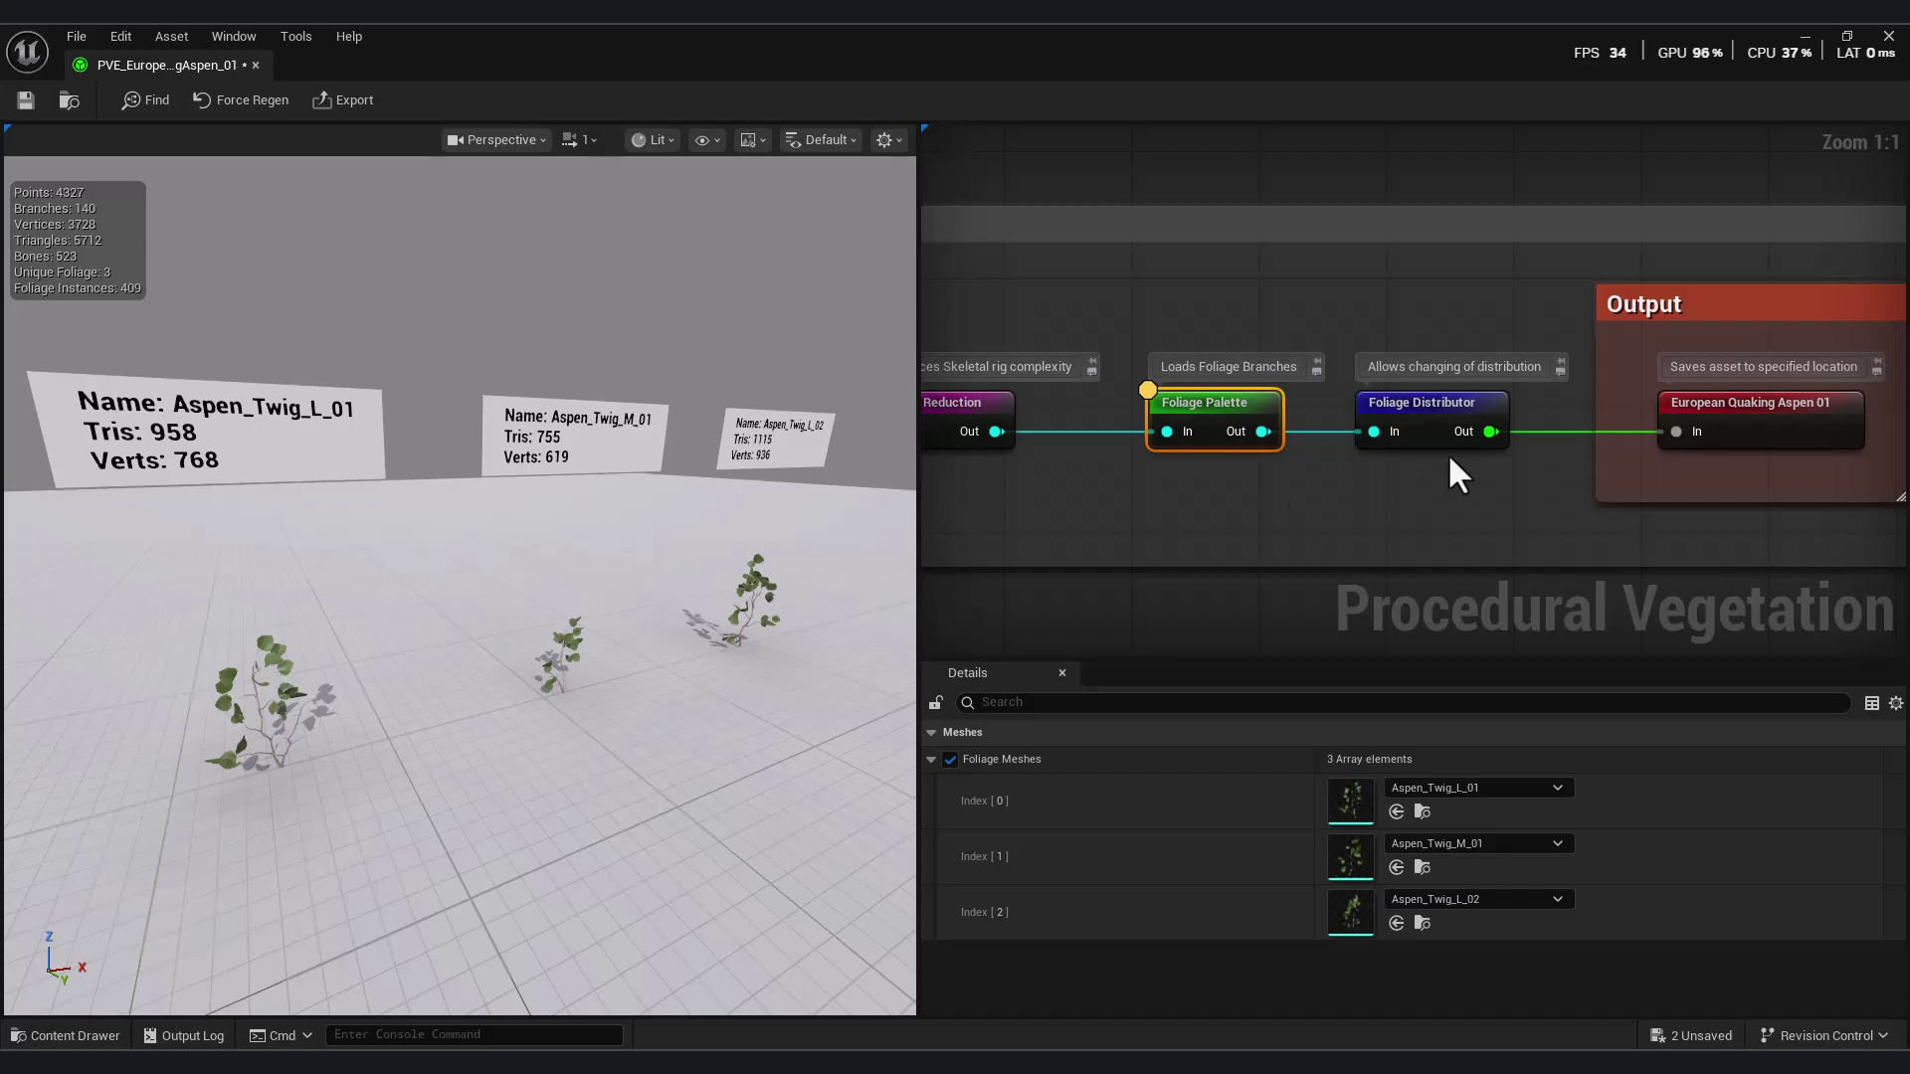
{"action": "left_click", "coordinate": [1441, 403]}
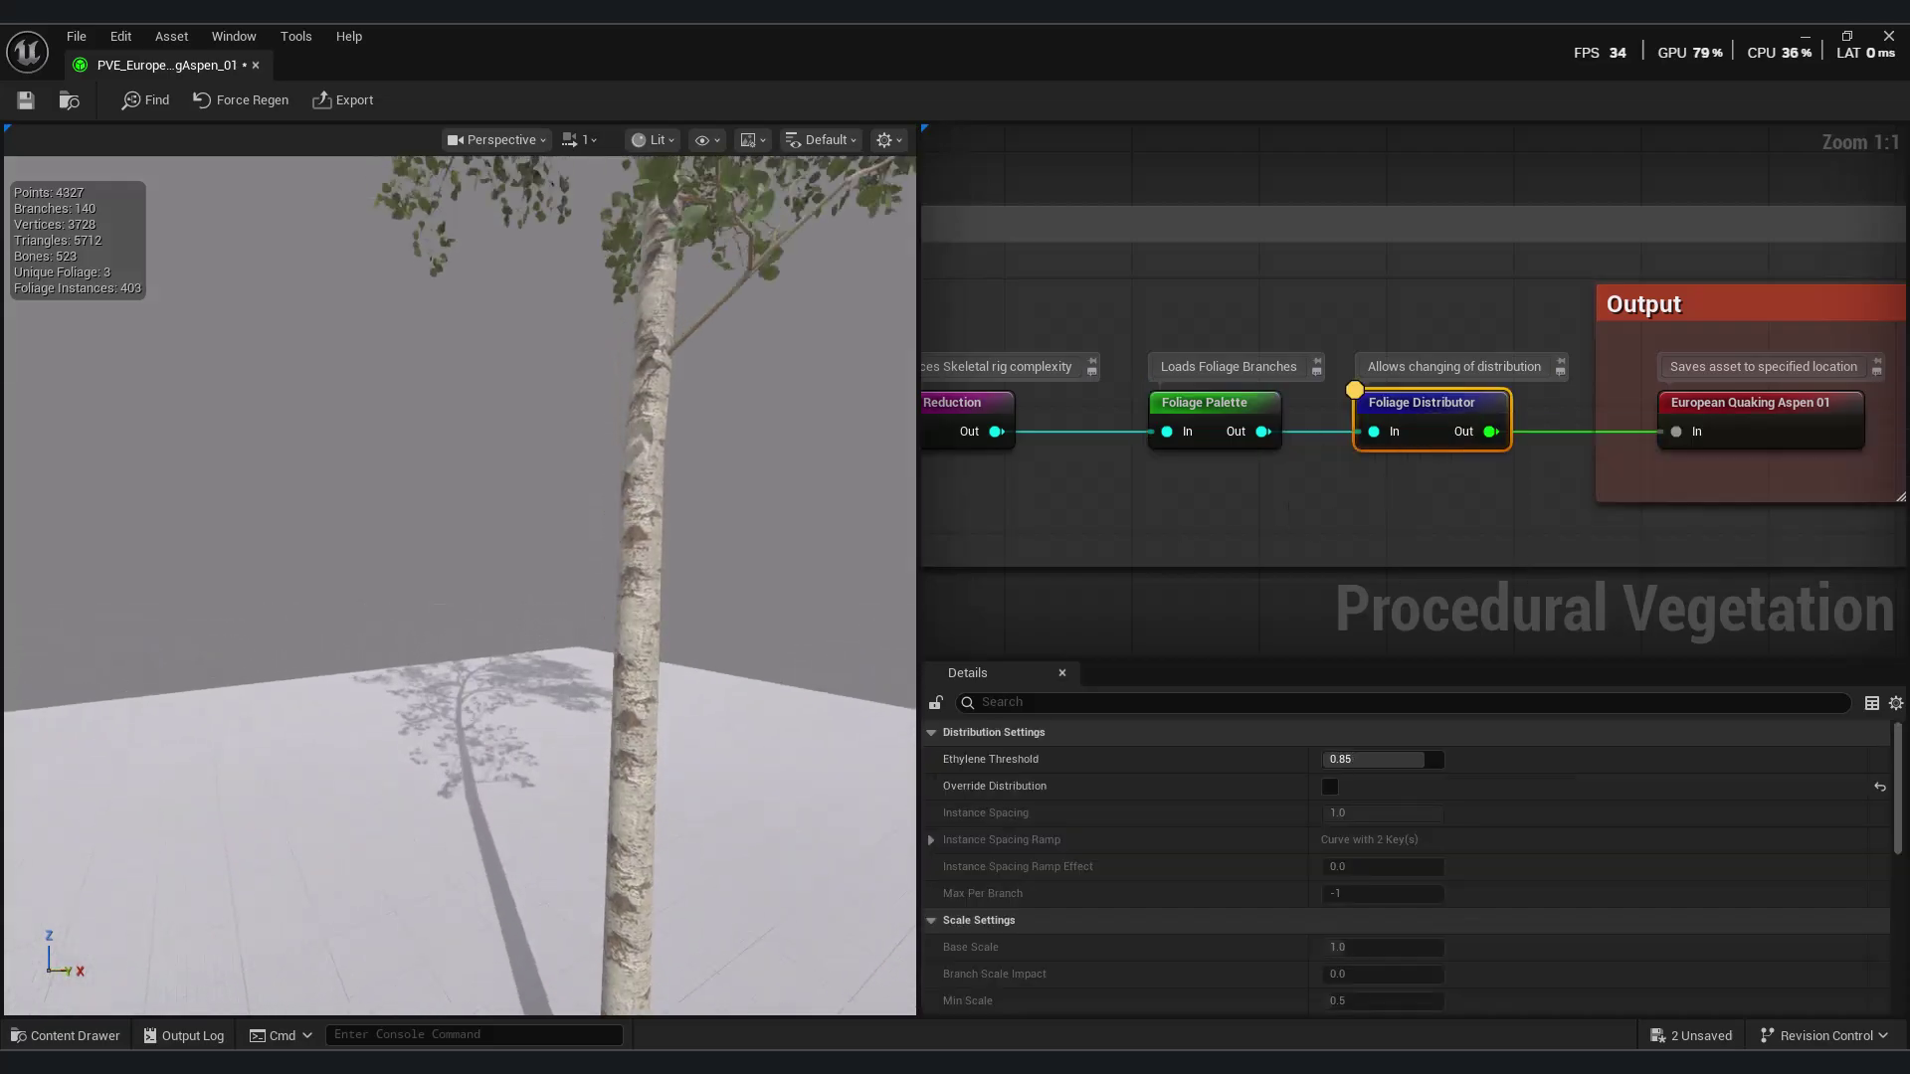
{"action": "right_click_drag", "start_coordinate": [596, 597], "coordinate": [747, 629]}
{"action": "right_click_drag", "start_coordinate": [703, 758], "coordinate": [704, 759]}
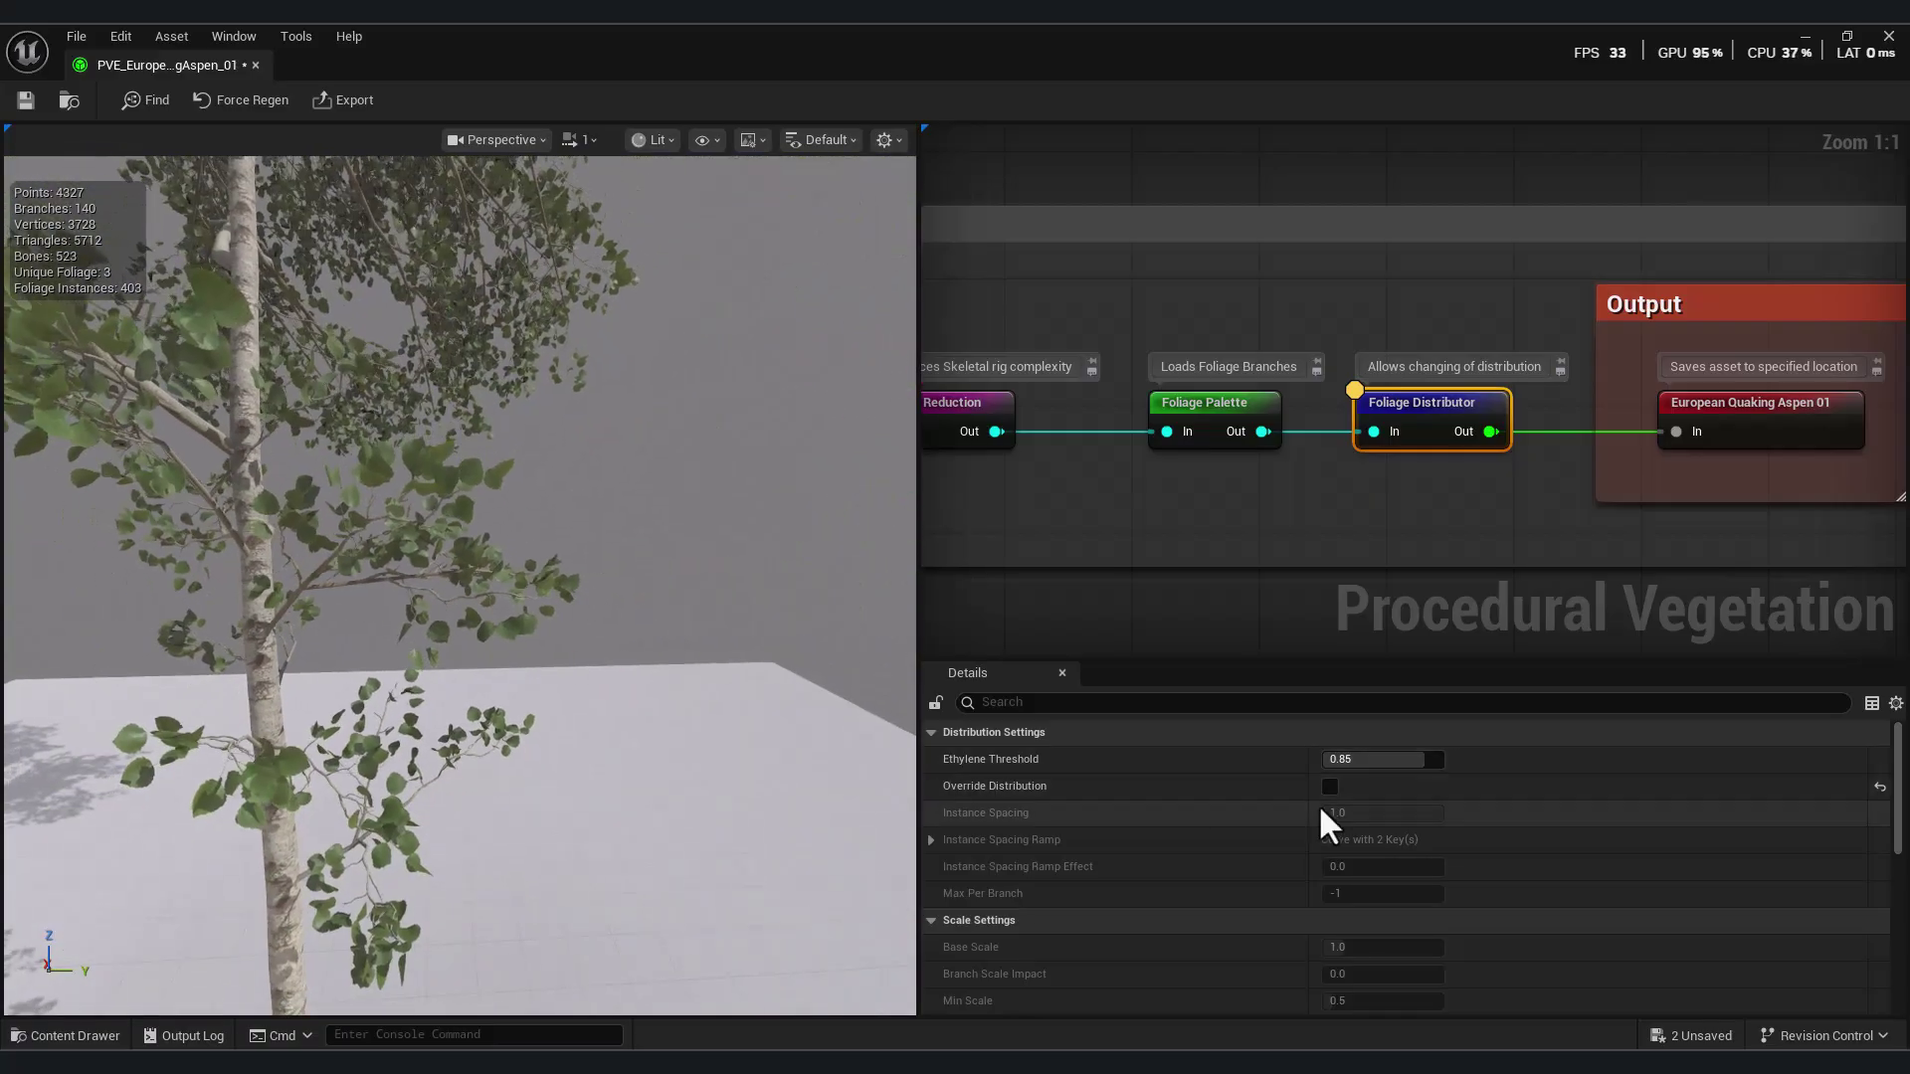
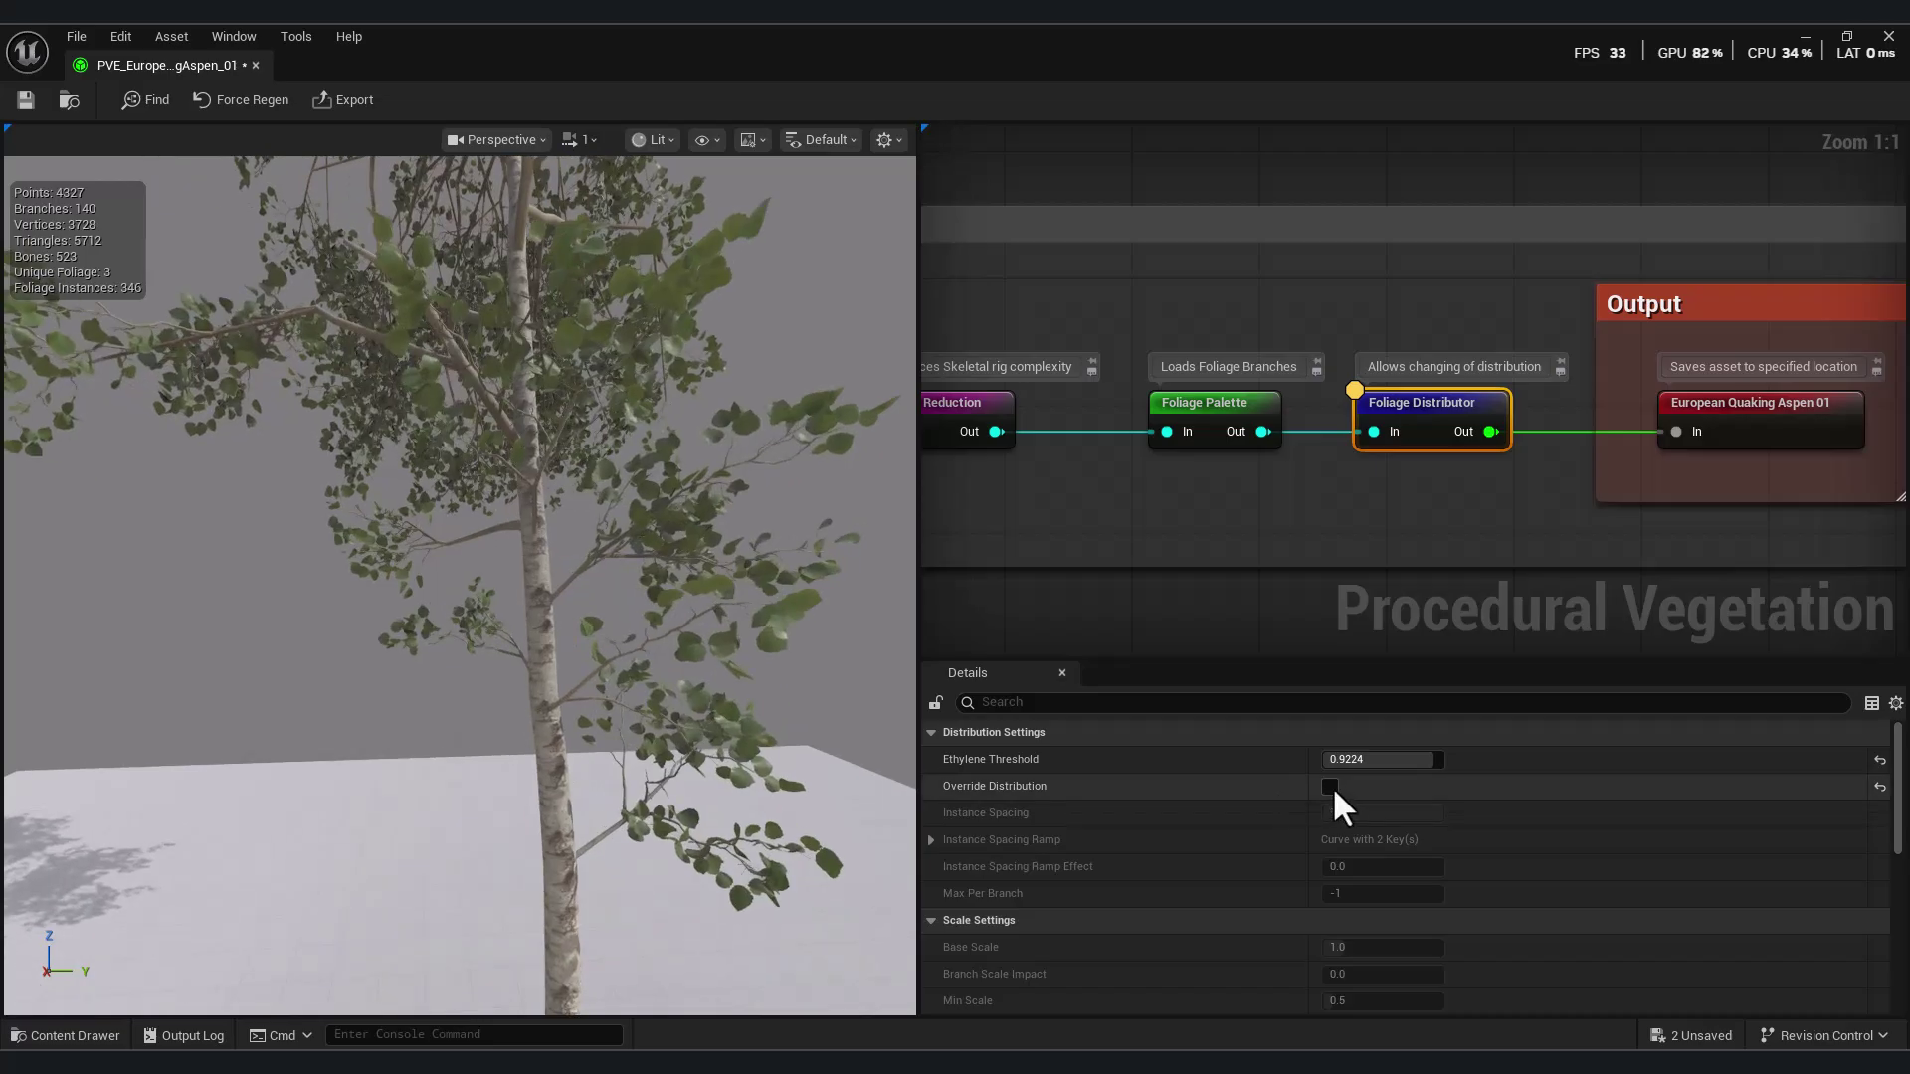
{"action": "mouse_move", "coordinate": [1437, 812]}
{"action": "left_mouse_down"}
{"action": "mouse_move", "coordinate": [1420, 811]}
{"action": "mouse_move", "coordinate": [1466, 833]}
{"action": "left_mouse_up"}
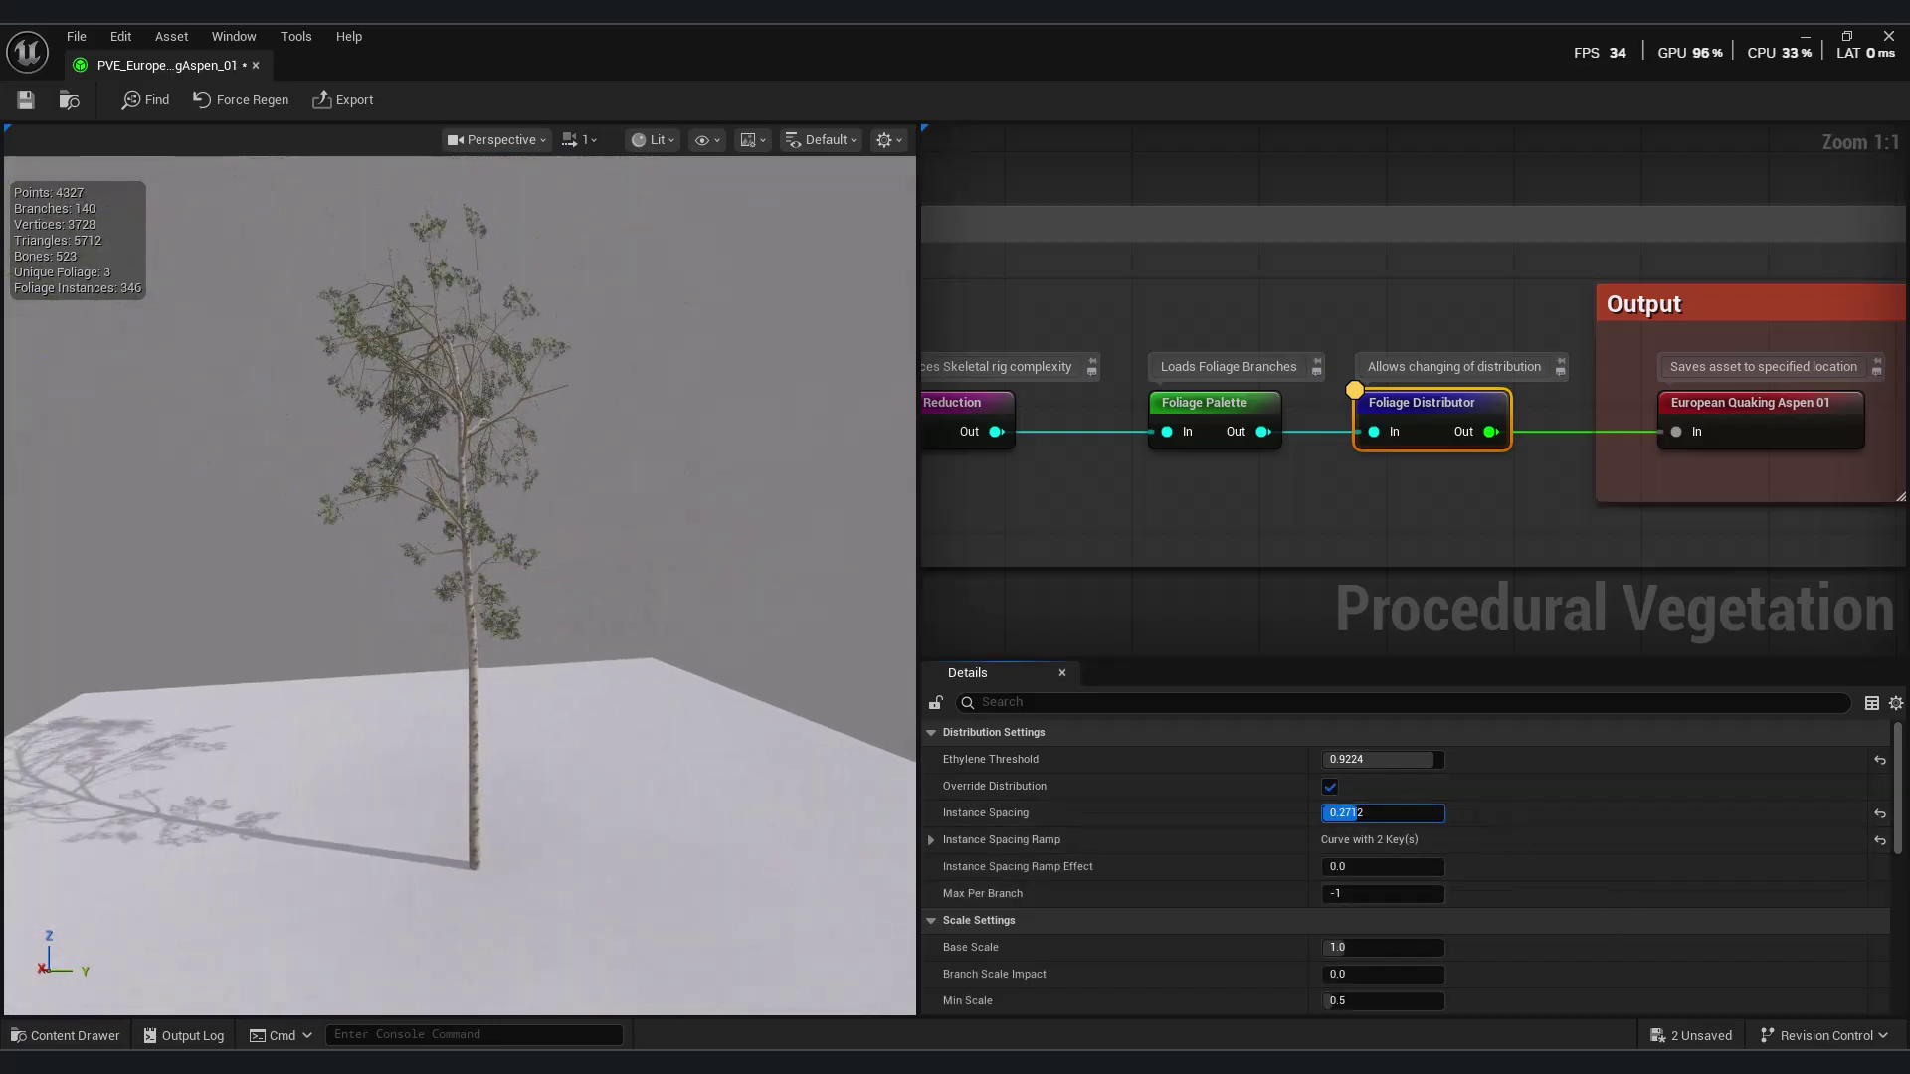
- Enable Override Distribution on the Foliage Distributor and try different Instance Spacing and Instance Spacing Ramp Effect values
{"action": "left_click_drag", "start_coordinate": [1347, 813], "coordinate": [1442, 813]}
{"action": "right_click_drag", "start_coordinate": [329, 699], "coordinate": [283, 694]}
{"action": "left_click", "coordinate": [1329, 786]}
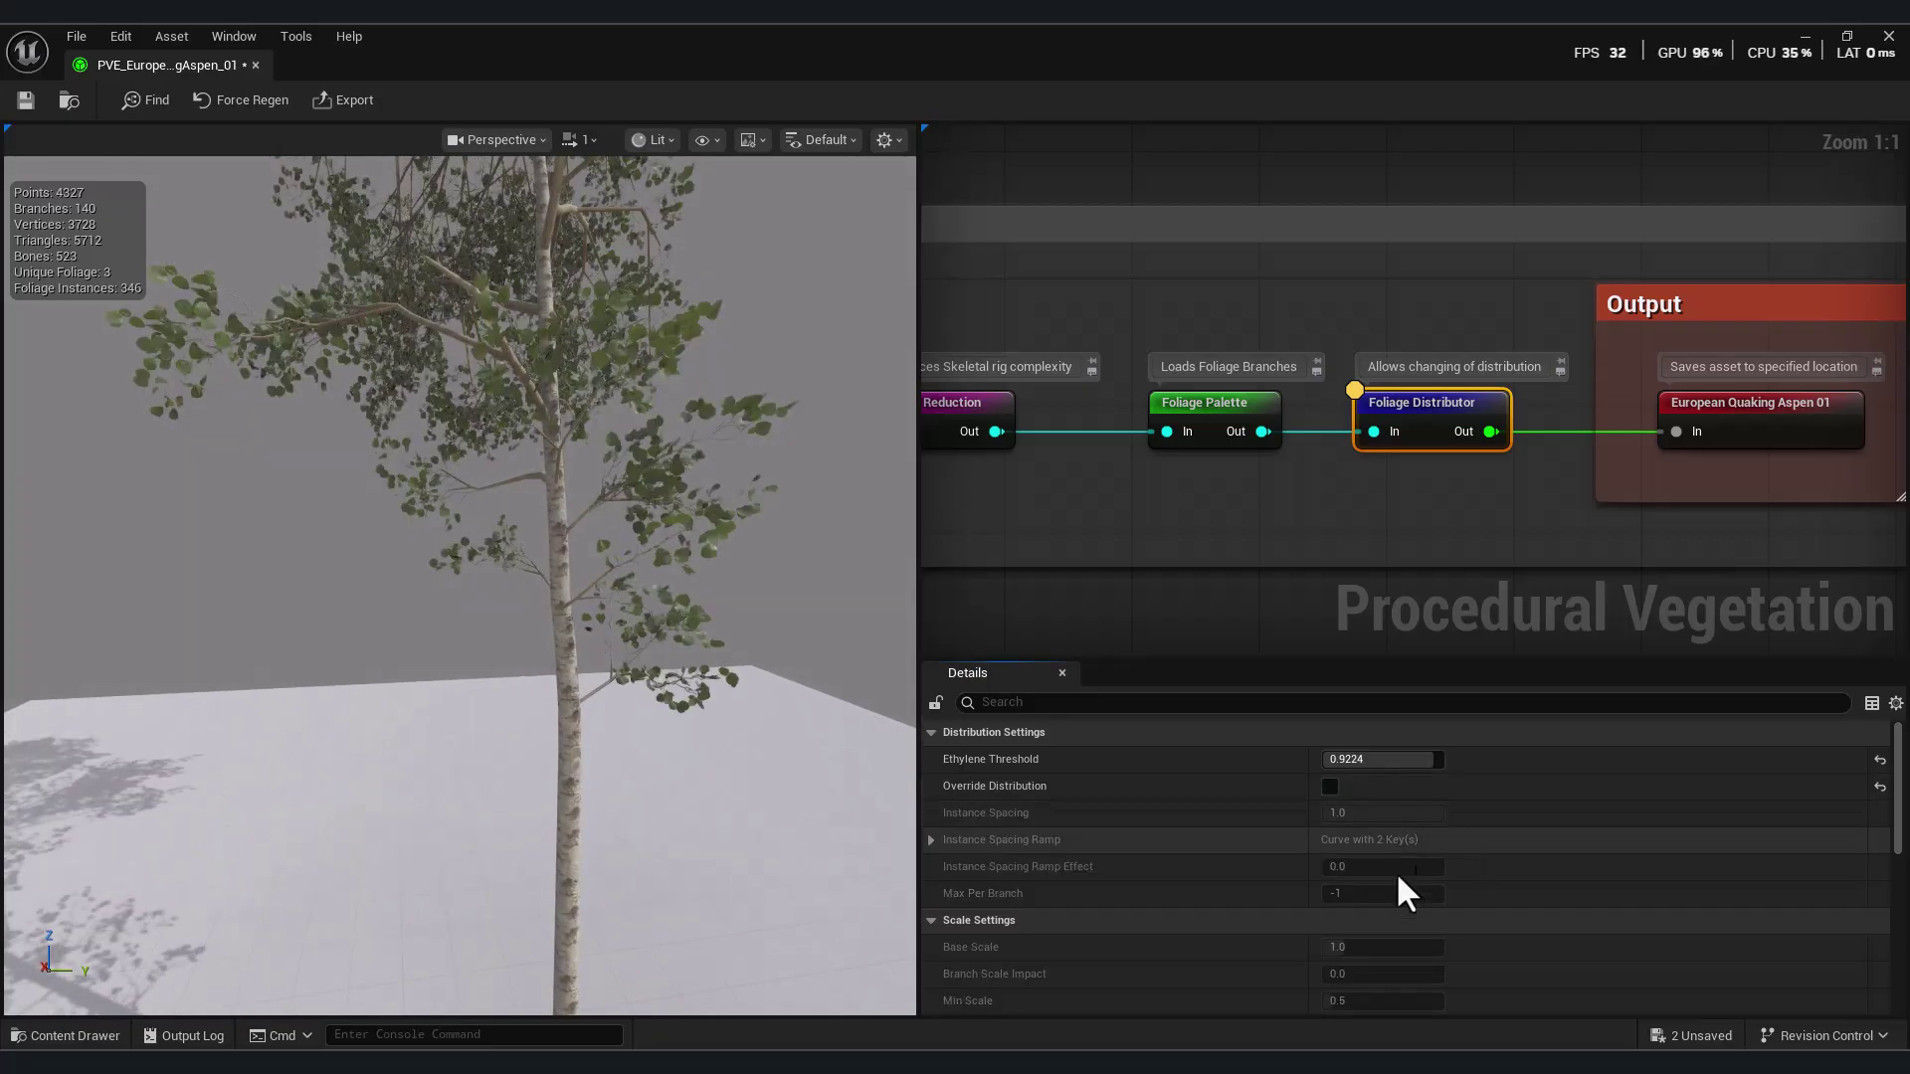
{"action": "left_click", "coordinate": [1330, 786]}
{"action": "left_click_drag", "start_coordinate": [1343, 867], "coordinate": [1449, 857]}
{"action": "scroll", "coordinate": [1343, 845], "scroll_direction": "down", "scroll_amount": 3}
{"action": "scroll", "coordinate": [1440, 842], "scroll_direction": "up", "scroll_amount": 1}
{"action": "left_click", "coordinate": [1330, 724]}
{"action": "left_click", "coordinate": [1330, 724]}
- Set the foliage Base Scale to 2.38, Branch Scale Impact to 0.308, Min Scale to 0.64 and Max Scale to 1.632
{"action": "left_click_drag", "start_coordinate": [671, 660], "coordinate": [845, 617], "text": "alt"}
{"action": "scroll", "coordinate": [1446, 892], "scroll_direction": "down", "scroll_amount": 1}
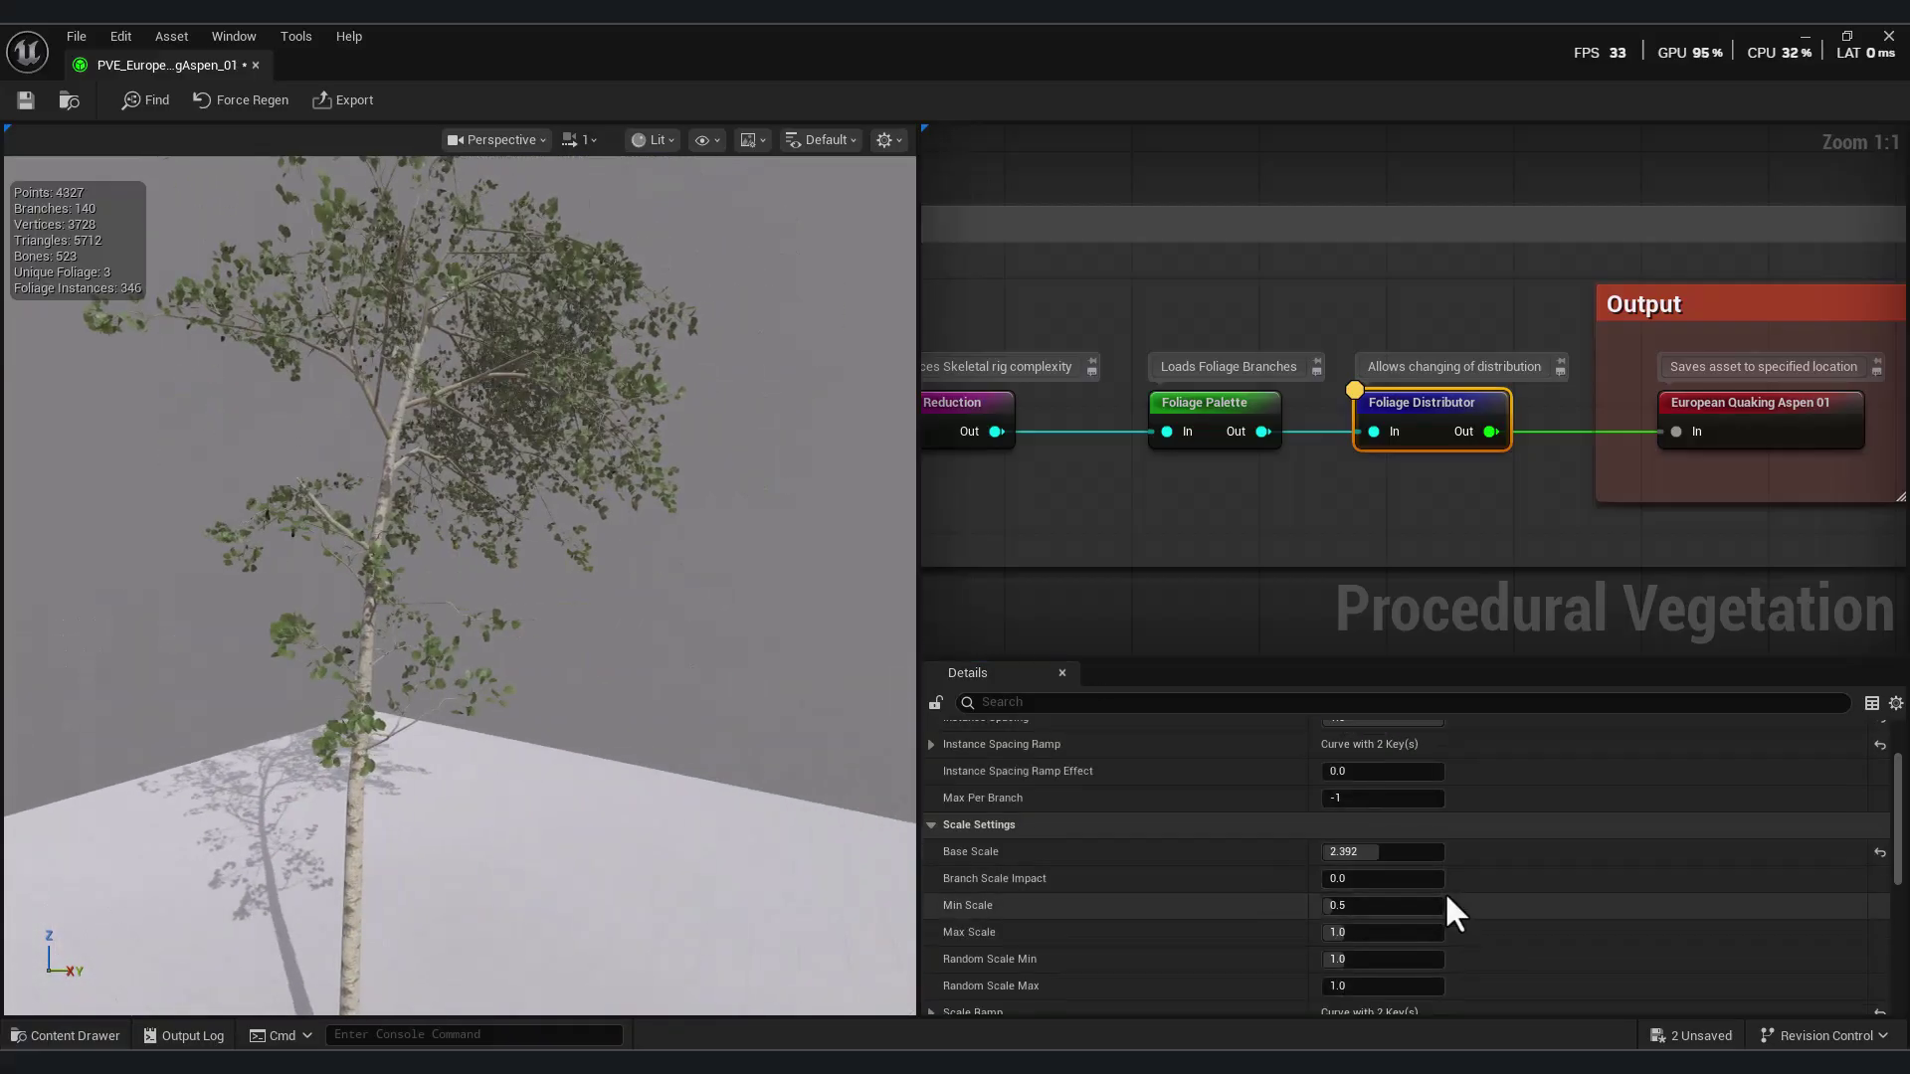
{"action": "left_click_drag", "start_coordinate": [1377, 861], "coordinate": [1381, 933]}
{"action": "left_click_drag", "start_coordinate": [597, 587], "coordinate": [438, 587]}
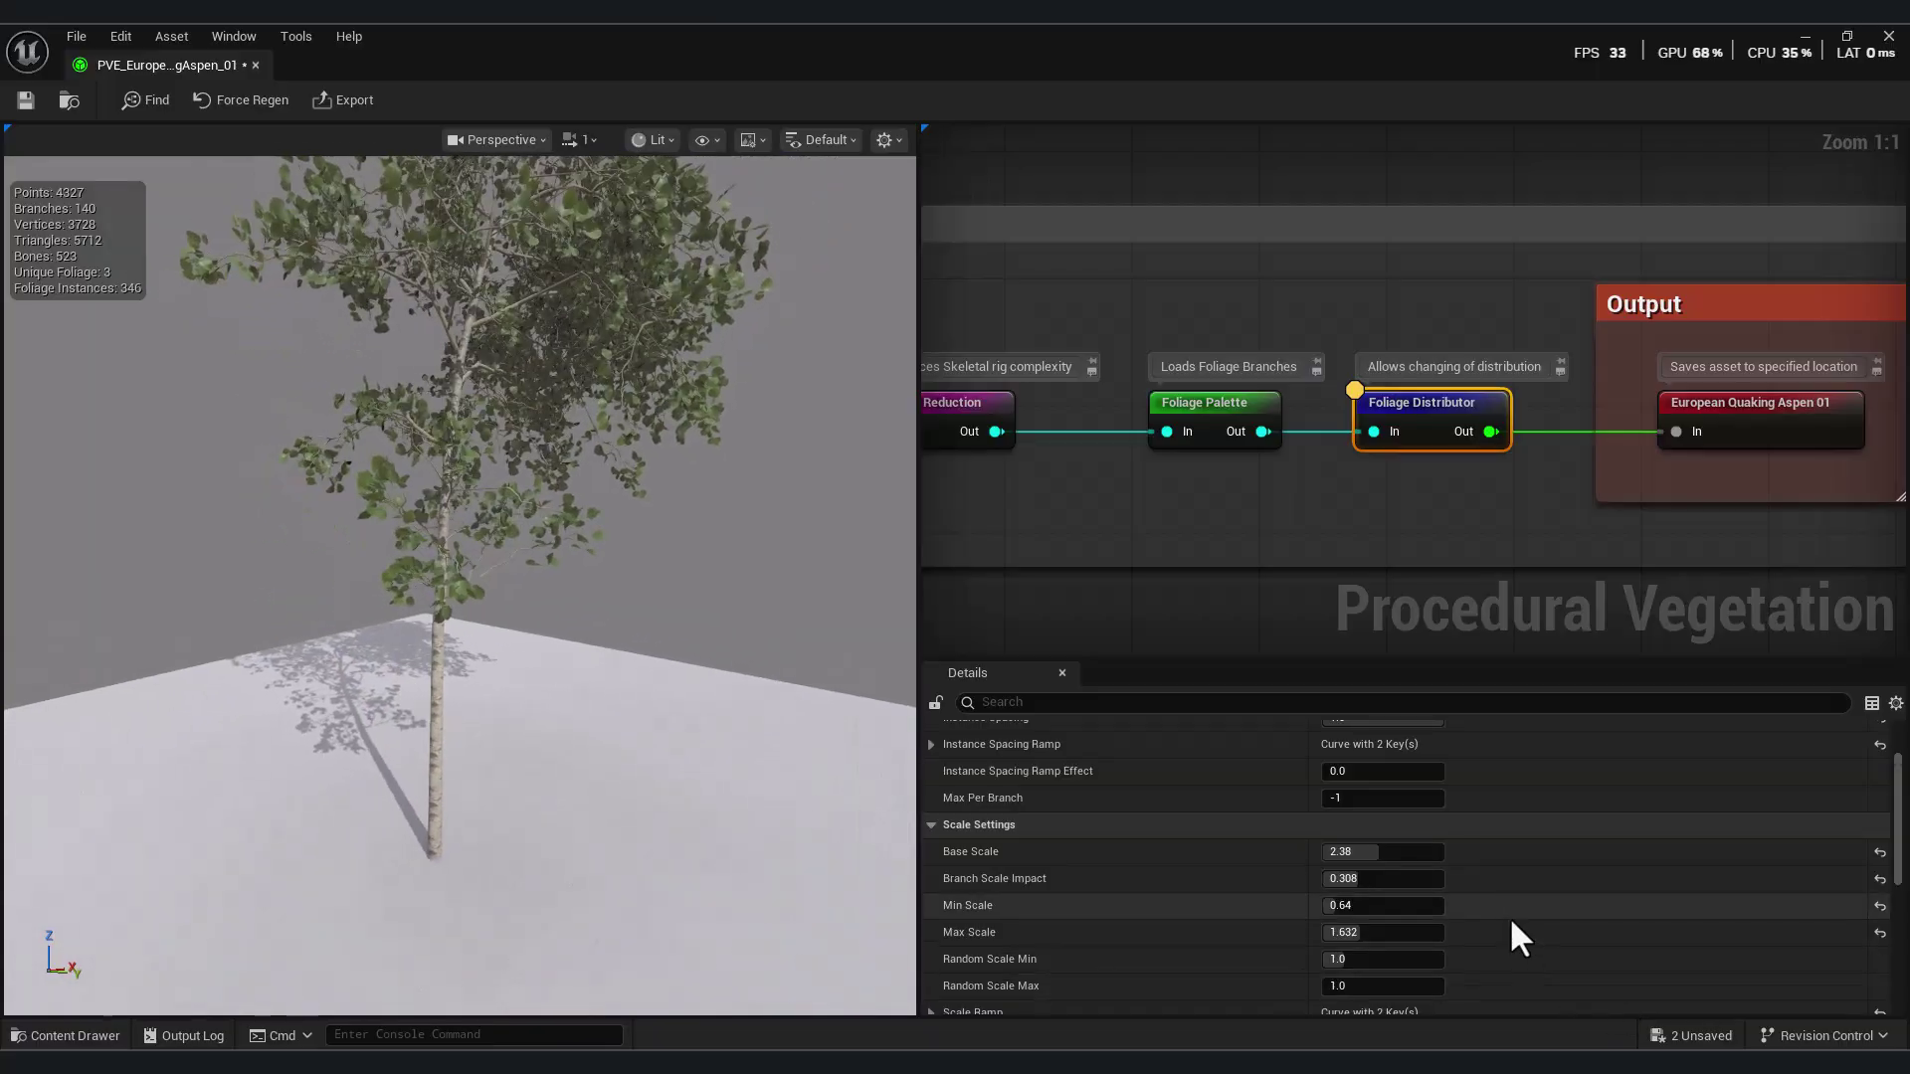
- Adjust the Foliage Distributor's random scale range and look through its remaining settings
{"action": "scroll", "coordinate": [1512, 923], "scroll_direction": "down", "scroll_amount": 2}
{"action": "mouse_move", "coordinate": [1351, 896]}
{"action": "left_mouse_down"}
{"action": "mouse_move", "coordinate": [1347, 923]}
{"action": "mouse_move", "coordinate": [1366, 871]}
{"action": "mouse_move", "coordinate": [1330, 871]}
{"action": "left_mouse_up"}
{"action": "scroll", "coordinate": [1556, 854], "scroll_direction": "down", "scroll_amount": 3}
{"action": "scroll", "coordinate": [1555, 852], "scroll_direction": "down", "scroll_amount": 2}
{"action": "scroll", "coordinate": [1532, 887], "scroll_direction": "down", "scroll_amount": 4}
{"action": "left_click_drag", "start_coordinate": [557, 497], "coordinate": [358, 497], "text": "alt"}
{"action": "left_click", "coordinate": [1766, 431]}
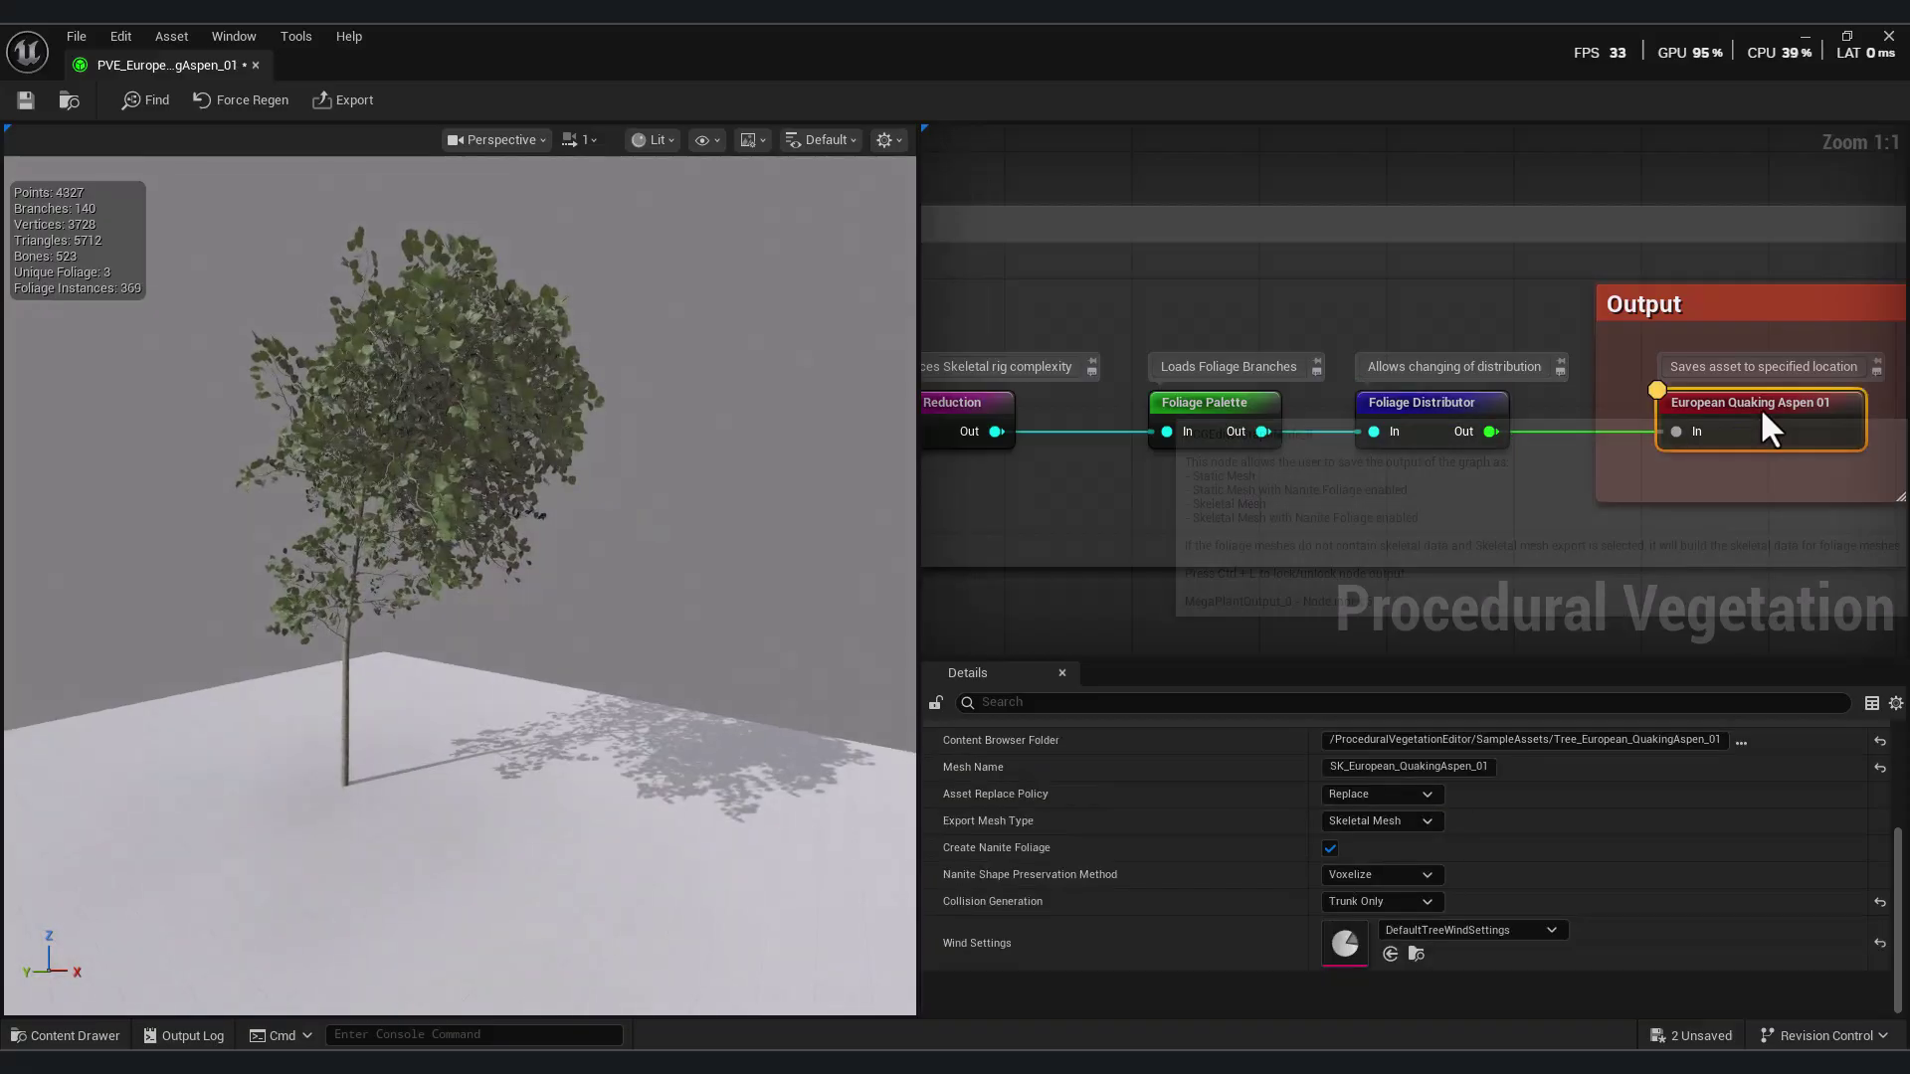
{"action": "left_click", "coordinate": [1741, 742]}
{"action": "scroll", "coordinate": [1742, 623], "scroll_direction": "up", "scroll_amount": 2}
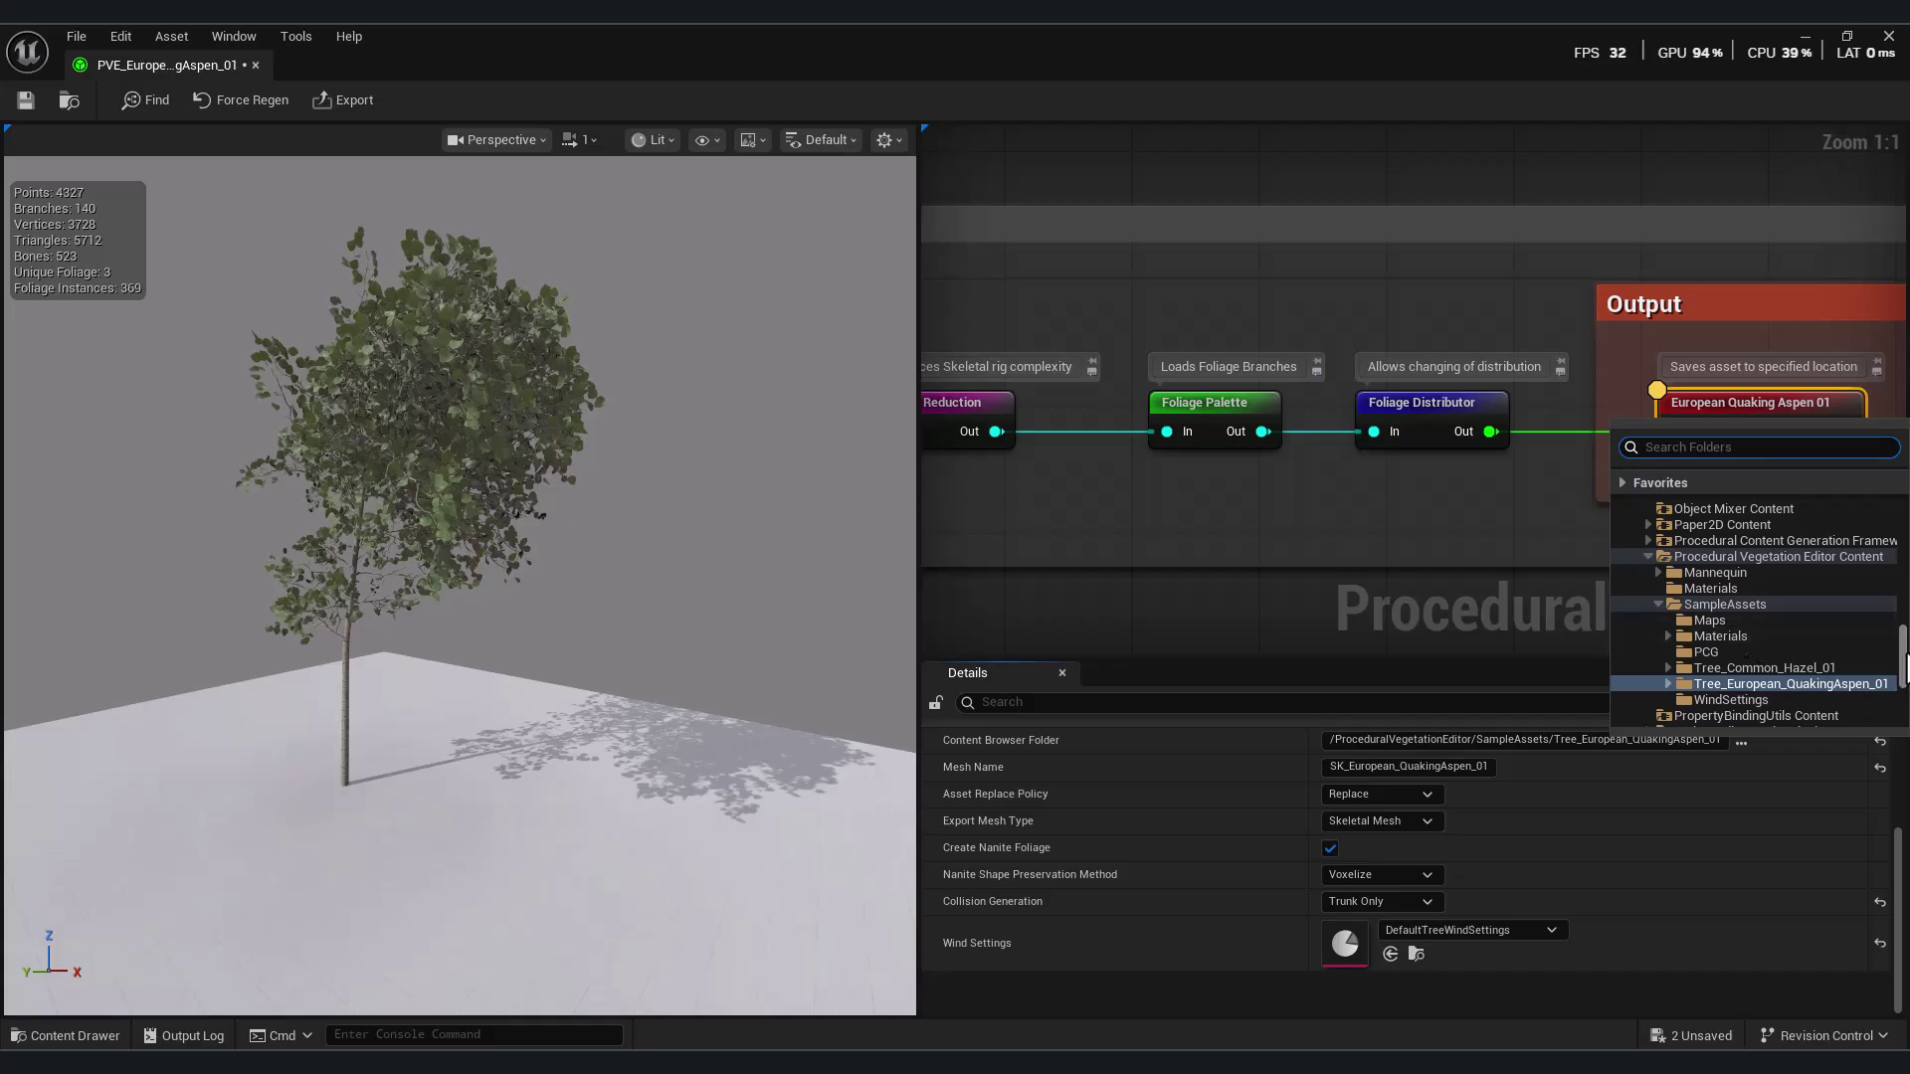
{"action": "scroll", "coordinate": [1751, 617], "scroll_direction": "up", "scroll_amount": 10}
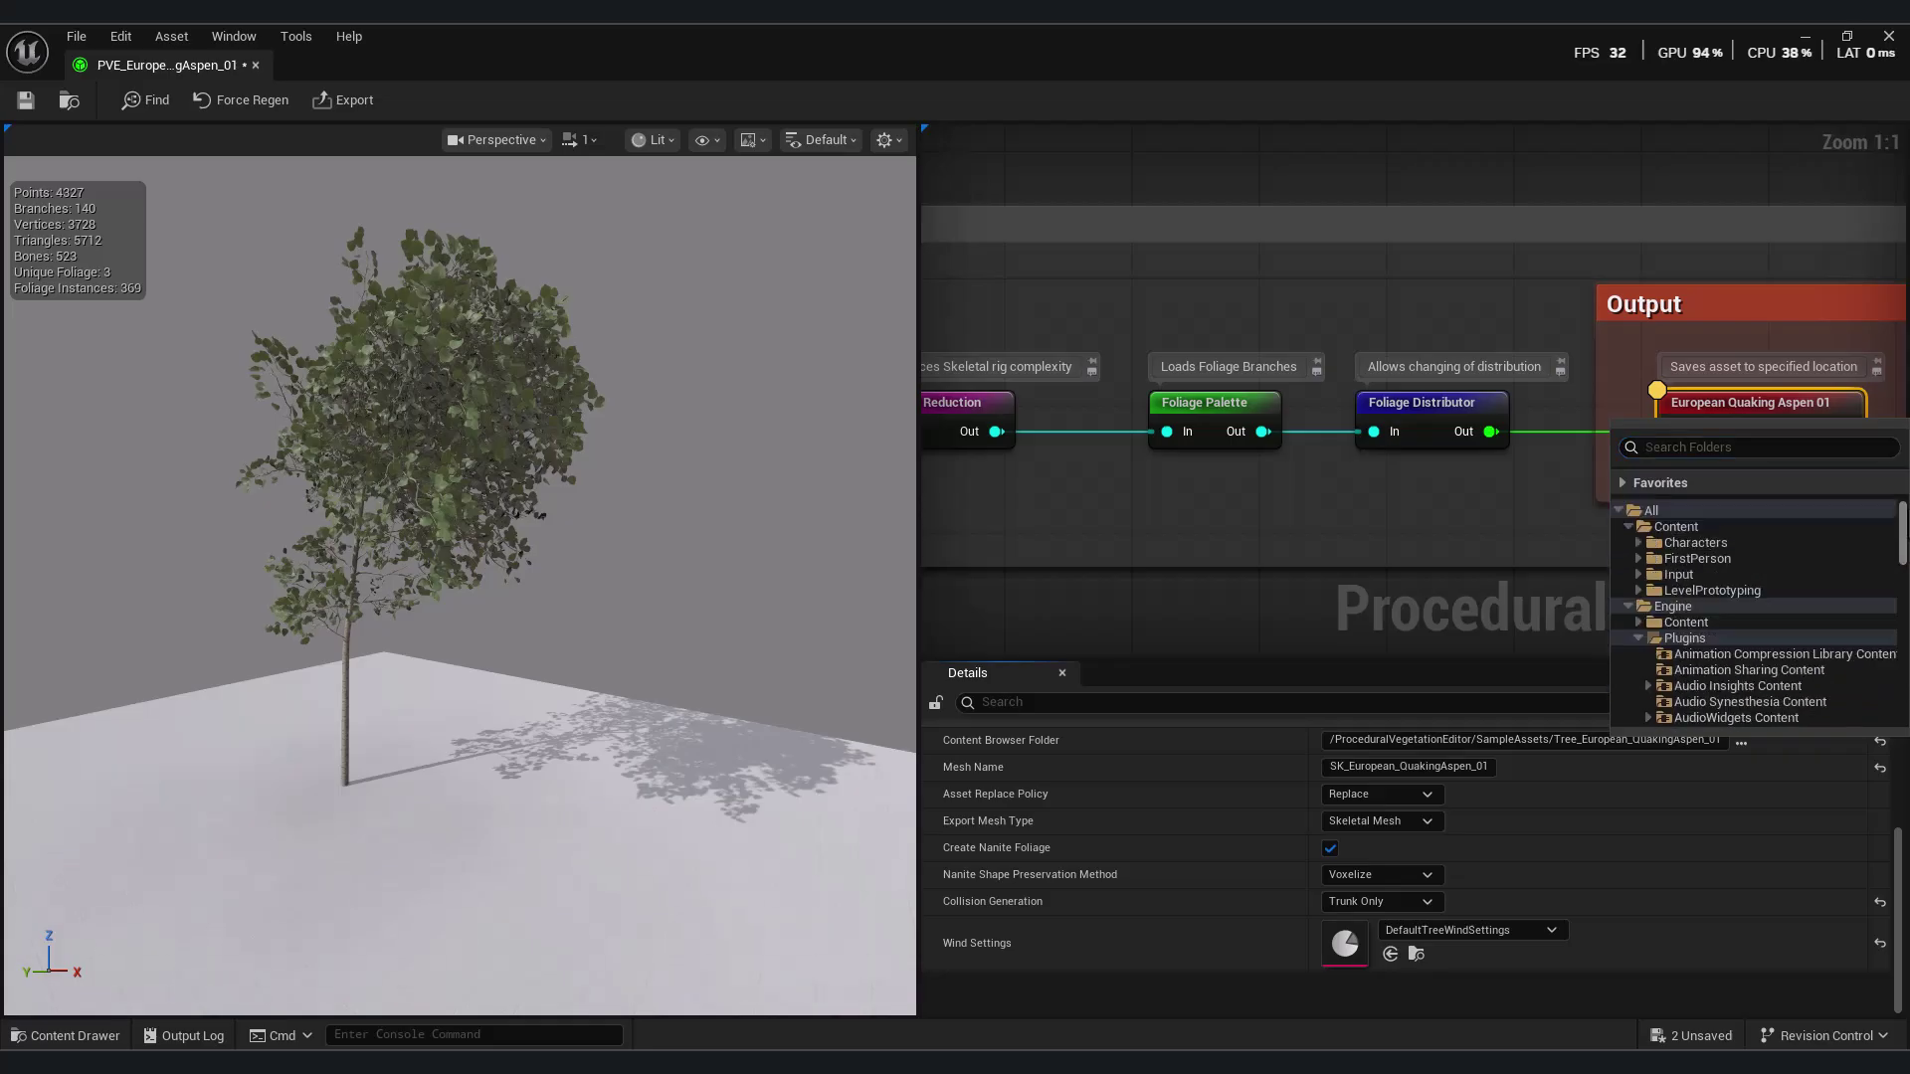
- Create a folder named Trees in the project's Content folder and open it
{"action": "left_click", "coordinate": [95, 1040]}
{"action": "left_click_drag", "start_coordinate": [318, 897], "coordinate": [316, 720]}
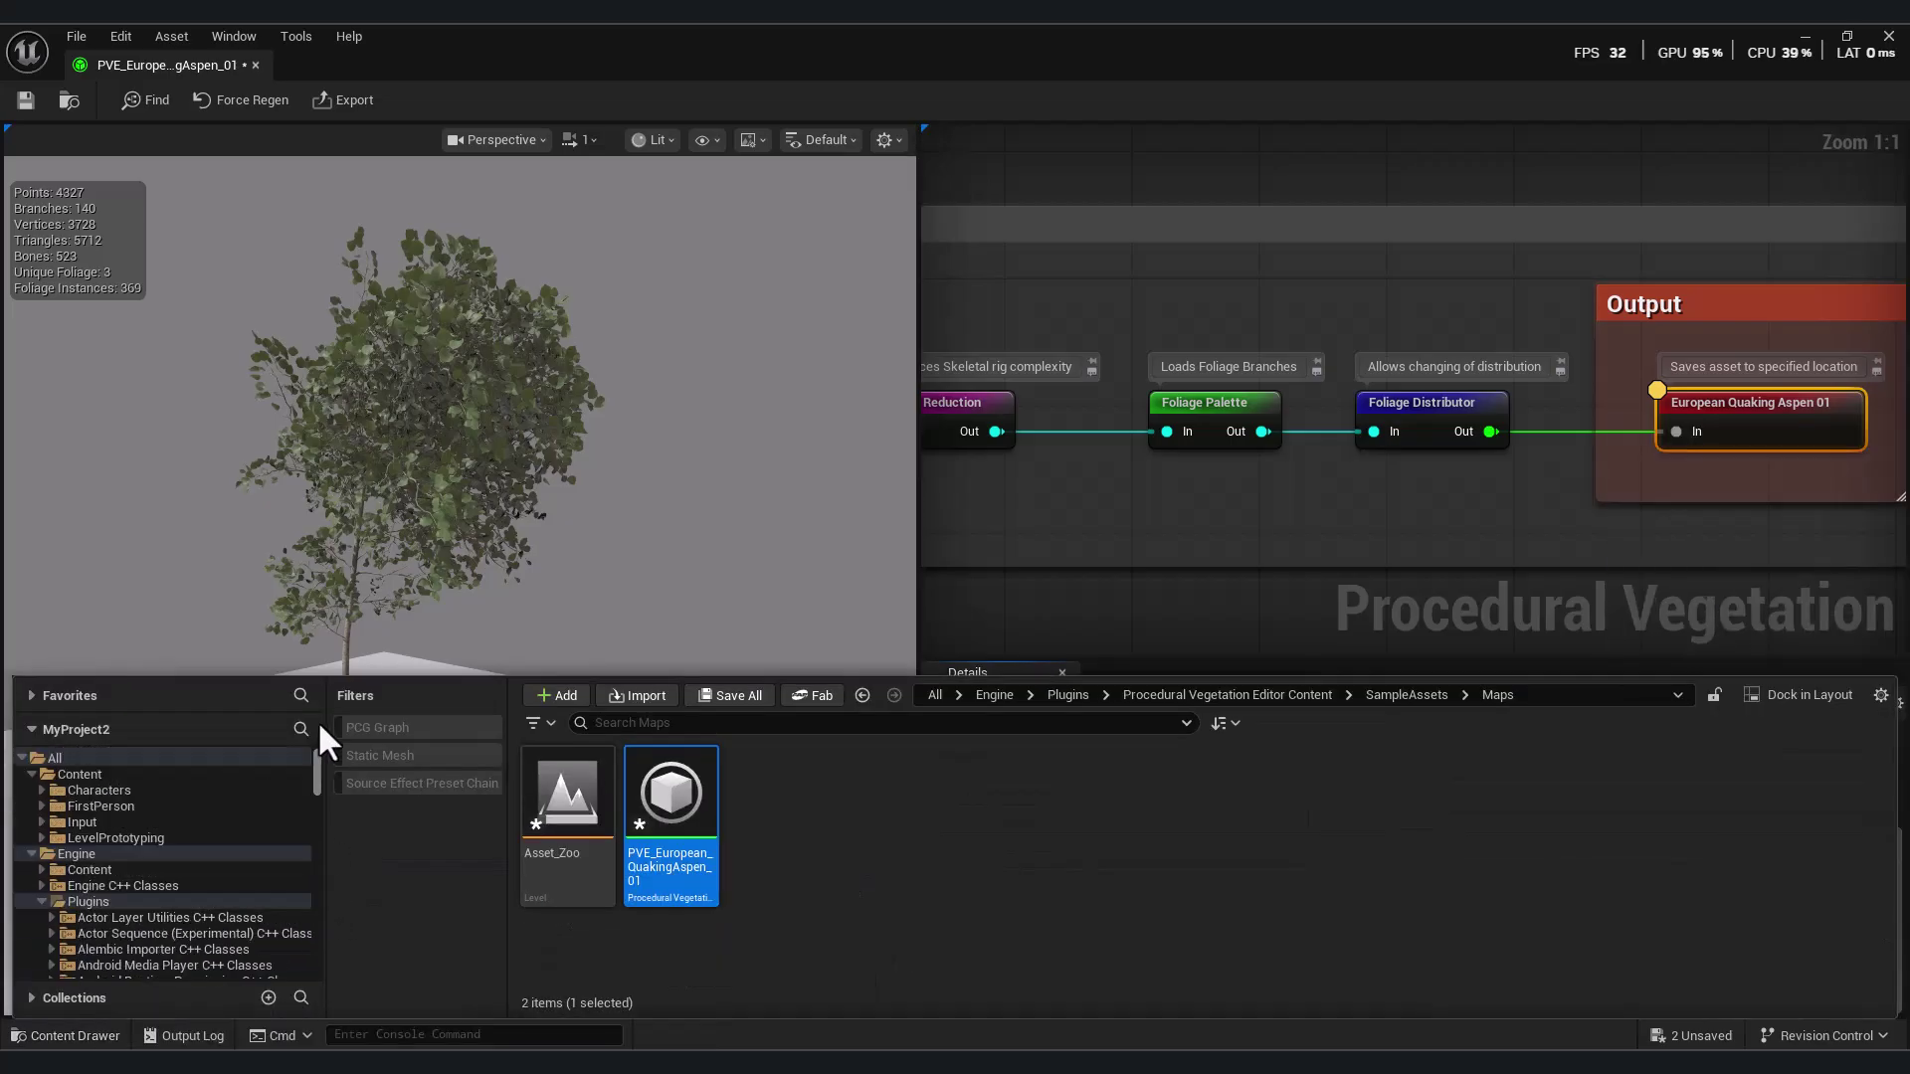
{"action": "left_click", "coordinate": [95, 774]}
{"action": "right_click", "coordinate": [1184, 893]}
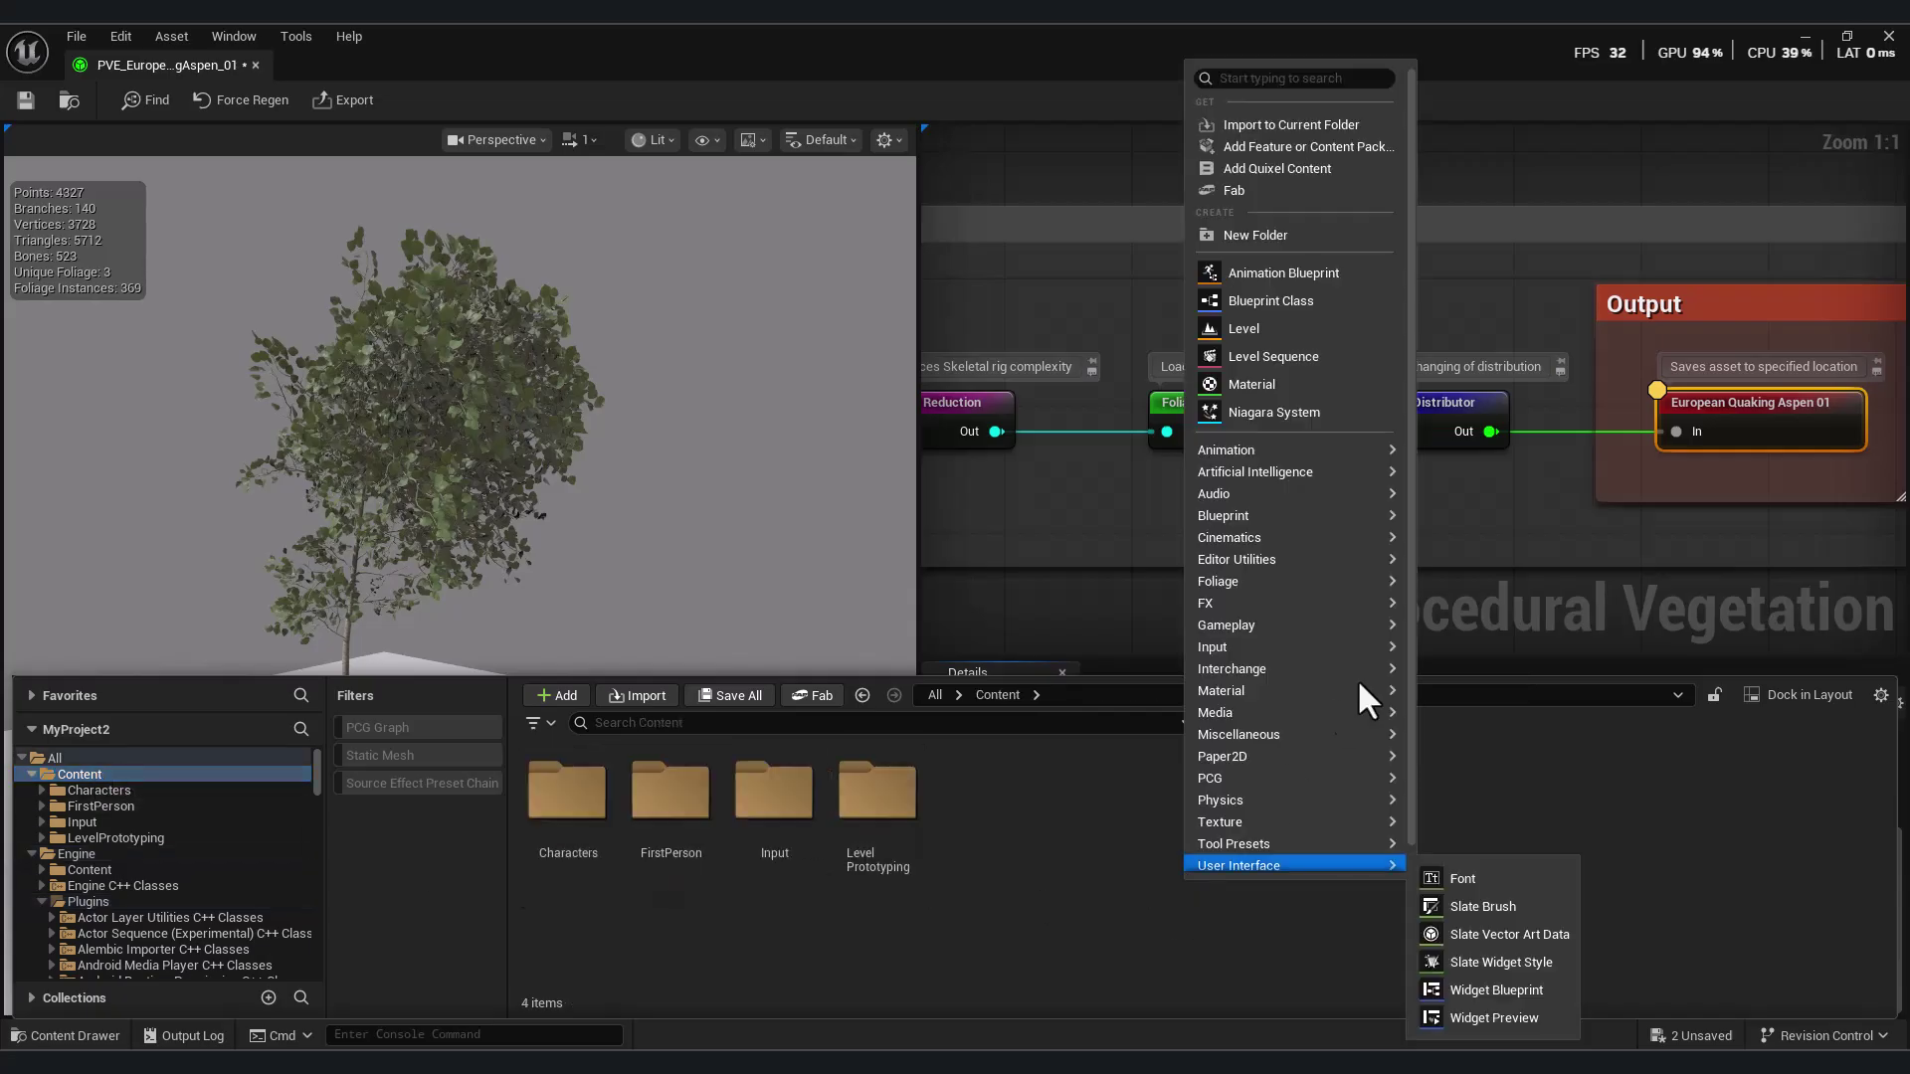
{"action": "left_click", "coordinate": [1299, 237]}
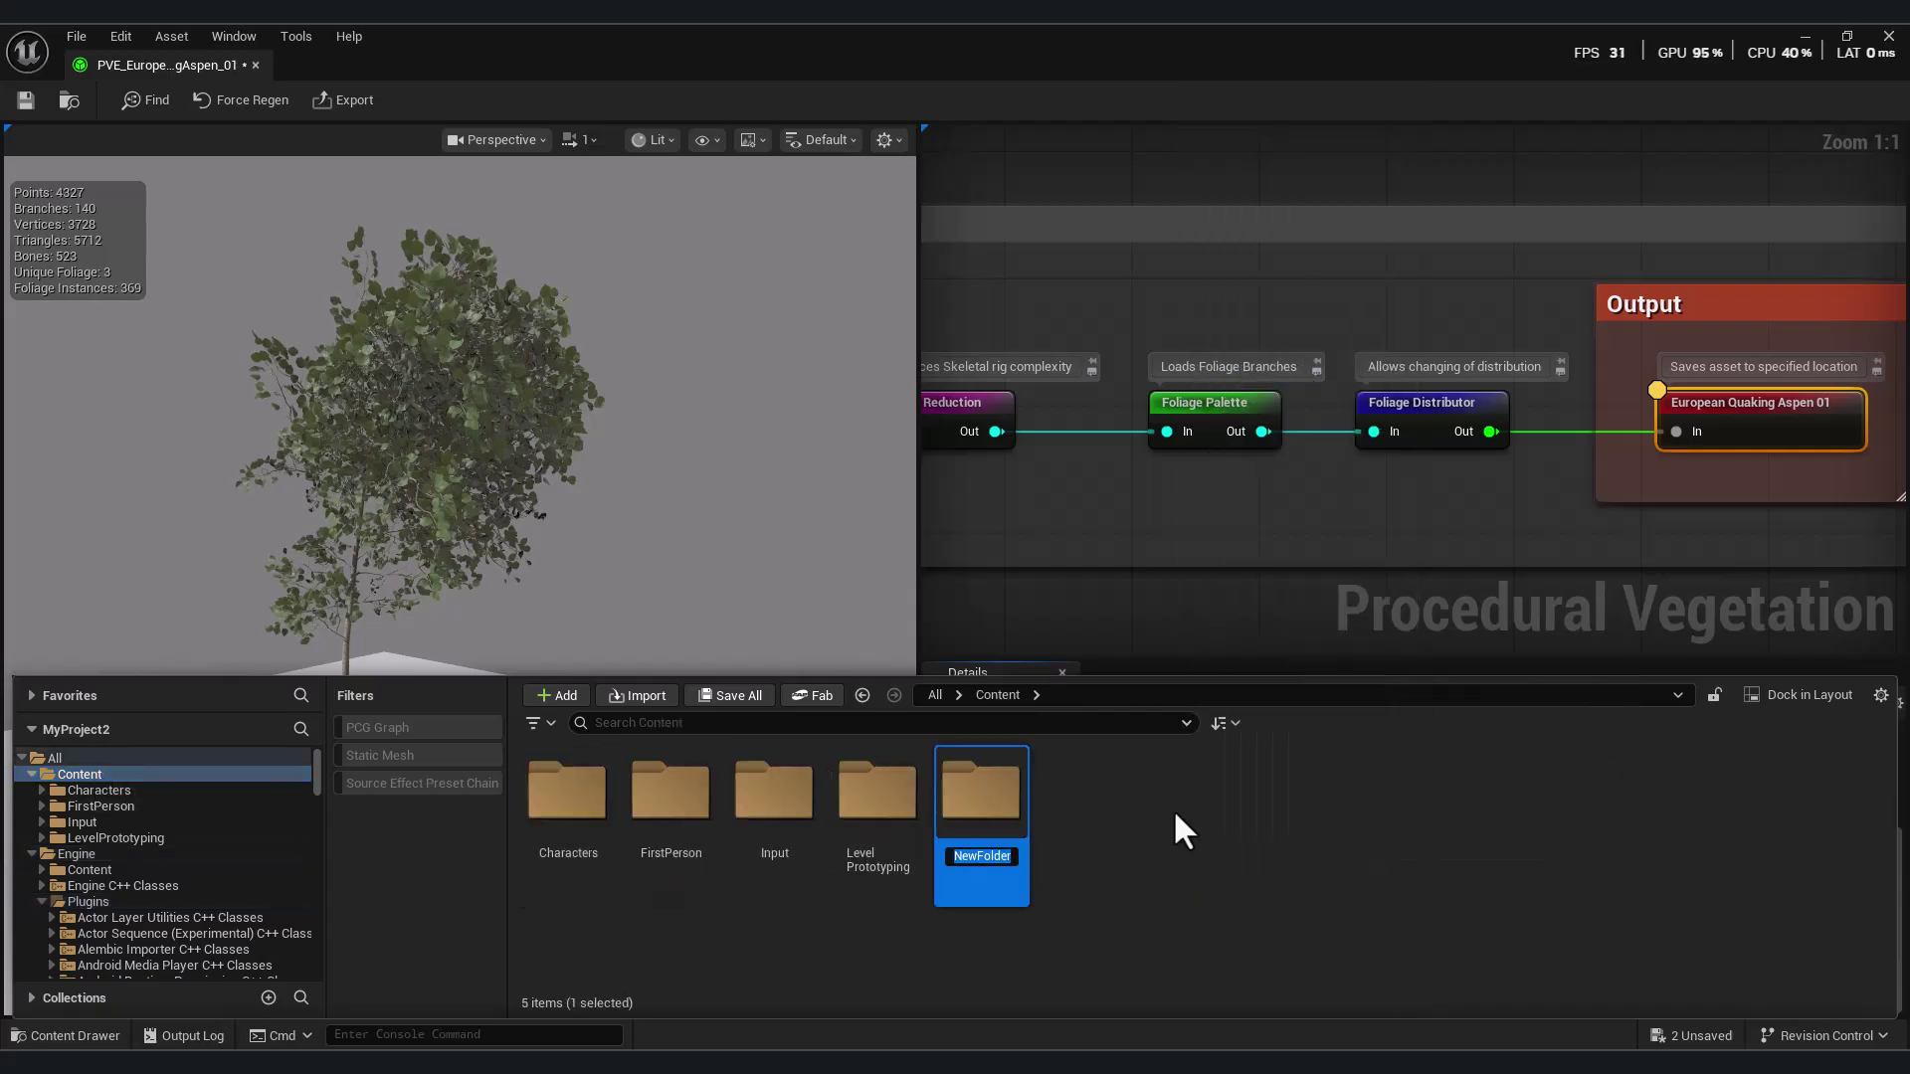
{"action": "type", "text": "Trees"}
{"action": "key", "text": "Return"}
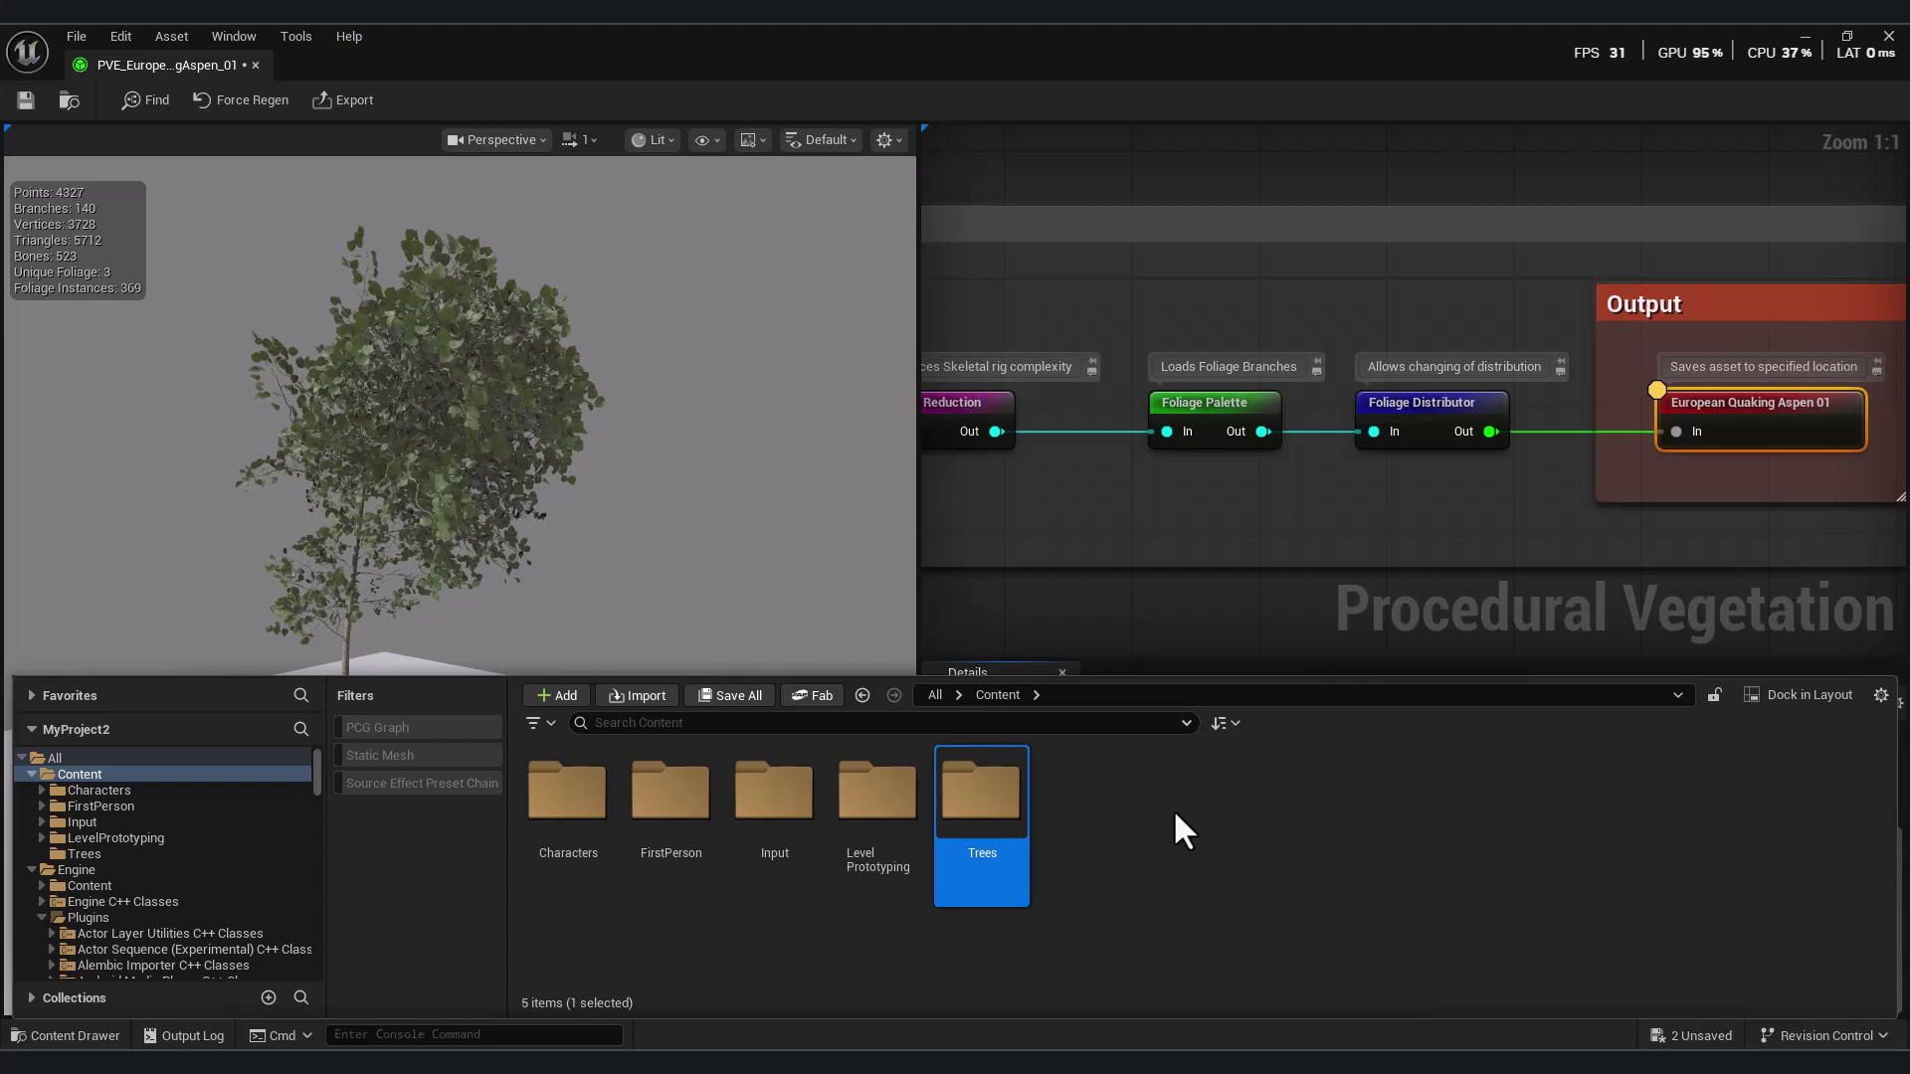
{"action": "double_click", "coordinate": [1005, 803]}
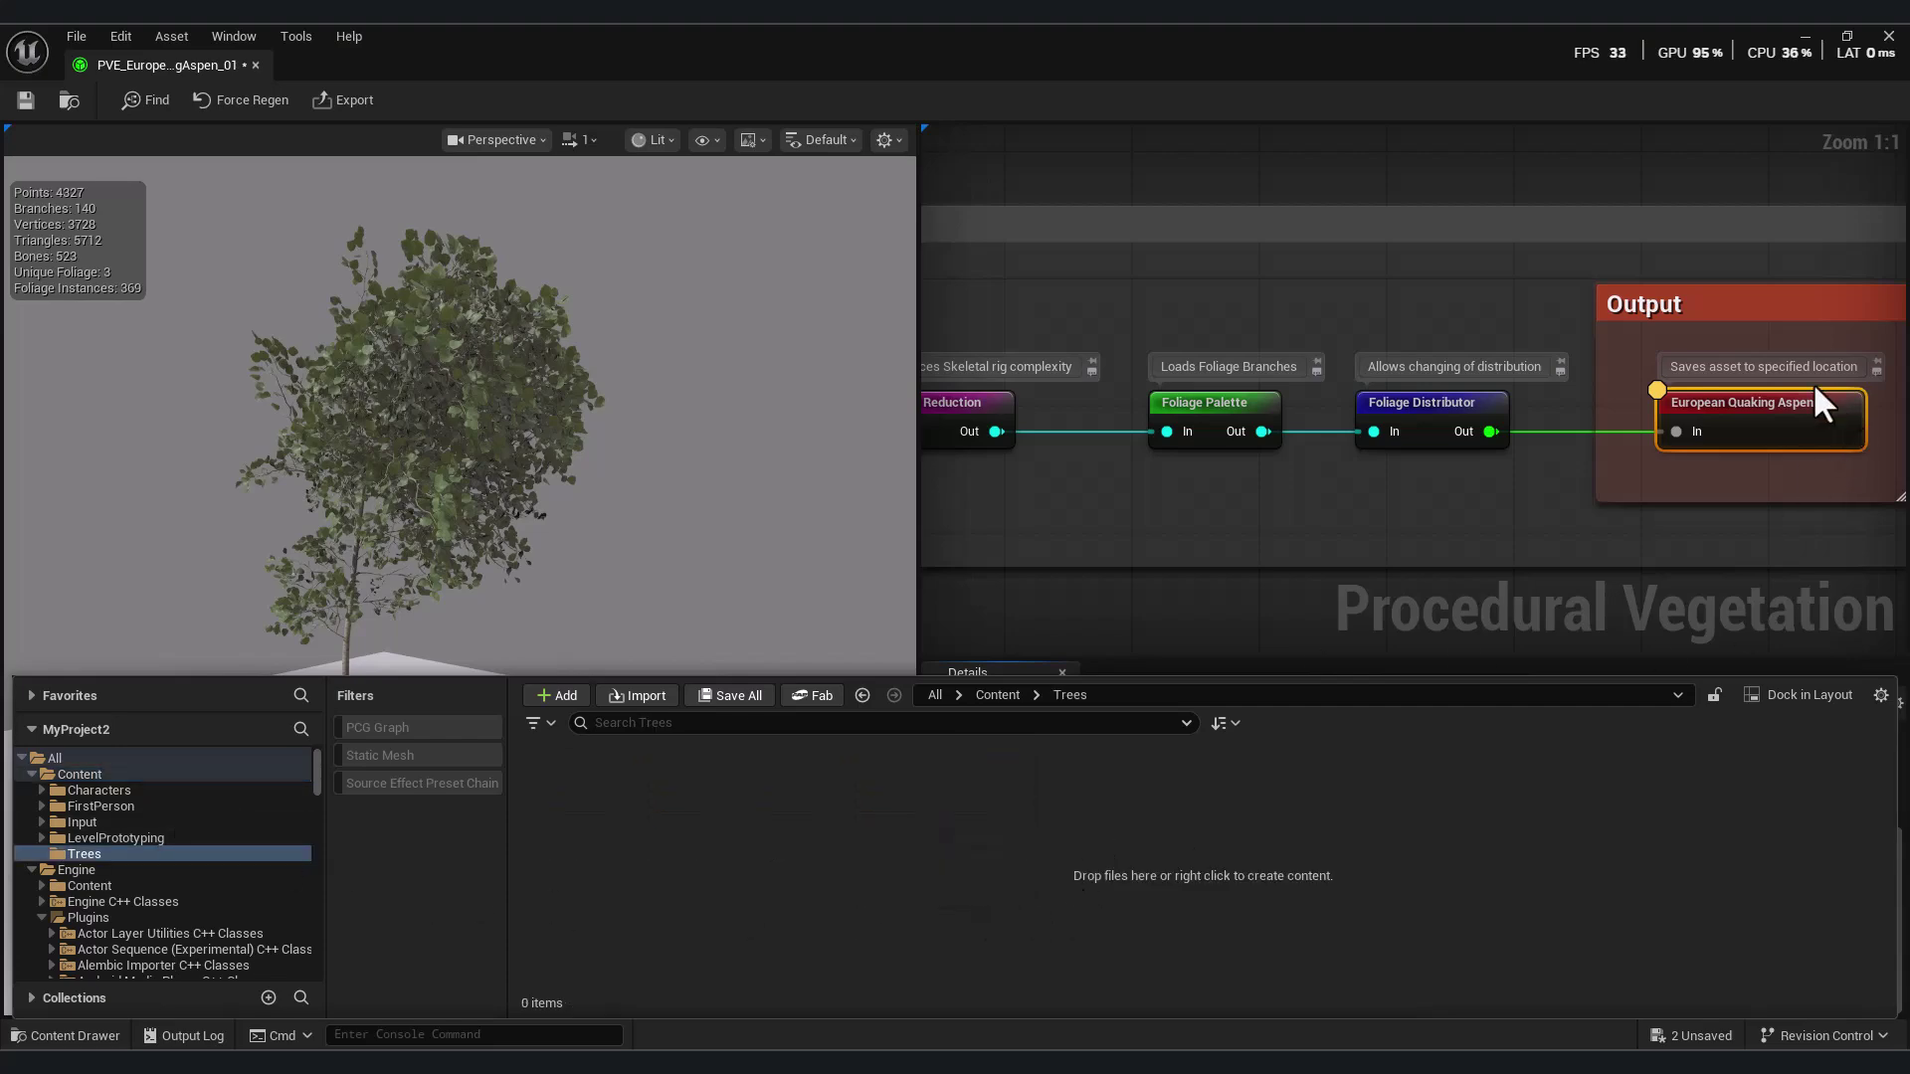
- Set the European Quaking Aspen 01 output node's Content Browser Folder to /Game/Trees
{"action": "left_click", "coordinate": [1765, 396]}
{"action": "left_click", "coordinate": [1738, 742]}
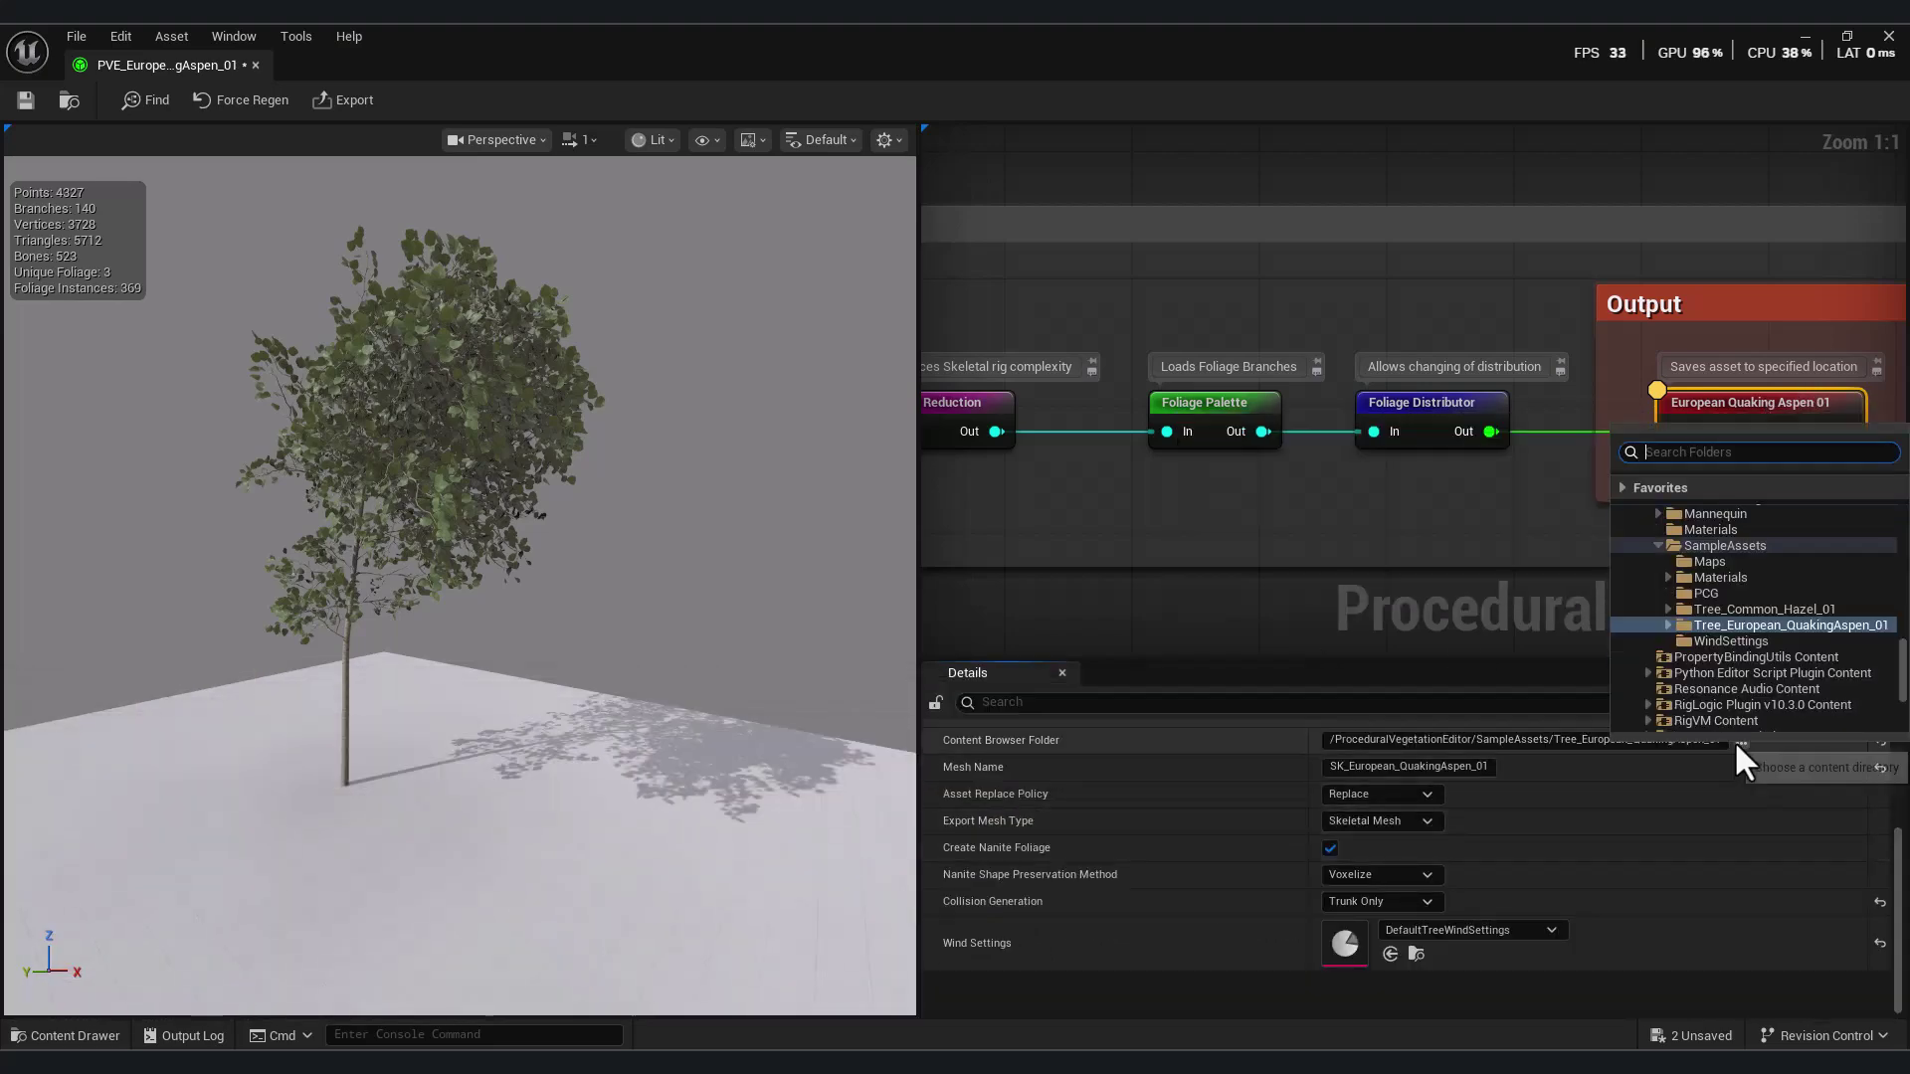
{"action": "left_click_drag", "start_coordinate": [1901, 679], "coordinate": [1901, 662]}
{"action": "scroll", "coordinate": [1902, 661], "scroll_direction": "up", "scroll_amount": 5}
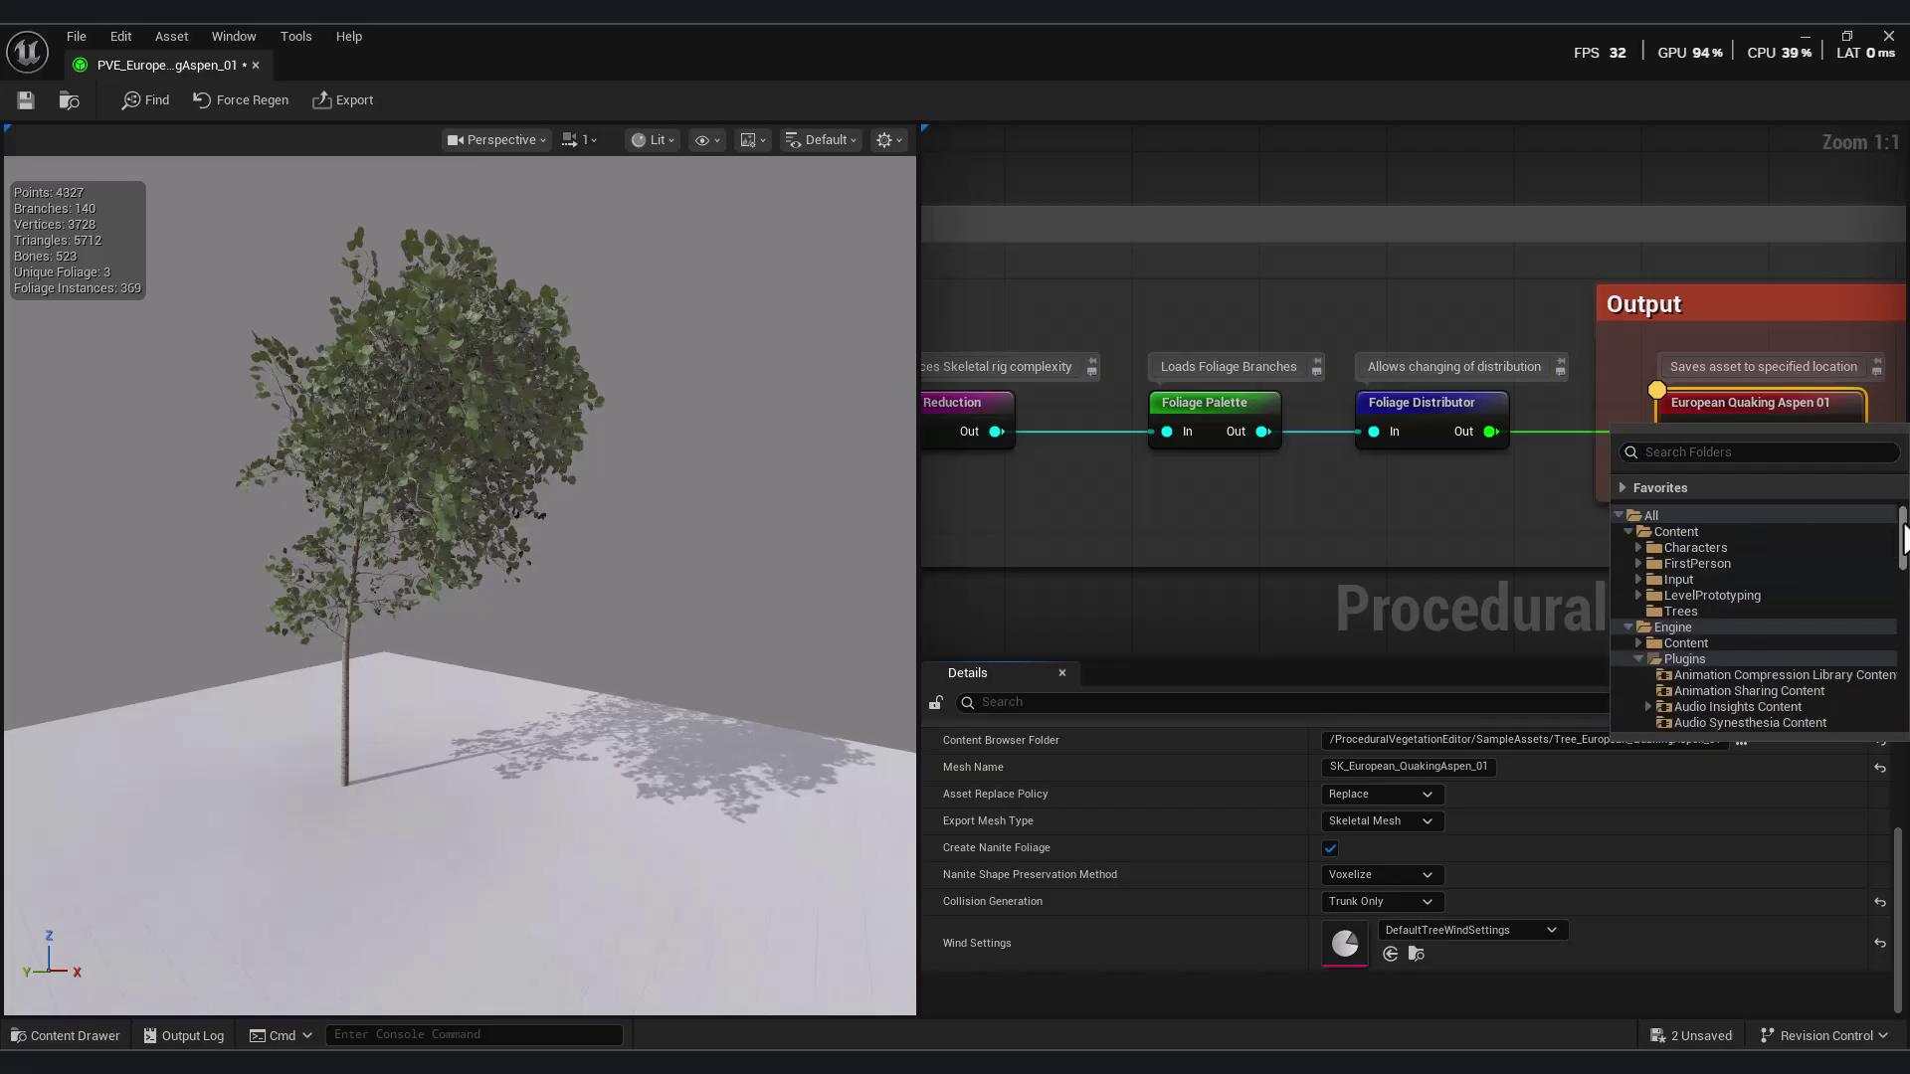
{"action": "left_click", "coordinate": [1691, 533]}
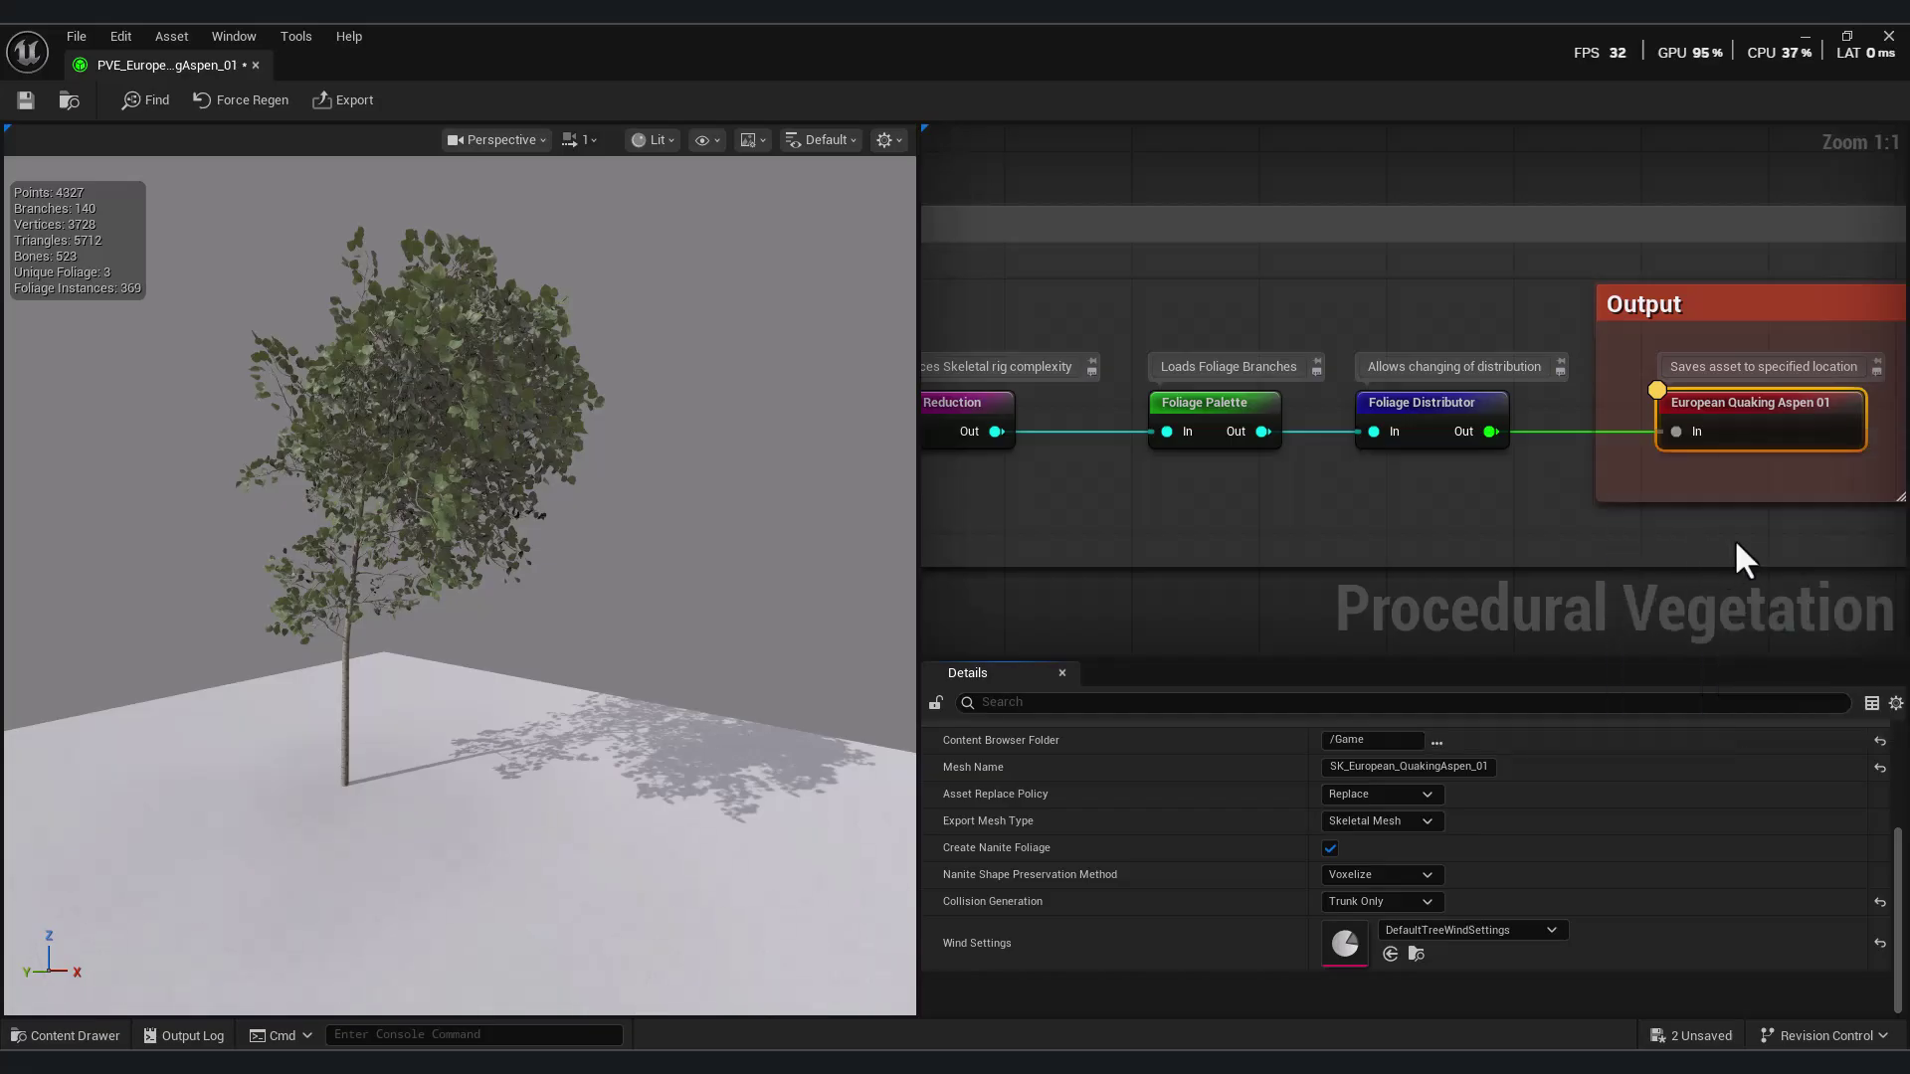
{"action": "left_click", "coordinate": [1437, 742]}
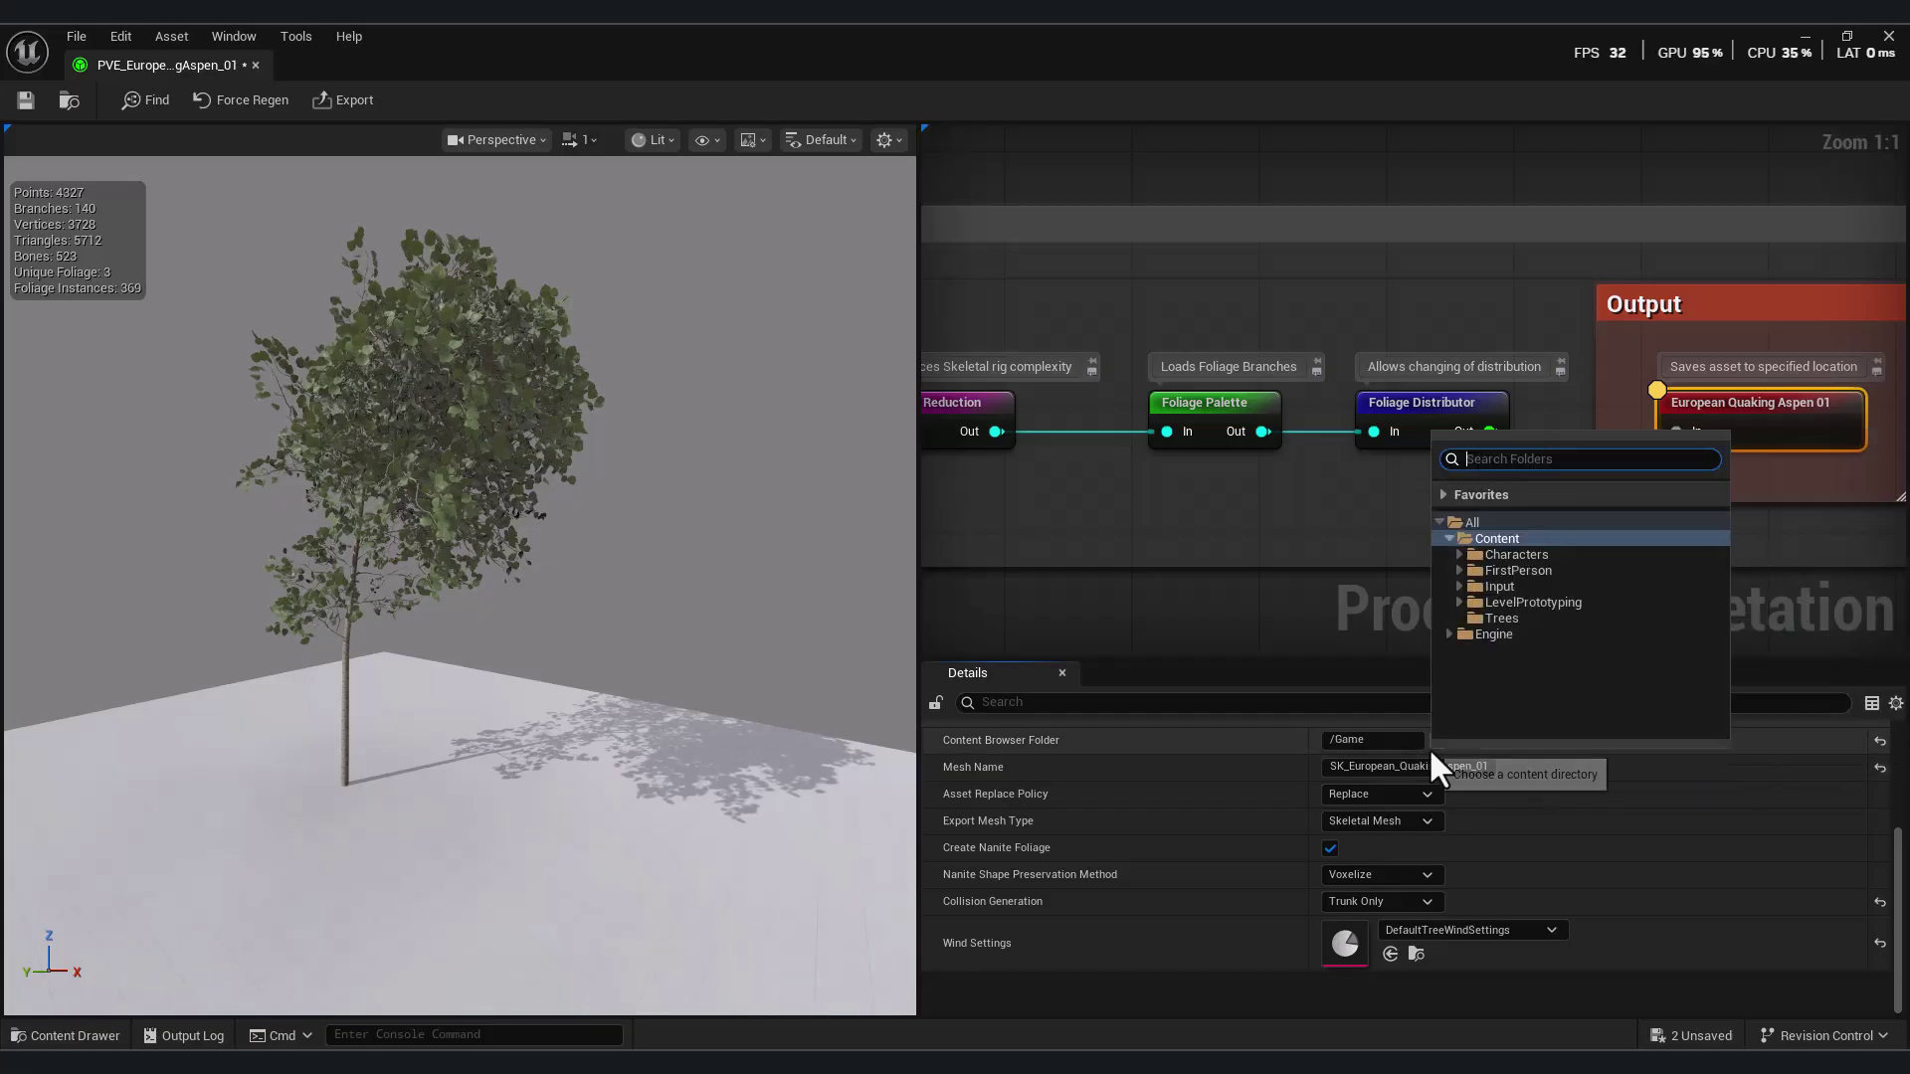
{"action": "left_click", "coordinate": [1498, 617]}
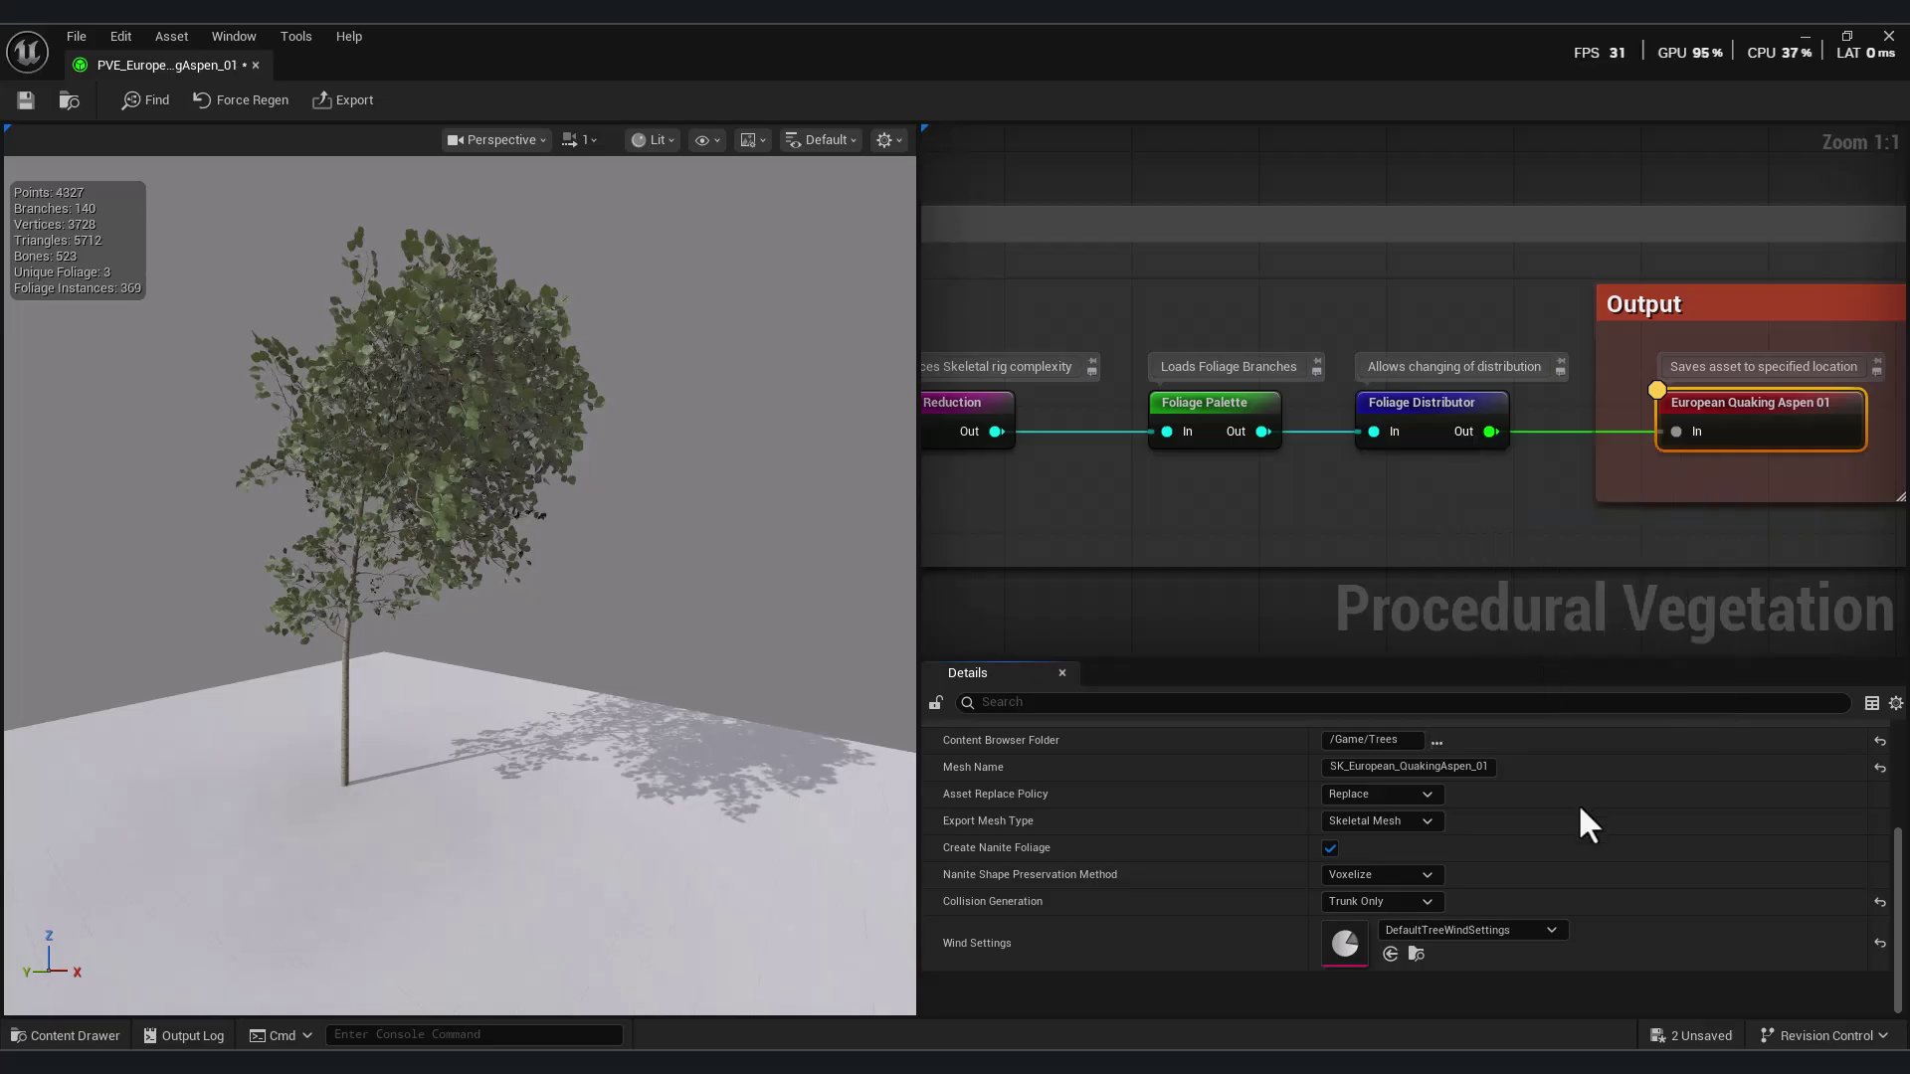
- Name the exported mesh Tree1 and keep its Export Mesh Type as Skeletal Mesh
{"action": "left_click", "coordinate": [1480, 768]}
{"action": "type", "text": "Tree1"}
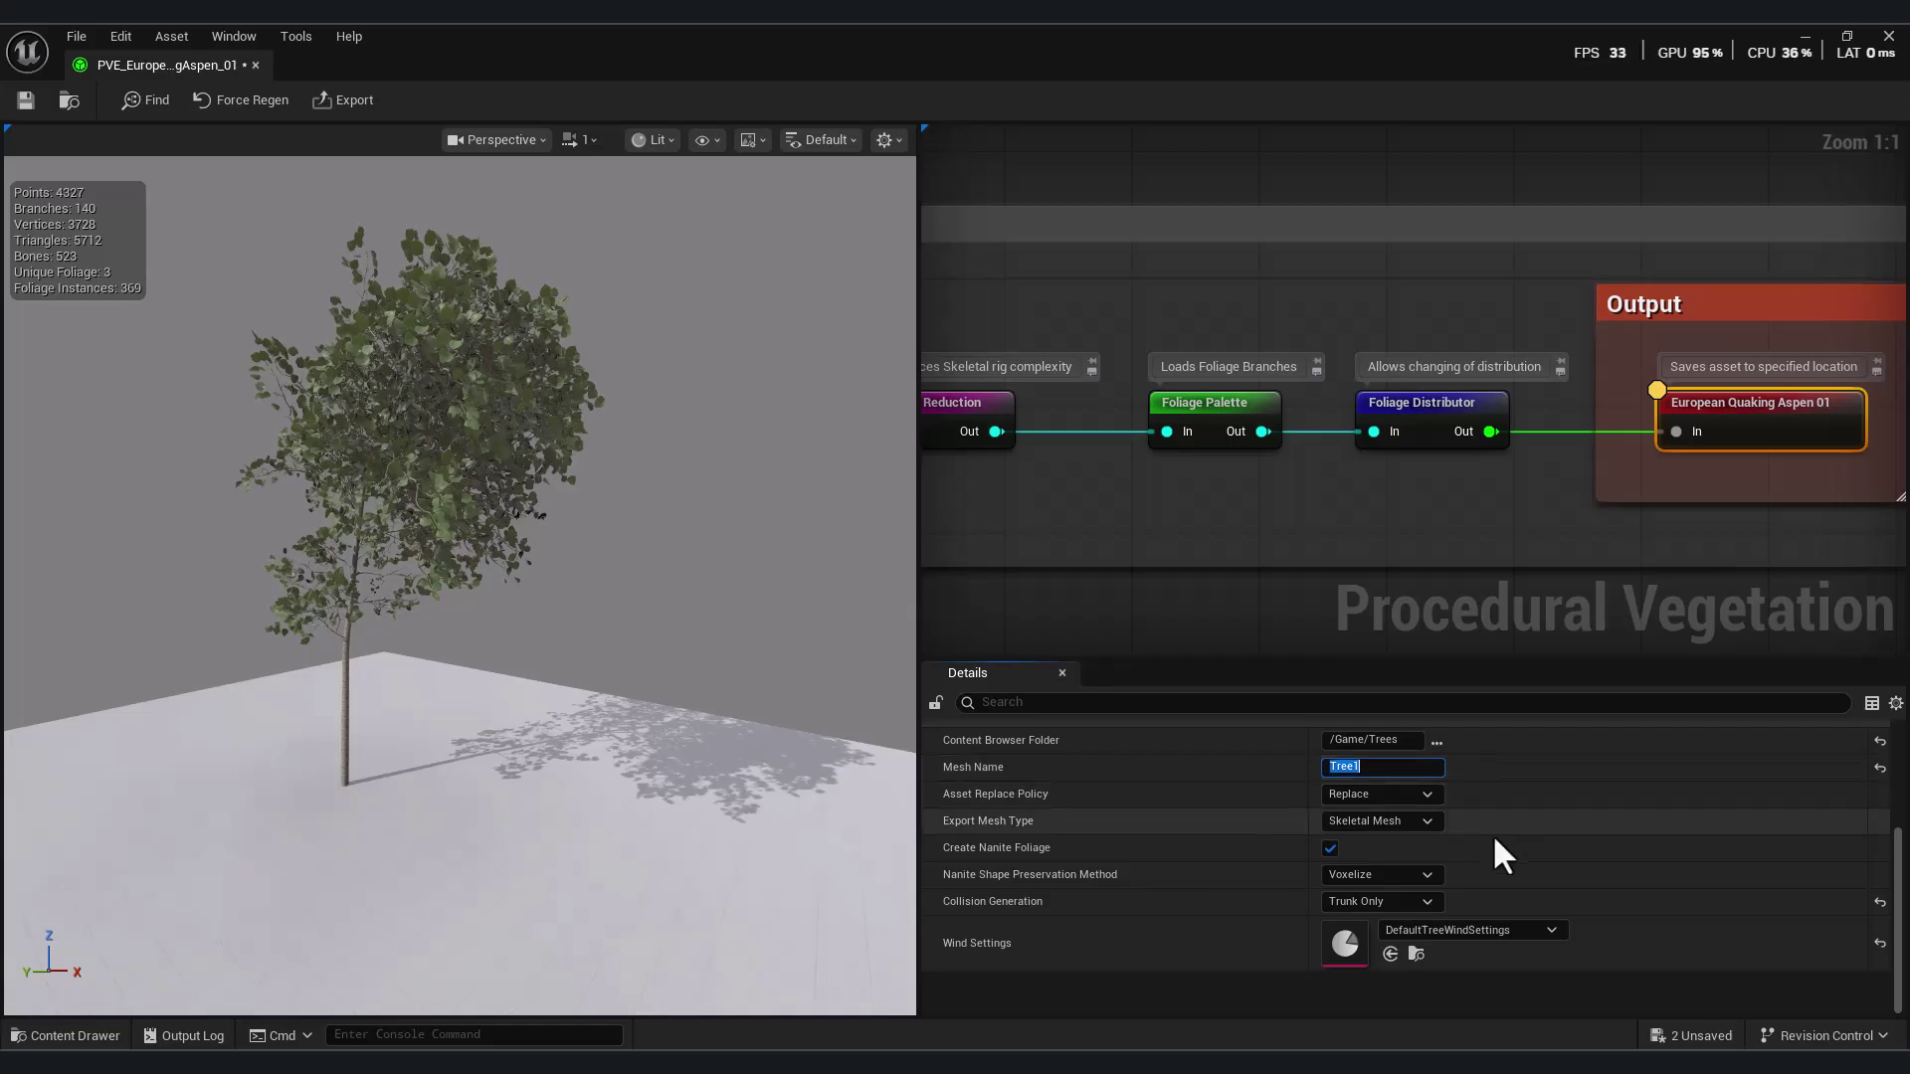
{"action": "left_click", "coordinate": [1415, 803]}
{"action": "left_click", "coordinate": [1402, 818]}
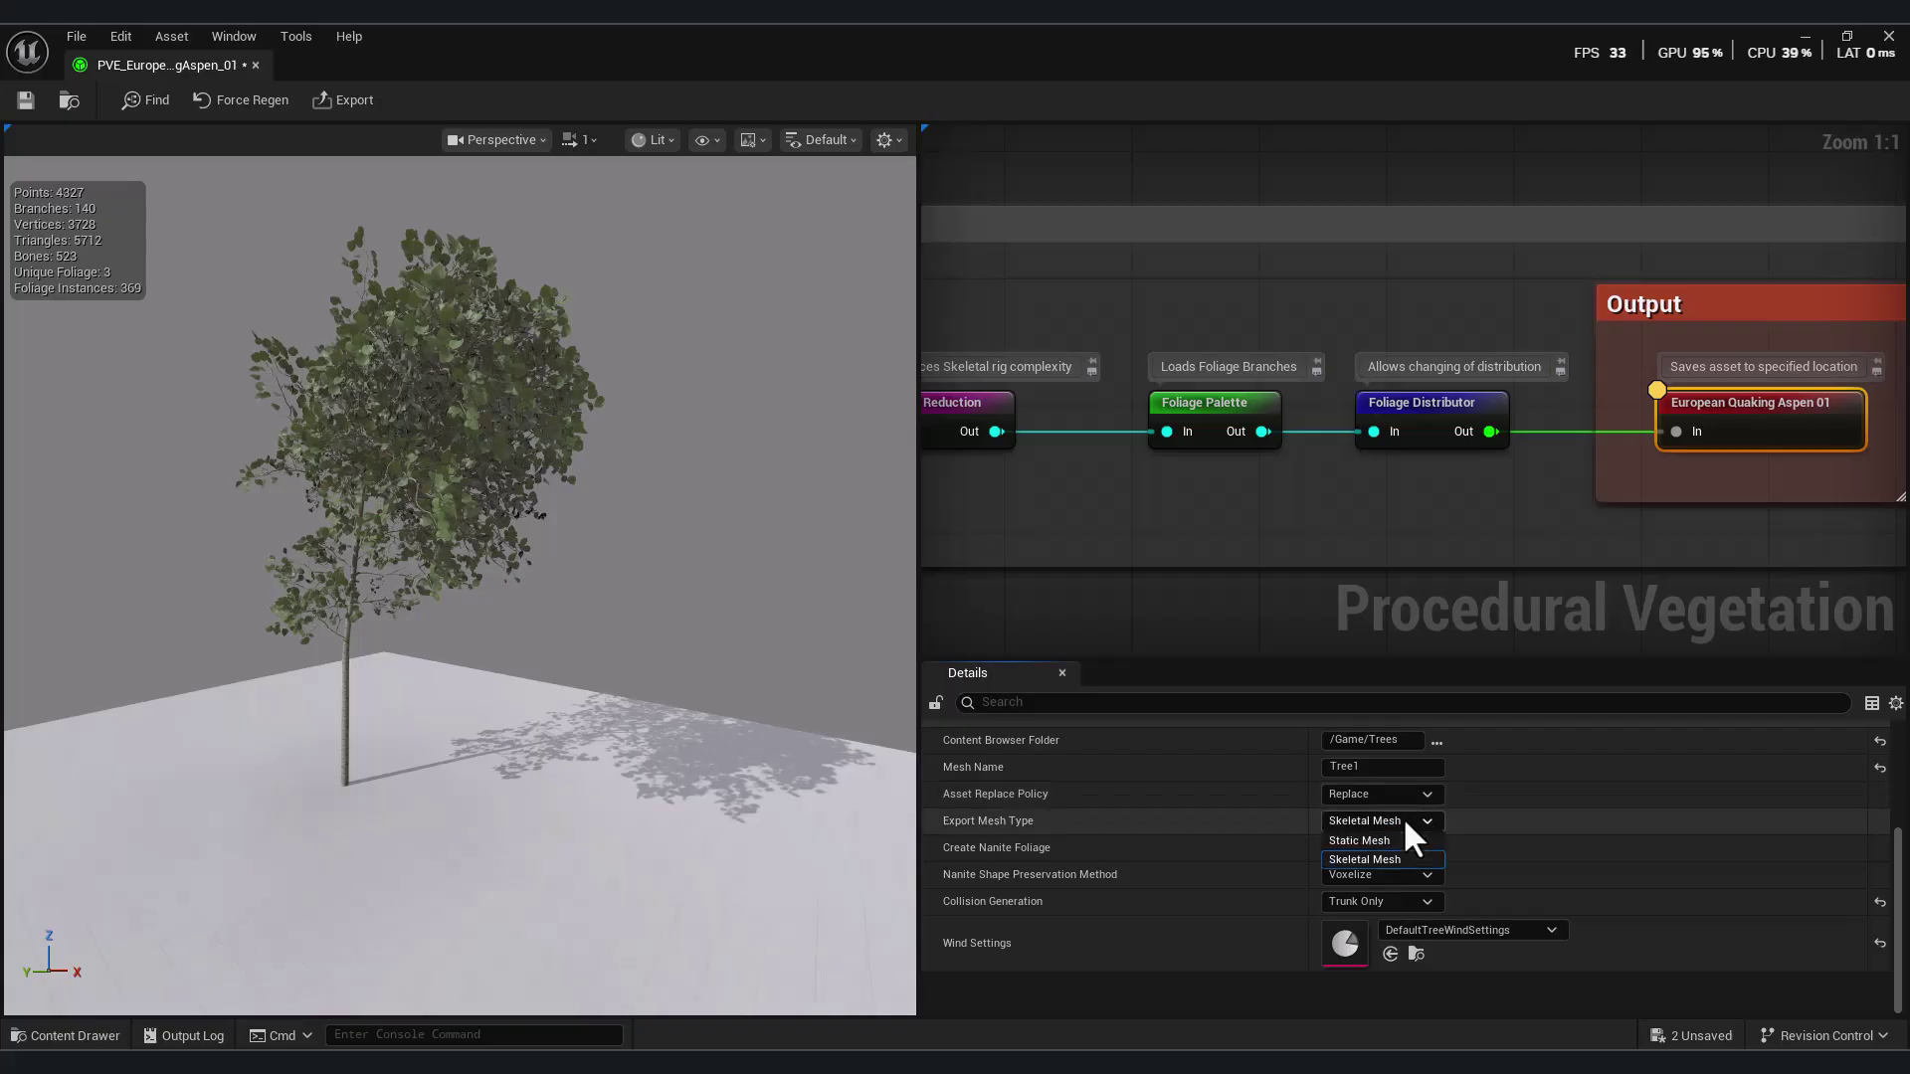
{"action": "left_click", "coordinate": [1586, 853]}
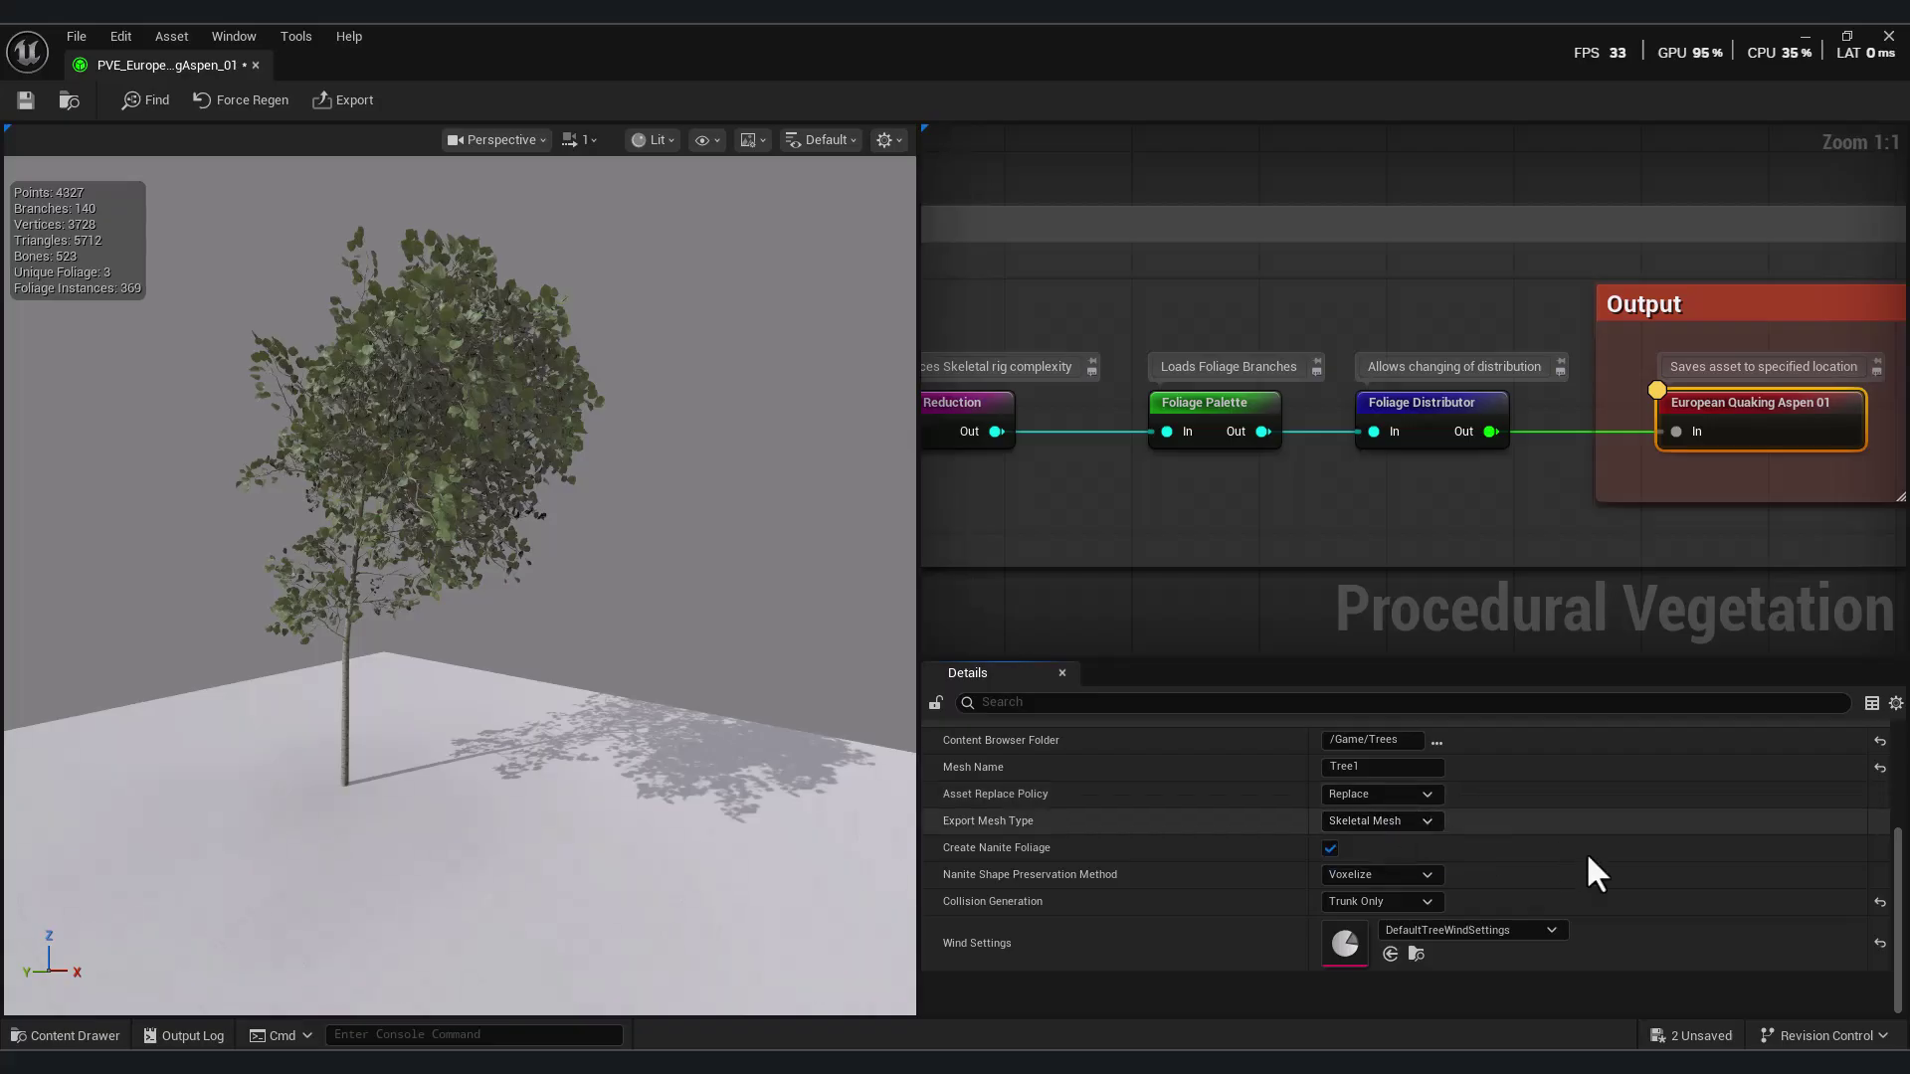
- Review the Nanite Shape Preservation Method and Collision Generation options, keeping Voxelize and Trunk Only
{"action": "left_click", "coordinate": [1385, 875]}
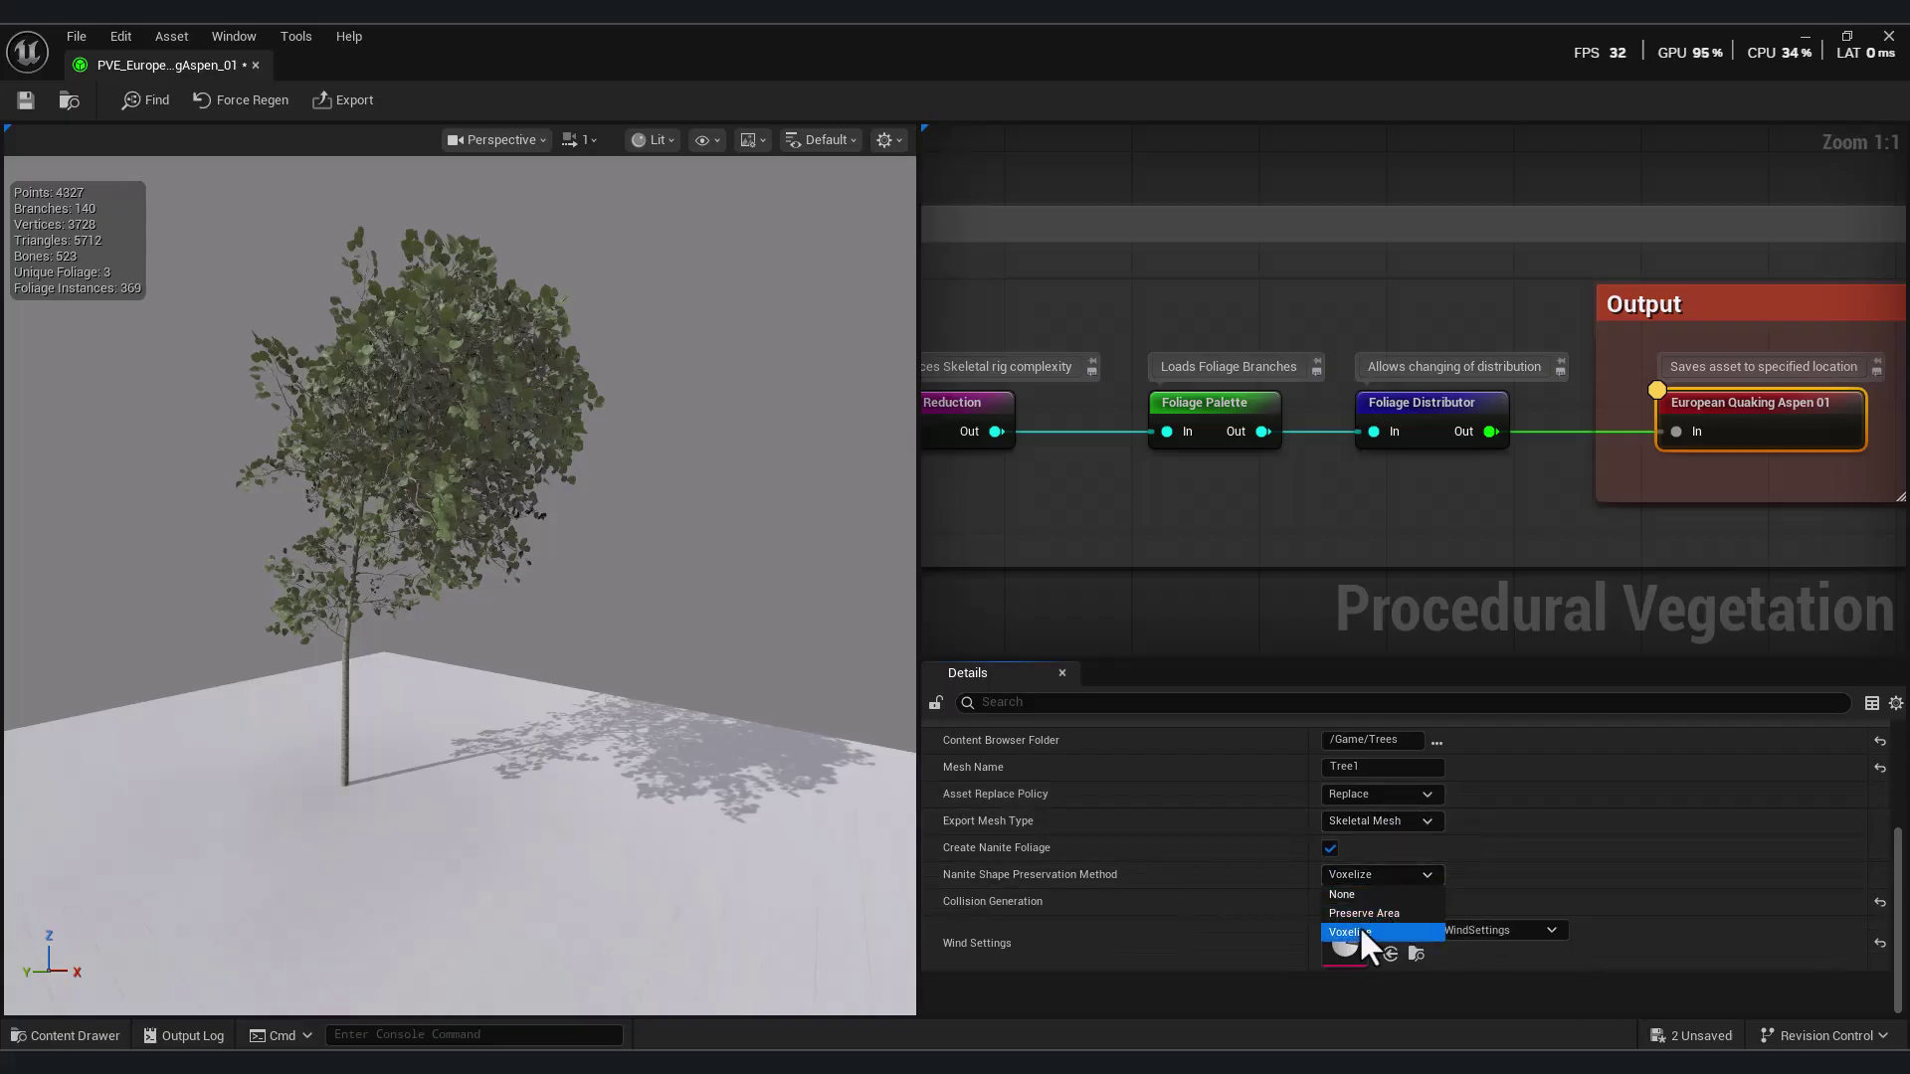
{"action": "right_click_drag", "start_coordinate": [546, 683], "coordinate": [609, 700]}
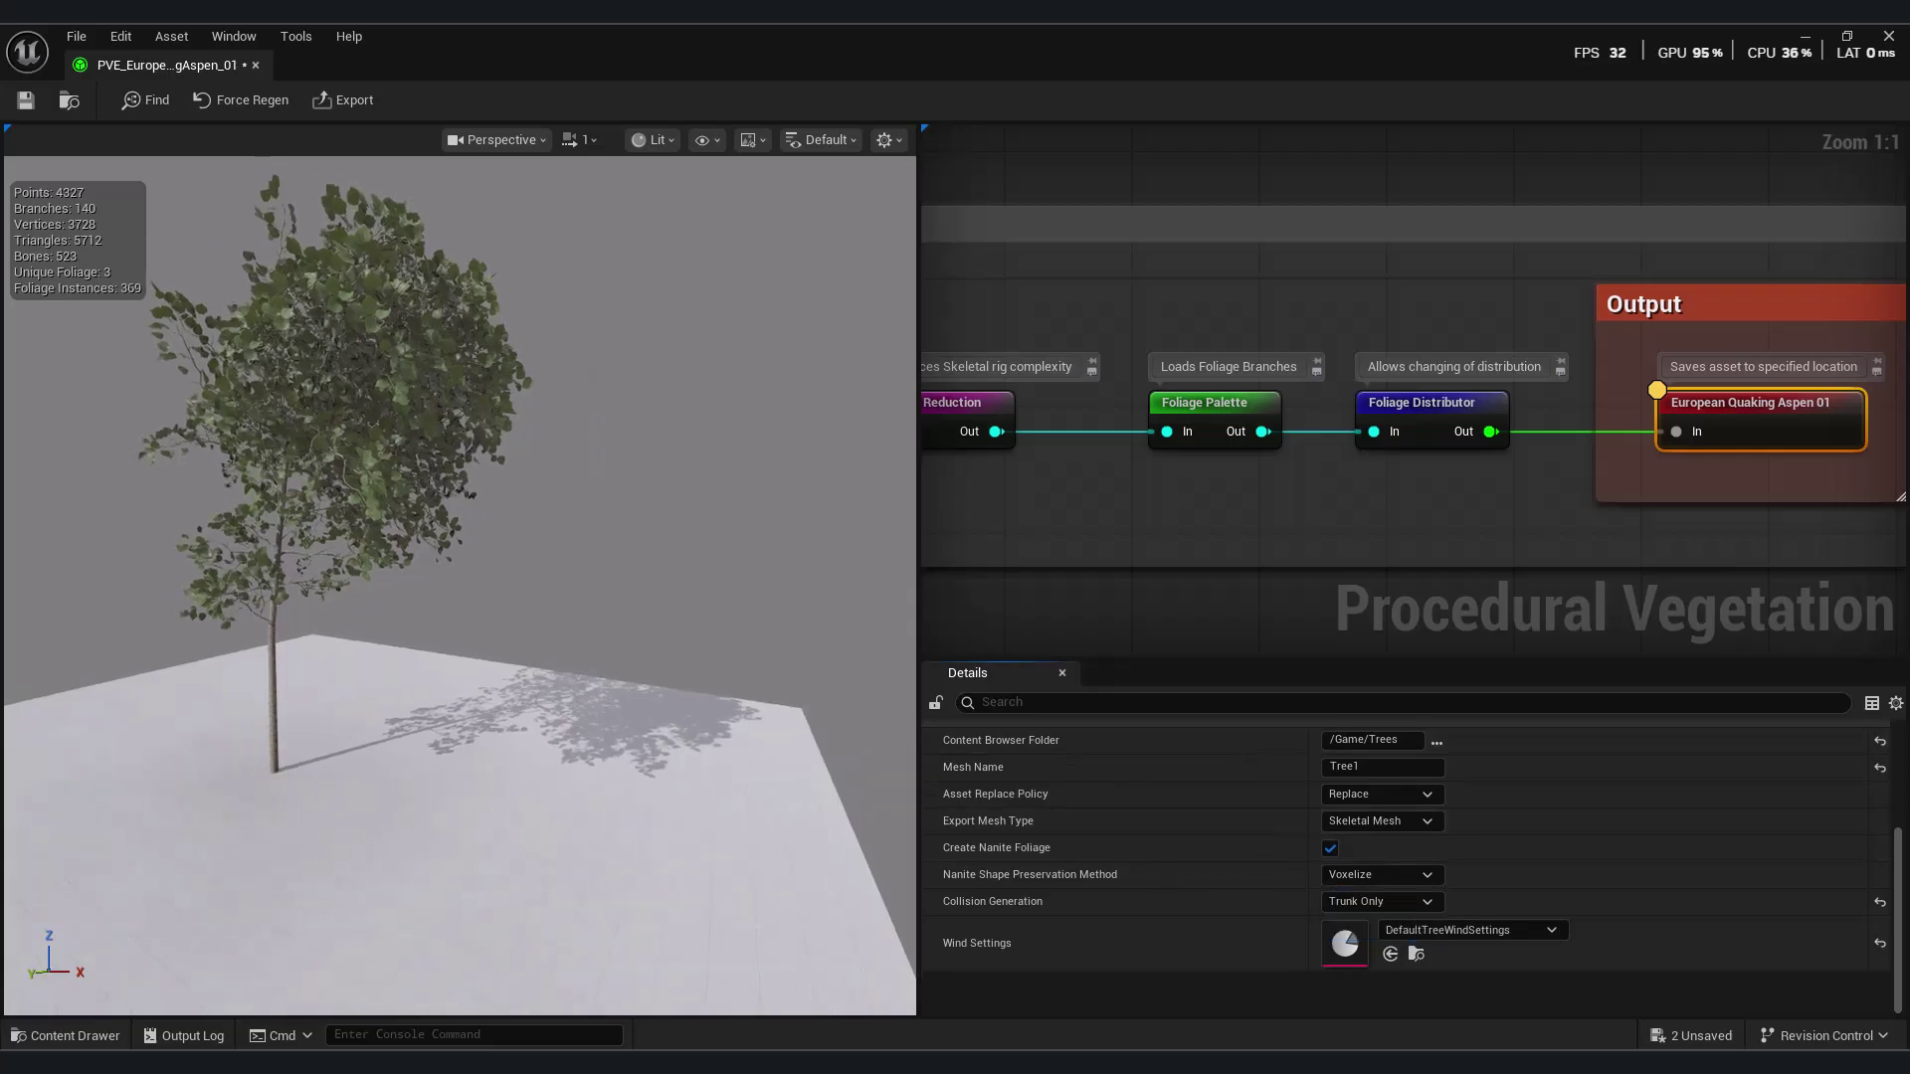
{"action": "right_click_drag", "start_coordinate": [517, 604], "coordinate": [467, 624]}
{"action": "left_click_drag", "start_coordinate": [441, 694], "coordinate": [443, 676]}
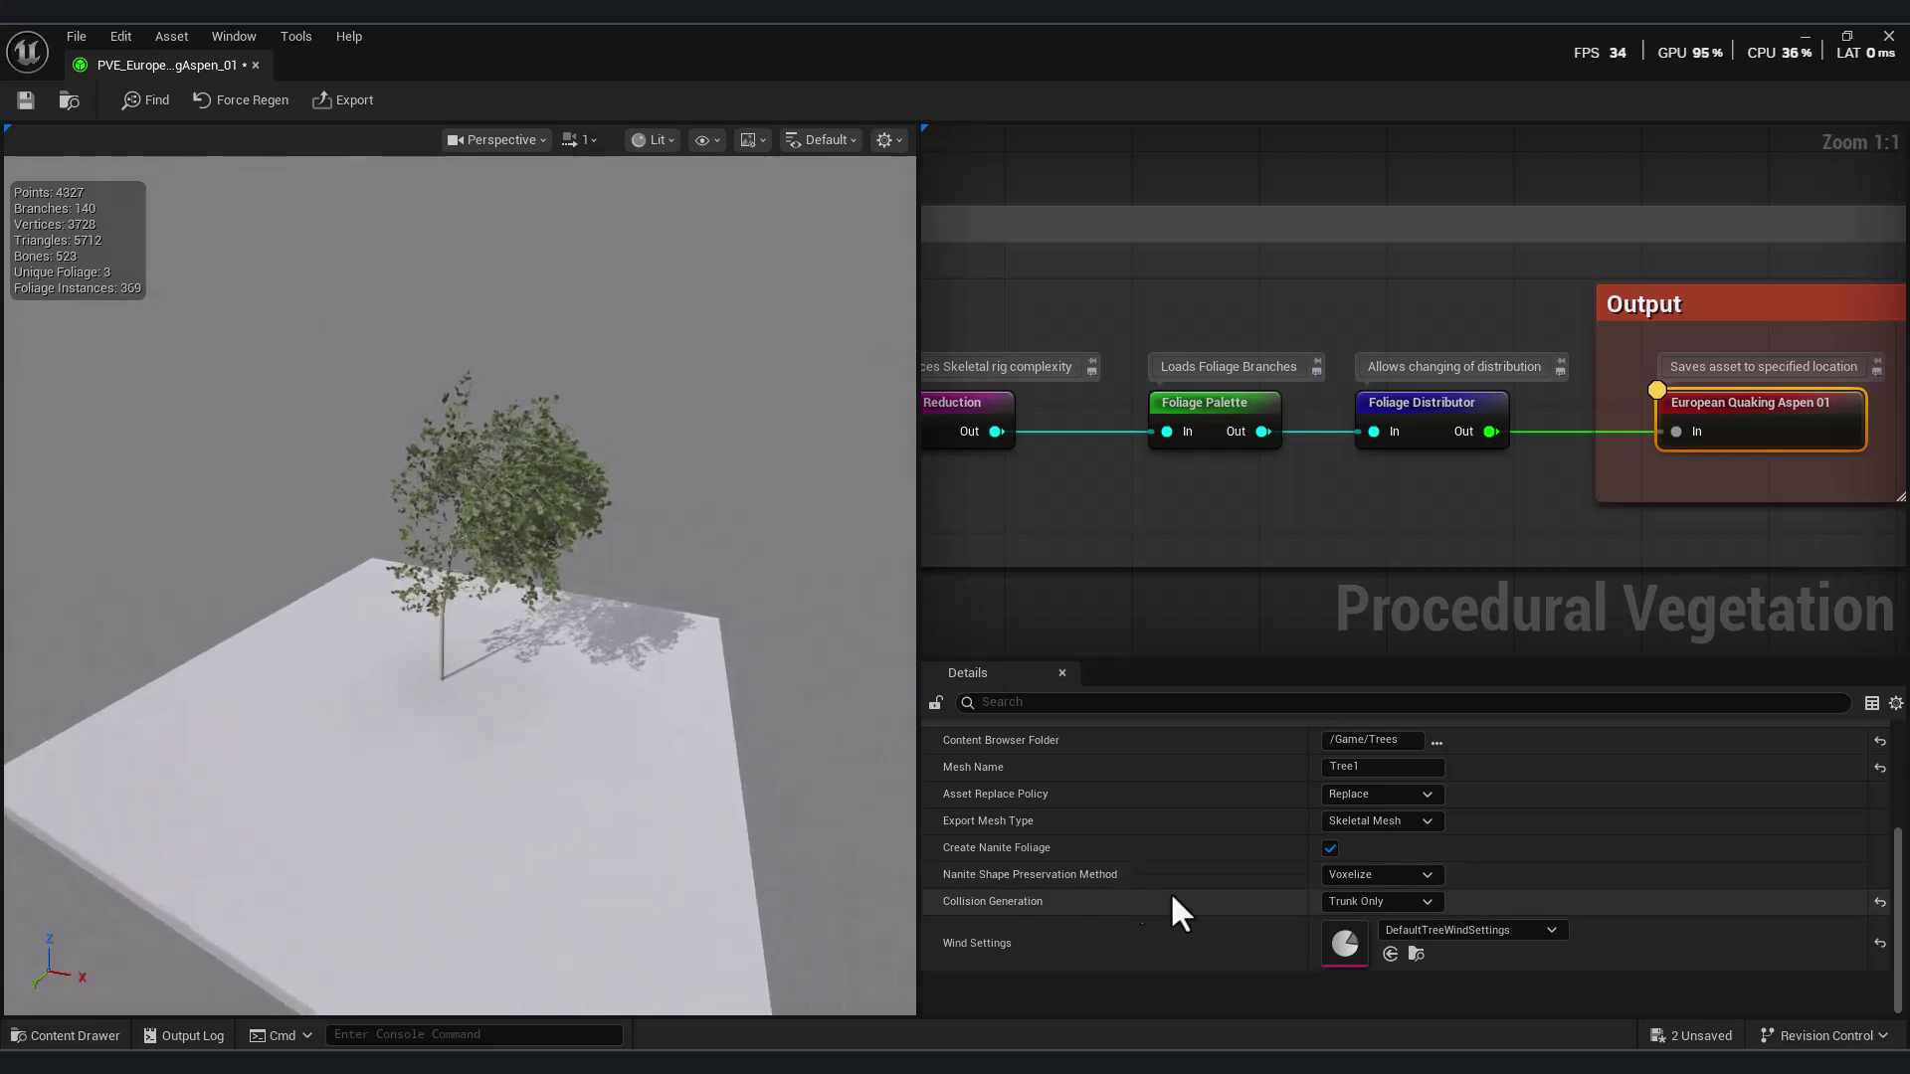
{"action": "left_click", "coordinate": [1375, 900]}
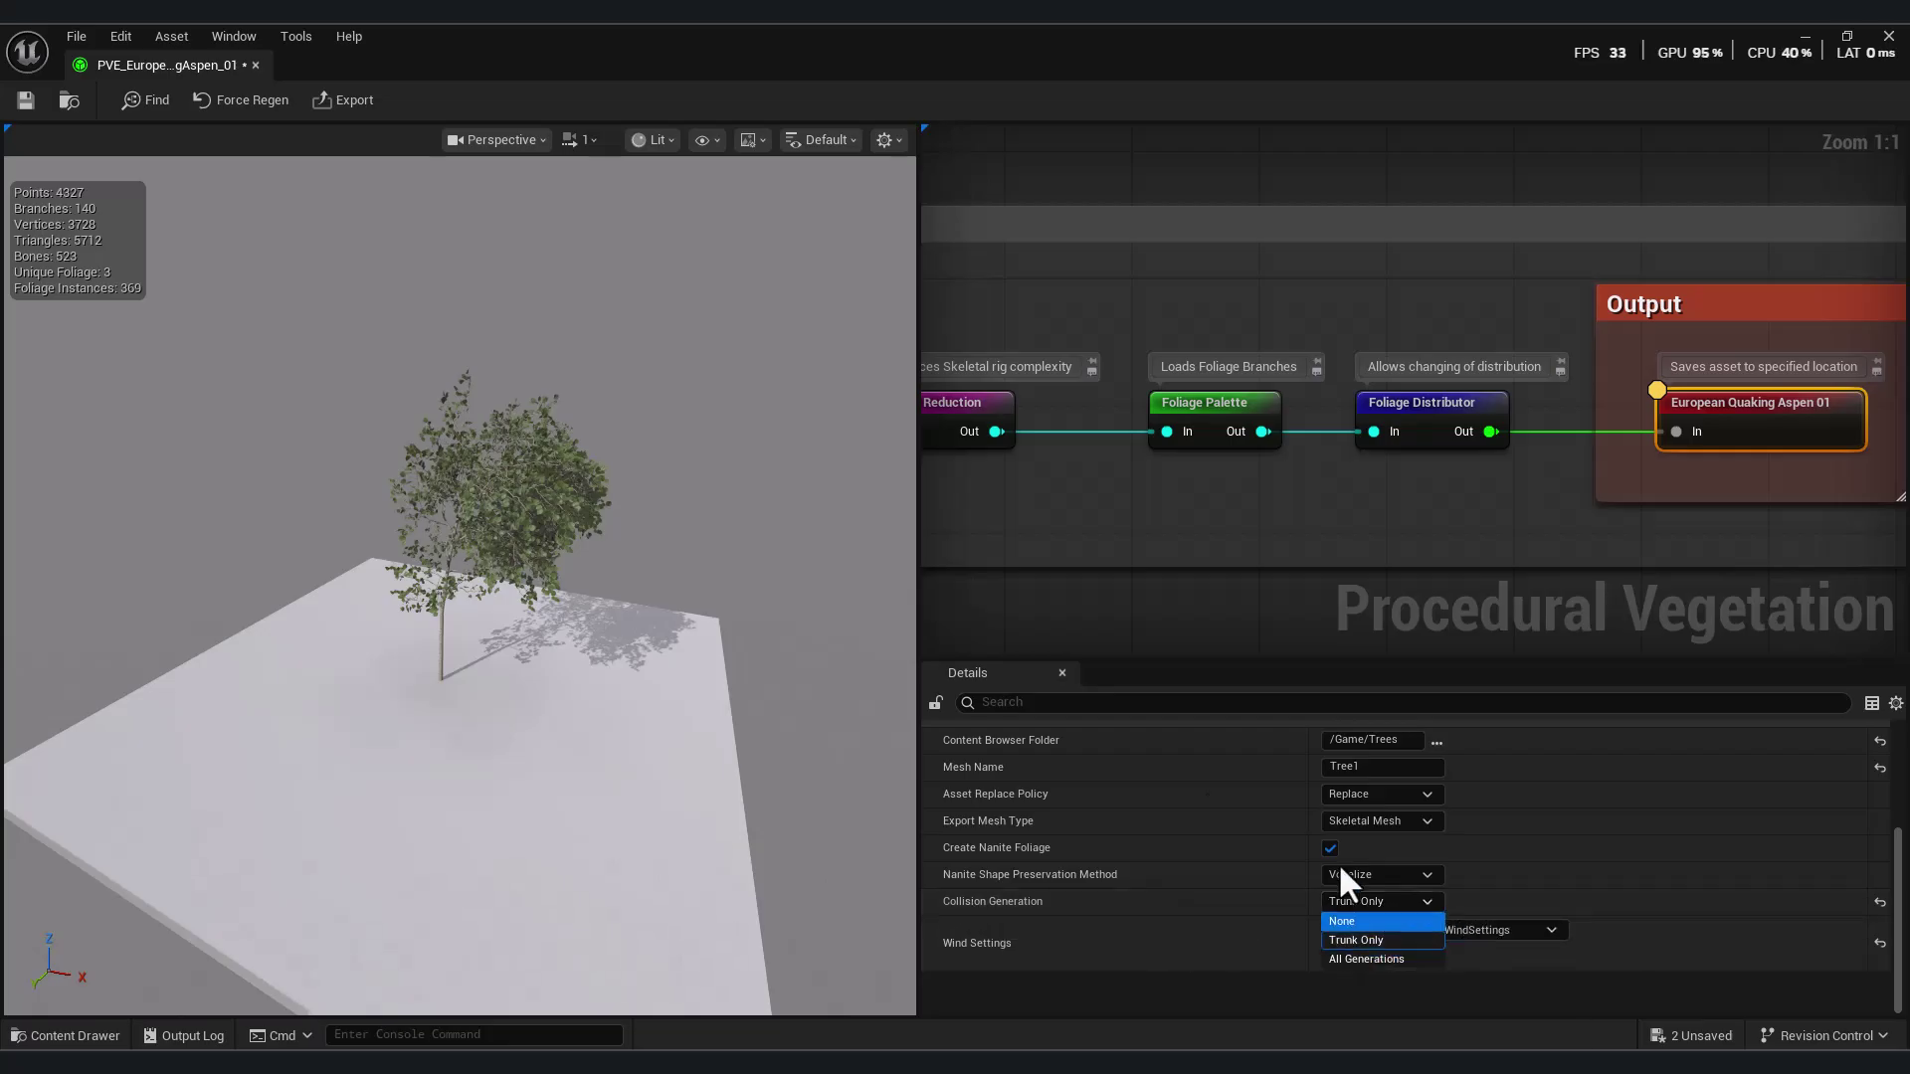
{"action": "right_click_drag", "start_coordinate": [527, 528], "coordinate": [431, 286]}
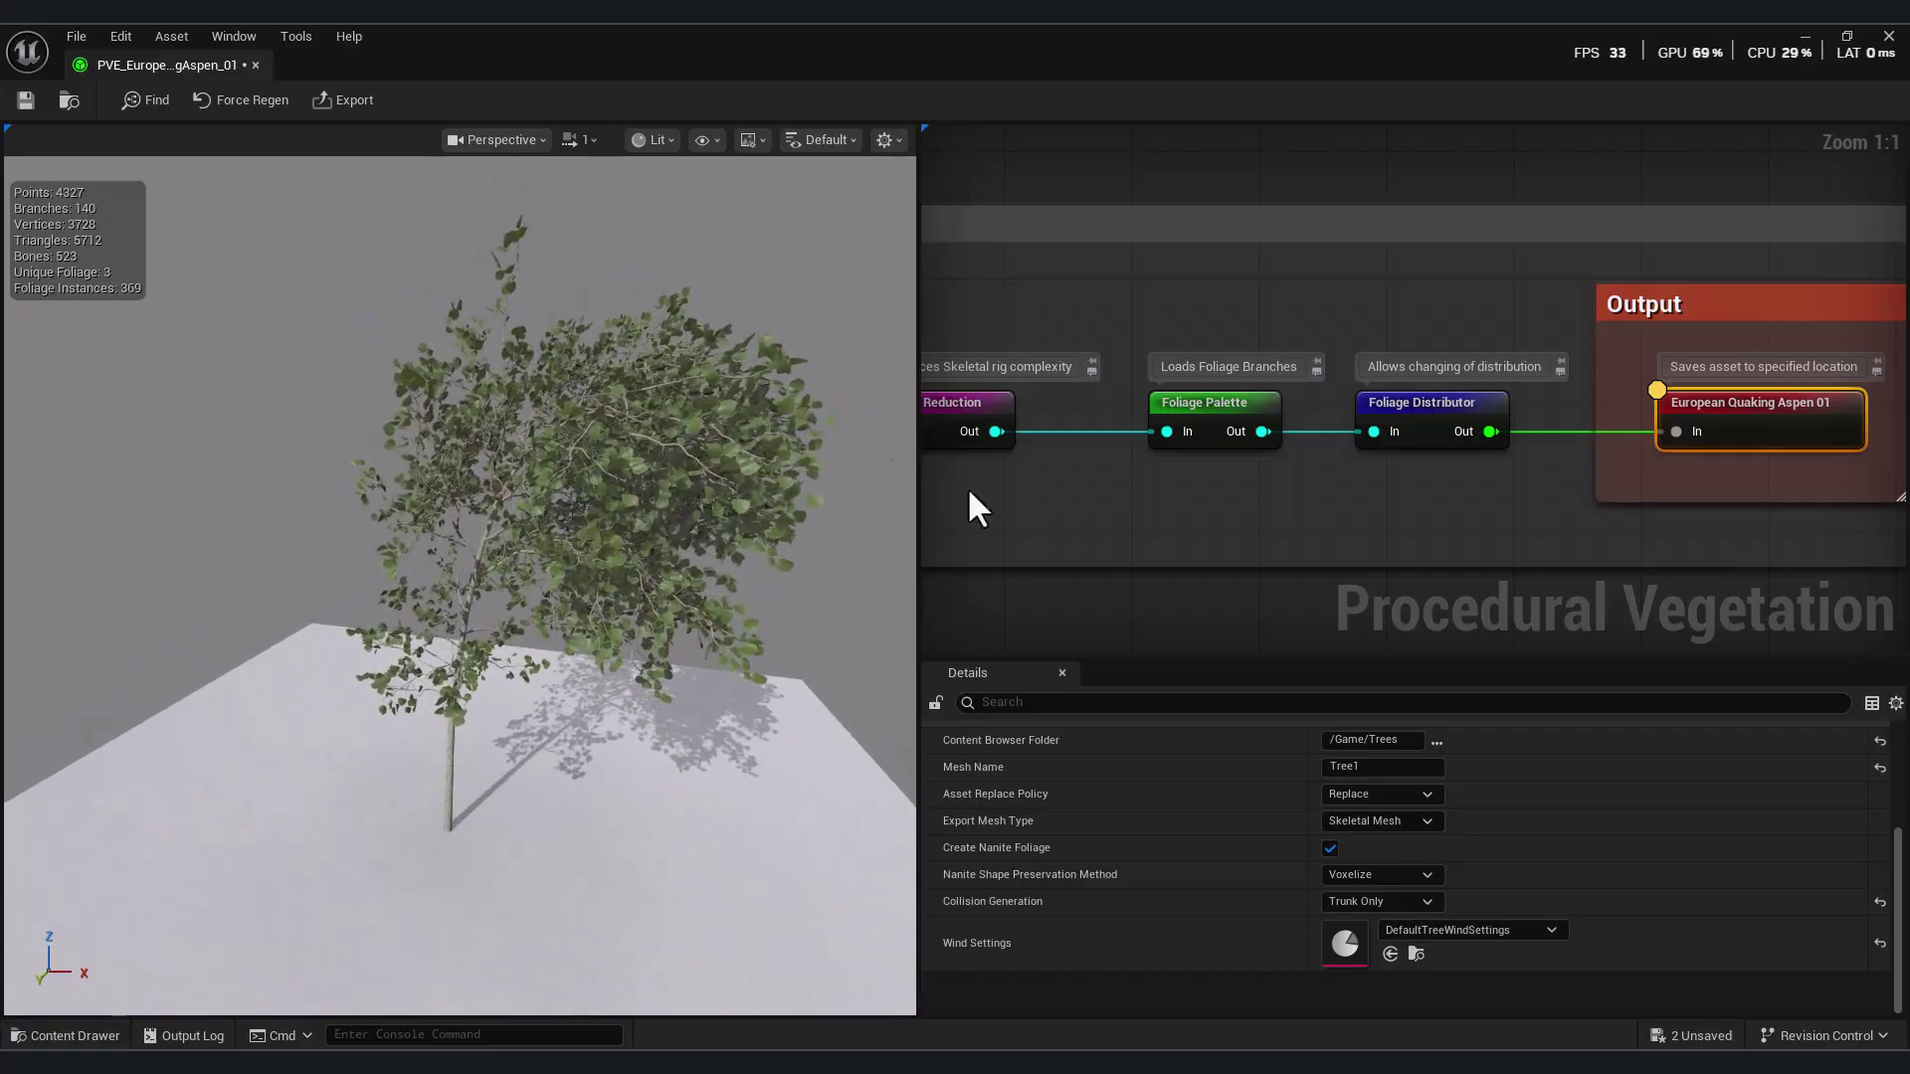
- Export the European Quaking Aspen 01 output with the export type Selected output(s) node
{"action": "scroll", "coordinate": [1621, 900], "scroll_direction": "up", "scroll_amount": 1}
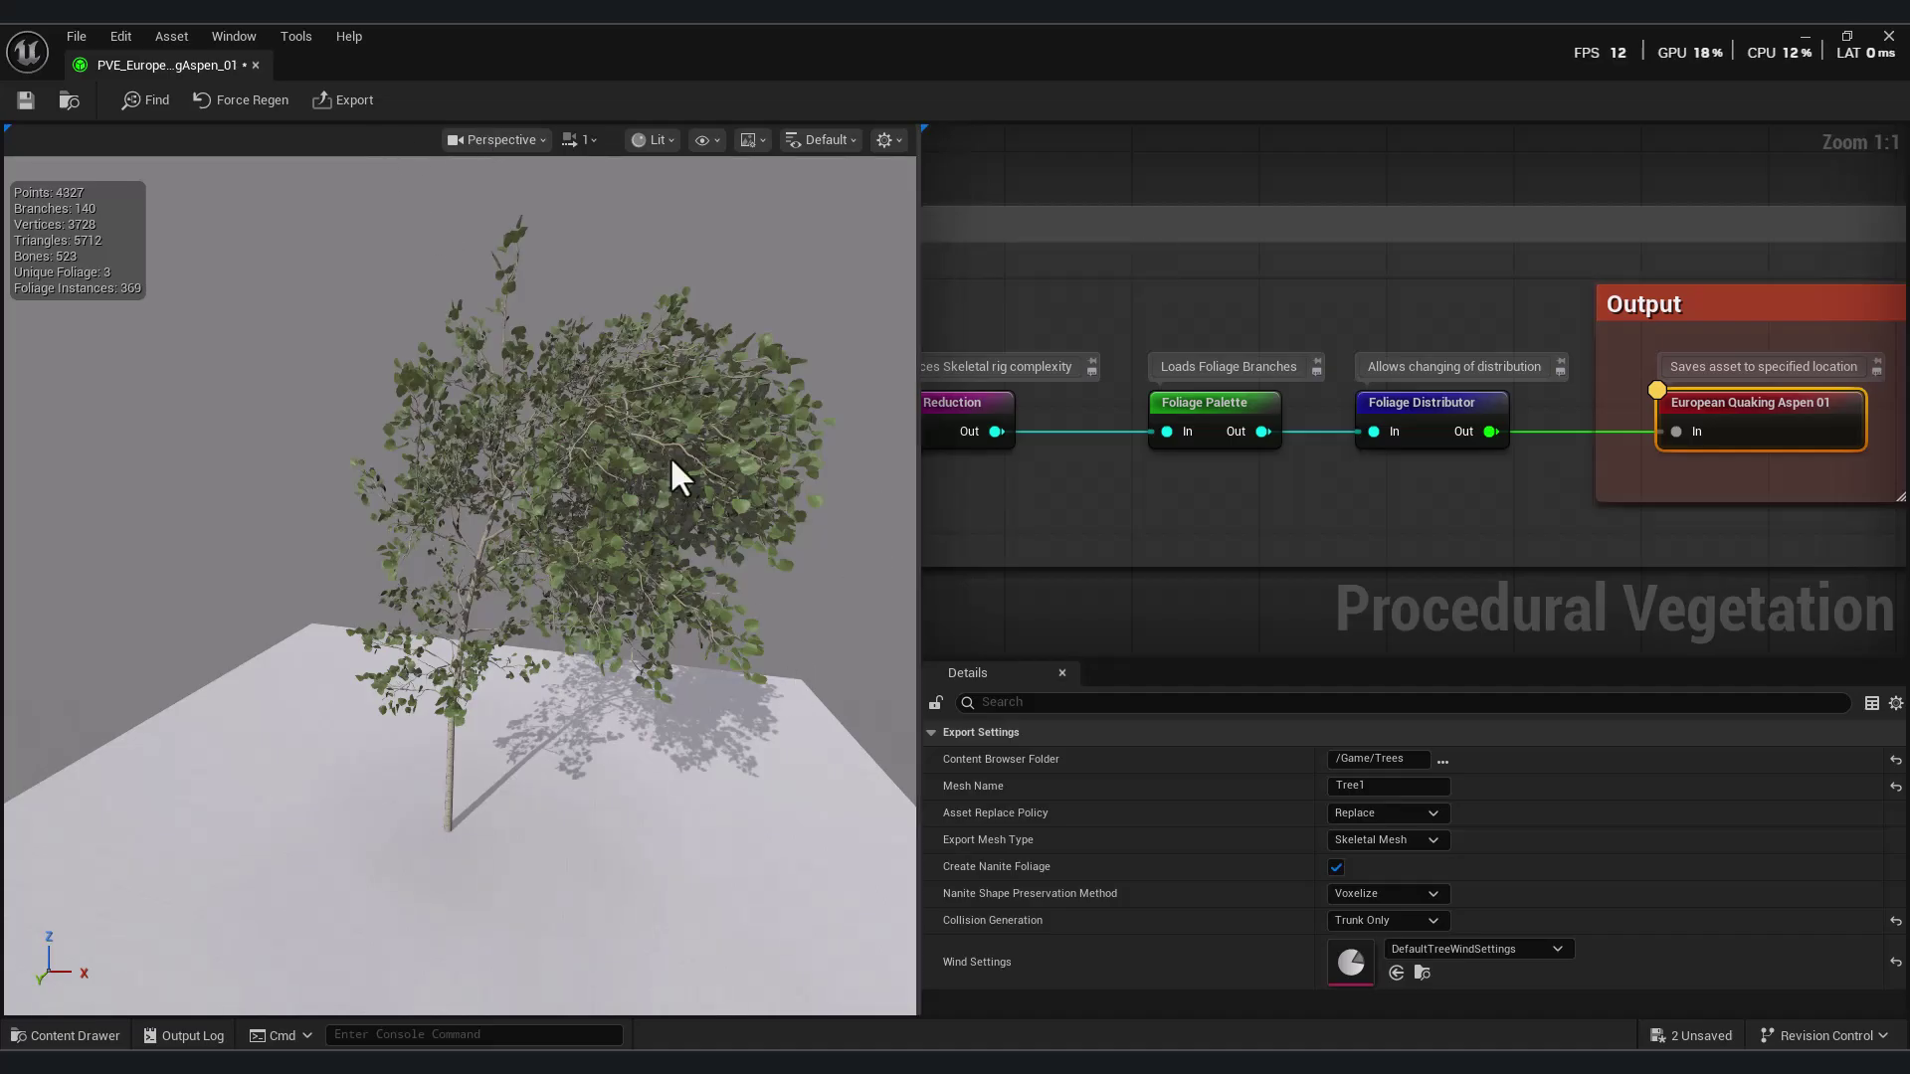
{"action": "left_click", "coordinate": [348, 100]}
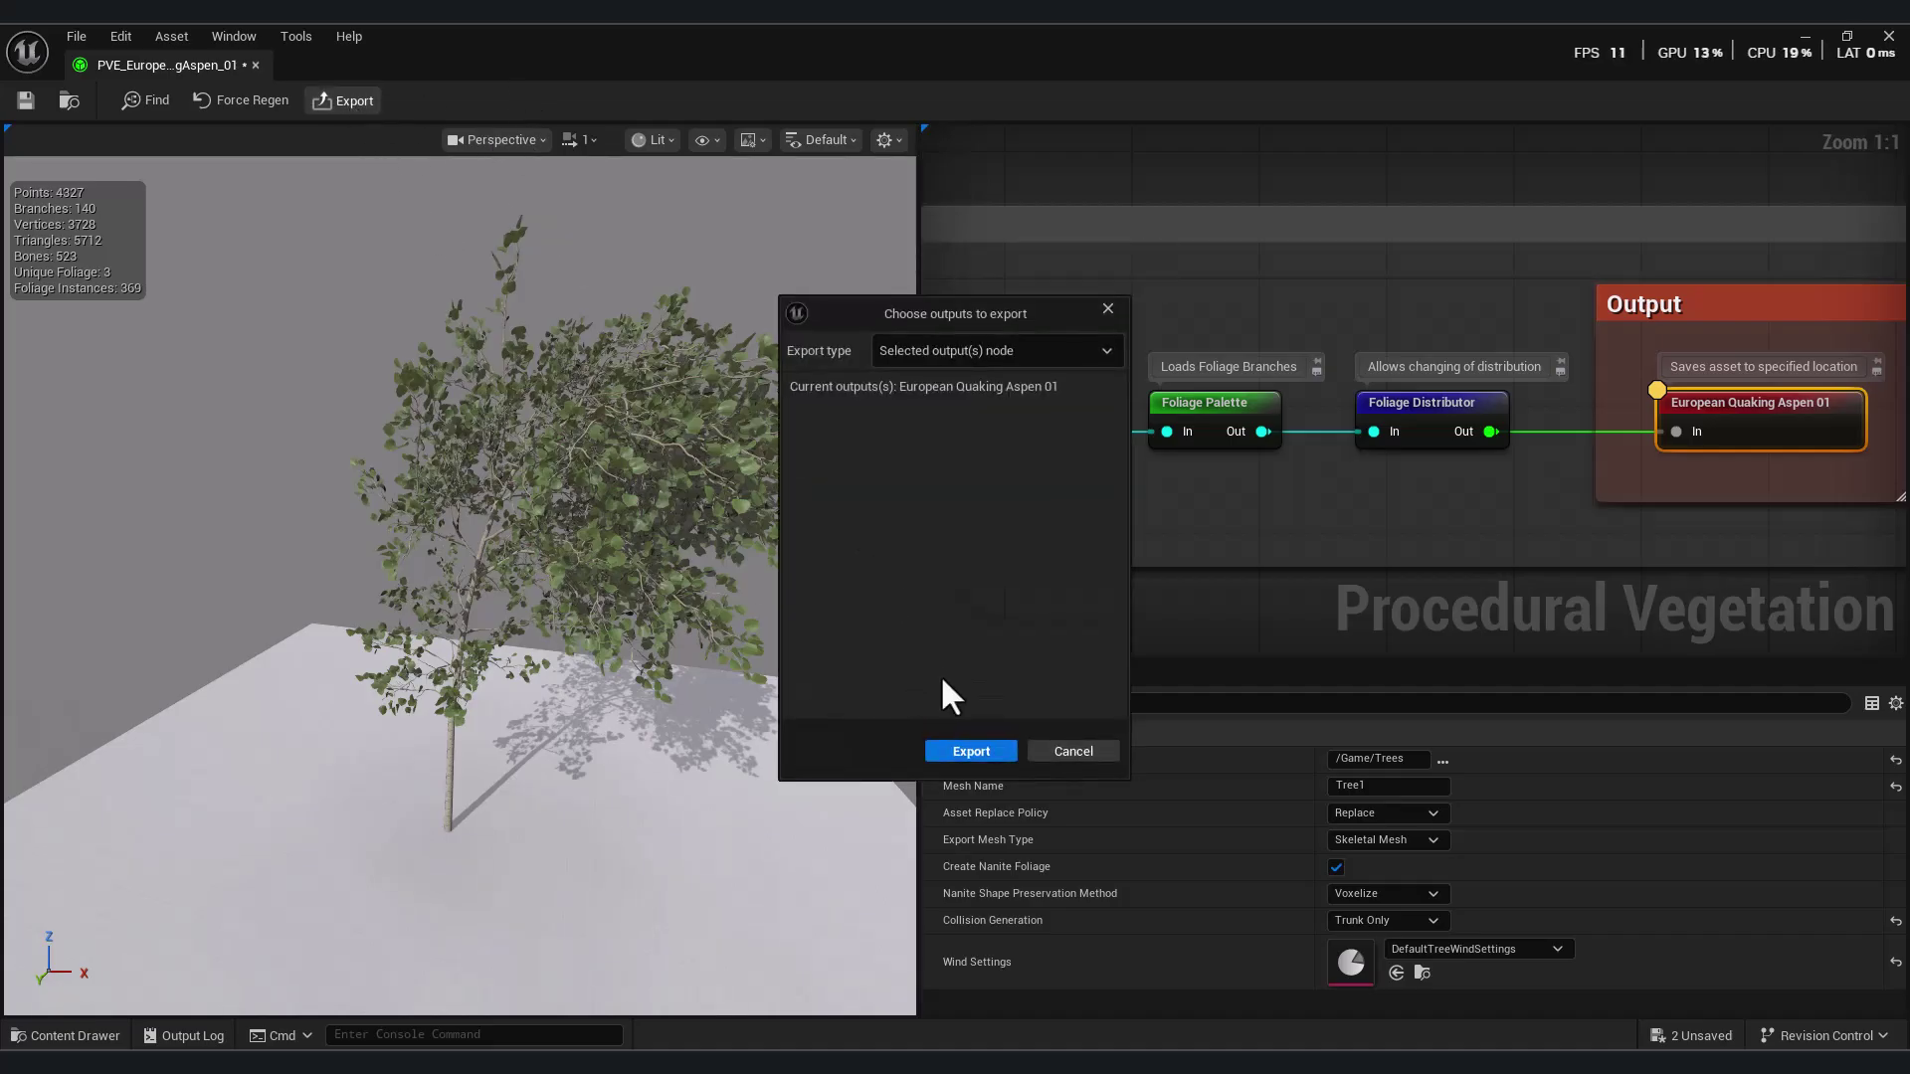
{"action": "left_click", "coordinate": [985, 358]}
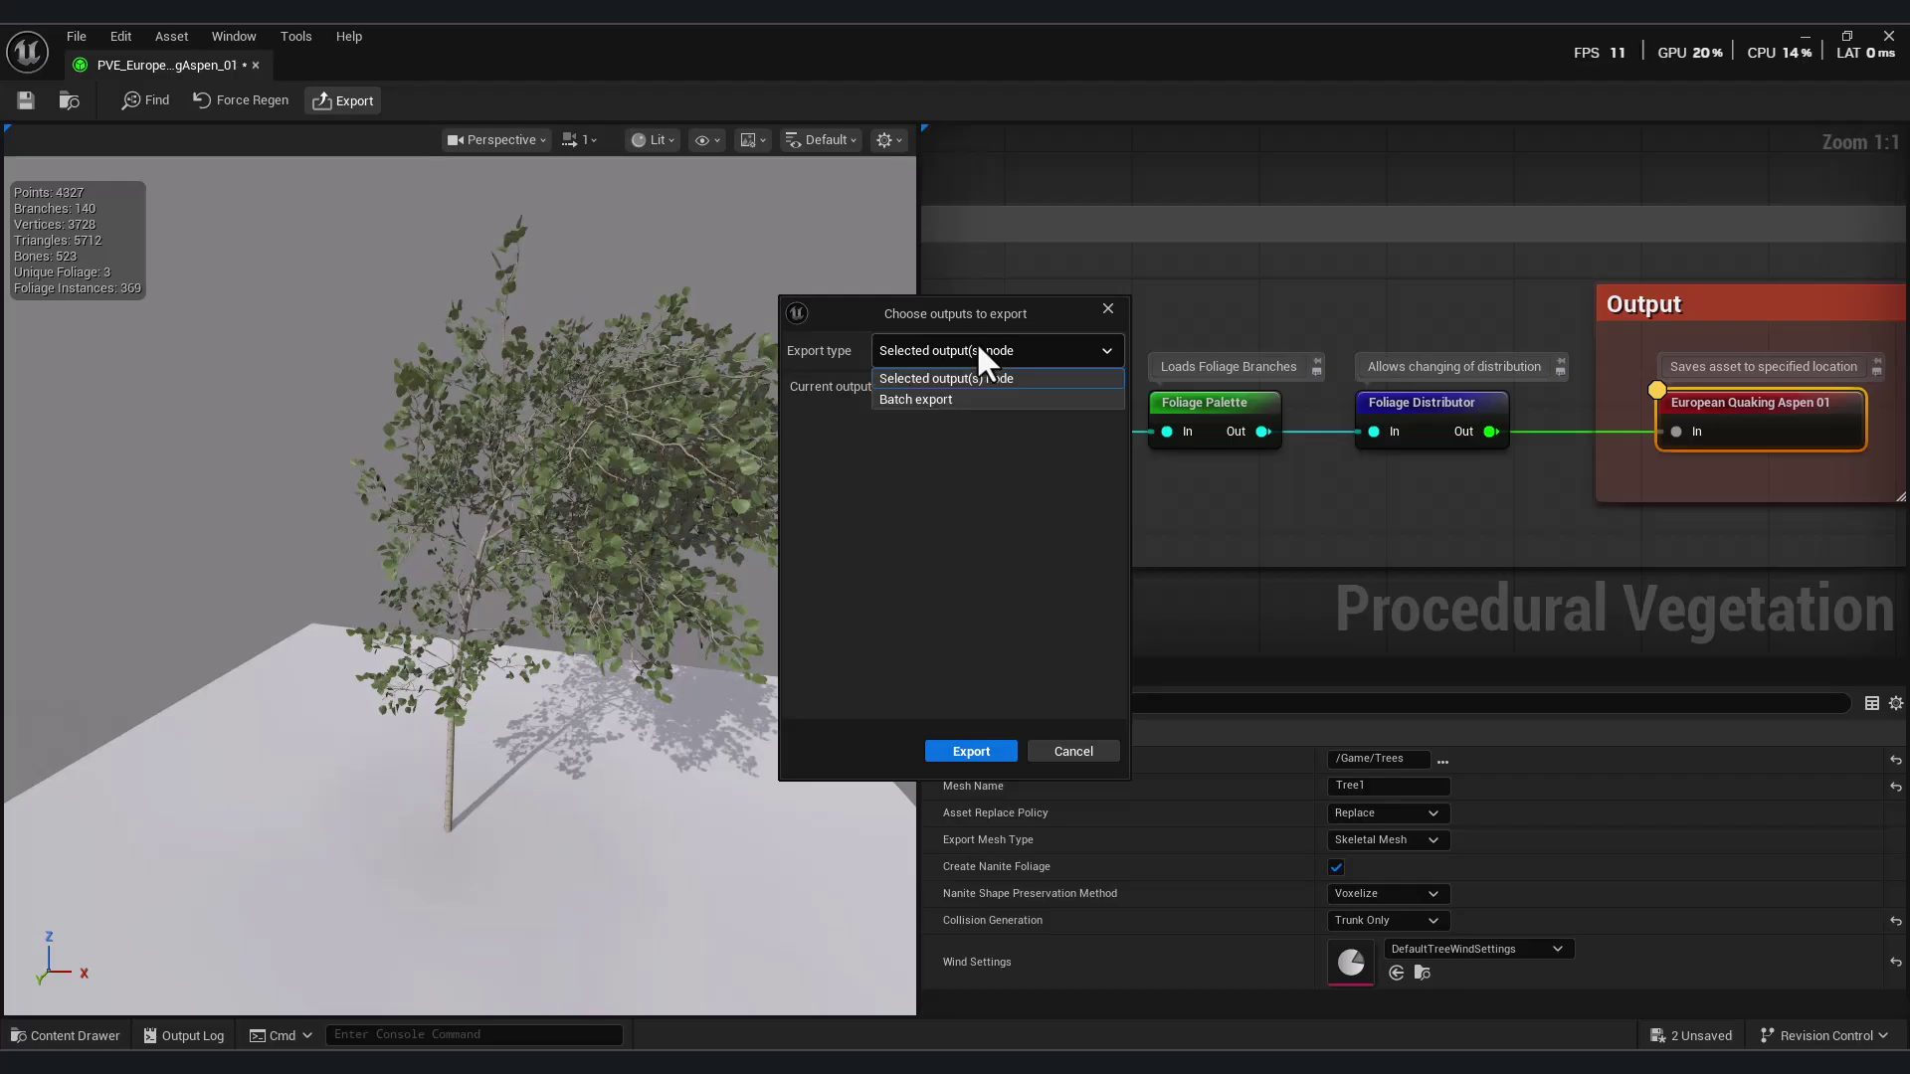
{"action": "left_click", "coordinate": [987, 350]}
{"action": "key", "text": "Return"}
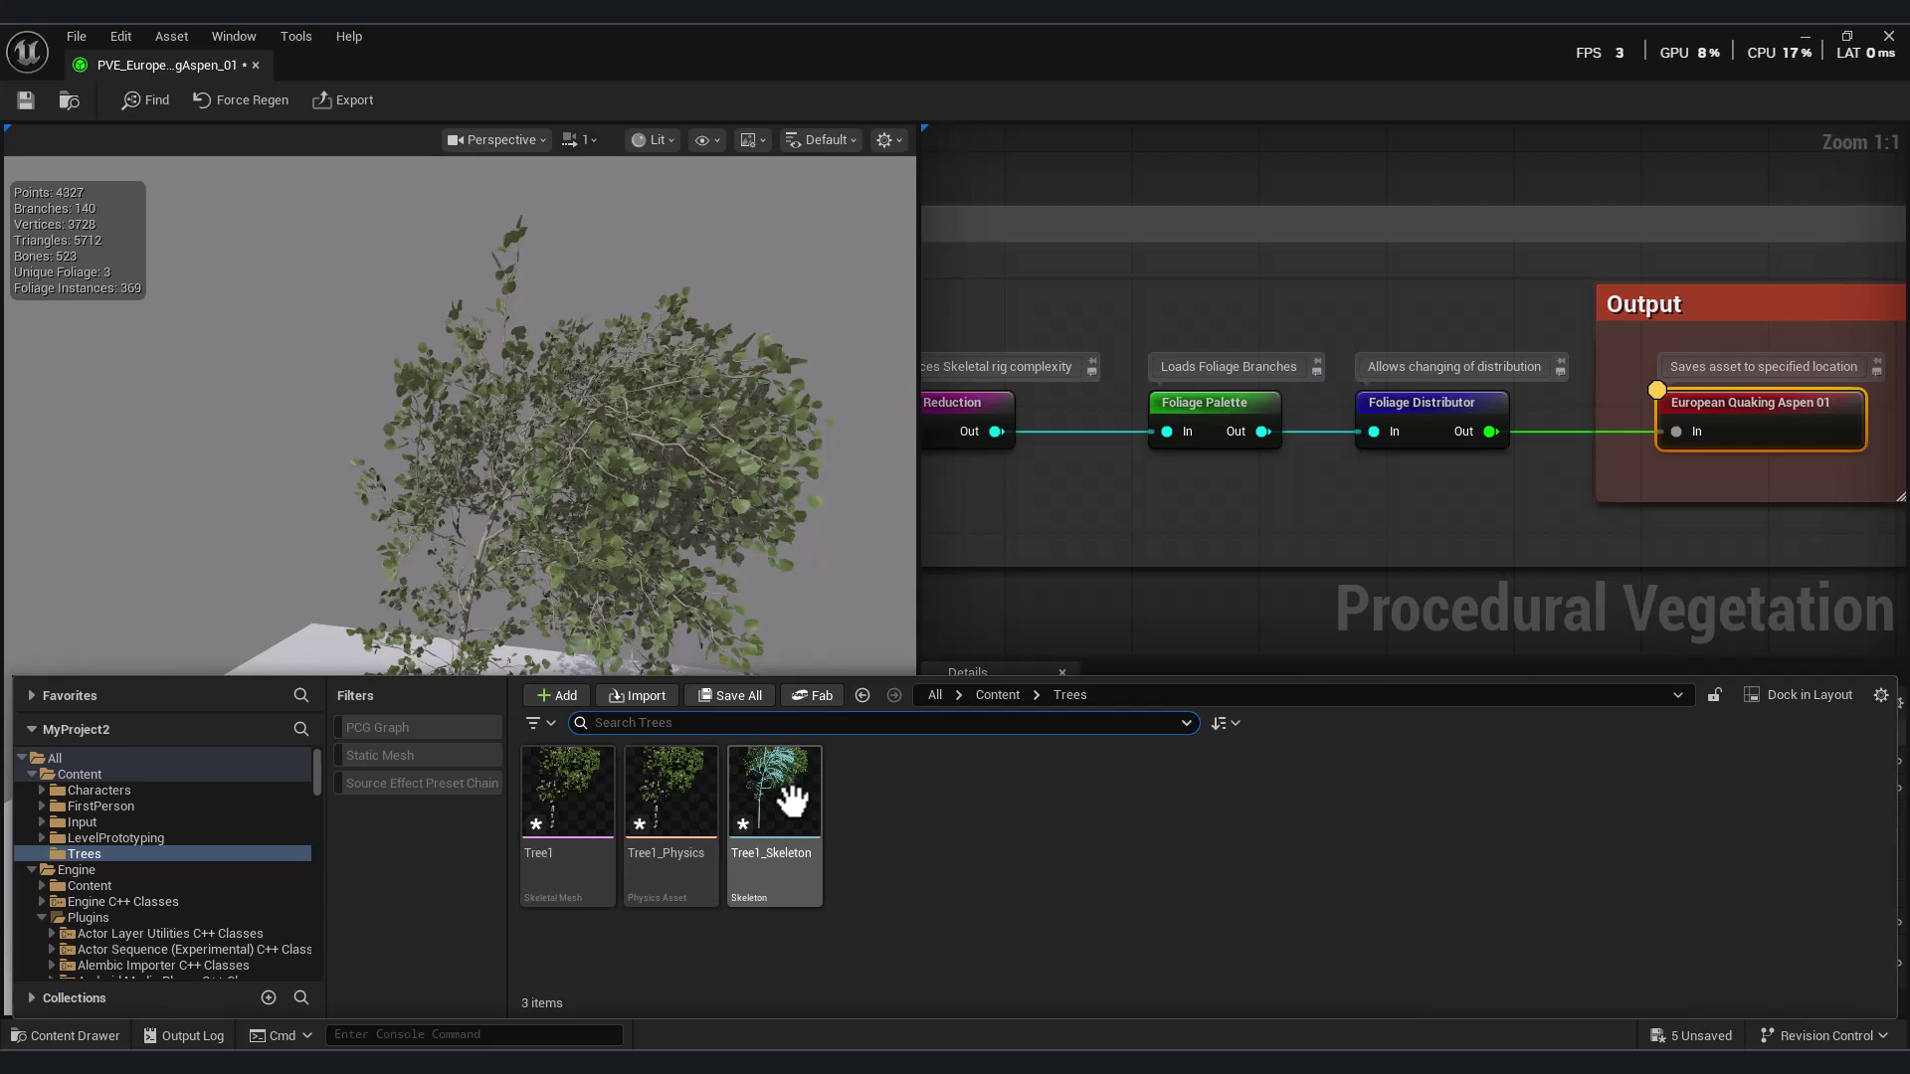
- Open the exported Tree1_Skeleton asset from the Trees folder and view the whole tree in its preview
{"action": "double_click", "coordinate": [792, 799]}
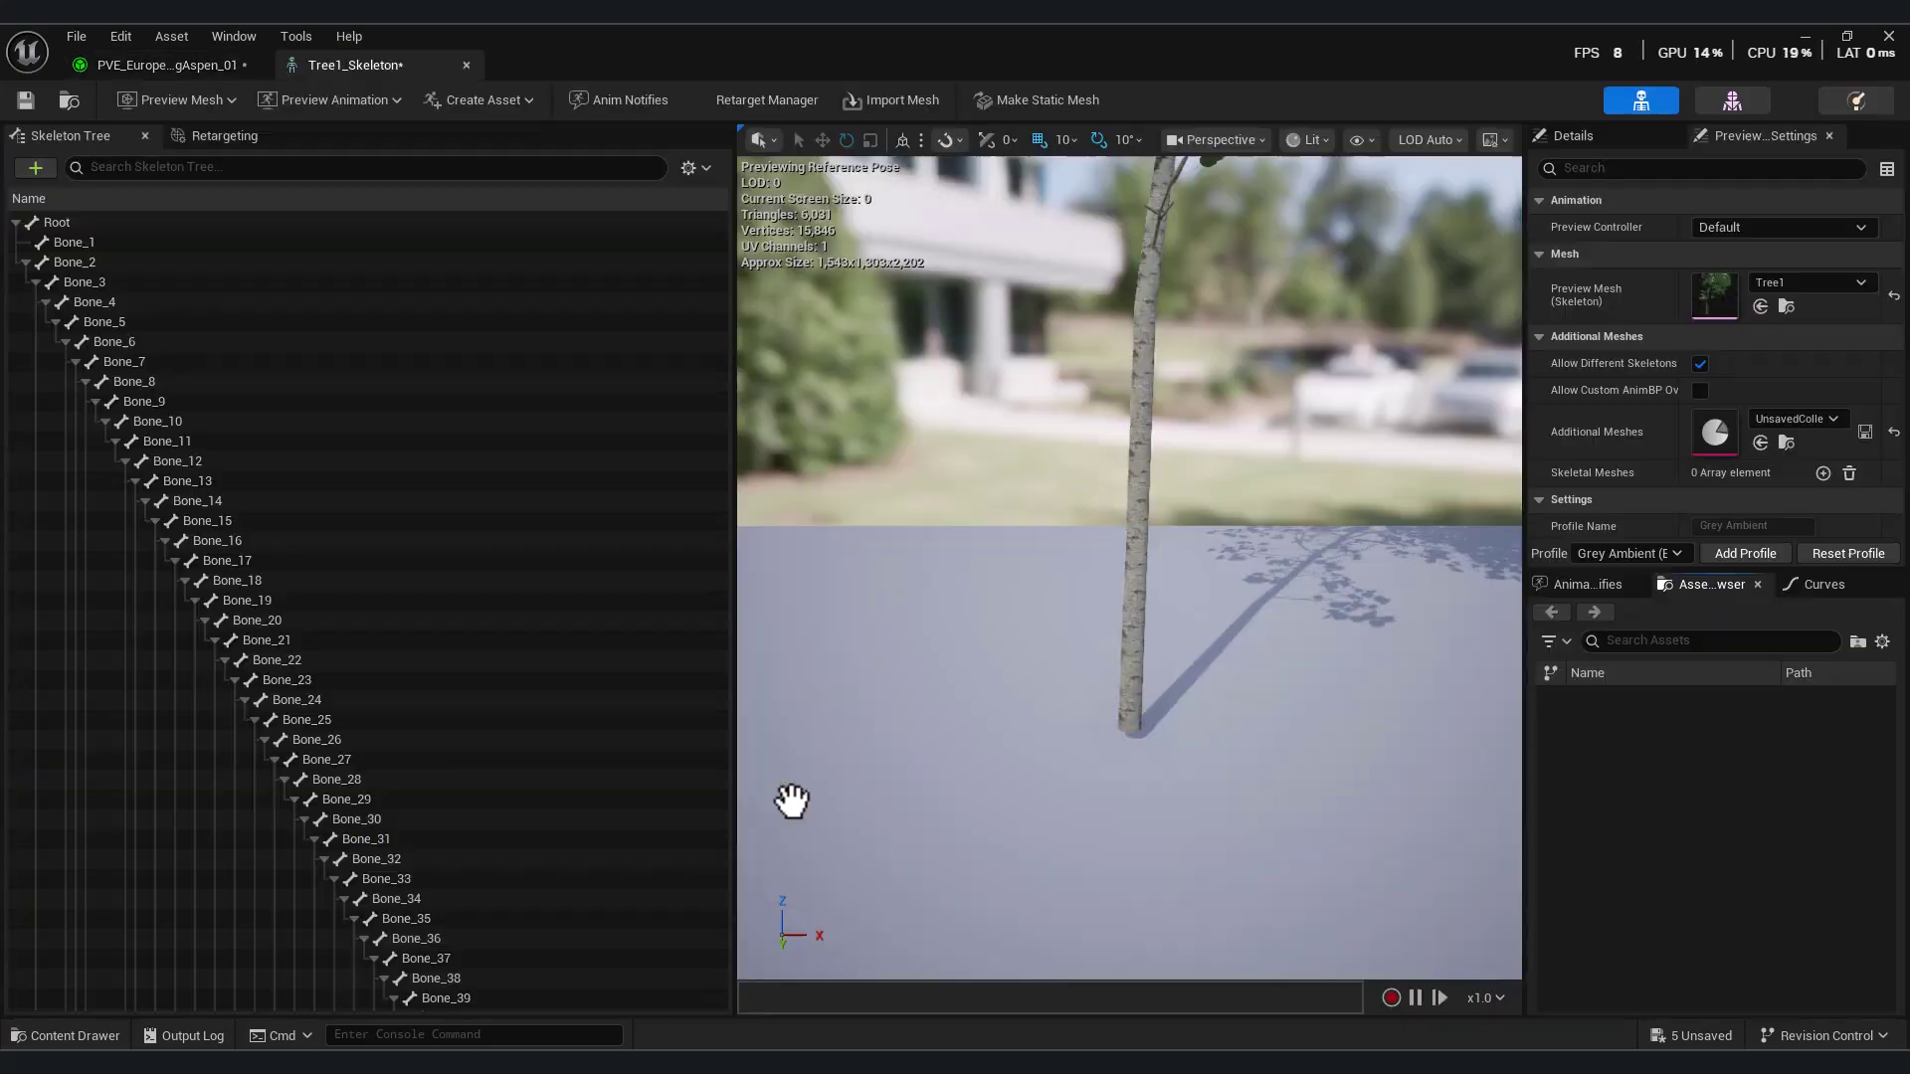
{"action": "right_click_drag", "start_coordinate": [1128, 567], "coordinate": [1035, 736]}
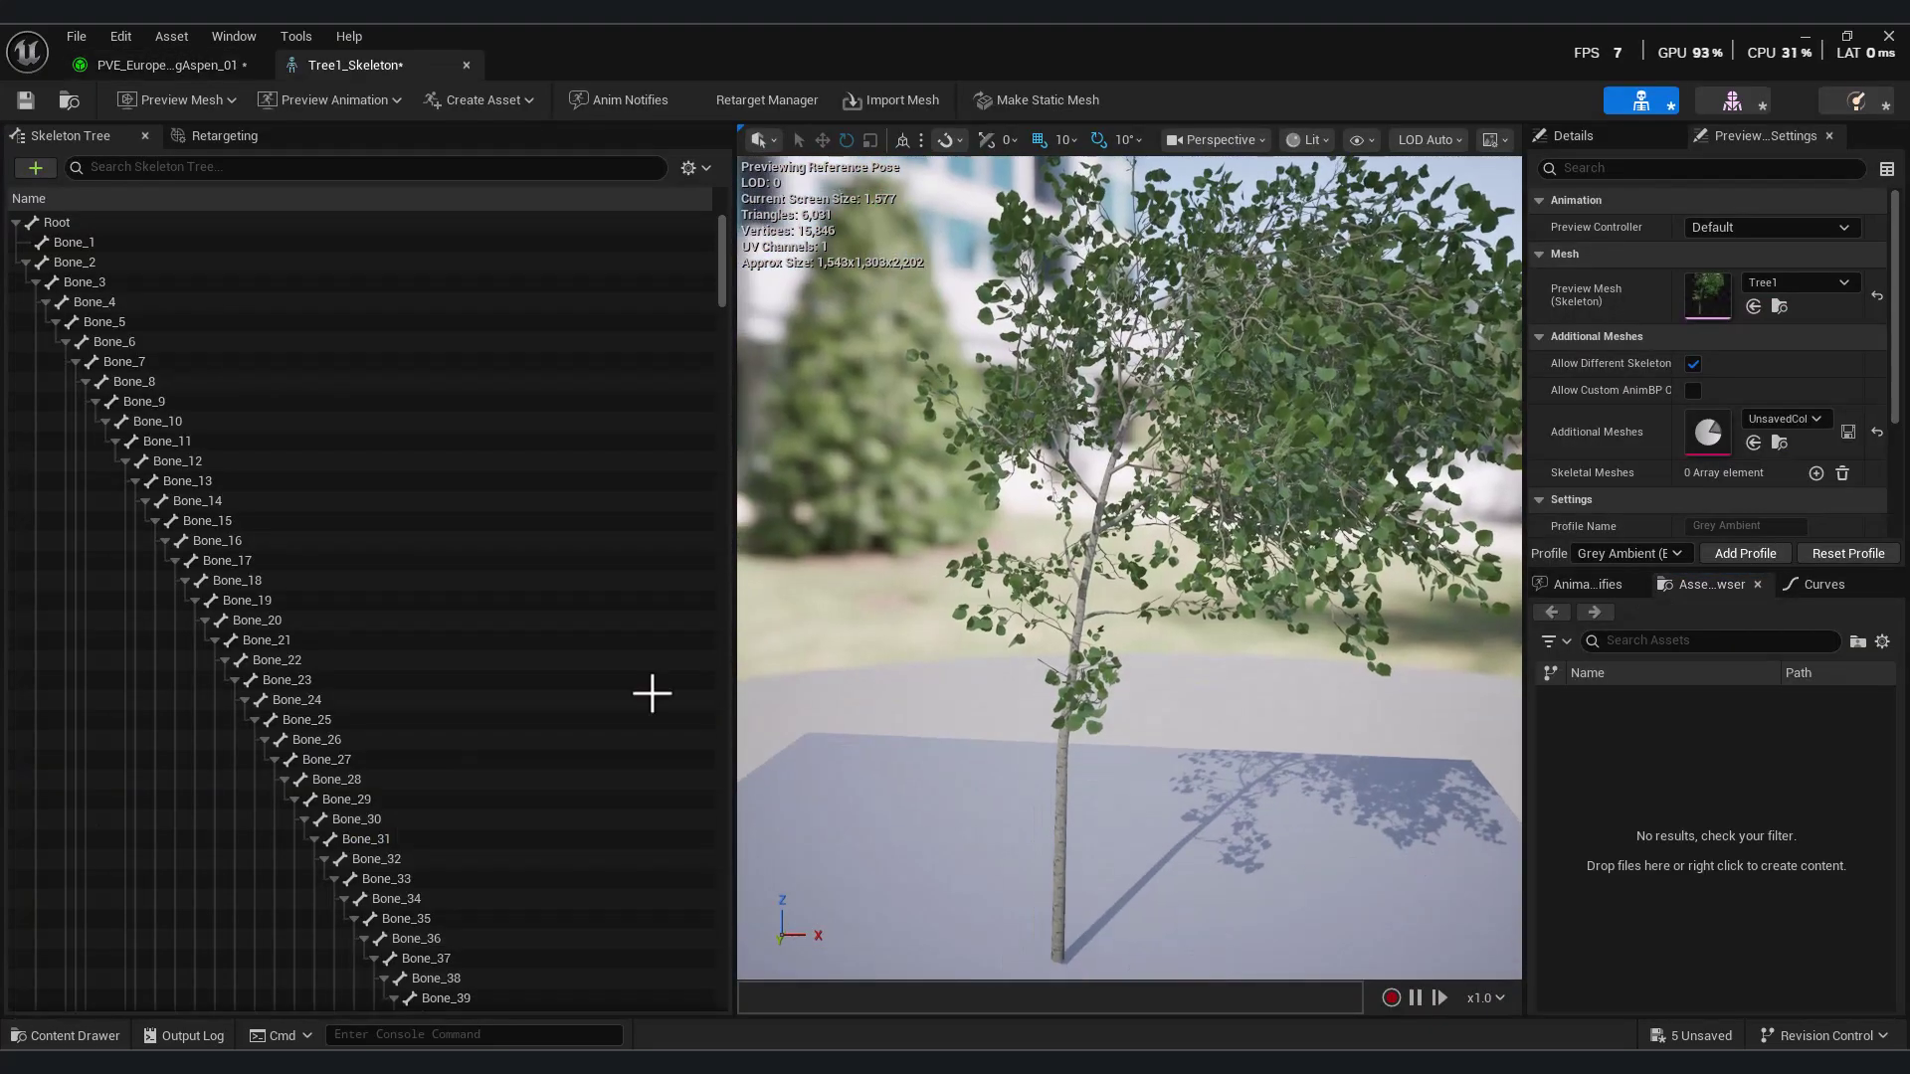
- Select Bone_8 in the skeleton tree and rotate it in the preview to bend the upper part of the tree
{"action": "left_click", "coordinate": [403, 779]}
{"action": "left_click", "coordinate": [410, 818]}
{"action": "left_click", "coordinate": [235, 439]}
{"action": "left_click", "coordinate": [239, 381]}
{"action": "scroll", "coordinate": [468, 540], "scroll_direction": "down", "scroll_amount": 4}
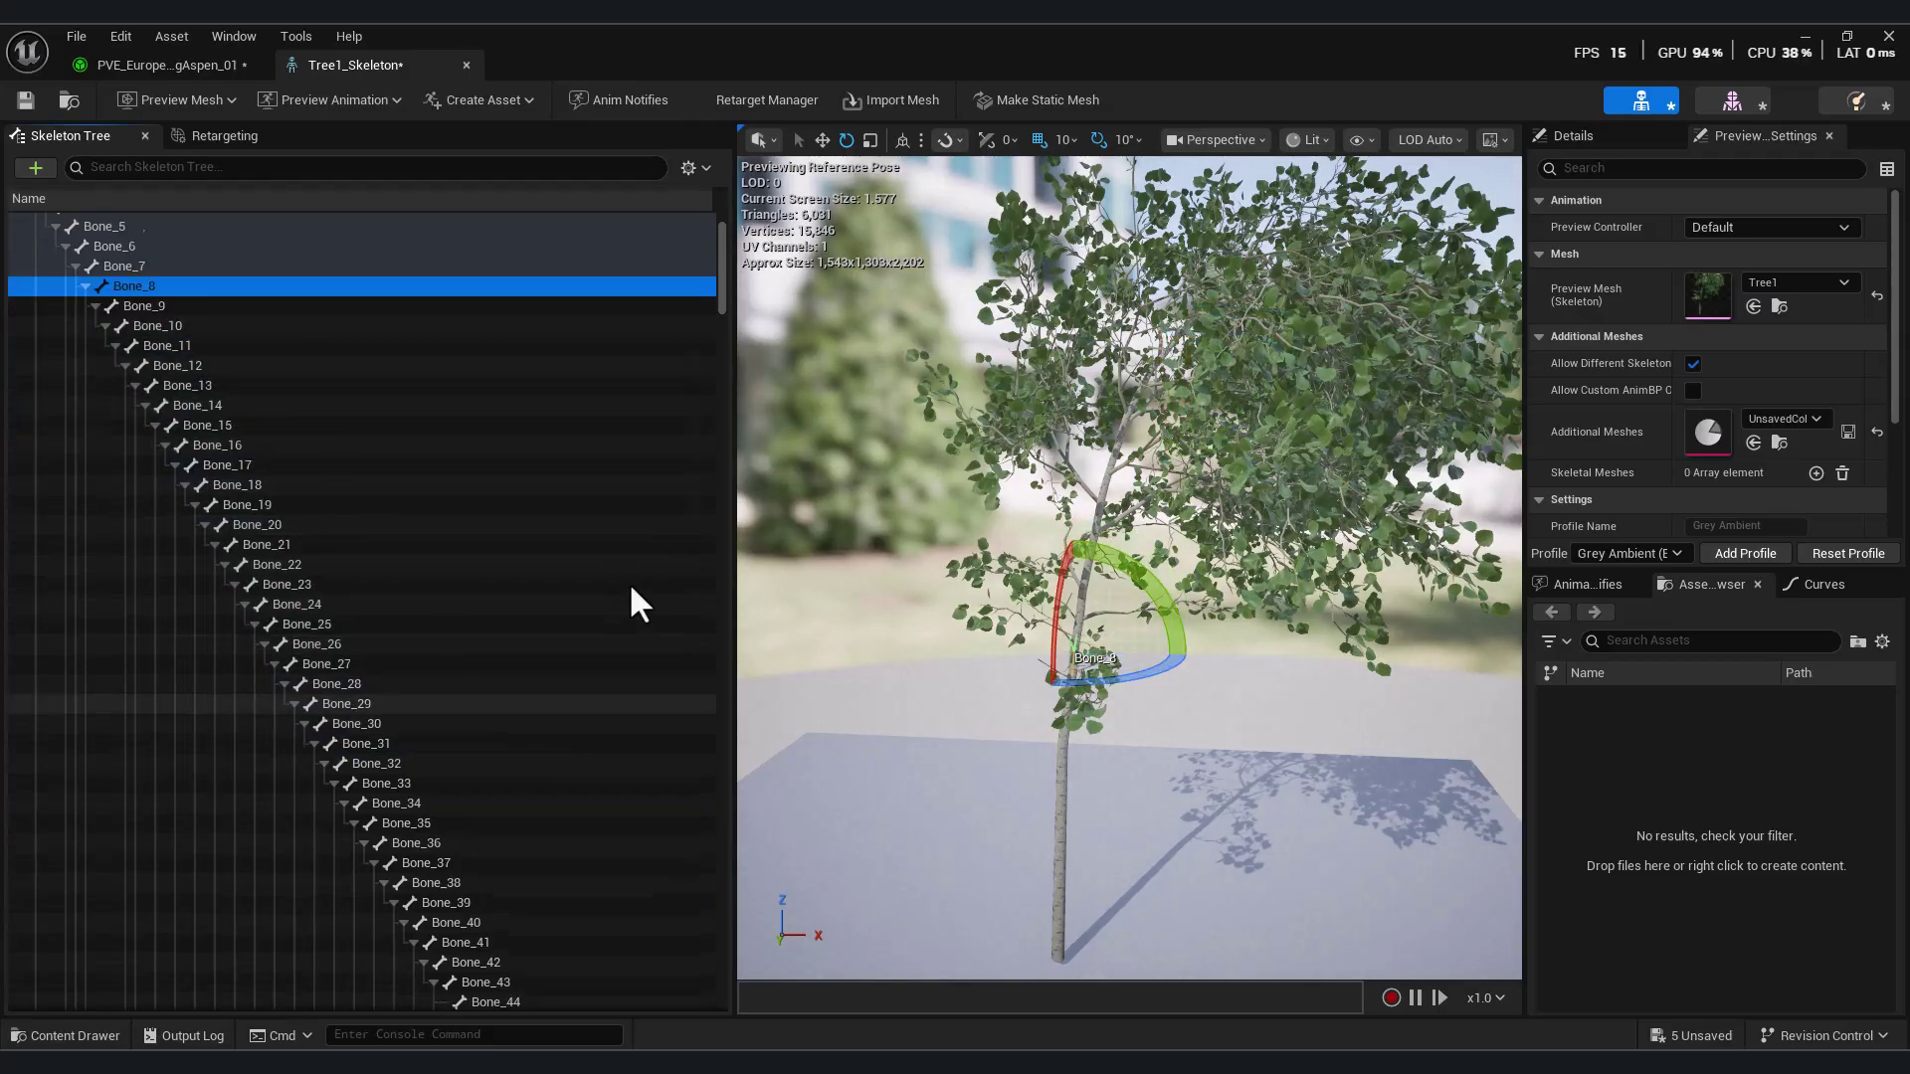
{"action": "left_click_drag", "start_coordinate": [722, 308], "coordinate": [784, 294]}
{"action": "left_click_drag", "start_coordinate": [1160, 627], "coordinate": [656, 444]}
- Rotate Bone_6 to swing the upper tree and test the branch bone Bone_499 in the same way
{"action": "left_click", "coordinate": [637, 341]}
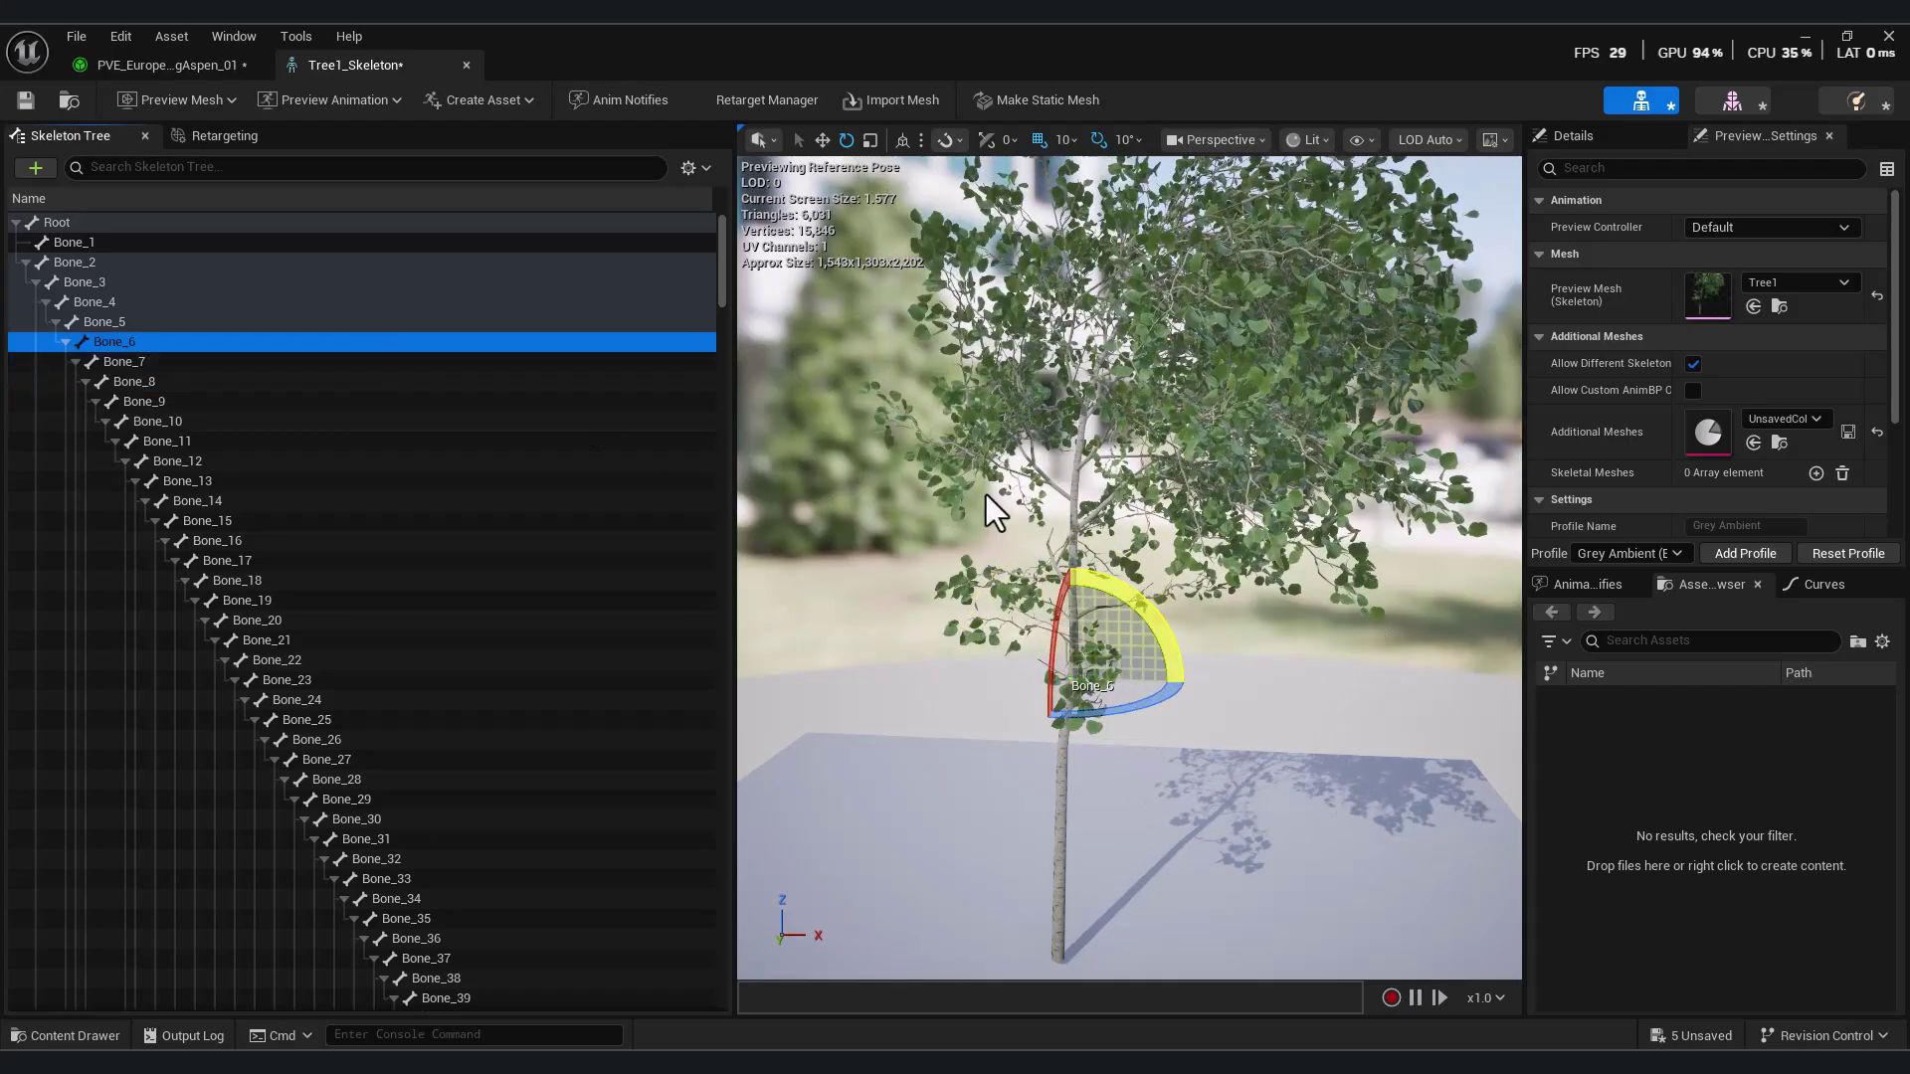
{"action": "left_click_drag", "start_coordinate": [1171, 631], "coordinate": [657, 461]}
{"action": "left_click_drag", "start_coordinate": [723, 298], "coordinate": [703, 792]}
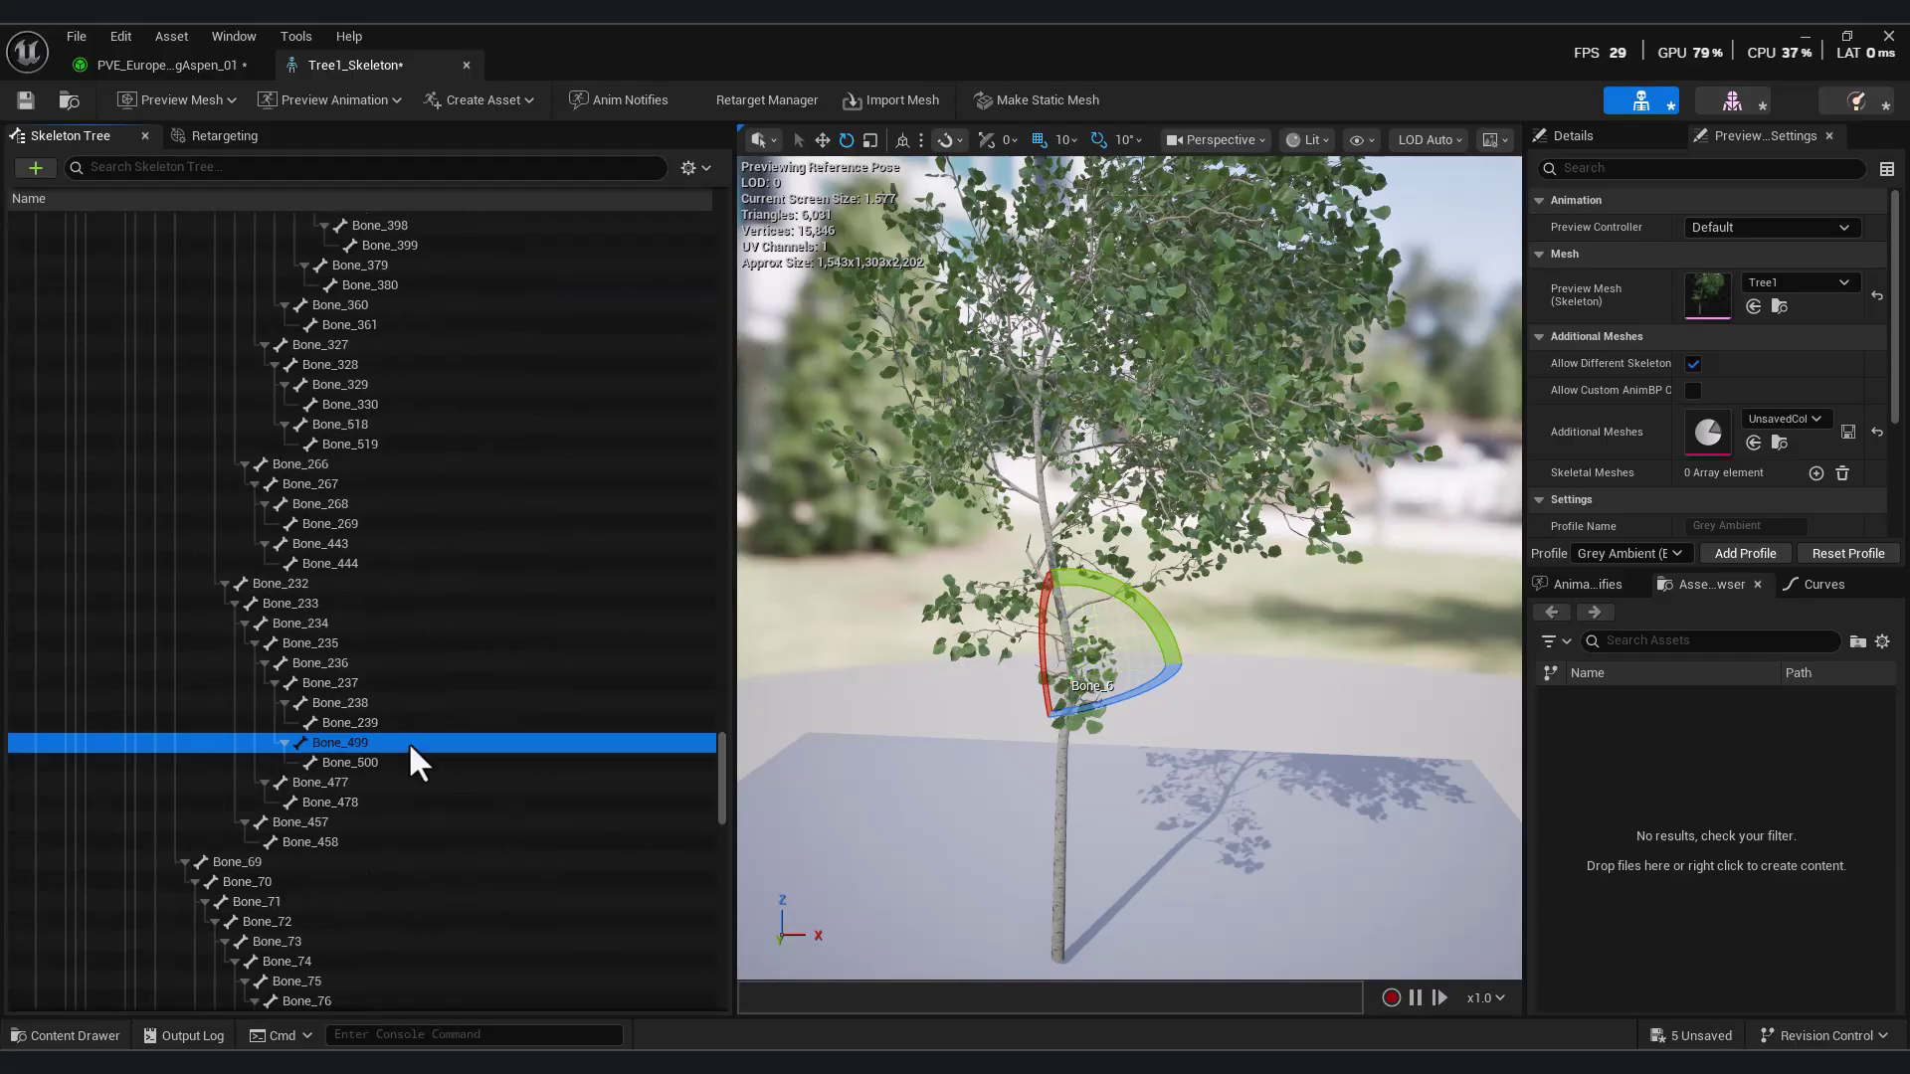
{"action": "left_click", "coordinate": [409, 742]}
{"action": "mouse_move", "coordinate": [1282, 459]}
{"action": "left_mouse_down"}
{"action": "mouse_move", "coordinate": [1293, 437]}
{"action": "mouse_move", "coordinate": [1258, 443]}
{"action": "left_mouse_up"}
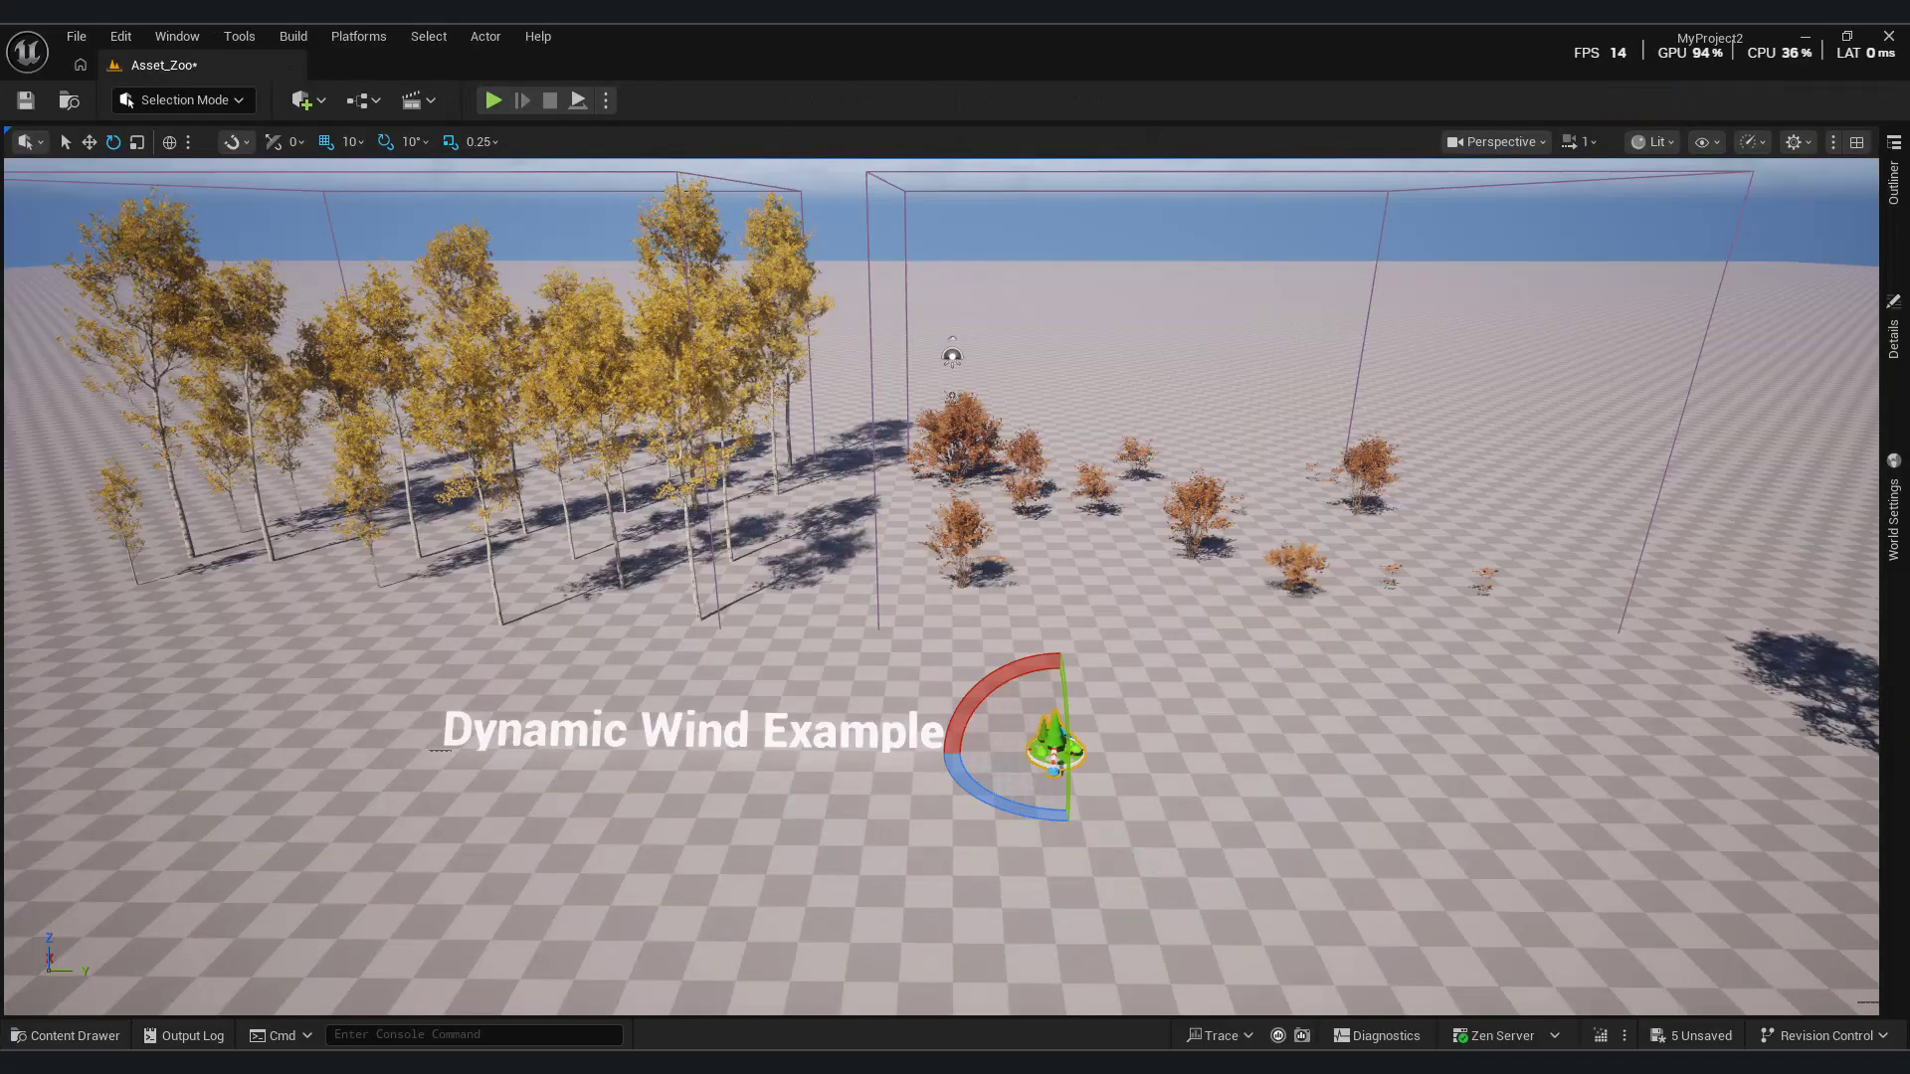
- Place the exported Tree1 mesh in the Asset_Zoo level beside the Dynamic Wind Example text and position it
{"action": "left_click", "coordinate": [97, 1040]}
{"action": "left_click_drag", "start_coordinate": [810, 916], "coordinate": [599, 832]}
{"action": "right_click_drag", "start_coordinate": [673, 792], "coordinate": [468, 716]}
{"action": "key", "text": "w"}
{"action": "left_click_drag", "start_coordinate": [860, 793], "coordinate": [587, 965]}
{"action": "right_click_drag", "start_coordinate": [587, 965], "coordinate": [596, 915]}
{"action": "right_click_drag", "start_coordinate": [1041, 767], "coordinate": [577, 744]}
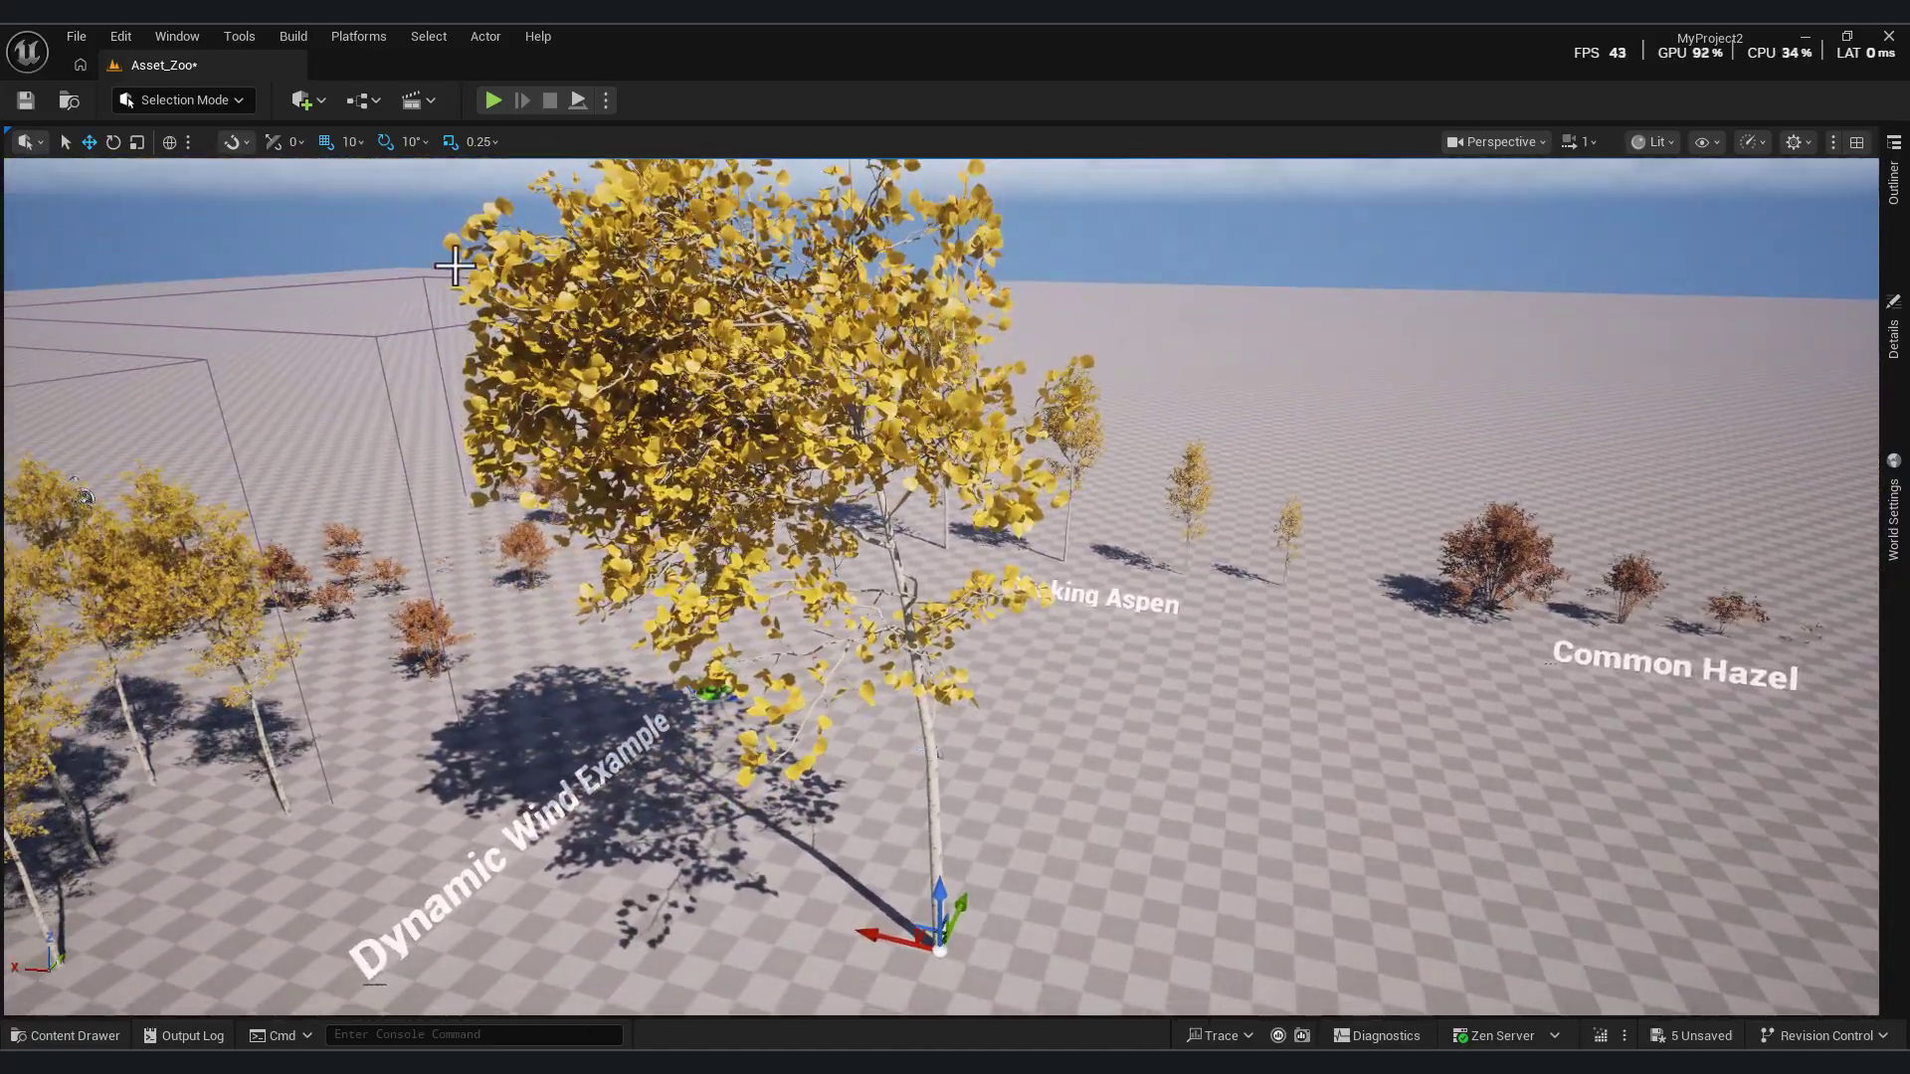
- Create an Actor Blueprint Class in the Trees folder and name it Tree_1
{"action": "key", "text": "ctrl+space"}
{"action": "right_click", "coordinate": [882, 807]}
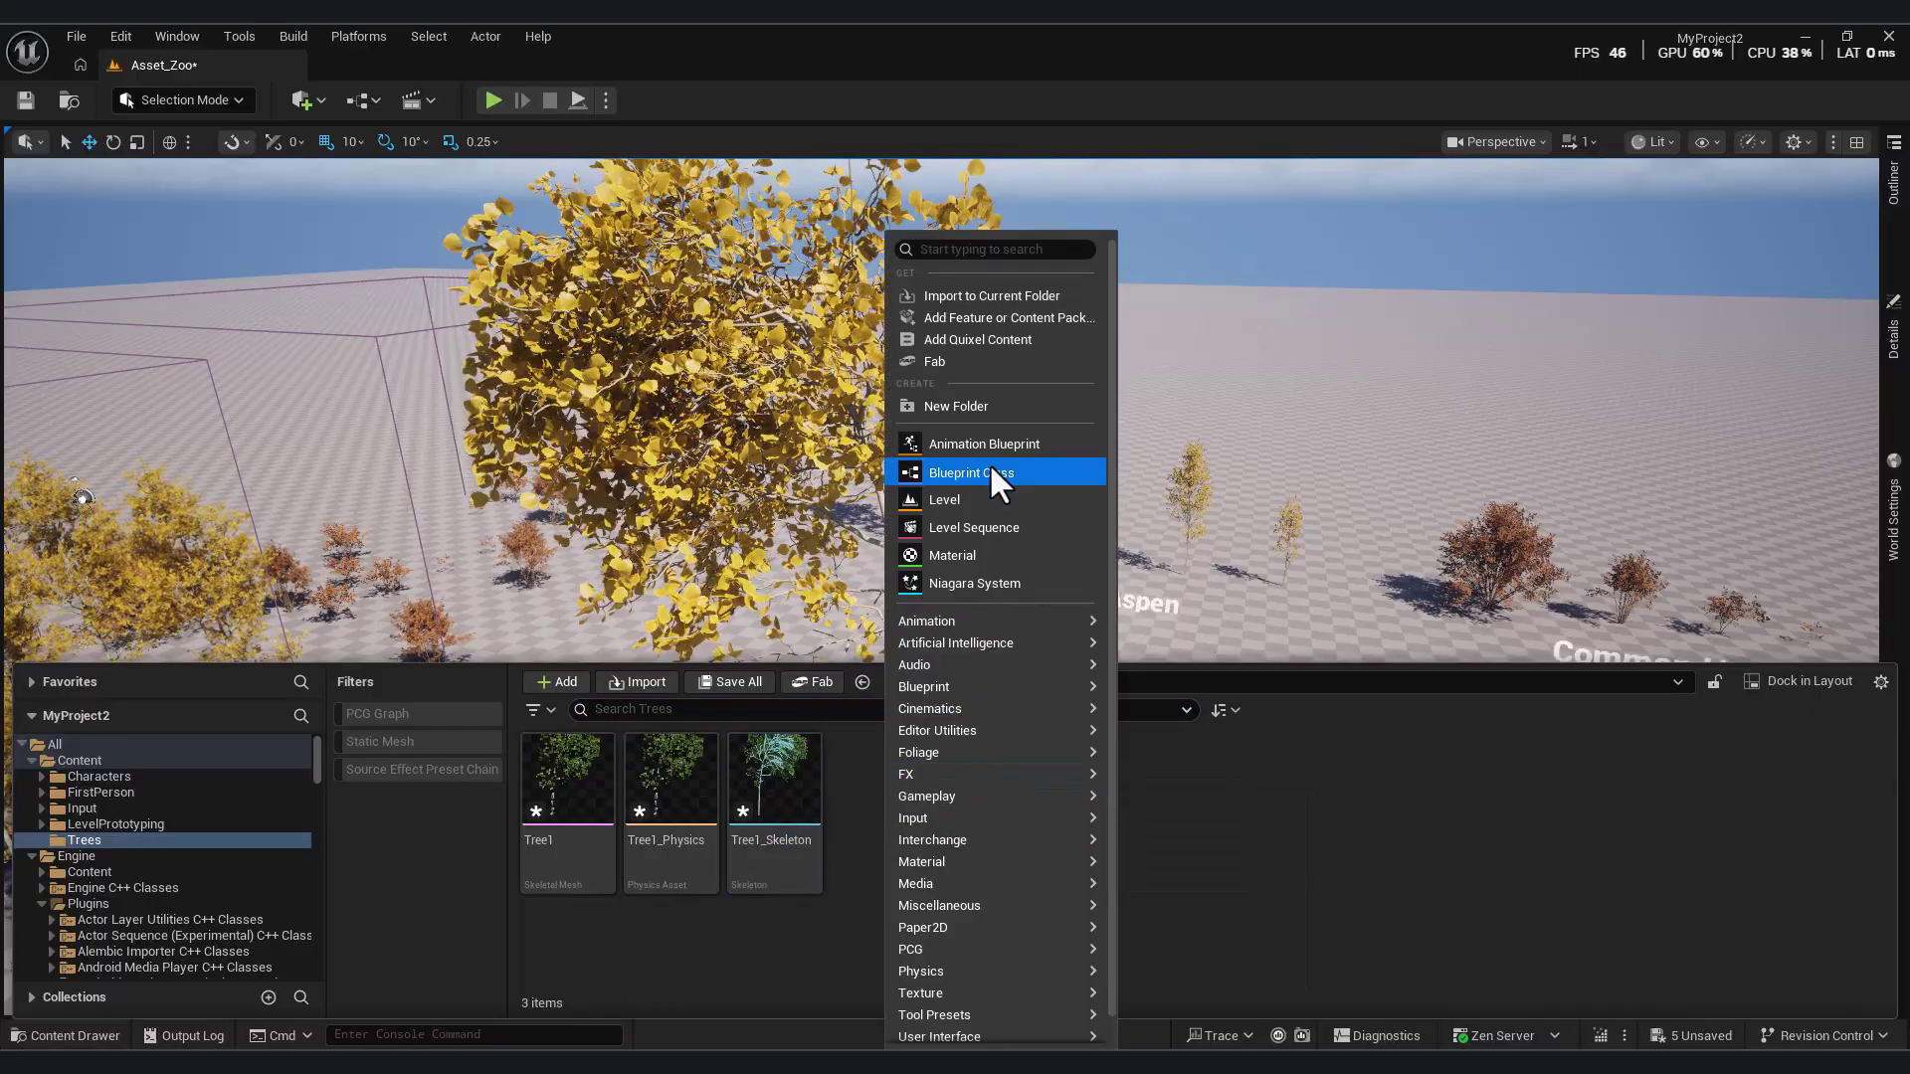
{"action": "left_click", "coordinate": [989, 463]}
{"action": "left_click", "coordinate": [766, 416]}
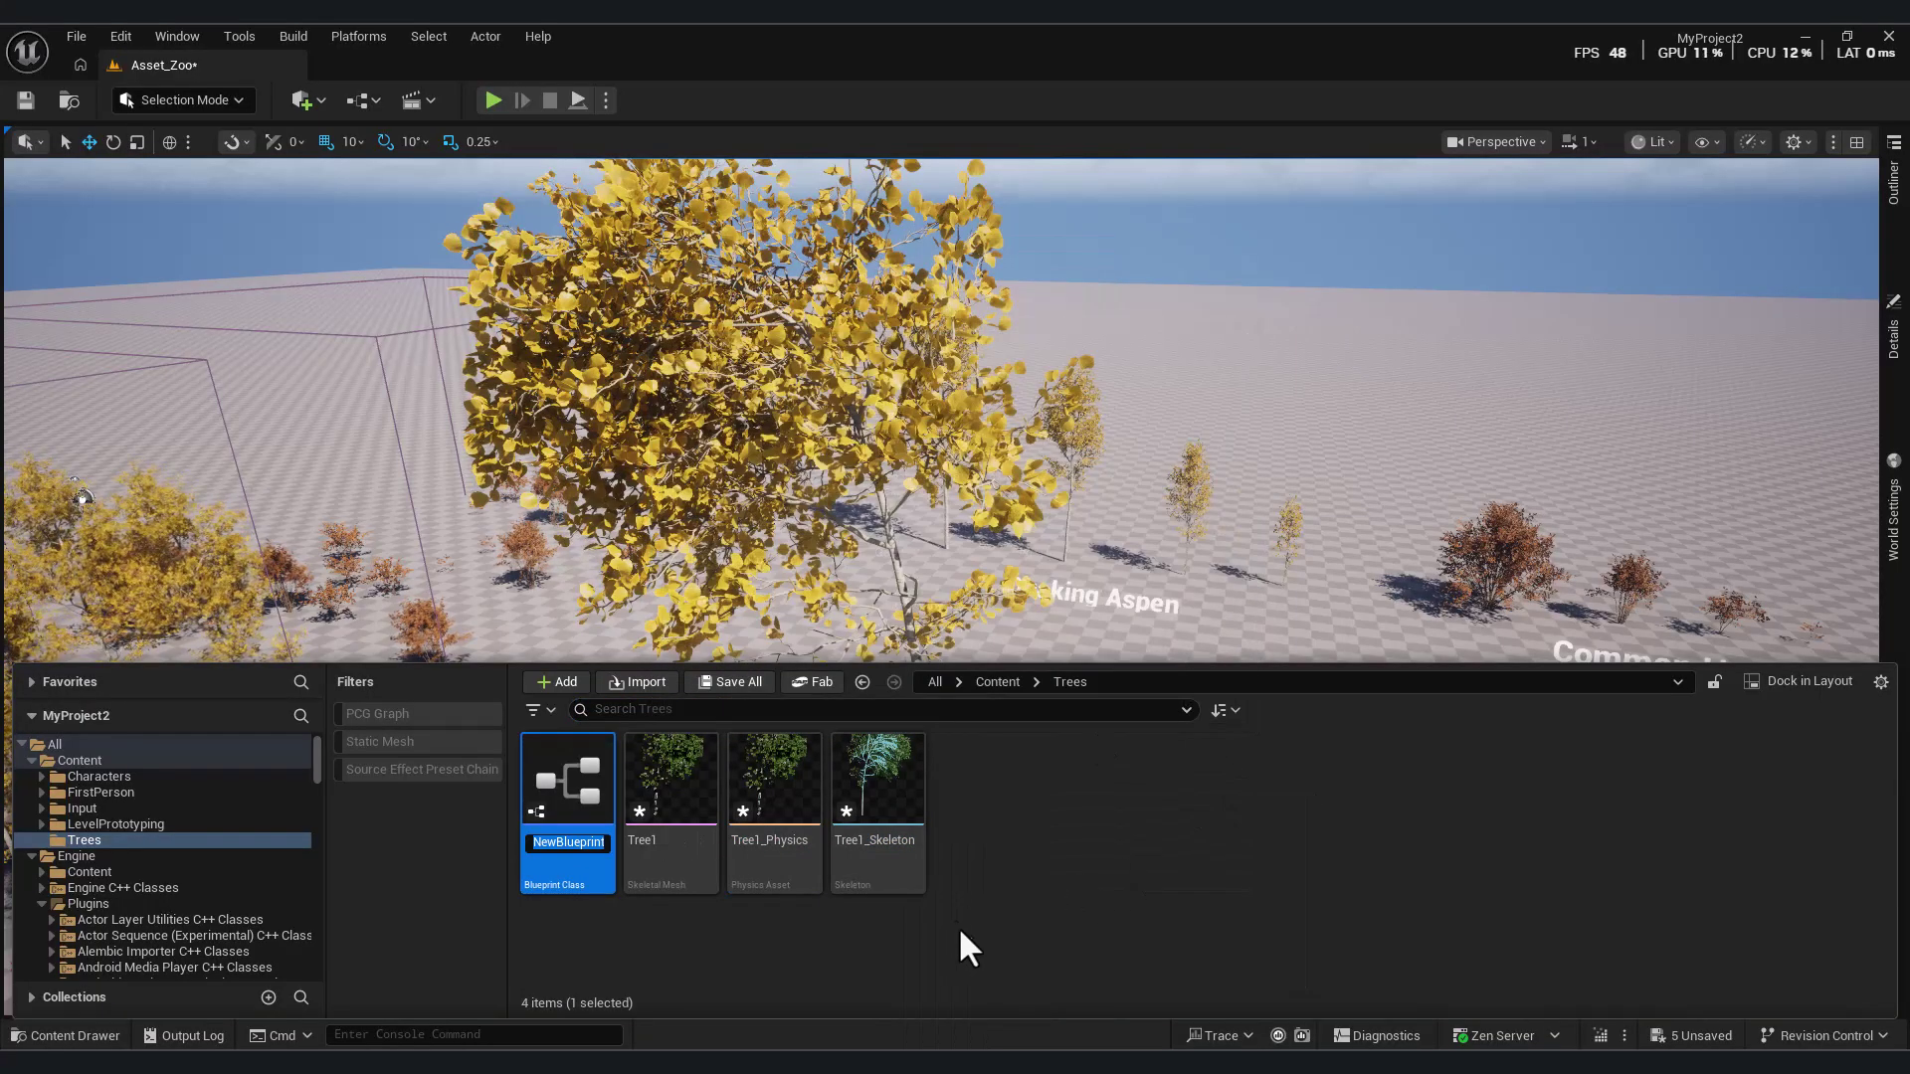
{"action": "type", "text": "Tree1"}
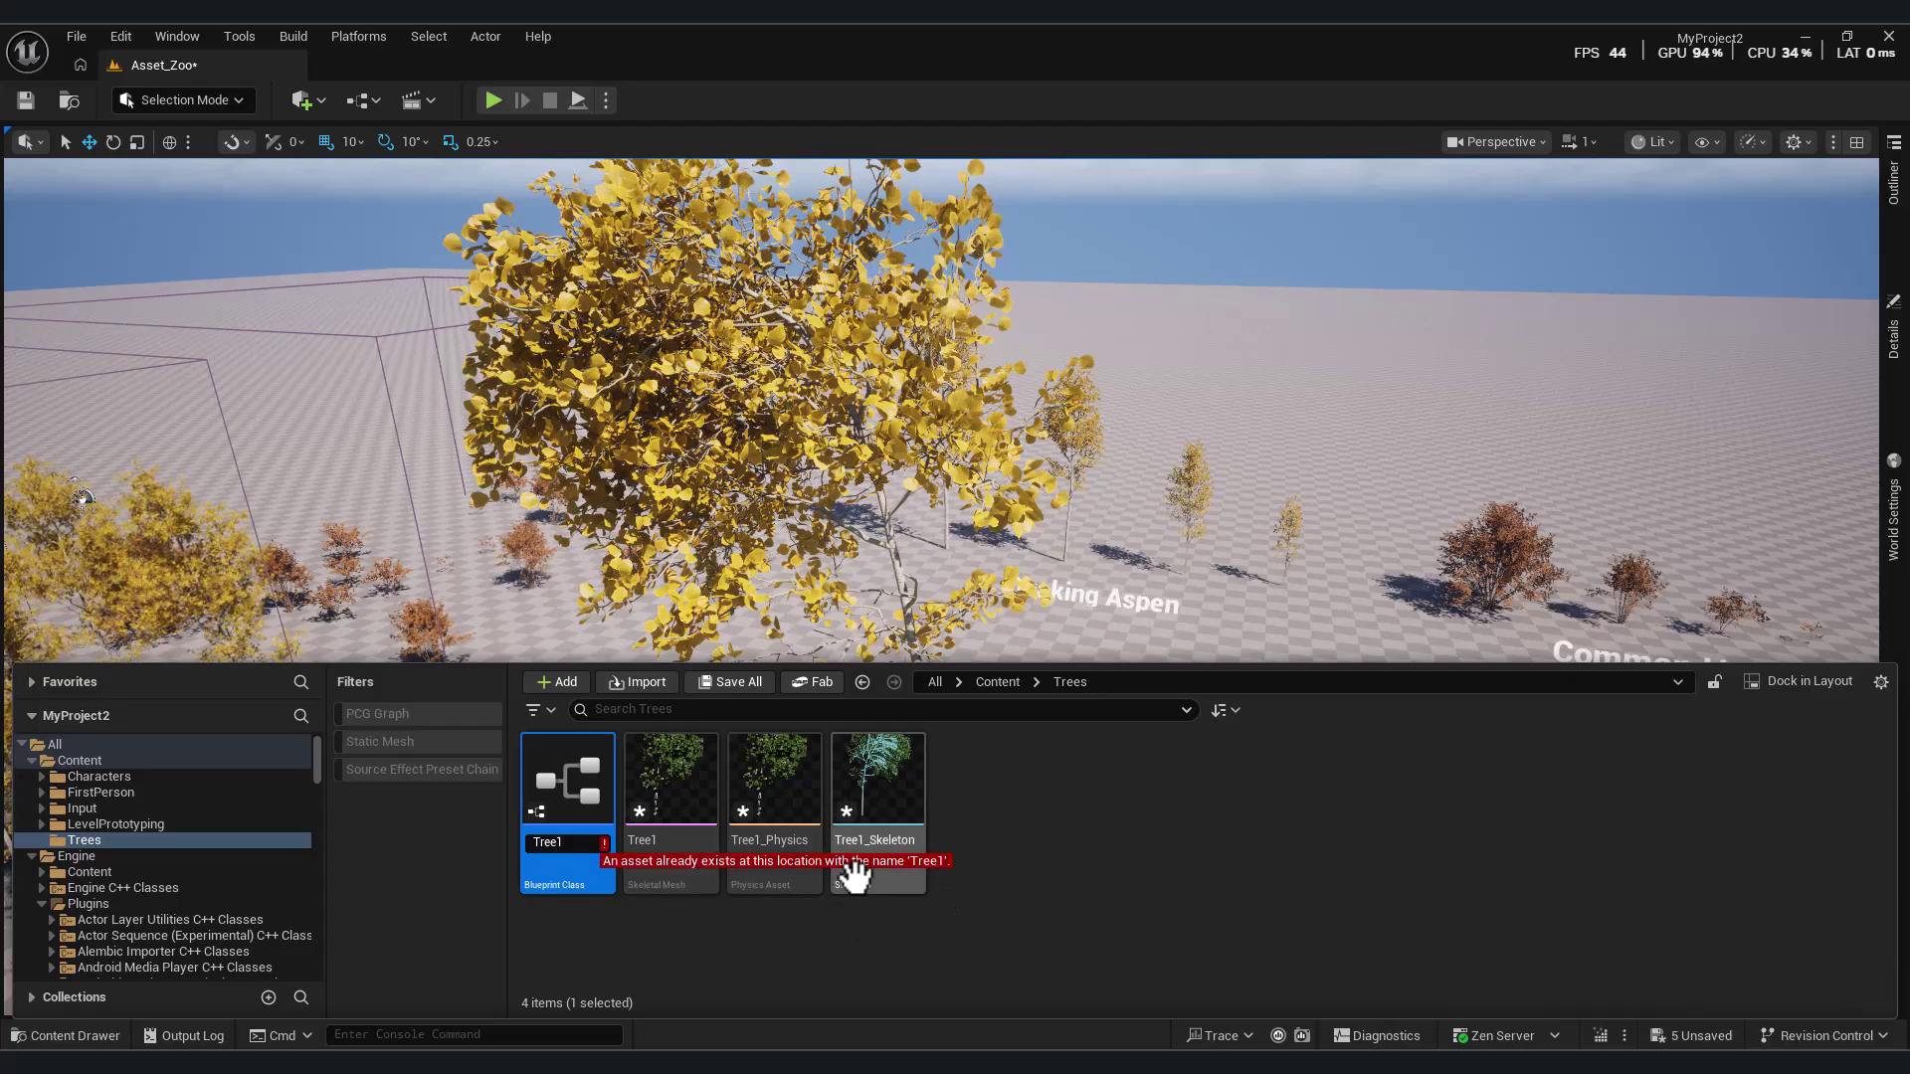
{"action": "key", "text": "Return"}
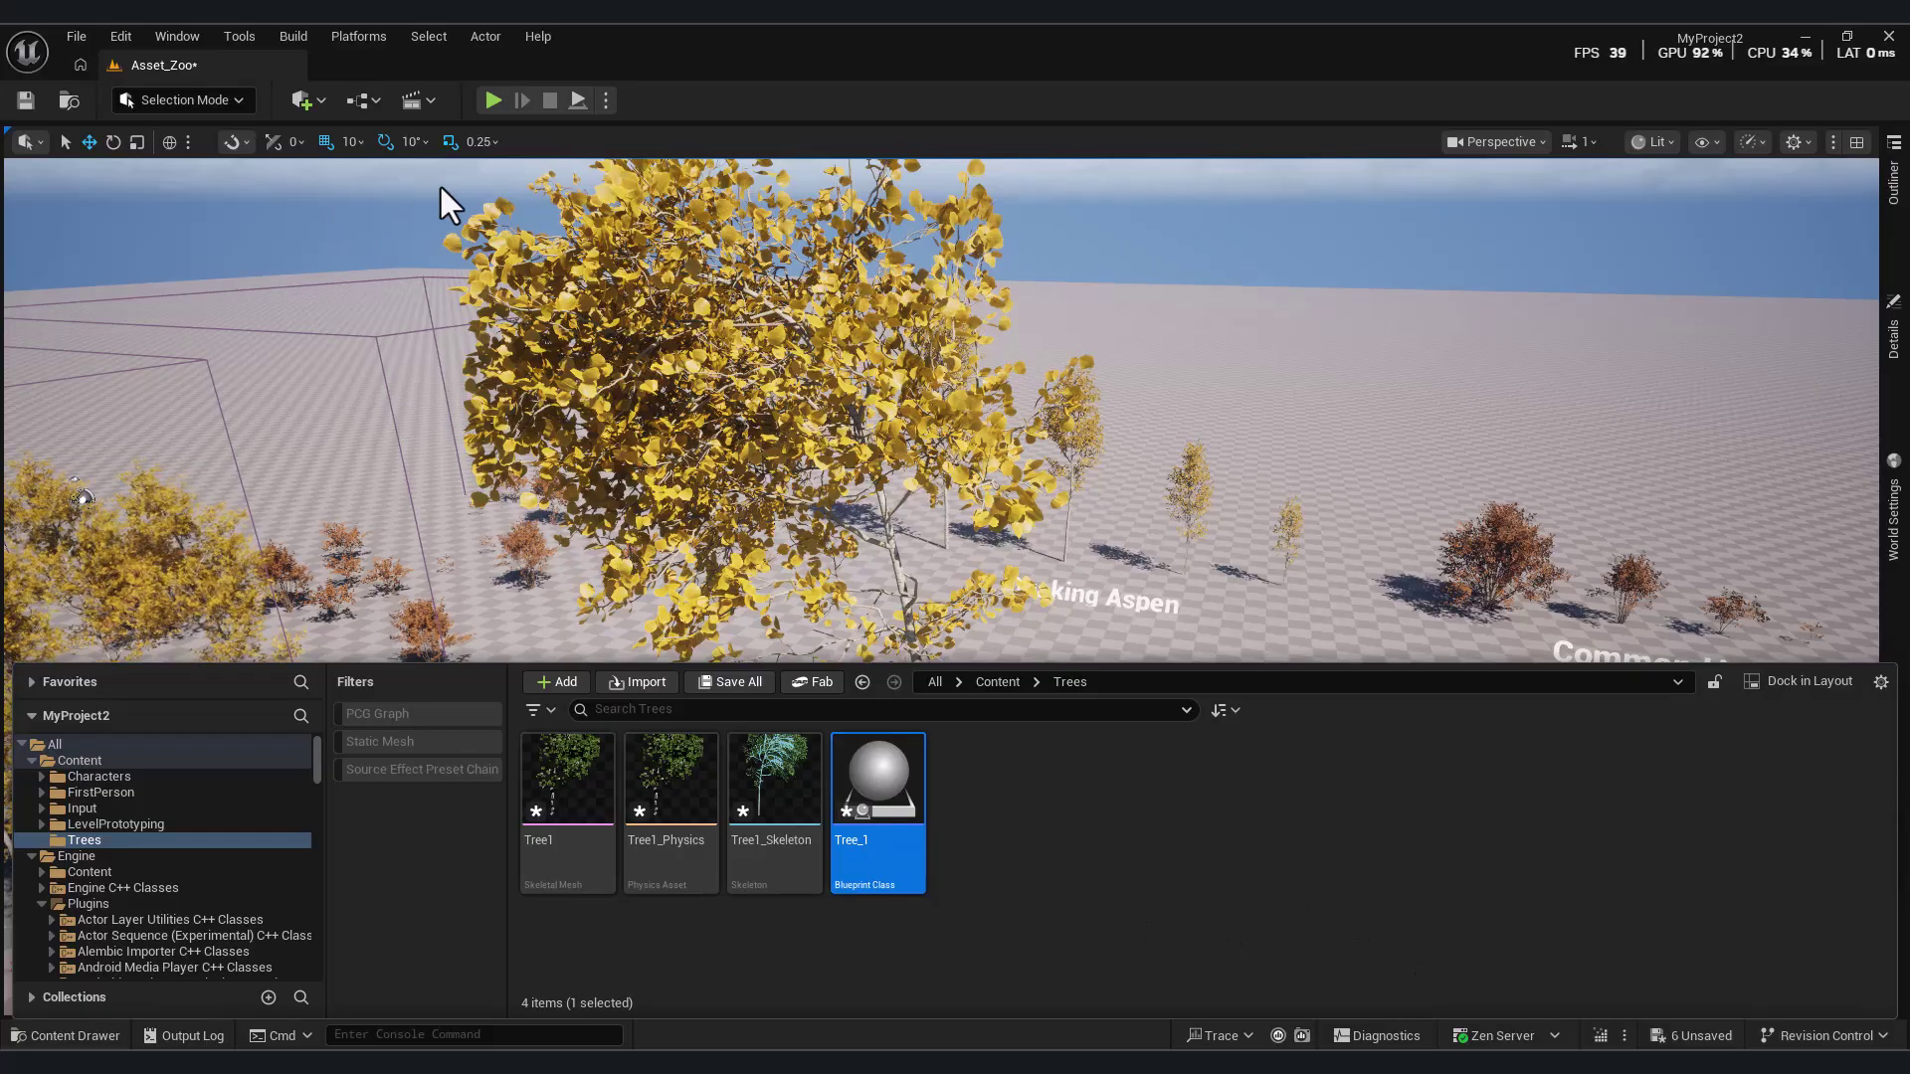
- Open the Tree_1 Blueprint and add an Instanced Skinned Mesh component to it
{"action": "double_click", "coordinate": [878, 786]}
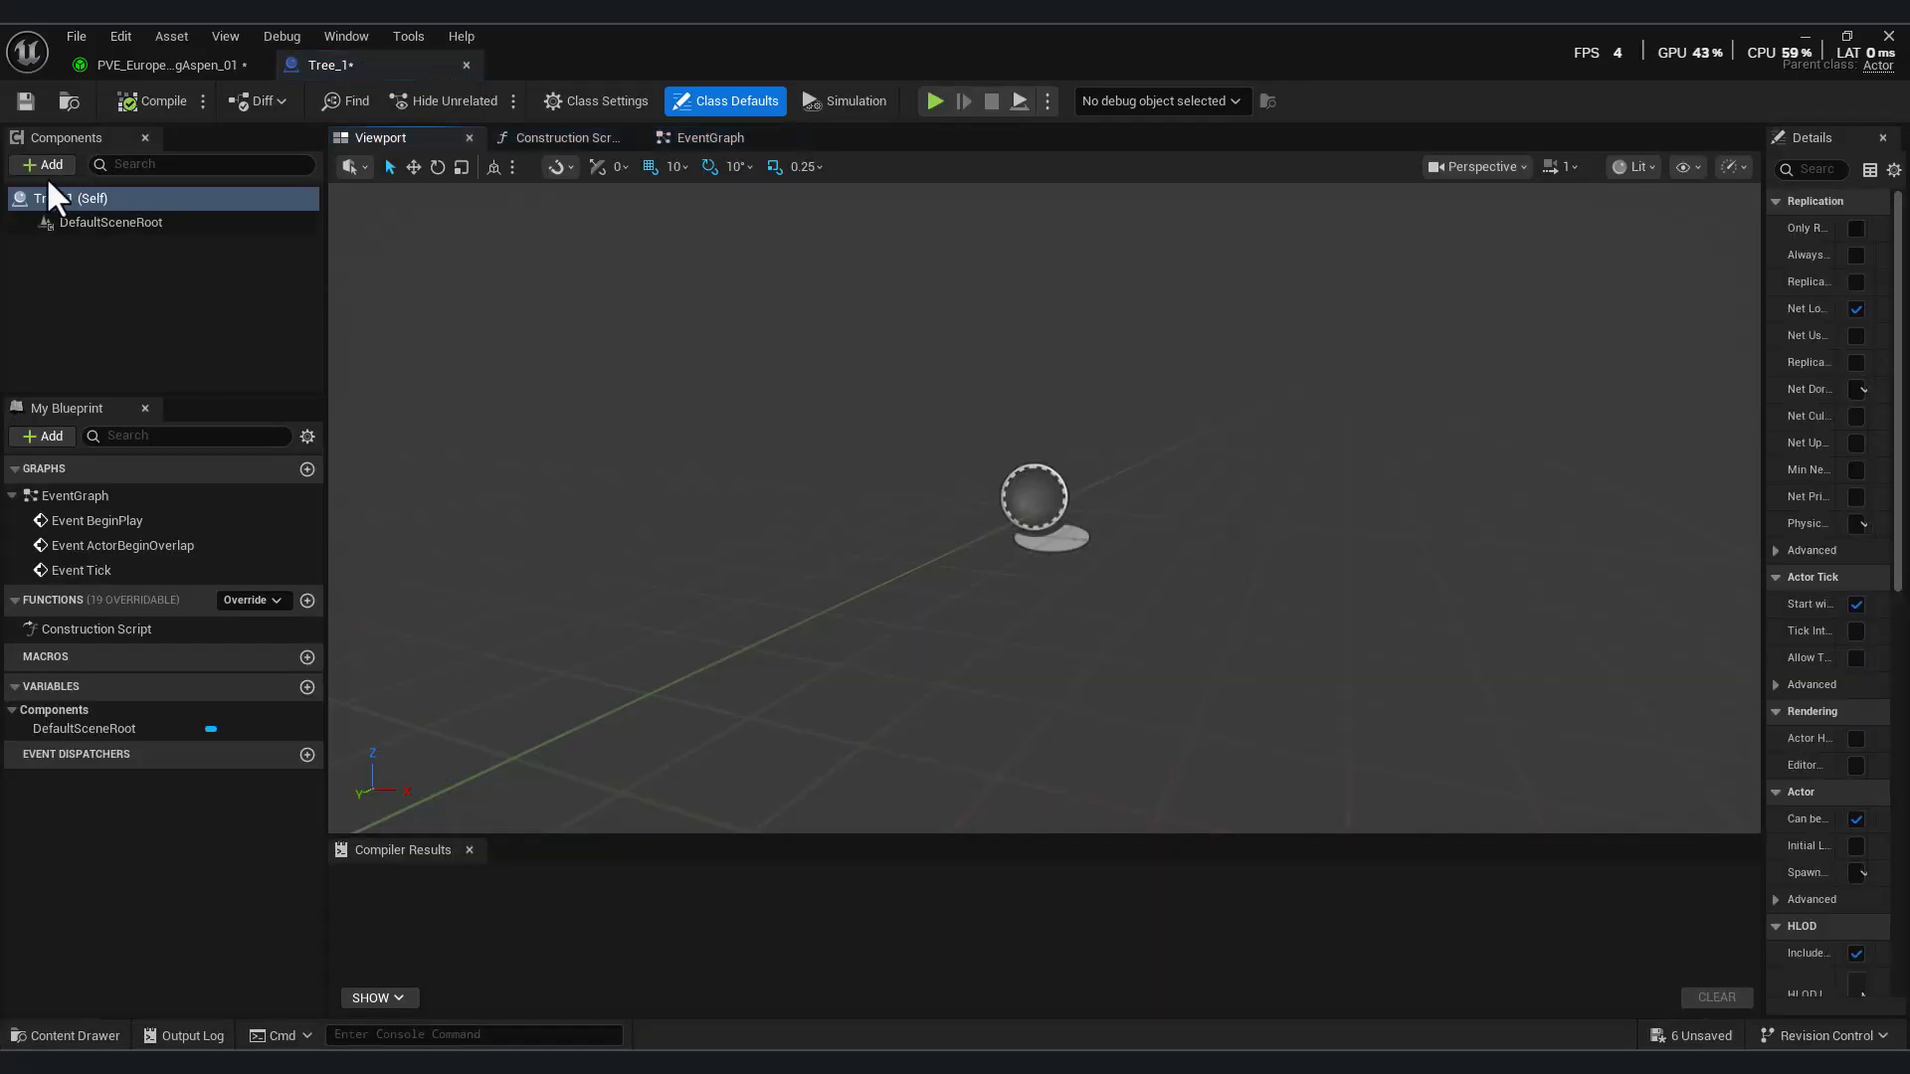
{"action": "left_click", "coordinate": [46, 166]}
{"action": "type", "text": "inta"}
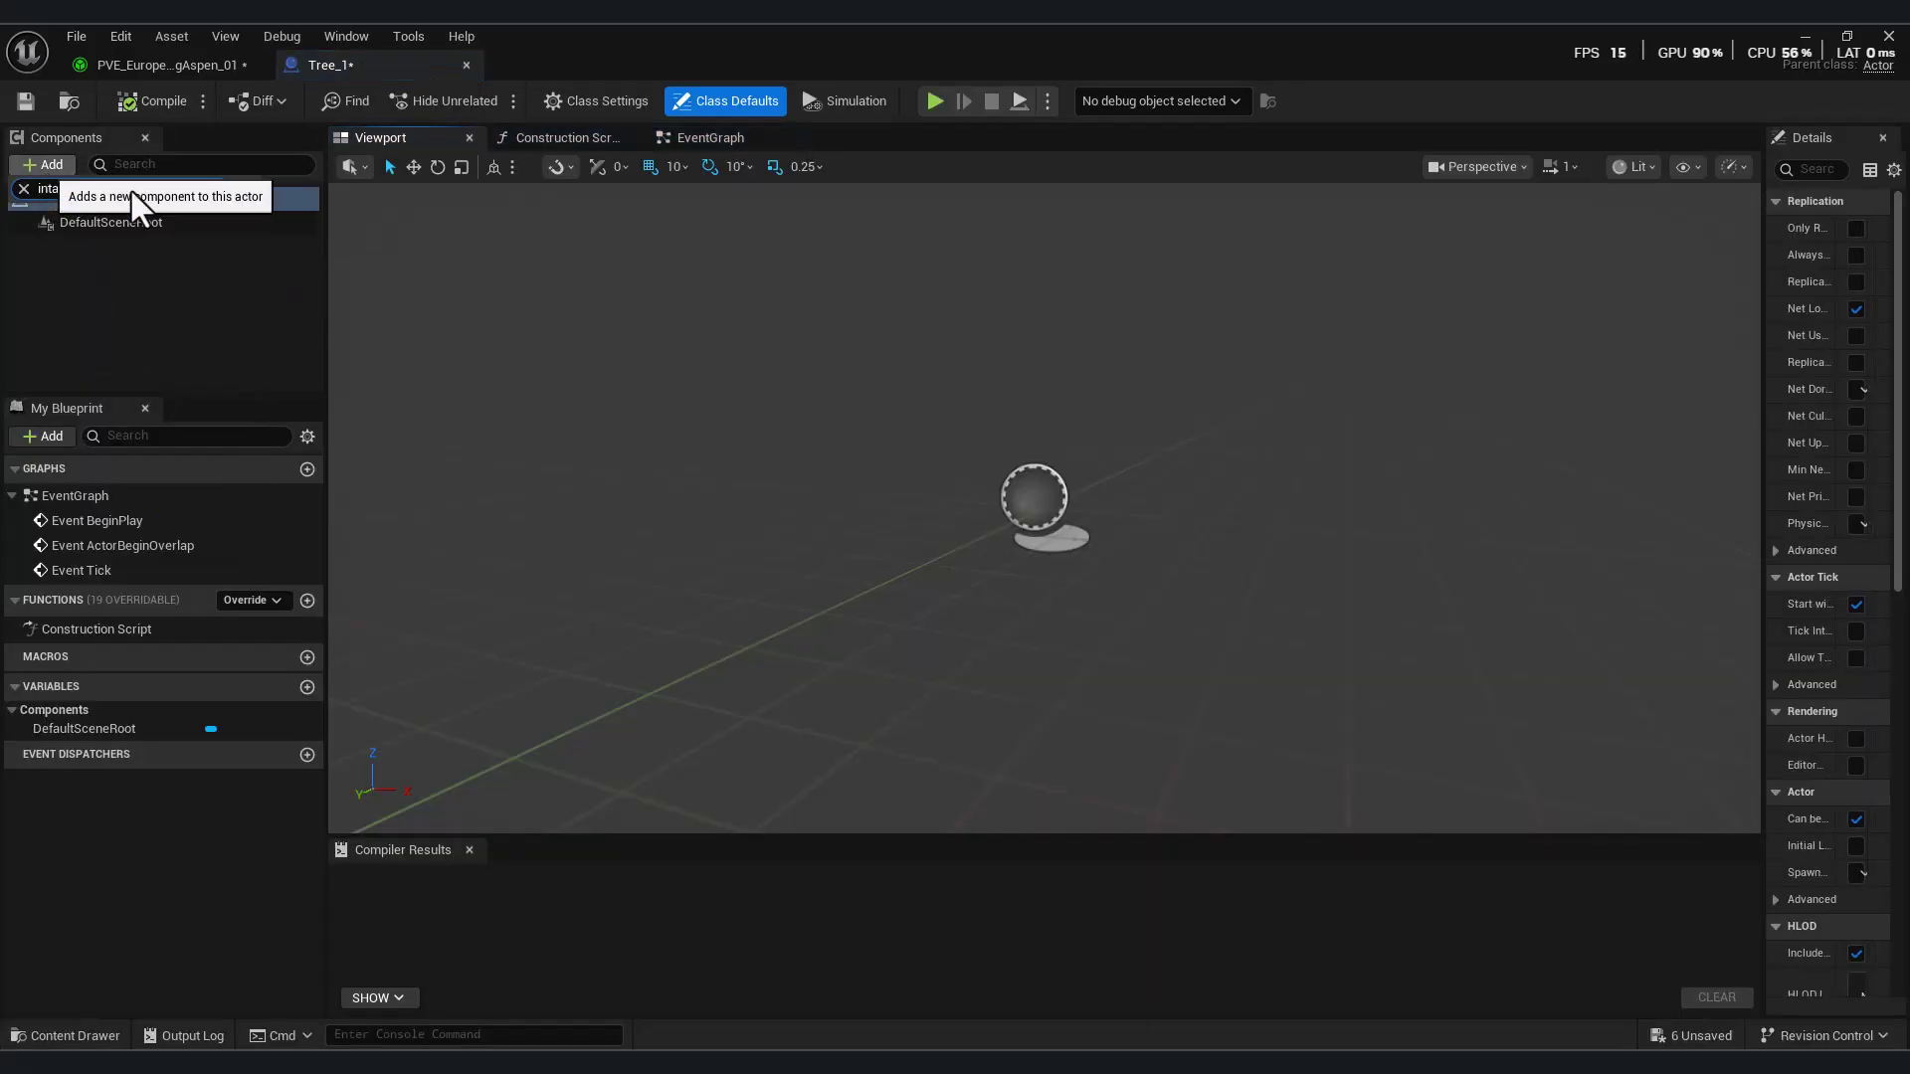
{"action": "left_click", "coordinate": [482, 172]}
{"action": "left_click", "coordinate": [117, 164]}
{"action": "type", "text": "inst"}
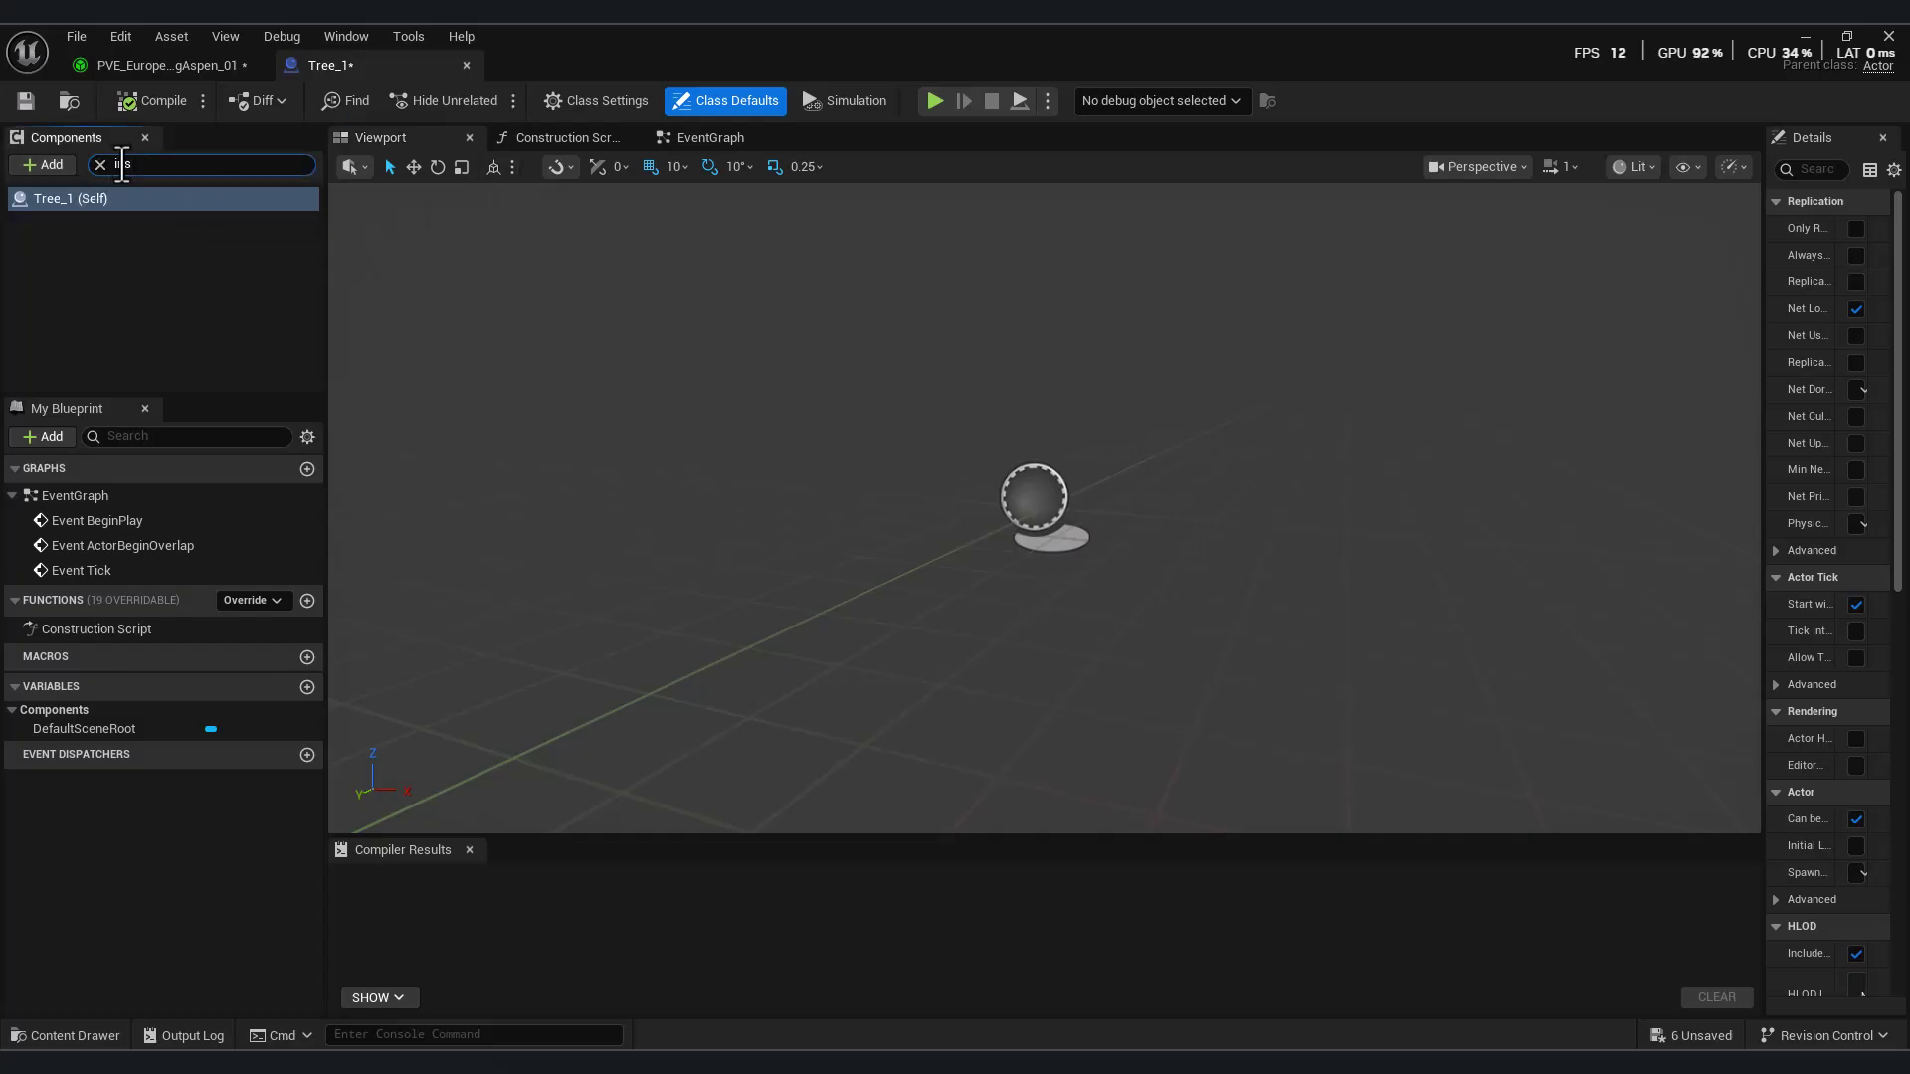
{"action": "left_click", "coordinate": [38, 166]}
{"action": "type", "text": "inst"}
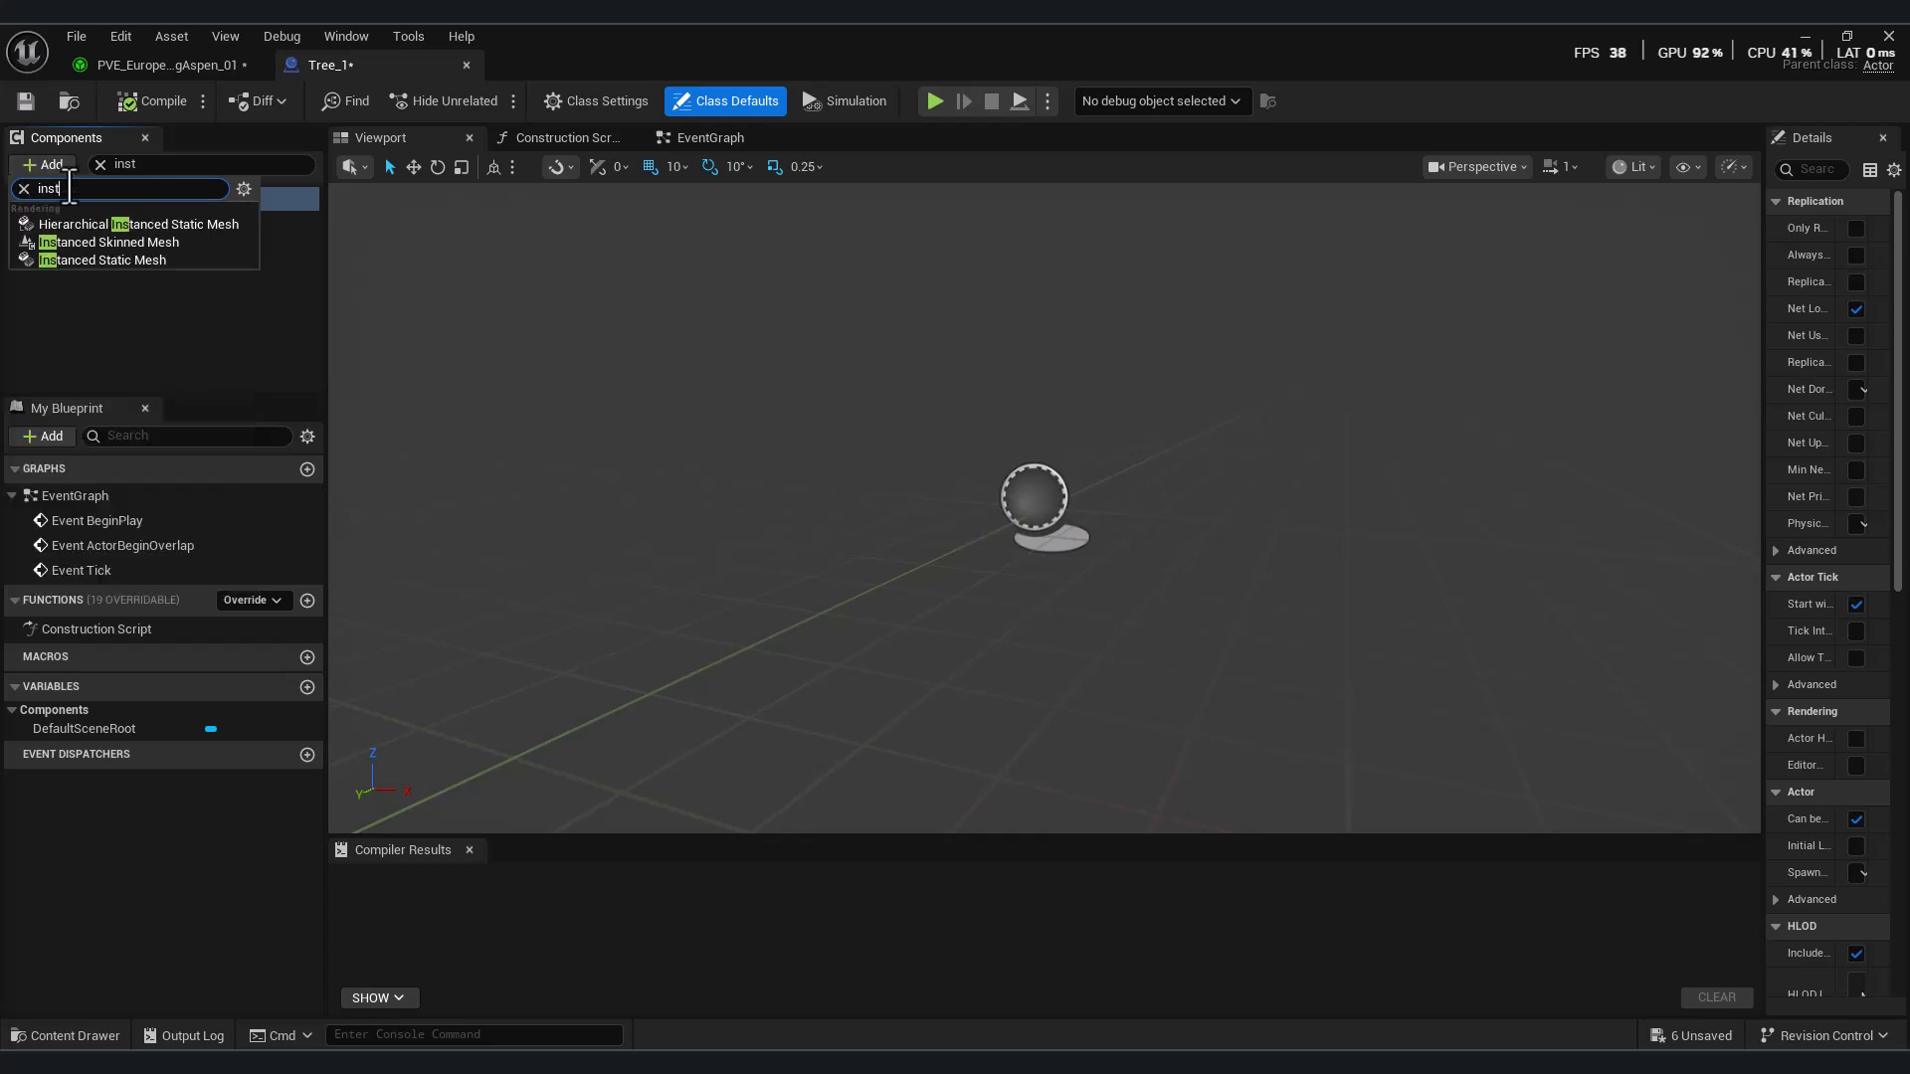
{"action": "left_click", "coordinate": [139, 243]}
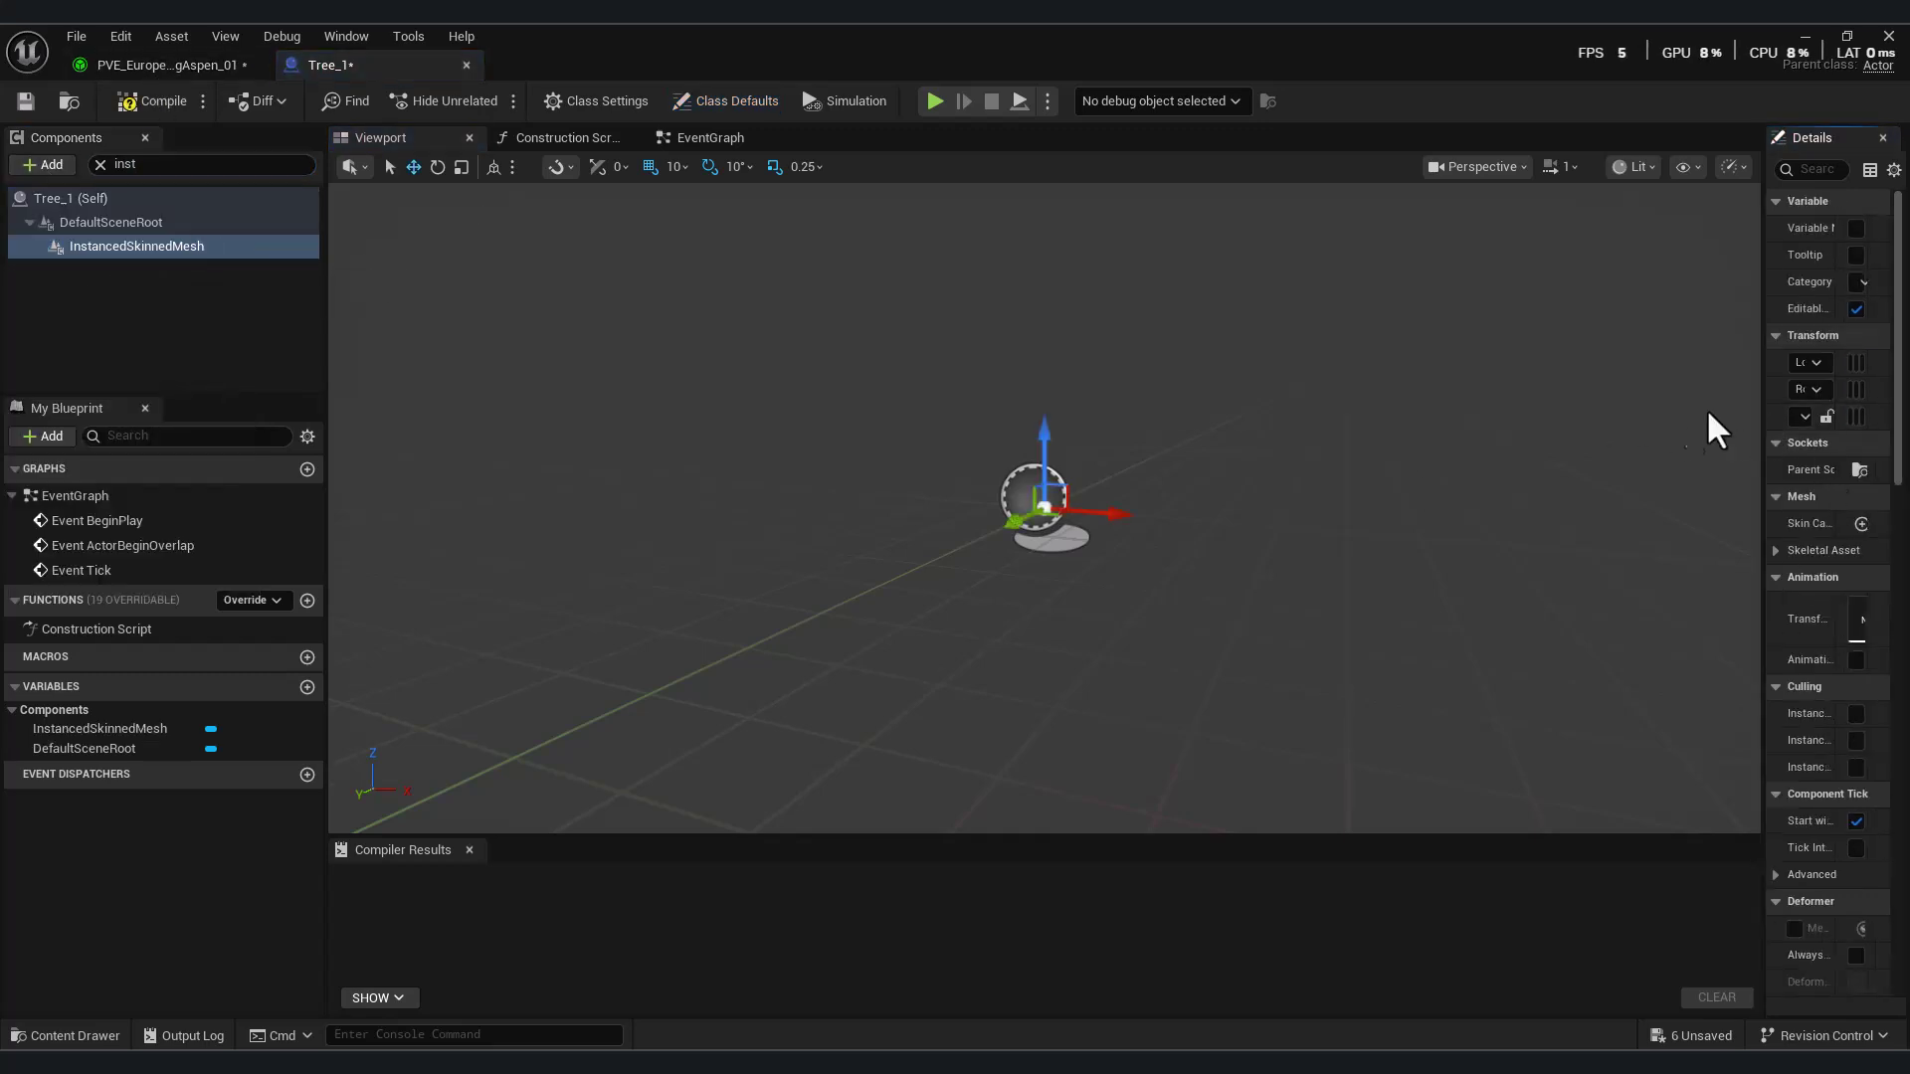
- Assign the Tree1 skeletal mesh to the InstancedSkinnedMesh component
{"action": "left_click_drag", "start_coordinate": [1764, 398], "coordinate": [1380, 448]}
{"action": "left_click", "coordinate": [1827, 609]}
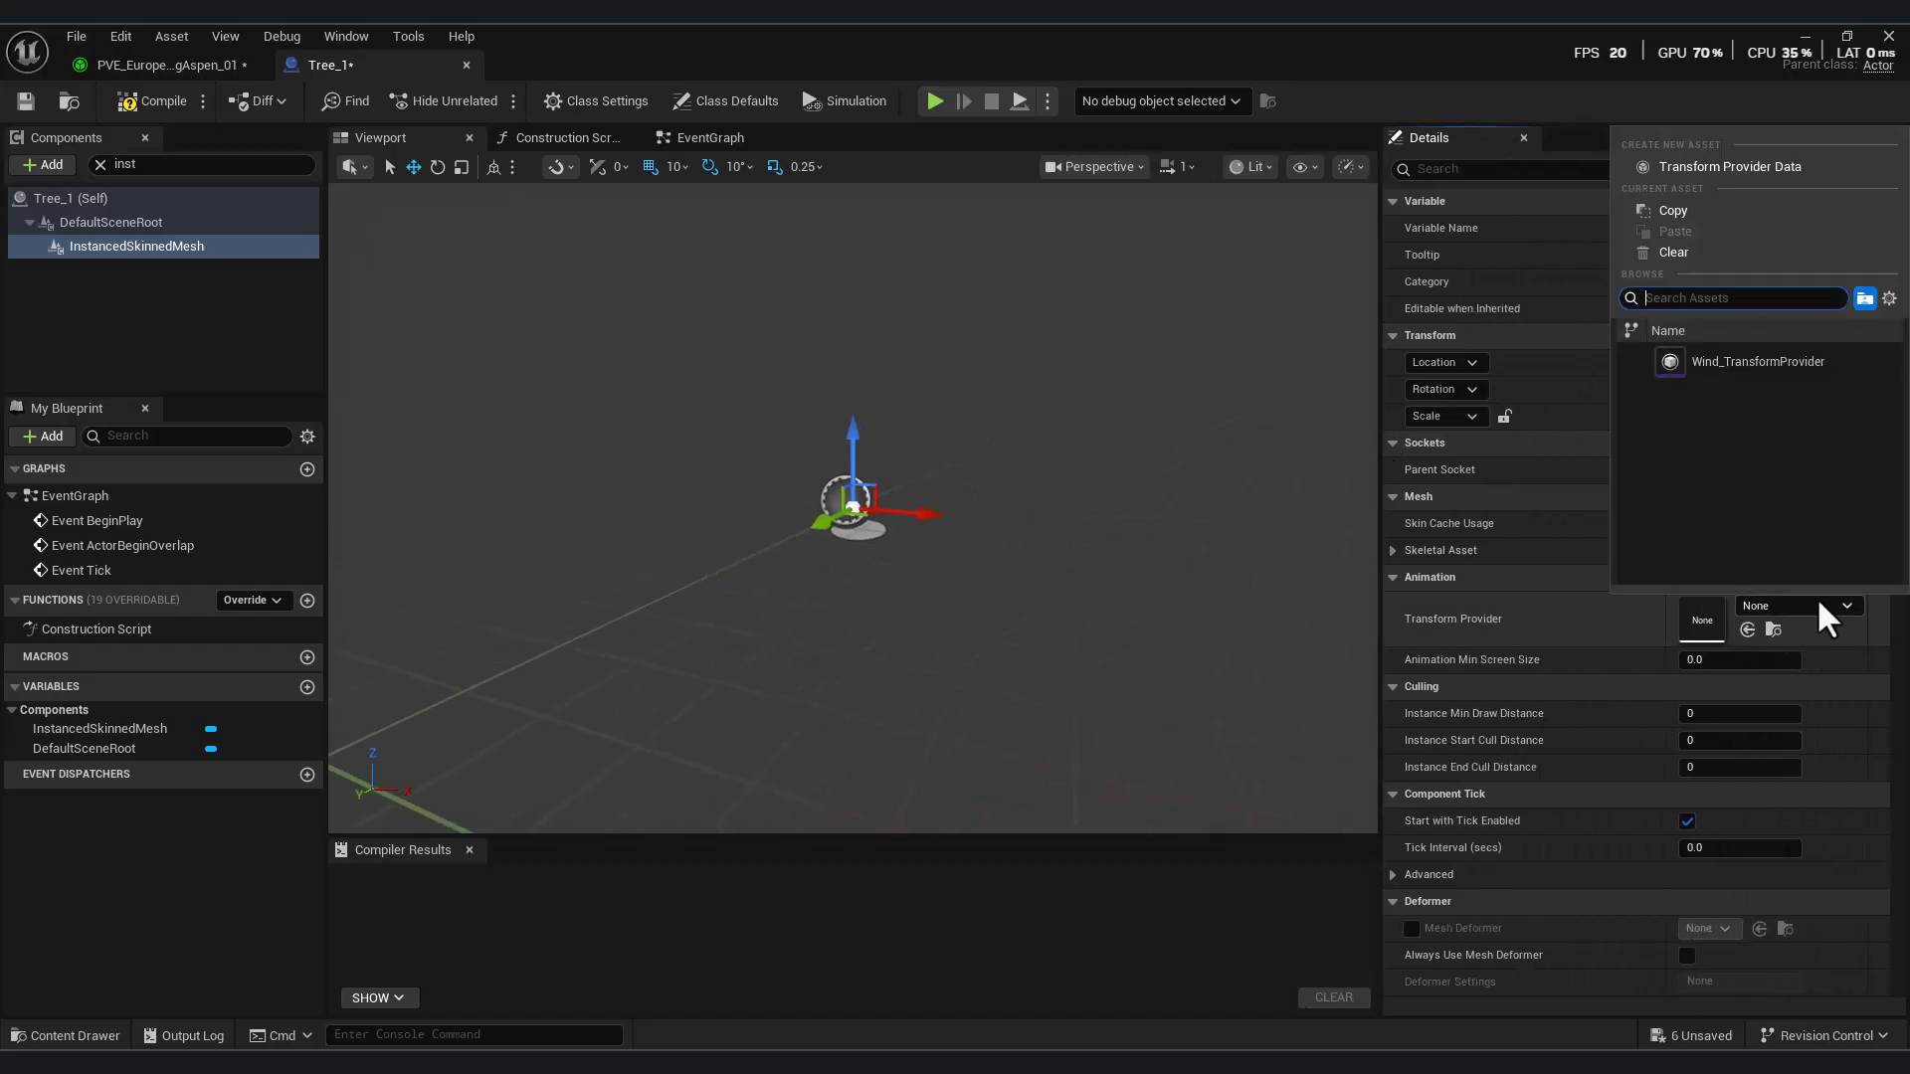
{"action": "left_click", "coordinate": [1846, 627]}
{"action": "left_click", "coordinate": [1394, 550]}
{"action": "left_click", "coordinate": [1792, 579]}
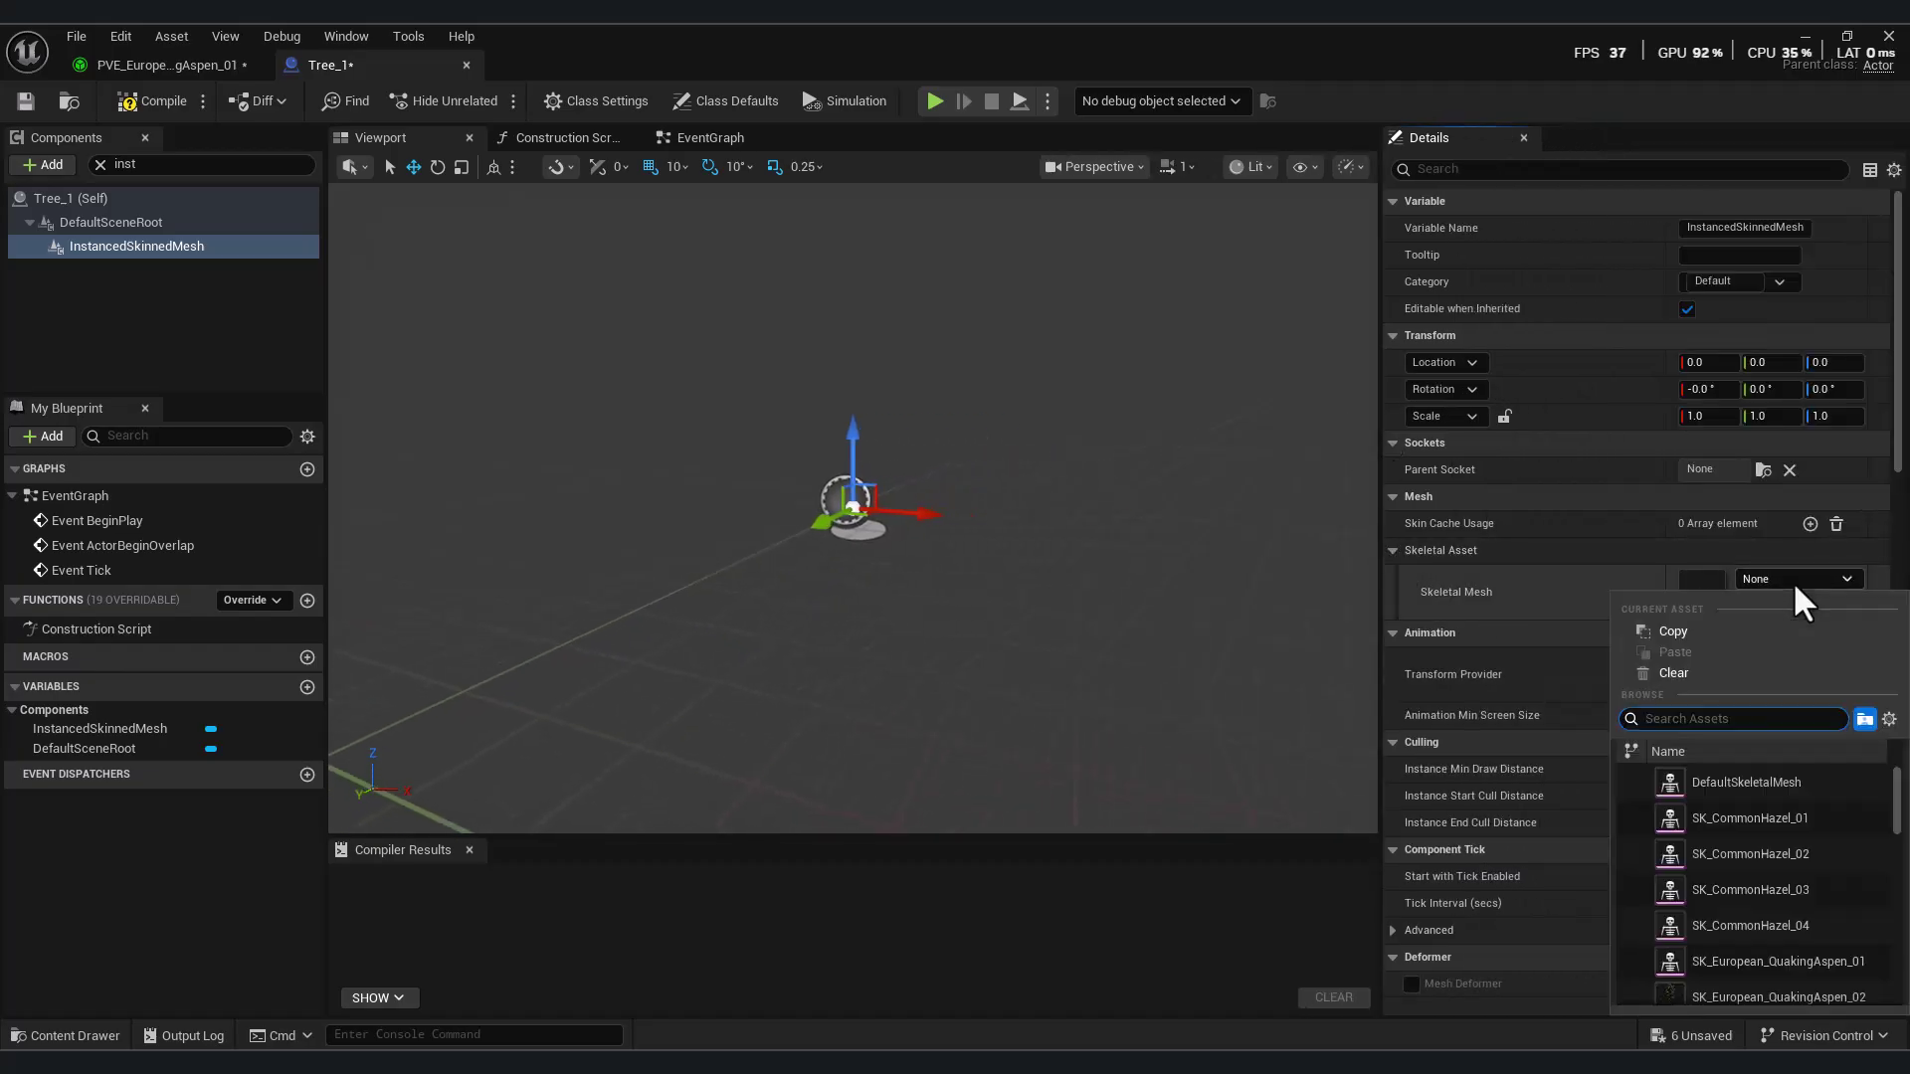
{"action": "type", "text": "tree 1"}
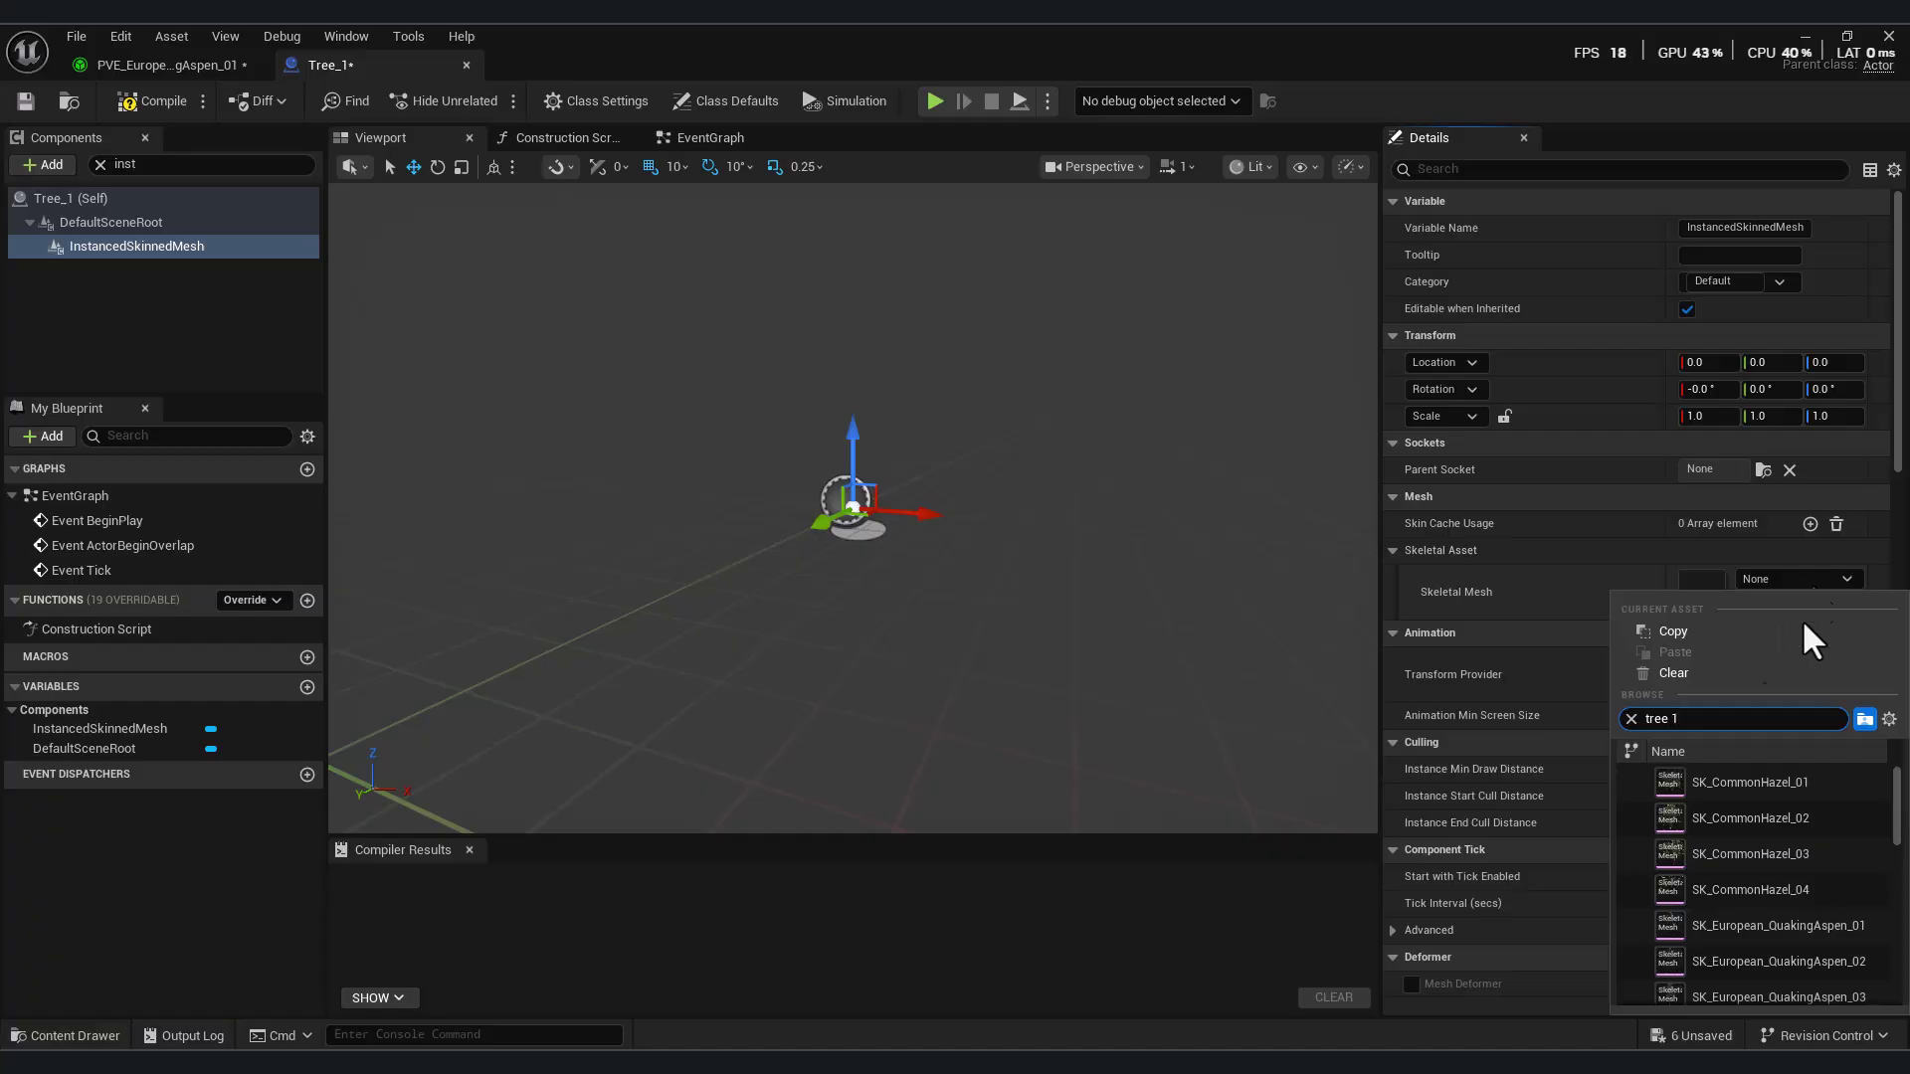
{"action": "left_click", "coordinate": [75, 1035]}
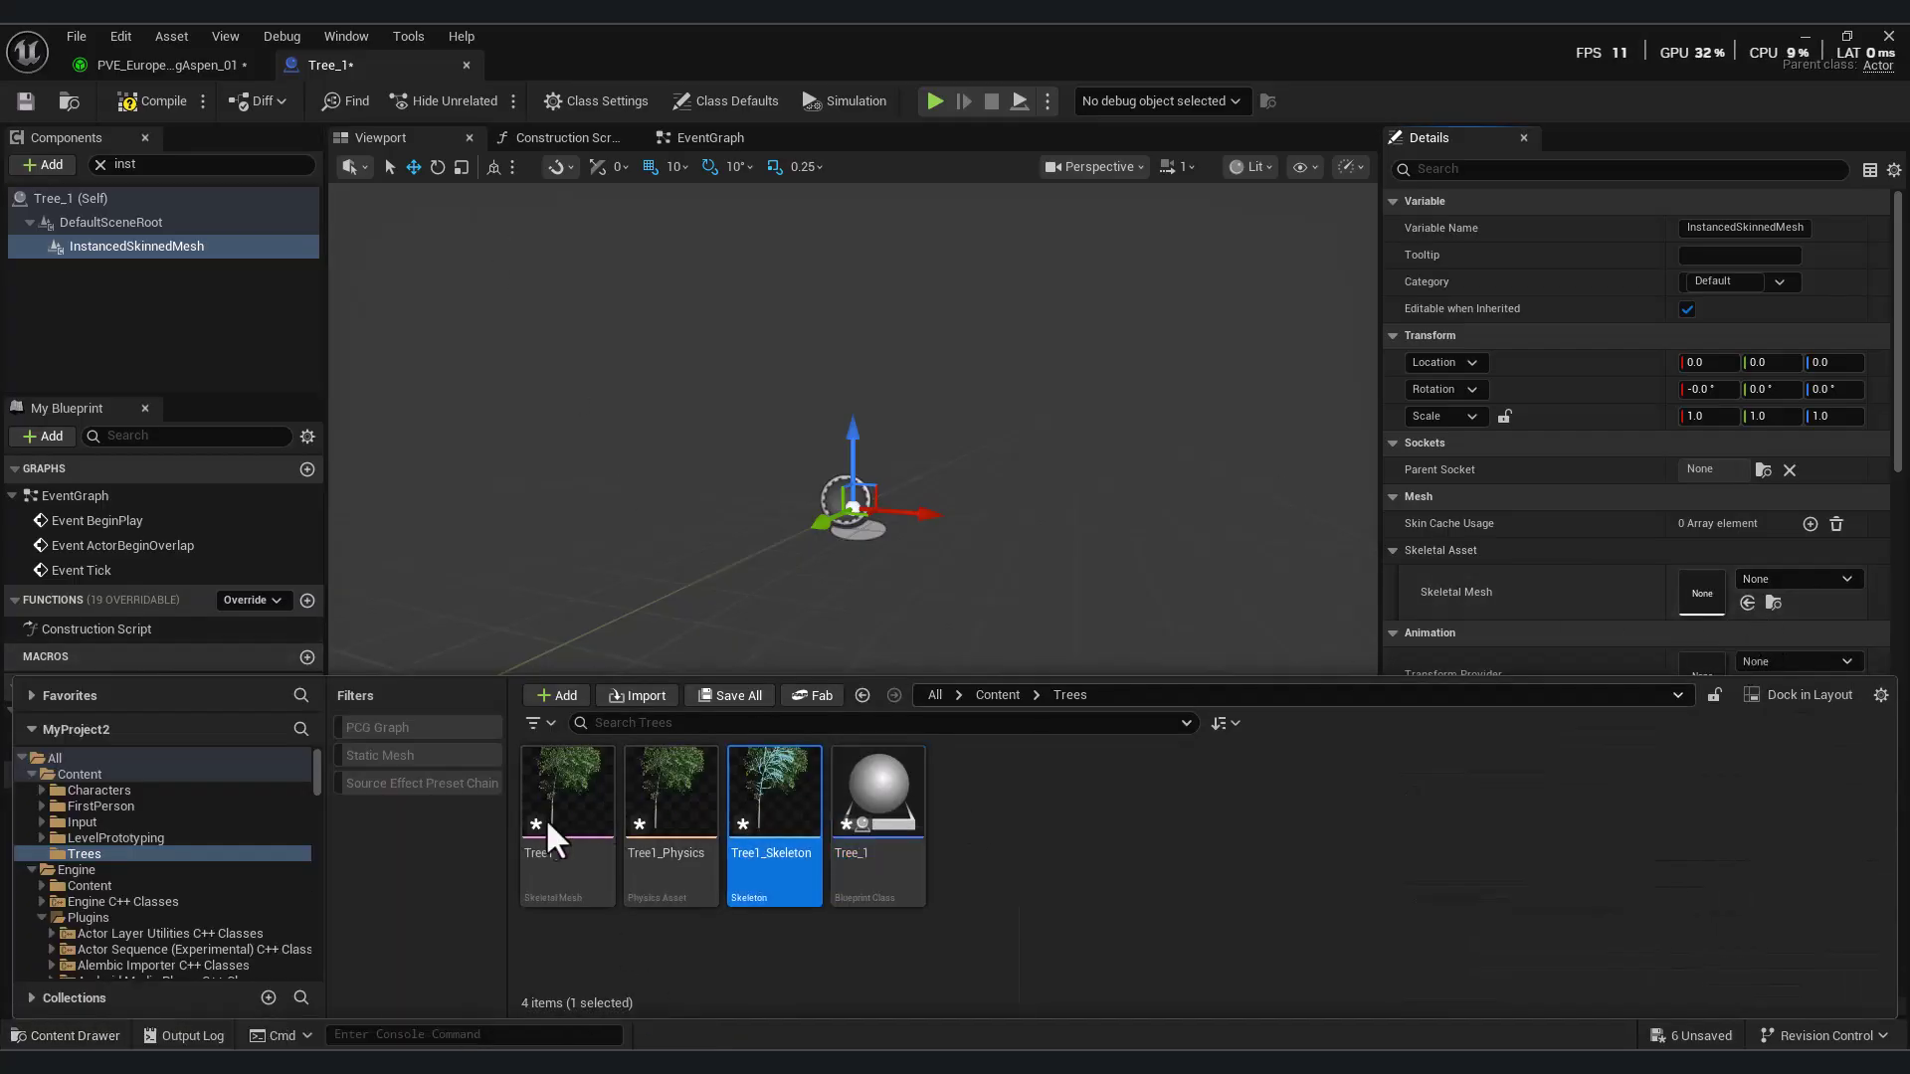
{"action": "left_click", "coordinate": [601, 811]}
{"action": "left_click", "coordinate": [1748, 603]}
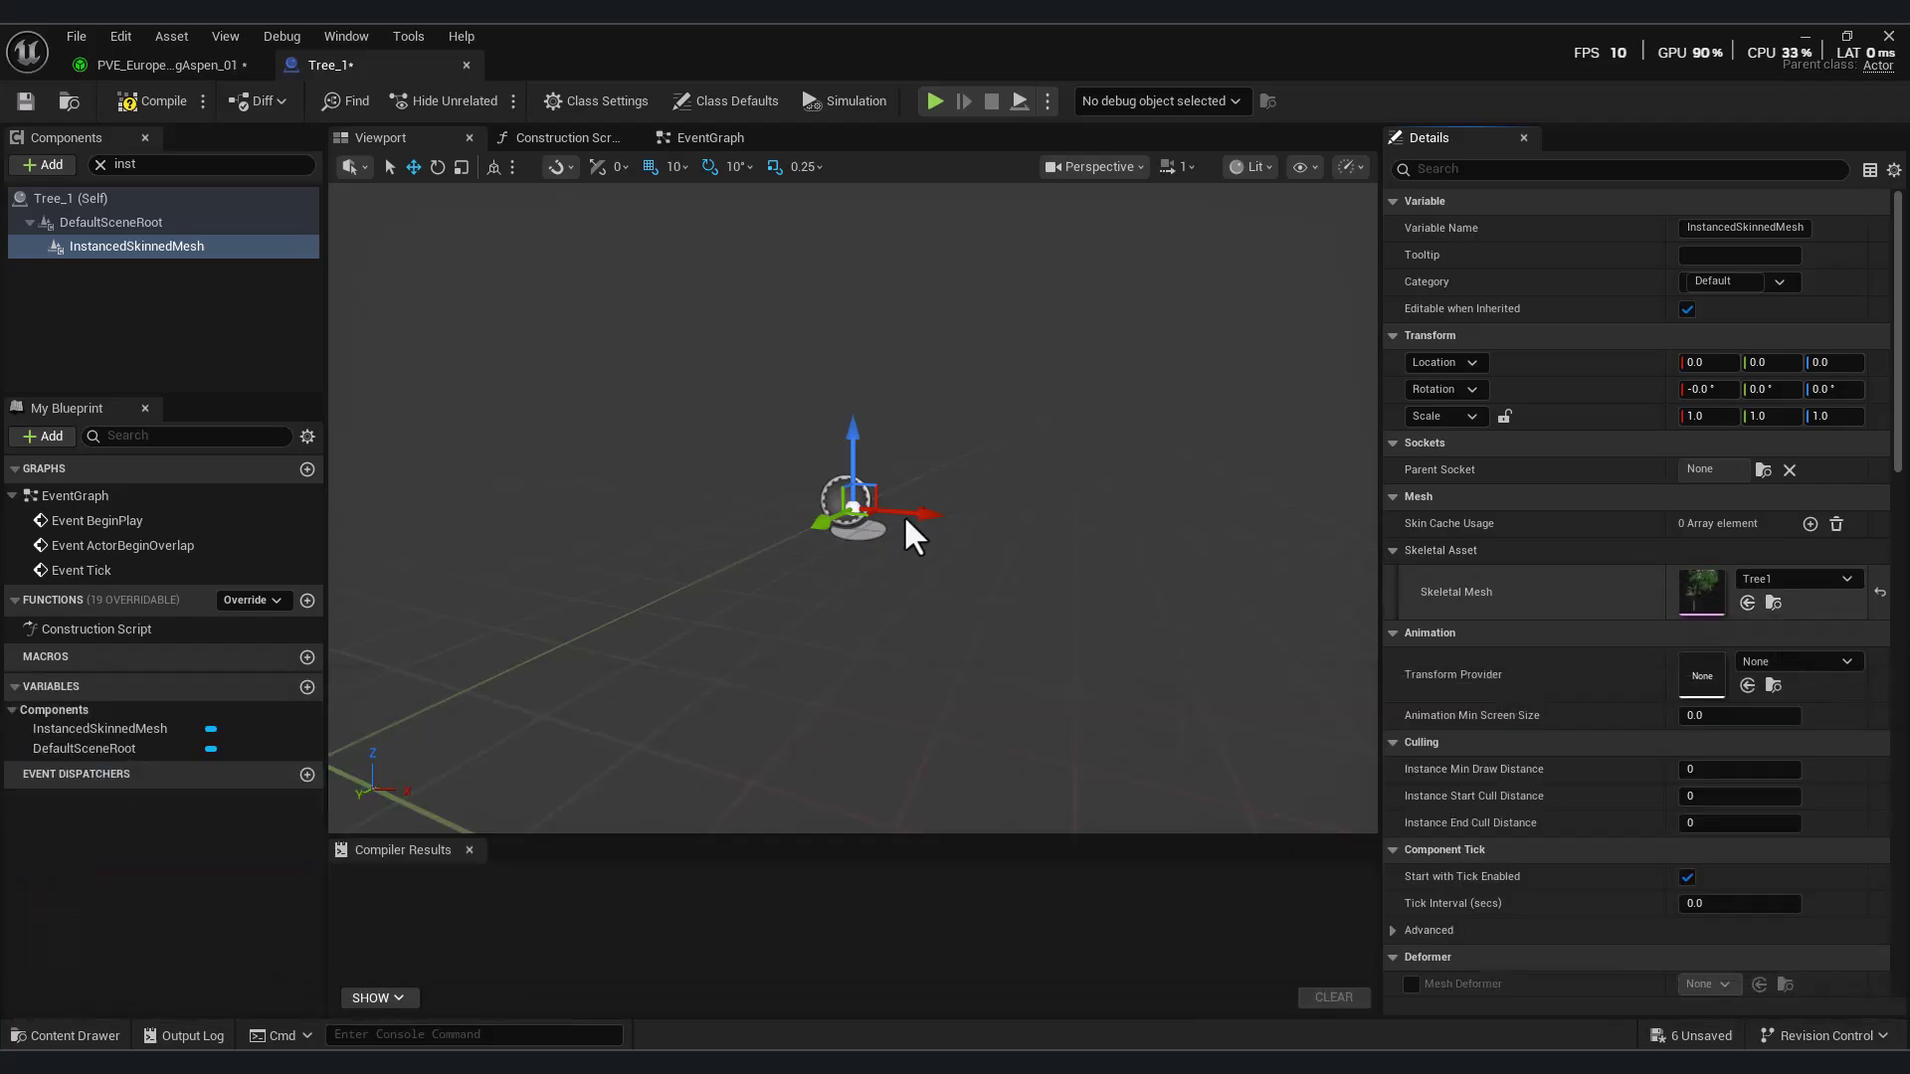
- Set the component's Transform Provider to Wind_TransformProvider
{"action": "right_click_drag", "start_coordinate": [852, 508], "coordinate": [909, 621]}
{"action": "left_click", "coordinate": [1796, 661]}
{"action": "left_click", "coordinate": [1735, 408]}
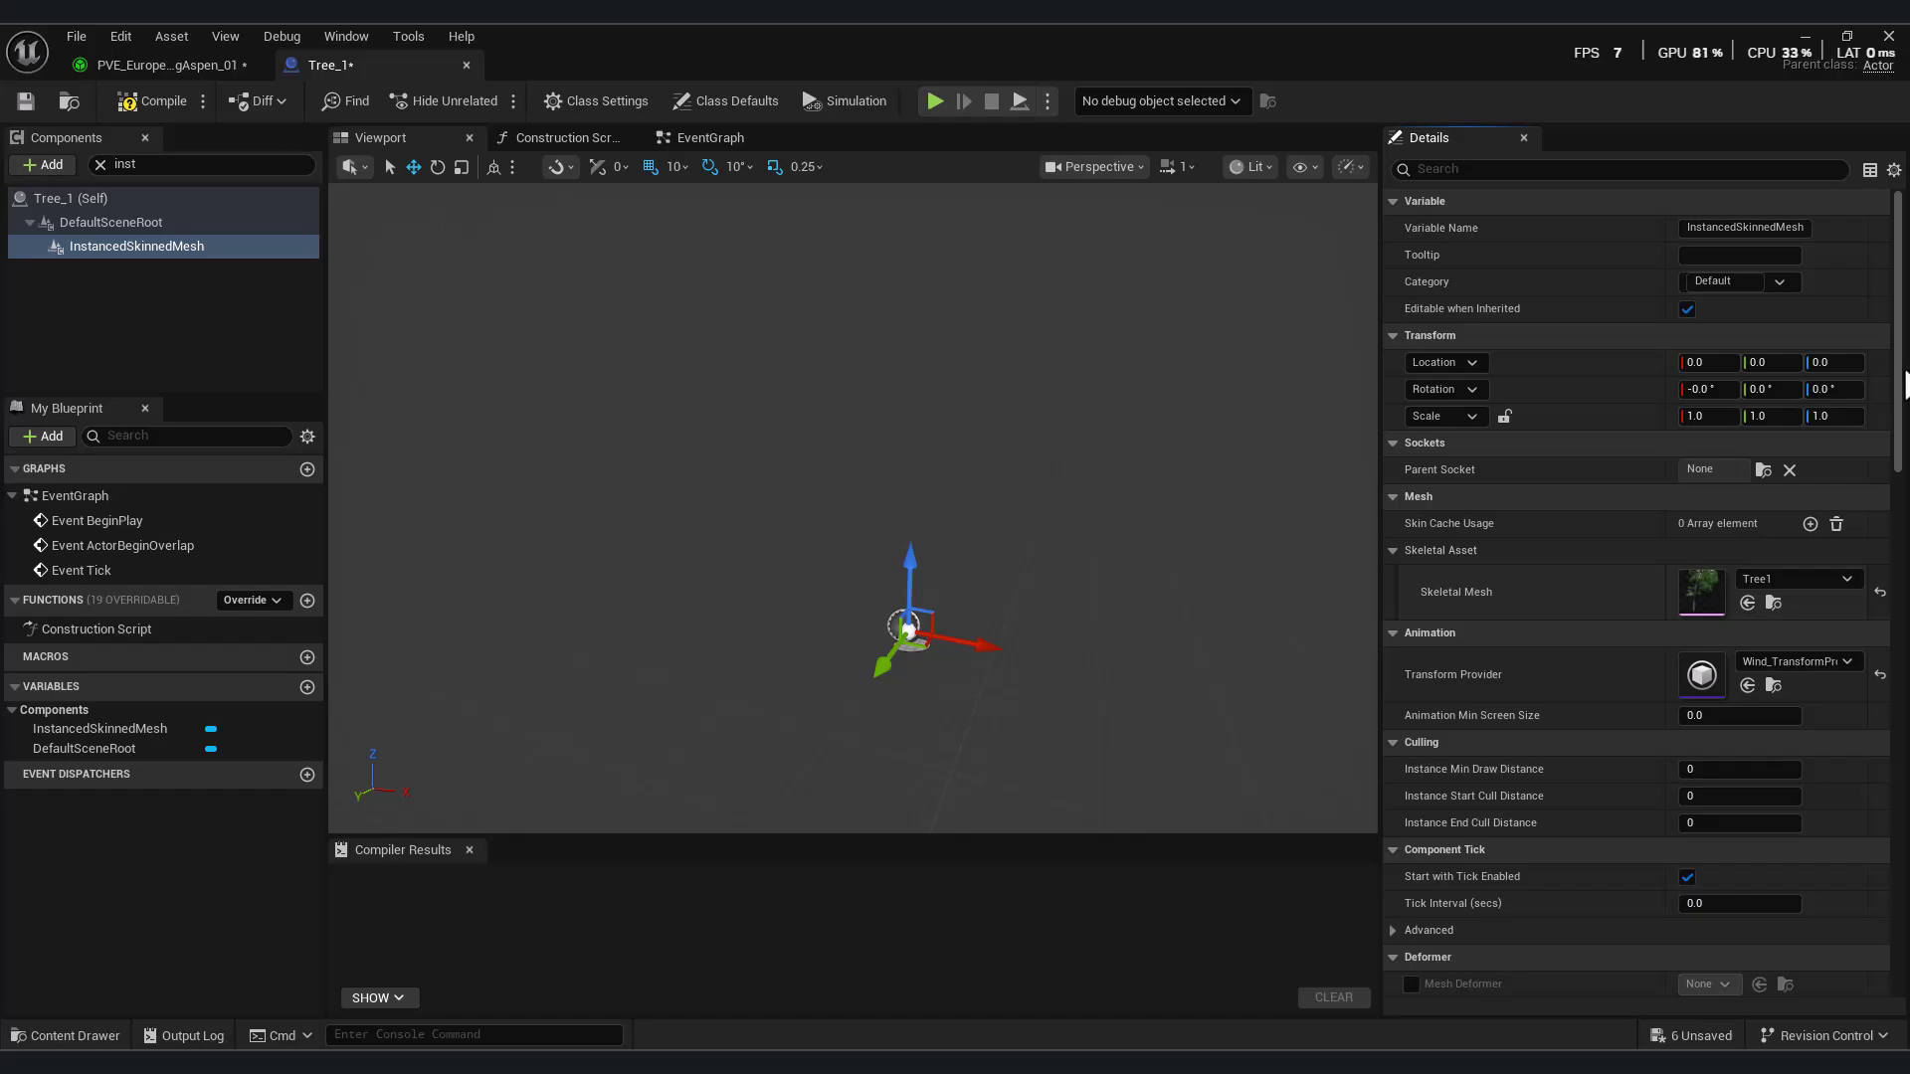
- Add one element to the component's Instances array, and compile and save the Tree_1 Blueprint
{"action": "scroll", "coordinate": [1685, 734], "scroll_direction": "down", "scroll_amount": 10}
{"action": "left_click", "coordinate": [1811, 704]}
{"action": "key", "text": "s"}
{"action": "right_click_drag", "start_coordinate": [892, 626], "coordinate": [997, 499]}
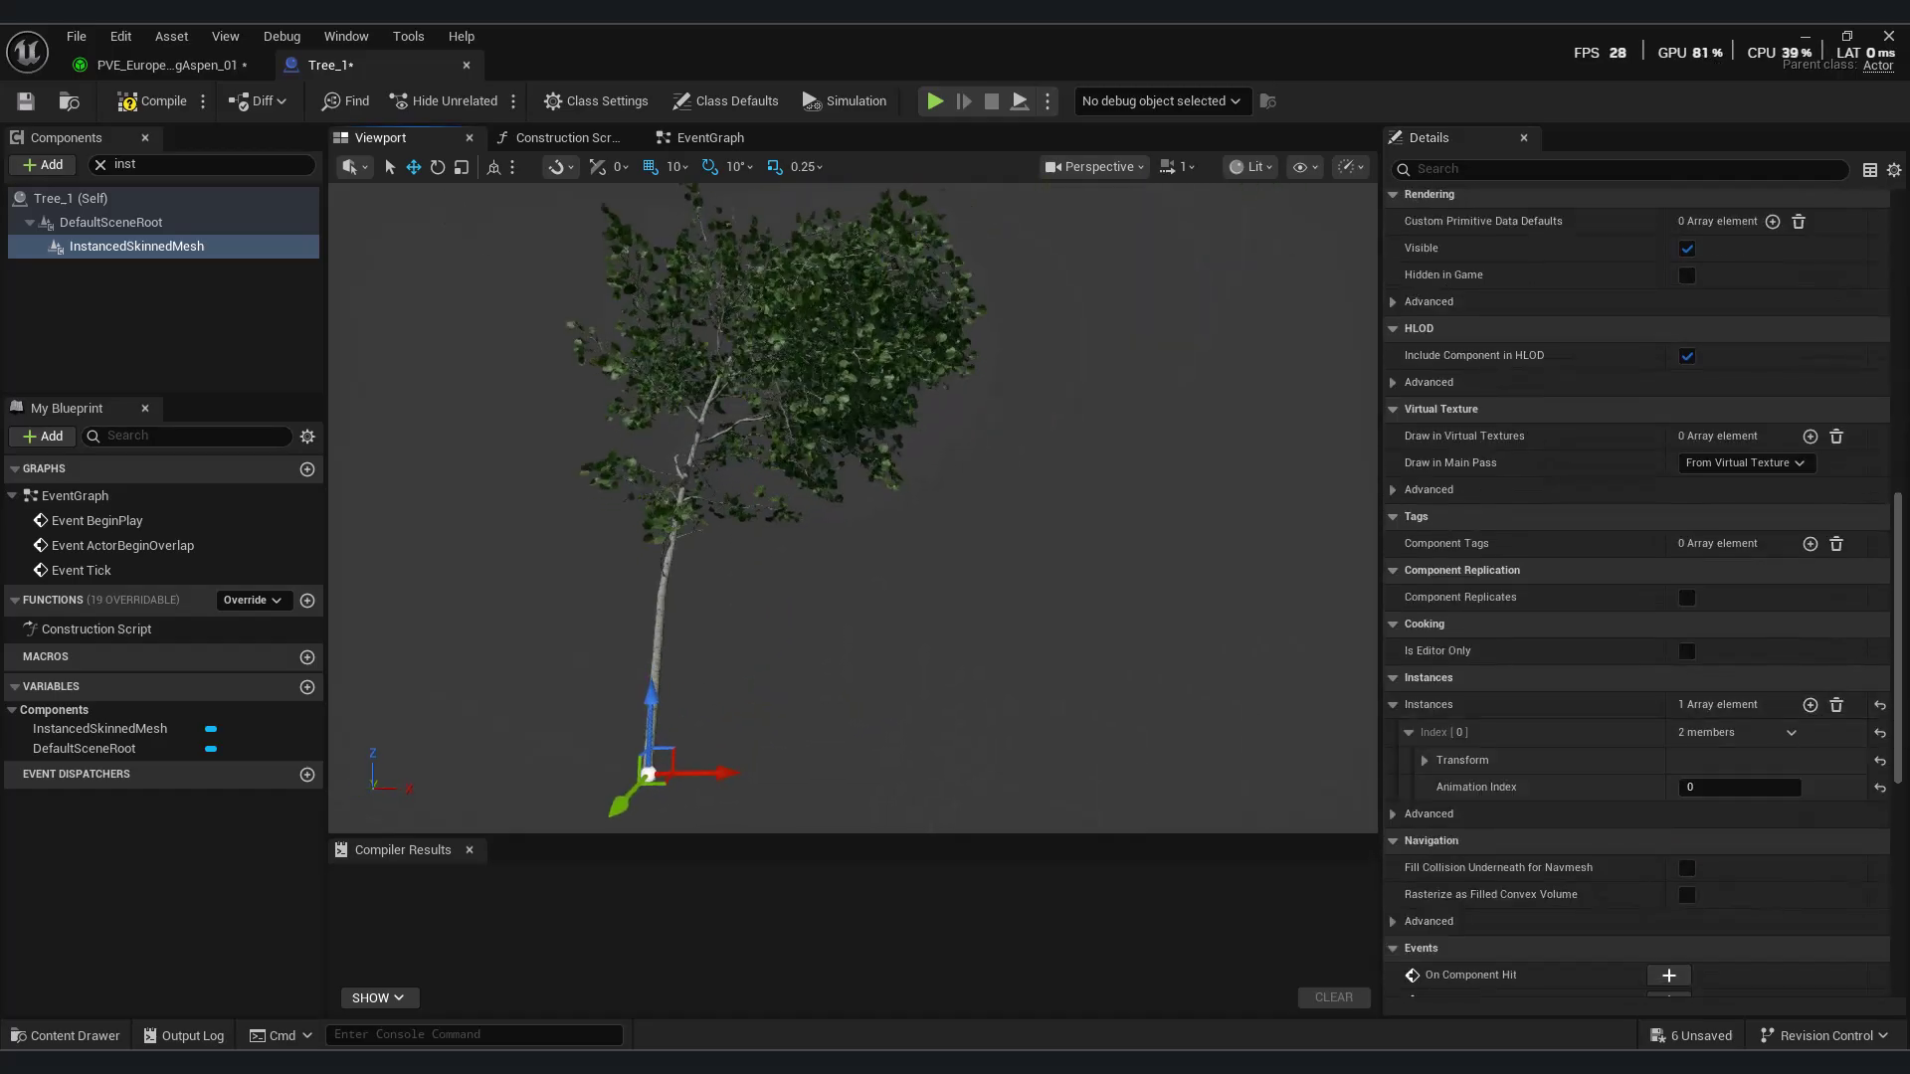
{"action": "left_click", "coordinate": [149, 100]}
{"action": "left_click", "coordinate": [24, 101]}
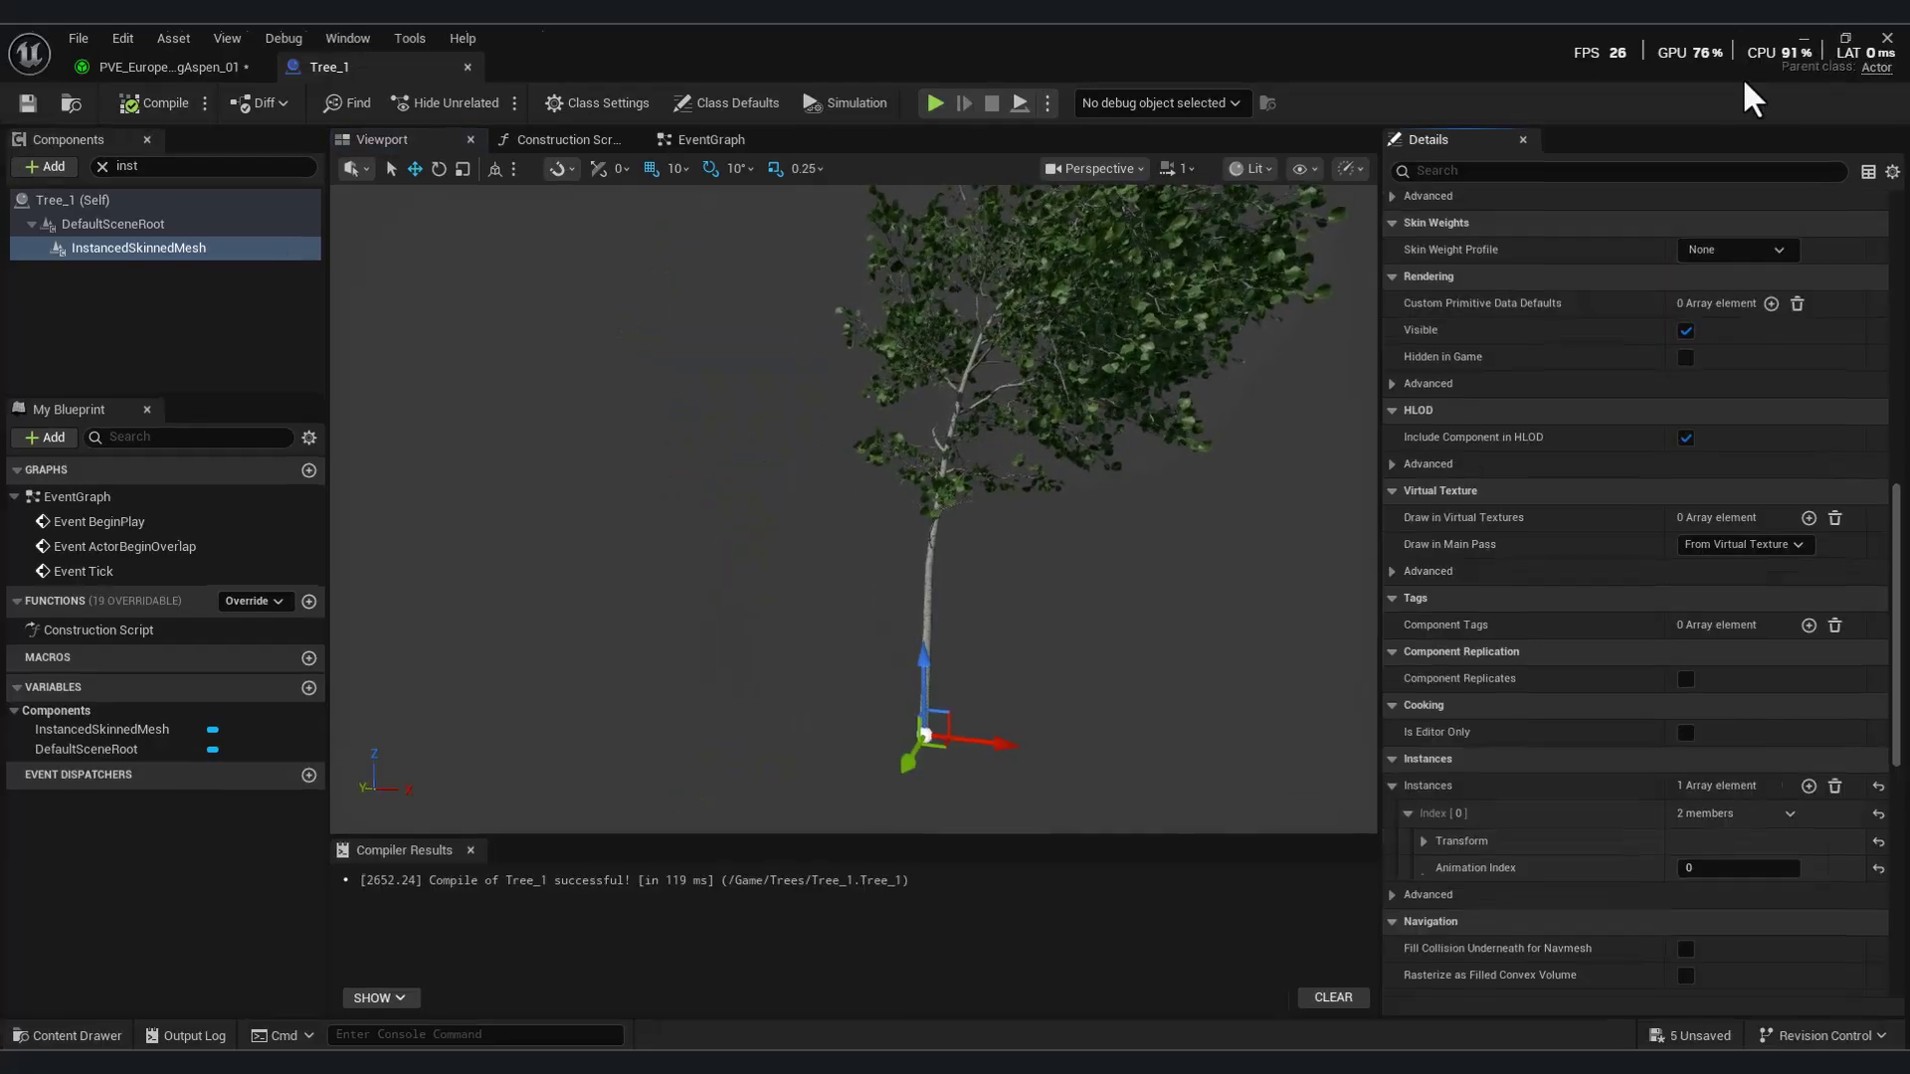
- Return to the Asset_Zoo level and place the Tree_1 Blueprint beside the Tree1 mesh to compare them
{"action": "left_click", "coordinate": [1803, 39]}
{"action": "left_click", "coordinate": [70, 1035]}
{"action": "left_click", "coordinate": [1194, 817]}
{"action": "left_click", "coordinate": [1194, 817]}
{"action": "right_click_drag", "start_coordinate": [1194, 817], "coordinate": [896, 737]}
{"action": "key", "text": "d"}
{"action": "key", "text": "s"}
{"action": "left_click_drag", "start_coordinate": [1087, 869], "coordinate": [1298, 760]}
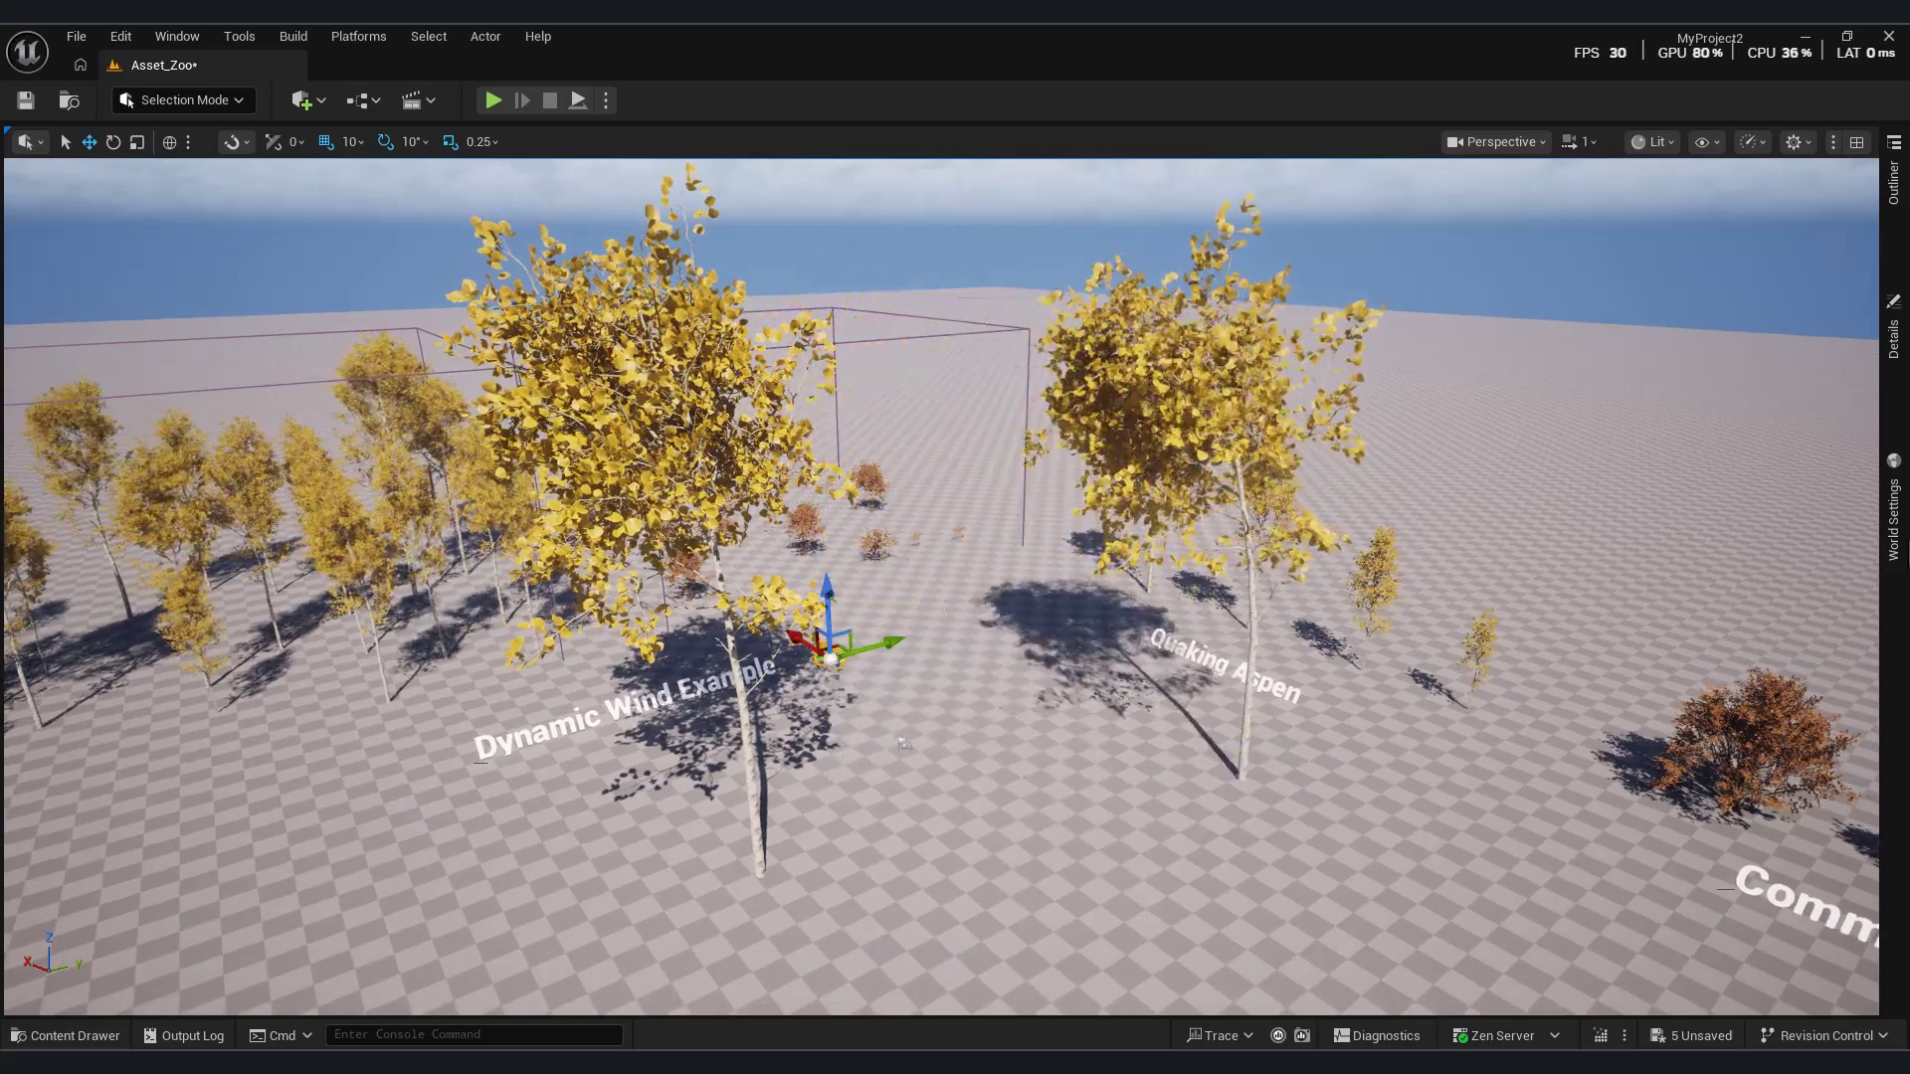
- Try different Season Strength and Health values on BP_GlobalFoliageActor_UE5, including a Season Strength of about -6.1 and a Health of 0
{"action": "left_click", "coordinate": [1892, 338]}
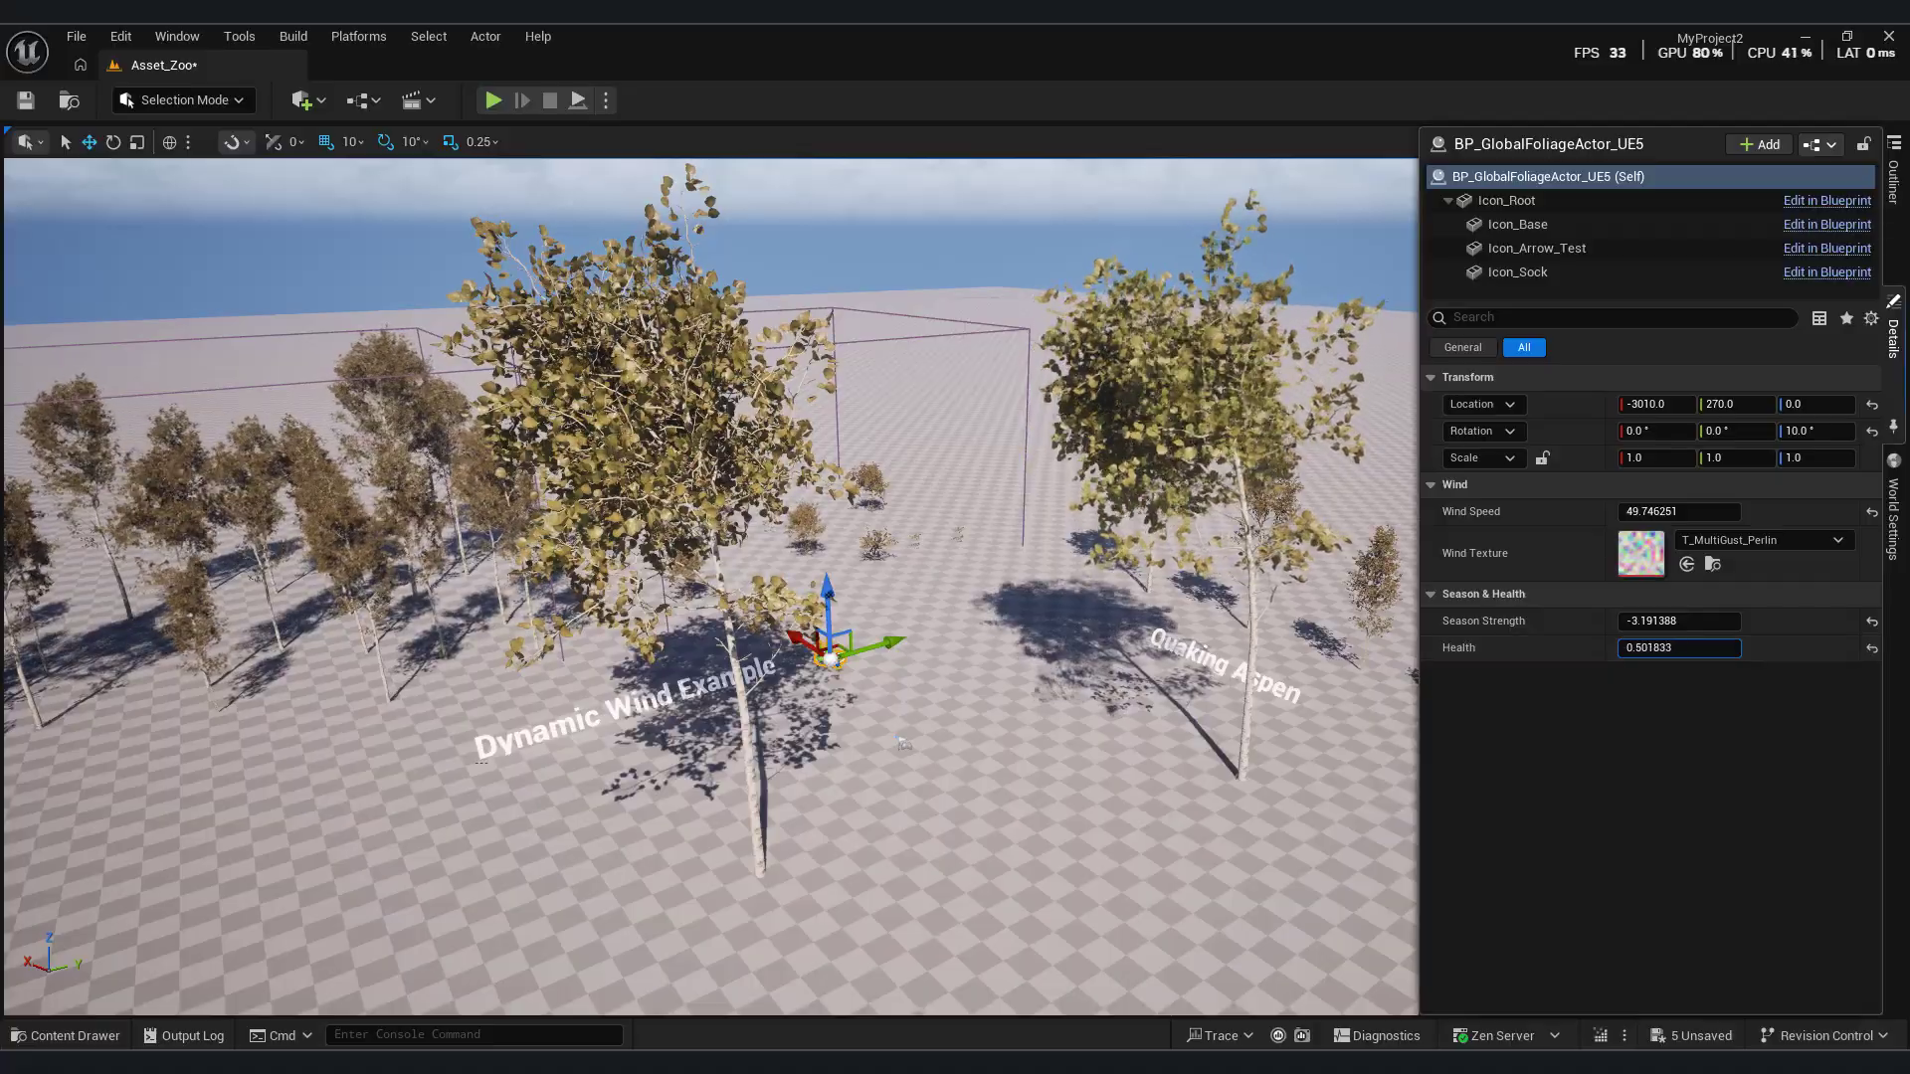
{"action": "mouse_move", "coordinate": [1679, 621]}
{"action": "left_mouse_down"}
{"action": "mouse_move", "coordinate": [1731, 621]}
{"action": "mouse_move", "coordinate": [1596, 621]}
{"action": "left_mouse_up"}
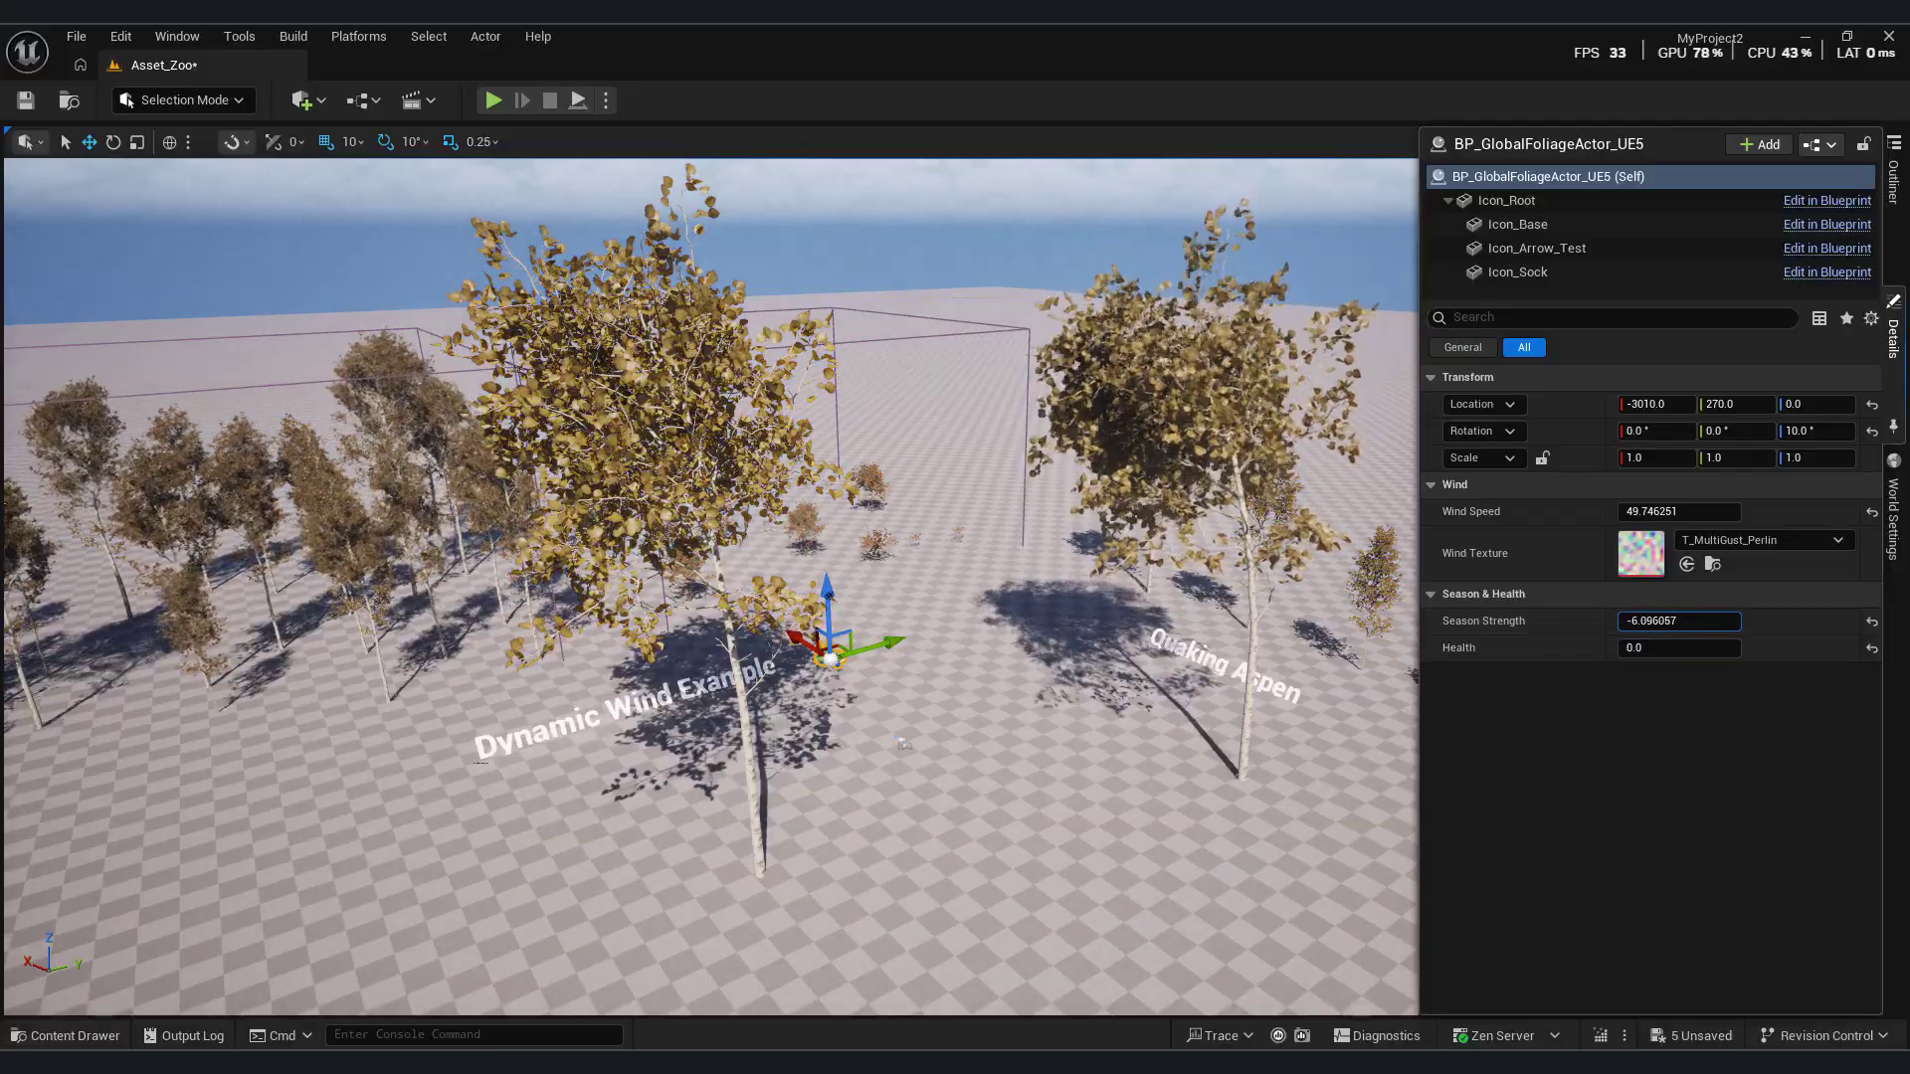
{"action": "left_click_drag", "start_coordinate": [1679, 621], "coordinate": [1706, 621]}
{"action": "right_click_drag", "start_coordinate": [895, 597], "coordinate": [1124, 596]}
{"action": "right_click_drag", "start_coordinate": [828, 645], "coordinate": [816, 651]}
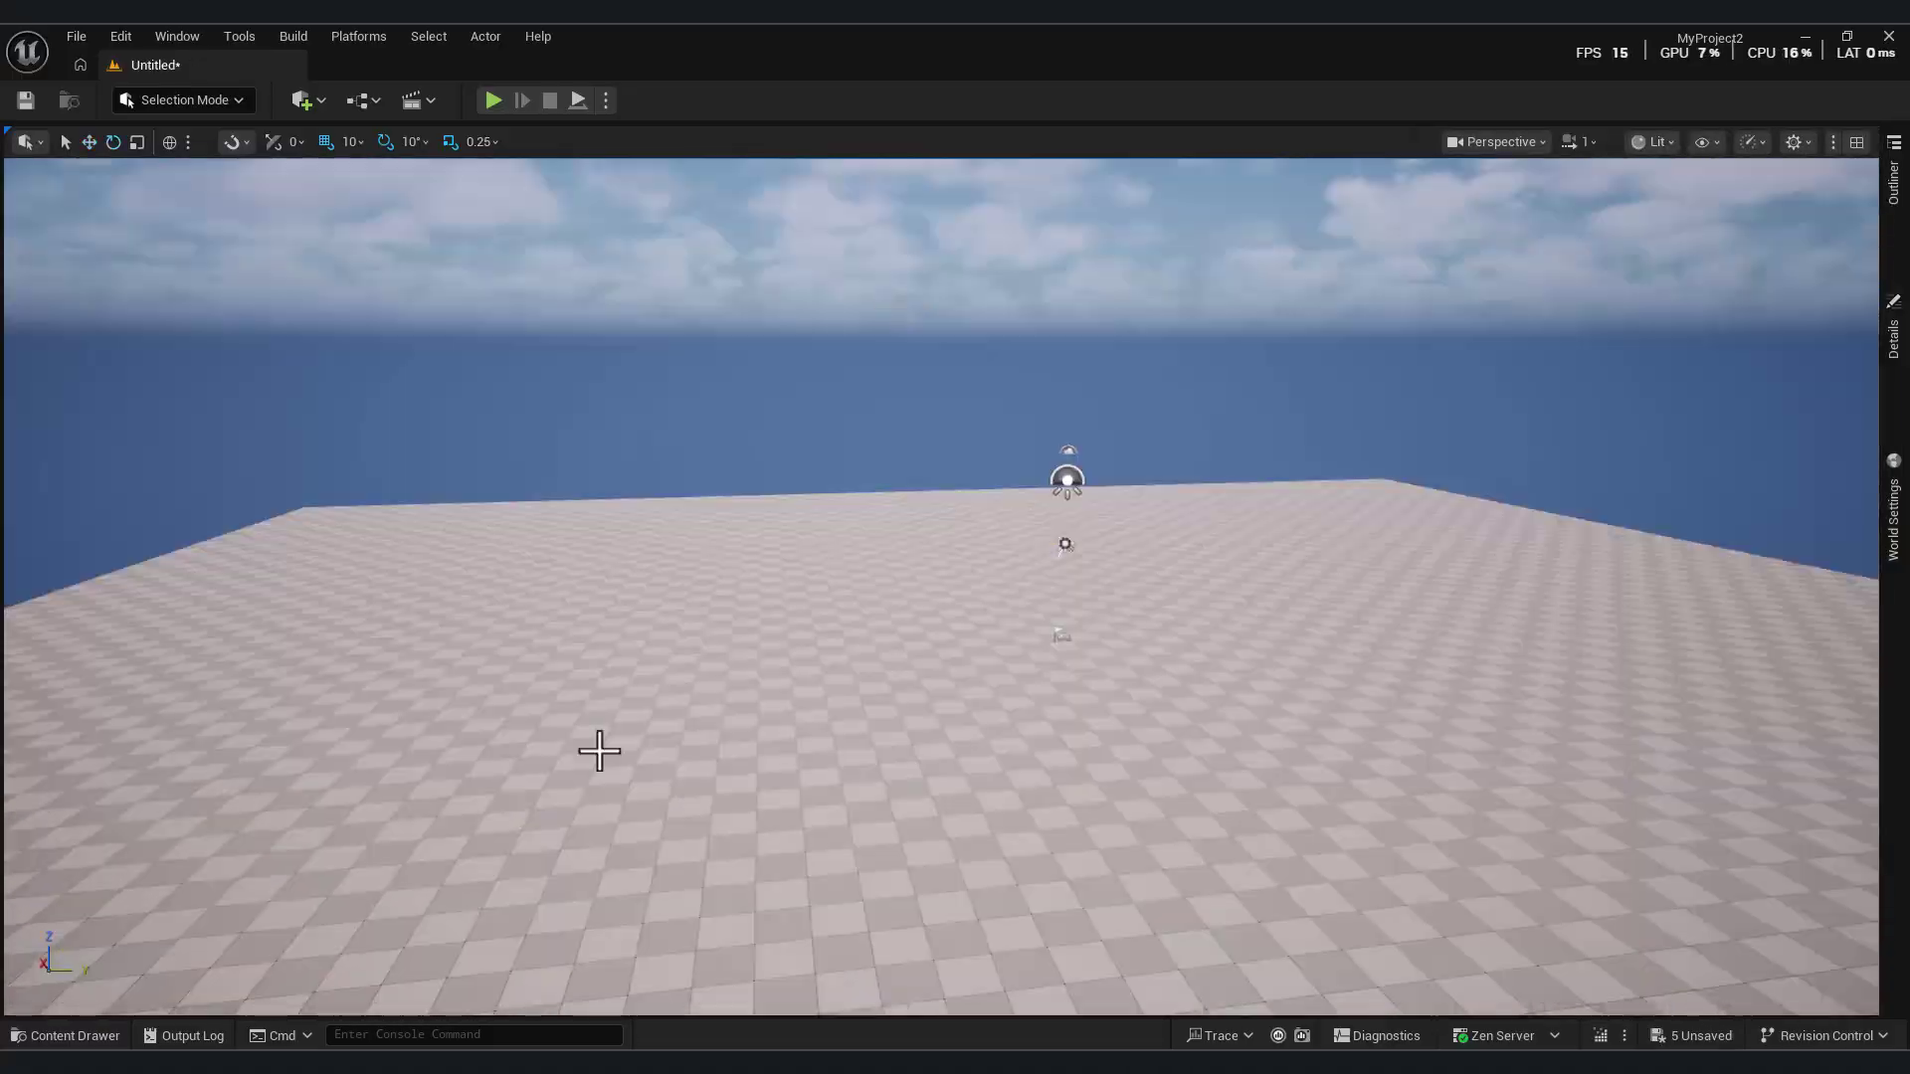
- Open the project's Trees folder in the Content Drawer of the new Untitled level
{"action": "left_click", "coordinate": [66, 1035]}
{"action": "left_click", "coordinate": [78, 1036]}
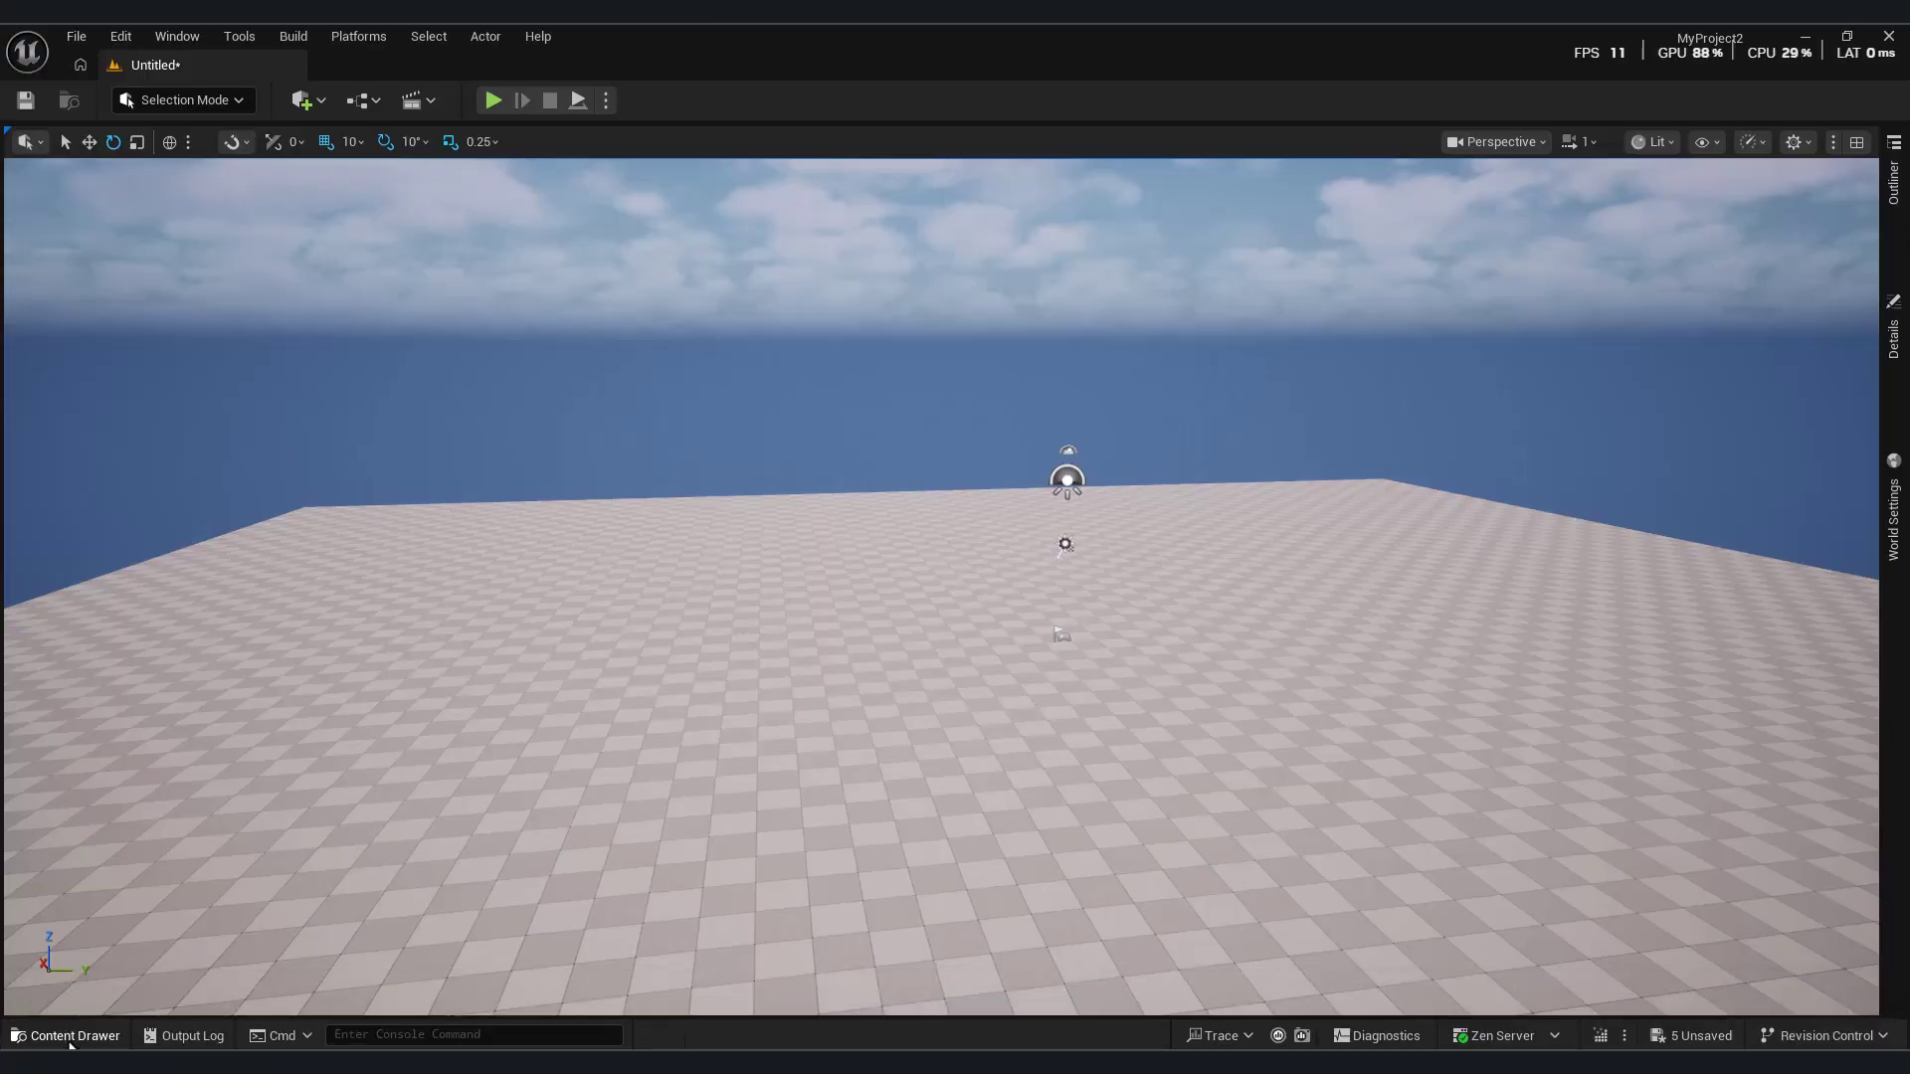
{"action": "left_click", "coordinate": [70, 1035]}
{"action": "scroll", "coordinate": [118, 798], "scroll_direction": "up", "scroll_amount": 2}
{"action": "left_click", "coordinate": [120, 798]}
{"action": "left_click_drag", "start_coordinate": [318, 888], "coordinate": [317, 753]}
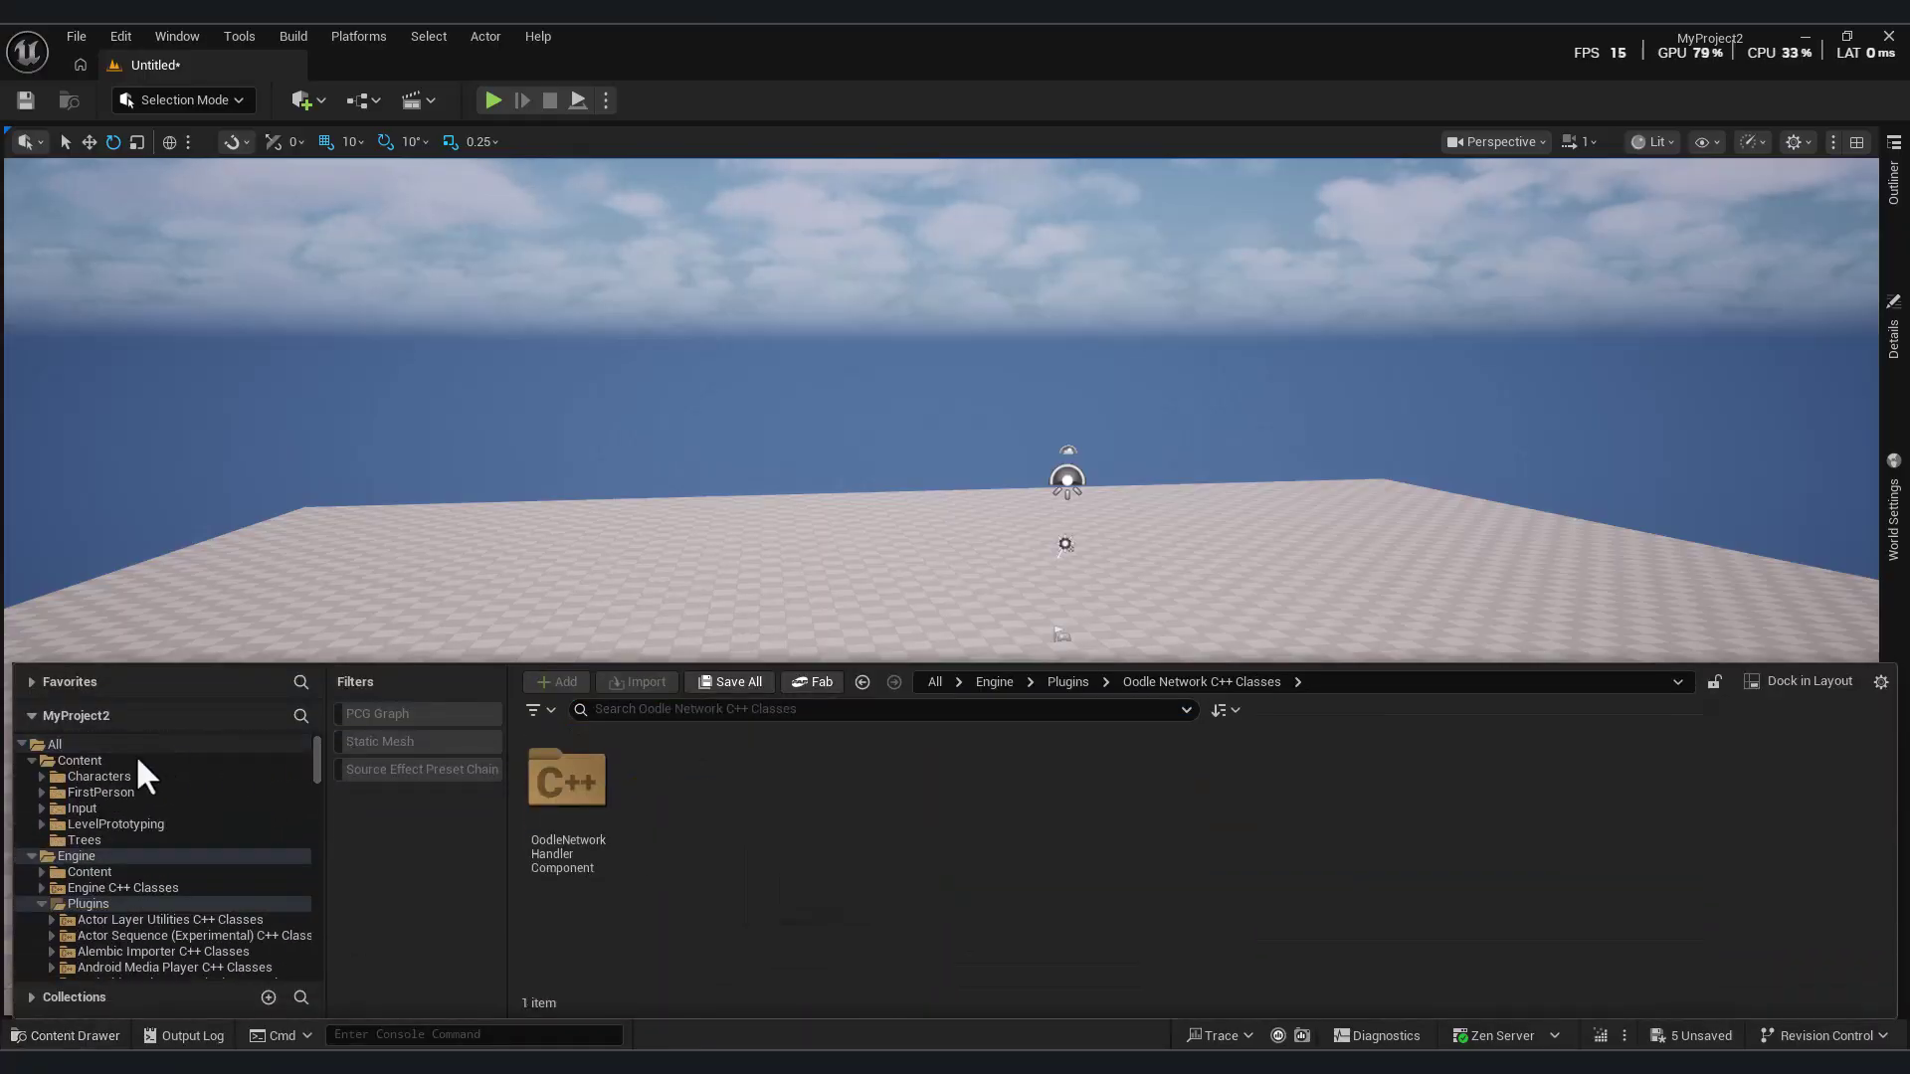
{"action": "left_click", "coordinate": [139, 760]}
{"action": "left_click", "coordinate": [988, 781]}
{"action": "double_click", "coordinate": [990, 781]}
- Place the Tree_1 Blueprint in the empty Untitled level and adjust its position
{"action": "left_click_drag", "start_coordinate": [874, 780], "coordinate": [734, 757]}
{"action": "left_click", "coordinate": [137, 141]}
{"action": "key", "text": "w"}
{"action": "key", "text": "a"}
{"action": "right_click_drag", "start_coordinate": [734, 757], "coordinate": [945, 757]}
{"action": "left_click_drag", "start_coordinate": [733, 758], "coordinate": [786, 761]}
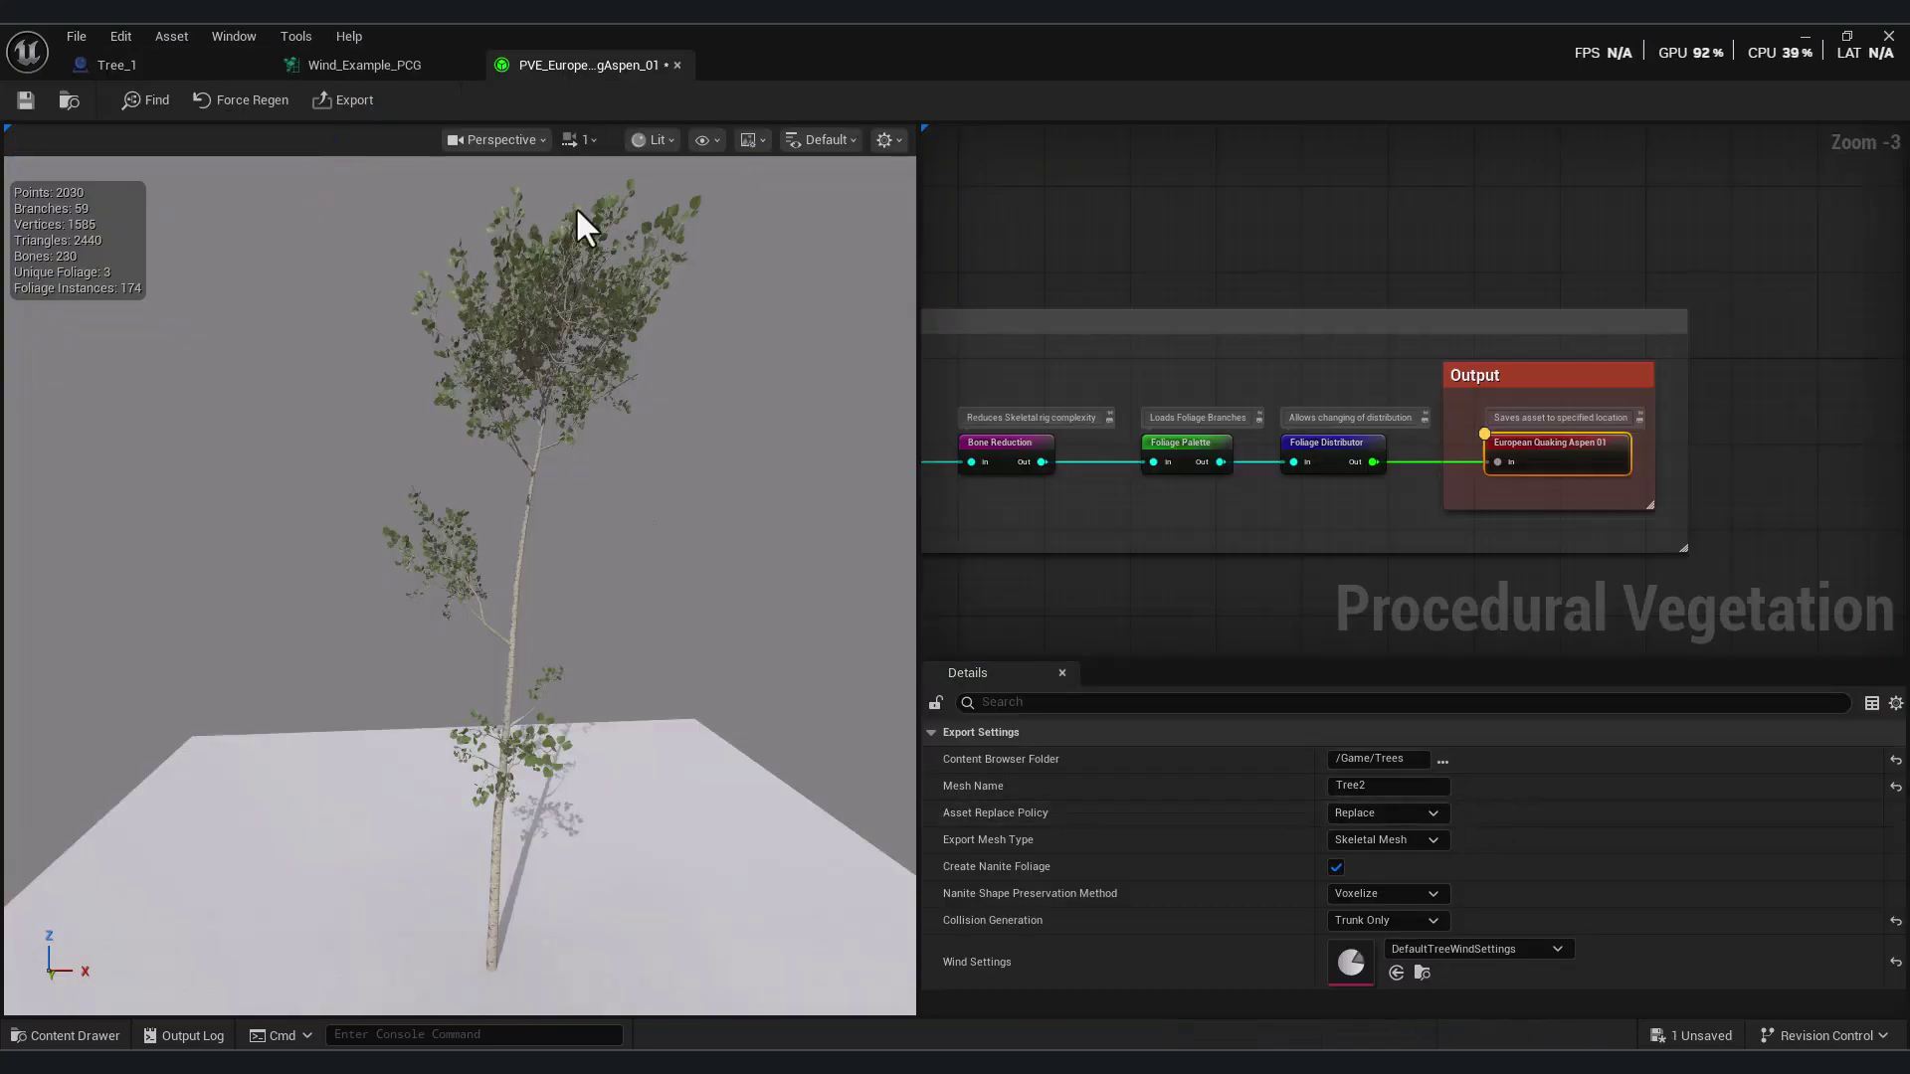
- Export the second aspen variation to /Game/Trees as the skeletal mesh Tree2
{"action": "left_click", "coordinate": [344, 99]}
{"action": "left_click", "coordinate": [983, 742]}
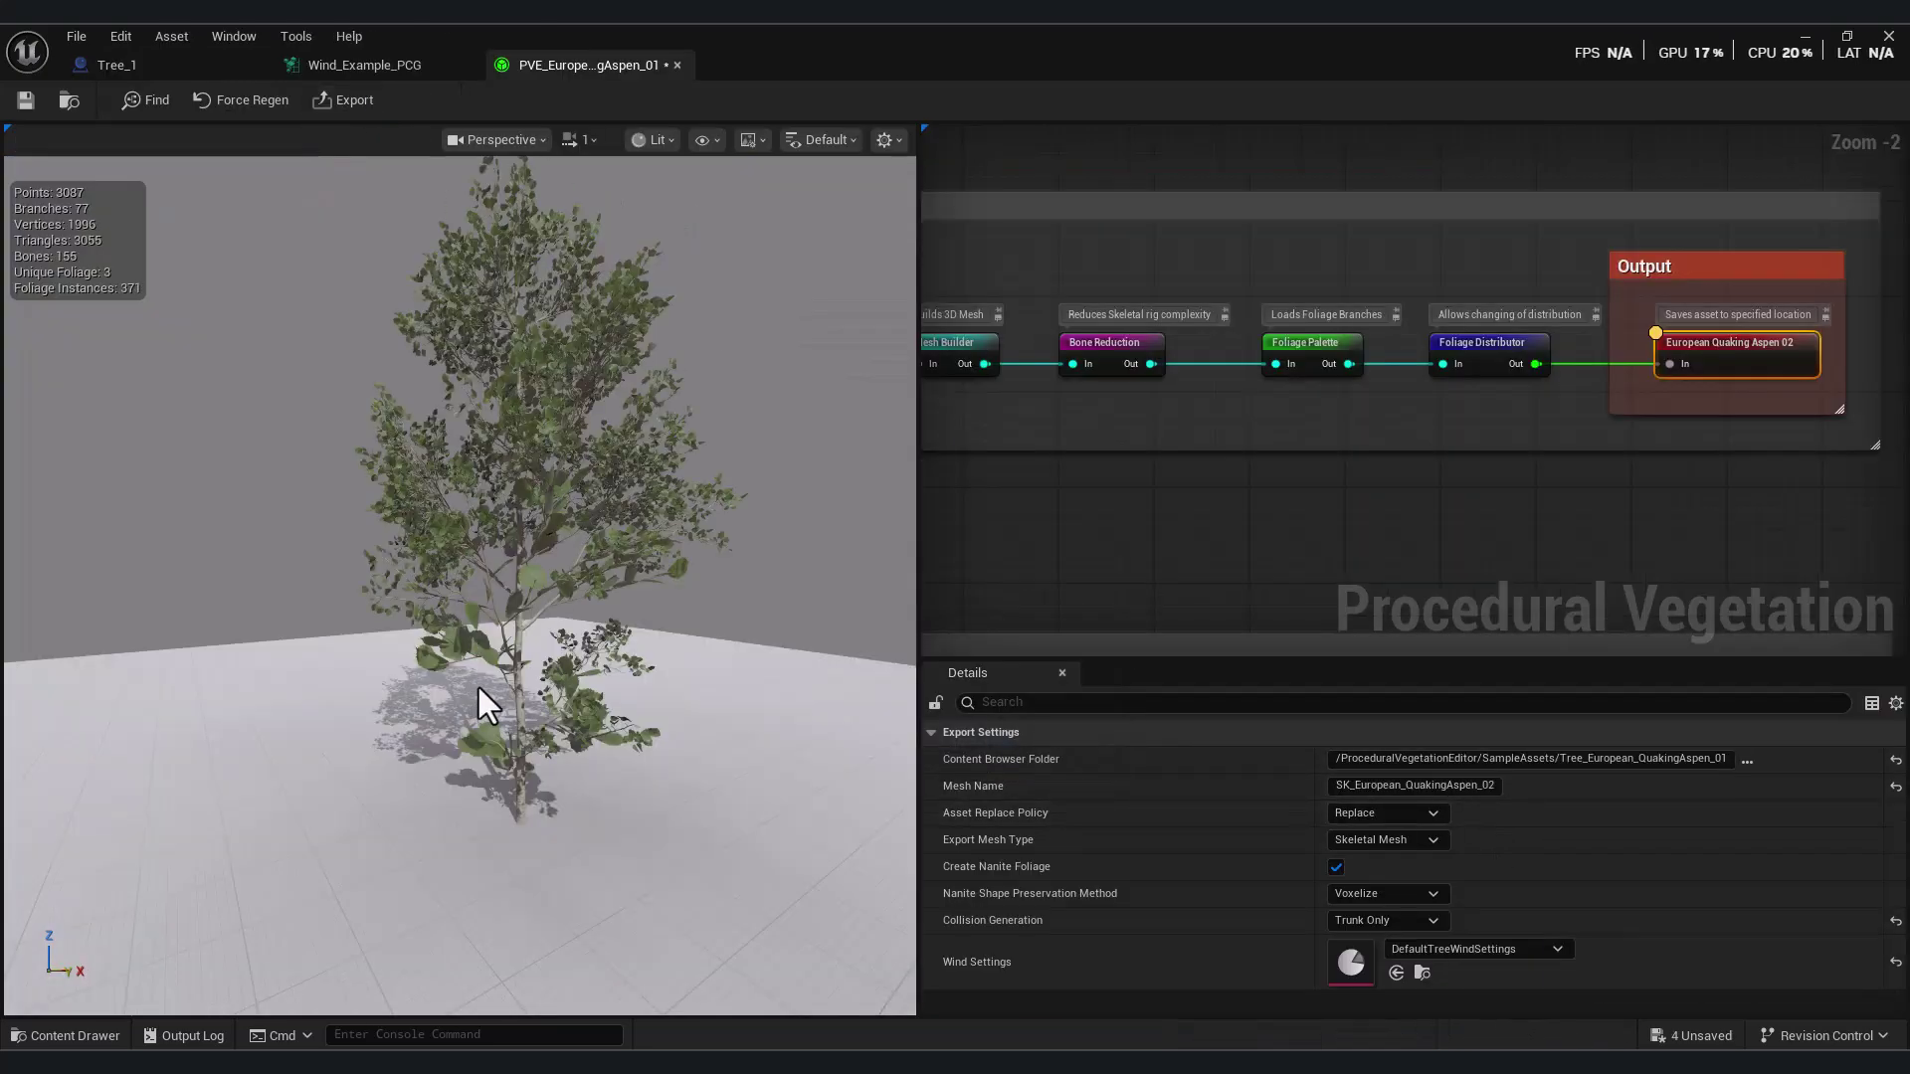
- Fine-tune the branch pruning of the European Quaking Aspen 02 tree and preview its output
{"action": "left_click_drag", "start_coordinate": [490, 697], "coordinate": [486, 636]}
{"action": "scroll", "coordinate": [1184, 379], "scroll_direction": "up", "scroll_amount": 1}
{"action": "left_click", "coordinate": [1263, 388]}
{"action": "left_click", "coordinate": [1030, 381]}
{"action": "left_click_drag", "start_coordinate": [1376, 786], "coordinate": [1372, 786]}
{"action": "right_click_drag", "start_coordinate": [1635, 489], "coordinate": [1203, 515]}
{"action": "left_click", "coordinate": [1480, 412]}
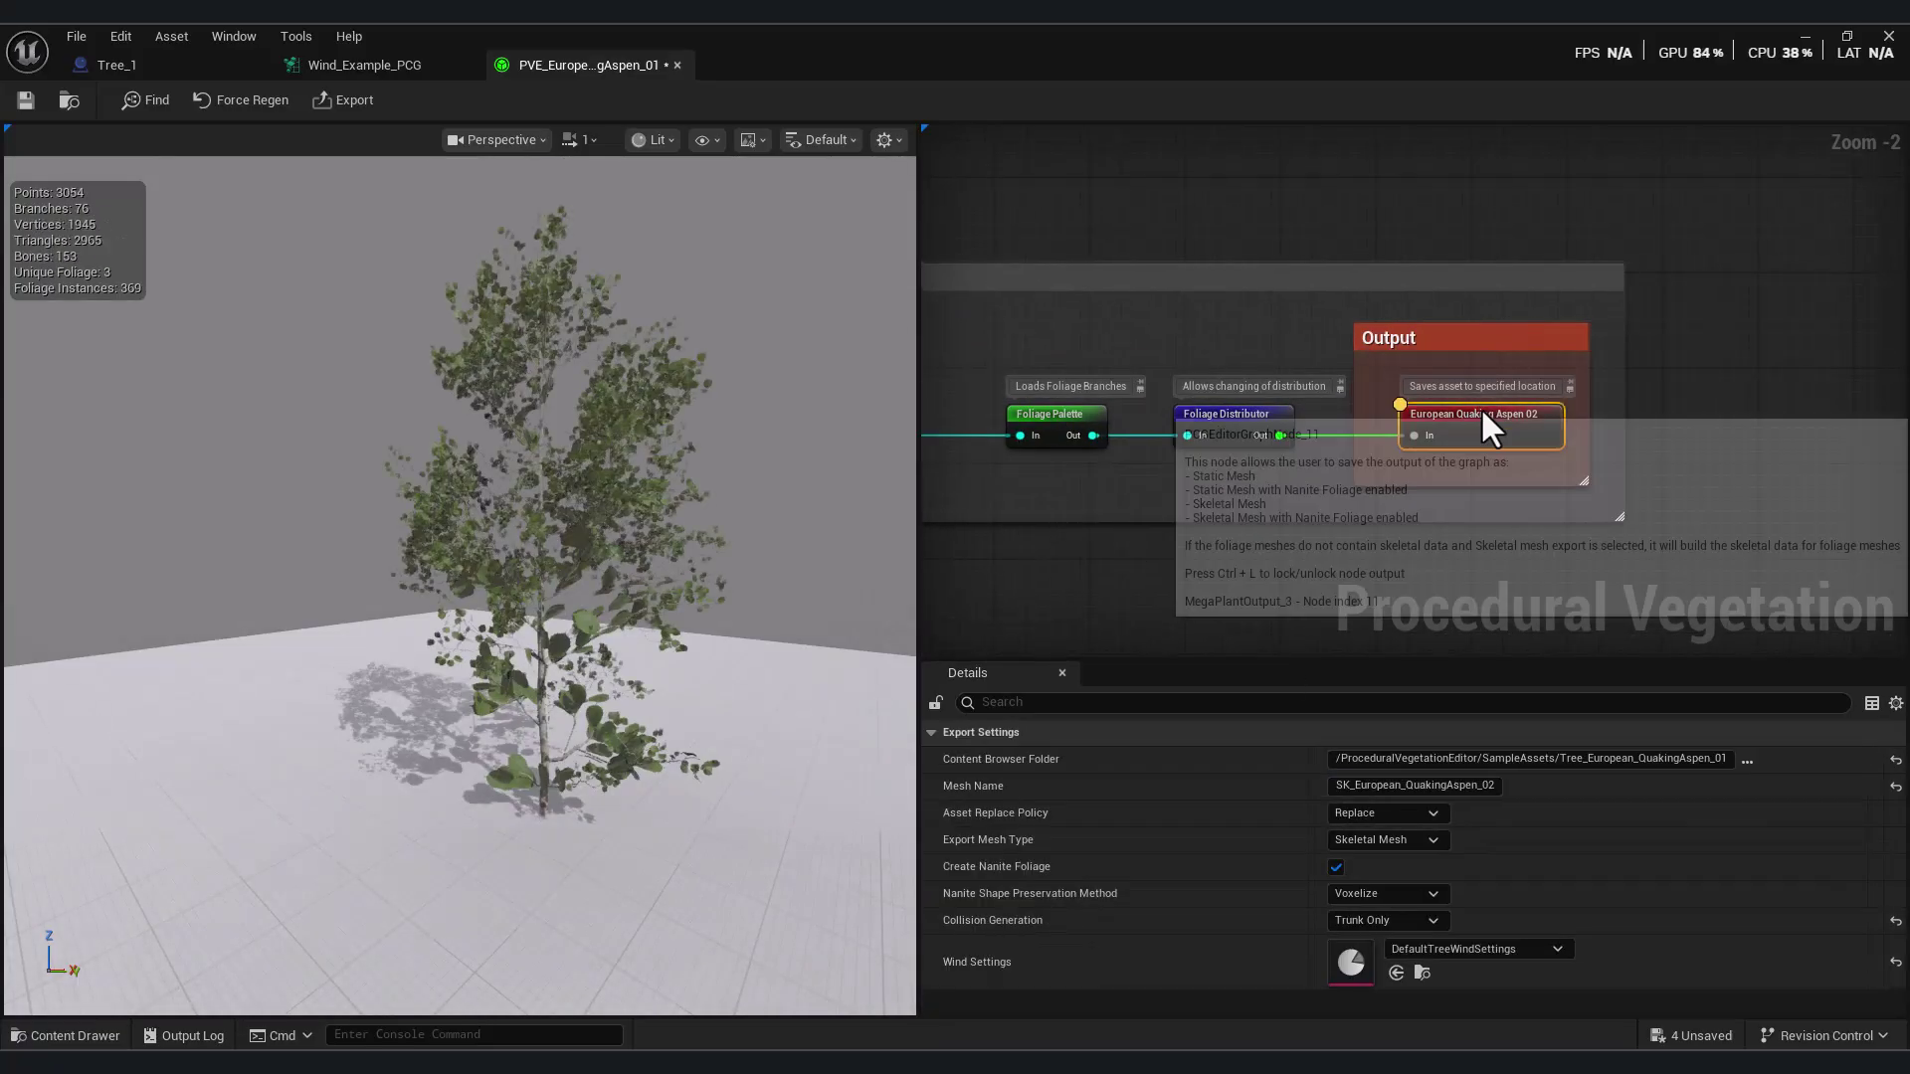
{"action": "left_click_drag", "start_coordinate": [676, 328], "coordinate": [633, 304]}
- Set the Foliage Distributor's Ethylene Threshold to about 0.73 and check the Foliage Palette, Bone Reduction and Mesh Builder stages
{"action": "left_click", "coordinate": [1243, 420]}
{"action": "left_click_drag", "start_coordinate": [1423, 758], "coordinate": [1392, 758]}
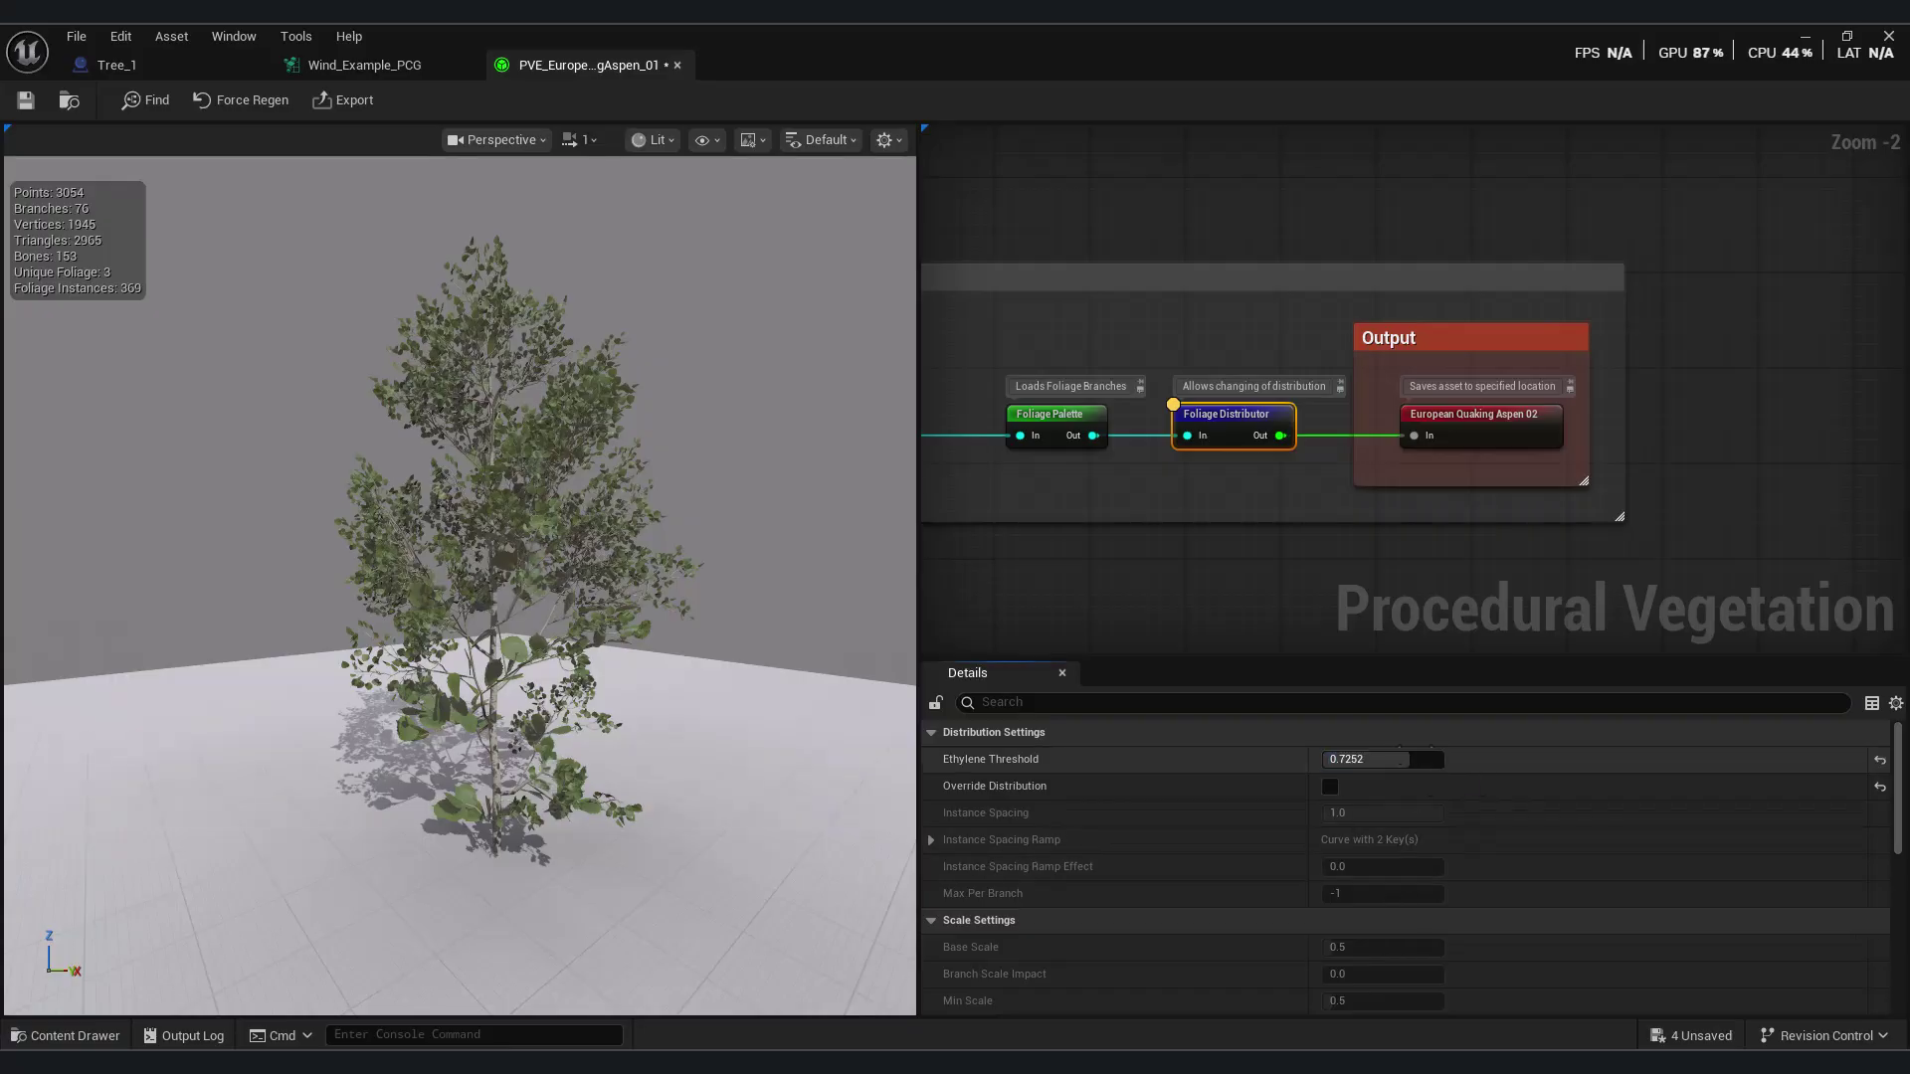
{"action": "left_click", "coordinate": [1071, 422]}
{"action": "right_click_drag", "start_coordinate": [1103, 541], "coordinate": [1536, 538]}
{"action": "left_click", "coordinate": [1323, 428]}
{"action": "left_click", "coordinate": [1128, 426]}
- Replace the second foliage mesh in the Foliage Palette with BrLeaf_001
{"action": "left_click", "coordinate": [1506, 427]}
{"action": "right_click_drag", "start_coordinate": [596, 557], "coordinate": [597, 676]}
{"action": "left_click", "coordinate": [931, 759]}
{"action": "left_click", "coordinate": [1477, 843]}
{"action": "left_click", "coordinate": [1591, 776]}
{"action": "left_click", "coordinate": [1423, 867]}
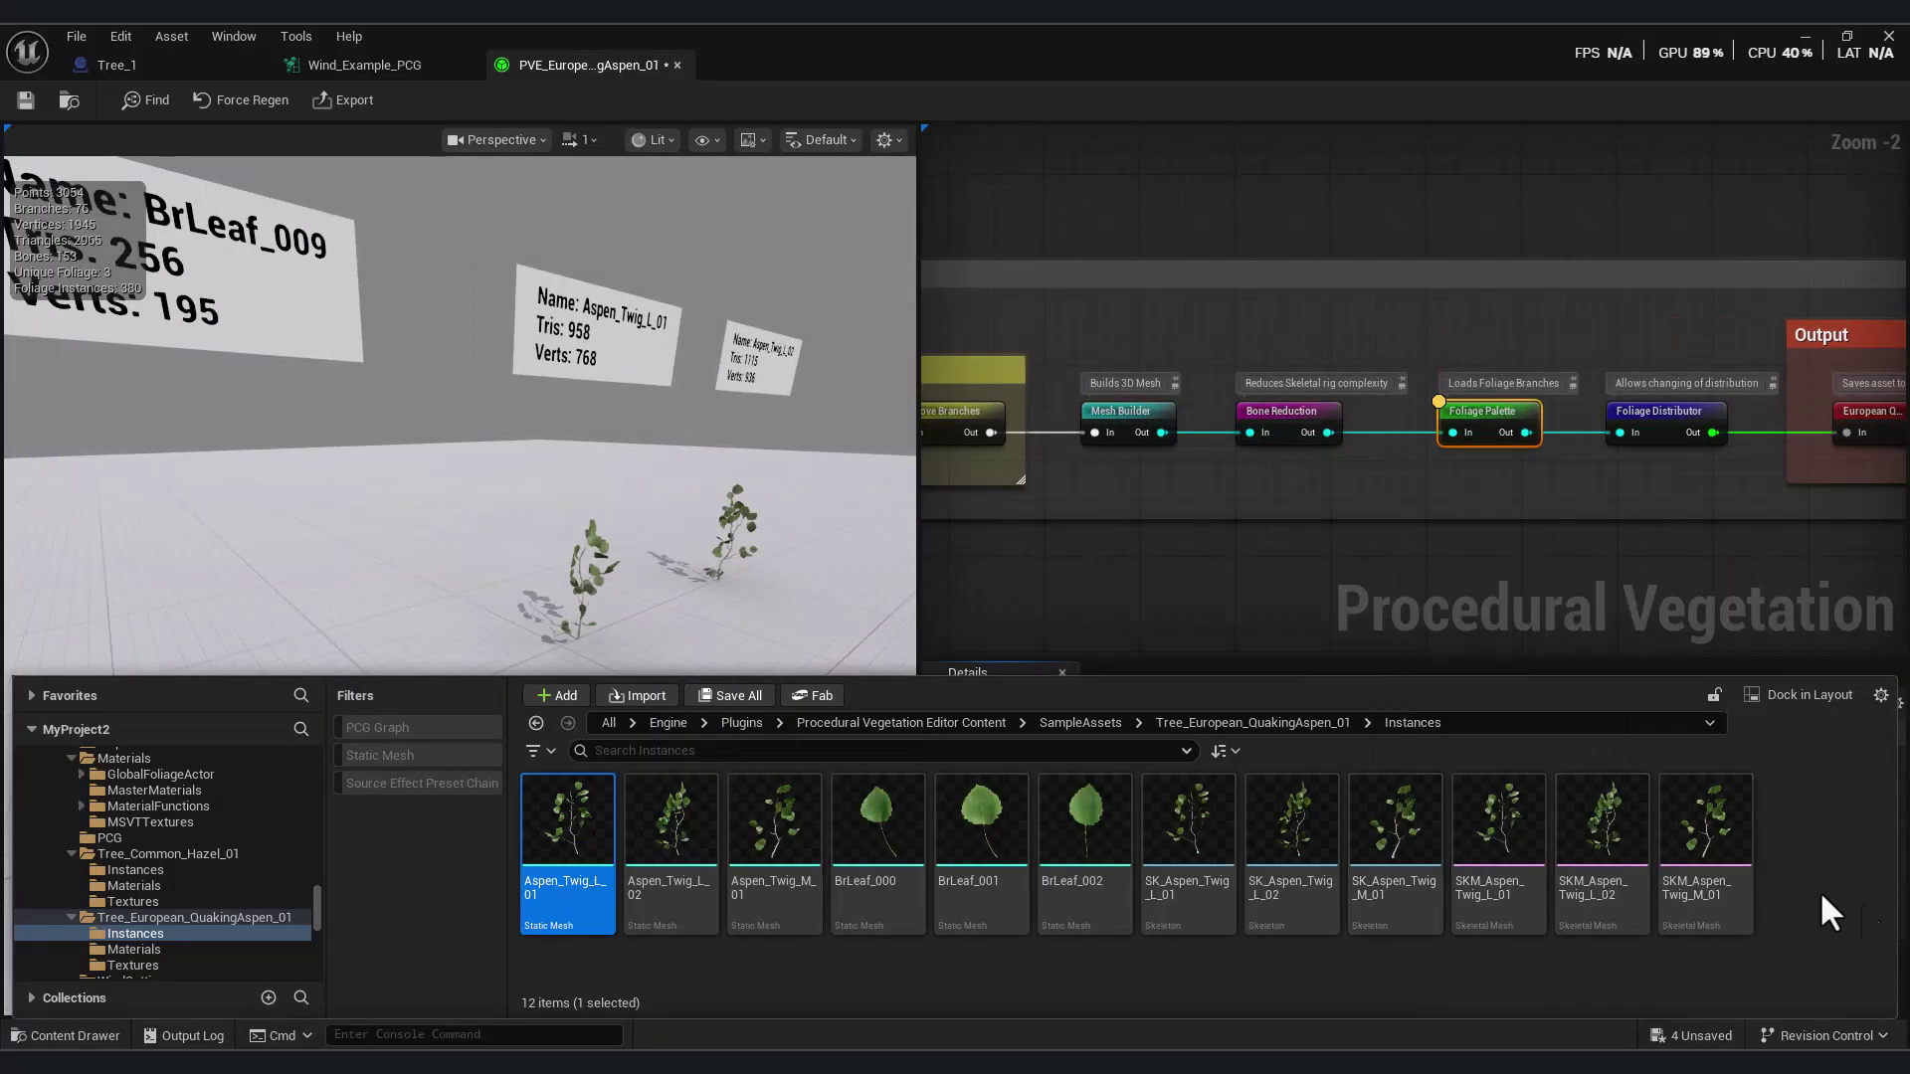
{"action": "left_click", "coordinate": [981, 835]}
{"action": "left_click", "coordinate": [1301, 533]}
{"action": "left_click", "coordinate": [1397, 867]}
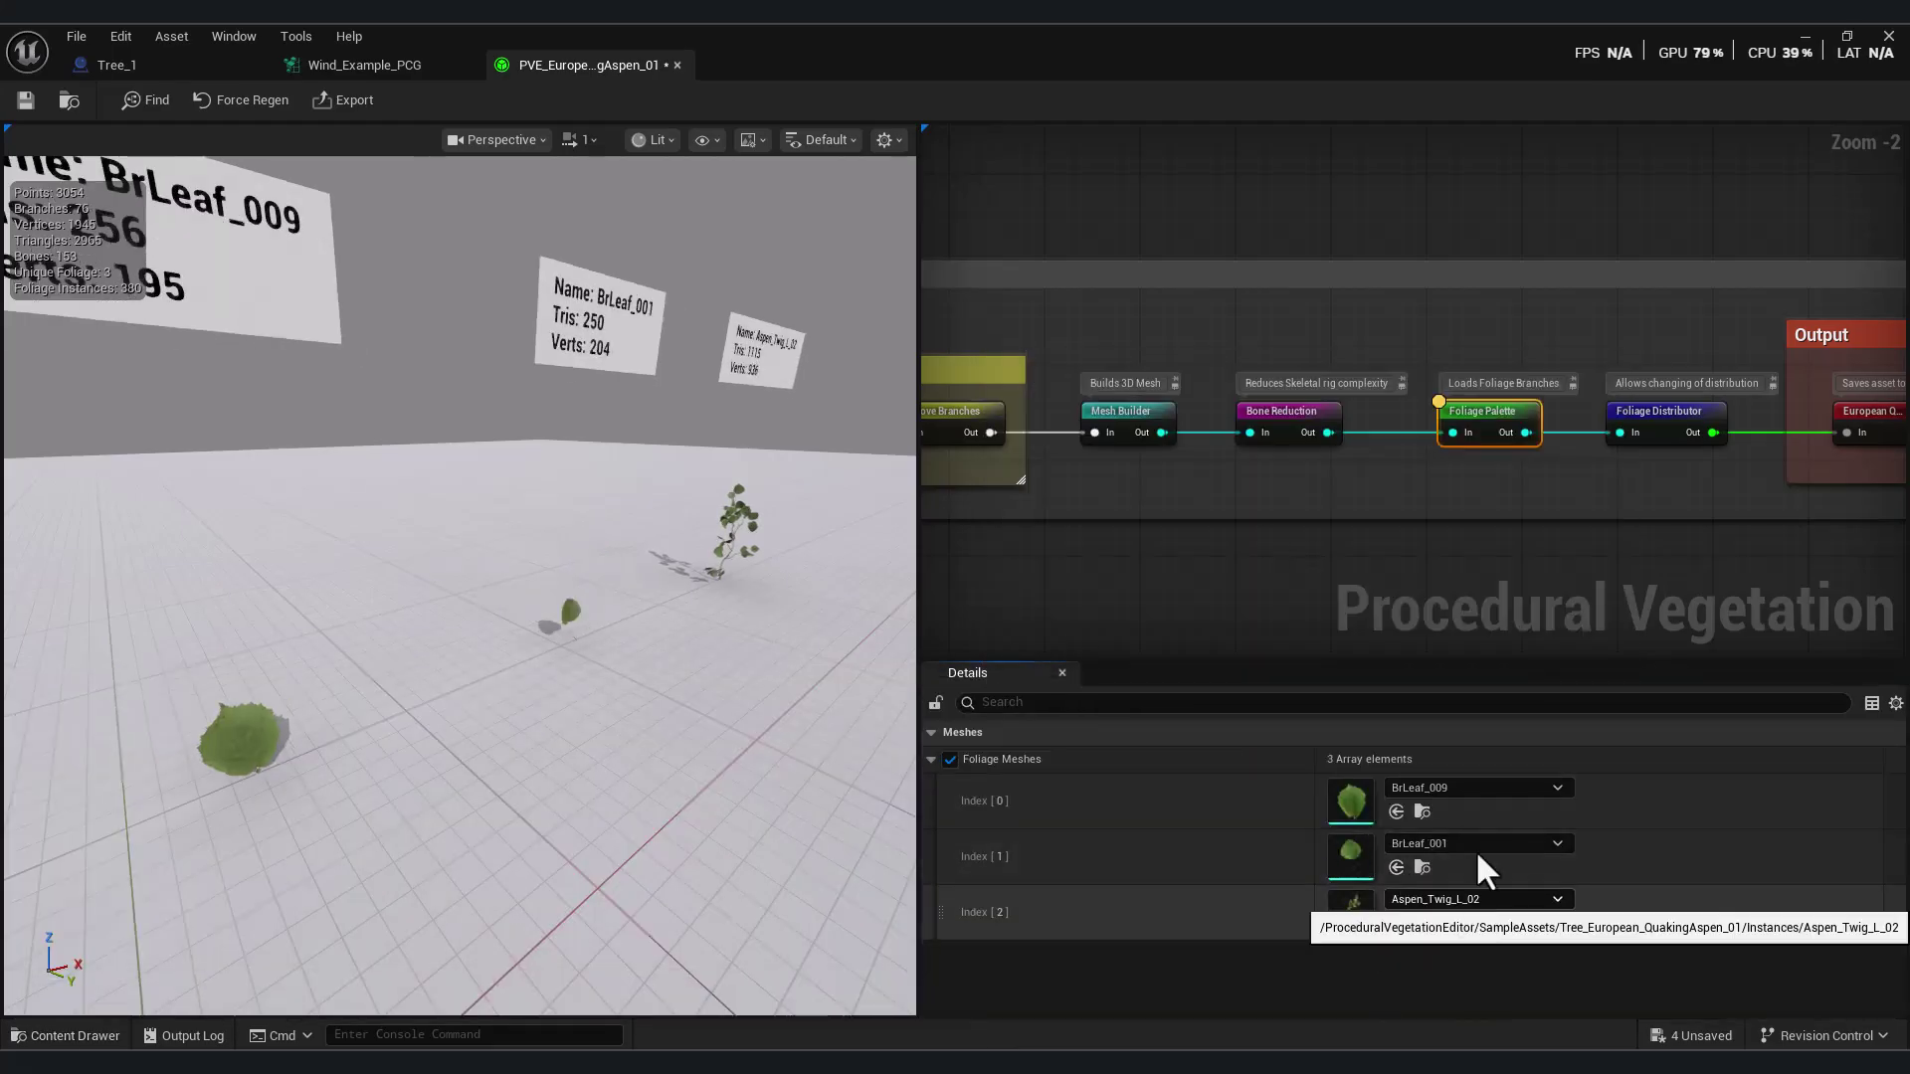
- Locate the asset of the palette's first foliage mesh, BrLeaf_009, and preview the tree at the Foliage Distributor
{"action": "left_click", "coordinate": [1423, 811]}
{"action": "left_click", "coordinate": [1291, 835]}
{"action": "left_click", "coordinate": [1388, 845]}
{"action": "left_click", "coordinate": [1688, 426]}
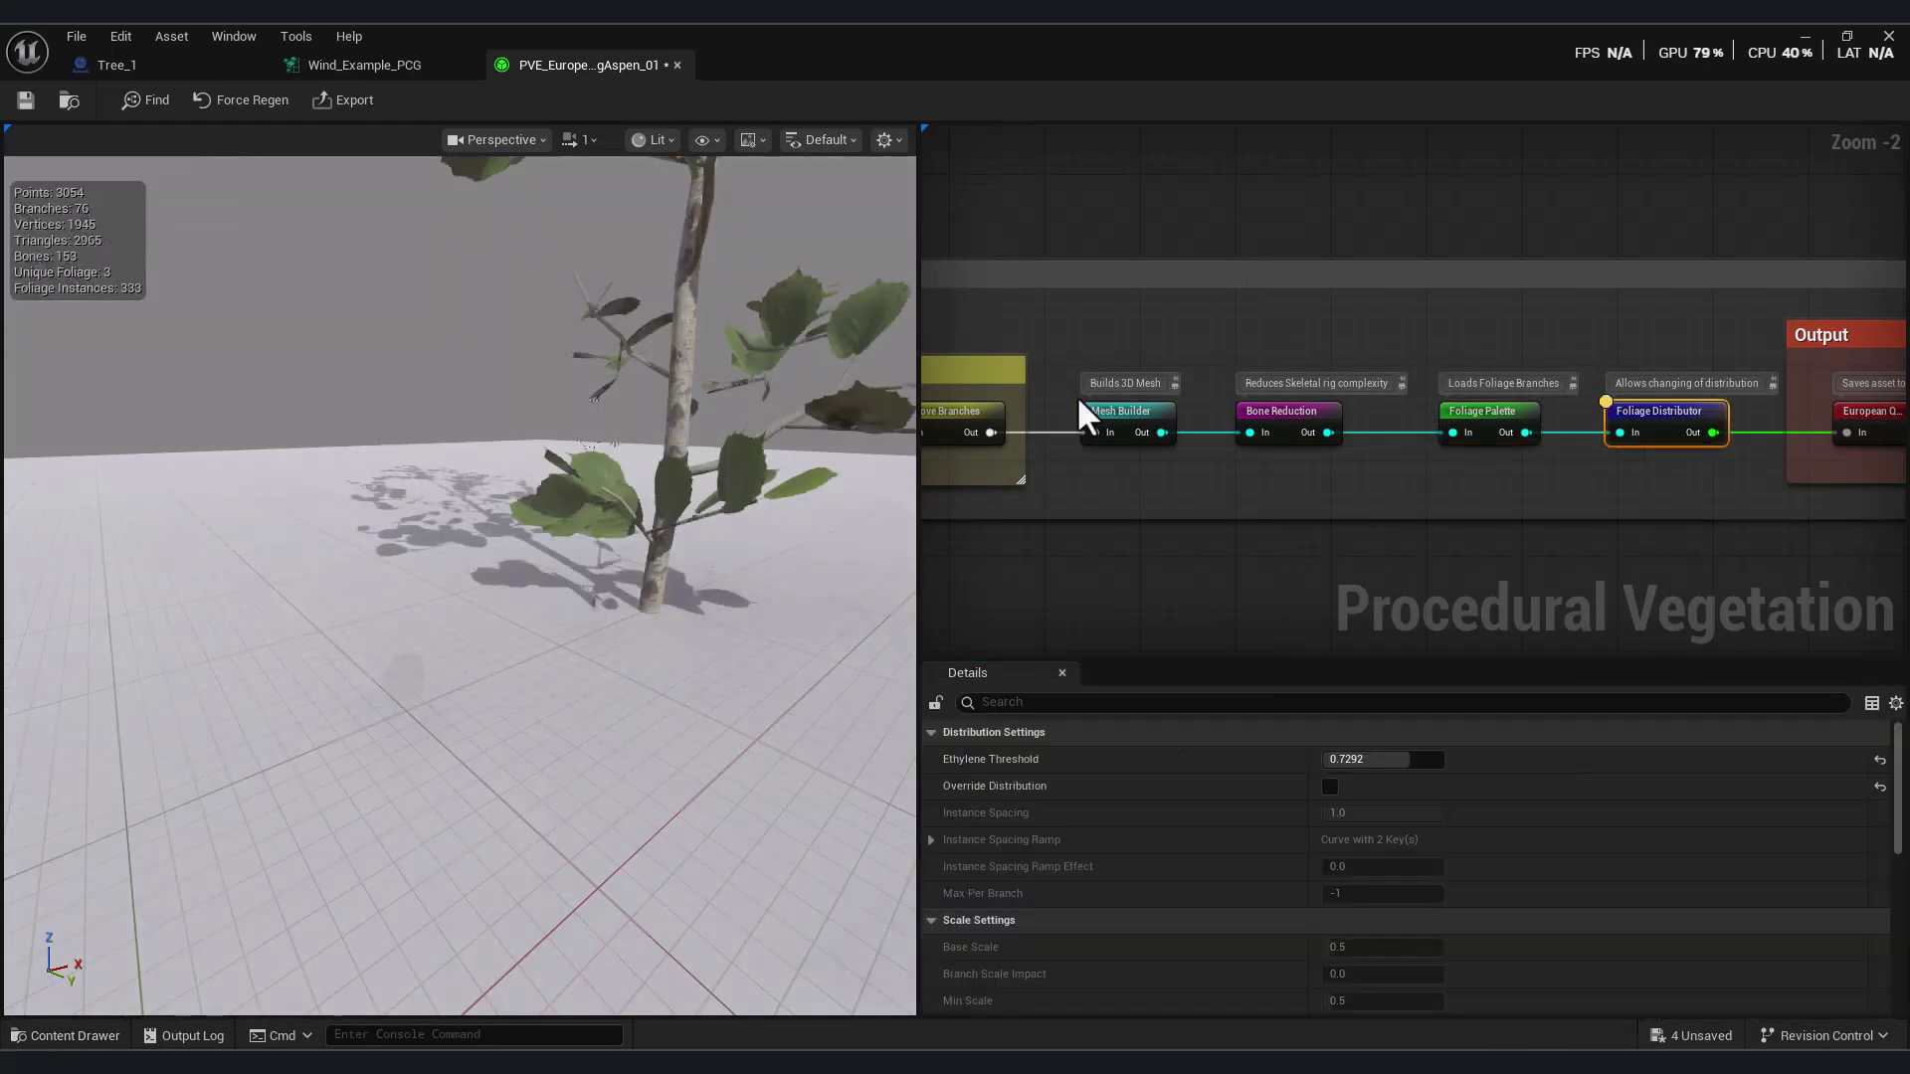
- Override the Foliage Distributor's distribution and adjust its spacing, scale and axil angle settings while previewing the tree
{"action": "left_click", "coordinate": [1329, 786]}
{"action": "left_click", "coordinate": [1383, 813]}
{"action": "scroll", "coordinate": [1372, 836], "scroll_direction": "down", "scroll_amount": 3}
{"action": "left_click_drag", "start_coordinate": [1363, 812], "coordinate": [1323, 772]}
{"action": "left_click_drag", "start_coordinate": [1377, 851], "coordinate": [1384, 932]}
{"action": "left_click_drag", "start_coordinate": [458, 497], "coordinate": [398, 518]}
{"action": "scroll", "coordinate": [457, 518], "scroll_direction": "down", "scroll_amount": 3}
{"action": "scroll", "coordinate": [1369, 865], "scroll_direction": "down", "scroll_amount": 3}
{"action": "left_click_drag", "start_coordinate": [1361, 864], "coordinate": [1383, 892]}
{"action": "scroll", "coordinate": [1560, 900], "scroll_direction": "down", "scroll_amount": 3}
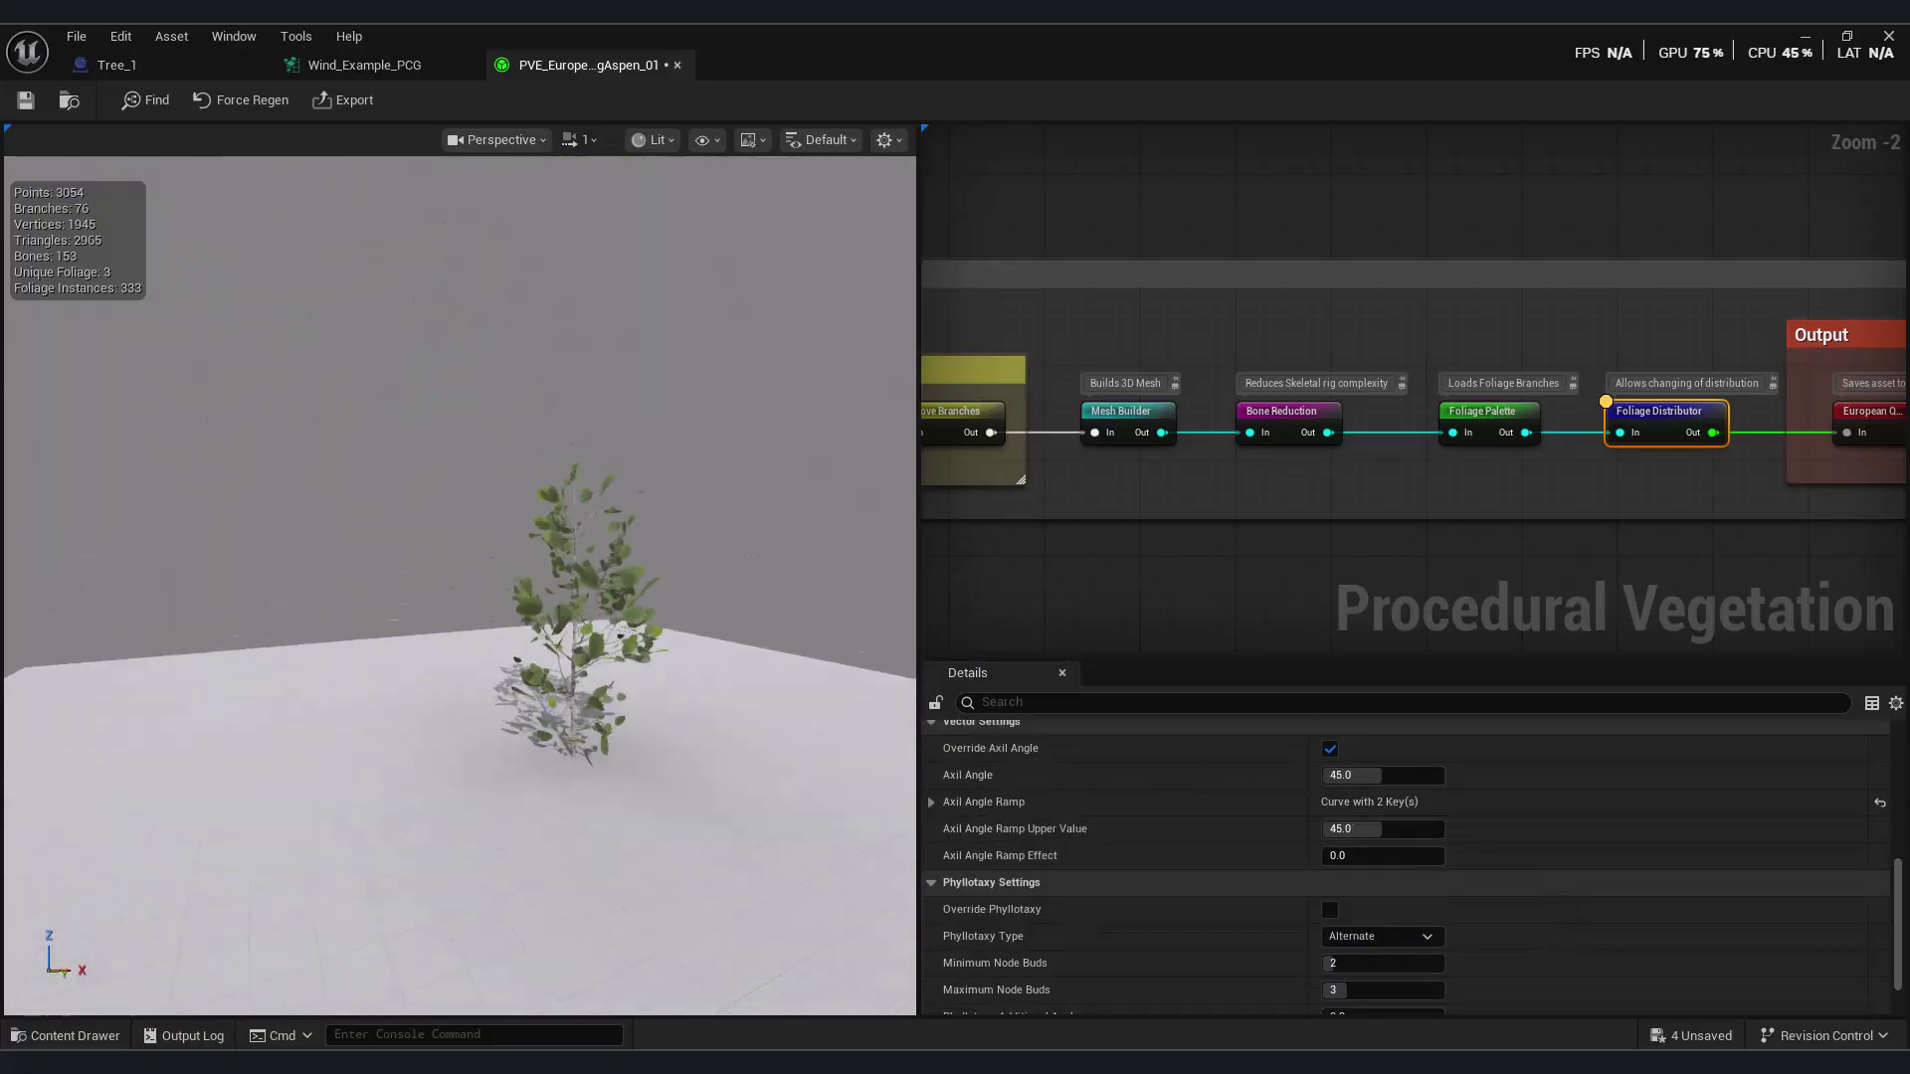
- Select the tree's output node and view the different tree variations side by side in the Asset_Zoo level
{"action": "right_click_drag", "start_coordinate": [1605, 595], "coordinate": [1088, 551]}
{"action": "left_click", "coordinate": [1330, 388]}
{"action": "left_click", "coordinate": [1740, 742]}
{"action": "left_click", "coordinate": [1697, 617]}
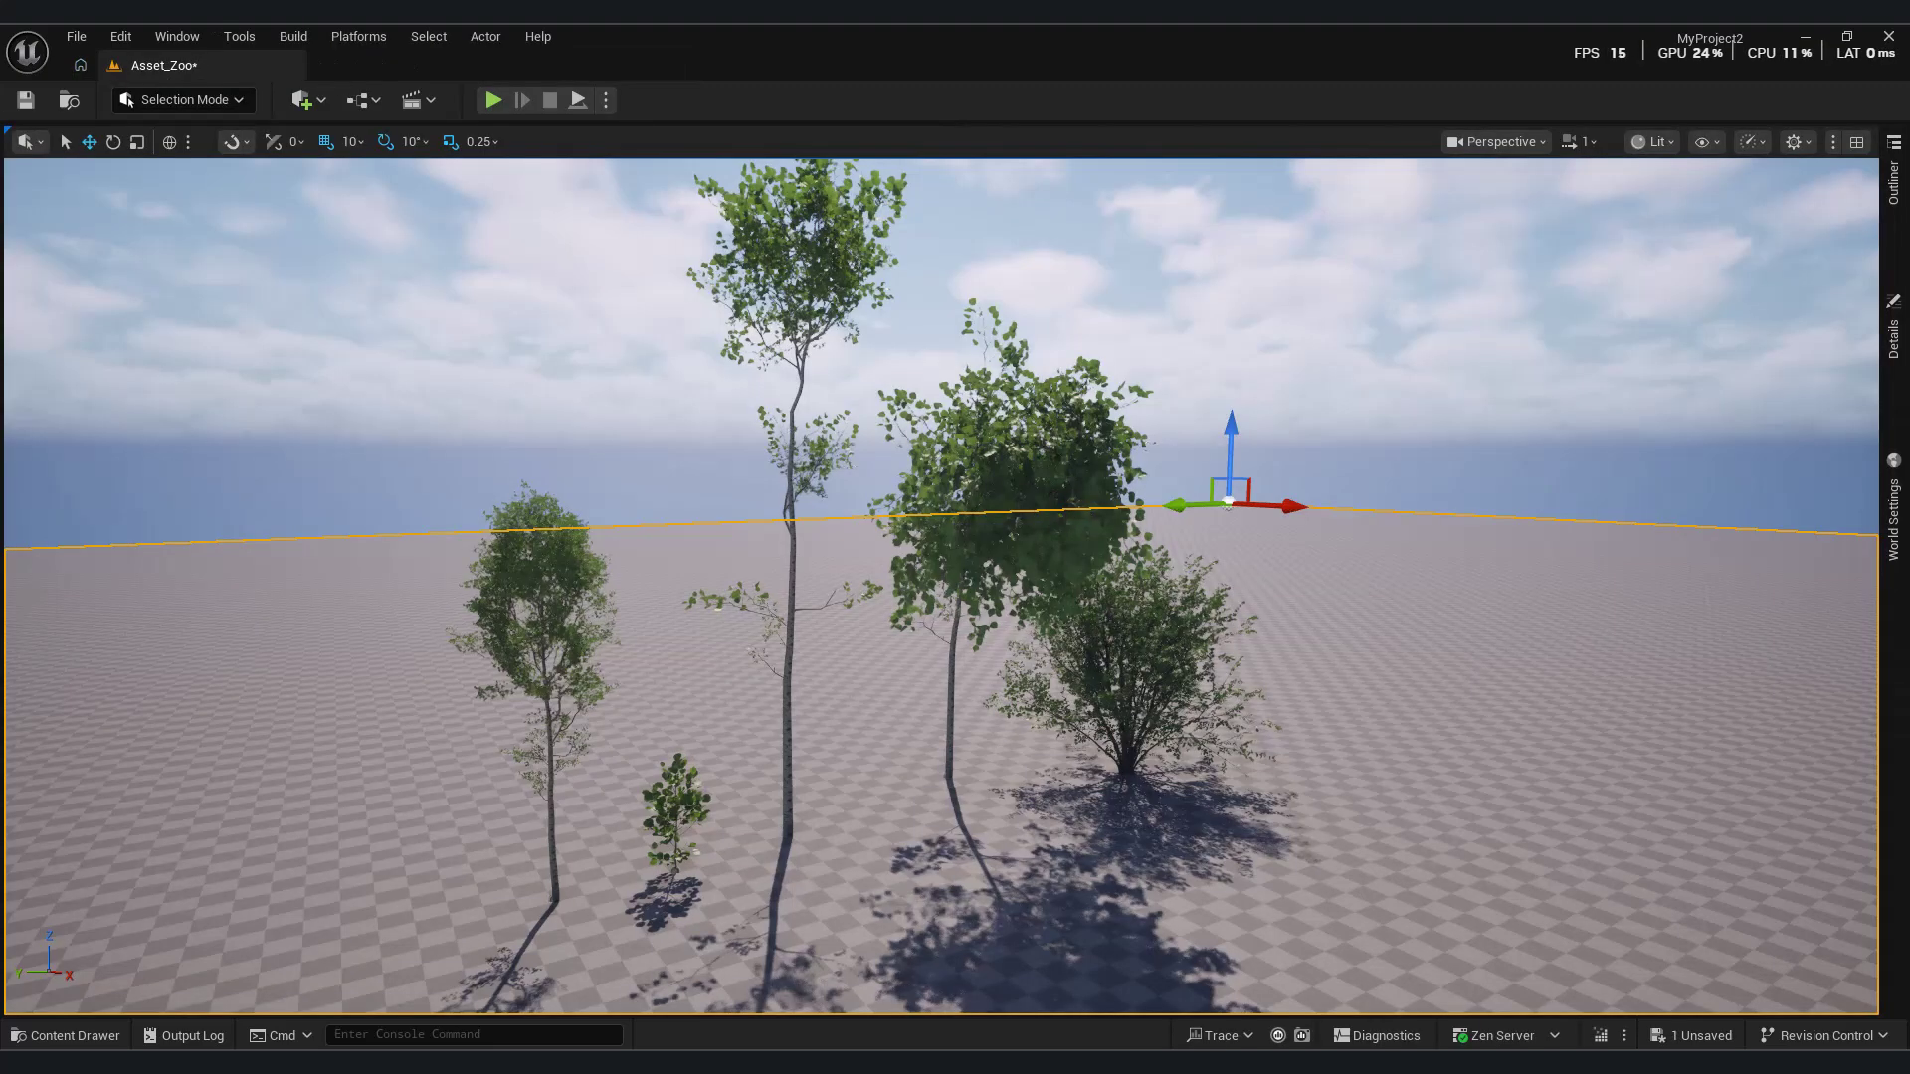
{"action": "right_click_drag", "start_coordinate": [955, 587], "coordinate": [398, 637]}
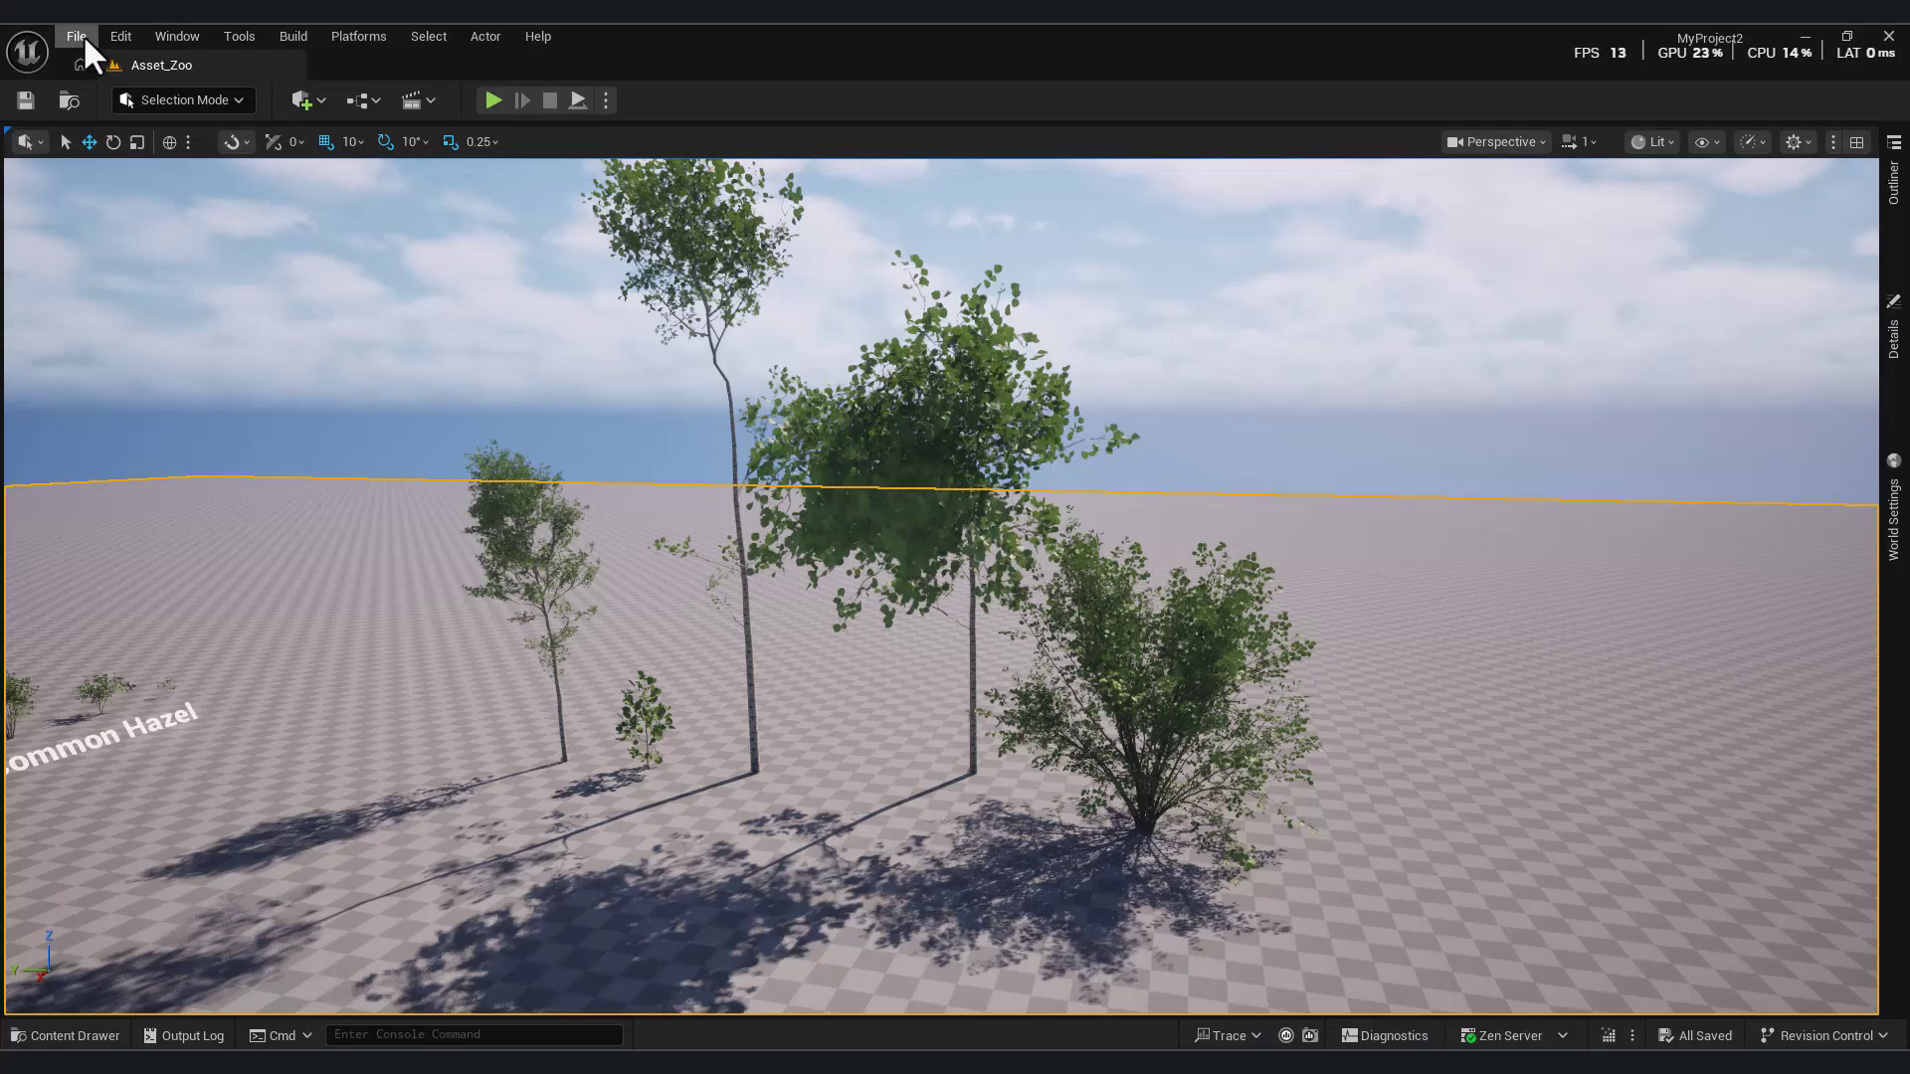
- Create a new basic level with a floor and default sky lighting
{"action": "left_click", "coordinate": [78, 36]}
{"action": "left_click", "coordinate": [173, 95]}
{"action": "left_click", "coordinate": [75, 35]}
{"action": "left_click", "coordinate": [137, 116]}
{"action": "left_click", "coordinate": [1074, 736]}
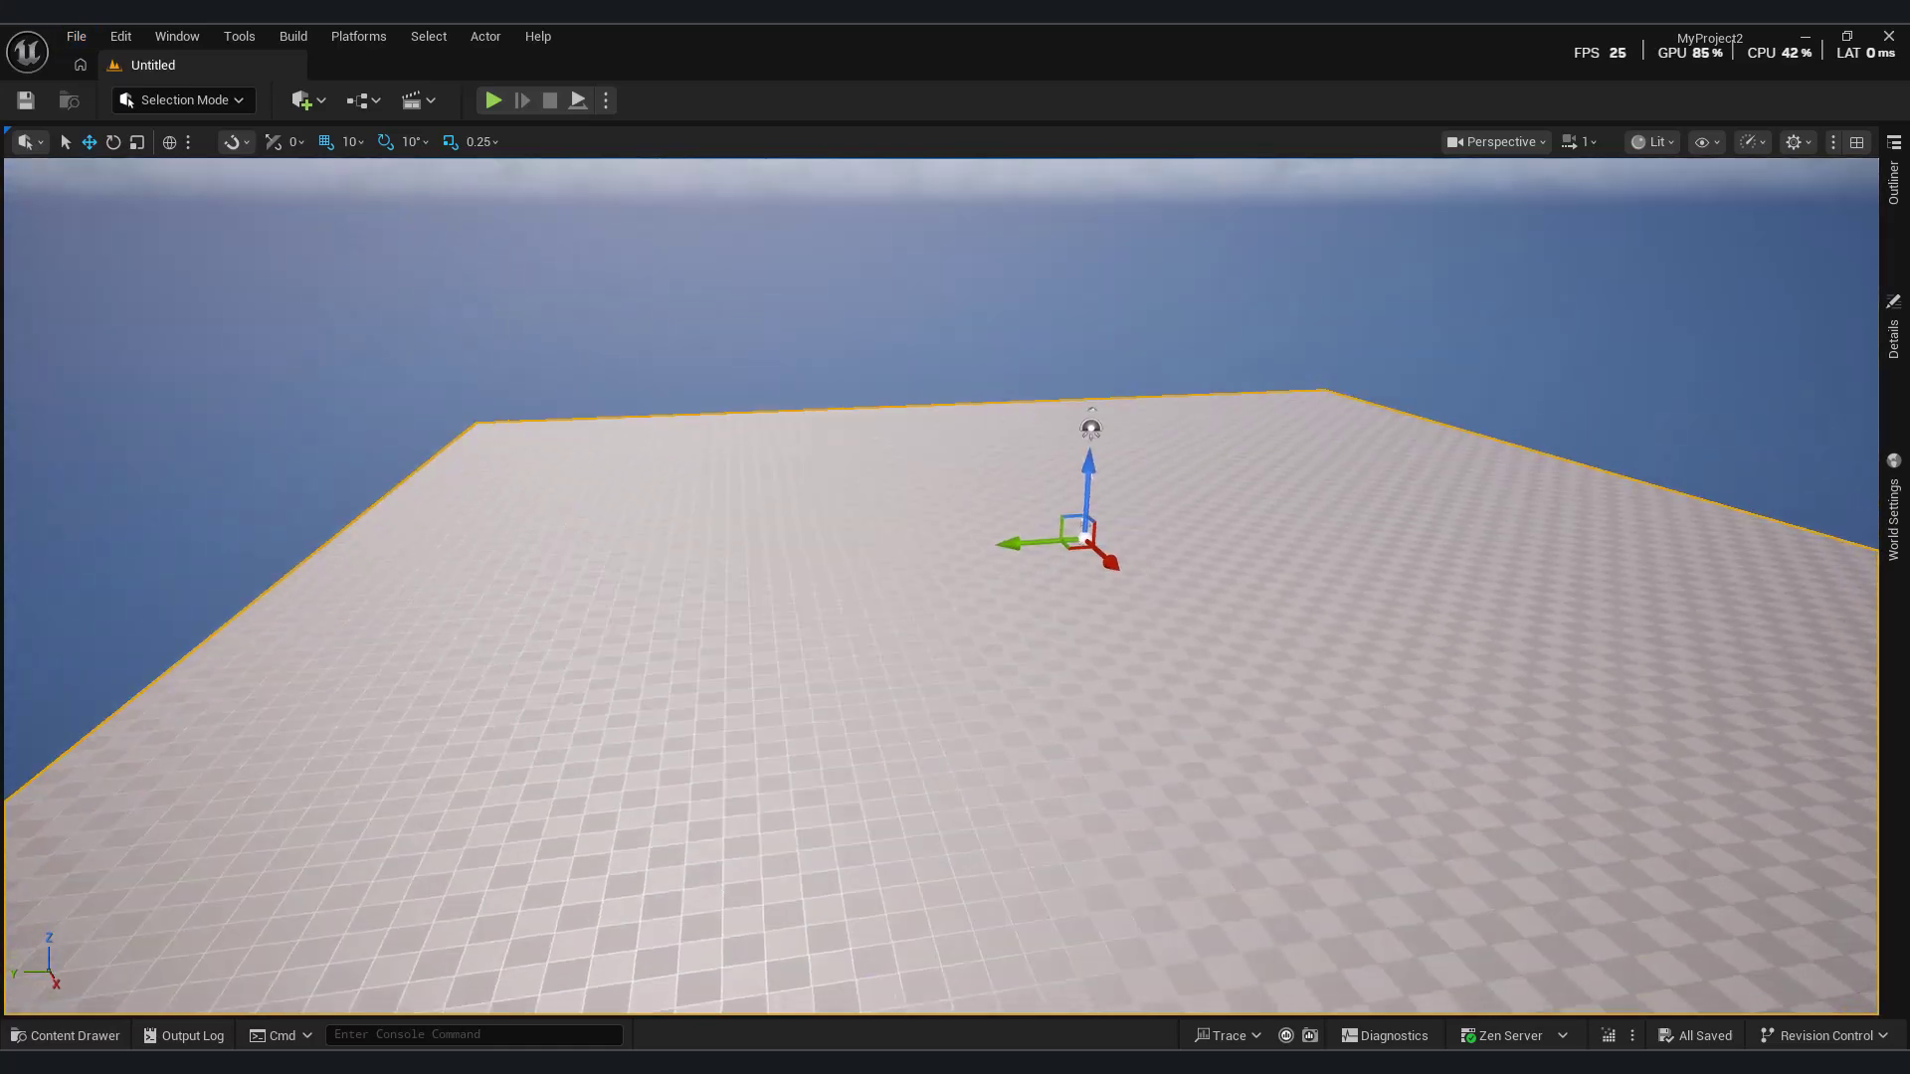
- Place one of the trees in the new level and delete the default floor
{"action": "key", "text": "ctrl+space"}
{"action": "left_click_drag", "start_coordinate": [585, 955], "coordinate": [925, 691]}
{"action": "right_click_drag", "start_coordinate": [1024, 696], "coordinate": [1064, 590]}
{"action": "left_click", "coordinate": [392, 776]}
{"action": "key", "text": "Delete"}
- Create a landscape of 8 × 8 components with 63×63 quad sections and return to Selection mode
{"action": "left_click", "coordinate": [179, 98]}
{"action": "left_click", "coordinate": [235, 171]}
{"action": "left_click", "coordinate": [393, 659]}
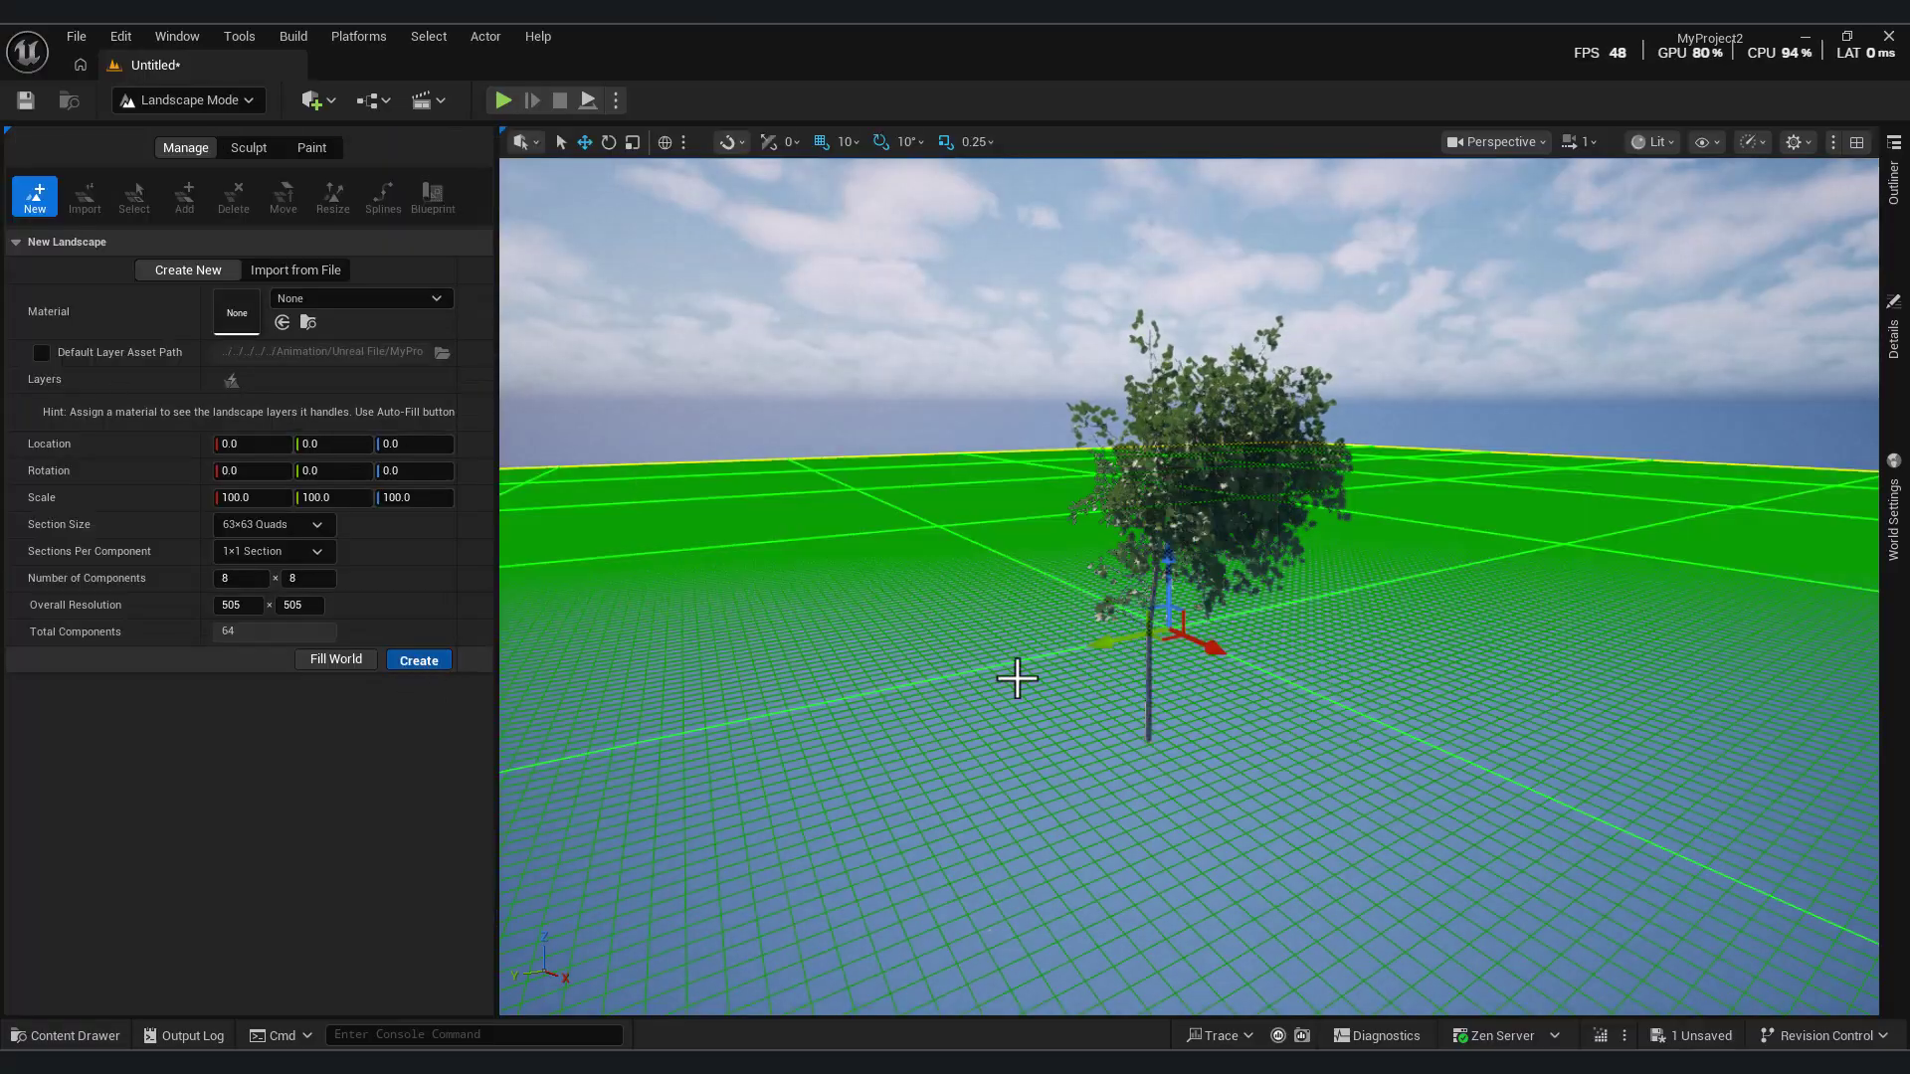
{"action": "left_click", "coordinate": [189, 100]}
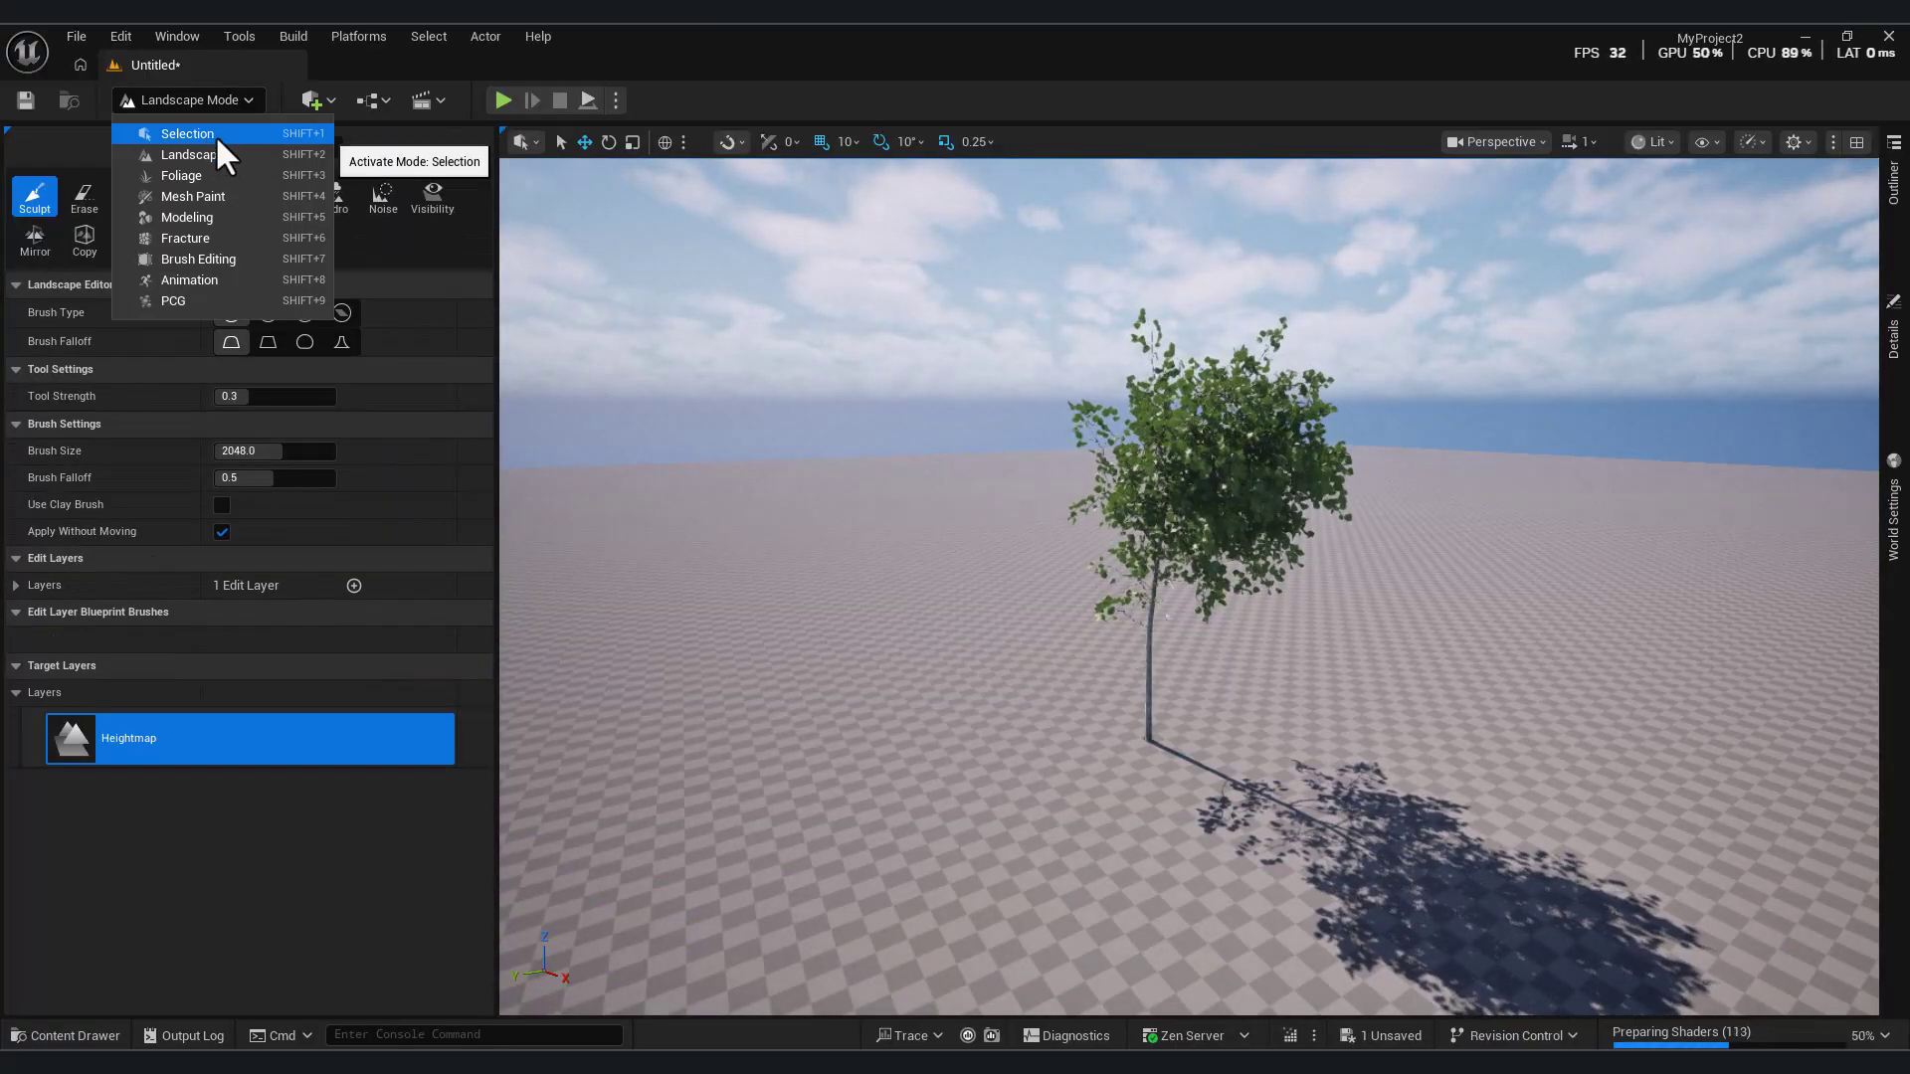
{"action": "left_click", "coordinate": [215, 134]}
{"action": "right_click_drag", "start_coordinate": [852, 584], "coordinate": [761, 738]}
{"action": "left_click", "coordinate": [835, 412]}
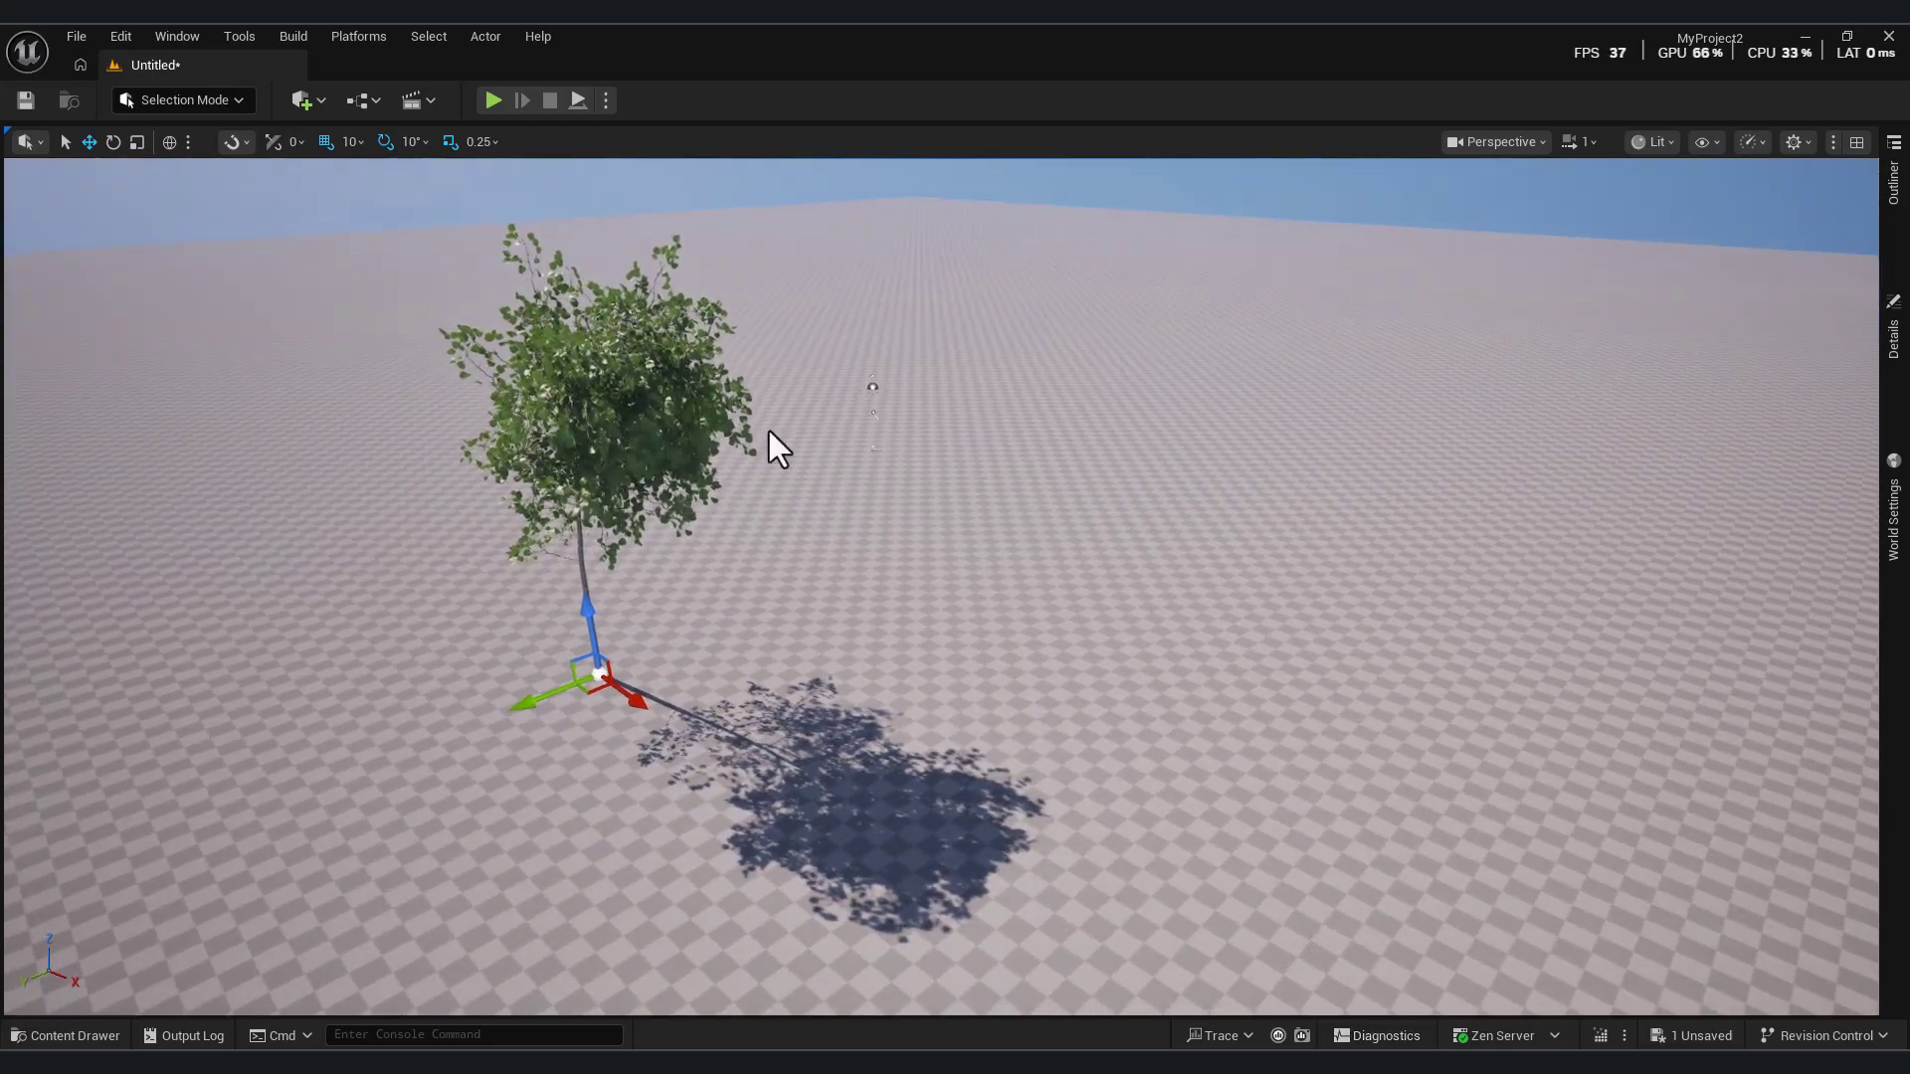
- Create a new PCG Graph in the Trees folder and open it for editing
{"action": "right_click", "coordinate": [1229, 935]}
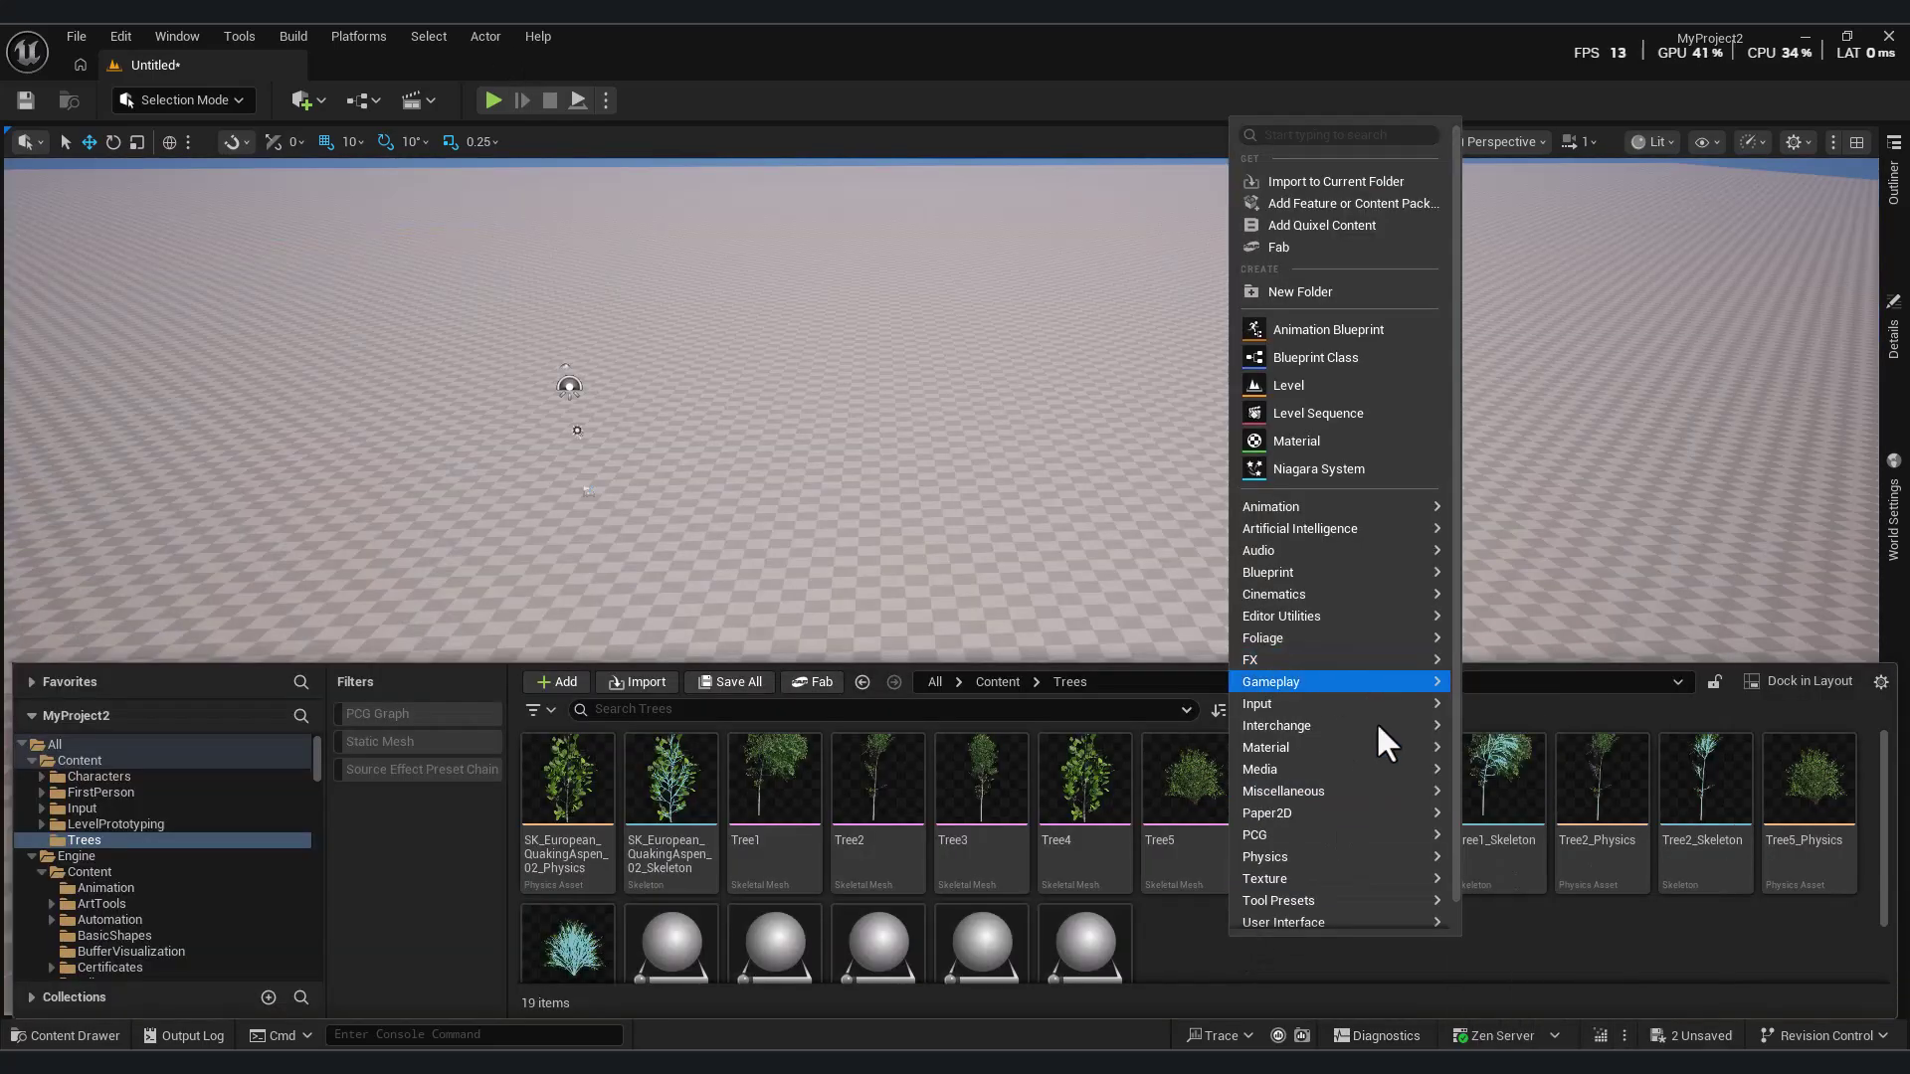
{"action": "mouse_move", "coordinate": [1377, 845]}
{"action": "left_click", "coordinate": [1526, 848]}
{"action": "left_click", "coordinate": [910, 370]}
{"action": "left_click", "coordinate": [995, 789]}
{"action": "double_click", "coordinate": [595, 779]}
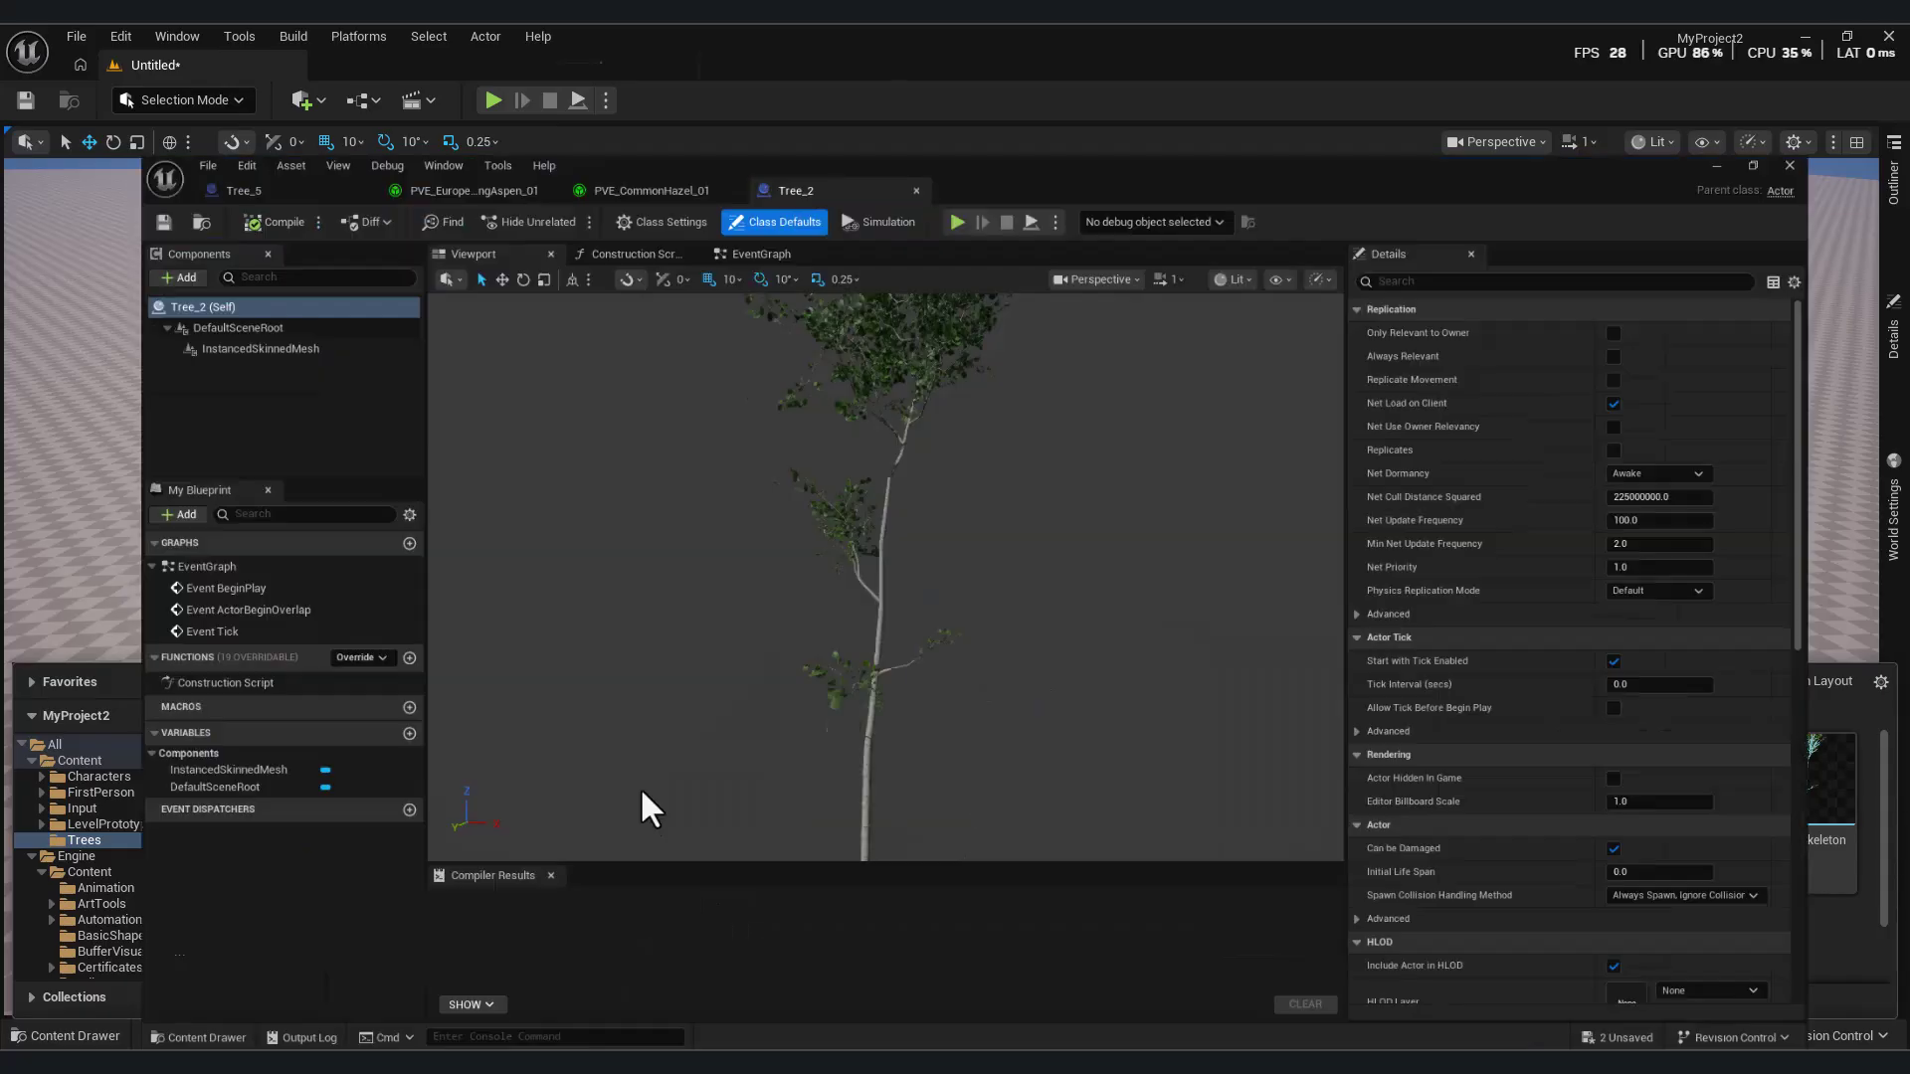
- Add a Get Spline Data node to the PCG graph
{"action": "right_click", "coordinate": [646, 416]}
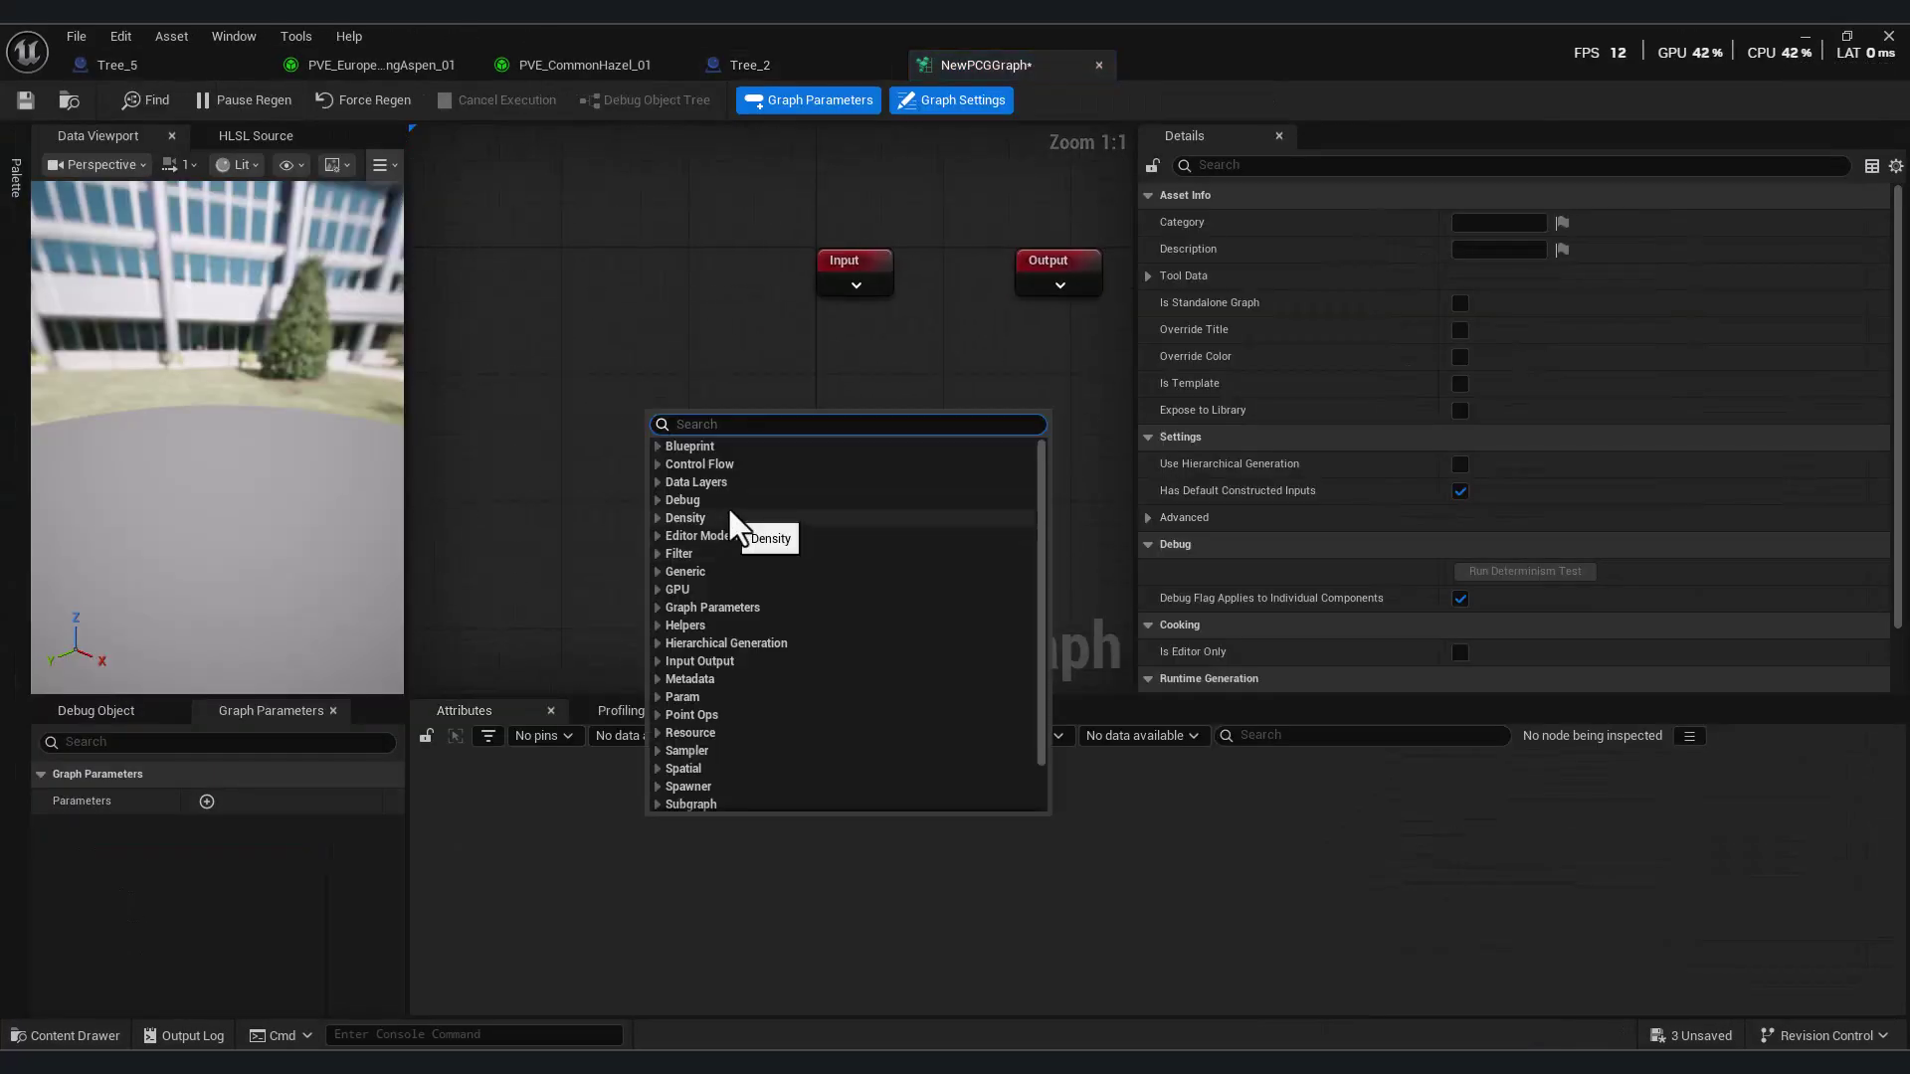
{"action": "type", "text": "get splin"}
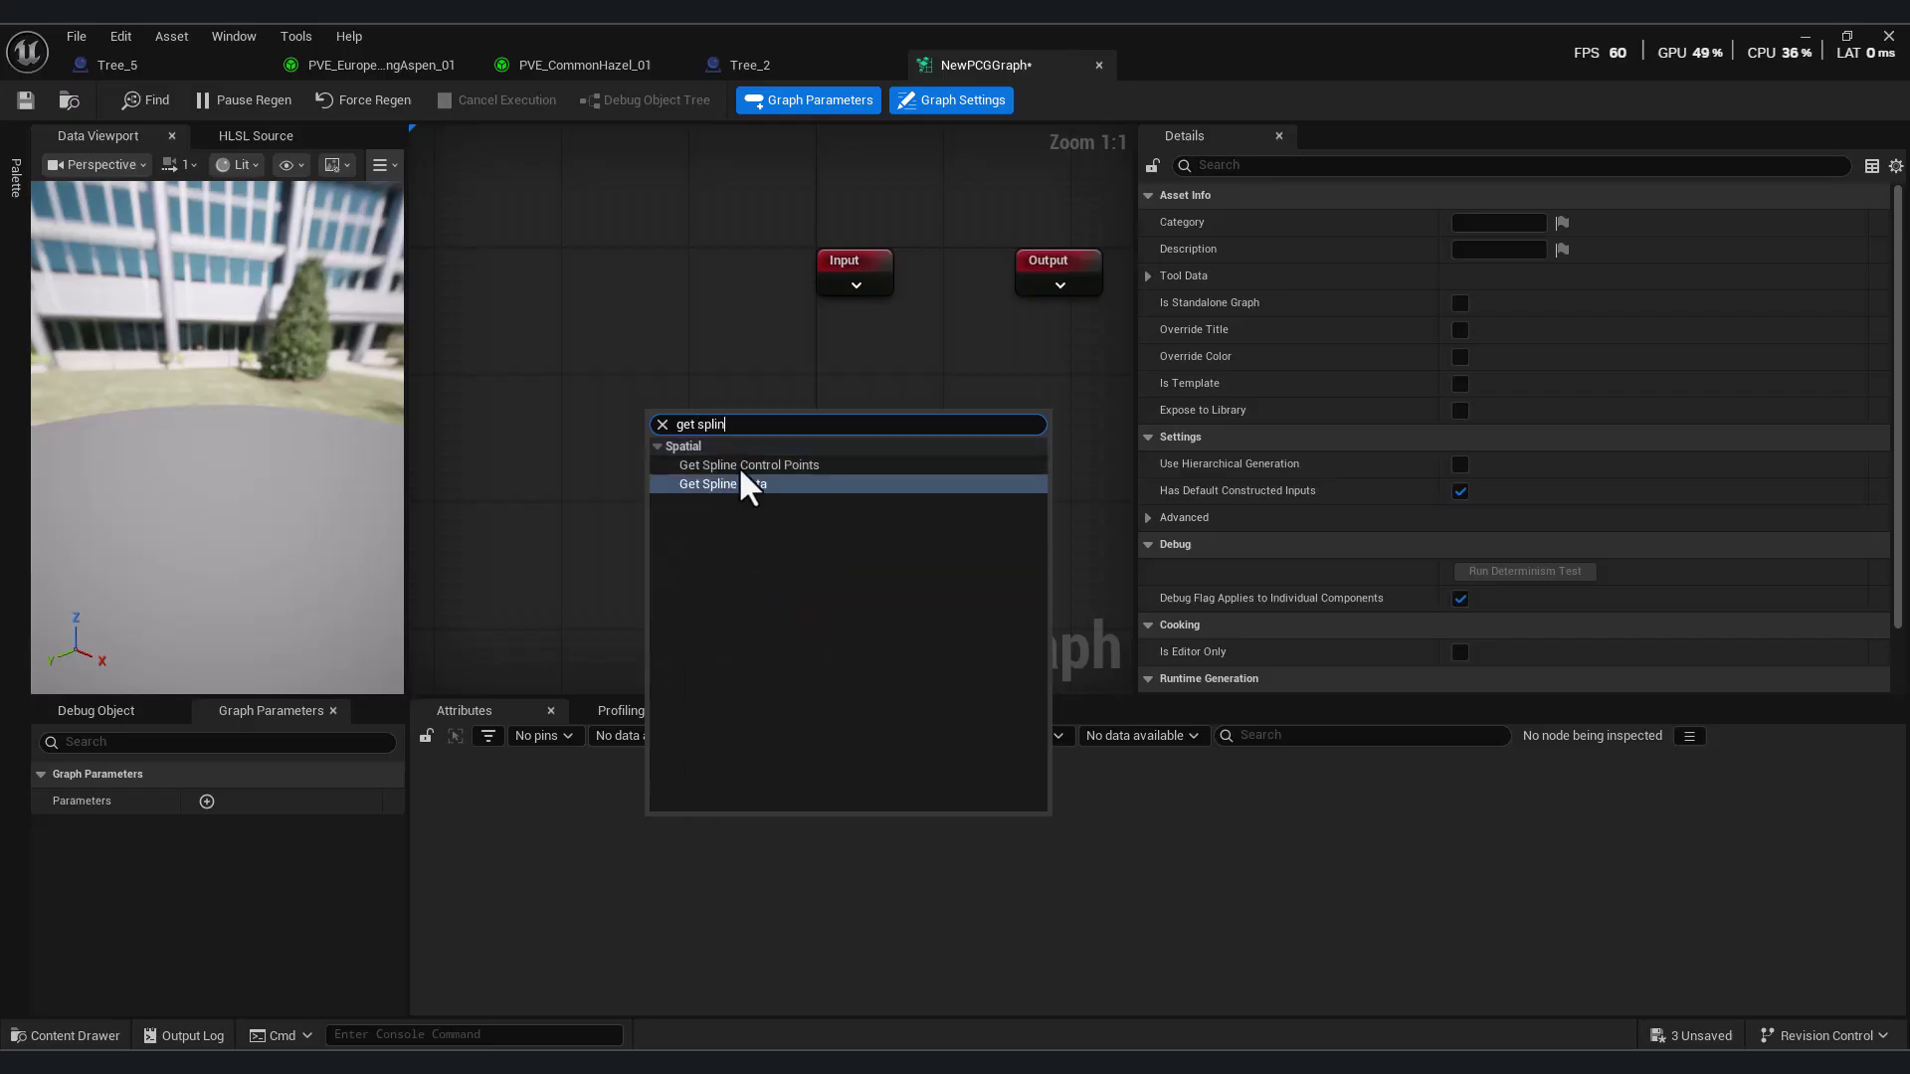
{"action": "key", "text": "Return"}
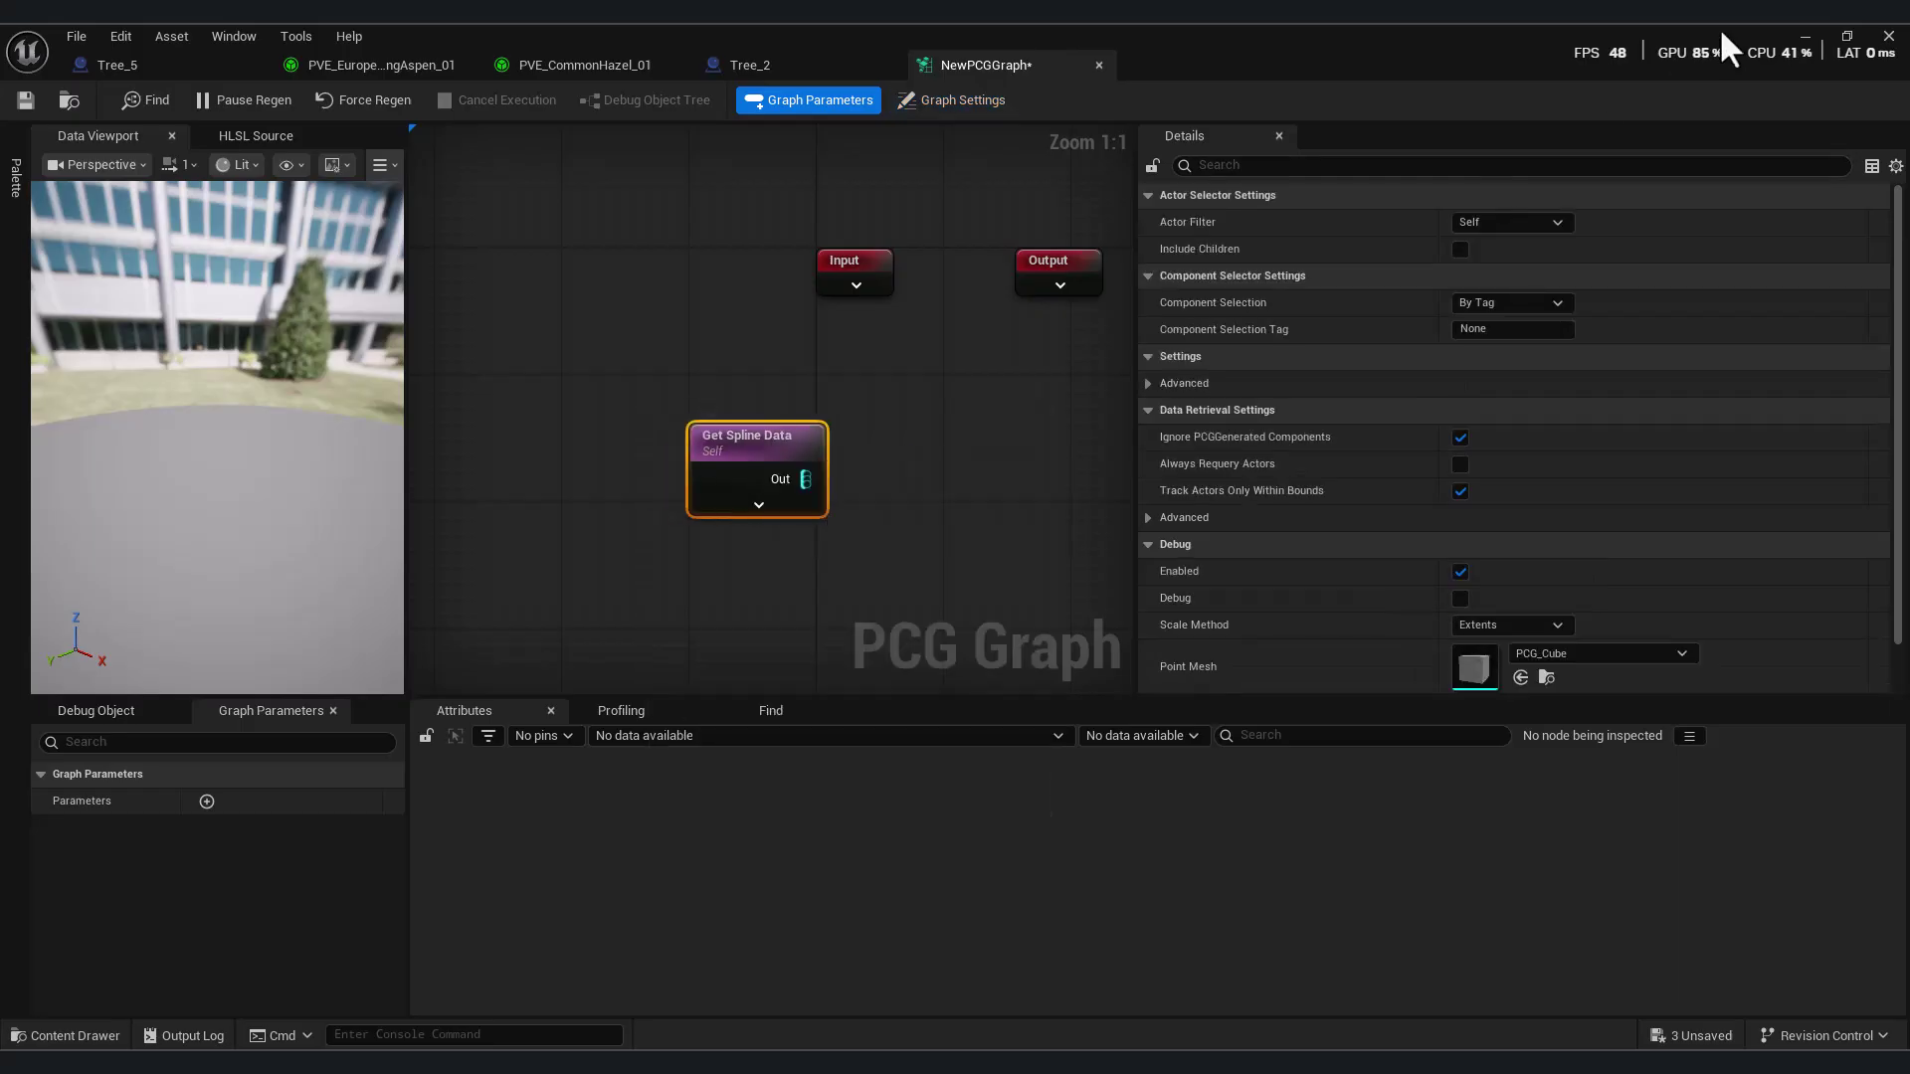
- Create an Actor Blueprint class named Spline in the Trees folder
{"action": "left_click", "coordinate": [1802, 36]}
{"action": "left_click", "coordinate": [35, 1036]}
{"action": "right_click", "coordinate": [1270, 963]}
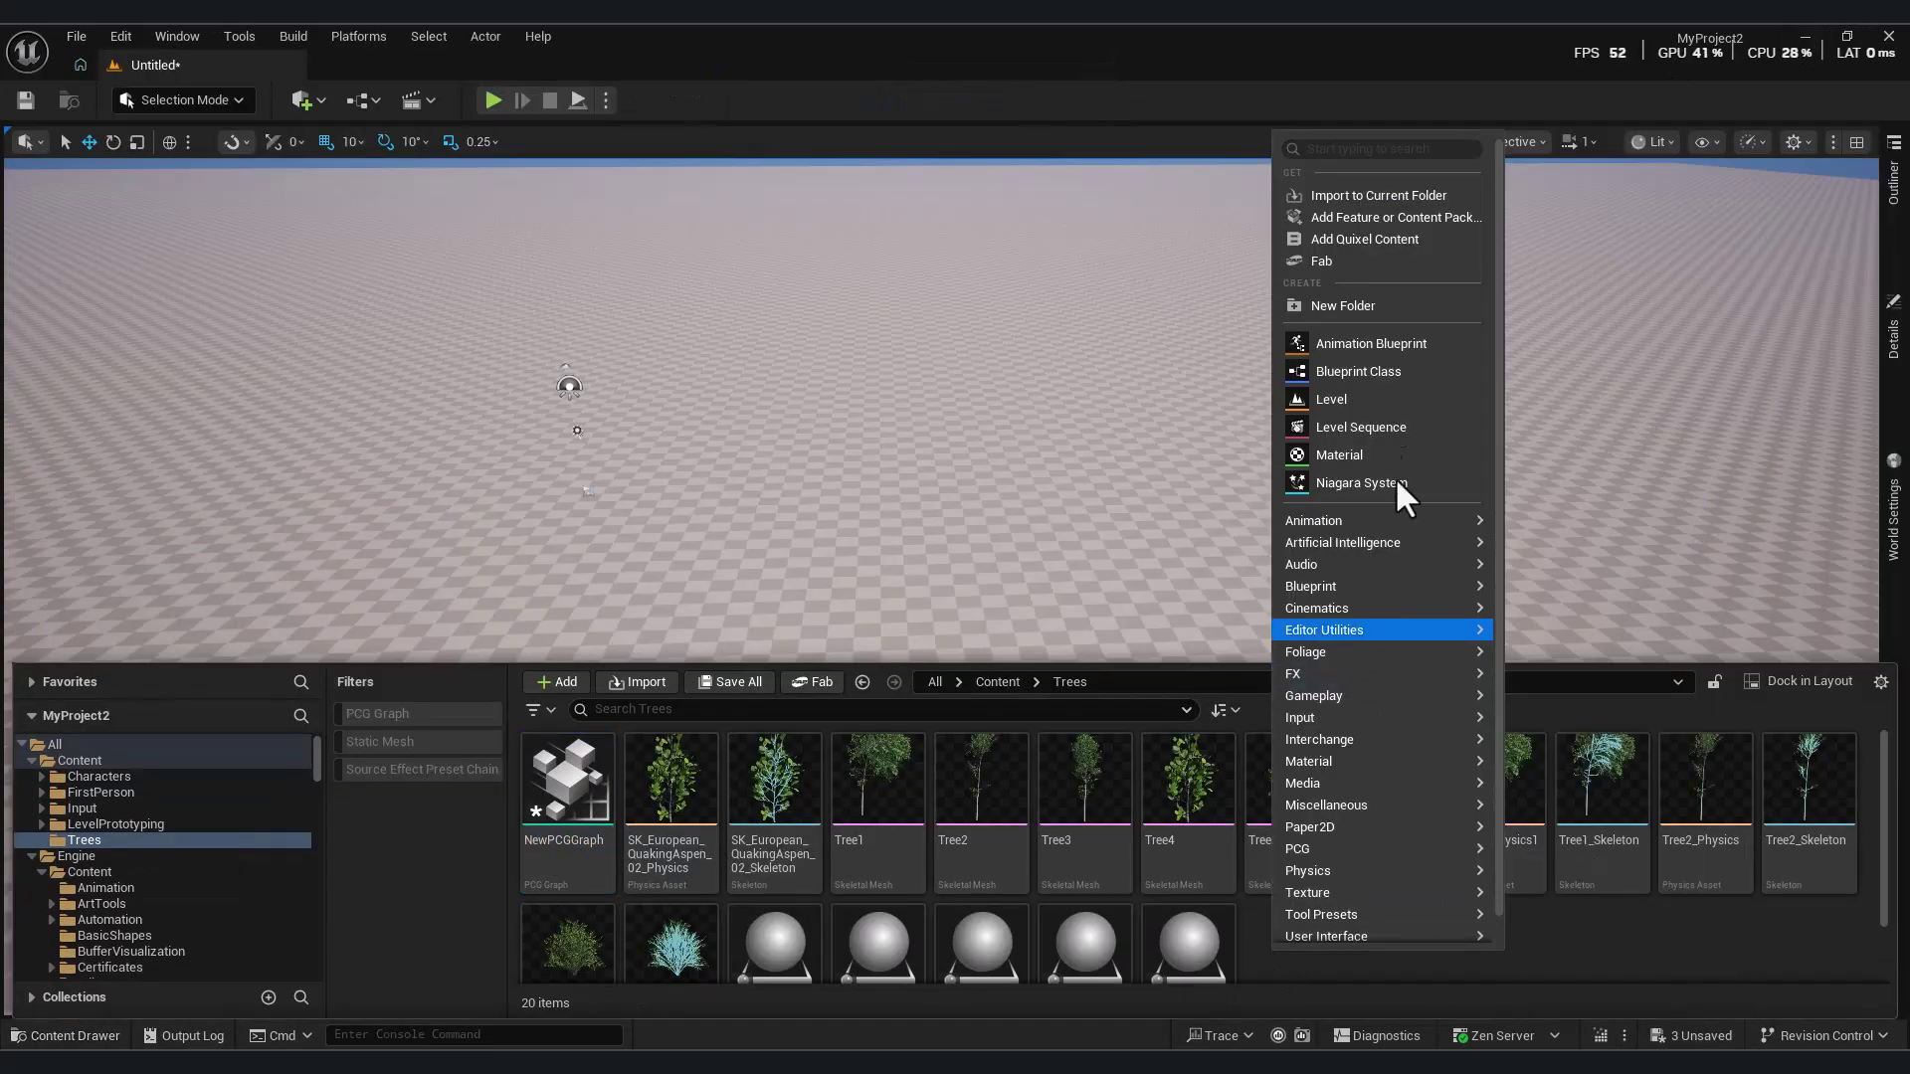
{"action": "left_click", "coordinate": [1354, 374]}
{"action": "left_click", "coordinate": [770, 402]}
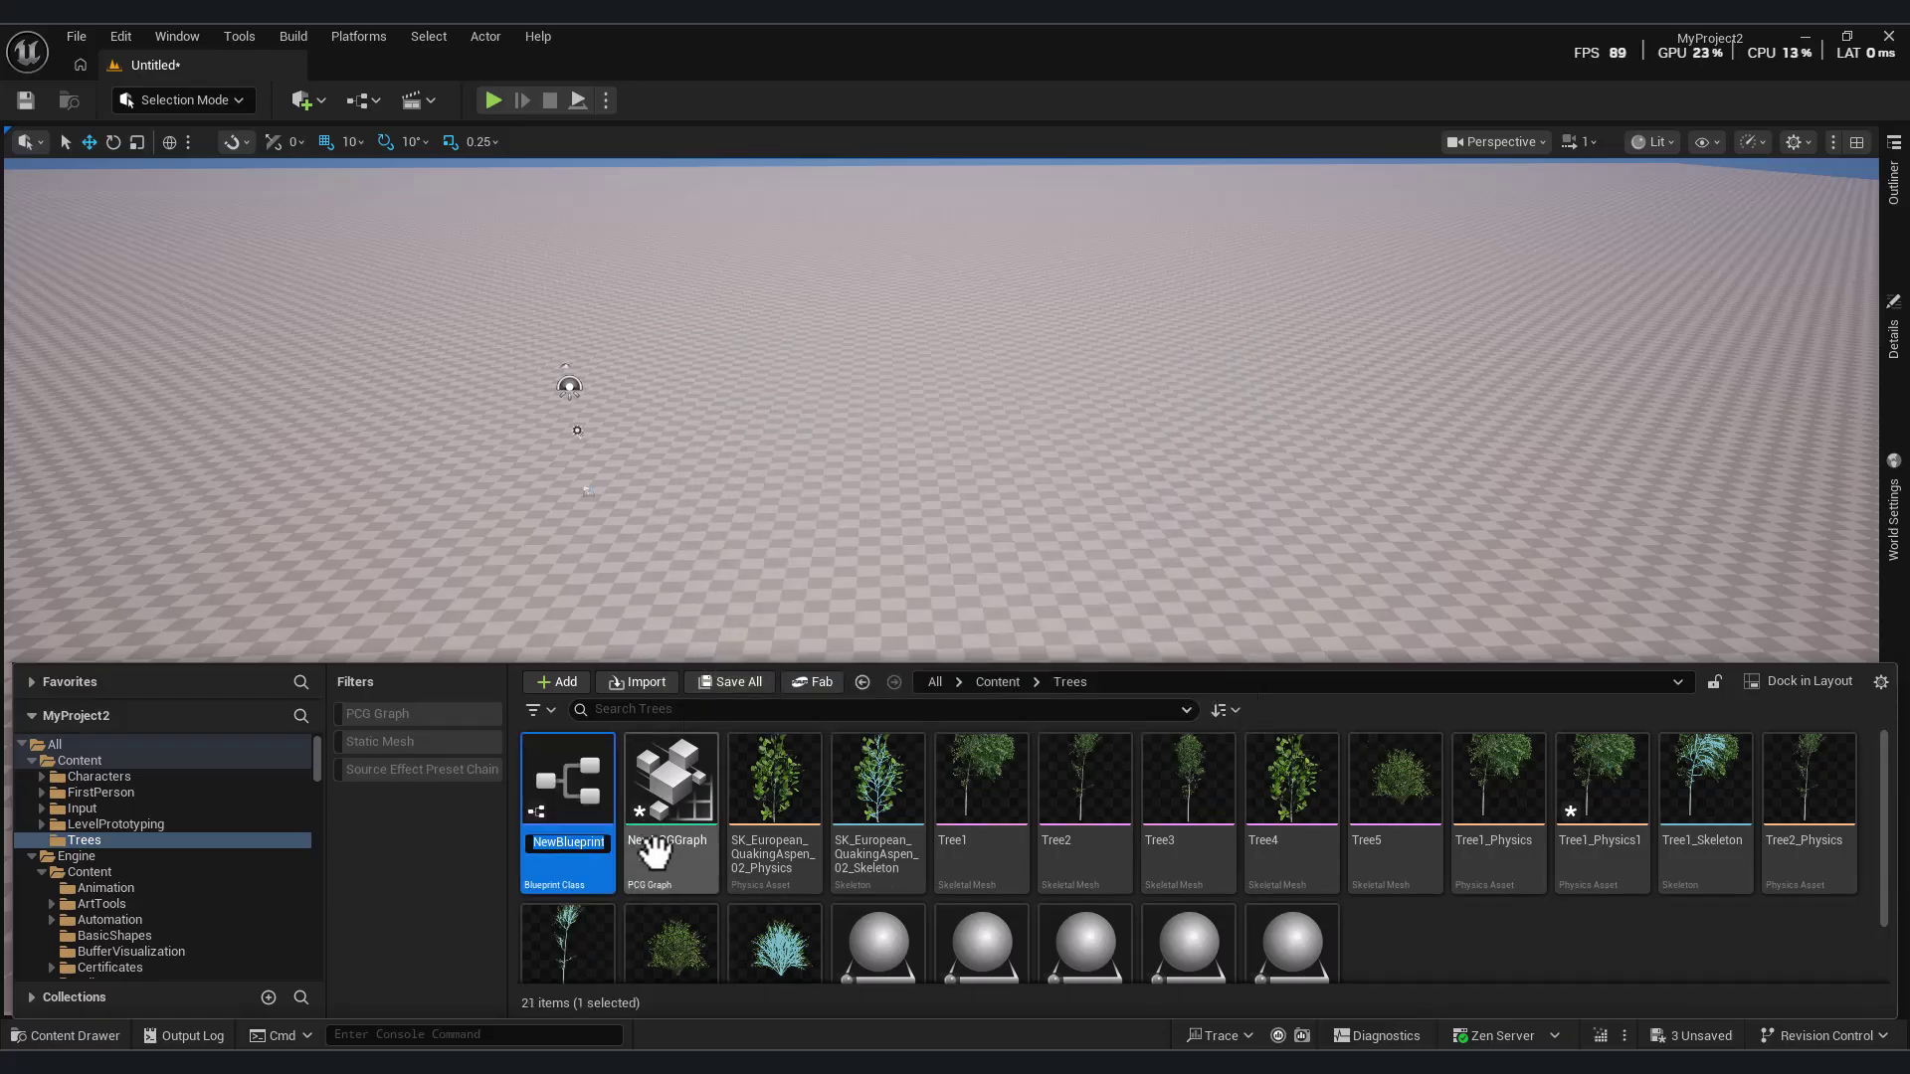
{"action": "type", "text": "Spline"}
{"action": "key", "text": "Return"}
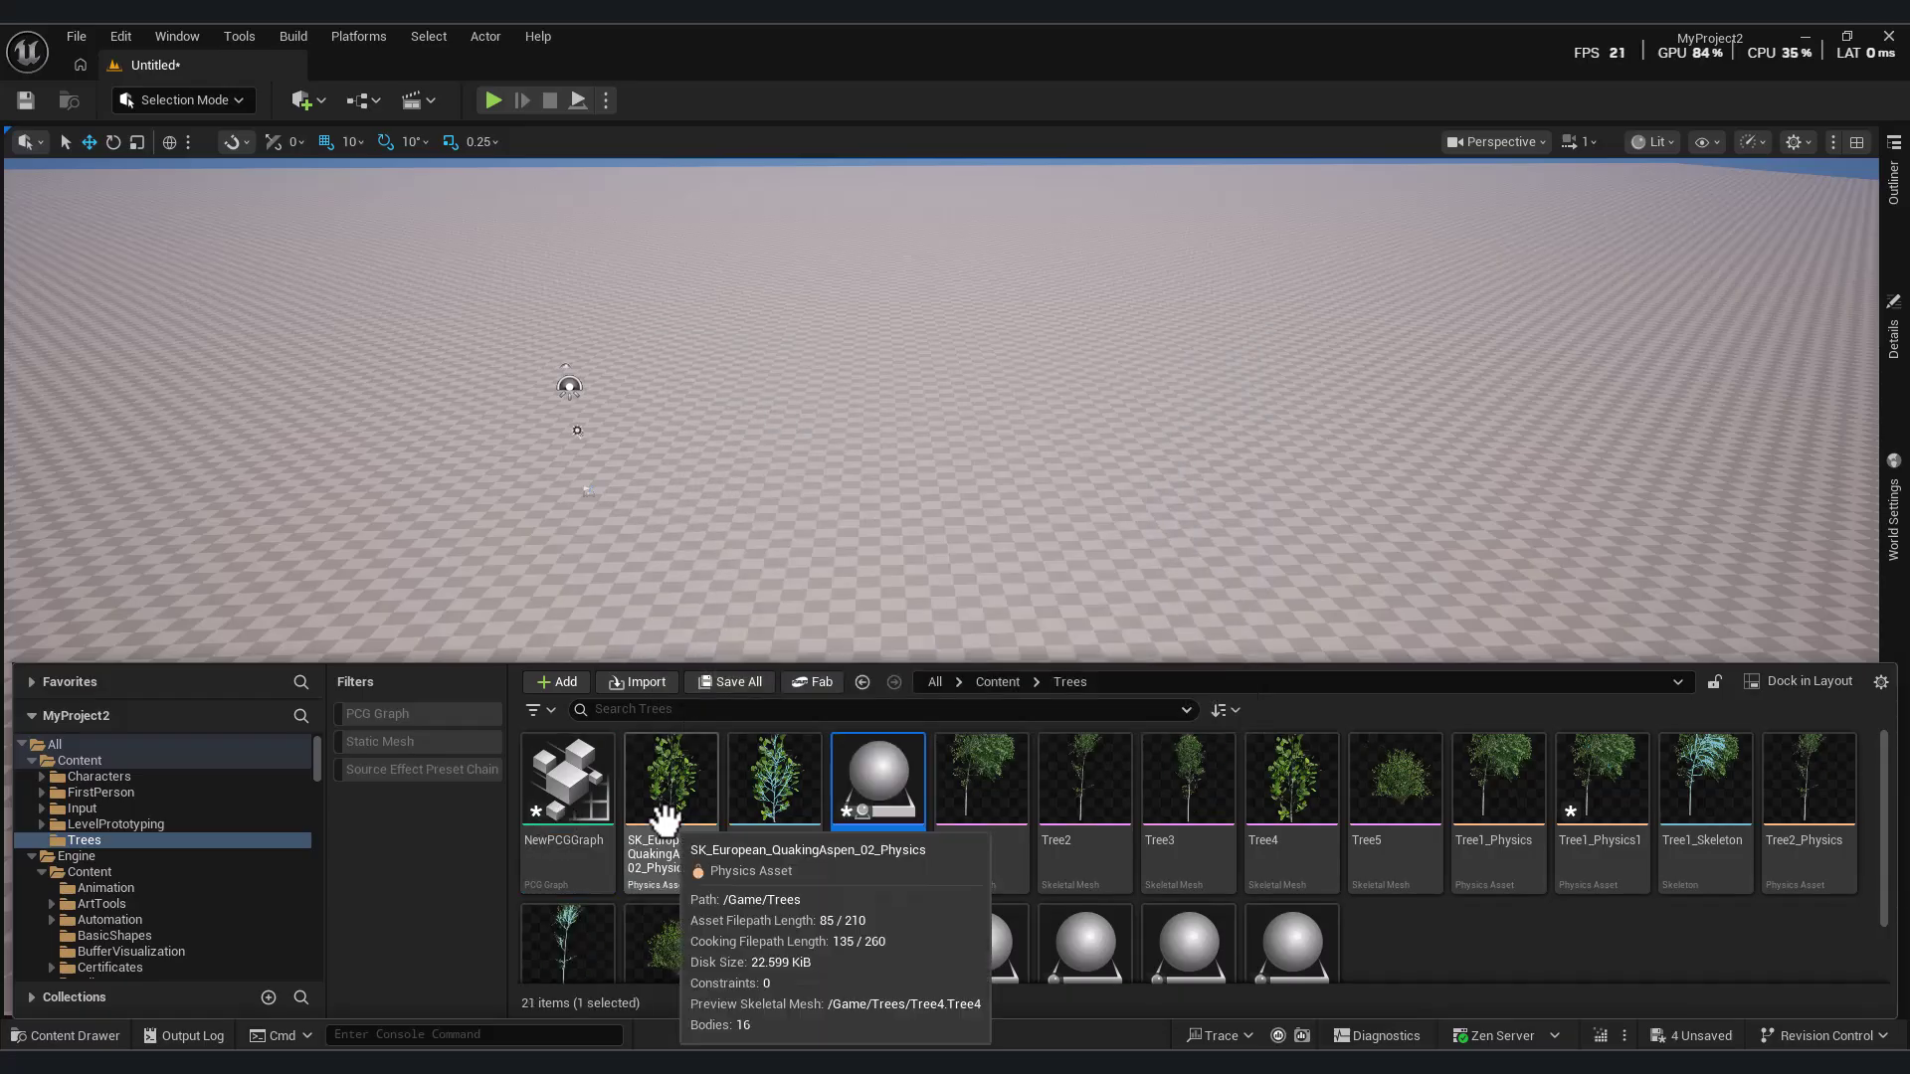
- Open the Spline Blueprint and add a Spline component under its root
{"action": "double_click", "coordinate": [910, 796]}
{"action": "left_click", "coordinate": [44, 164]}
{"action": "type", "text": "spline"}
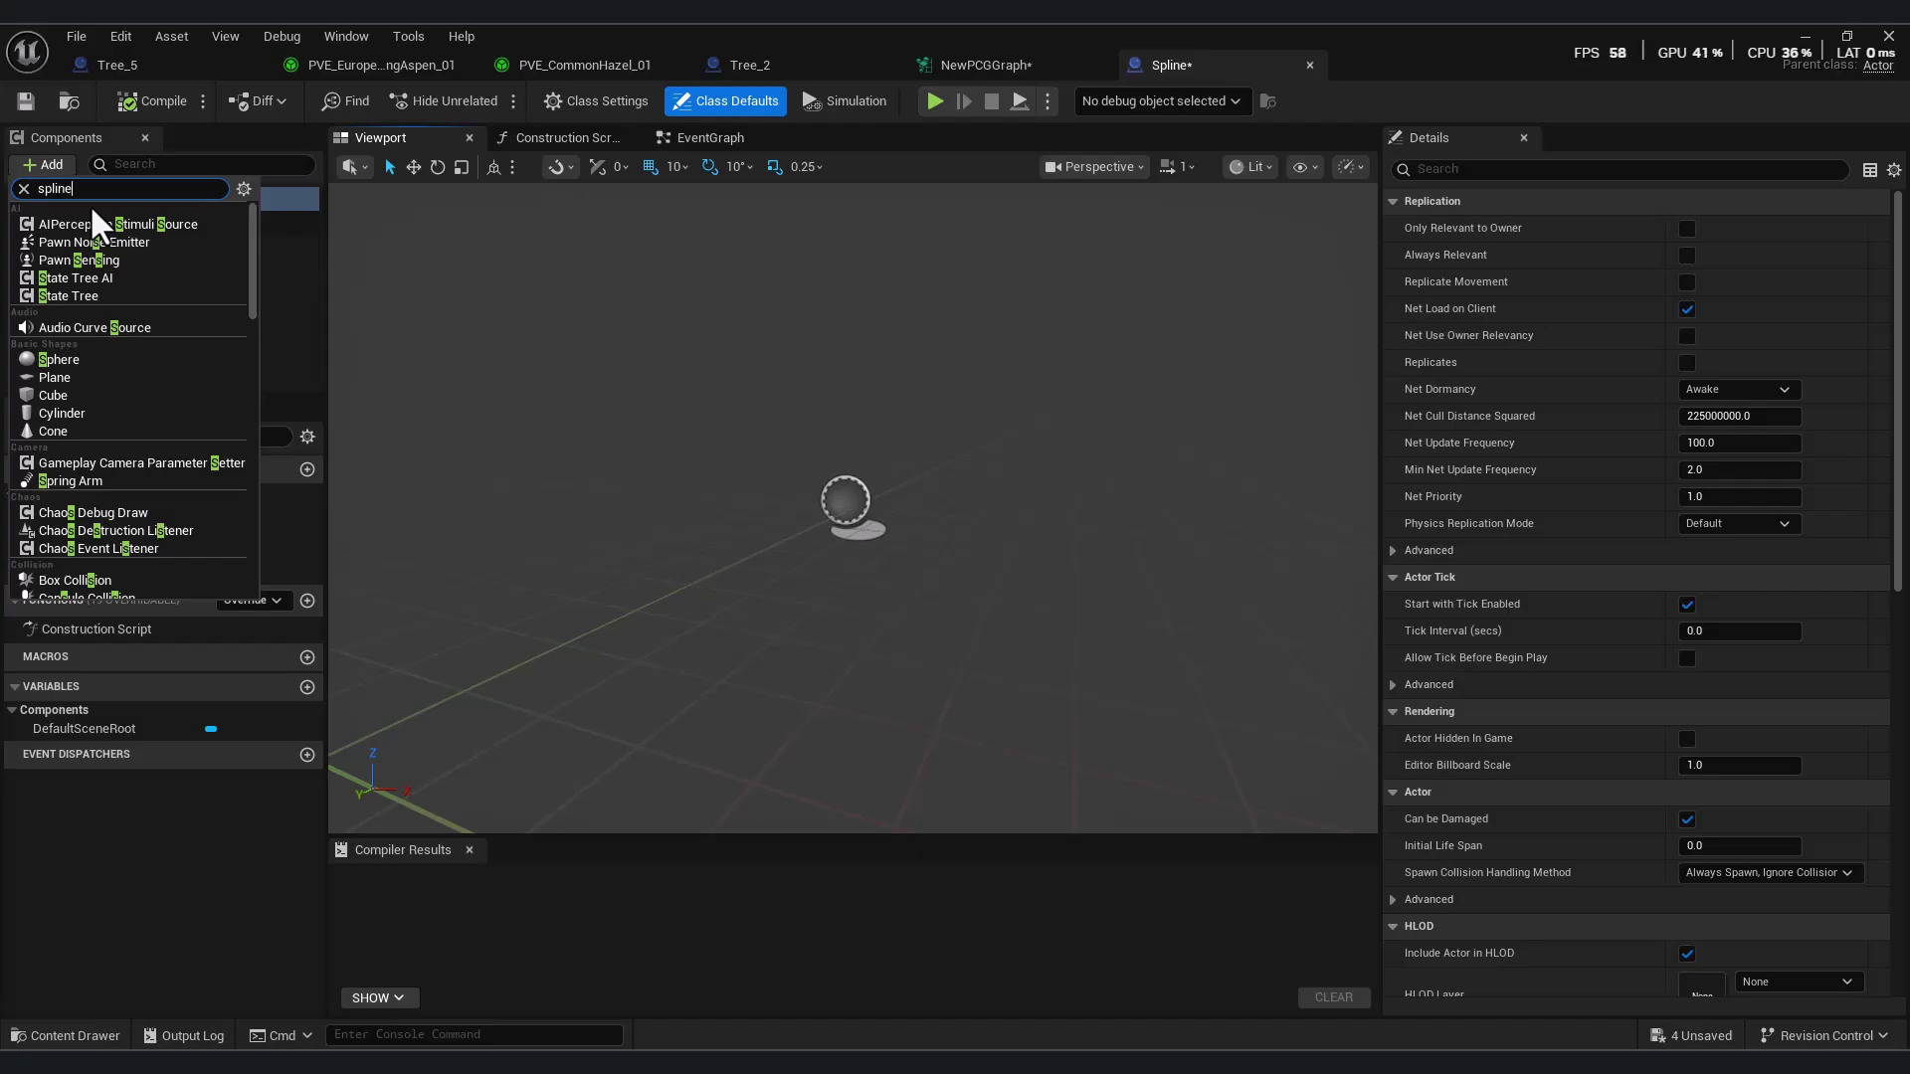
{"action": "left_click", "coordinate": [87, 288]}
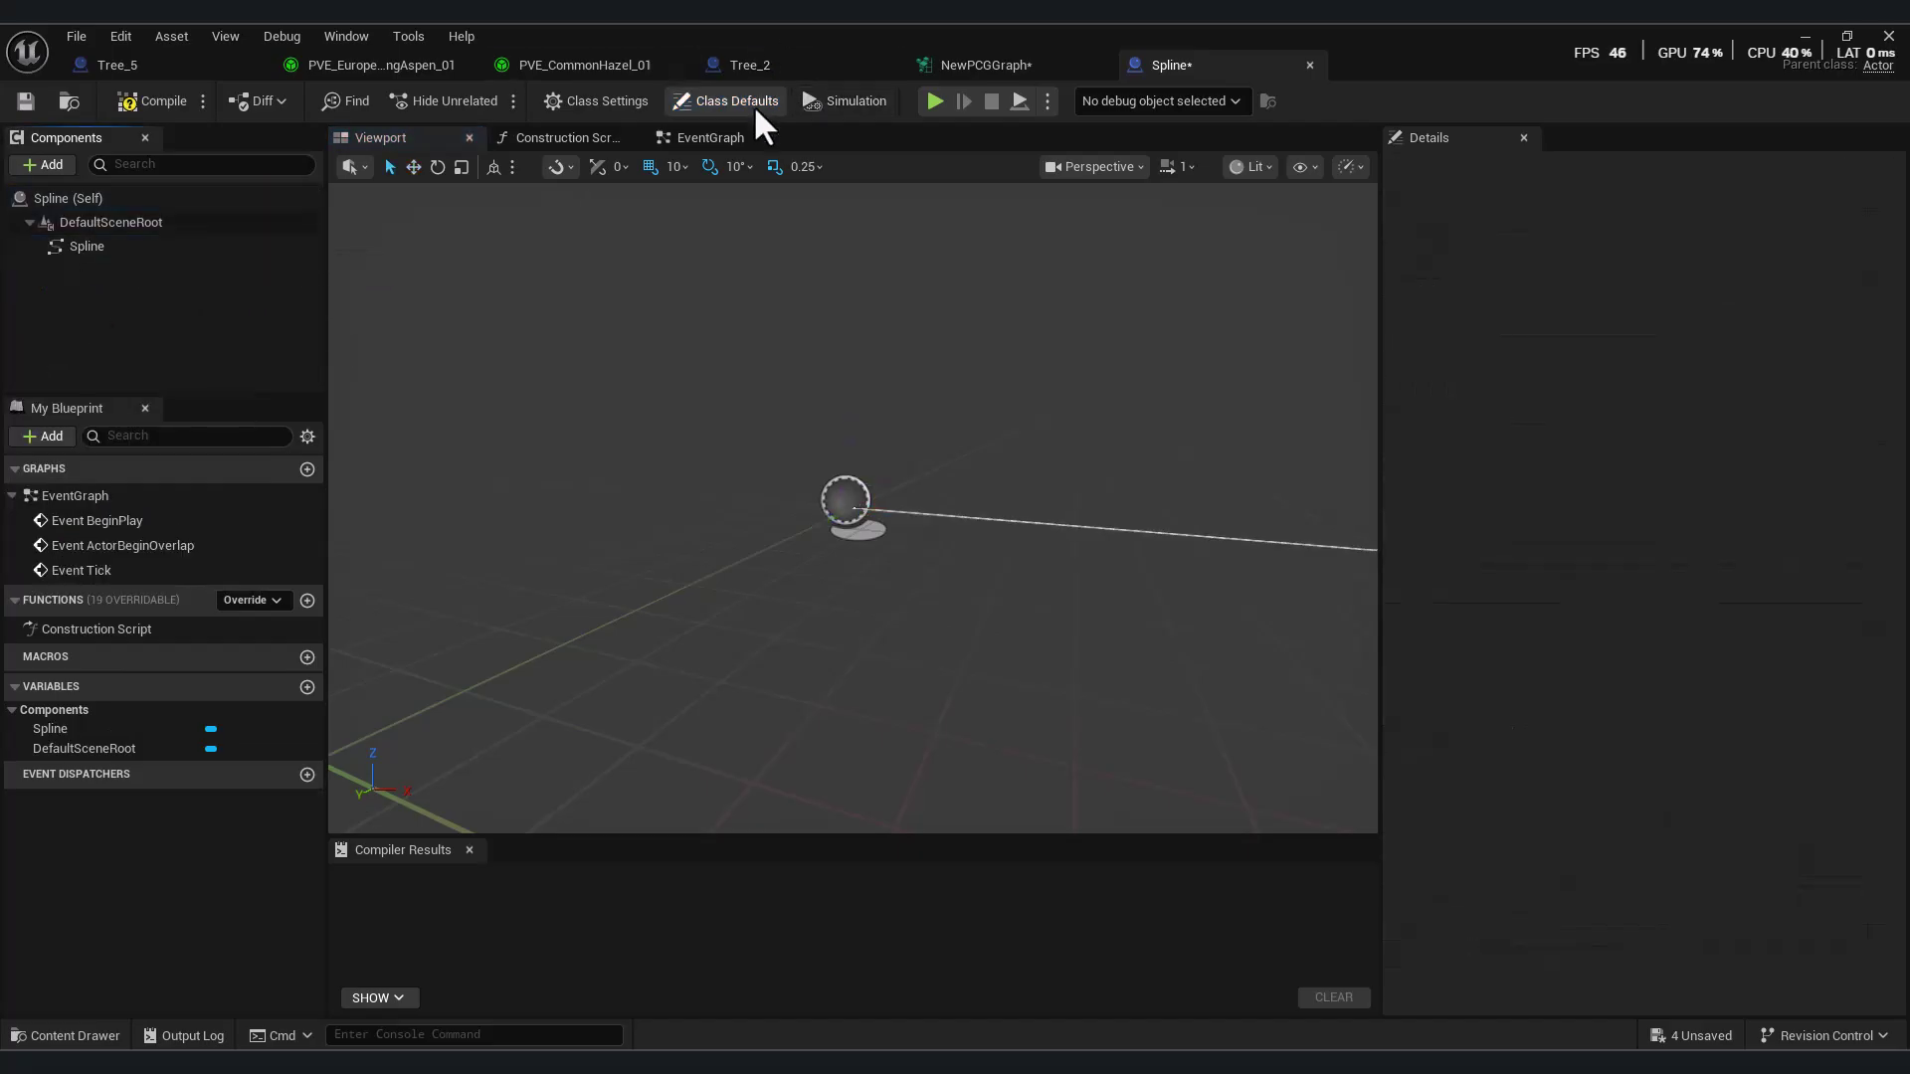
- Add the actor tag "jungle" to the Spline Blueprint's class defaults, and compile and save it
{"action": "left_click", "coordinate": [736, 100]}
{"action": "left_click", "coordinate": [1819, 255]}
{"action": "left_click", "coordinate": [1735, 286]}
{"action": "key", "text": "BackSpace"}
{"action": "type", "text": "jungle"}
{"action": "key", "text": "Return"}
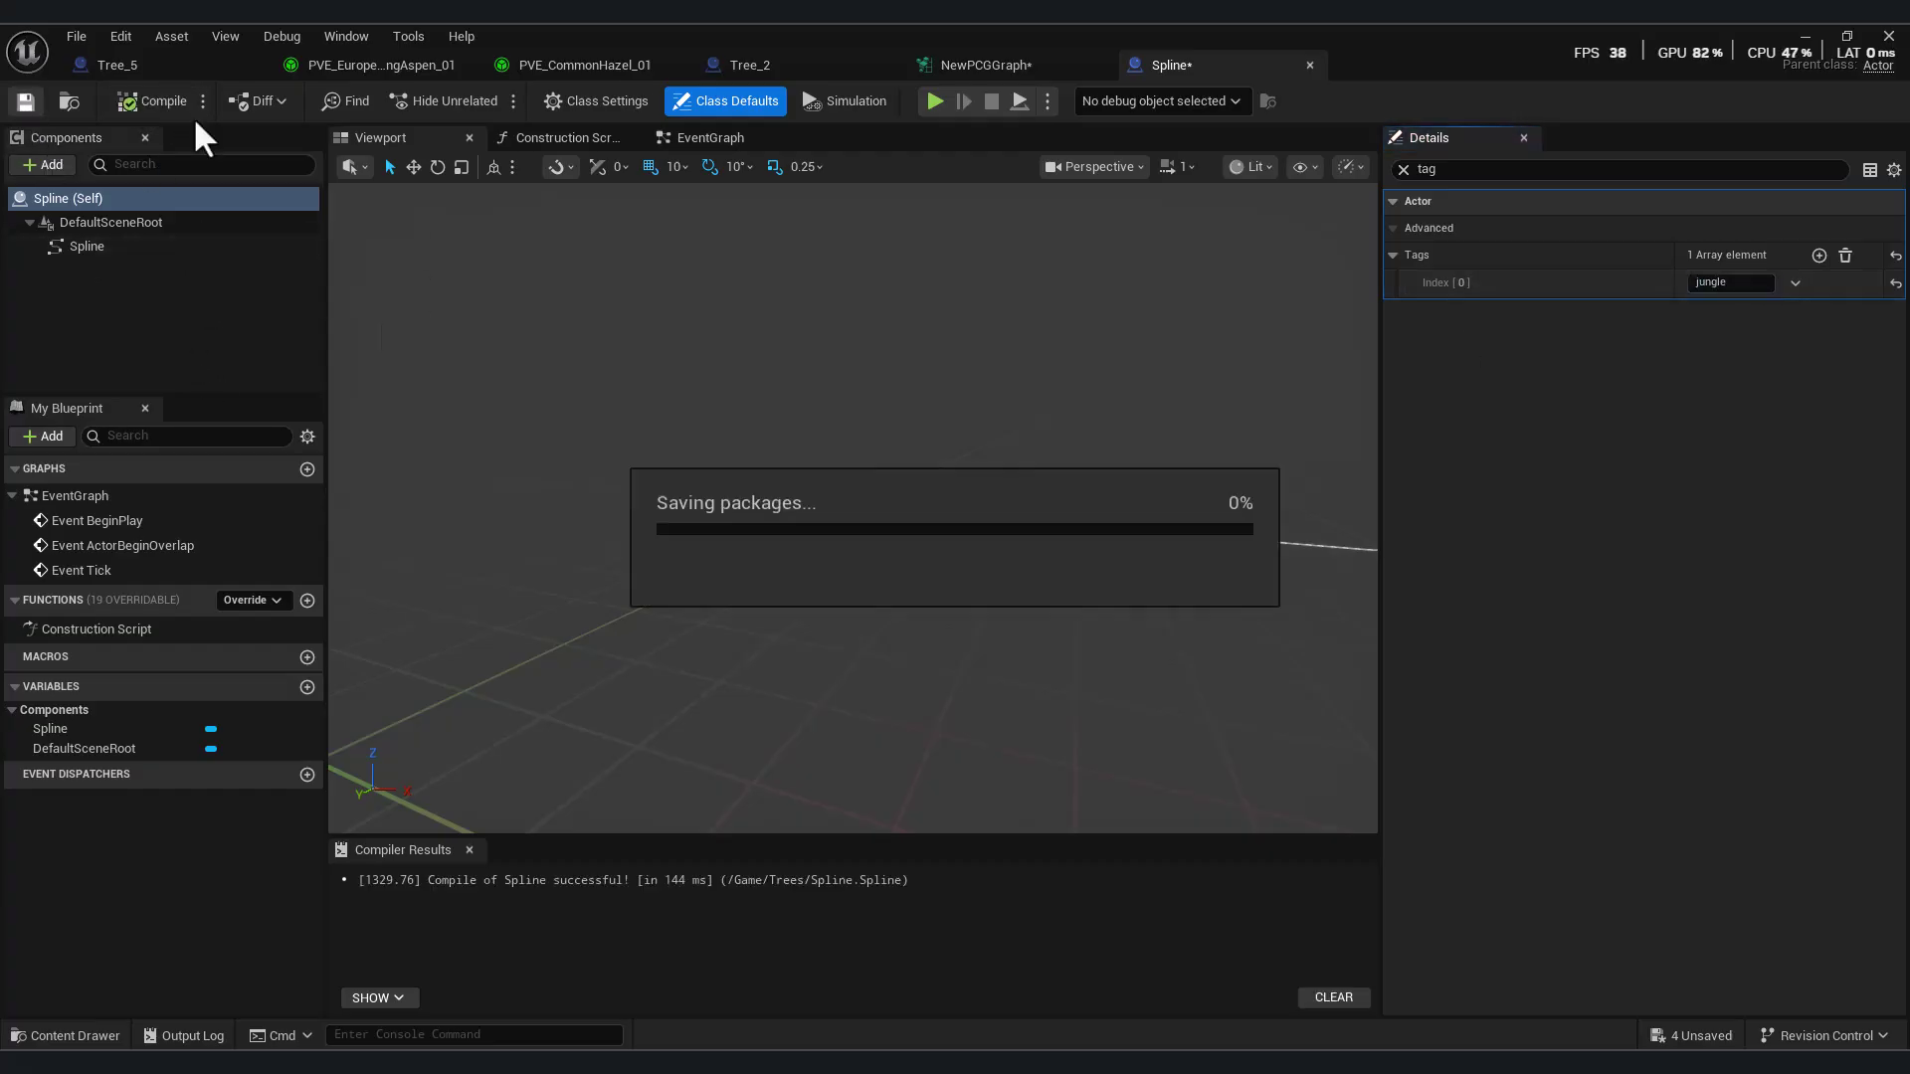
{"action": "left_click", "coordinate": [30, 103]}
- Set the Get Spline Data node's Actor Filter to All World Actors and its Actor Selection to By Tag
{"action": "left_click", "coordinate": [1025, 65]}
{"action": "right_click_drag", "start_coordinate": [885, 522], "coordinate": [730, 430]}
{"action": "left_click", "coordinate": [1537, 223]}
{"action": "left_click", "coordinate": [1537, 315]}
{"action": "left_click", "coordinate": [1520, 276]}
{"action": "left_click", "coordinate": [1476, 295]}
- Set the Get Spline Data node's Actor Selection Tag to "jungle", copied from the Spline Blueprint's tag
{"action": "left_click", "coordinate": [1482, 302]}
{"action": "type", "text": "/Script/Engine.Blueprint'/Game/Trees/Tree_4.Tree_4"}
{"action": "type", "text": "ngle"}
{"action": "left_click", "coordinate": [1169, 64]}
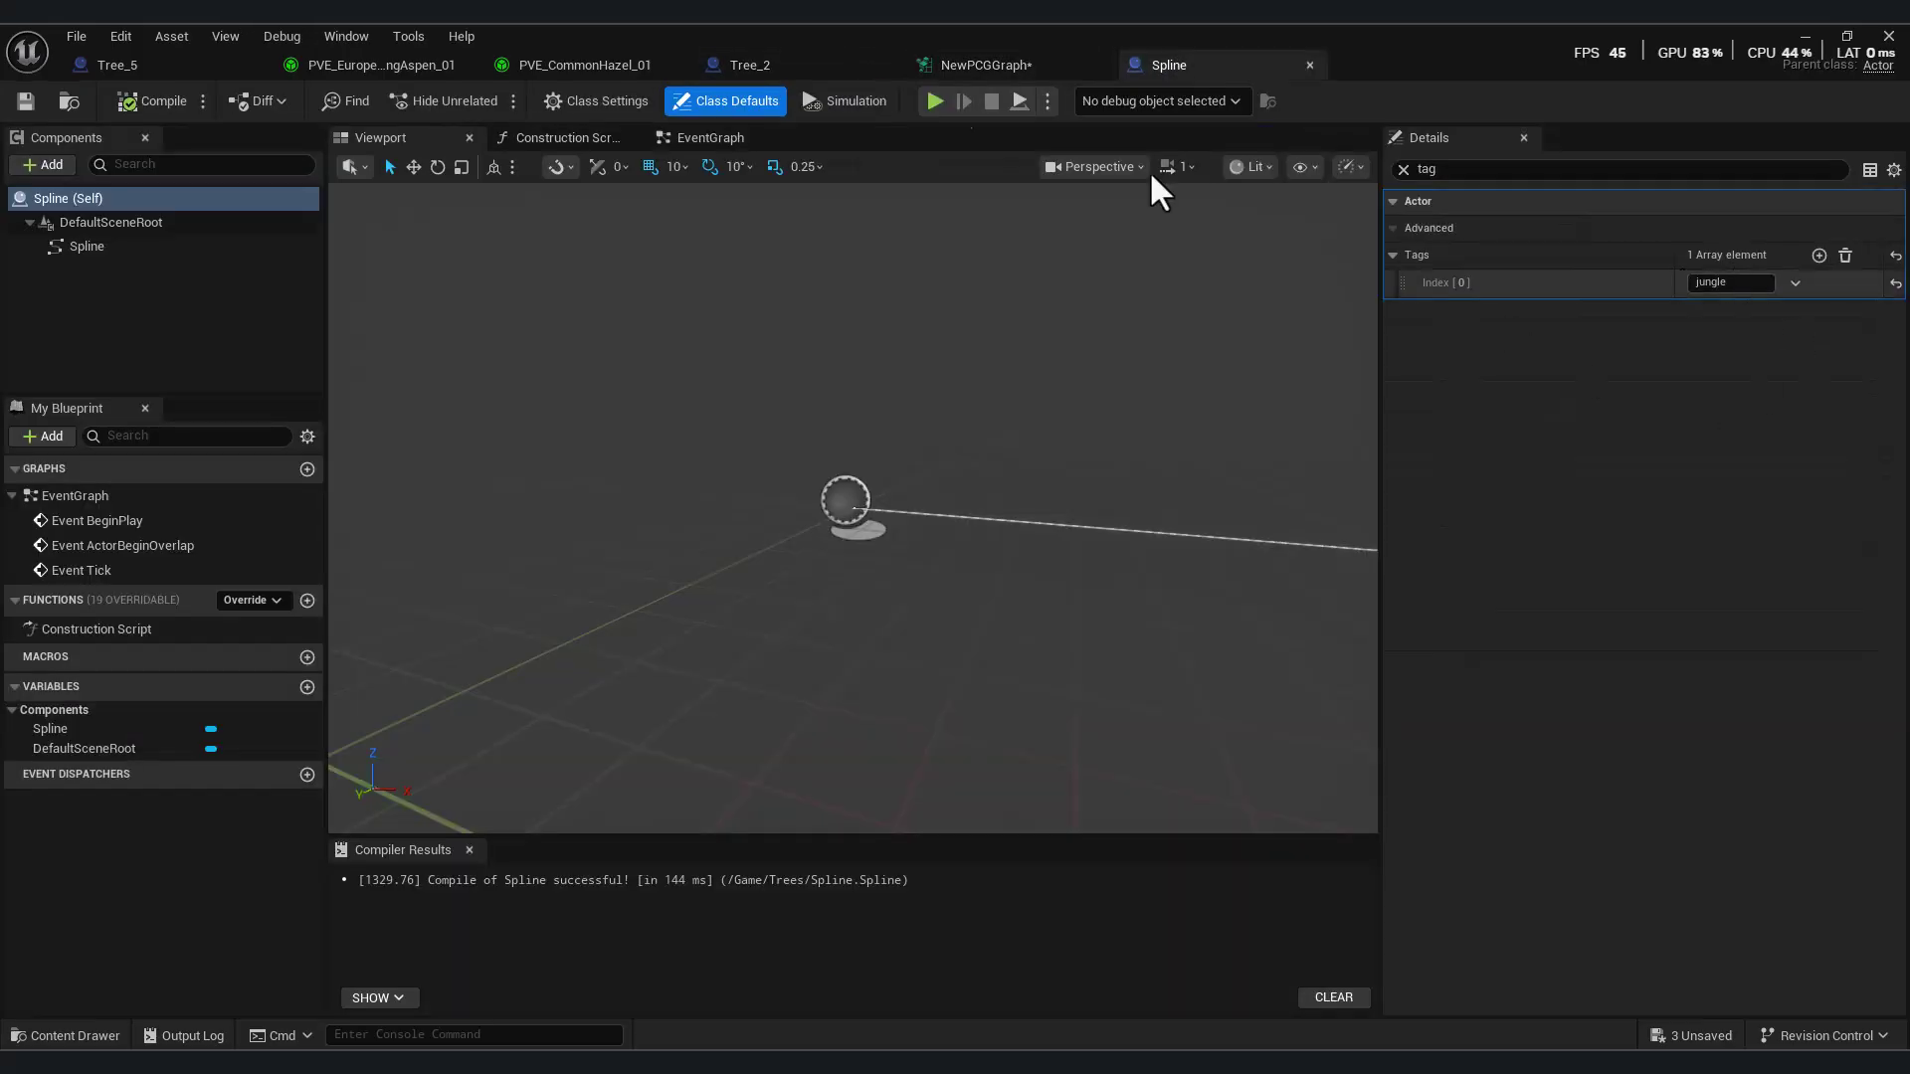
{"action": "left_click", "coordinate": [1730, 284]}
{"action": "key", "text": "ctrl+c"}
{"action": "left_click", "coordinate": [1011, 63]}
{"action": "left_click", "coordinate": [1513, 302]}
{"action": "key", "text": "ctrl+v"}
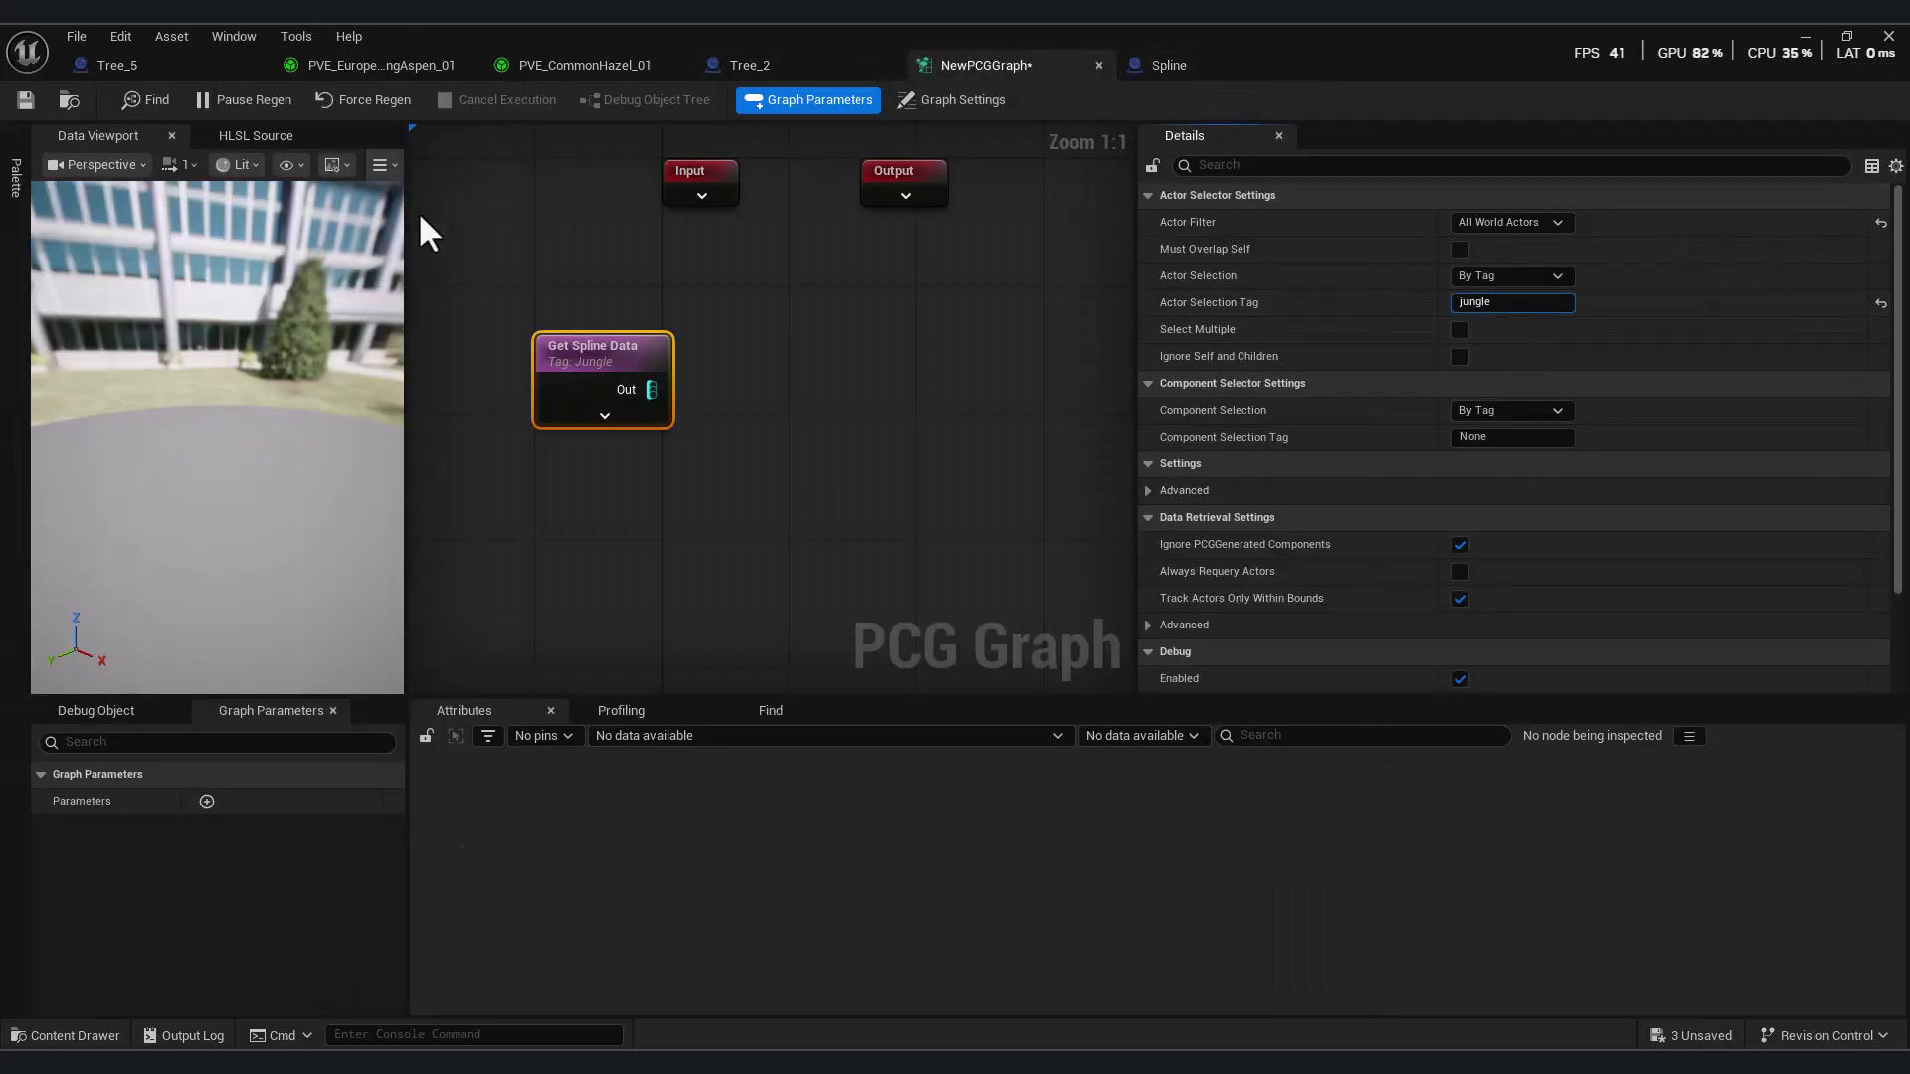
- Extend the Spline component in the Blueprint into a curved outline of four points
{"action": "left_click", "coordinate": [1169, 65]}
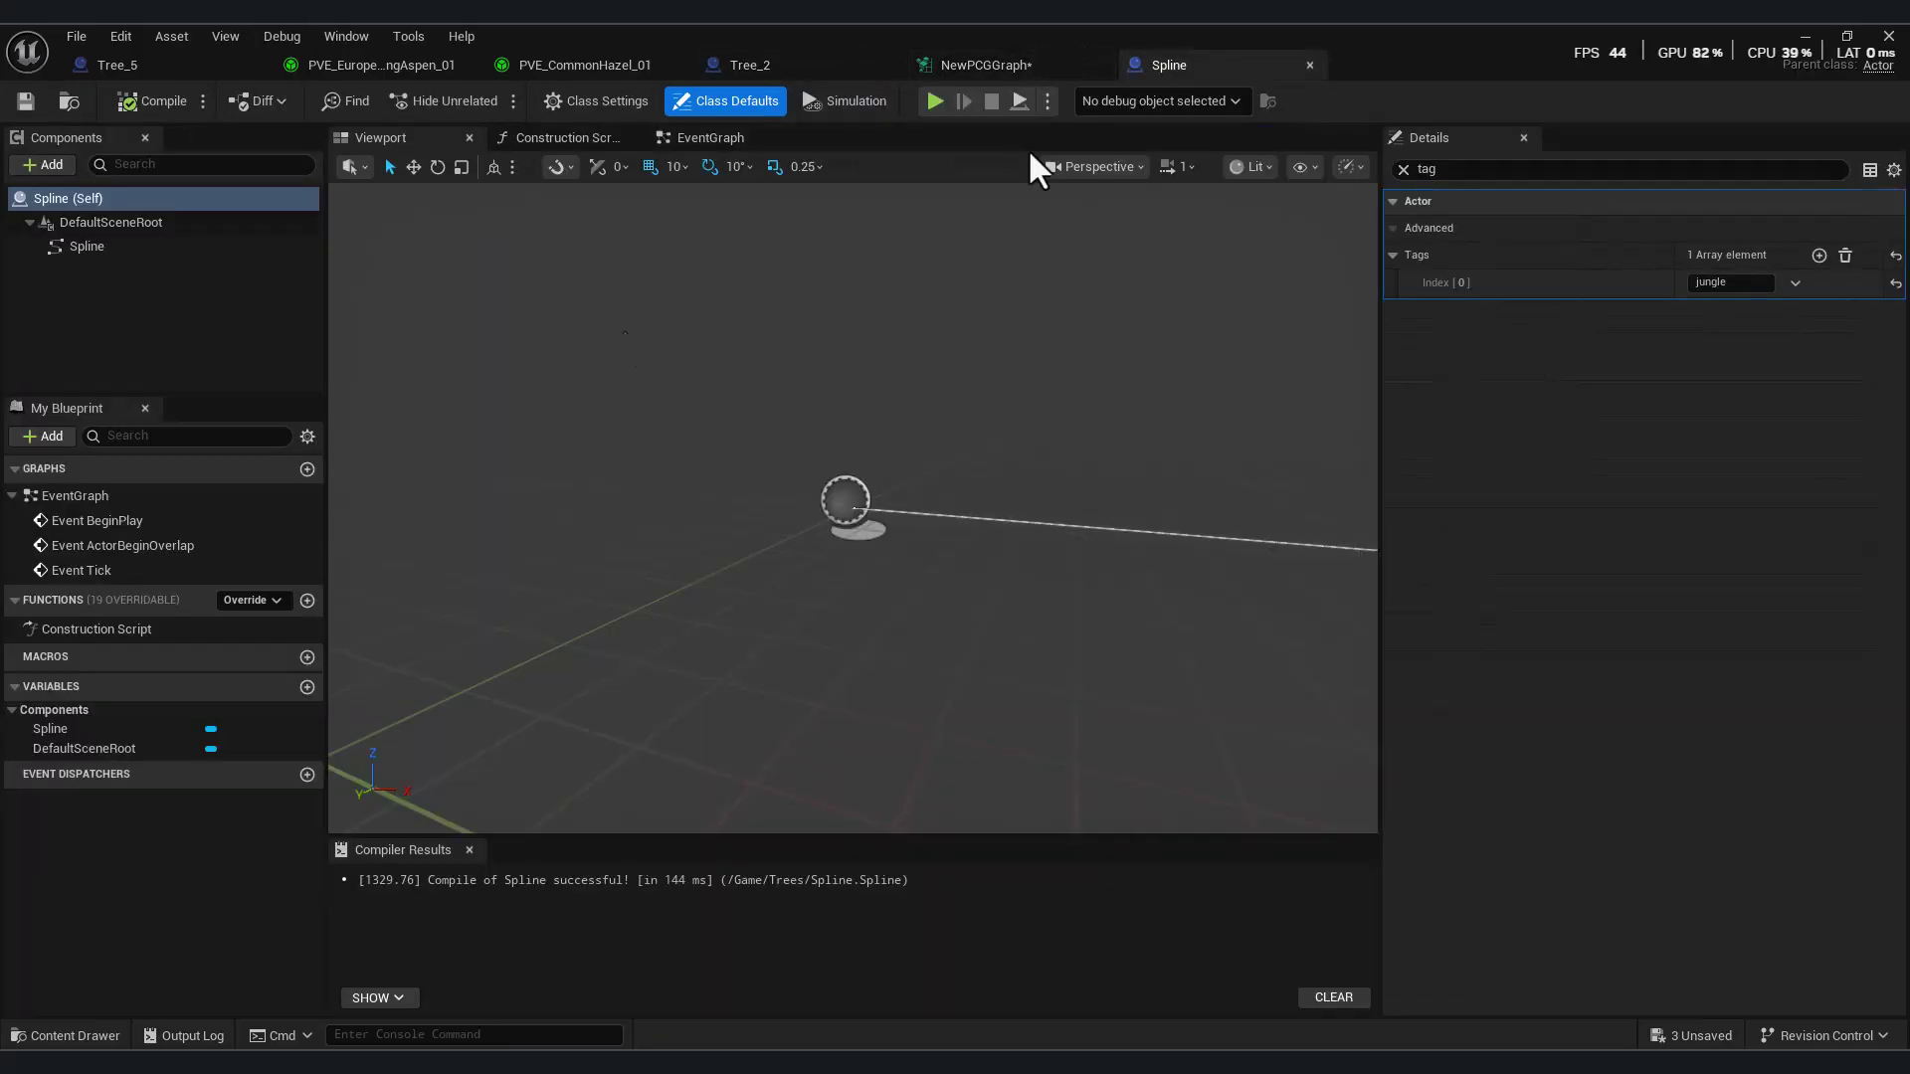
{"action": "left_click", "coordinate": [848, 473]}
{"action": "left_click_drag", "start_coordinate": [1134, 444], "coordinate": [1348, 537], "text": "alt"}
{"action": "right_click_drag", "start_coordinate": [1347, 537], "coordinate": [1376, 562]}
{"action": "type", "text": "k"}
{"action": "left_click_drag", "start_coordinate": [1062, 509], "coordinate": [907, 652], "text": "alt"}
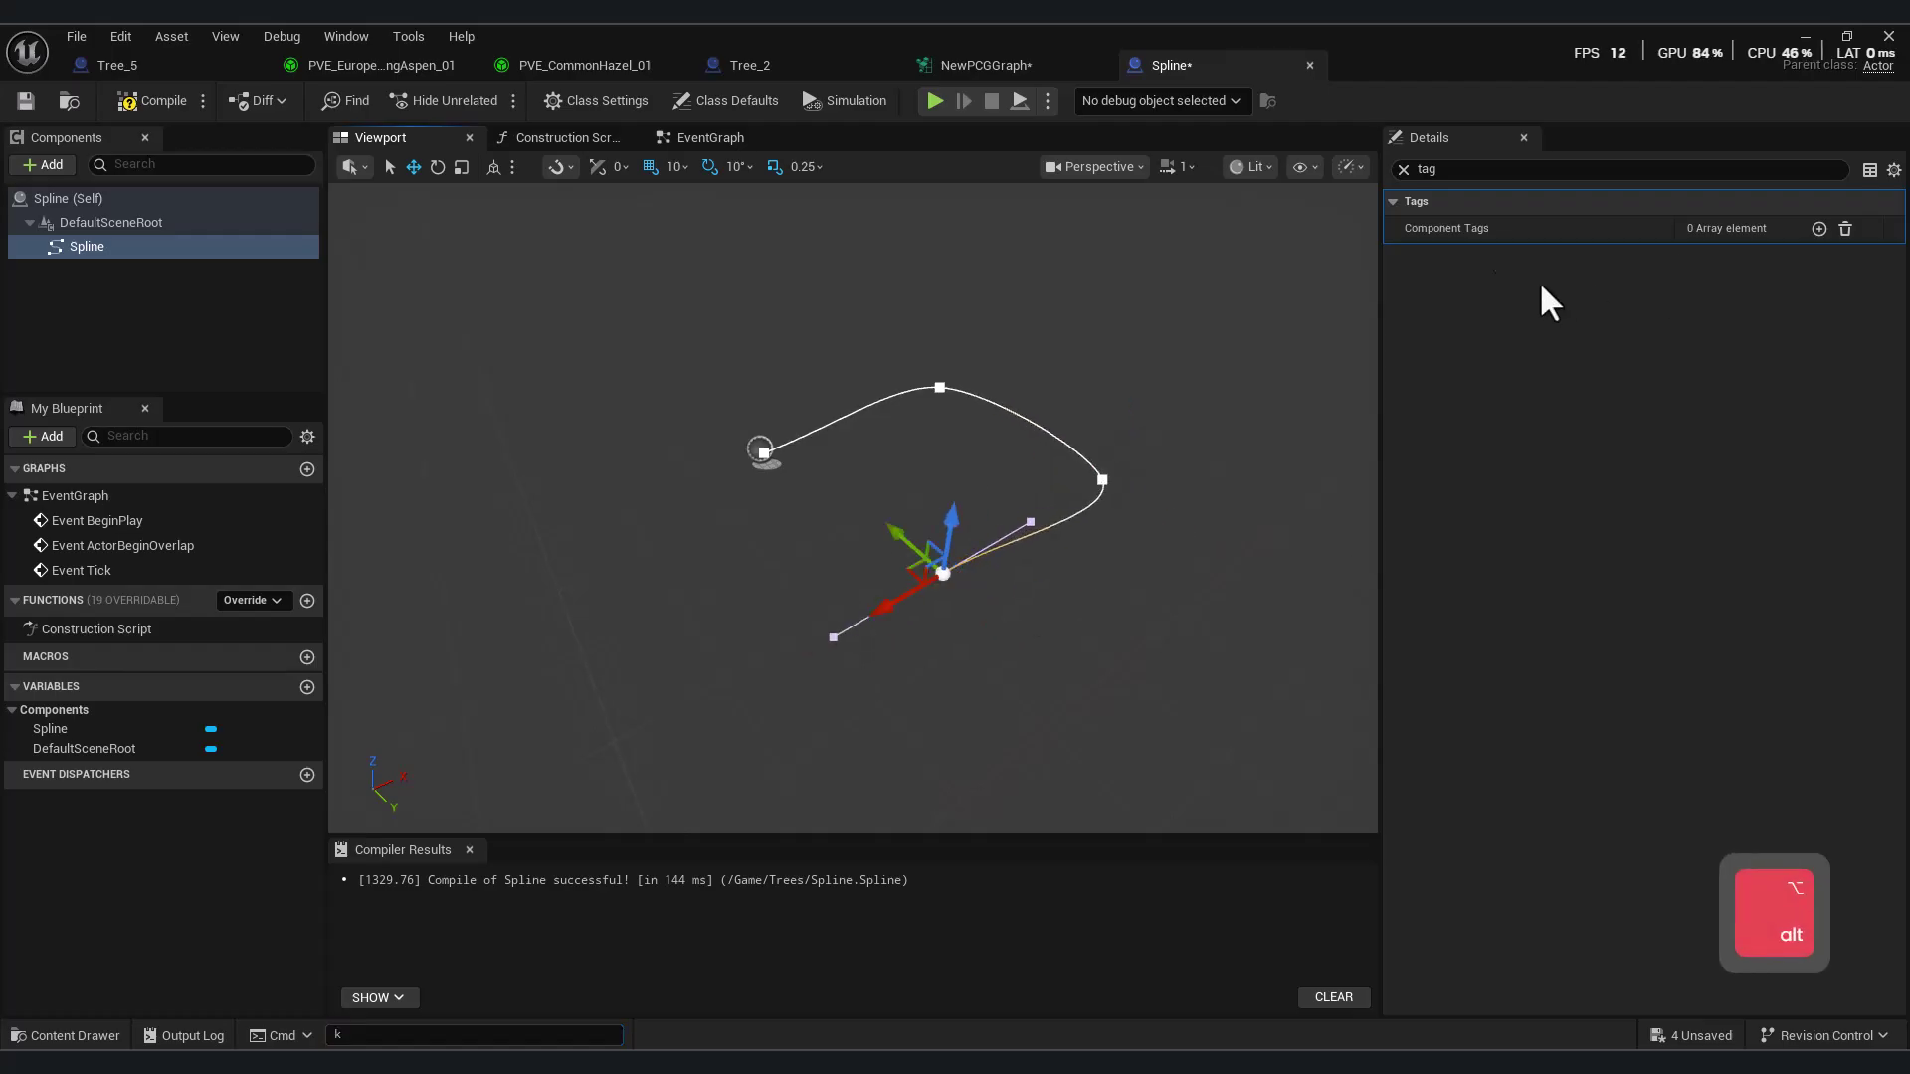
- Make the Spline component a closed loop and compile the Blueprint
{"action": "left_click", "coordinate": [1403, 169]}
{"action": "scroll", "coordinate": [1741, 571], "scroll_direction": "down", "scroll_amount": 10}
{"action": "left_click", "coordinate": [1686, 724]}
{"action": "right_click_drag", "start_coordinate": [740, 562], "coordinate": [775, 562]}
{"action": "key", "text": "a"}
{"action": "key", "text": "w"}
{"action": "left_click", "coordinate": [160, 103]}
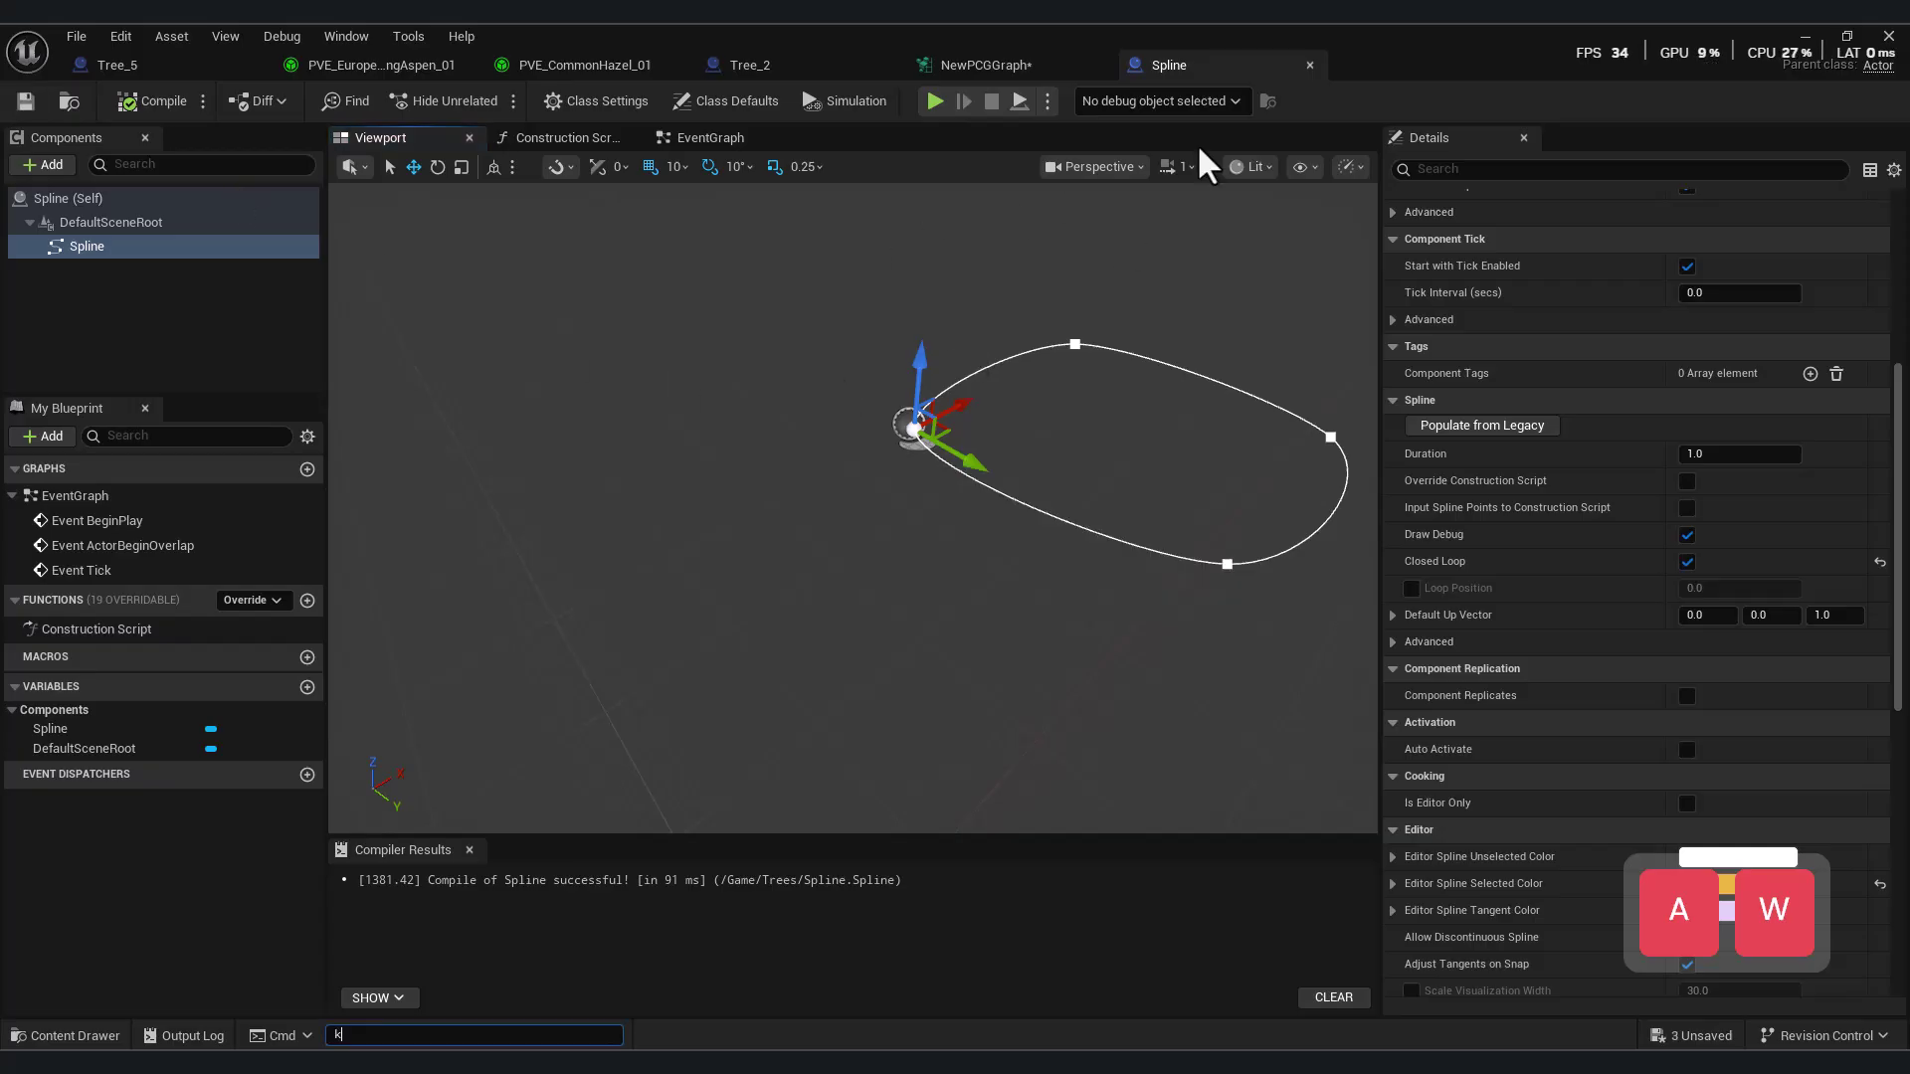
- Connect a Spline Sampler to the Get Spline Data output and set its Dimension to On Interior
{"action": "left_click", "coordinate": [1035, 68]}
{"action": "left_click_drag", "start_coordinate": [597, 382], "coordinate": [786, 448]}
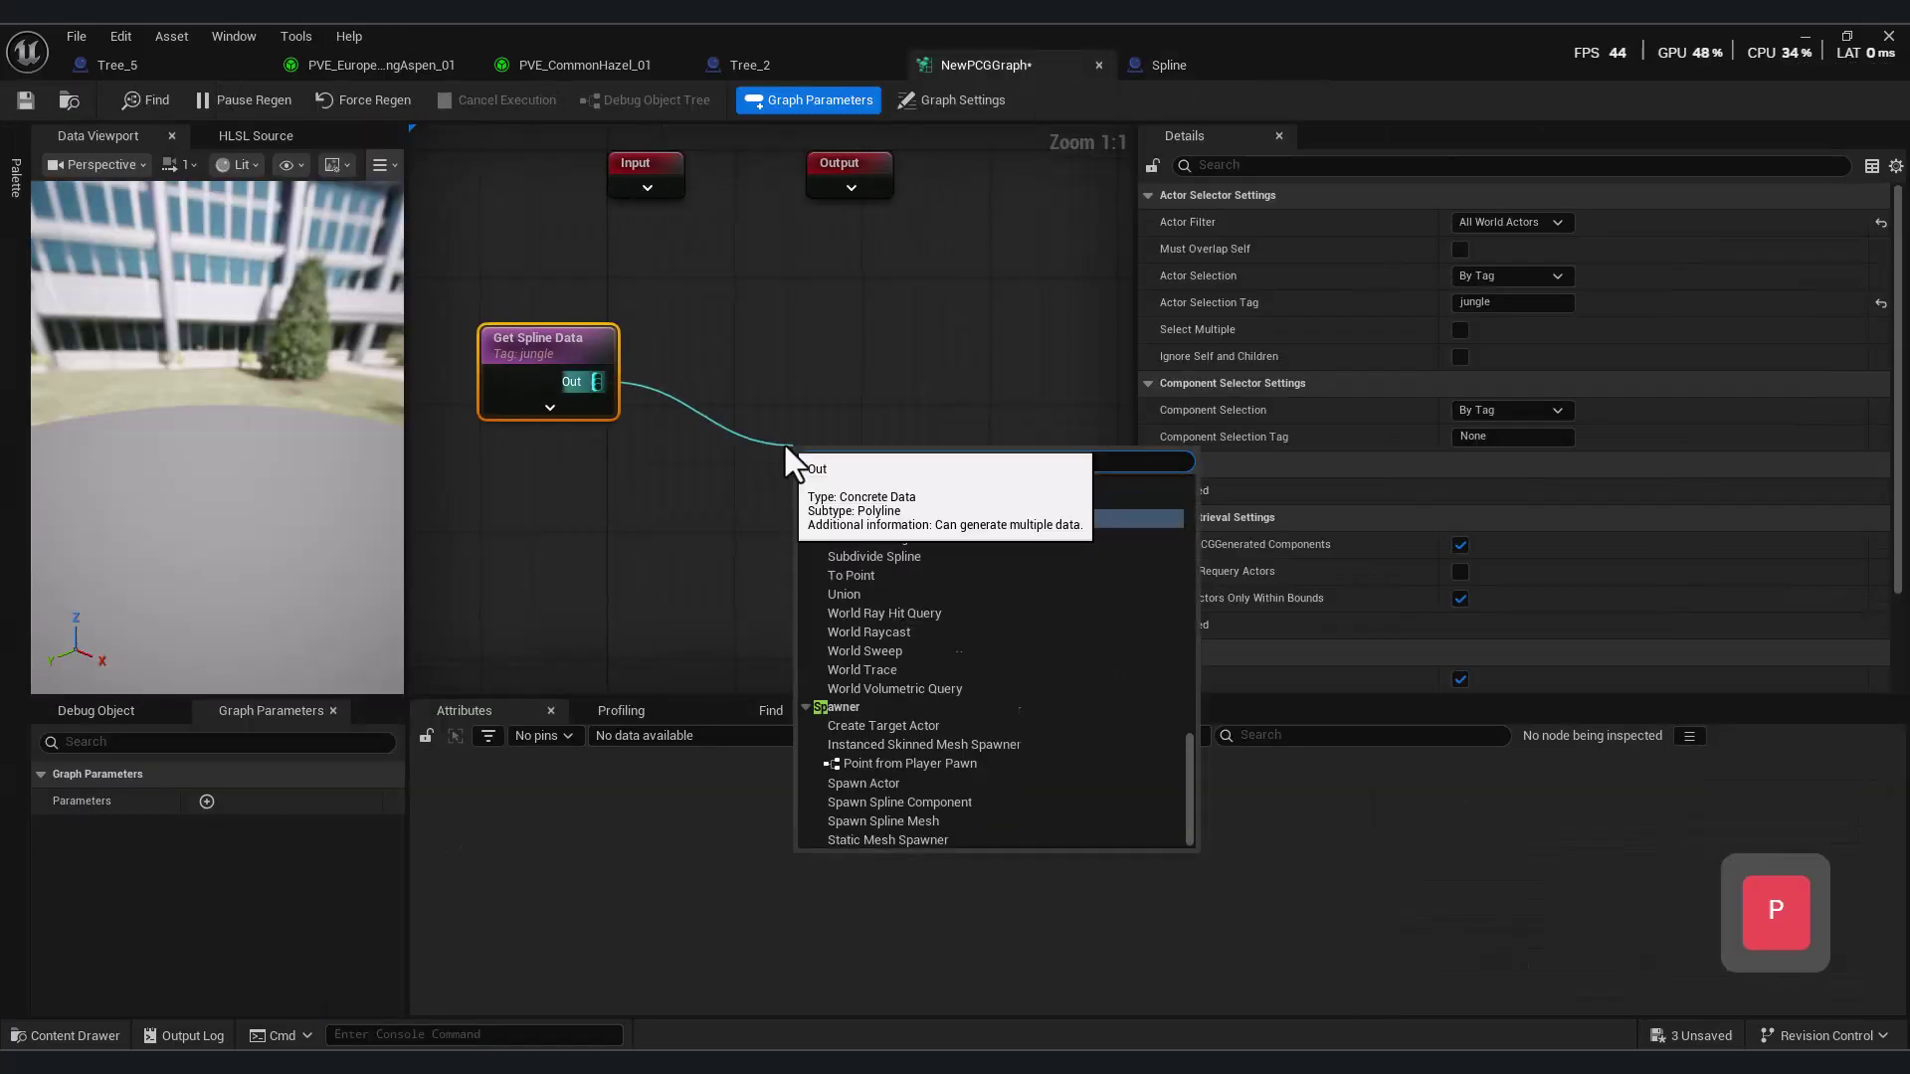
{"action": "type", "text": "spline"}
{"action": "left_click", "coordinate": [989, 537]}
{"action": "left_click", "coordinate": [1556, 222]}
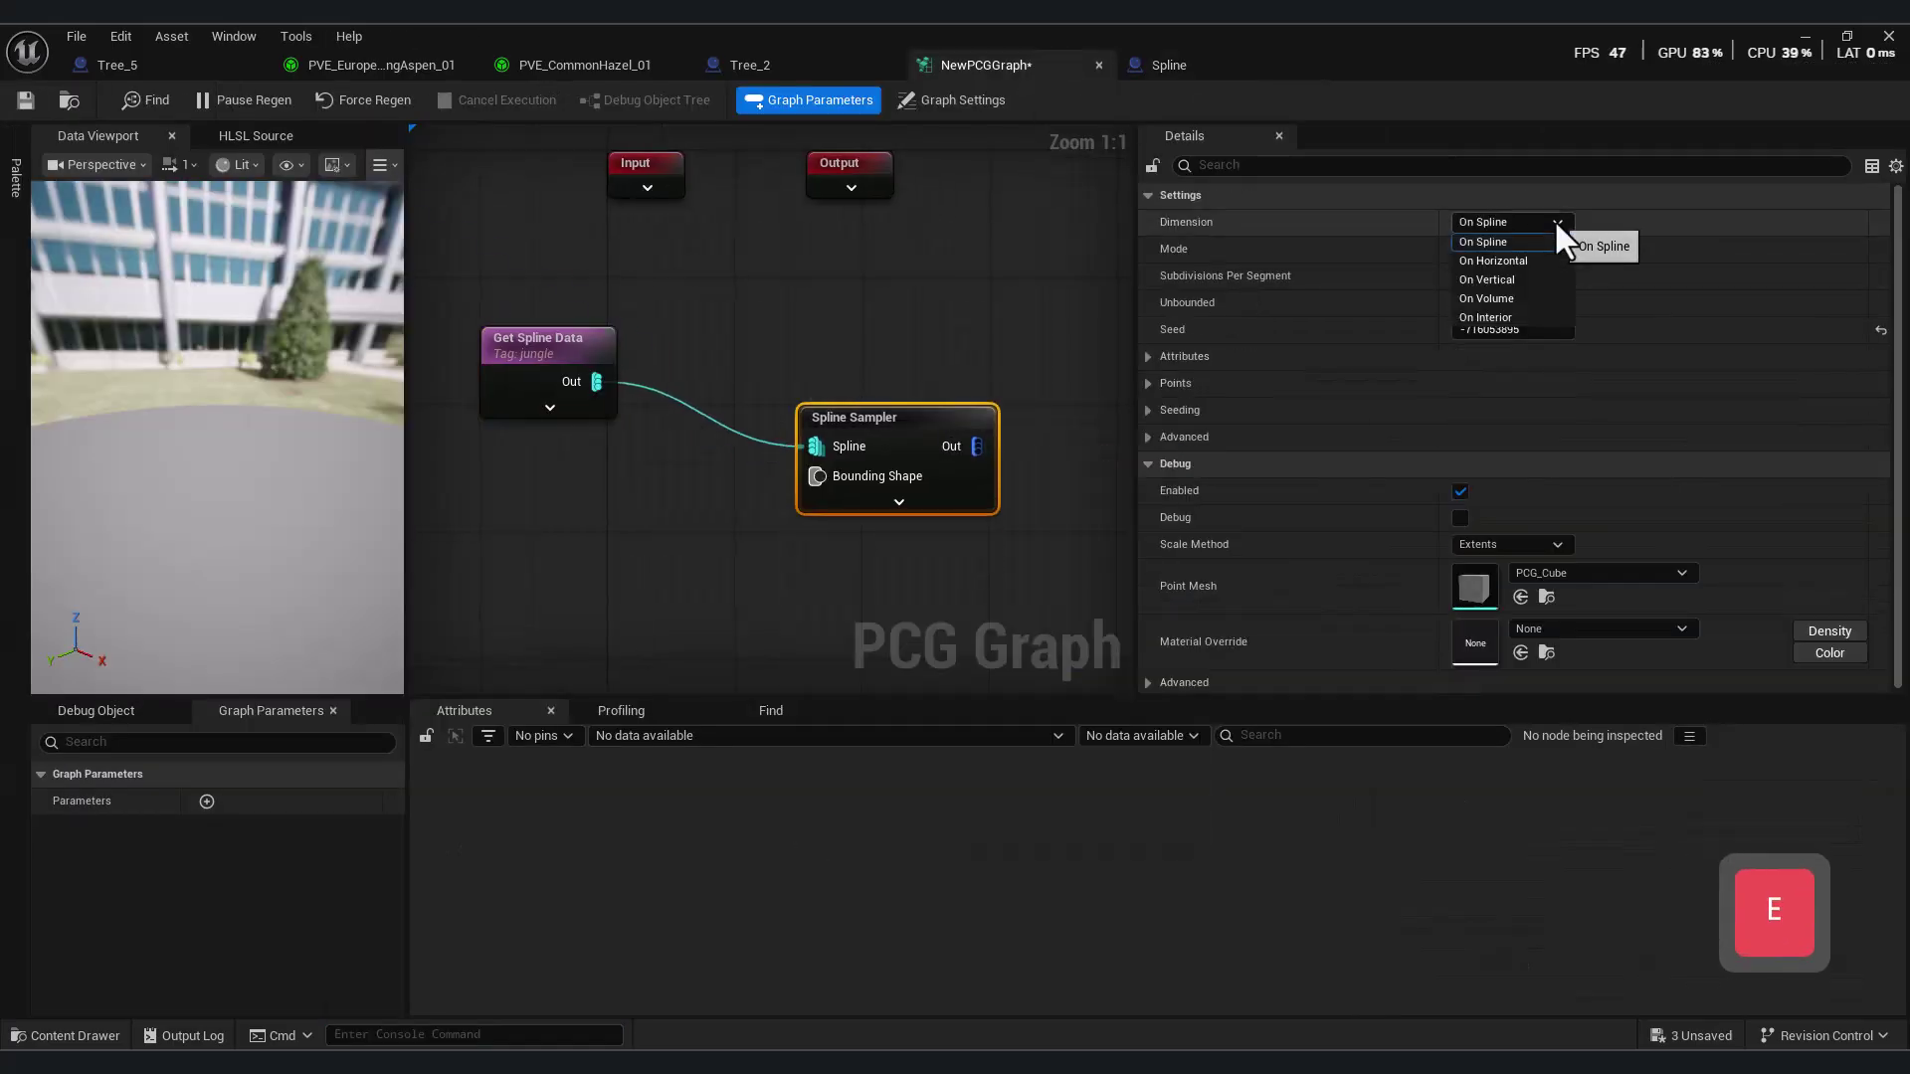
{"action": "left_click", "coordinate": [1532, 315]}
- Add a Static Mesh Spawner fed by the Spline Sampler's output
{"action": "right_click_drag", "start_coordinate": [869, 589], "coordinate": [711, 550]}
{"action": "left_click_drag", "start_coordinate": [818, 407], "coordinate": [1013, 451]}
{"action": "type", "text": "stat"}
{"action": "left_click", "coordinate": [1154, 526]}
- Add one mesh entry to the Static Mesh Spawner and assign the Cone static mesh to it
{"action": "scroll", "coordinate": [1617, 437], "scroll_direction": "down", "scroll_amount": 3}
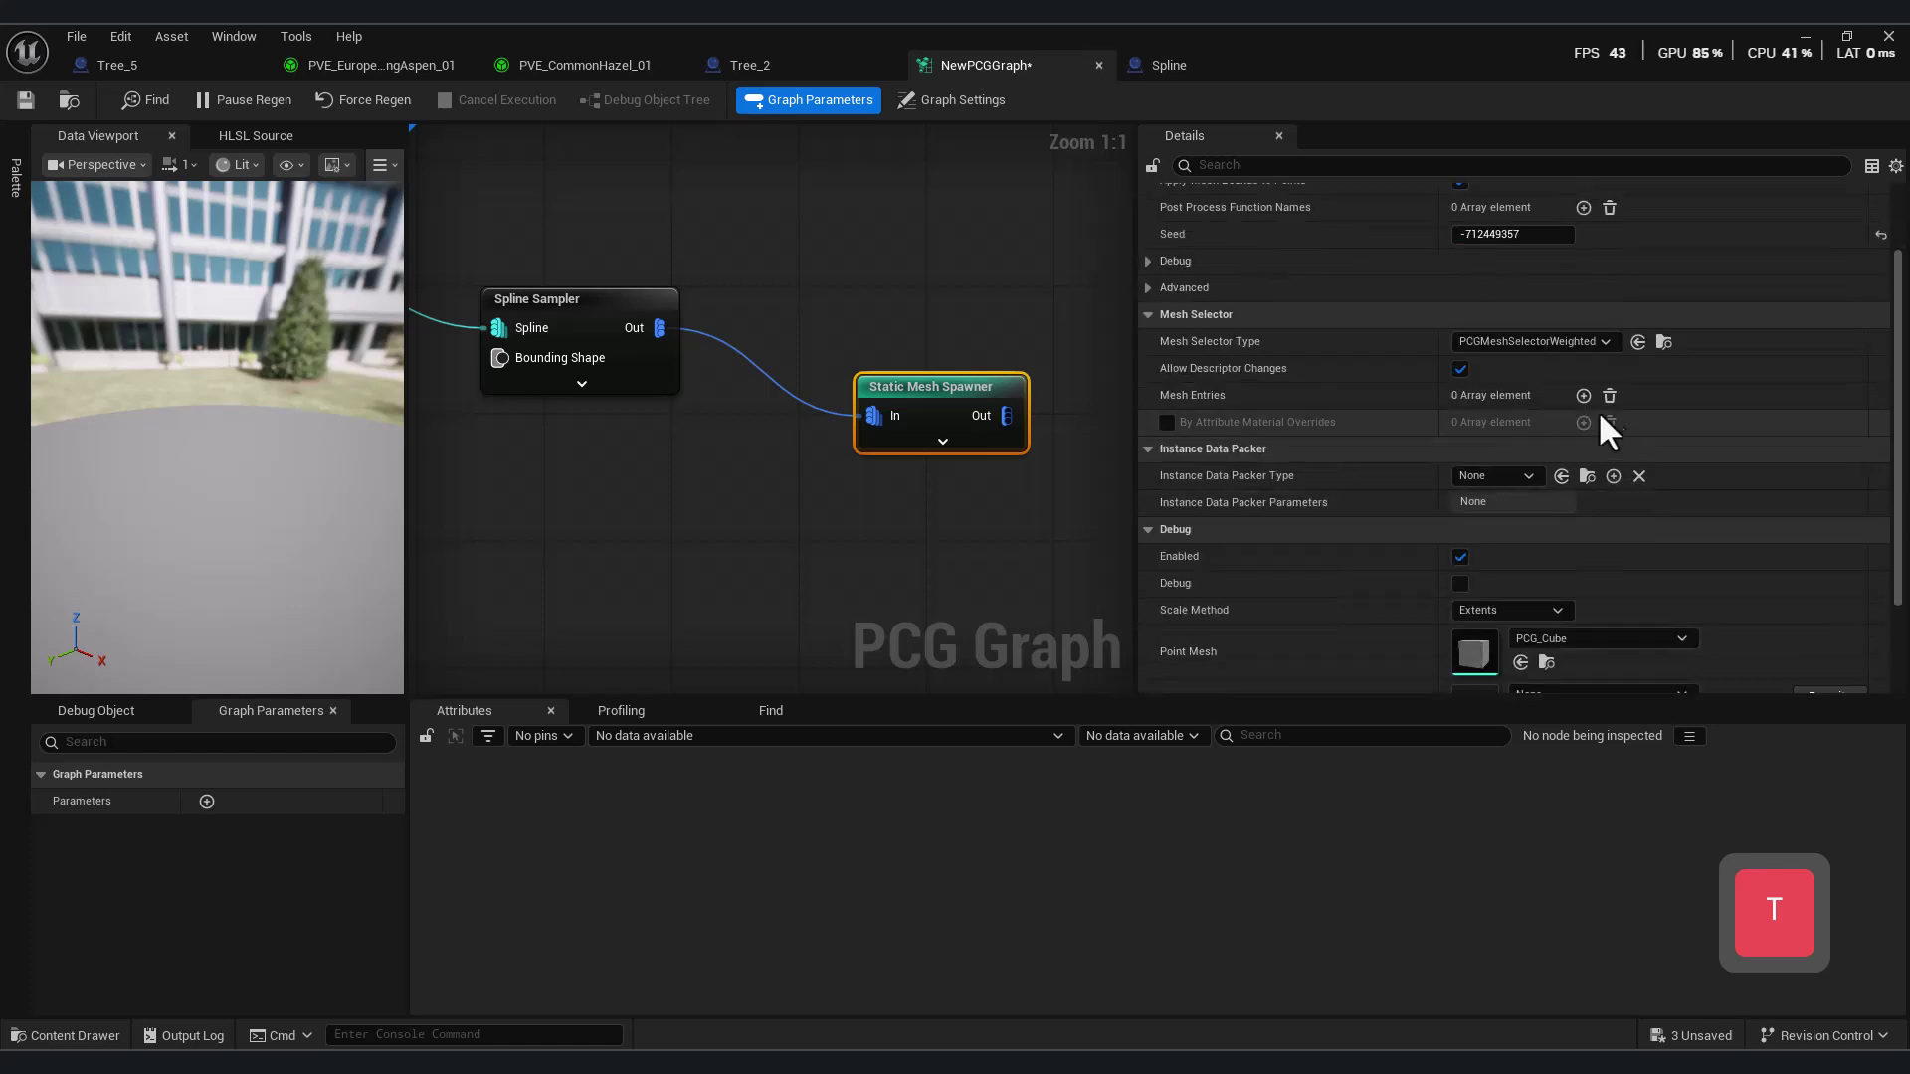
{"action": "left_click", "coordinate": [1583, 395]}
{"action": "right_click", "coordinate": [1579, 397]}
{"action": "left_click", "coordinate": [1180, 450]}
{"action": "scroll", "coordinate": [1478, 516], "scroll_direction": "down", "scroll_amount": 2}
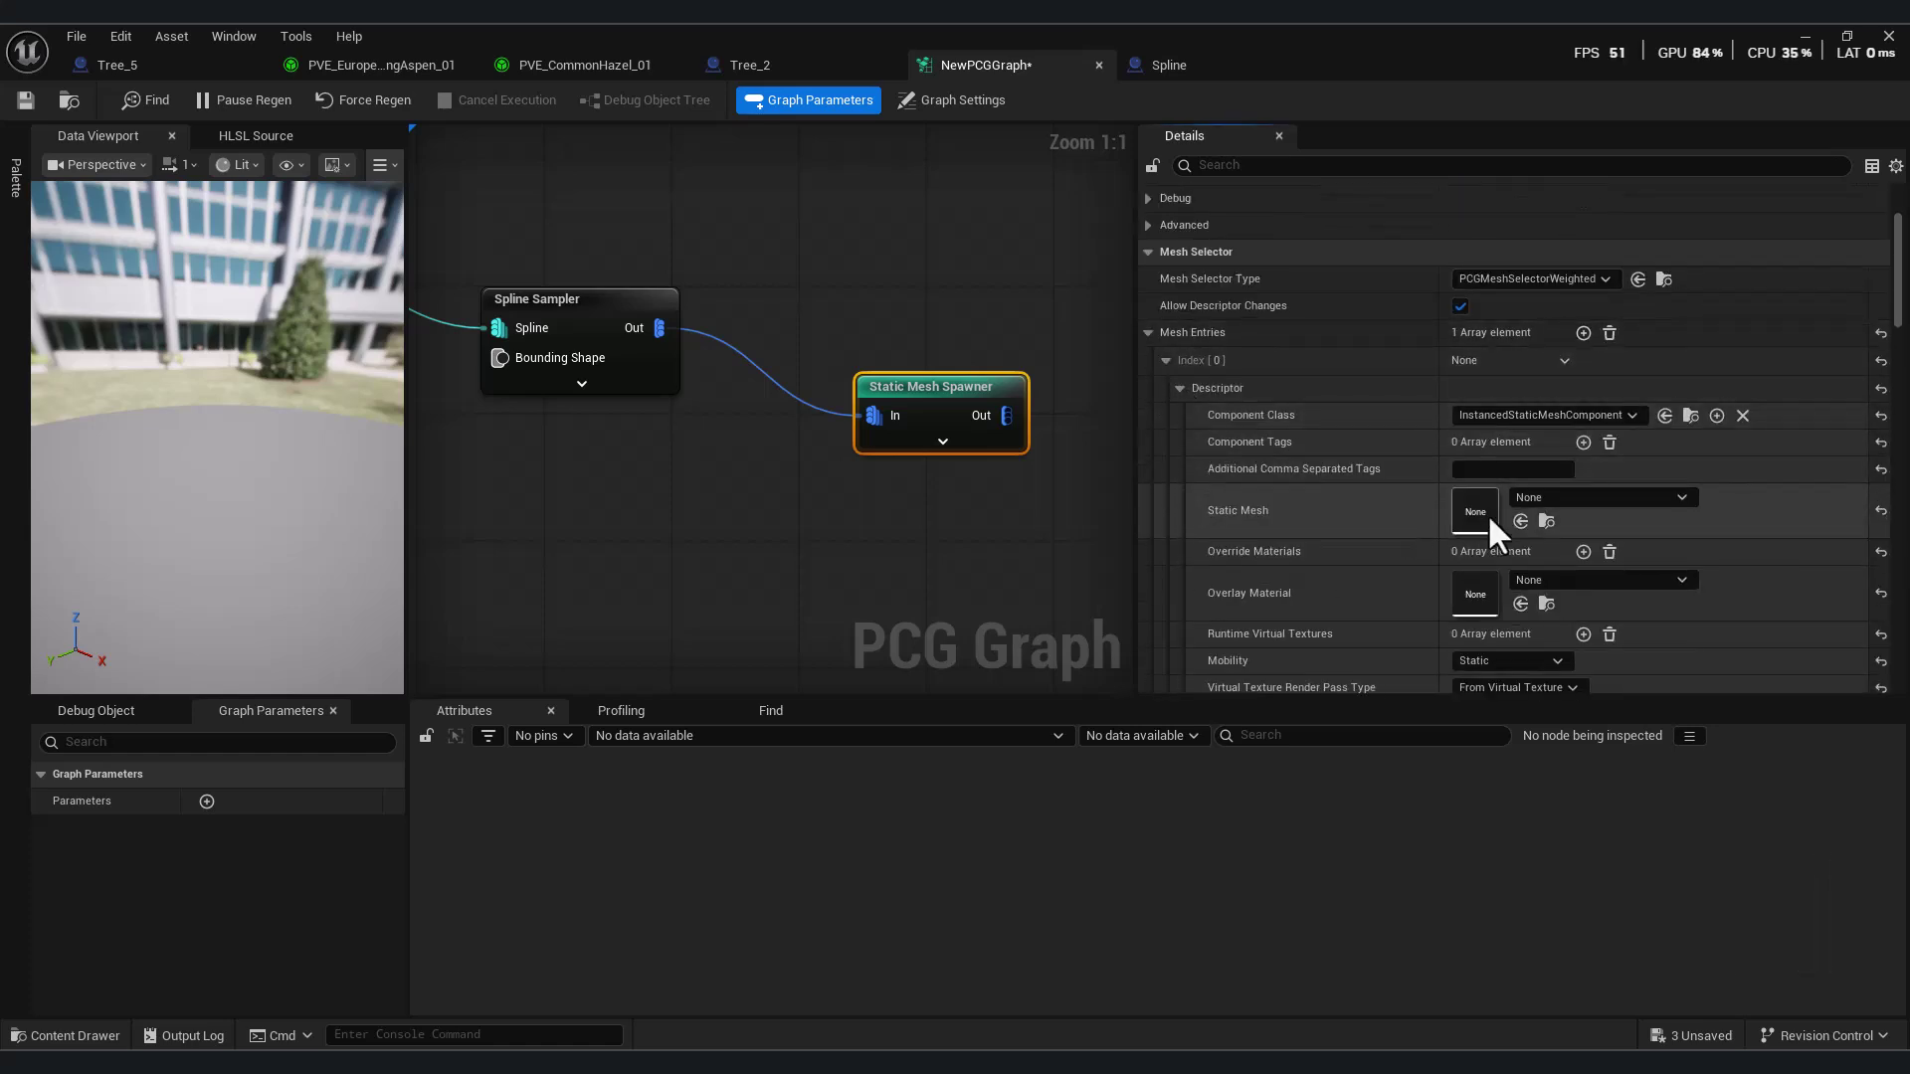
{"action": "left_click", "coordinate": [1568, 500]}
{"action": "type", "text": "cone"}
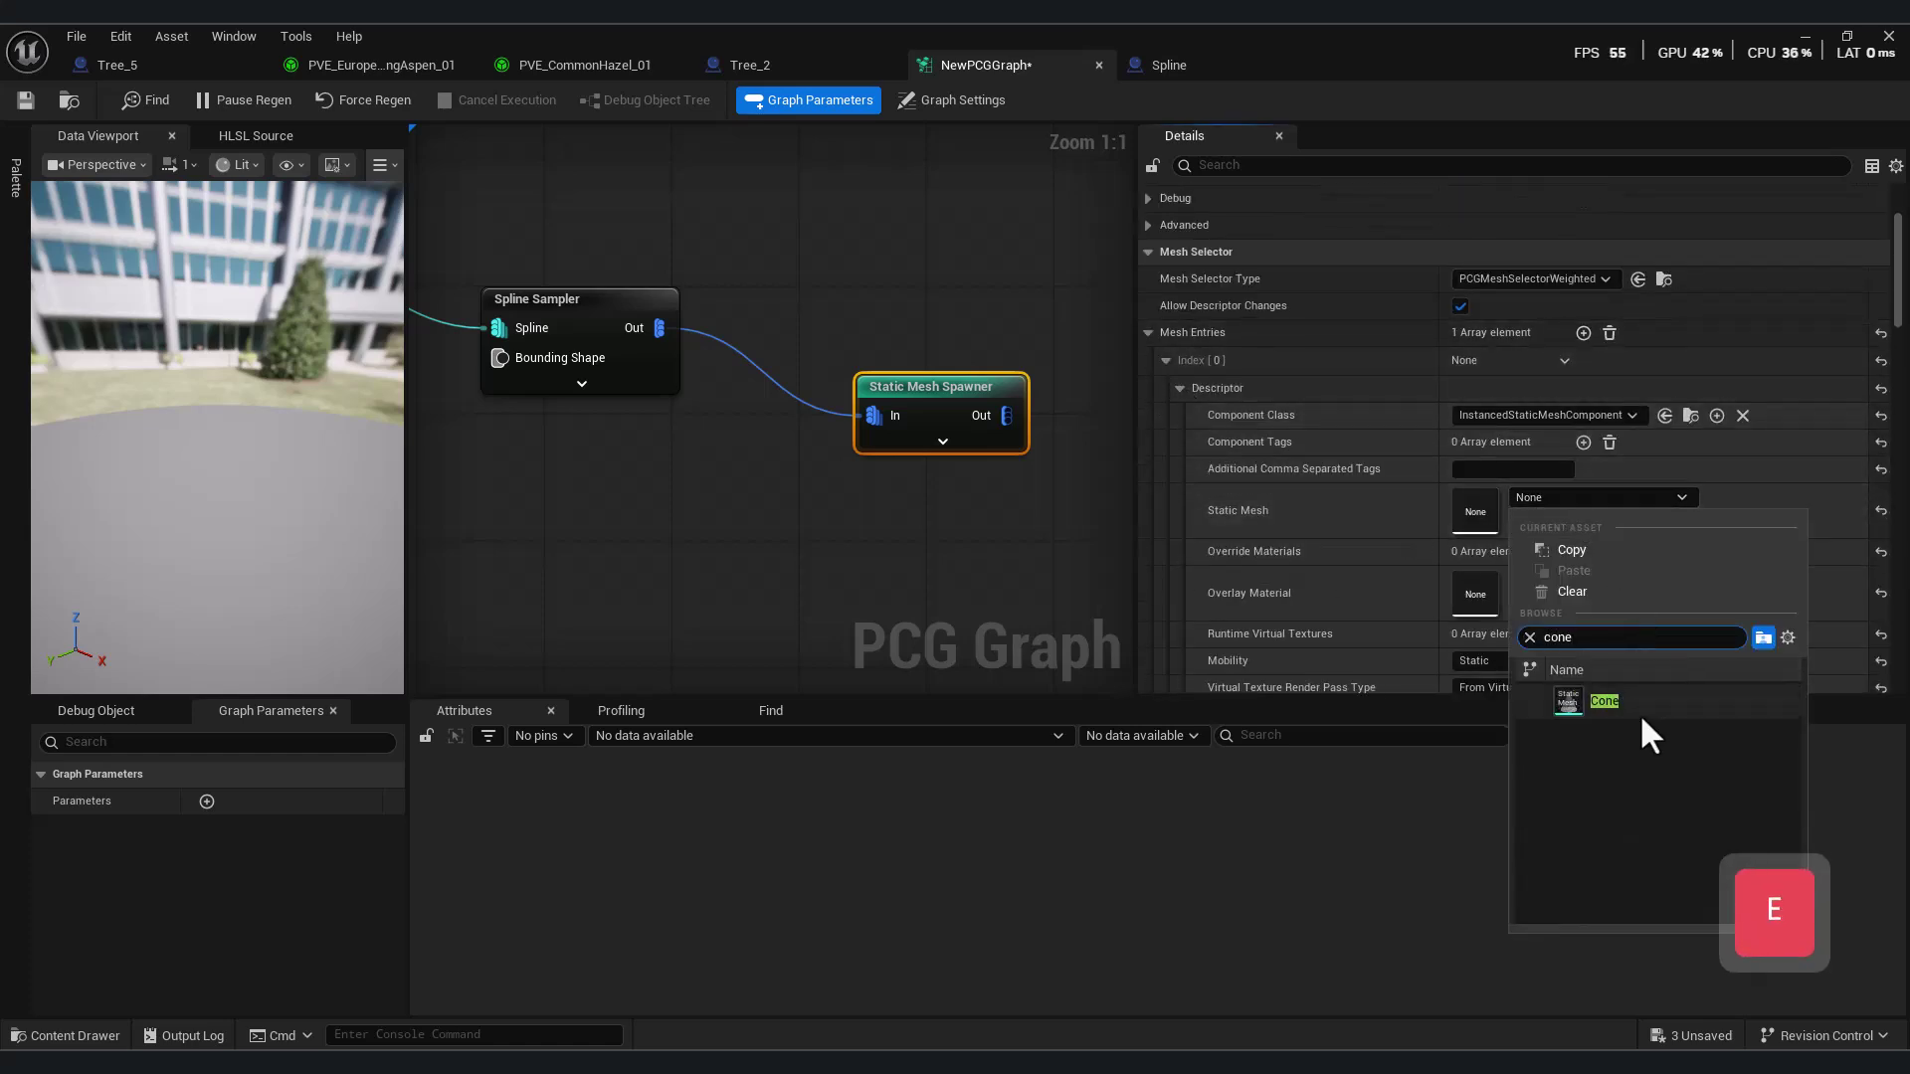
{"action": "left_click", "coordinate": [1642, 698]}
- Place the PCG graph and the Spline Blueprint on the landscape in the level
{"action": "left_click", "coordinate": [1166, 65]}
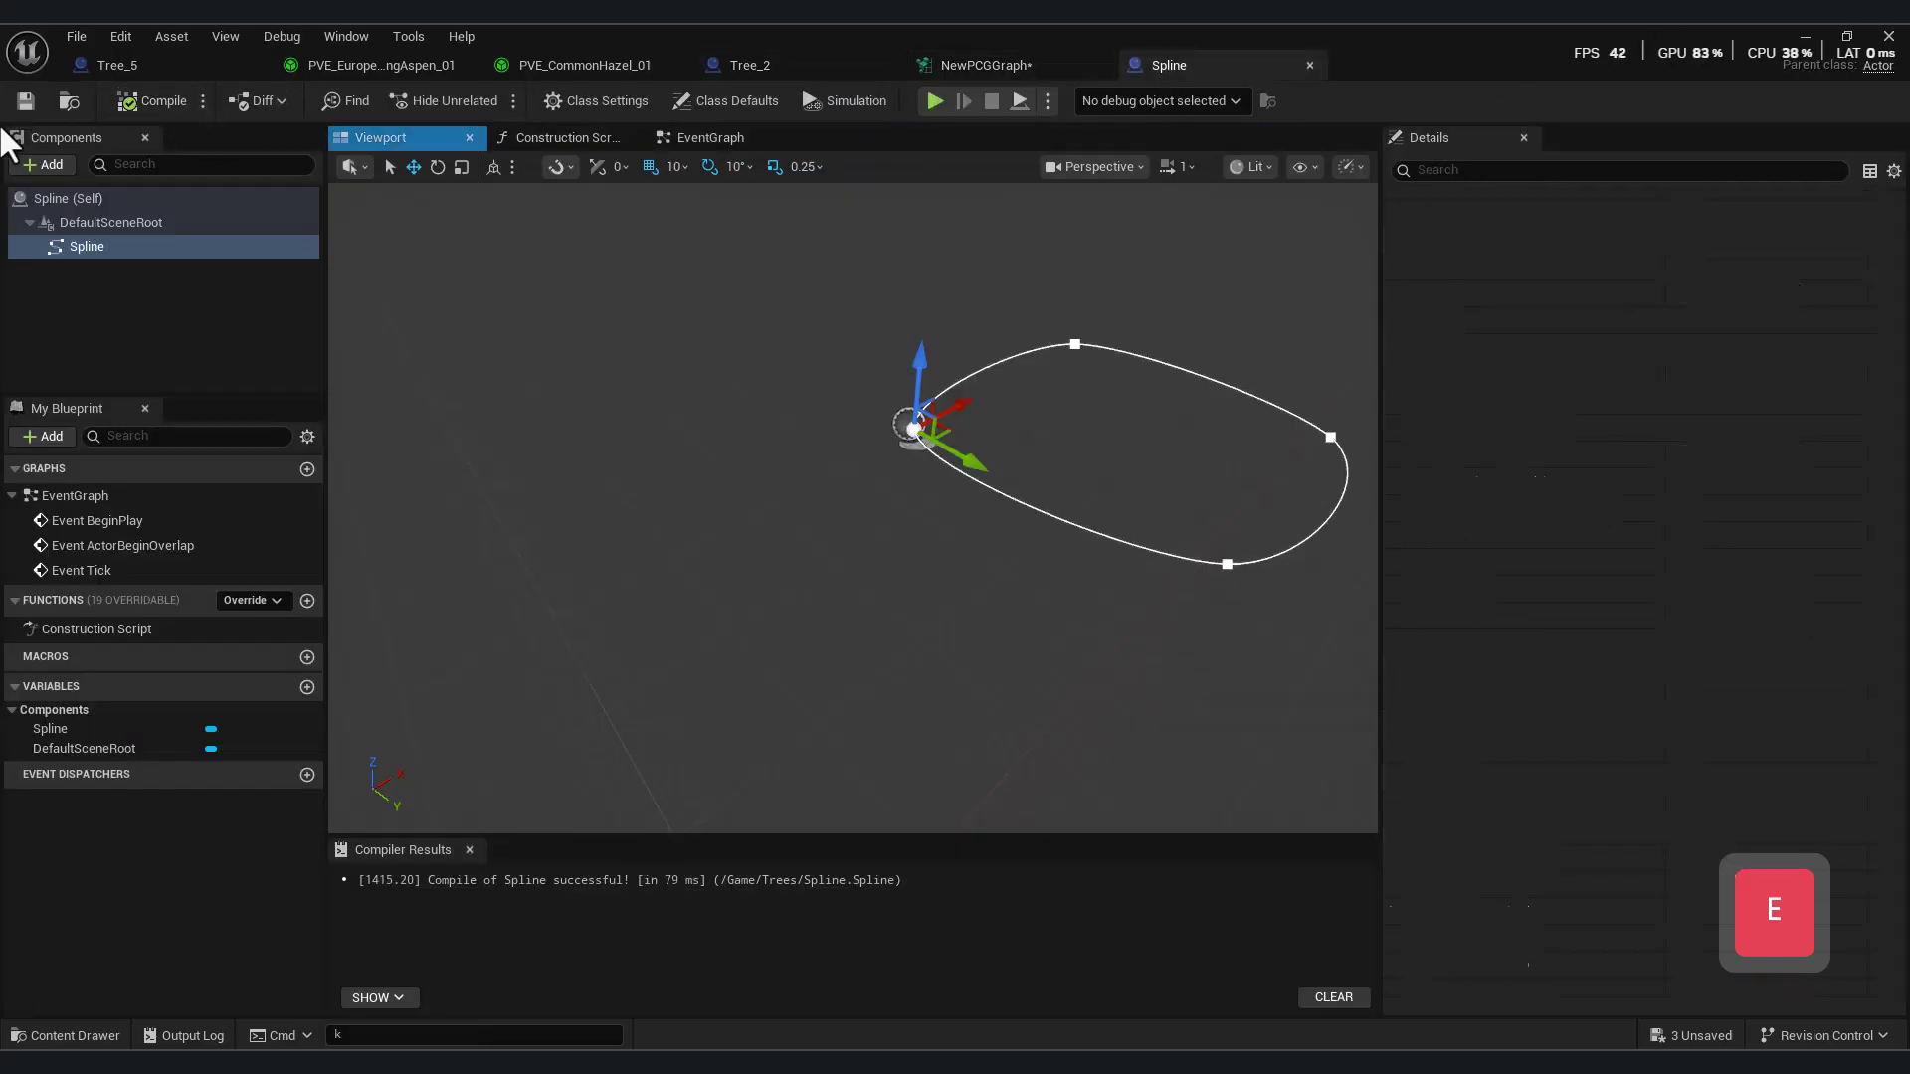
{"action": "left_click", "coordinate": [1803, 36]}
{"action": "left_click", "coordinate": [65, 1035]}
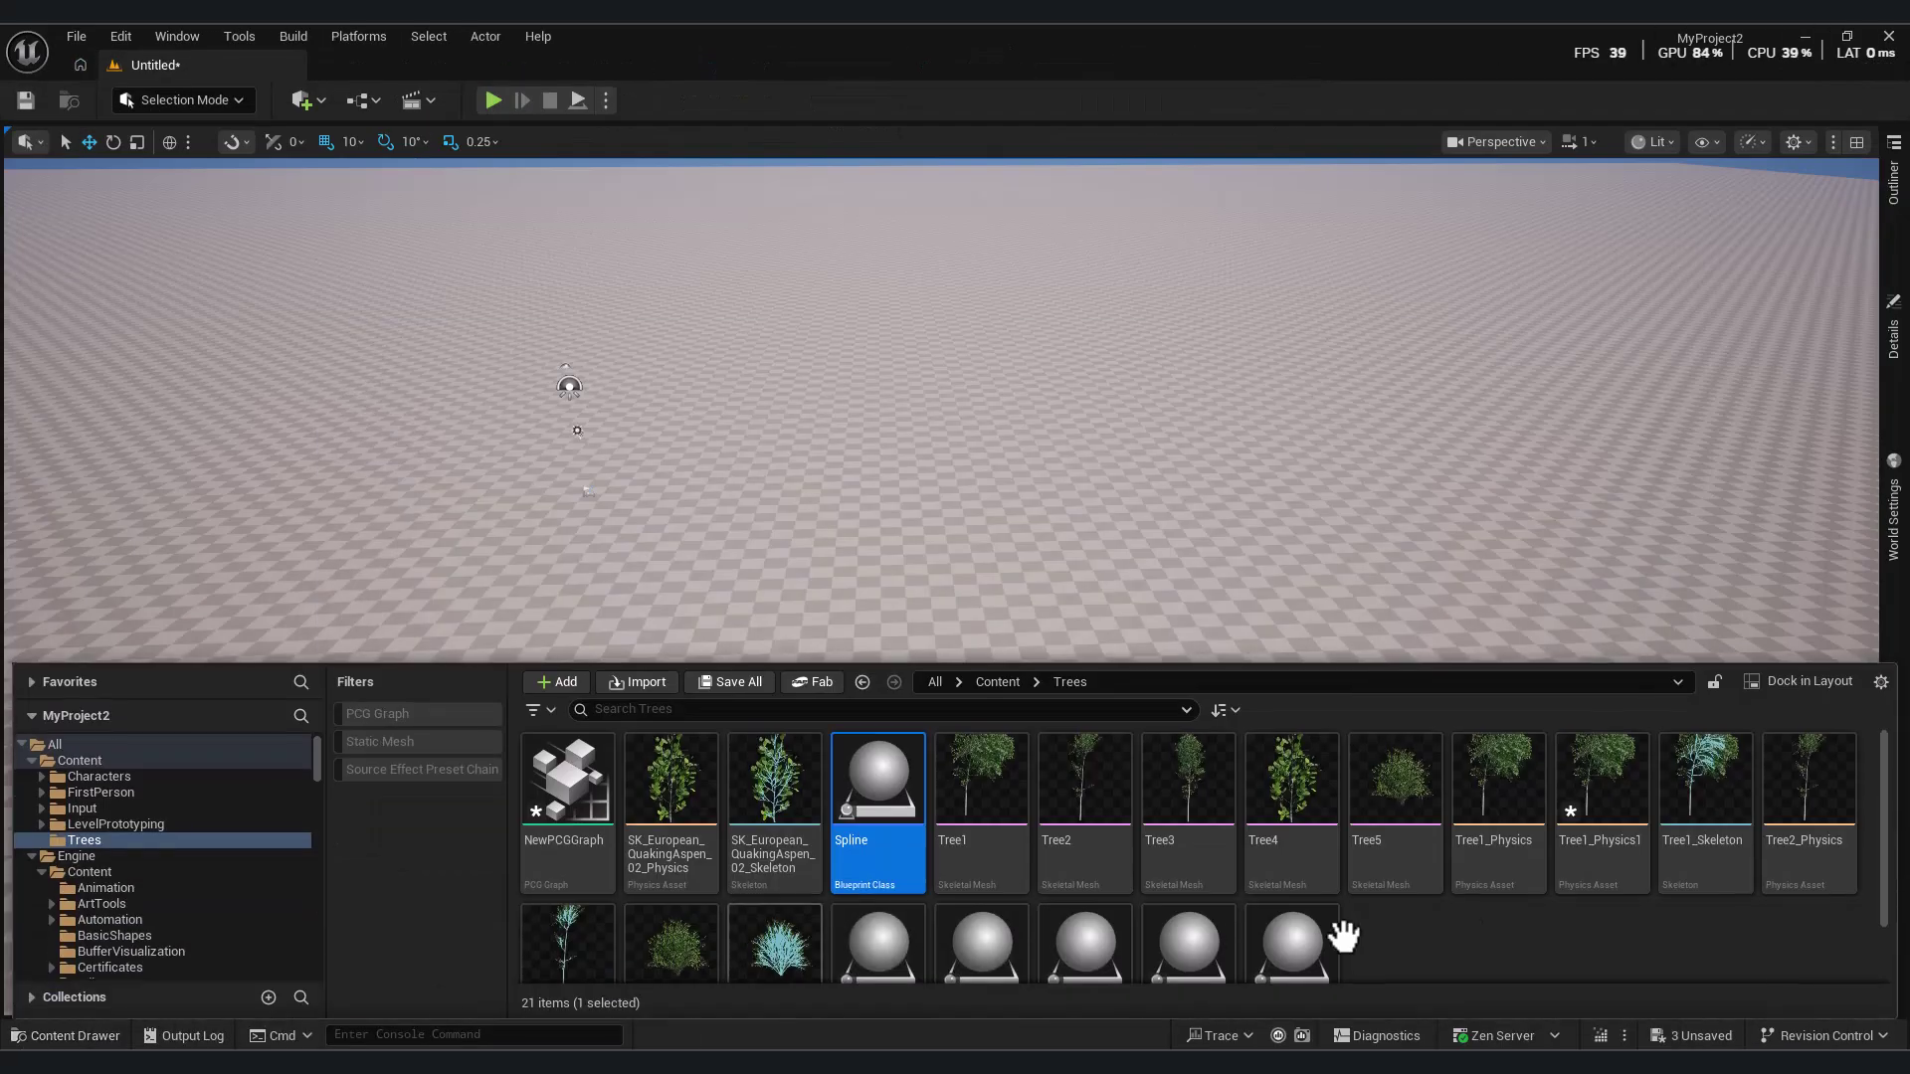
{"action": "left_click_drag", "start_coordinate": [966, 485], "coordinate": [938, 511]}
{"action": "key", "text": "s"}
{"action": "key", "text": "a"}
{"action": "right_click_drag", "start_coordinate": [785, 634], "coordinate": [836, 489]}
{"action": "key", "text": "q"}
{"action": "key", "text": "w"}
{"action": "left_click", "coordinate": [92, 1036]}
{"action": "left_click_drag", "start_coordinate": [884, 796], "coordinate": [963, 594]}
- Move three points of the placed spline outward so it encloses a larger area of cones
{"action": "key", "text": "a"}
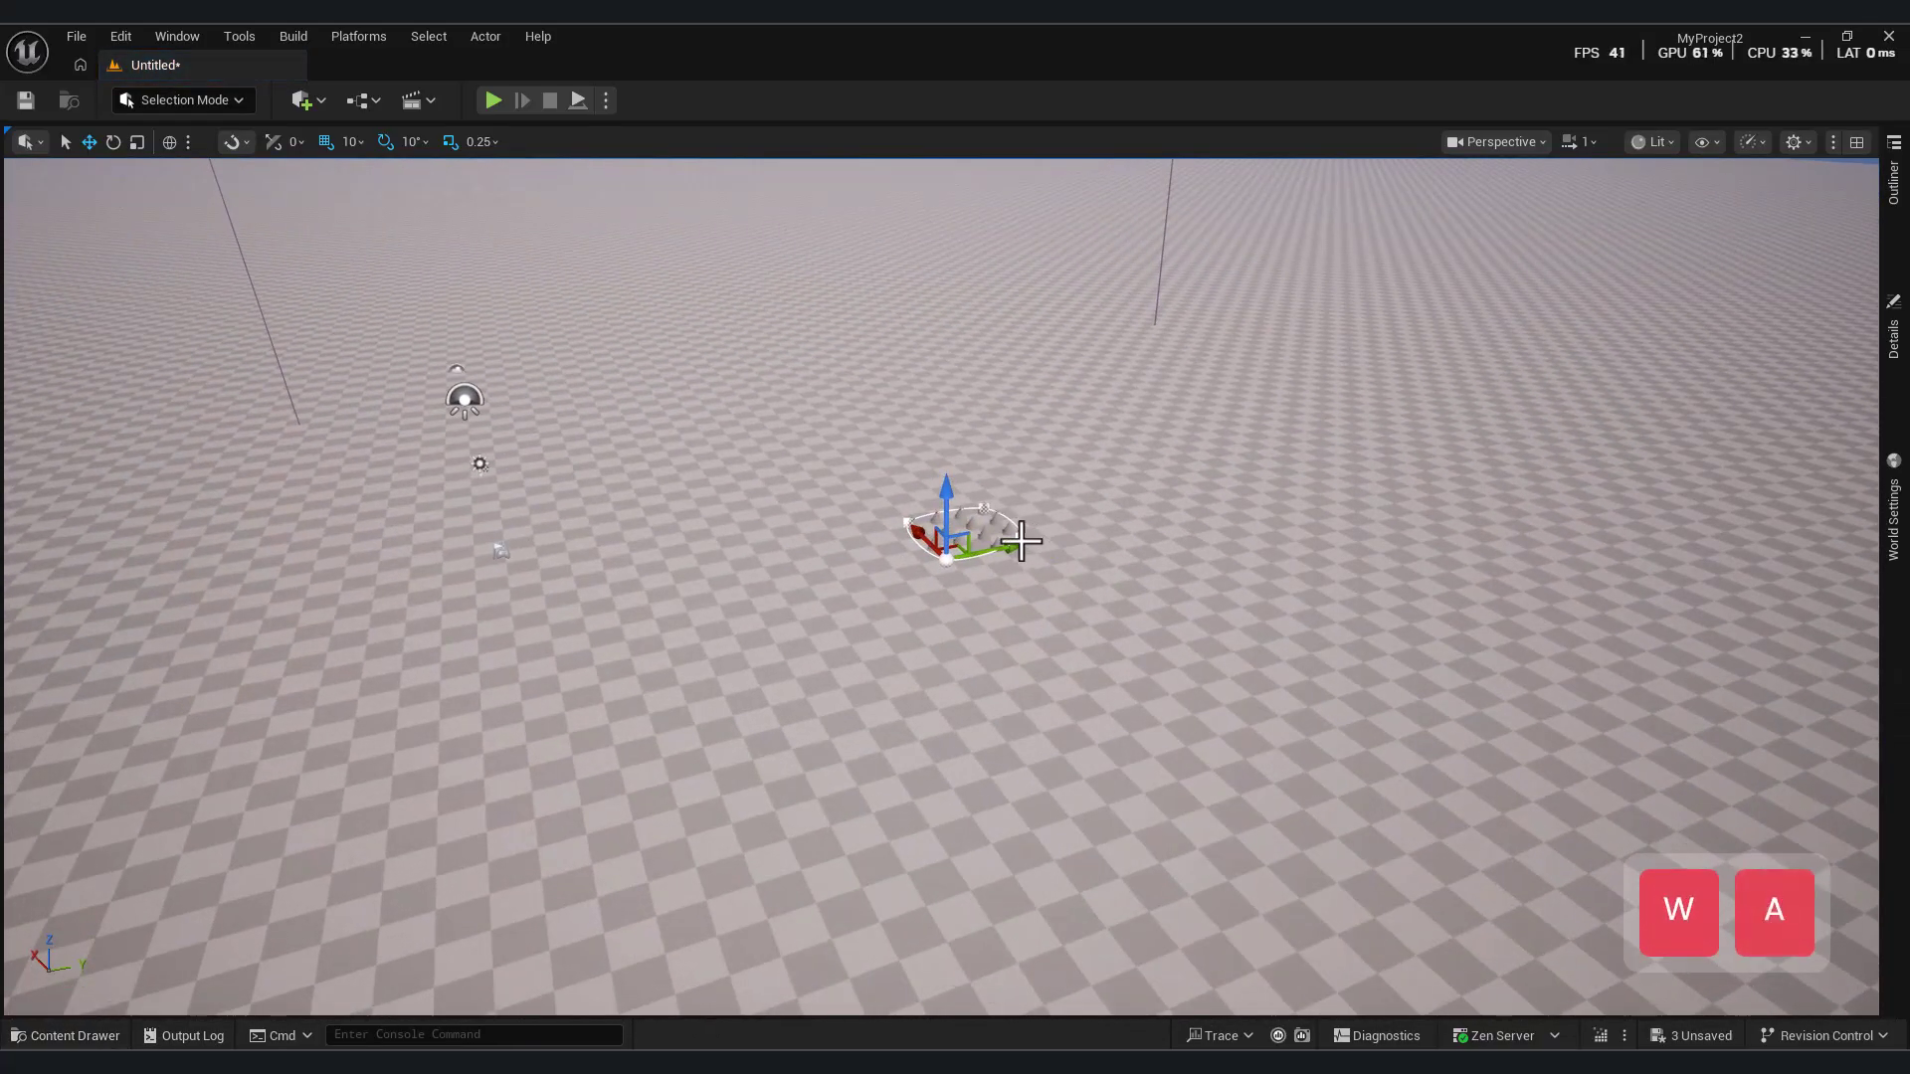
{"action": "left_click_drag", "start_coordinate": [1226, 704], "coordinate": [1478, 627]}
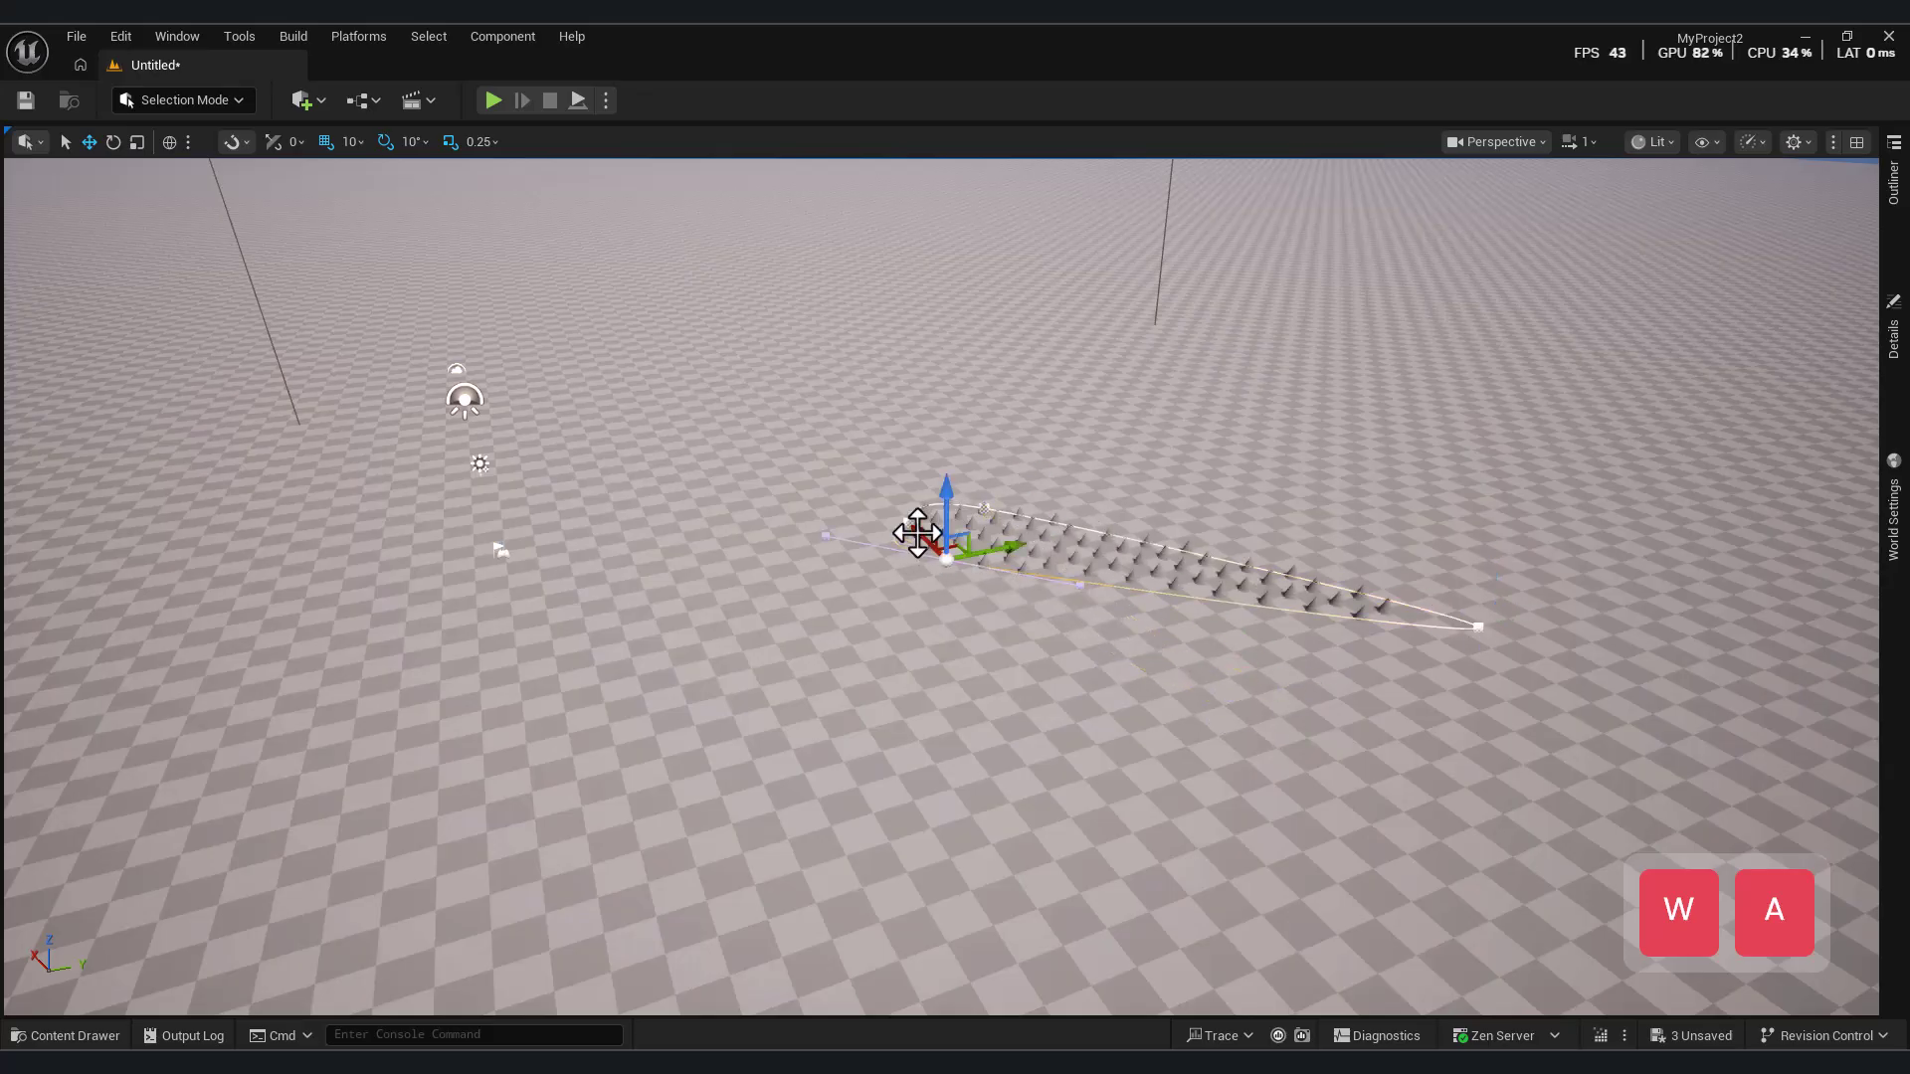
{"action": "left_click_drag", "start_coordinate": [912, 539], "coordinate": [1223, 826]}
{"action": "left_click_drag", "start_coordinate": [983, 532], "coordinate": [890, 515]}
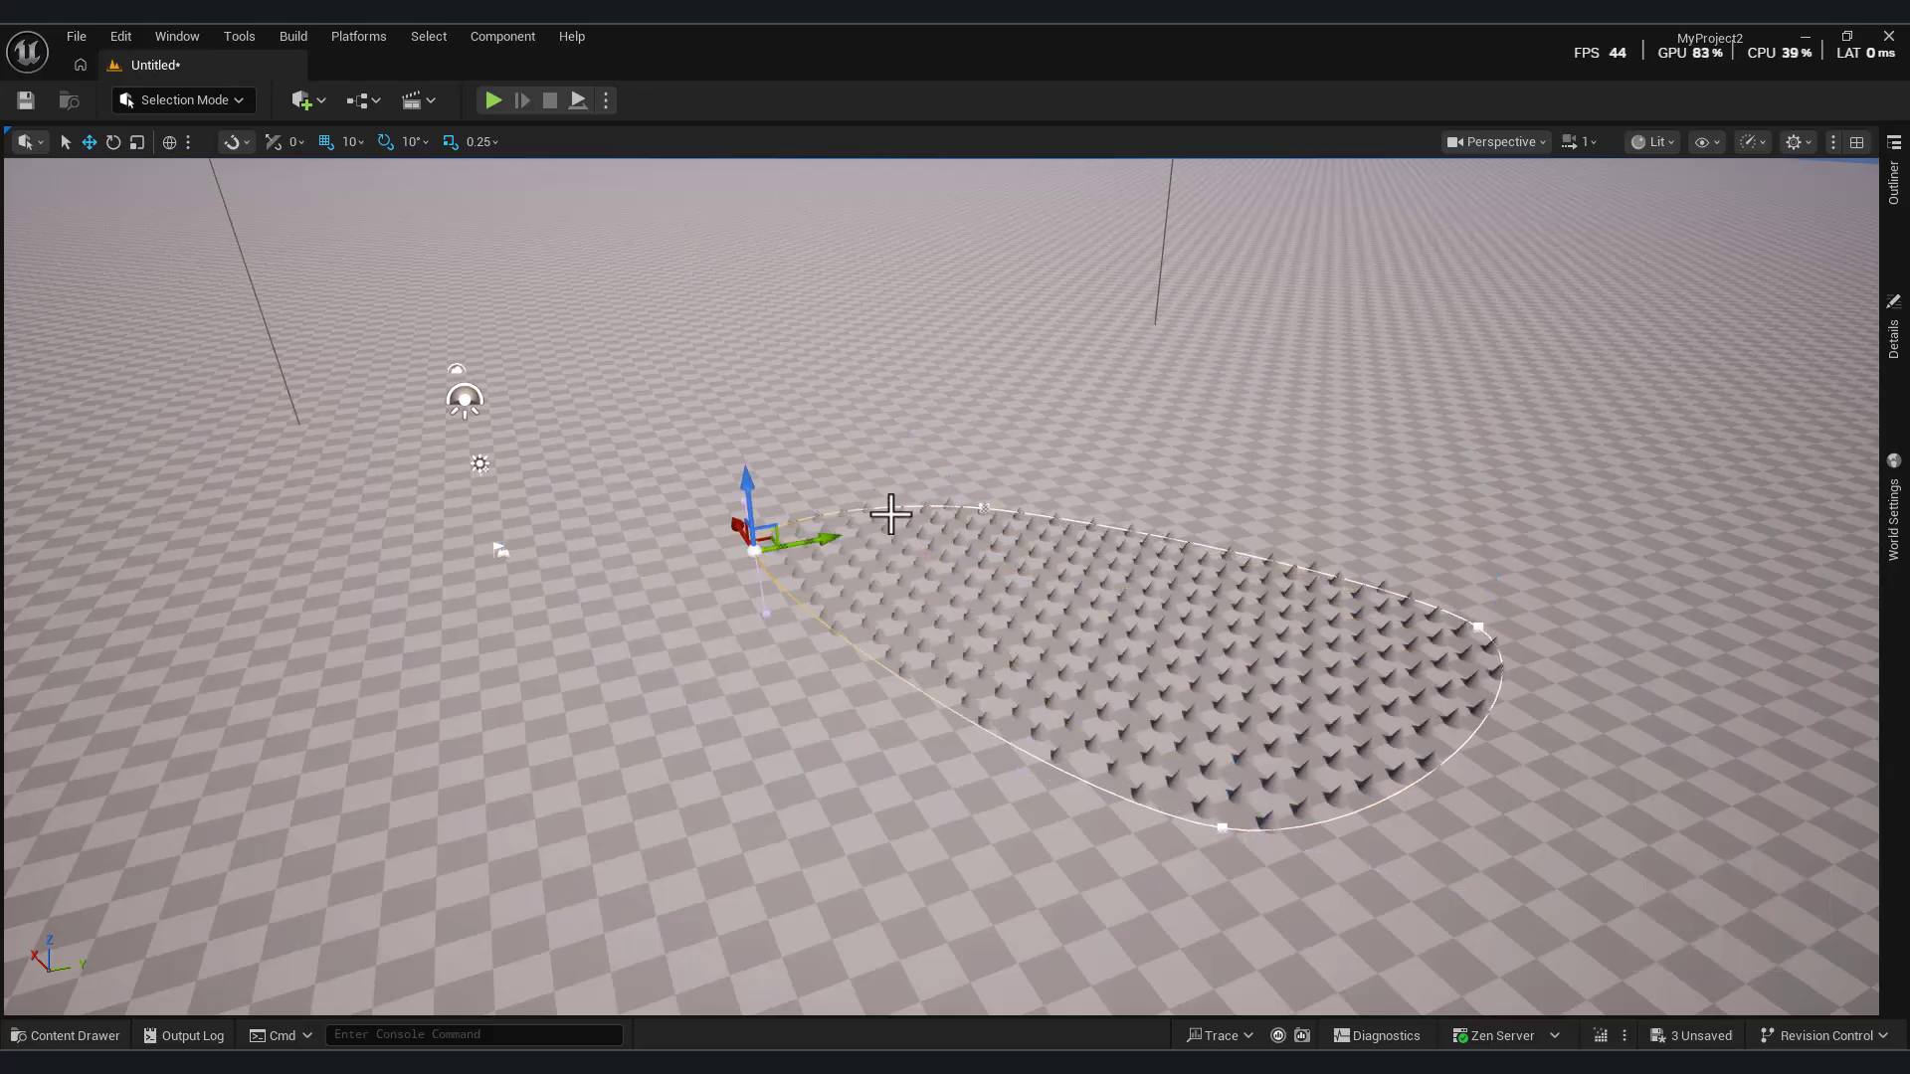
- Select the spline actor and pull its far point outward to widen the area filled with cones
{"action": "left_click", "coordinate": [988, 513]}
{"action": "left_click", "coordinate": [1897, 338]}
{"action": "left_click", "coordinate": [1894, 204]}
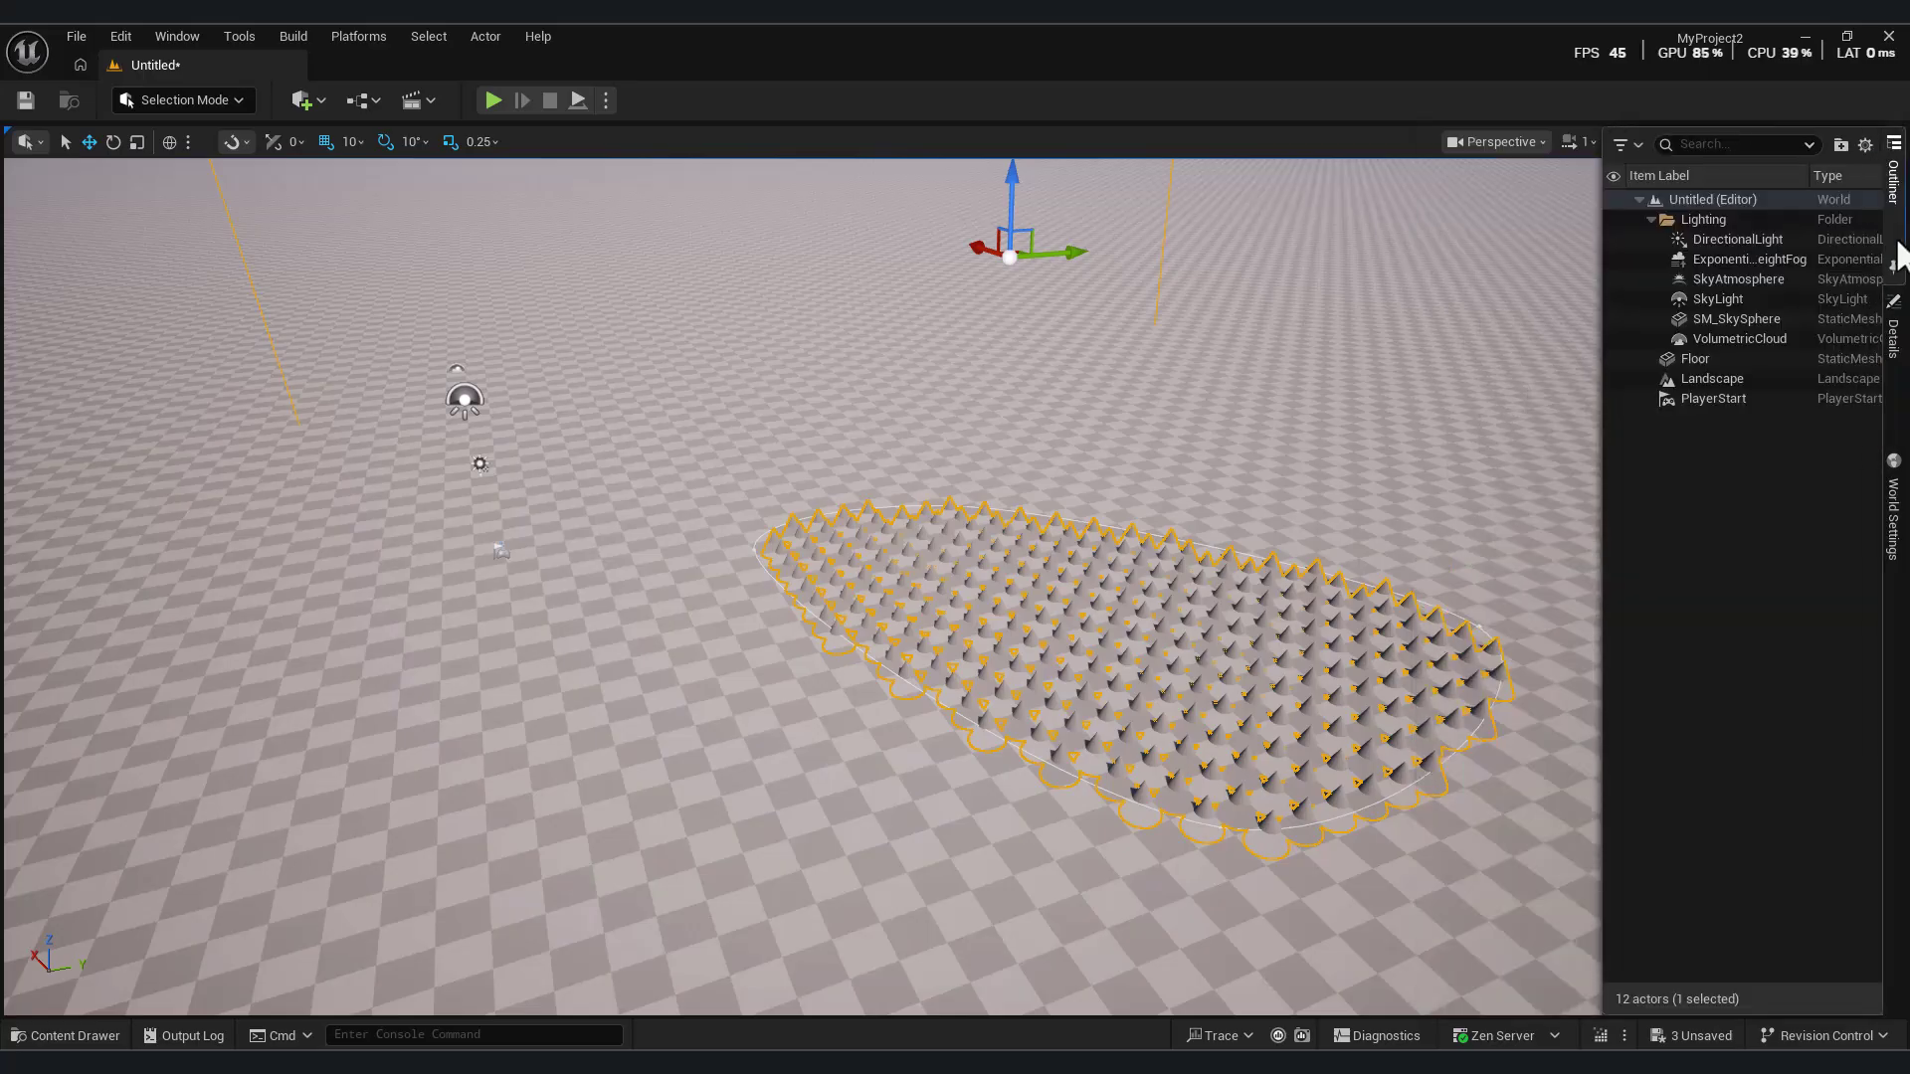
{"action": "left_click", "coordinate": [1707, 459]}
{"action": "left_click", "coordinate": [981, 512]}
{"action": "left_click_drag", "start_coordinate": [1005, 504], "coordinate": [1282, 436]}
{"action": "right_click_drag", "start_coordinate": [1254, 492], "coordinate": [1392, 492]}
{"action": "key", "text": "a"}
{"action": "key", "text": "s"}
{"action": "key", "text": "w"}
{"action": "right_click_drag", "start_coordinate": [1034, 567], "coordinate": [563, 264]}
{"action": "key", "text": "d"}
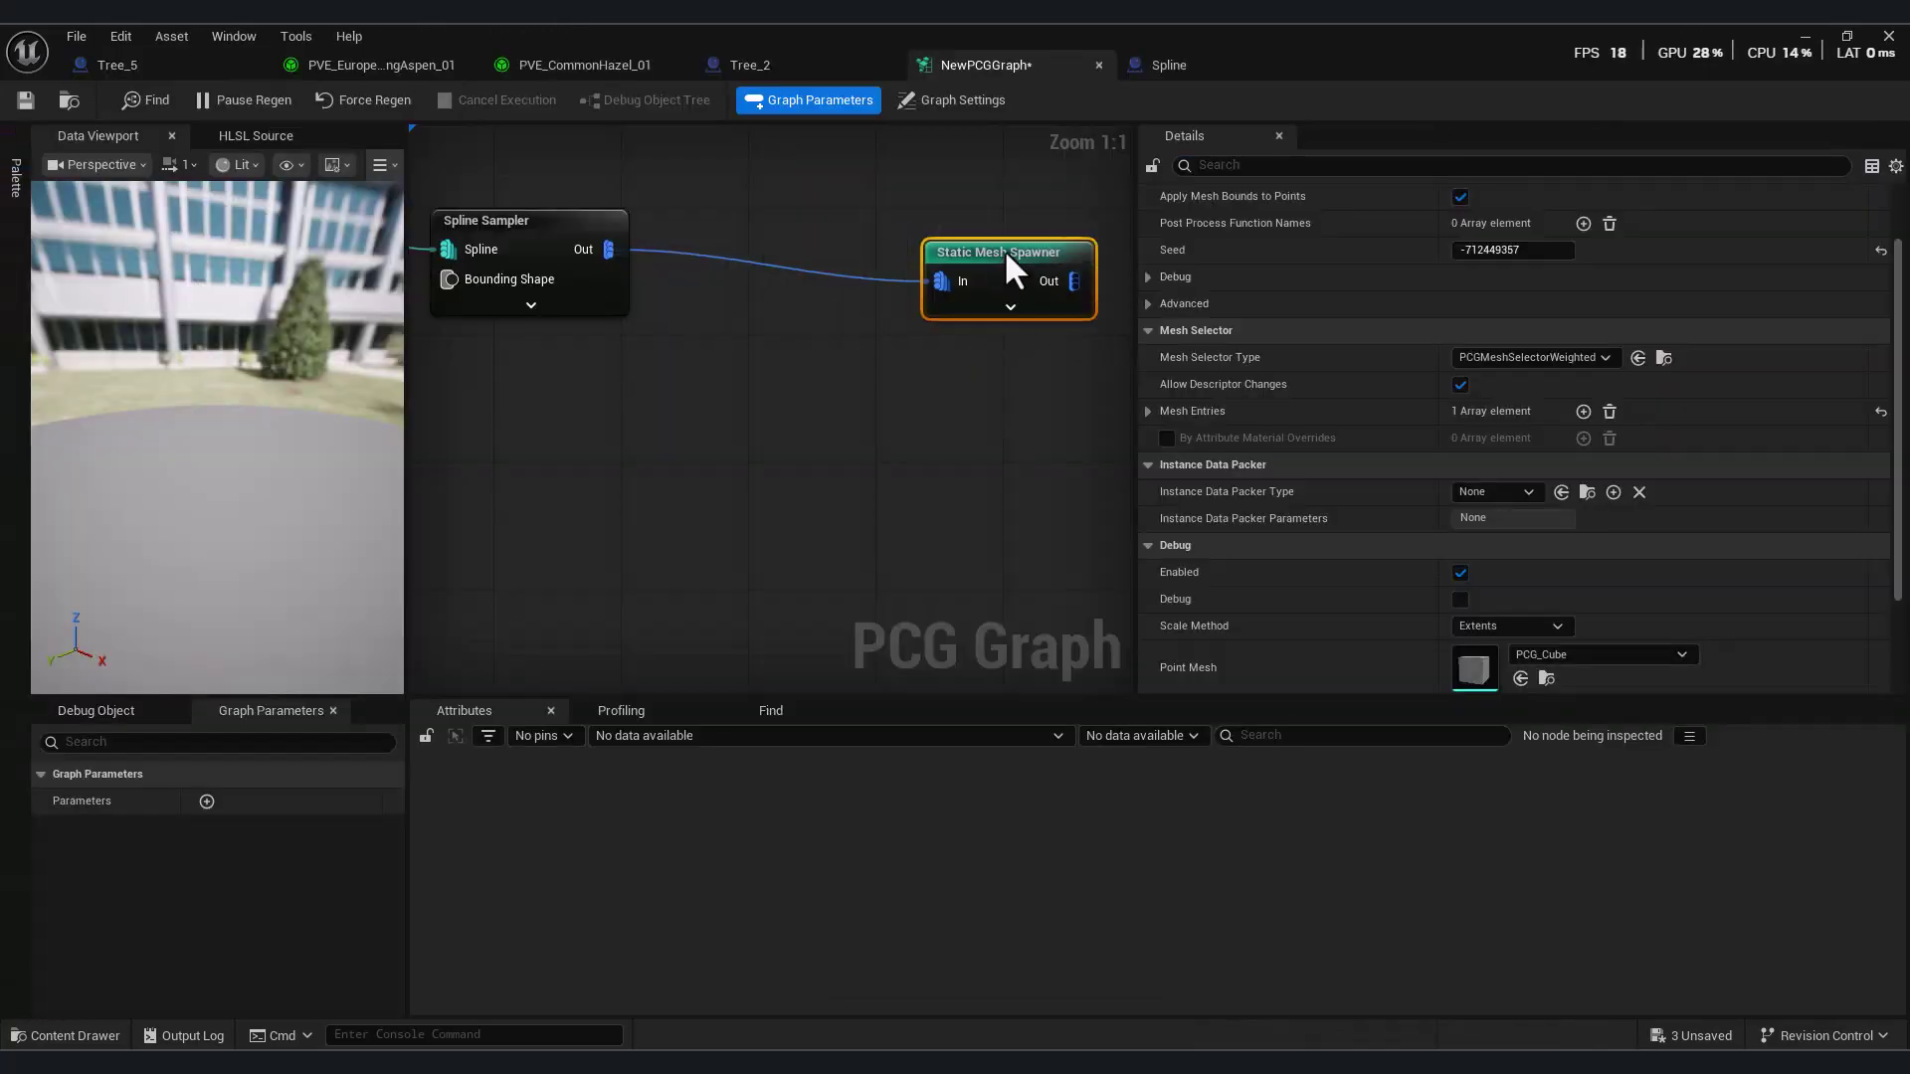
- Insert a Density Filter between the Spline Sampler and the Static Mesh Spawner and set its Lower Bound to 0.852
{"action": "right_click_drag", "start_coordinate": [741, 400], "coordinate": [836, 458]}
{"action": "left_click_drag", "start_coordinate": [823, 454], "coordinate": [1045, 339]}
{"action": "type", "text": "dens"}
{"action": "left_click", "coordinate": [925, 563]}
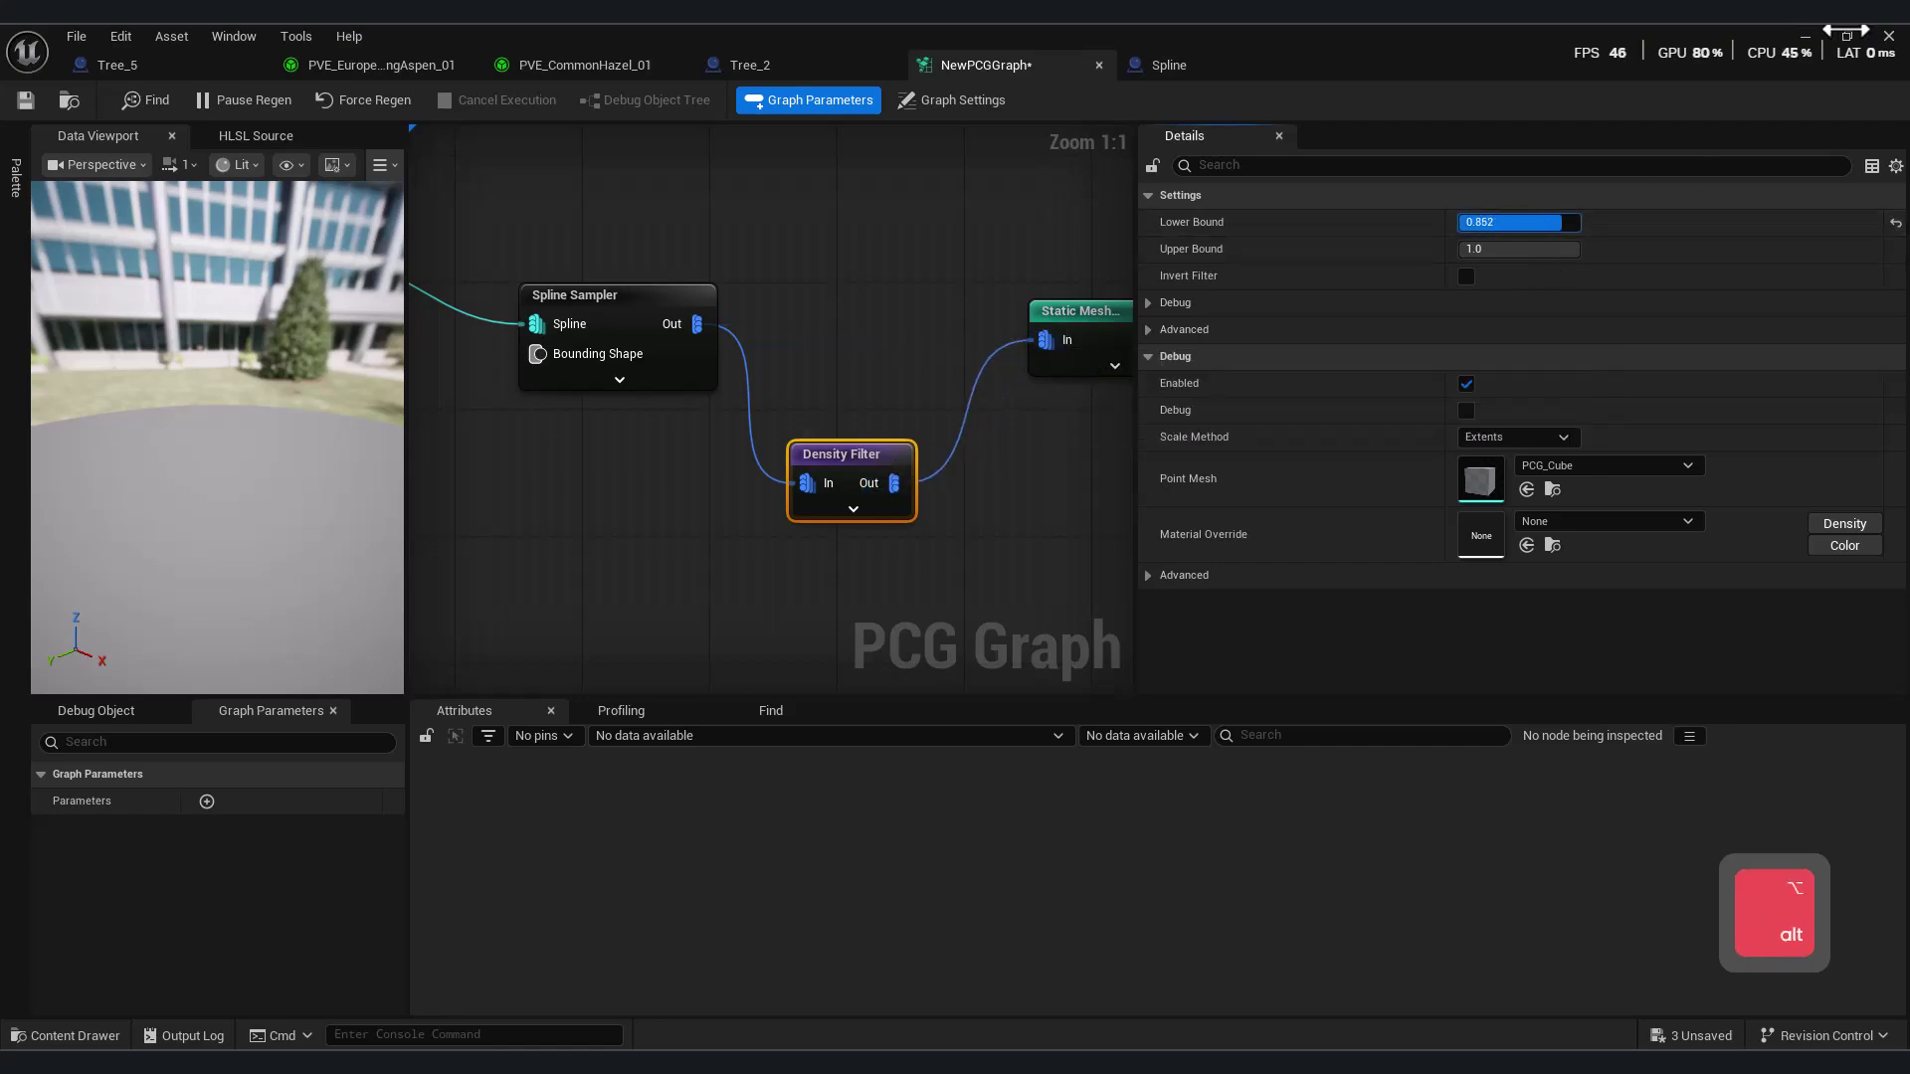
- Restore the PCG graph window to a smaller size so the level viewport shows behind it
{"action": "left_click", "coordinate": [1847, 36]}
{"action": "left_click_drag", "start_coordinate": [932, 512], "coordinate": [1287, 924]}
{"action": "scroll", "coordinate": [741, 447], "scroll_direction": "down", "scroll_amount": 3}
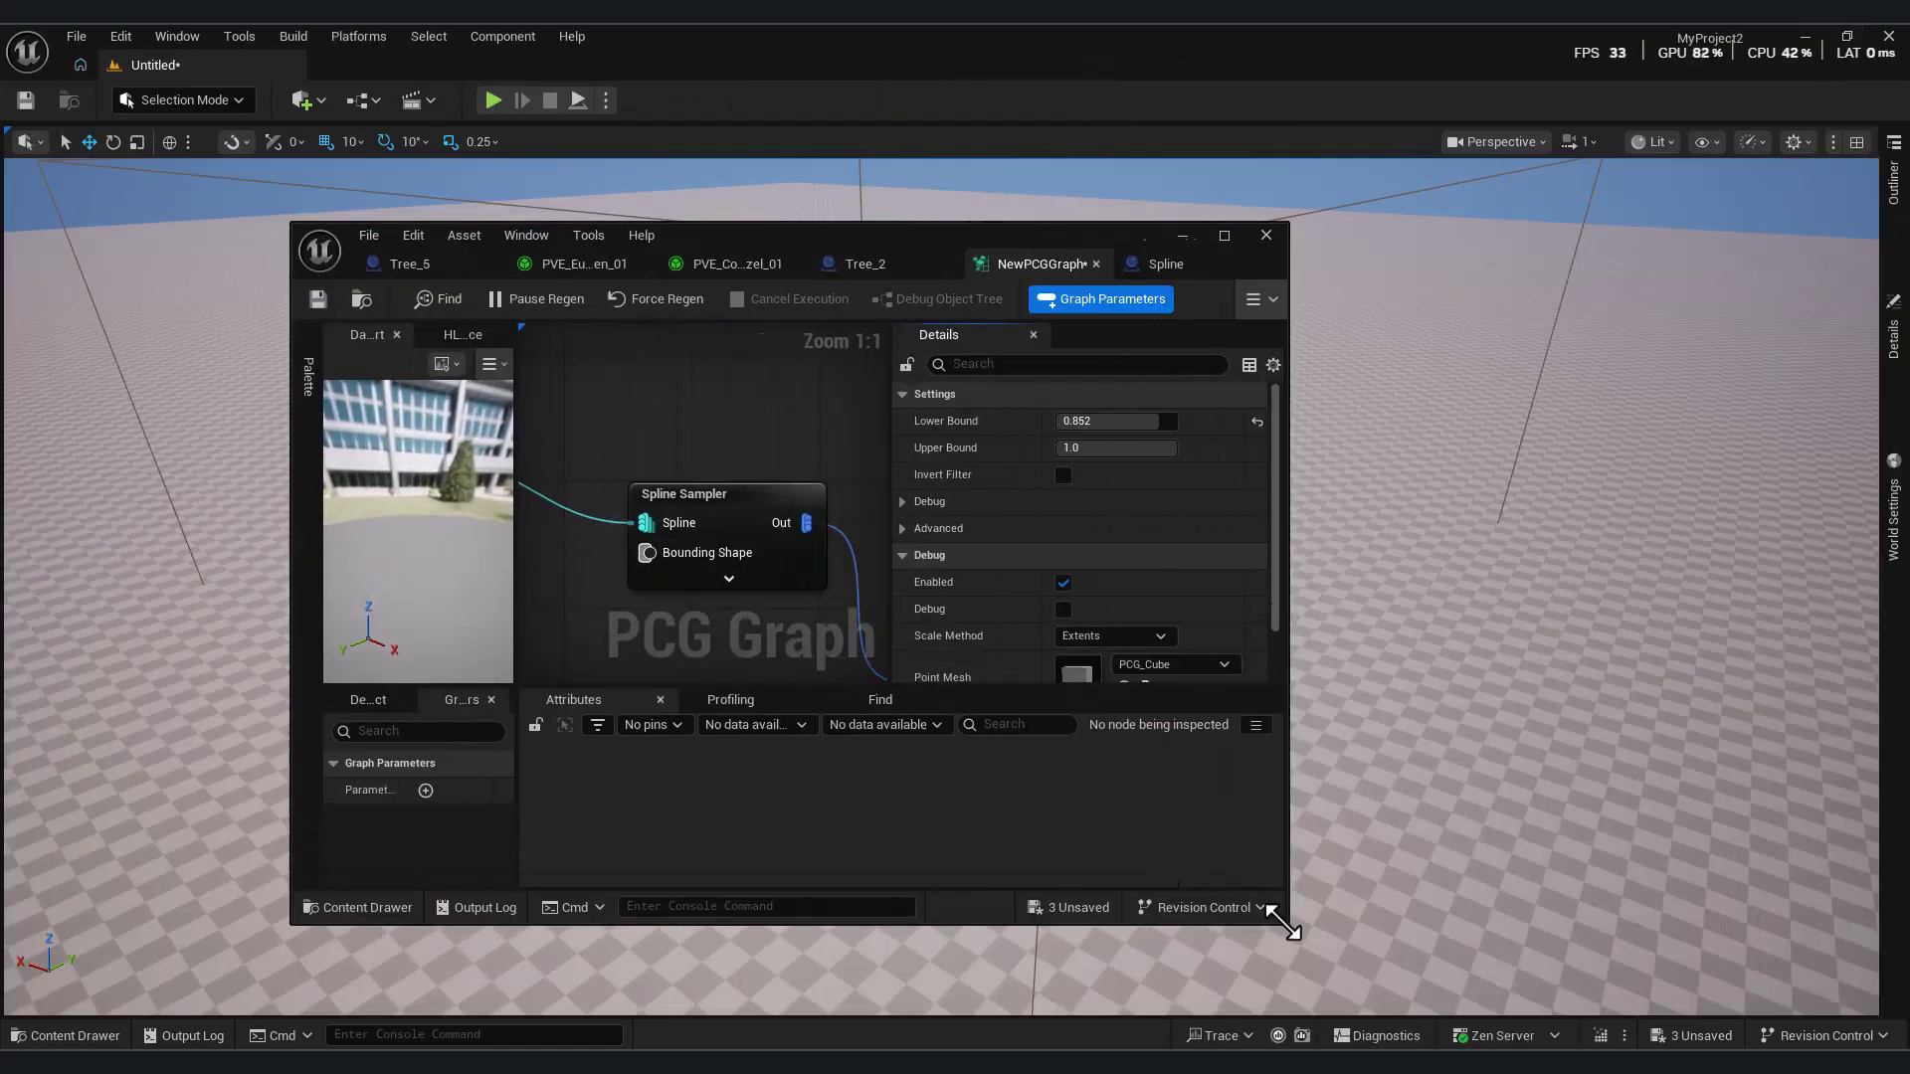
- Add an Attribute Noise node on the density between the Spline Sampler and the Density Filter
{"action": "right_click_drag", "start_coordinate": [739, 503], "coordinate": [676, 490]}
{"action": "left_click", "coordinate": [649, 460]}
{"action": "left_click_drag", "start_coordinate": [678, 487], "coordinate": [749, 488]}
{"action": "left_click_drag", "start_coordinate": [616, 388], "coordinate": [578, 408]}
{"action": "left_click_drag", "start_coordinate": [623, 618], "coordinate": [621, 617]}
{"action": "type", "text": "densi"}
{"action": "left_click", "coordinate": [754, 768]}
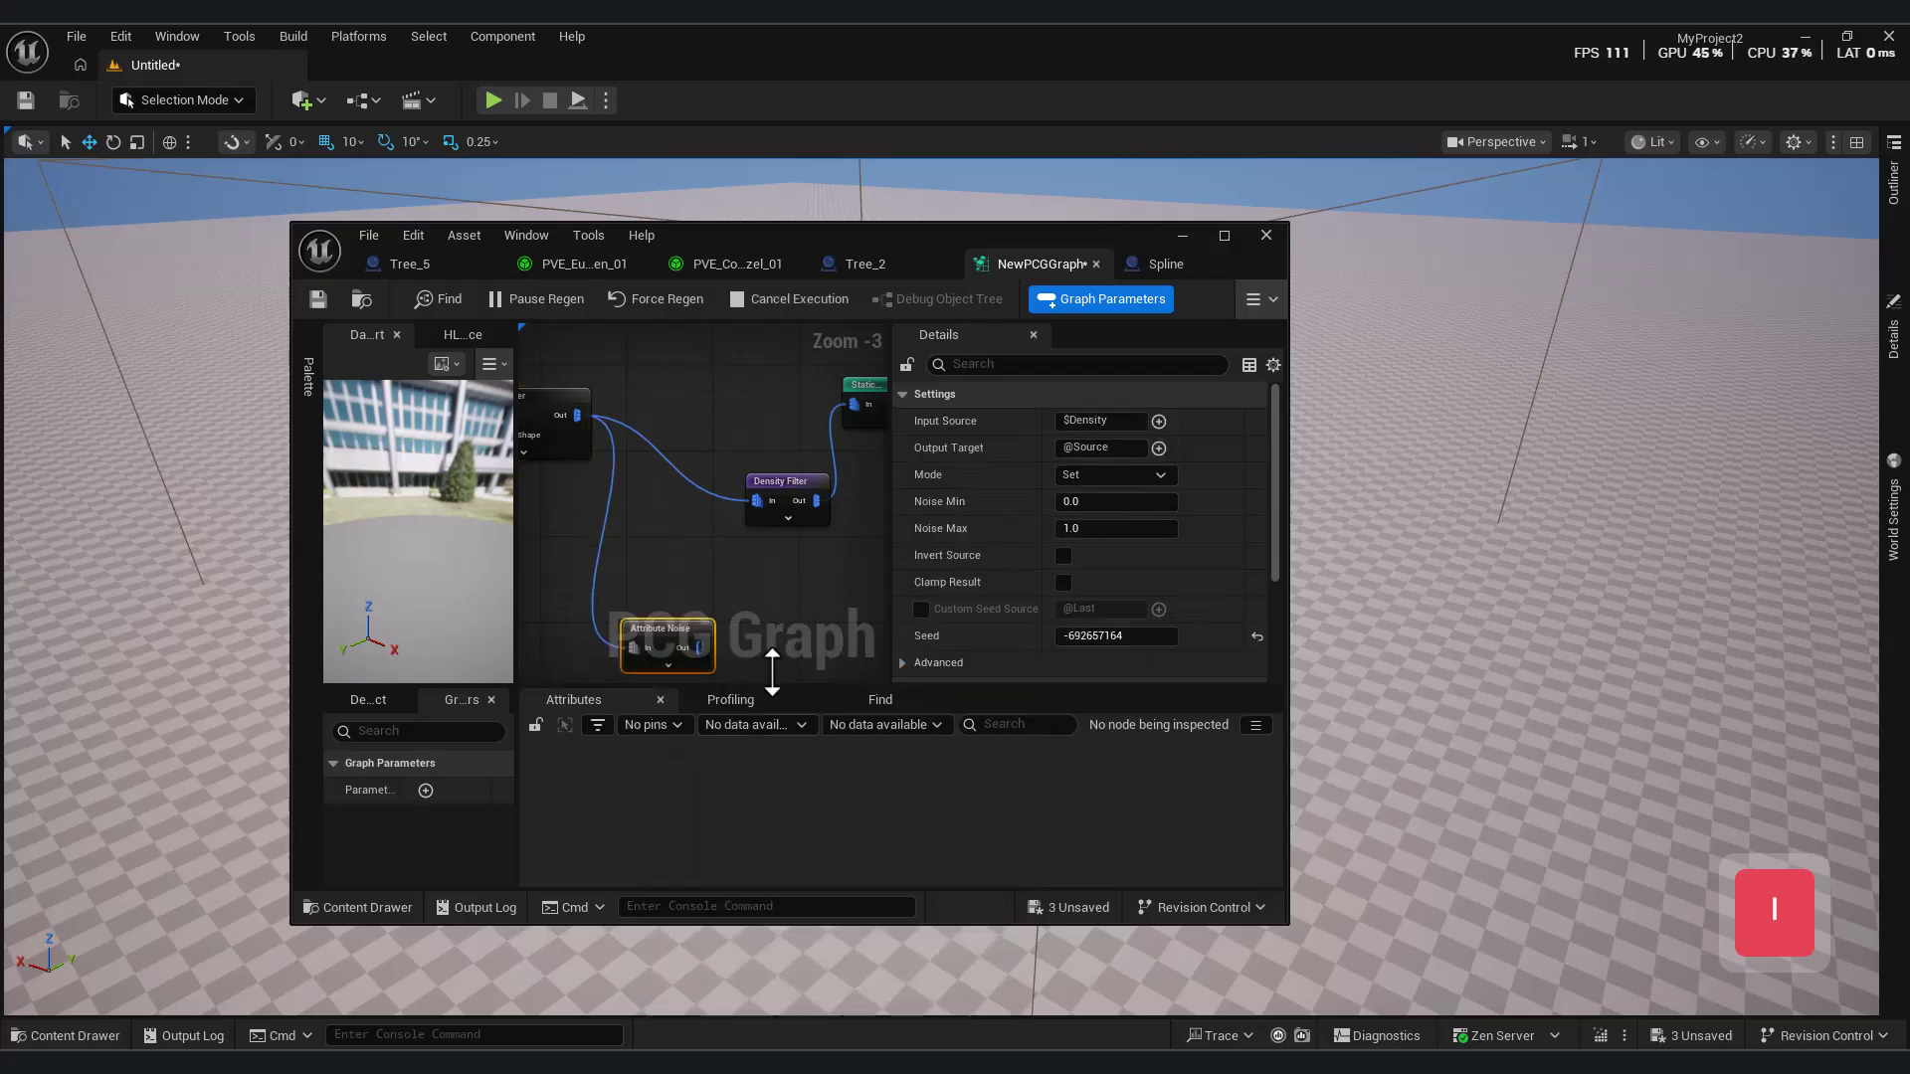
{"action": "left_click_drag", "start_coordinate": [699, 645], "coordinate": [748, 491]}
{"action": "left_click", "coordinate": [715, 537]}
{"action": "left_click_drag", "start_coordinate": [702, 648], "coordinate": [754, 501]}
- Disable the Static Mesh Spawner and the Density Filter nodes
{"action": "right_click_drag", "start_coordinate": [807, 456], "coordinate": [699, 446]}
{"action": "left_click", "coordinate": [784, 385]}
{"action": "key", "text": "e"}
{"action": "left_click", "coordinate": [684, 478]}
{"action": "key", "text": "e"}
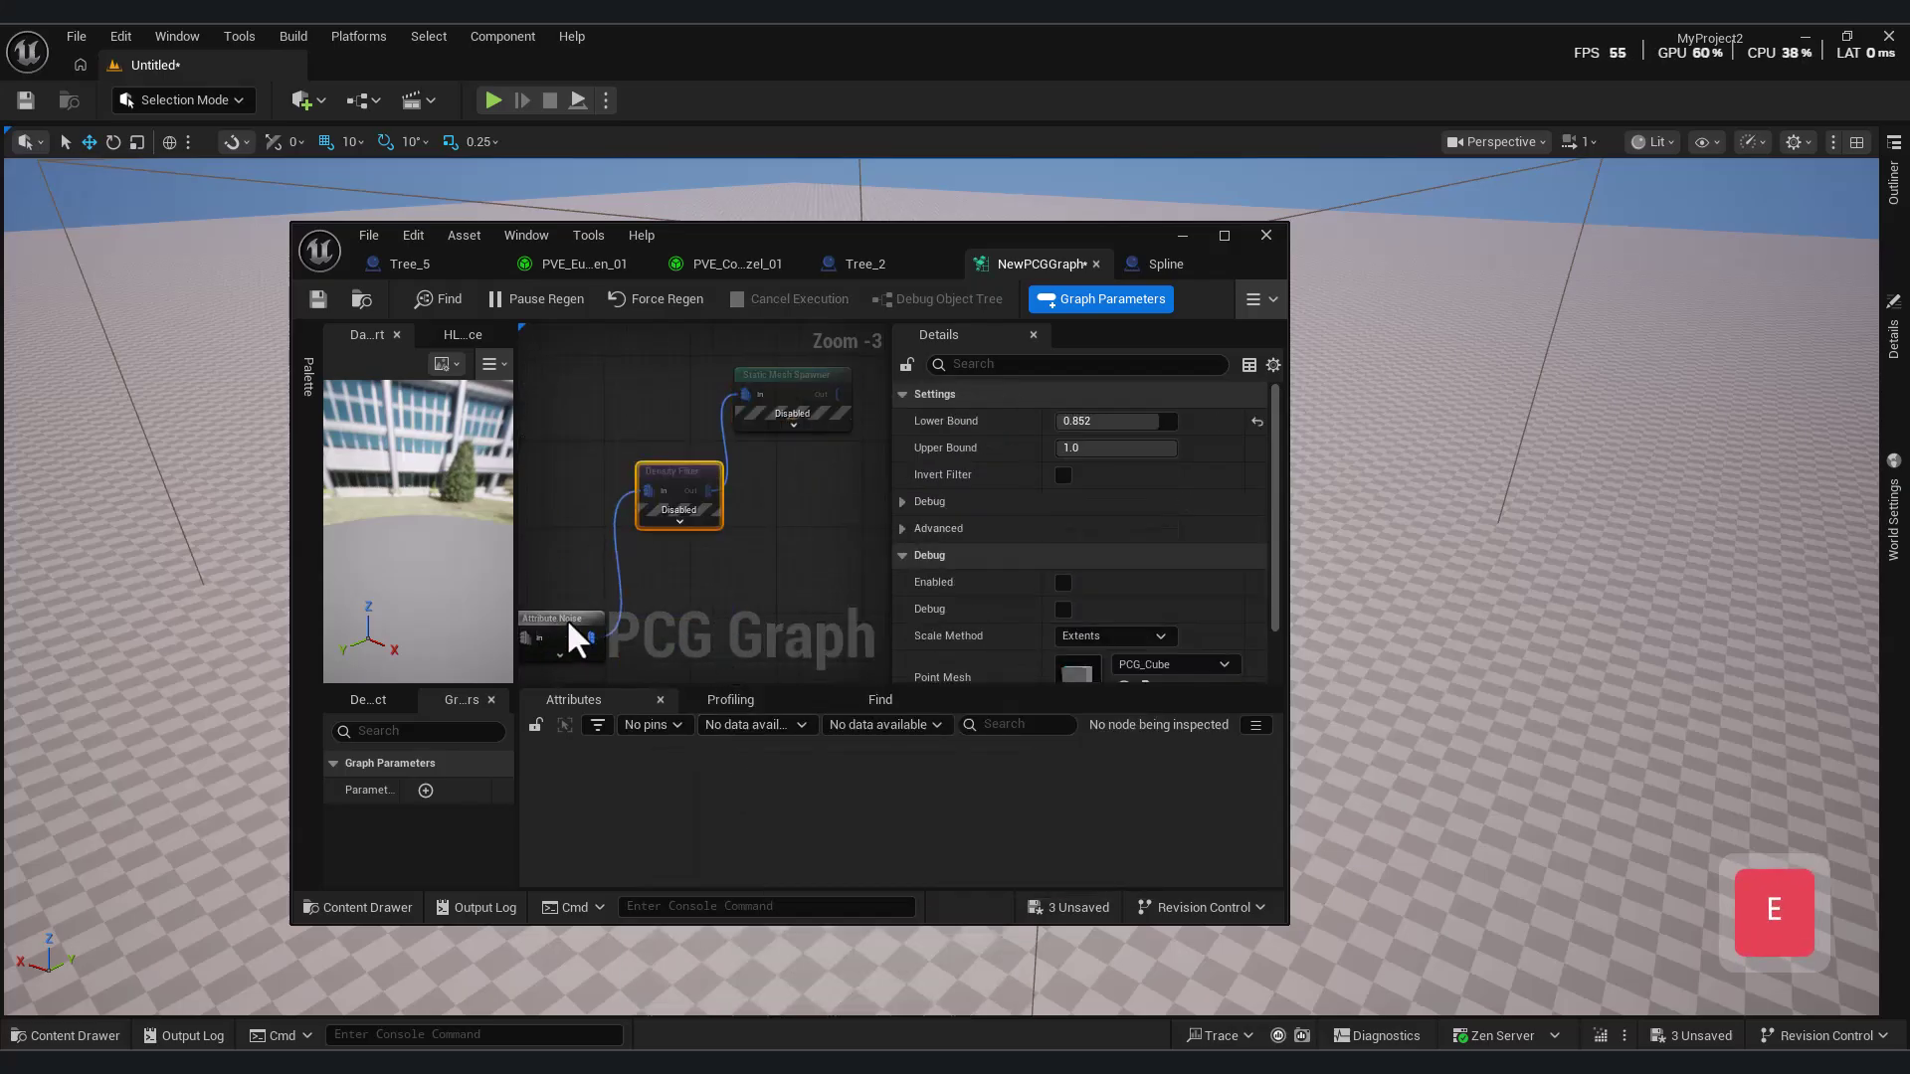
- Move the graph window aside and examine the debug points of the Attribute Noise node inside the spline
{"action": "left_click", "coordinate": [565, 622]}
{"action": "key", "text": "d"}
{"action": "right_click_drag", "start_coordinate": [875, 573], "coordinate": [875, 603]}
{"action": "key", "text": "w"}
{"action": "key", "text": "d"}
{"action": "left_click_drag", "start_coordinate": [1359, 530], "coordinate": [1402, 518]}
{"action": "left_click", "coordinate": [1243, 481]}
{"action": "right_click_drag", "start_coordinate": [1269, 570], "coordinate": [1343, 539]}
{"action": "key", "text": "d"}
{"action": "left_click", "coordinate": [1425, 624]}
{"action": "key", "text": "d"}
{"action": "key", "text": "d"}
{"action": "right_click_drag", "start_coordinate": [1345, 524], "coordinate": [1265, 494]}
{"action": "left_click", "coordinate": [1255, 471]}
{"action": "key", "text": "d"}
{"action": "left_click_drag", "start_coordinate": [1368, 584], "coordinate": [1295, 543]}
{"action": "key", "text": "d"}
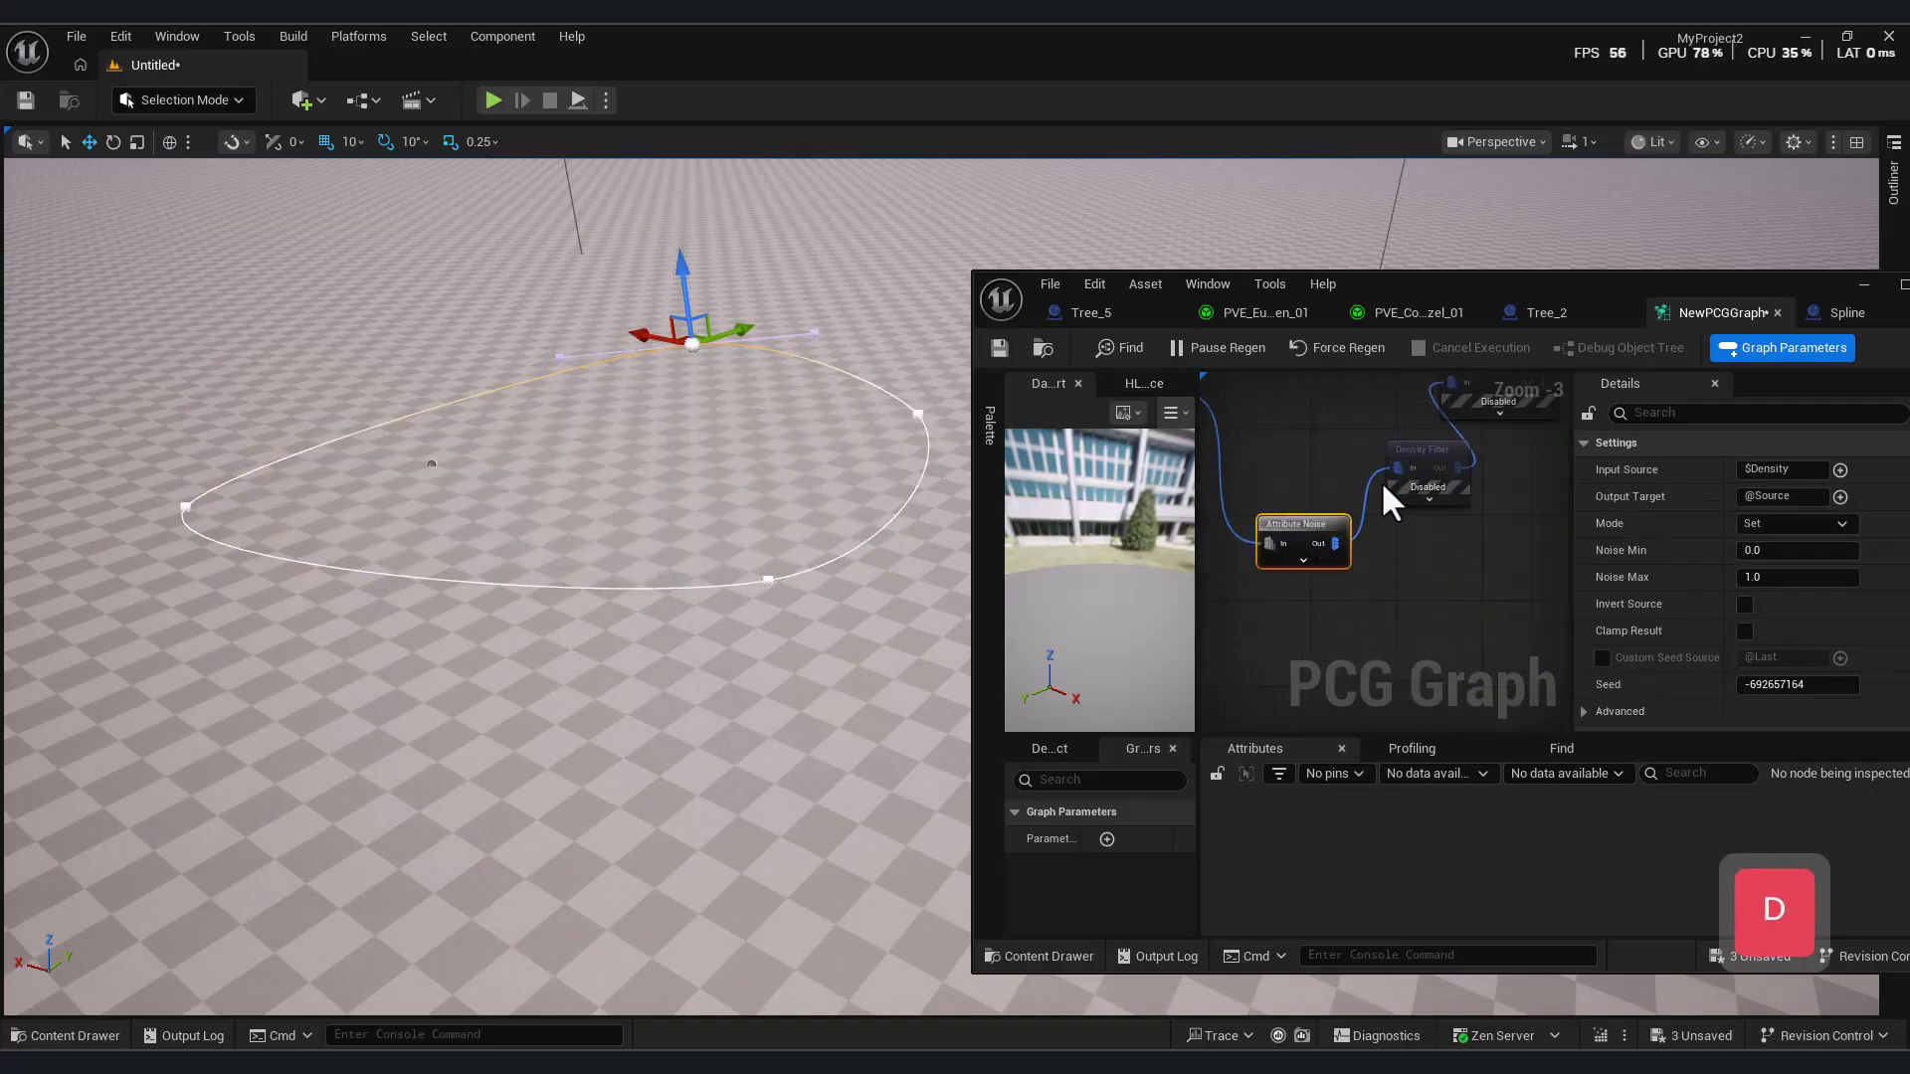
- Re-enable the Density Filter and turn on its debug display to inspect the filtered points in the level
{"action": "left_click", "coordinate": [1429, 458]}
{"action": "key", "text": "e"}
{"action": "key", "text": "d"}
{"action": "mouse_move", "coordinate": [748, 776]}
{"action": "right_mouse_down"}
{"action": "mouse_move", "coordinate": [785, 726]}
{"action": "mouse_move", "coordinate": [716, 776]}
{"action": "right_mouse_up"}
{"action": "key", "text": "s"}
{"action": "key", "text": "a"}
{"action": "right_click_drag", "start_coordinate": [1451, 553], "coordinate": [1293, 660]}
{"action": "right_click_drag", "start_coordinate": [756, 597], "coordinate": [816, 687]}
{"action": "key", "text": "w"}
{"action": "key", "text": "a"}
{"action": "key", "text": "e"}
- Insert a Self Pruning node between the Density Filter and the Static Mesh Spawner
{"action": "left_click", "coordinate": [1472, 468]}
{"action": "left_click_drag", "start_coordinate": [1301, 576], "coordinate": [1387, 595]}
{"action": "type", "text": "self"}
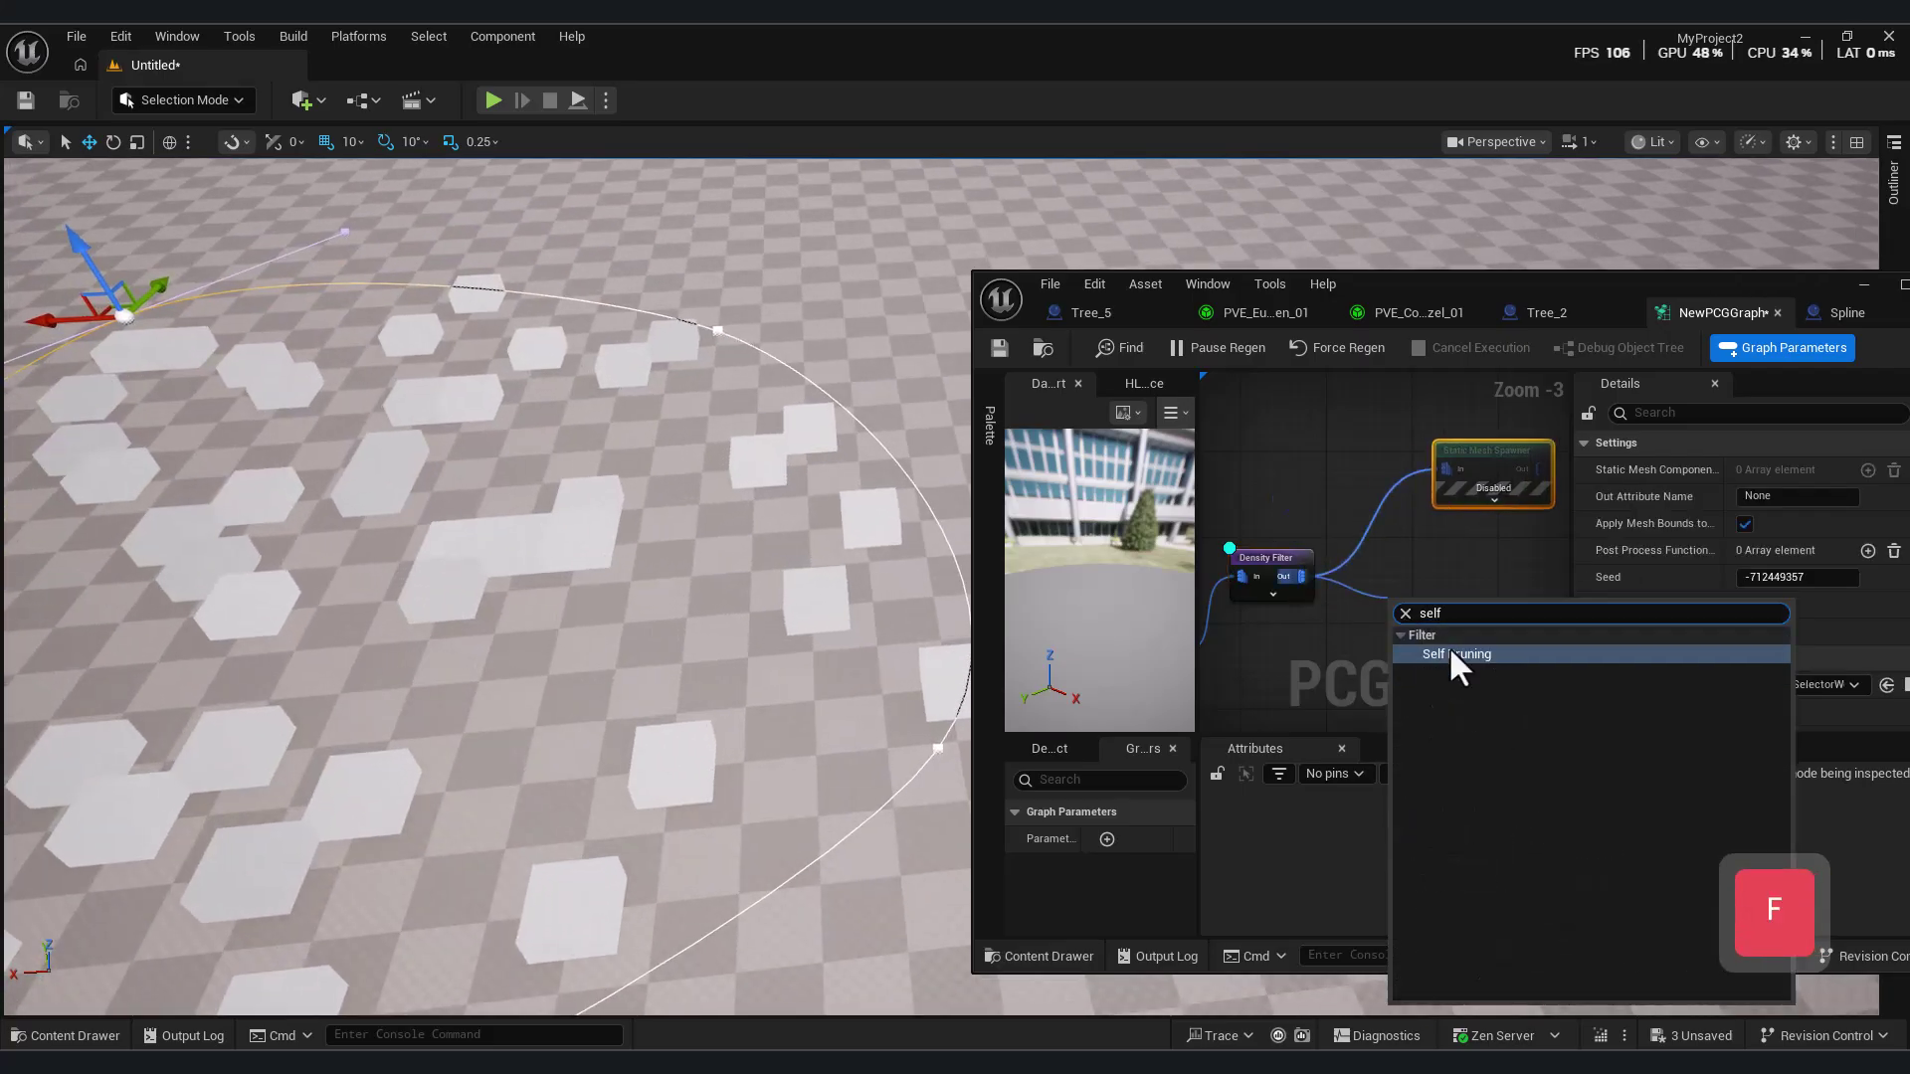
{"action": "left_click", "coordinate": [1448, 647]}
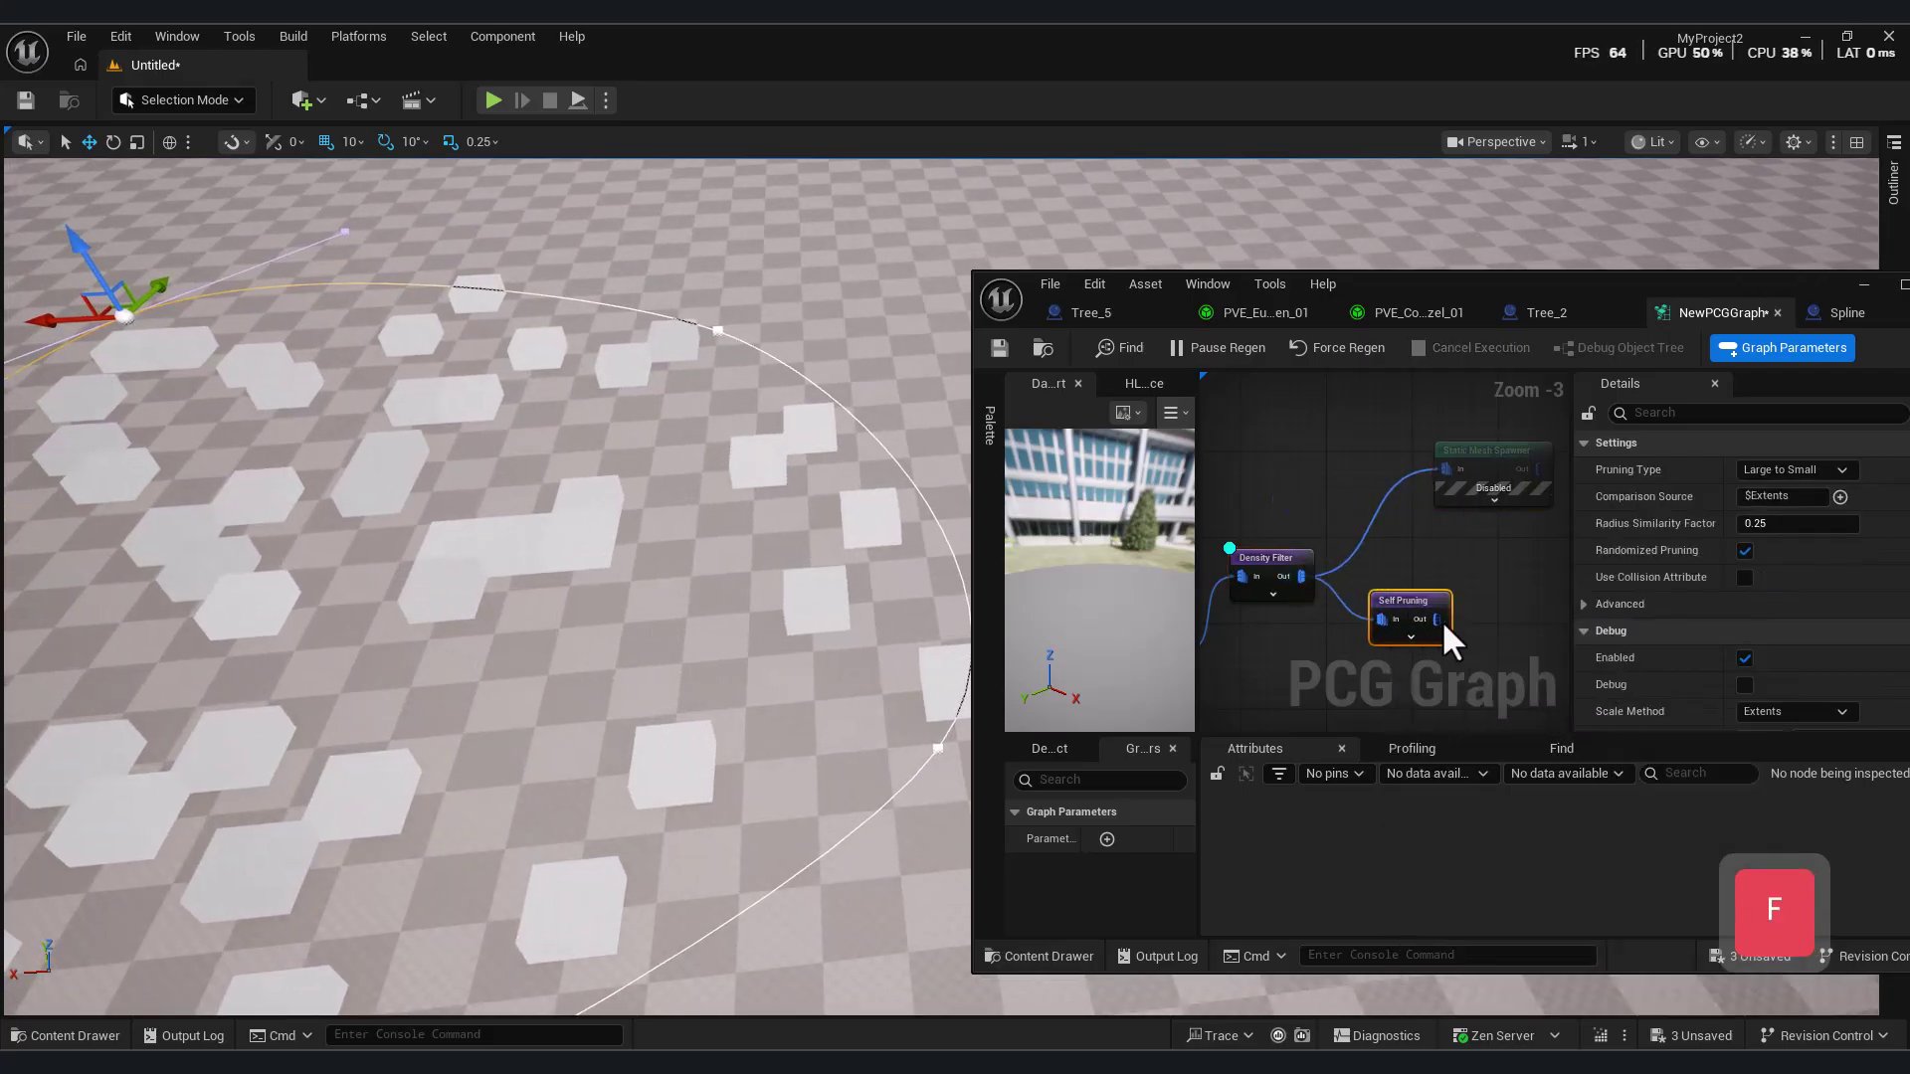
{"action": "left_click", "coordinate": [1445, 469], "text": "alt"}
{"action": "left_click_drag", "start_coordinate": [1436, 619], "coordinate": [1495, 455]}
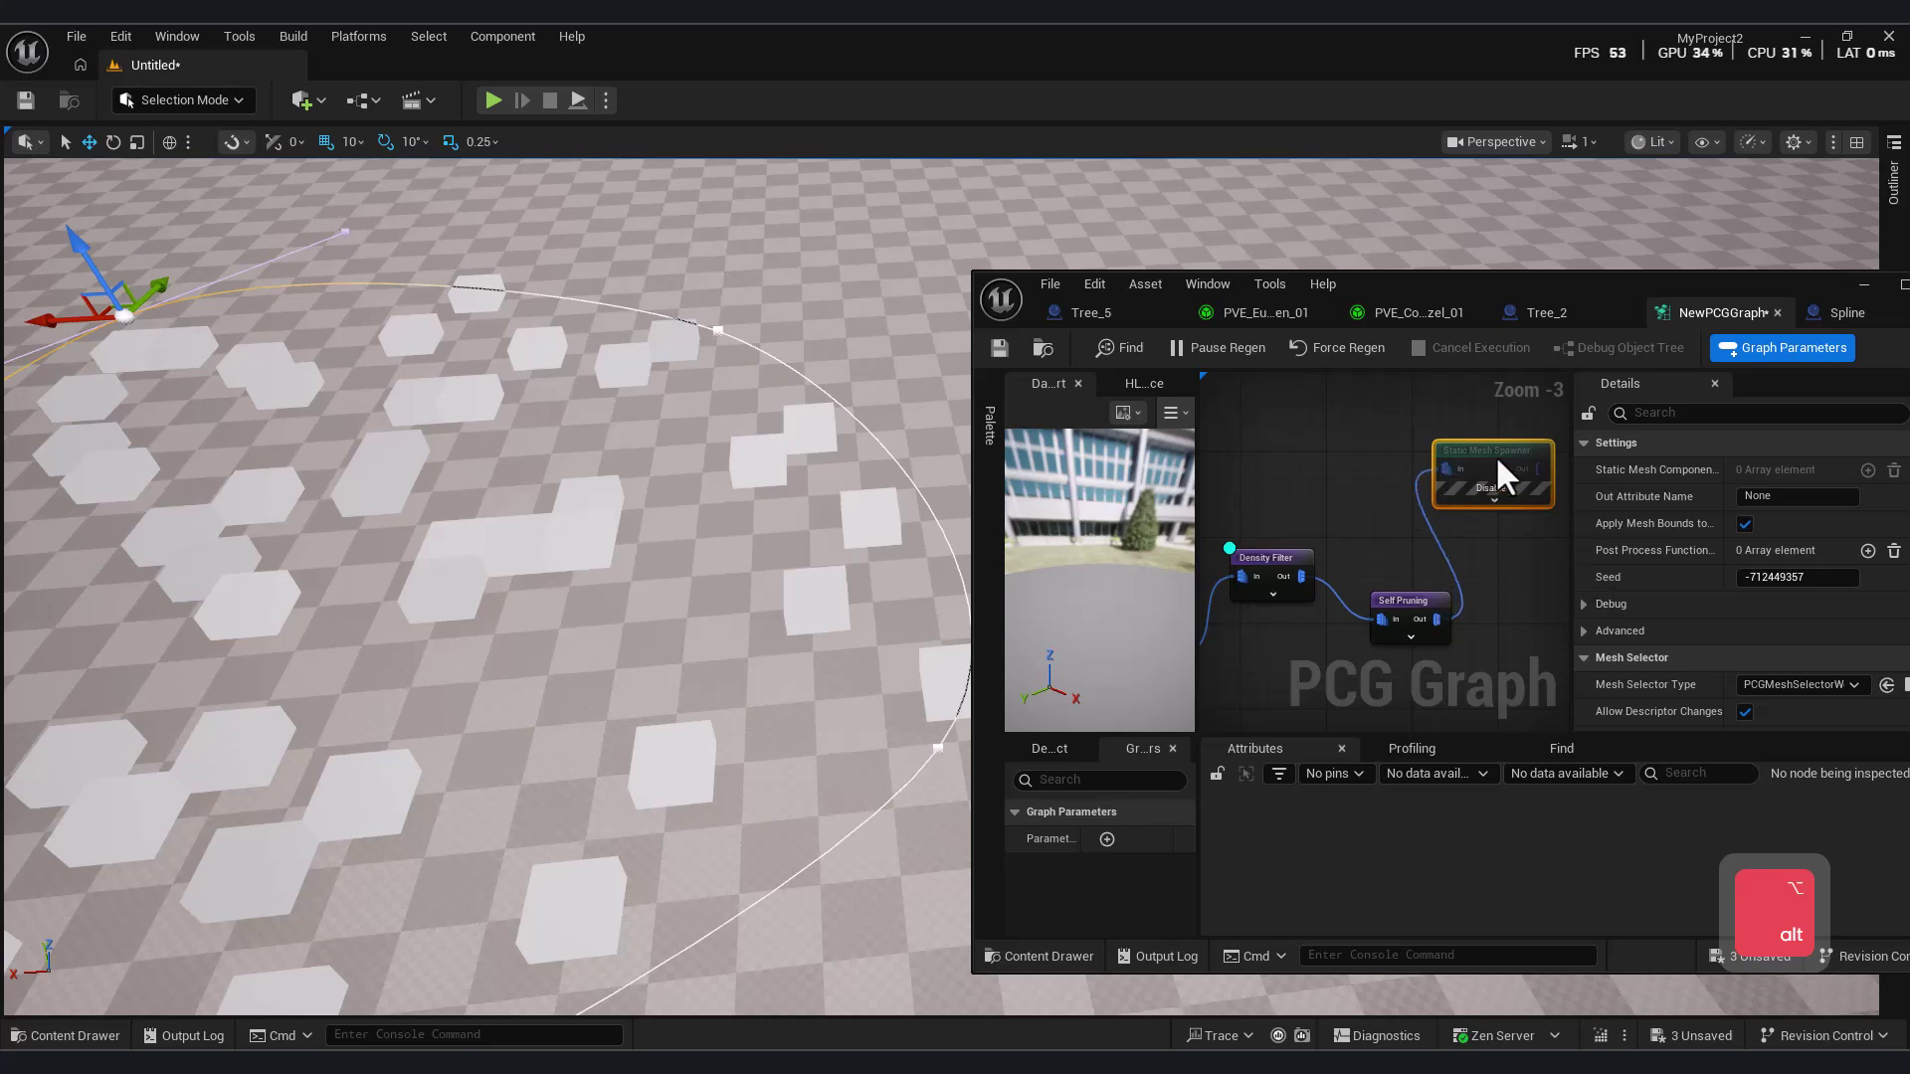
- Turn on the debug display on the disabled Static Mesh Spawner to inspect the pruned points in the level
{"action": "left_click", "coordinate": [1416, 607]}
{"action": "key", "text": "d"}
{"action": "key", "text": "s"}
{"action": "key", "text": "d"}
{"action": "left_click", "coordinate": [1492, 456]}
{"action": "key", "text": "d"}
{"action": "key", "text": "q"}
{"action": "right_click_drag", "start_coordinate": [742, 609], "coordinate": [653, 488]}
{"action": "key", "text": "s"}
{"action": "key", "text": "d"}
- Add a Spawn Actor node fed by the Self Pruning output
{"action": "left_click", "coordinate": [1411, 597]}
{"action": "right_click_drag", "start_coordinate": [1410, 597], "coordinate": [1266, 536]}
{"action": "left_click_drag", "start_coordinate": [1292, 558], "coordinate": [1370, 593]}
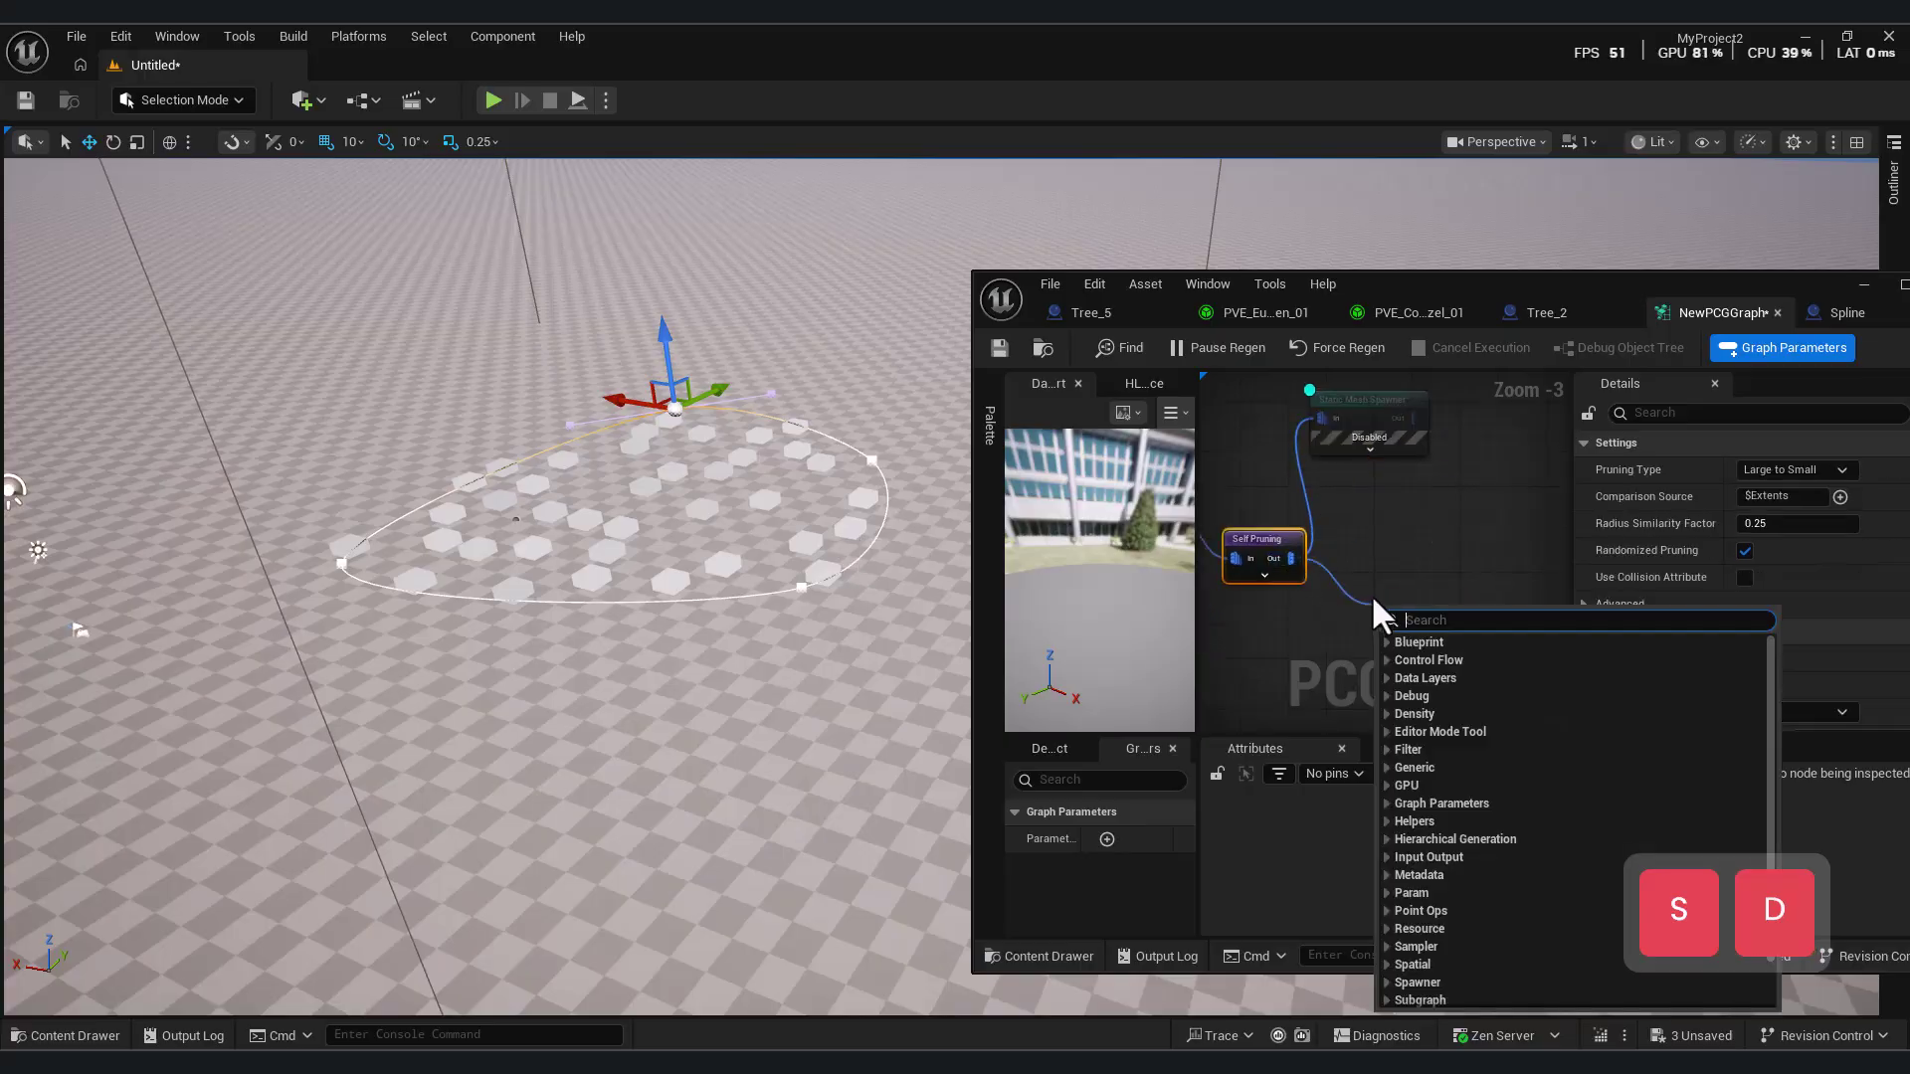
{"action": "type", "text": "spaw"}
{"action": "left_click", "coordinate": [1460, 722]}
- Assign the Tree_1 Blueprint as the Template Actor Class of the Spawn Actor node
{"action": "left_click", "coordinate": [65, 1035]}
{"action": "left_click_drag", "start_coordinate": [1486, 299], "coordinate": [1314, 177]}
{"action": "scroll", "coordinate": [1003, 935], "scroll_direction": "down", "scroll_amount": 1}
{"action": "scroll", "coordinate": [1691, 460], "scroll_direction": "down", "scroll_amount": 3}
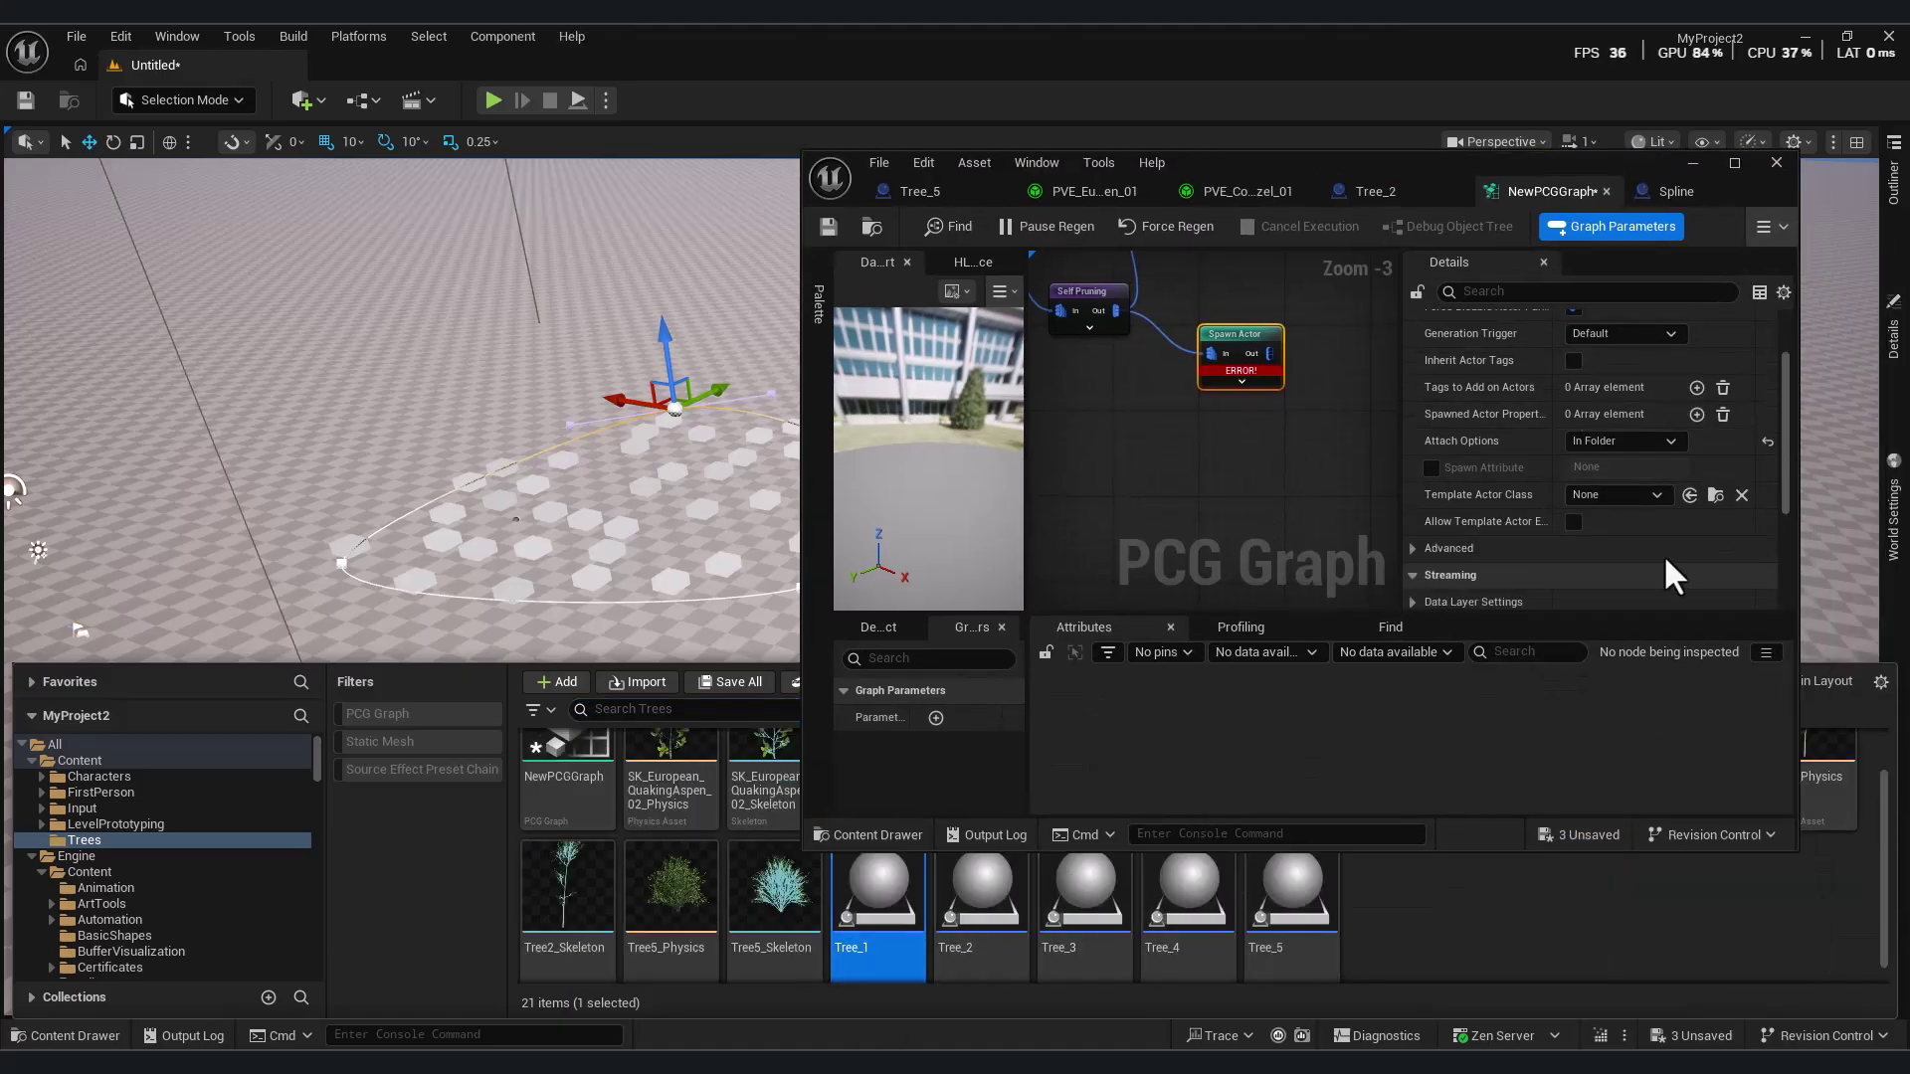
{"action": "left_click", "coordinate": [1689, 495]}
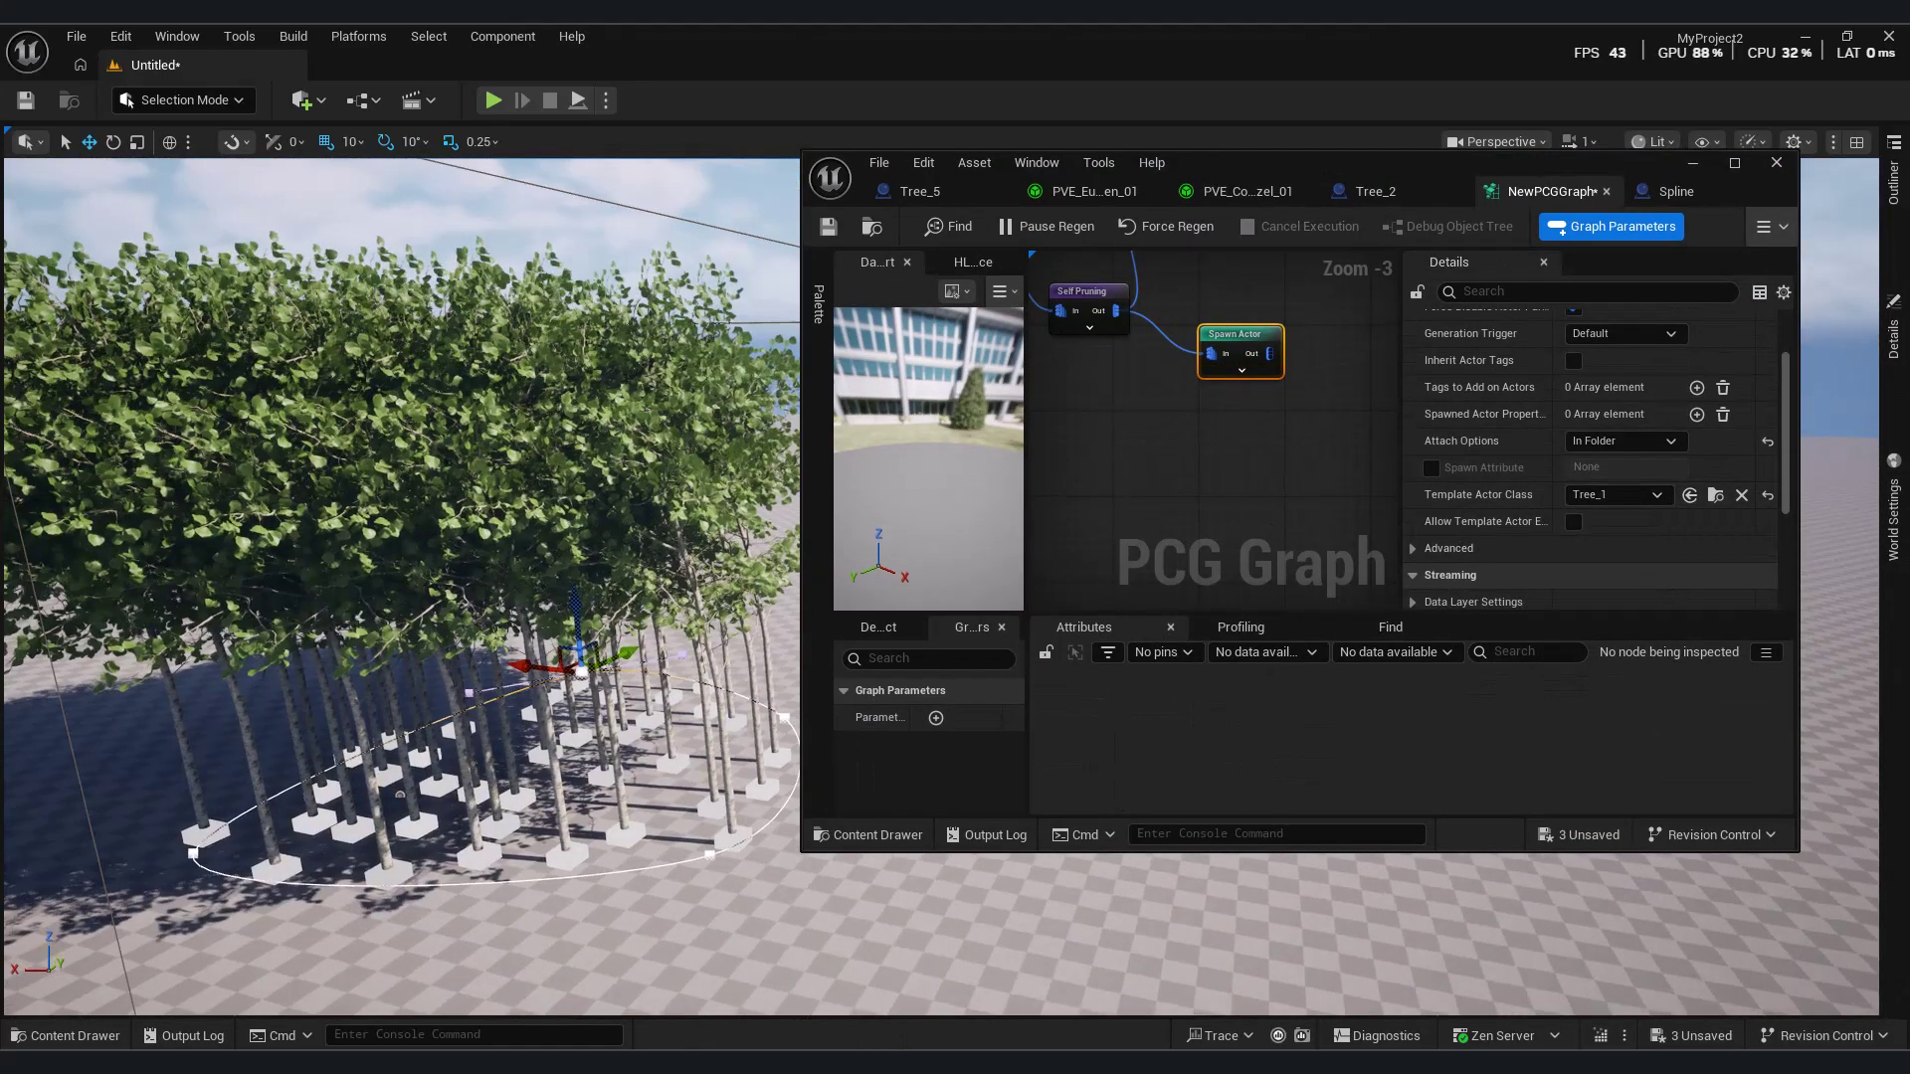
- Delete the disabled Static Mesh Spawner and move the Spawn Actor node up into its place
{"action": "right_click_drag", "start_coordinate": [1134, 432], "coordinate": [1190, 465]}
{"action": "right_click_drag", "start_coordinate": [1216, 335], "coordinate": [1194, 438]}
{"action": "left_click", "coordinate": [1239, 315]}
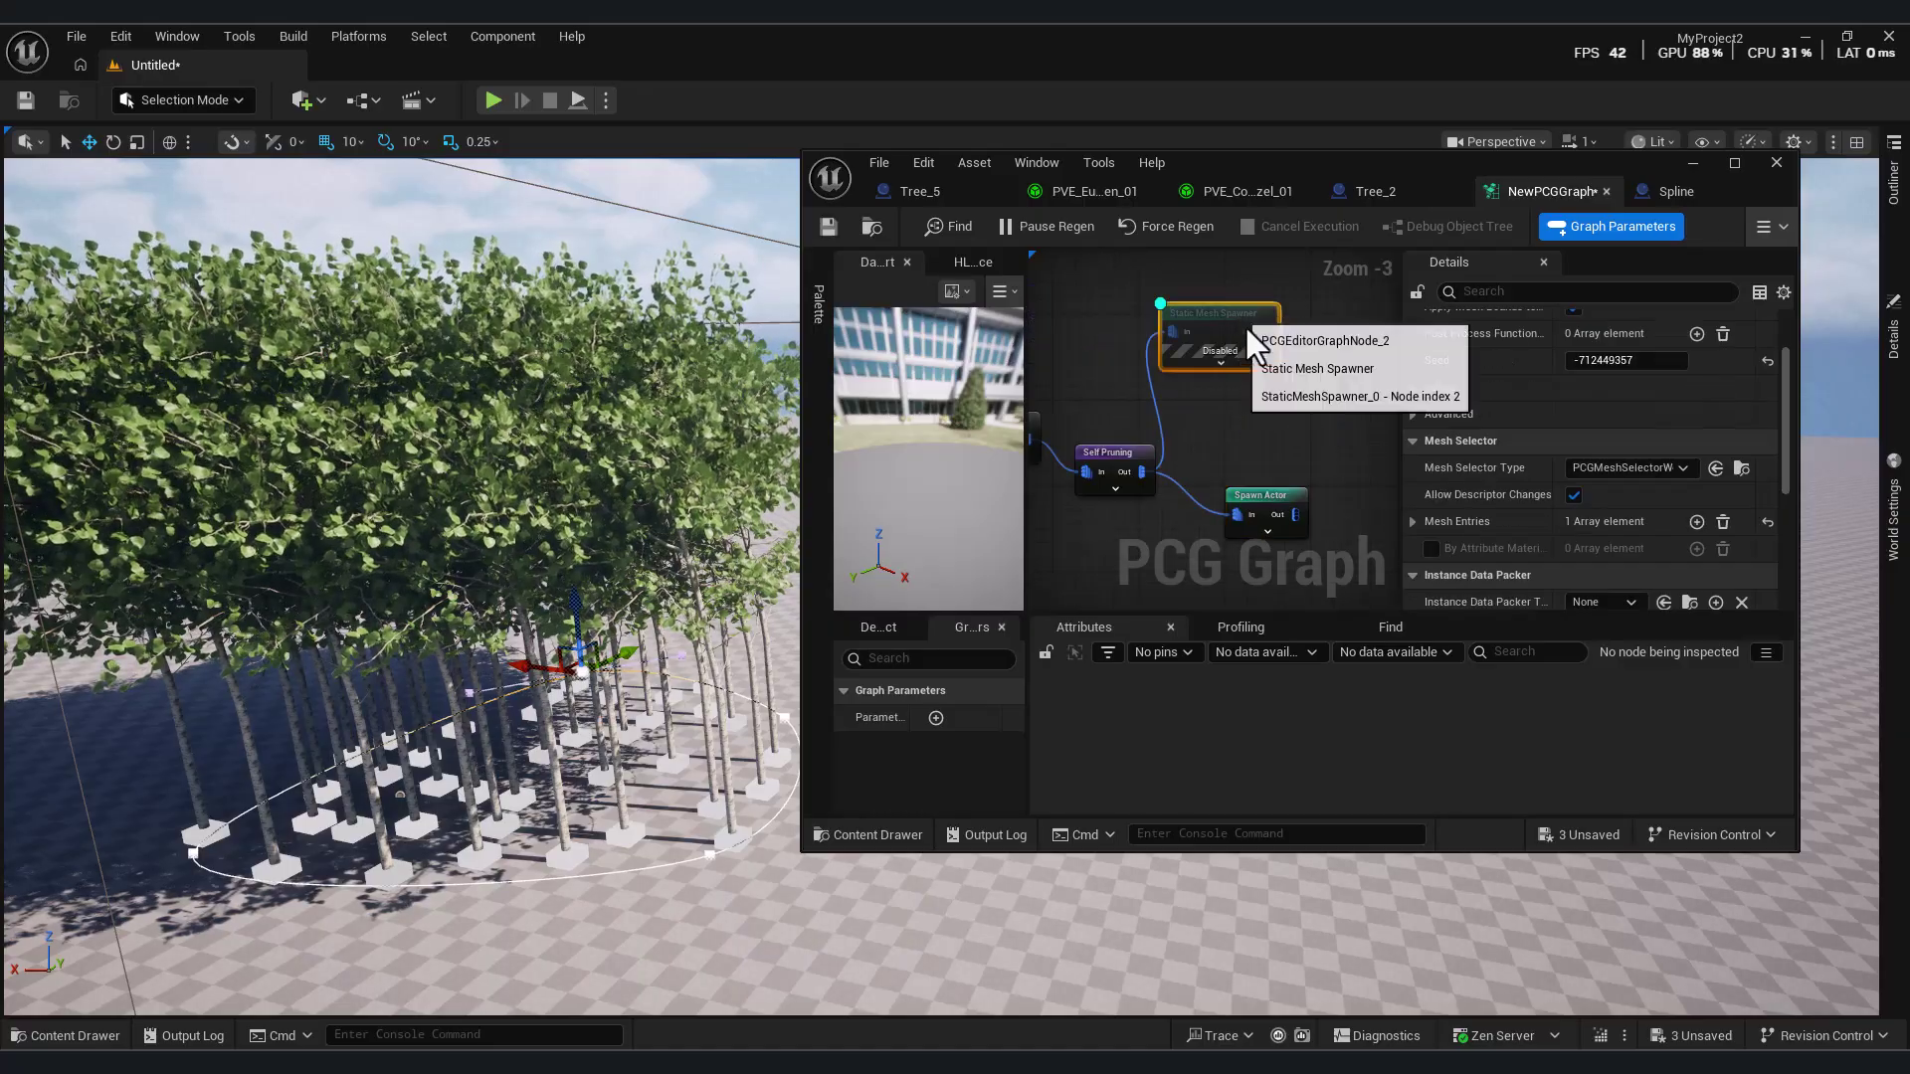
{"action": "key", "text": "Delete"}
{"action": "left_click_drag", "start_coordinate": [1280, 491], "coordinate": [1269, 427]}
- Add a Transform Points node fed by the Self Pruning output
{"action": "right_click_drag", "start_coordinate": [1159, 455], "coordinate": [1236, 428]}
{"action": "left_click_drag", "start_coordinate": [1230, 425], "coordinate": [1285, 510]}
{"action": "type", "text": "transf"}
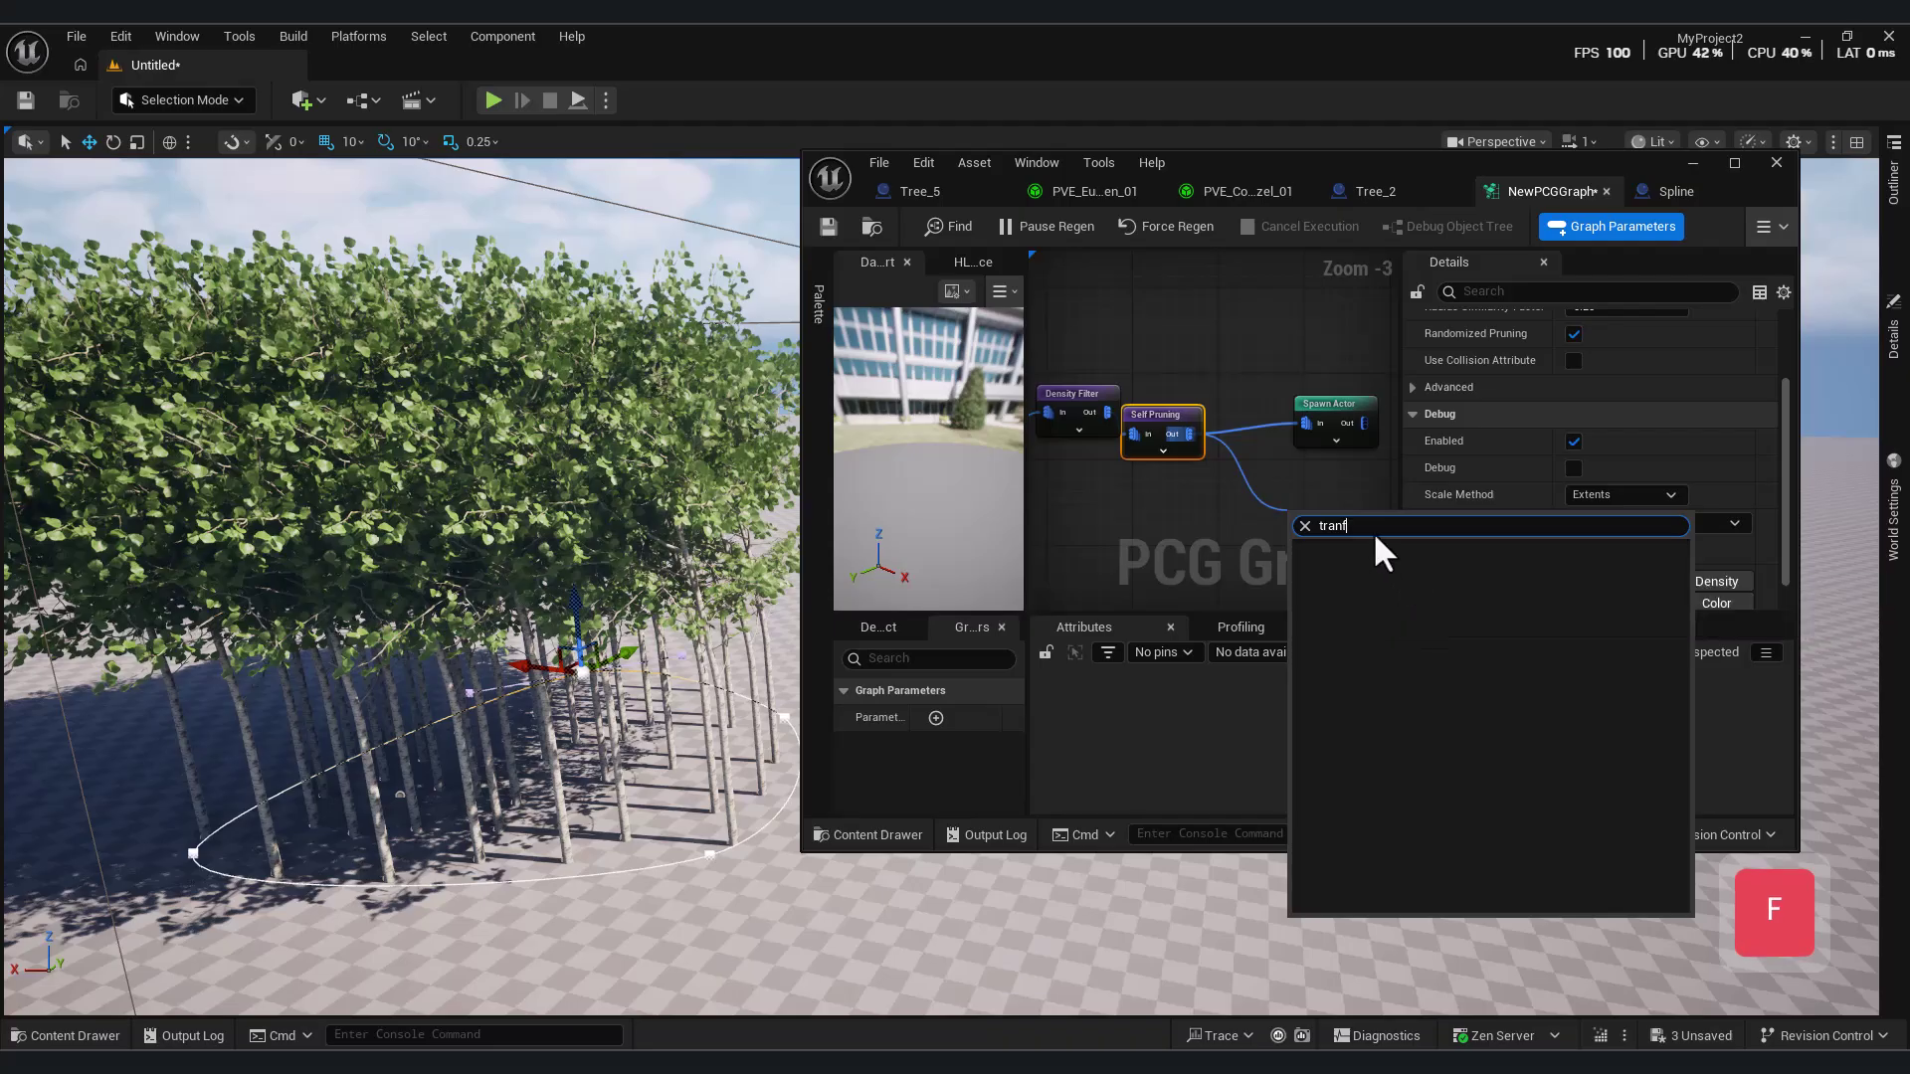
{"action": "key", "text": "BackSpace"}
{"action": "type", "text": "sfo"}
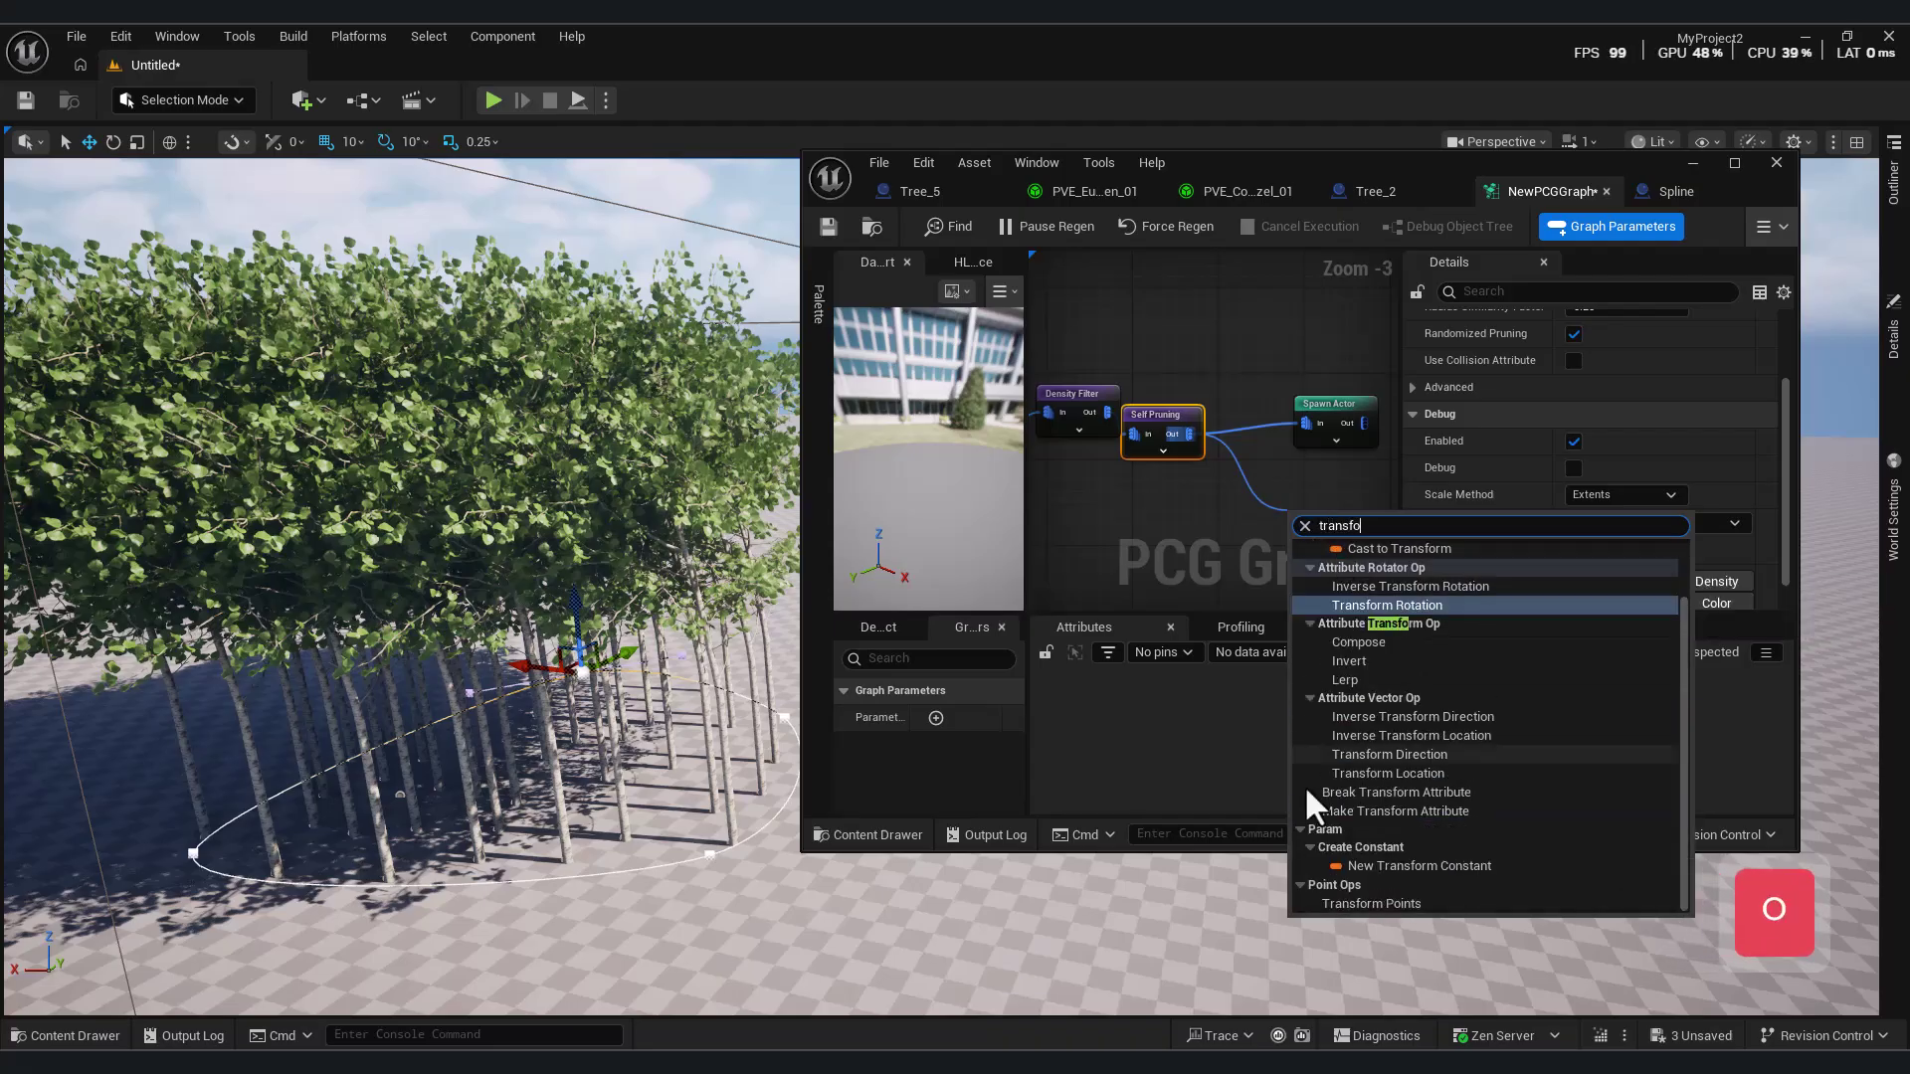
{"action": "left_click", "coordinate": [1376, 903]}
{"action": "right_click_drag", "start_coordinate": [1334, 430], "coordinate": [1239, 388]}
{"action": "left_click_drag", "start_coordinate": [1240, 390], "coordinate": [1336, 390]}
- Set Transform Points to scale 0.8 to 1.2, Z rotation -60° to 140°, and X and Y offsets -10 to 10
{"action": "left_click", "coordinate": [1275, 492]}
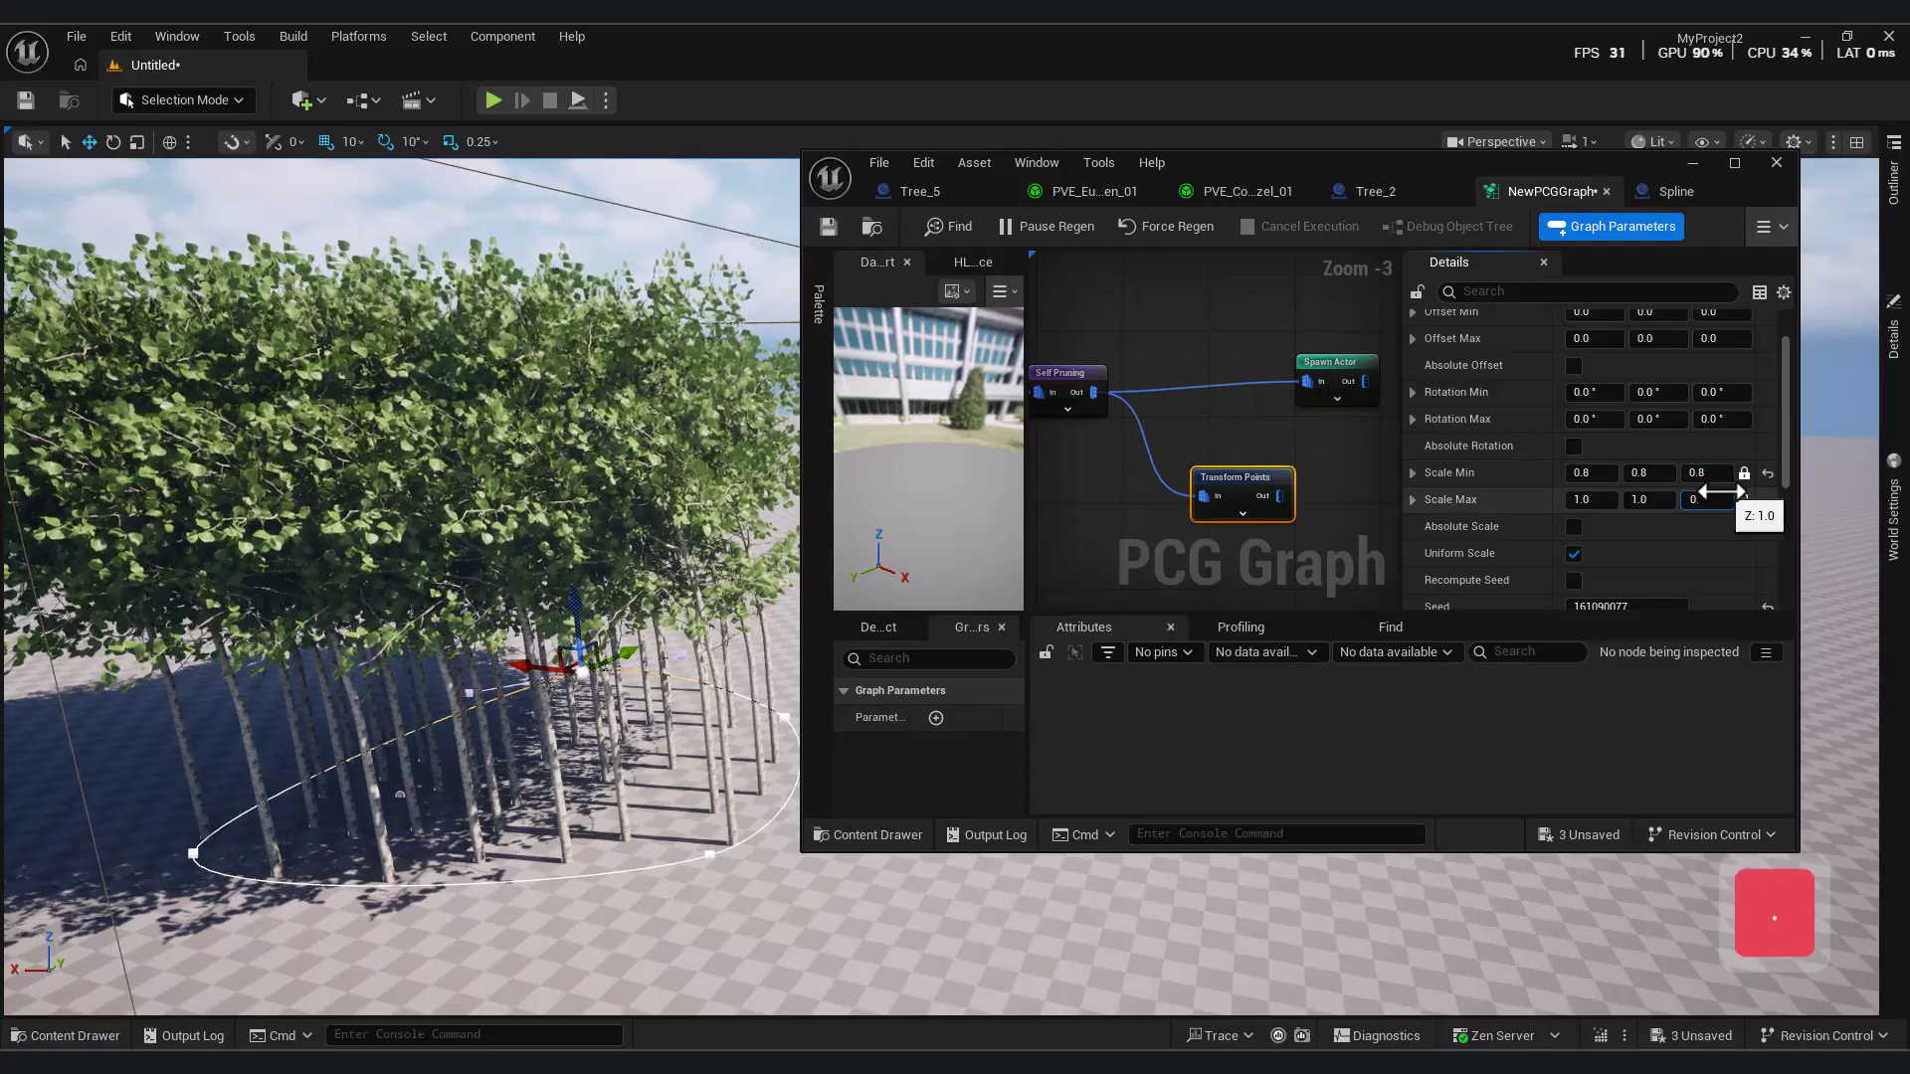
{"action": "left_click_drag", "start_coordinate": [1278, 485], "coordinate": [1253, 487]}
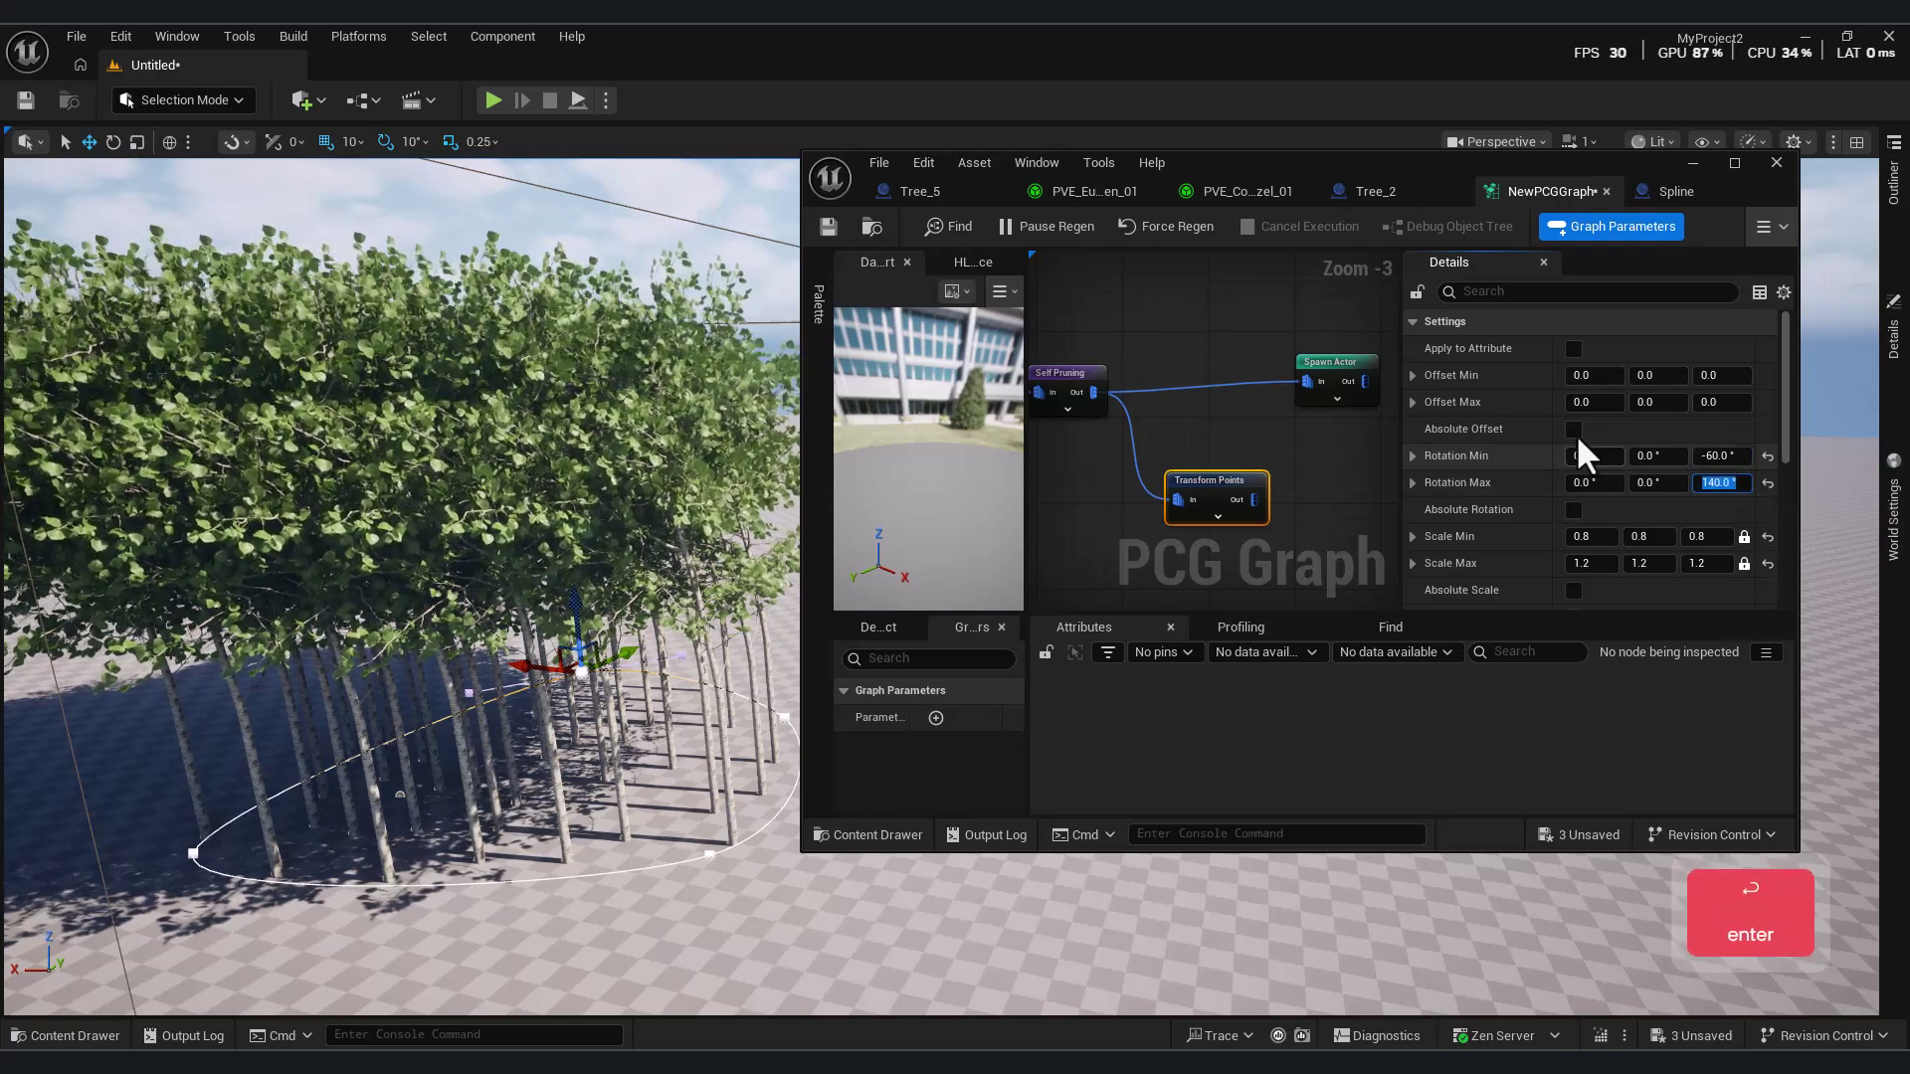
{"action": "left_click", "coordinate": [1665, 409]}
{"action": "type", "text": "10"}
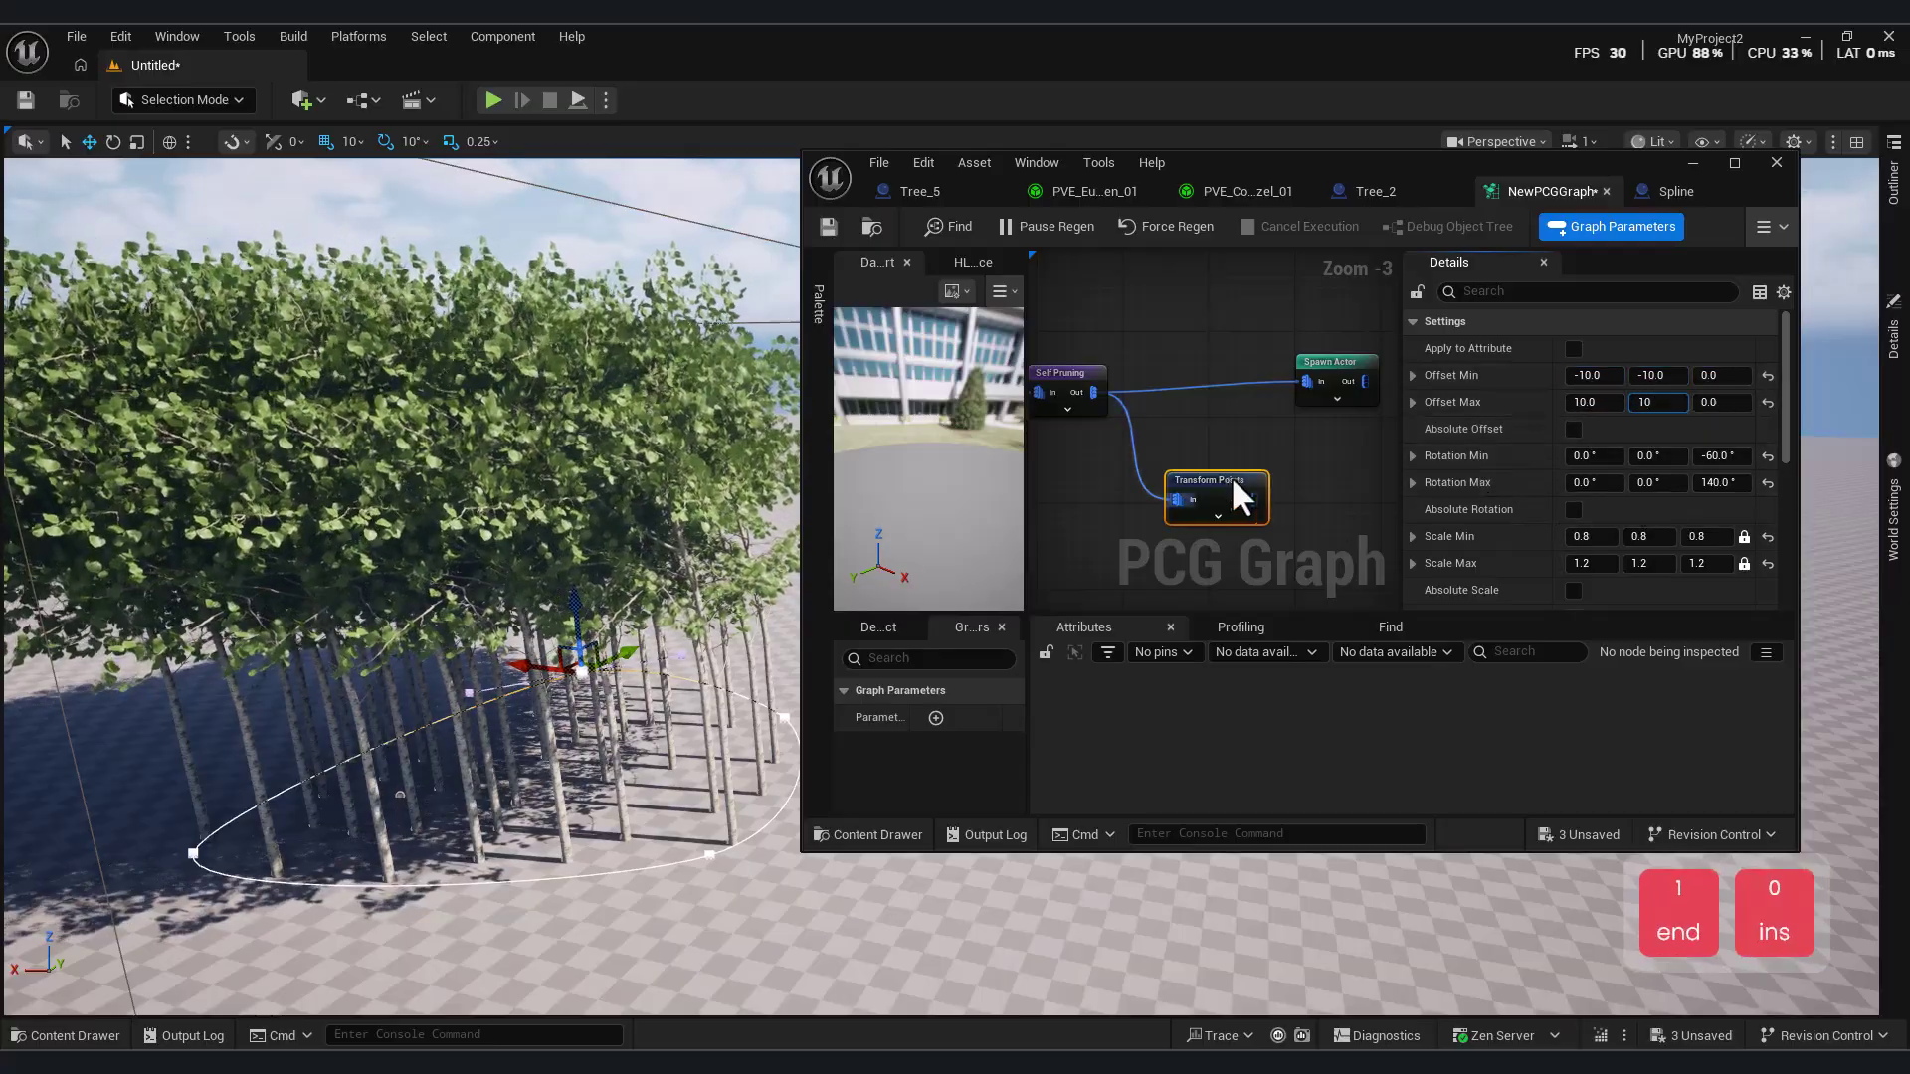
- Route the Self Pruning output through Transform Points into Spawn Actor, and set the Offset Min Z to -90
{"action": "left_click_drag", "start_coordinate": [1210, 488], "coordinate": [1306, 381]}
{"action": "key", "text": "d"}
{"action": "key", "text": "s"}
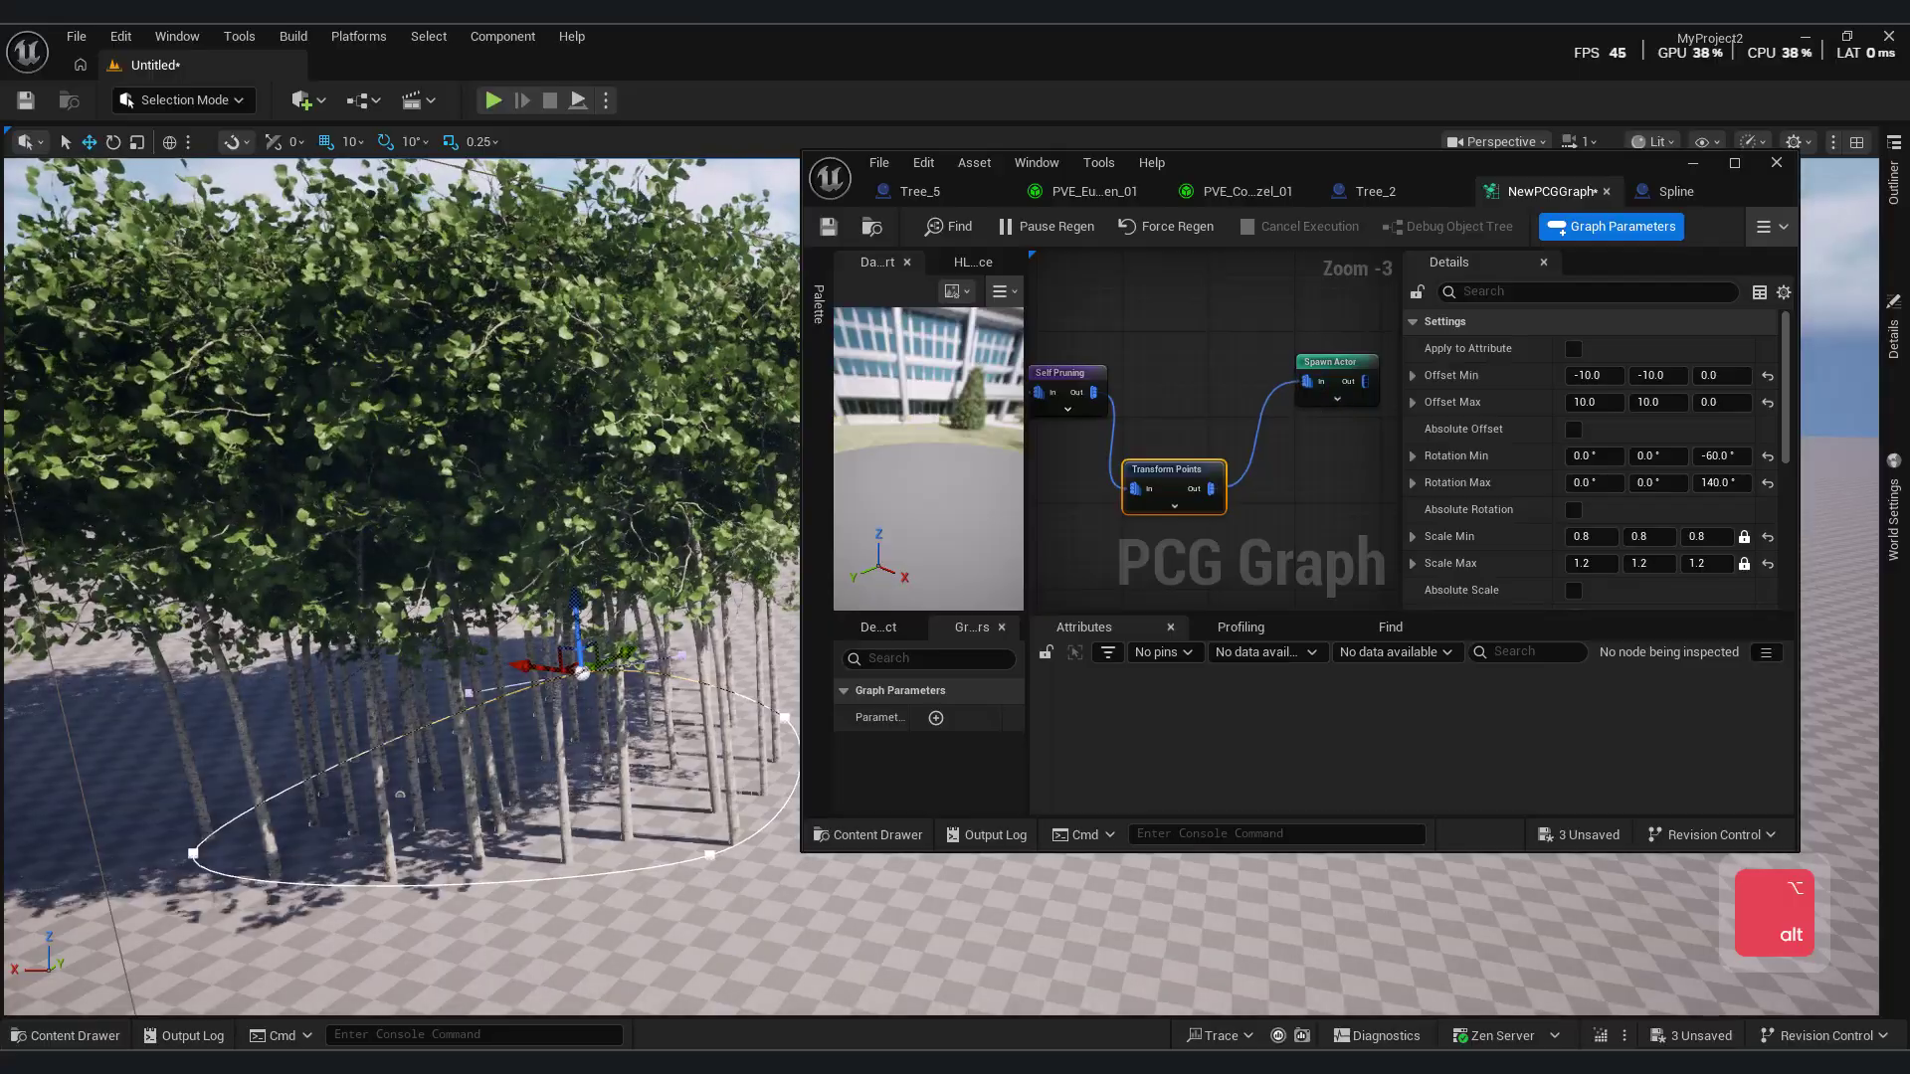
{"action": "key", "text": "w"}
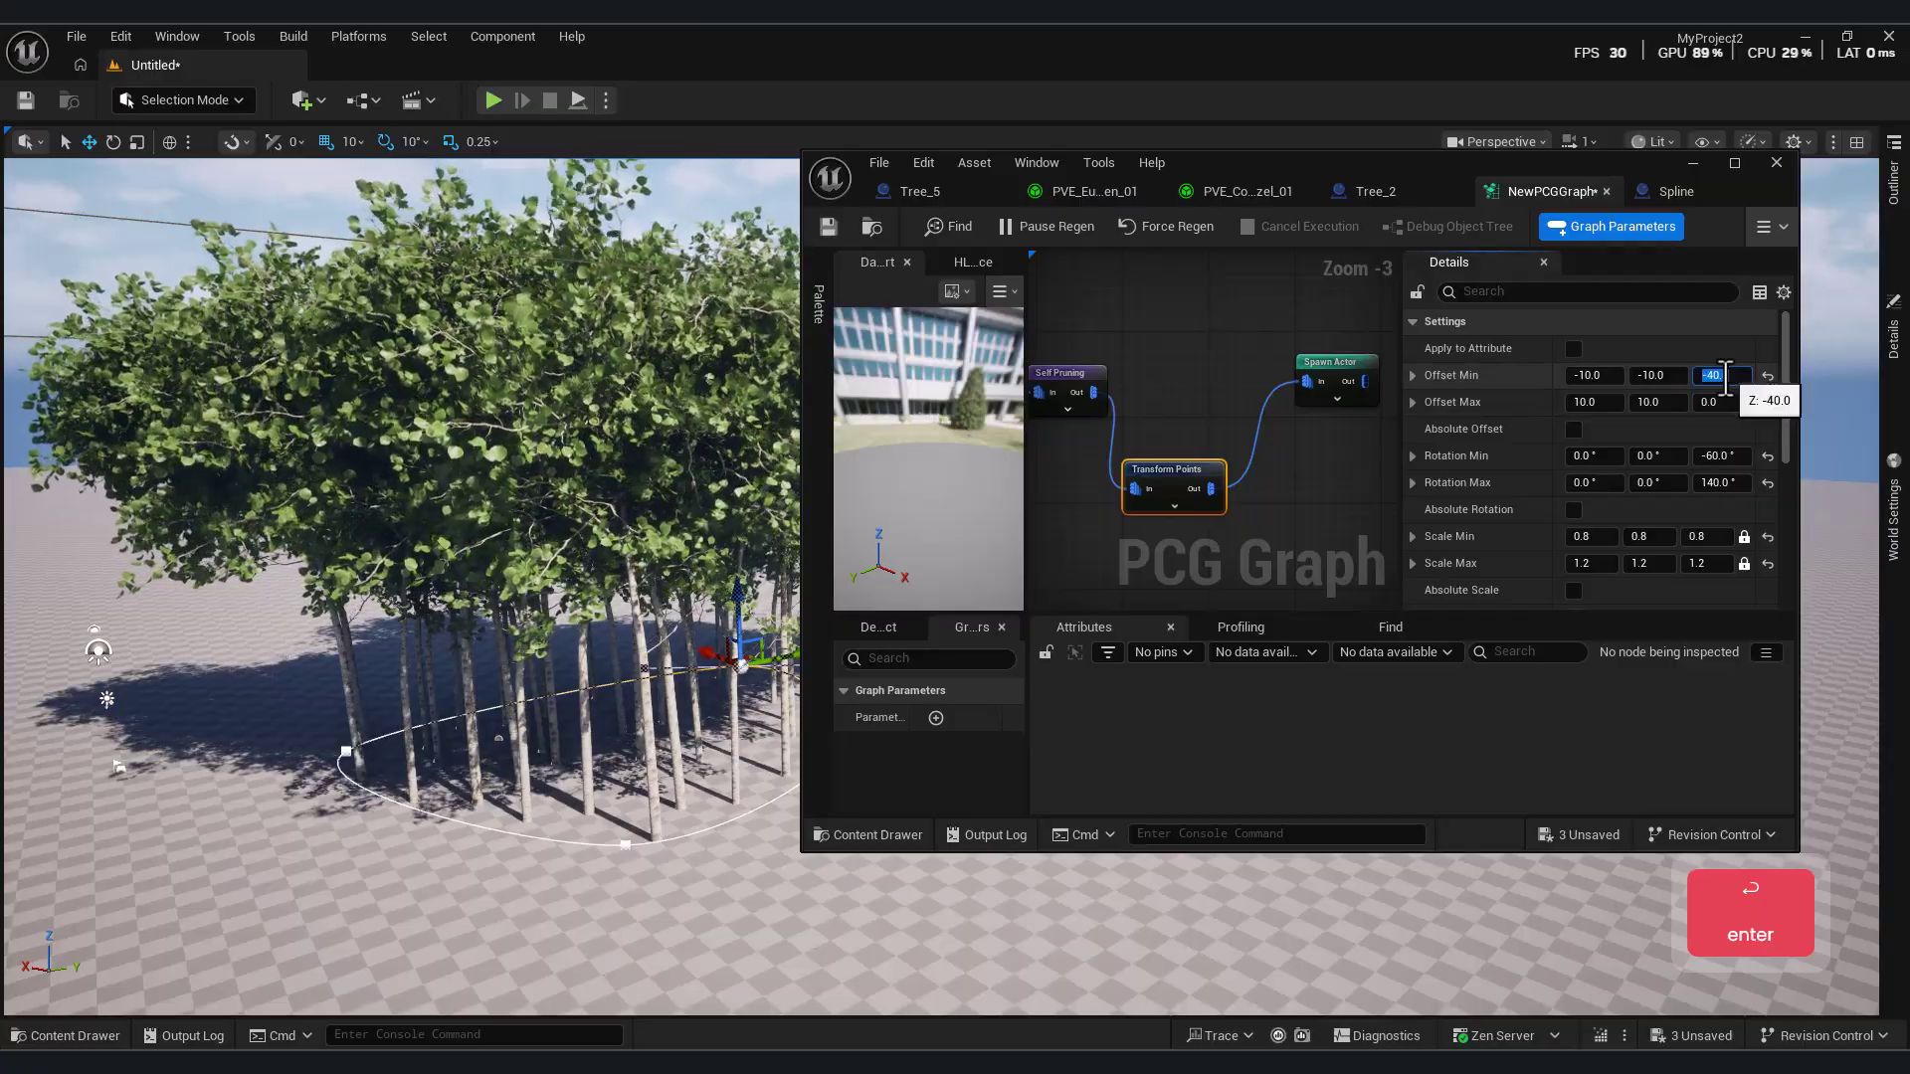
{"action": "key", "text": "a"}
{"action": "right_click_drag", "start_coordinate": [542, 577], "coordinate": [617, 567]}
{"action": "key", "text": "s"}
- Thin out the trees by raising the Density Filter's Lower Bound to 0.9872
{"action": "right_click_drag", "start_coordinate": [1130, 509], "coordinate": [1239, 498]}
{"action": "left_click", "coordinate": [1162, 368]}
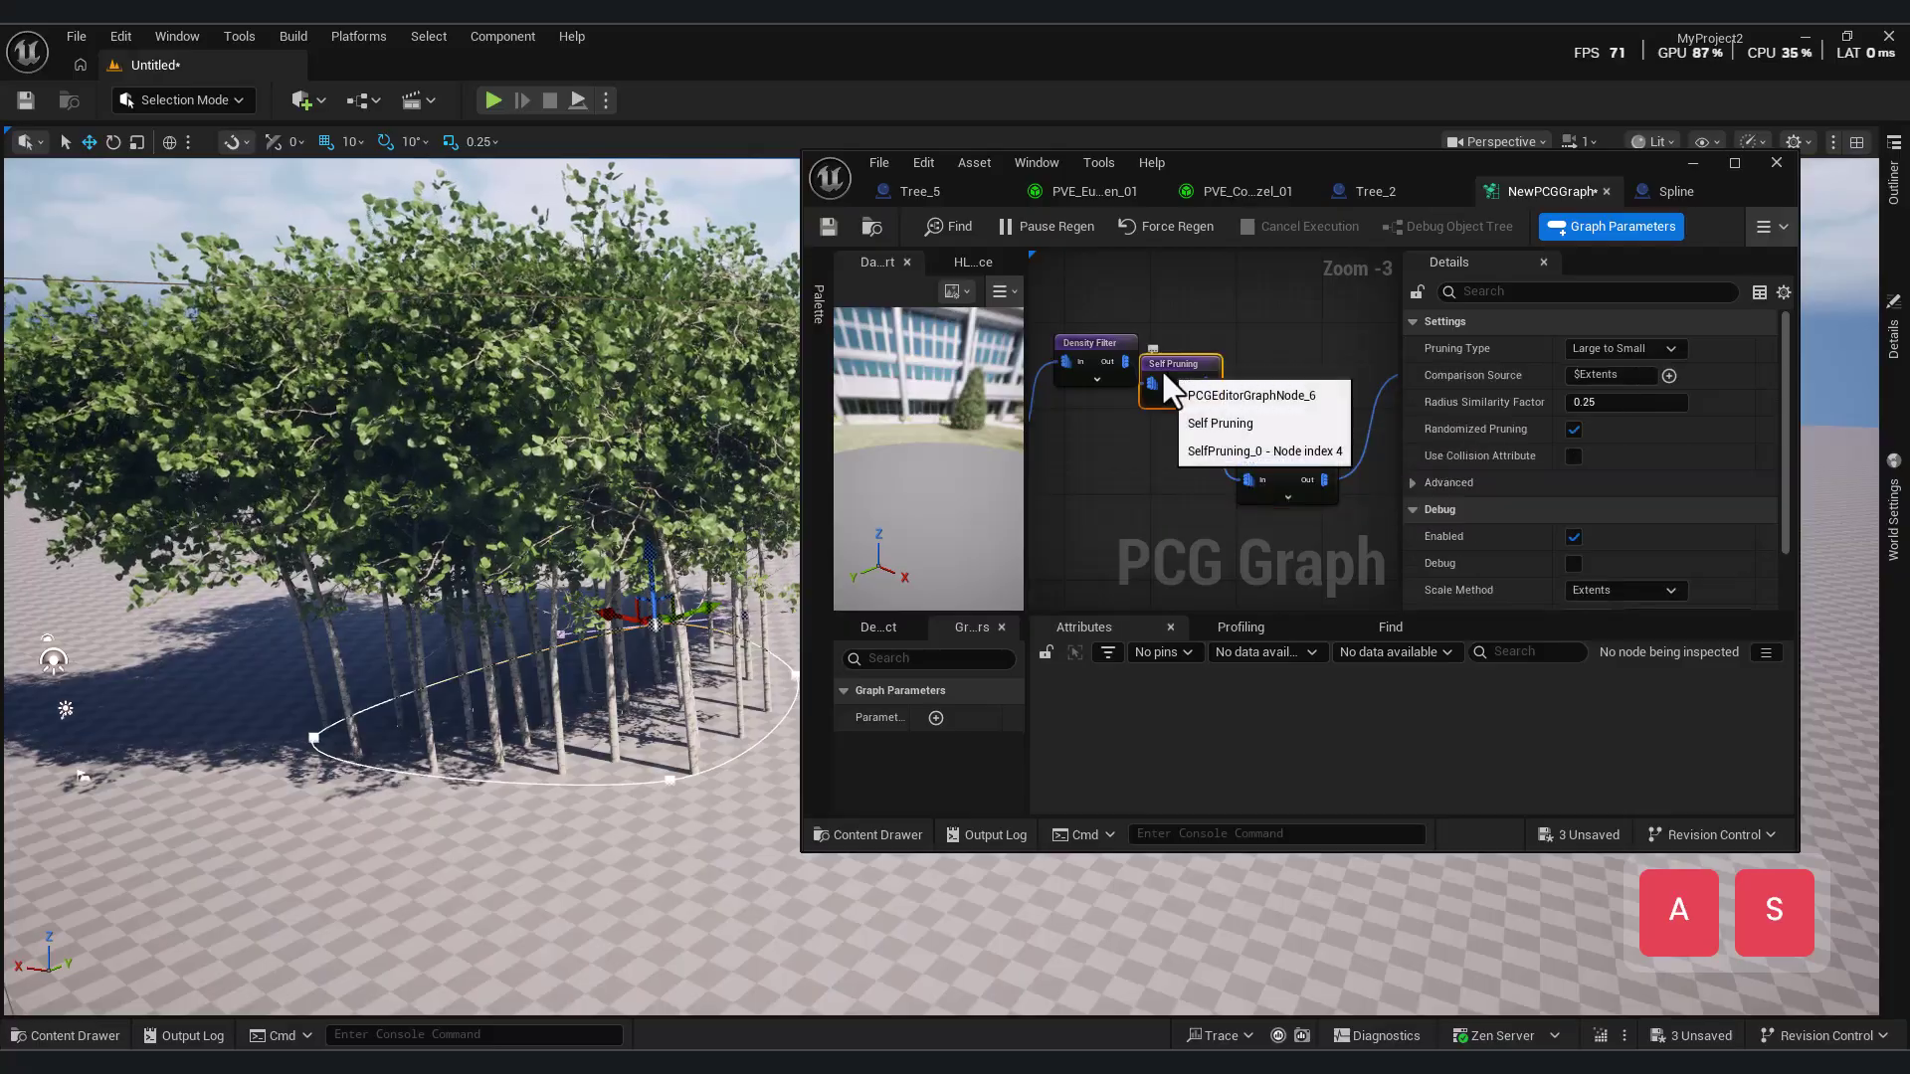
{"action": "left_click", "coordinate": [1102, 354]}
{"action": "right_click_drag", "start_coordinate": [1126, 515], "coordinate": [1252, 528]}
{"action": "left_click_drag", "start_coordinate": [1675, 352], "coordinate": [1671, 352]}
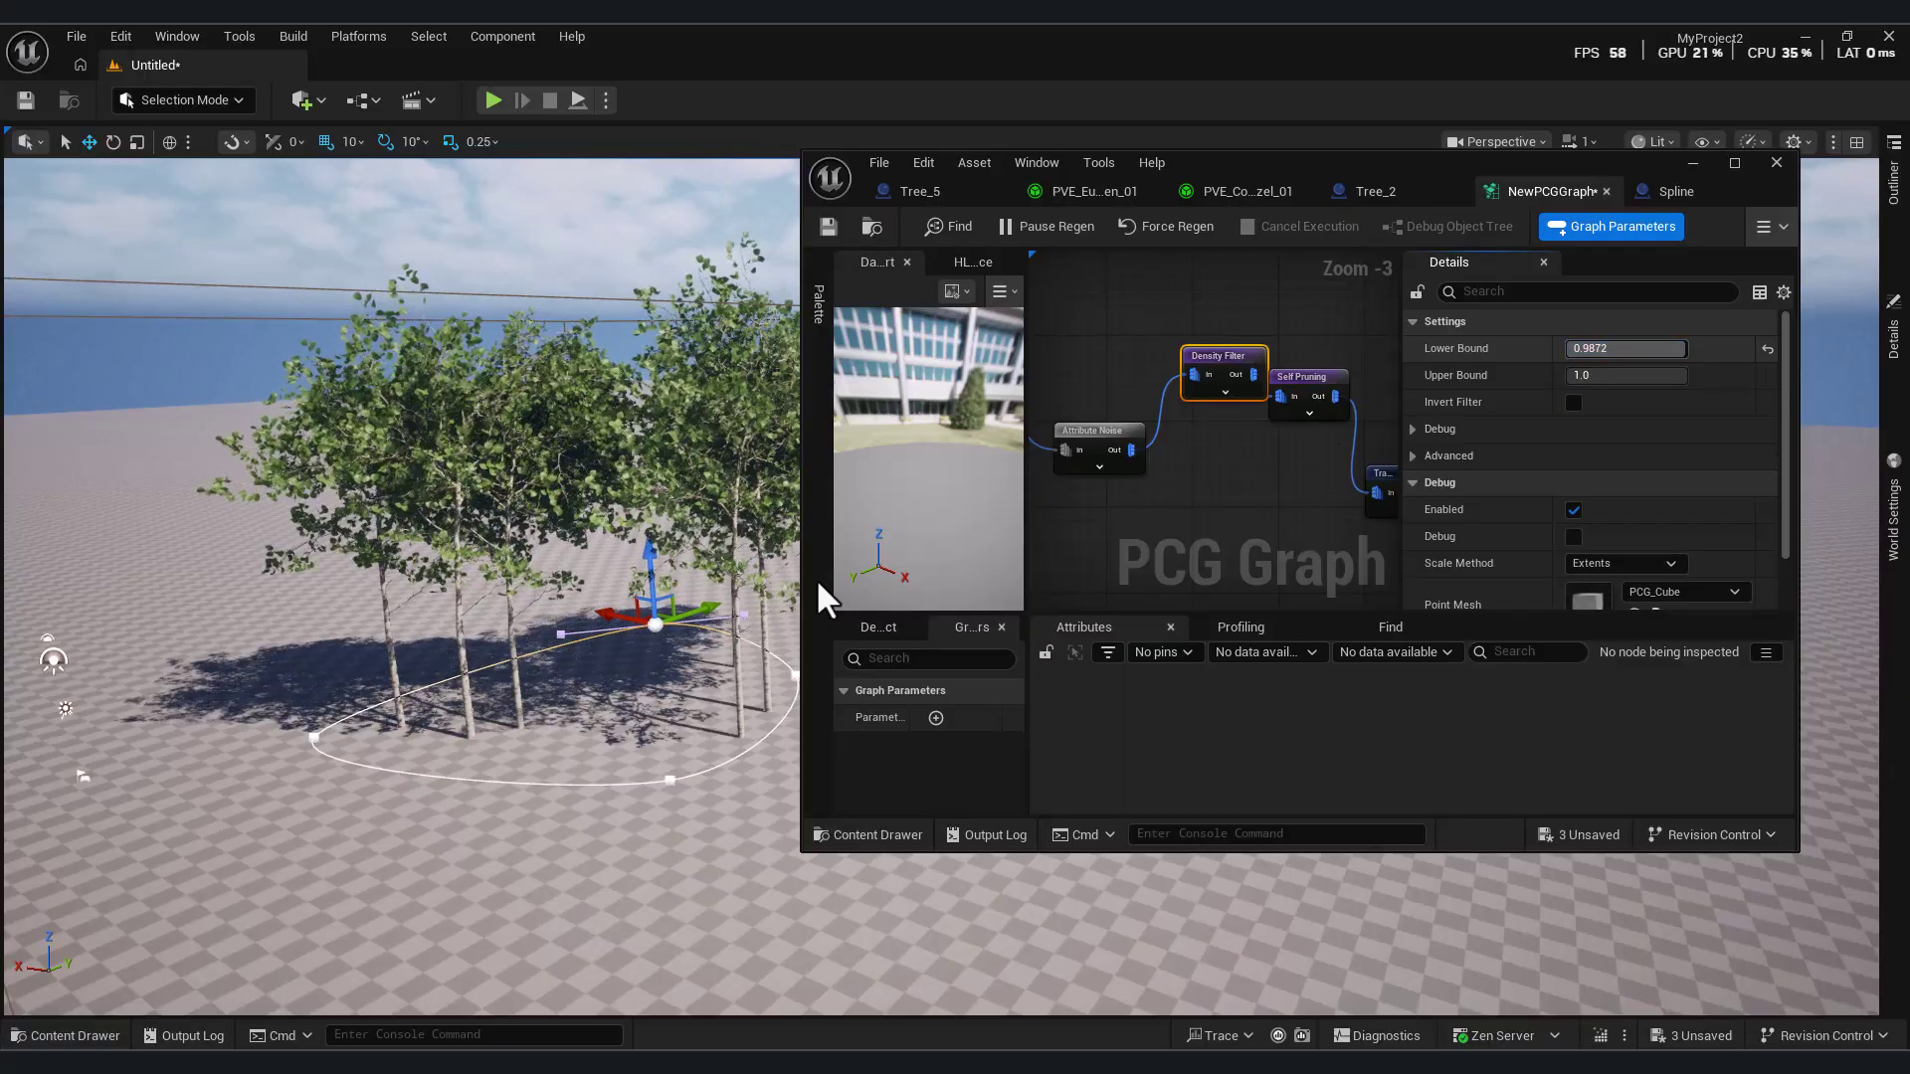
{"action": "key", "text": "a"}
- Set the Transform Points Scale Min to 0.5 and Scale Max to 1.5 on all axes
{"action": "right_click_drag", "start_coordinate": [1337, 462], "coordinate": [1084, 430]}
{"action": "key", "text": "w"}
{"action": "left_click", "coordinate": [1184, 442]}
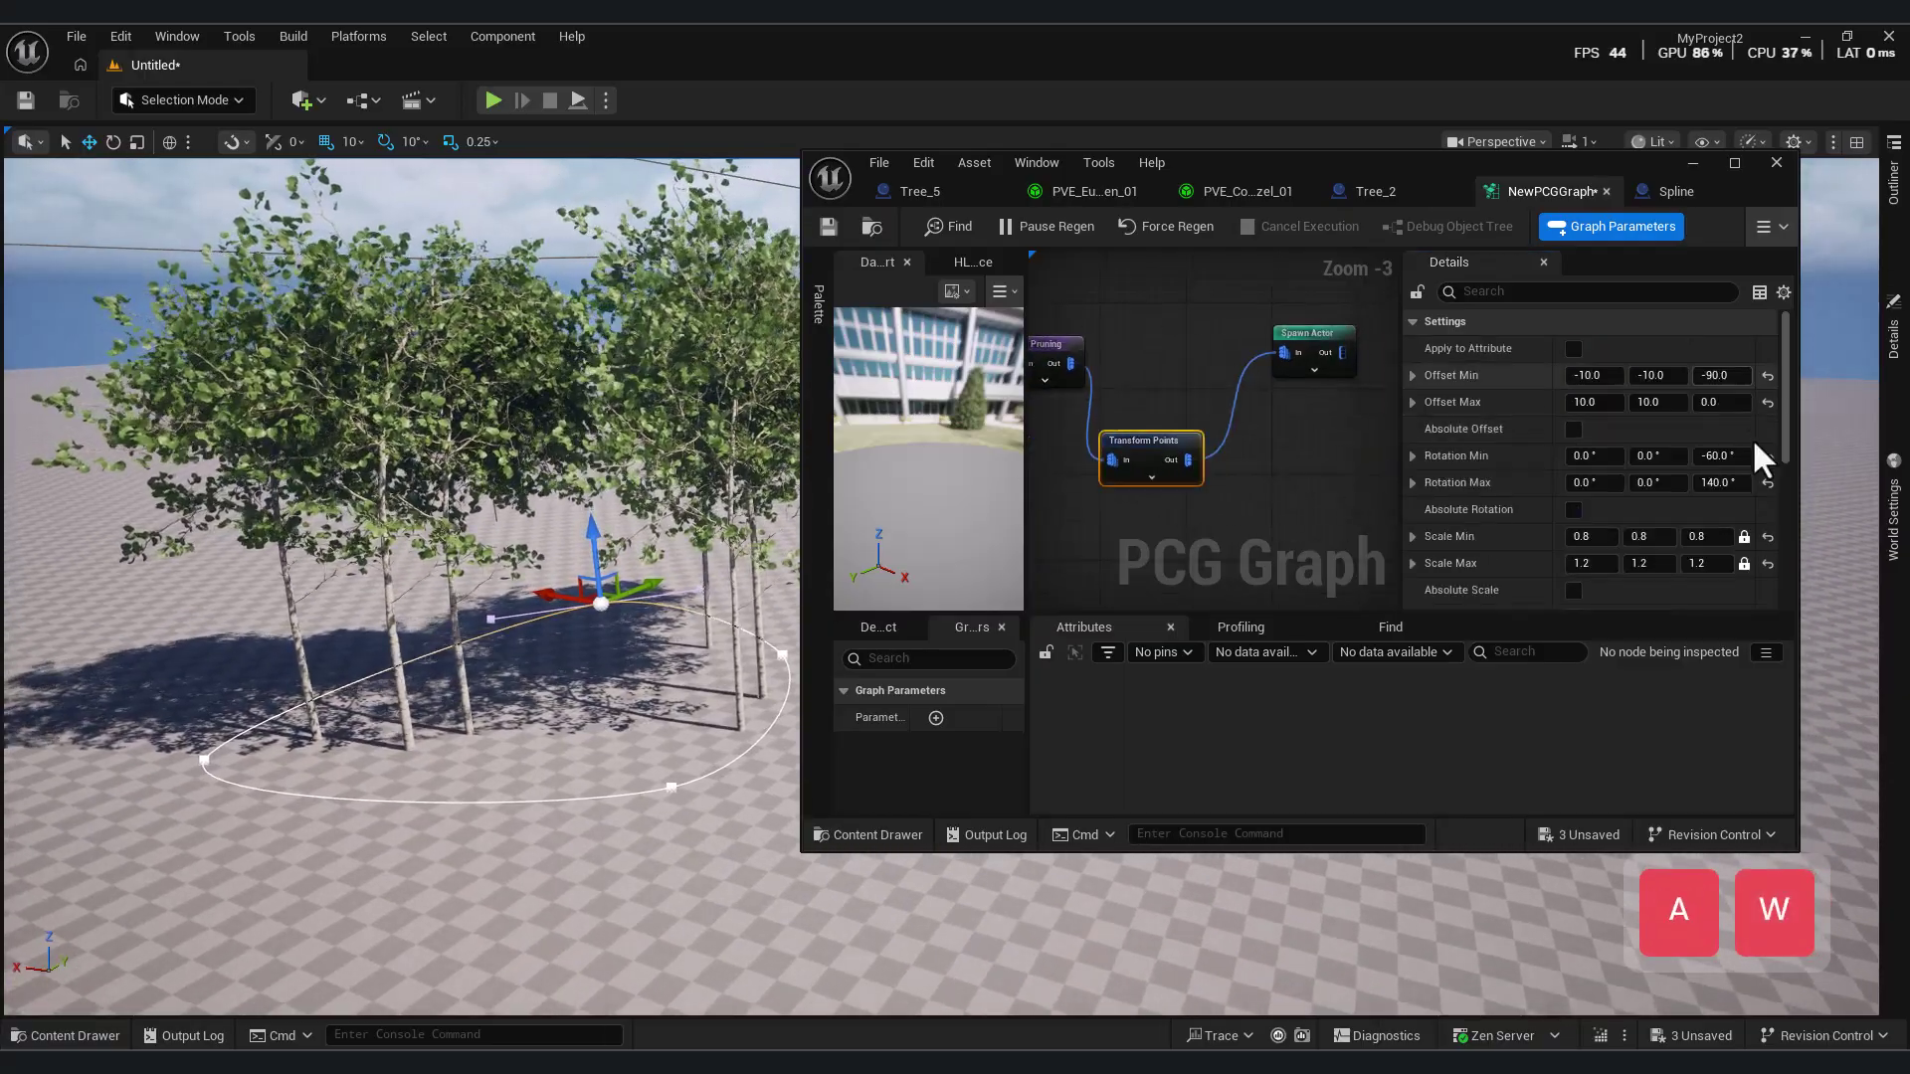
{"action": "left_click", "coordinate": [1707, 537]}
{"action": "type", "text": "0.5"}
{"action": "key", "text": "Return"}
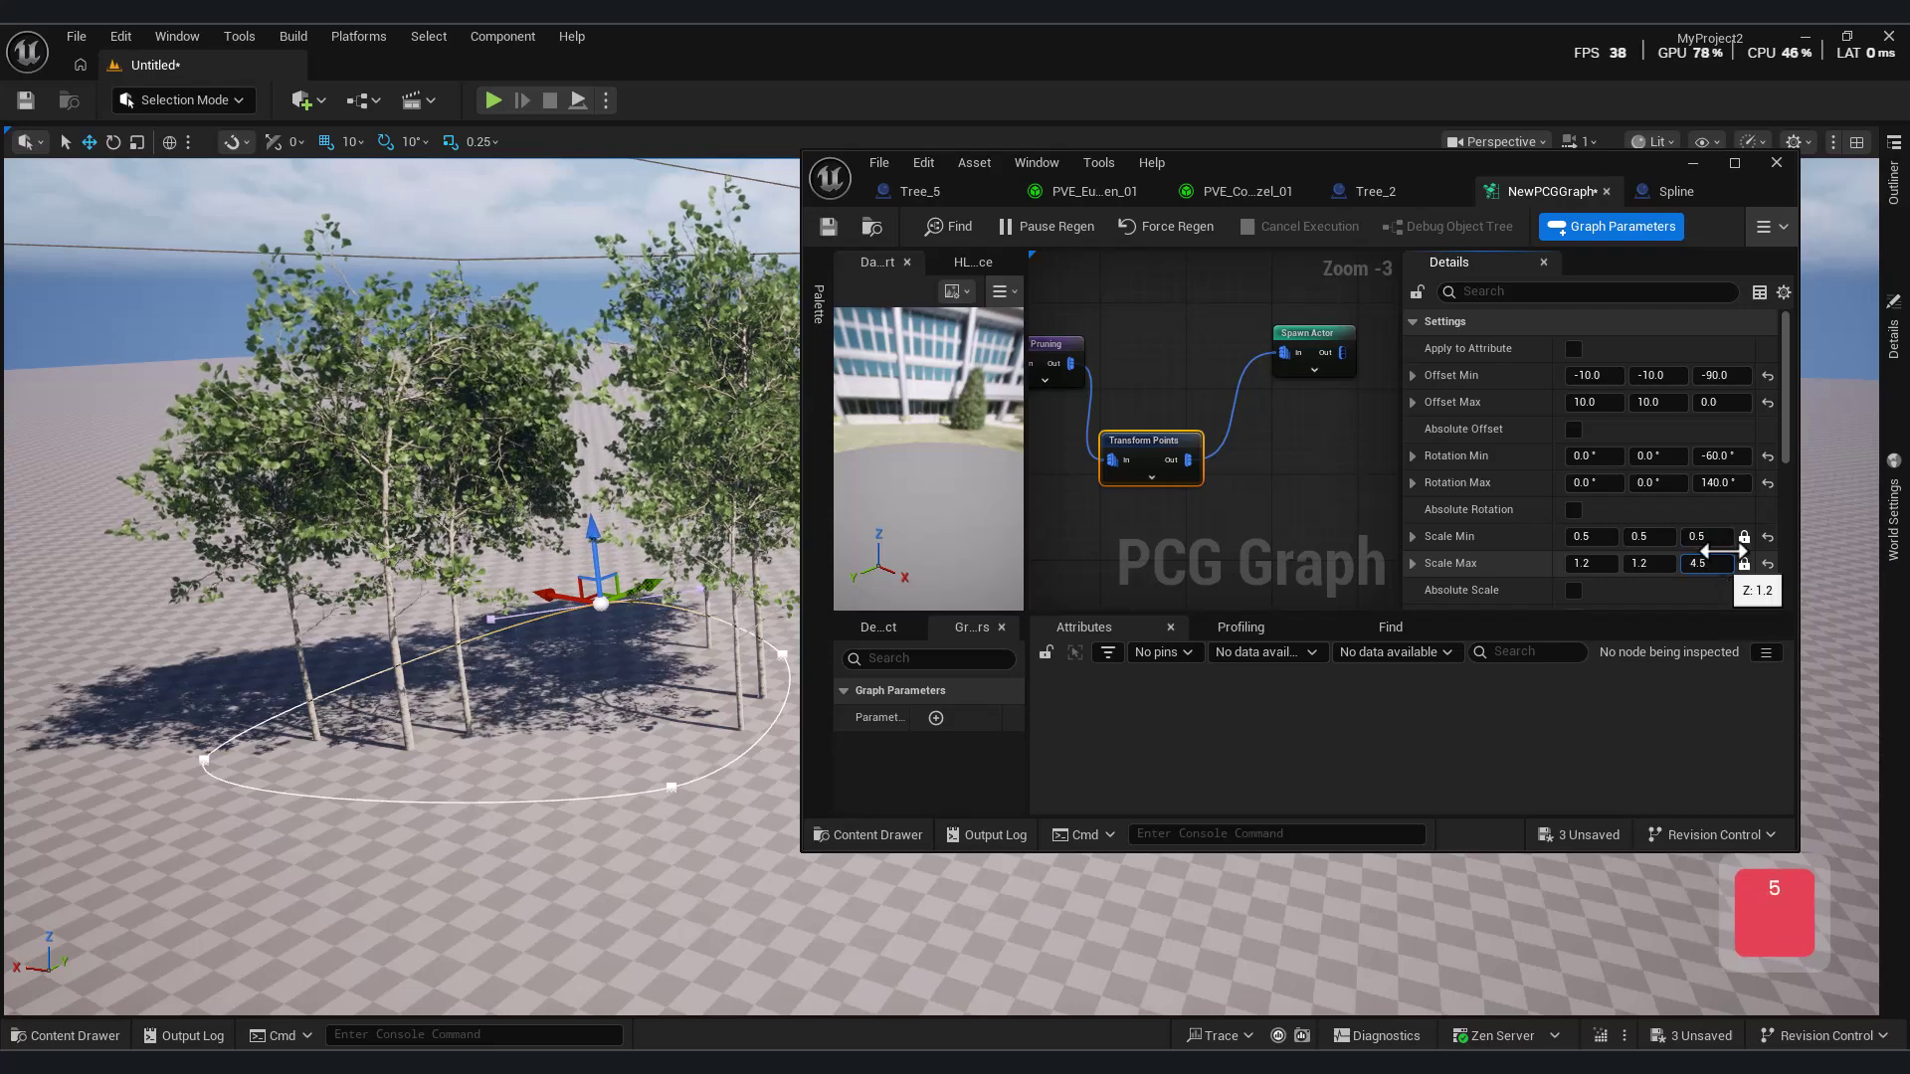
{"action": "left_click", "coordinate": [1724, 557]}
{"action": "type", "text": "1.5"}
{"action": "key", "text": "Return"}
{"action": "key", "text": "s"}
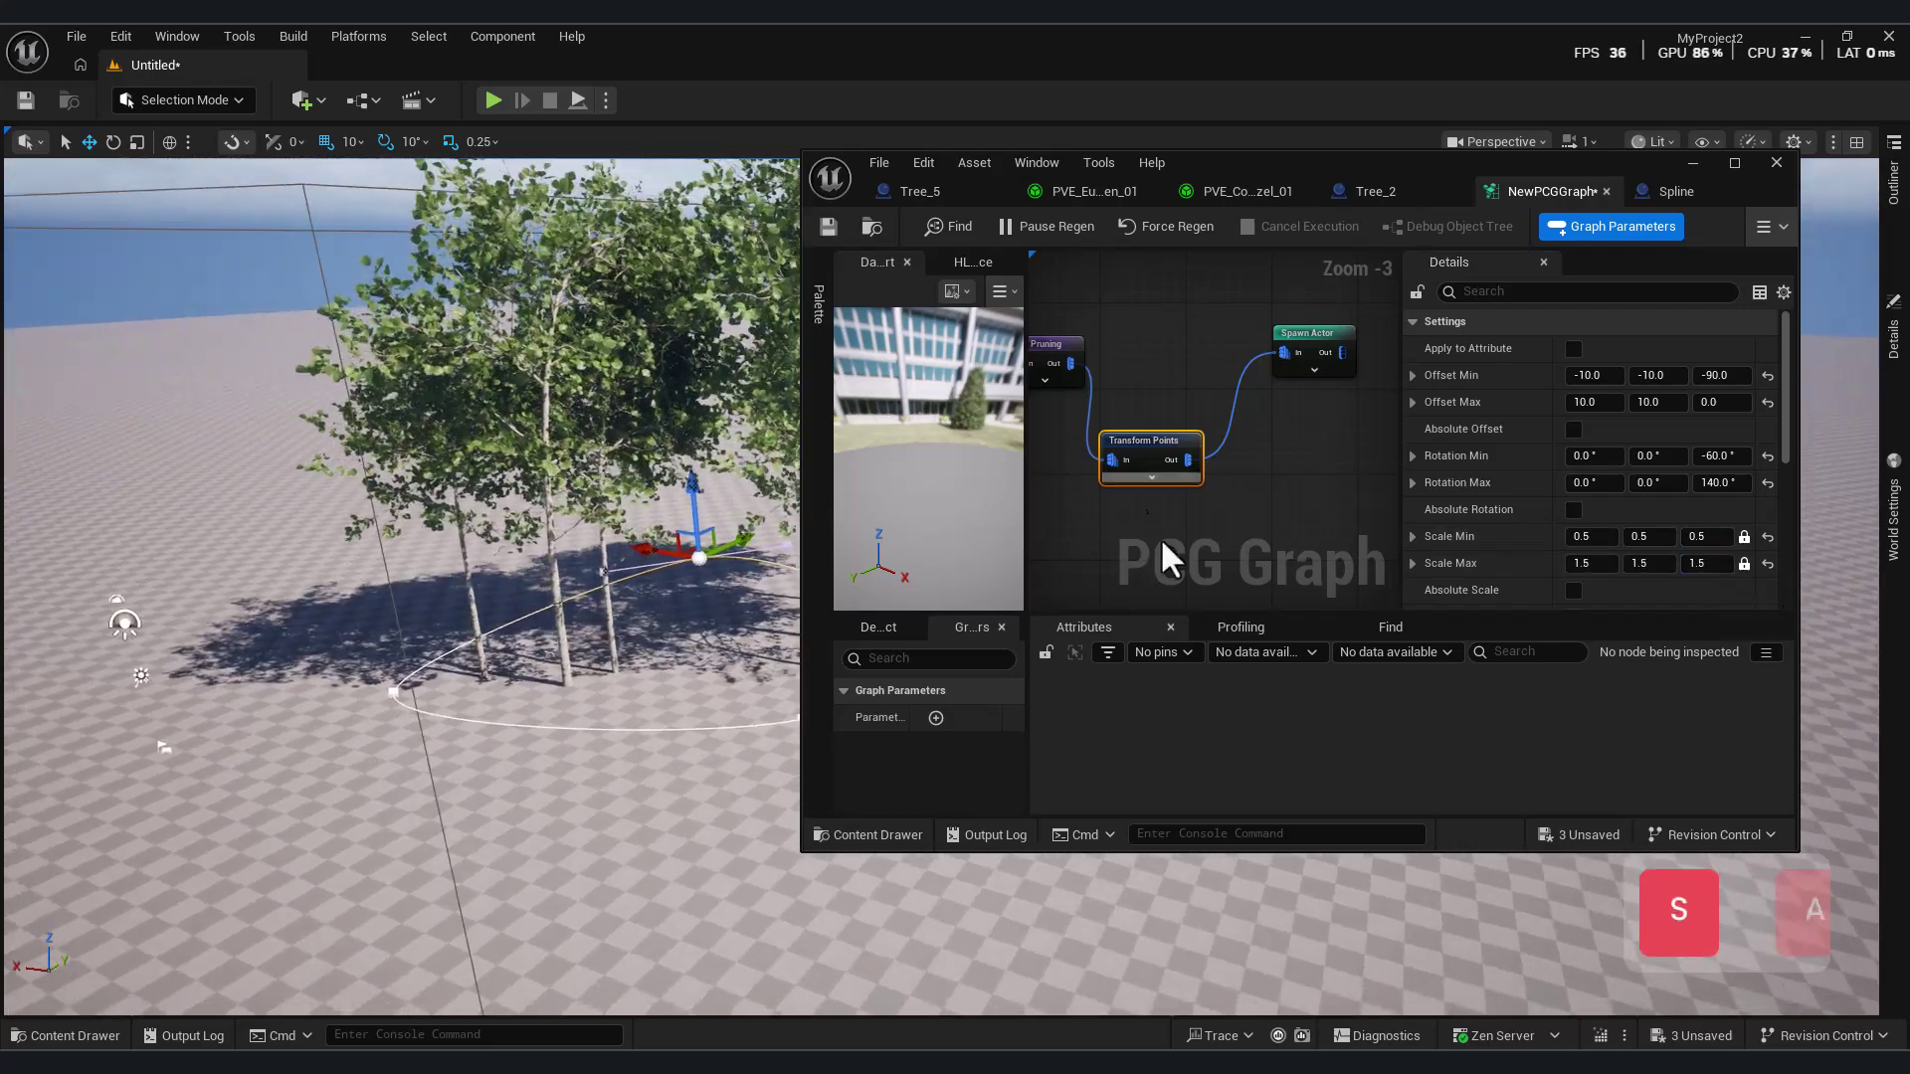
- Move the graph window aside to uncover the spline area and select the Density Filter node
{"action": "right_click_drag", "start_coordinate": [1122, 485], "coordinate": [1228, 458]}
{"action": "key", "text": "a"}
{"action": "left_click_drag", "start_coordinate": [1221, 170], "coordinate": [1369, 208]}
{"action": "right_click_drag", "start_coordinate": [1369, 531], "coordinate": [1343, 503]}
{"action": "scroll", "coordinate": [1358, 450], "scroll_direction": "down", "scroll_amount": 3}
{"action": "scroll", "coordinate": [1318, 394], "scroll_direction": "up", "scroll_amount": 3}
{"action": "left_click_drag", "start_coordinate": [1484, 523], "coordinate": [1504, 500]}
{"action": "left_click", "coordinate": [1281, 402]}
{"action": "right_click_drag", "start_coordinate": [1300, 451], "coordinate": [1320, 388]}
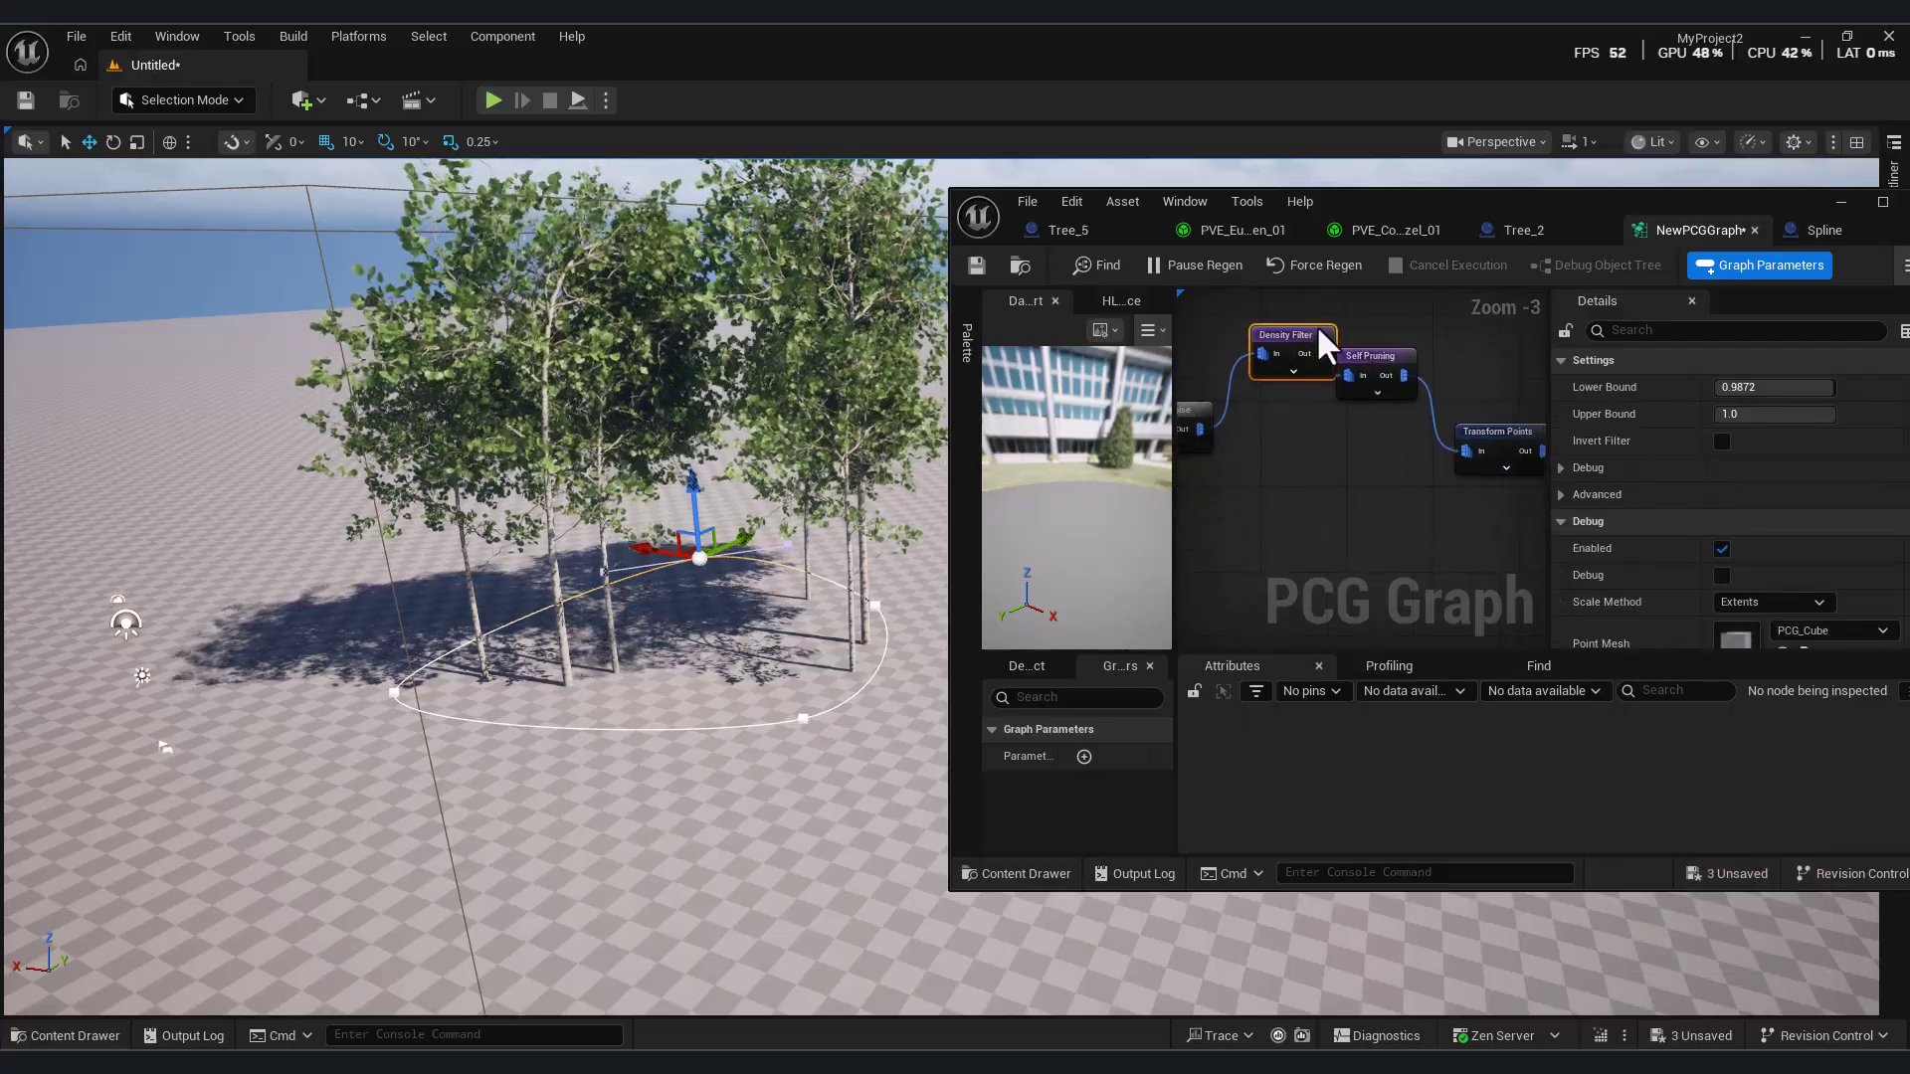
{"action": "left_click_drag", "start_coordinate": [1289, 354], "coordinate": [1287, 503]}
{"action": "type", "text": "inve"}
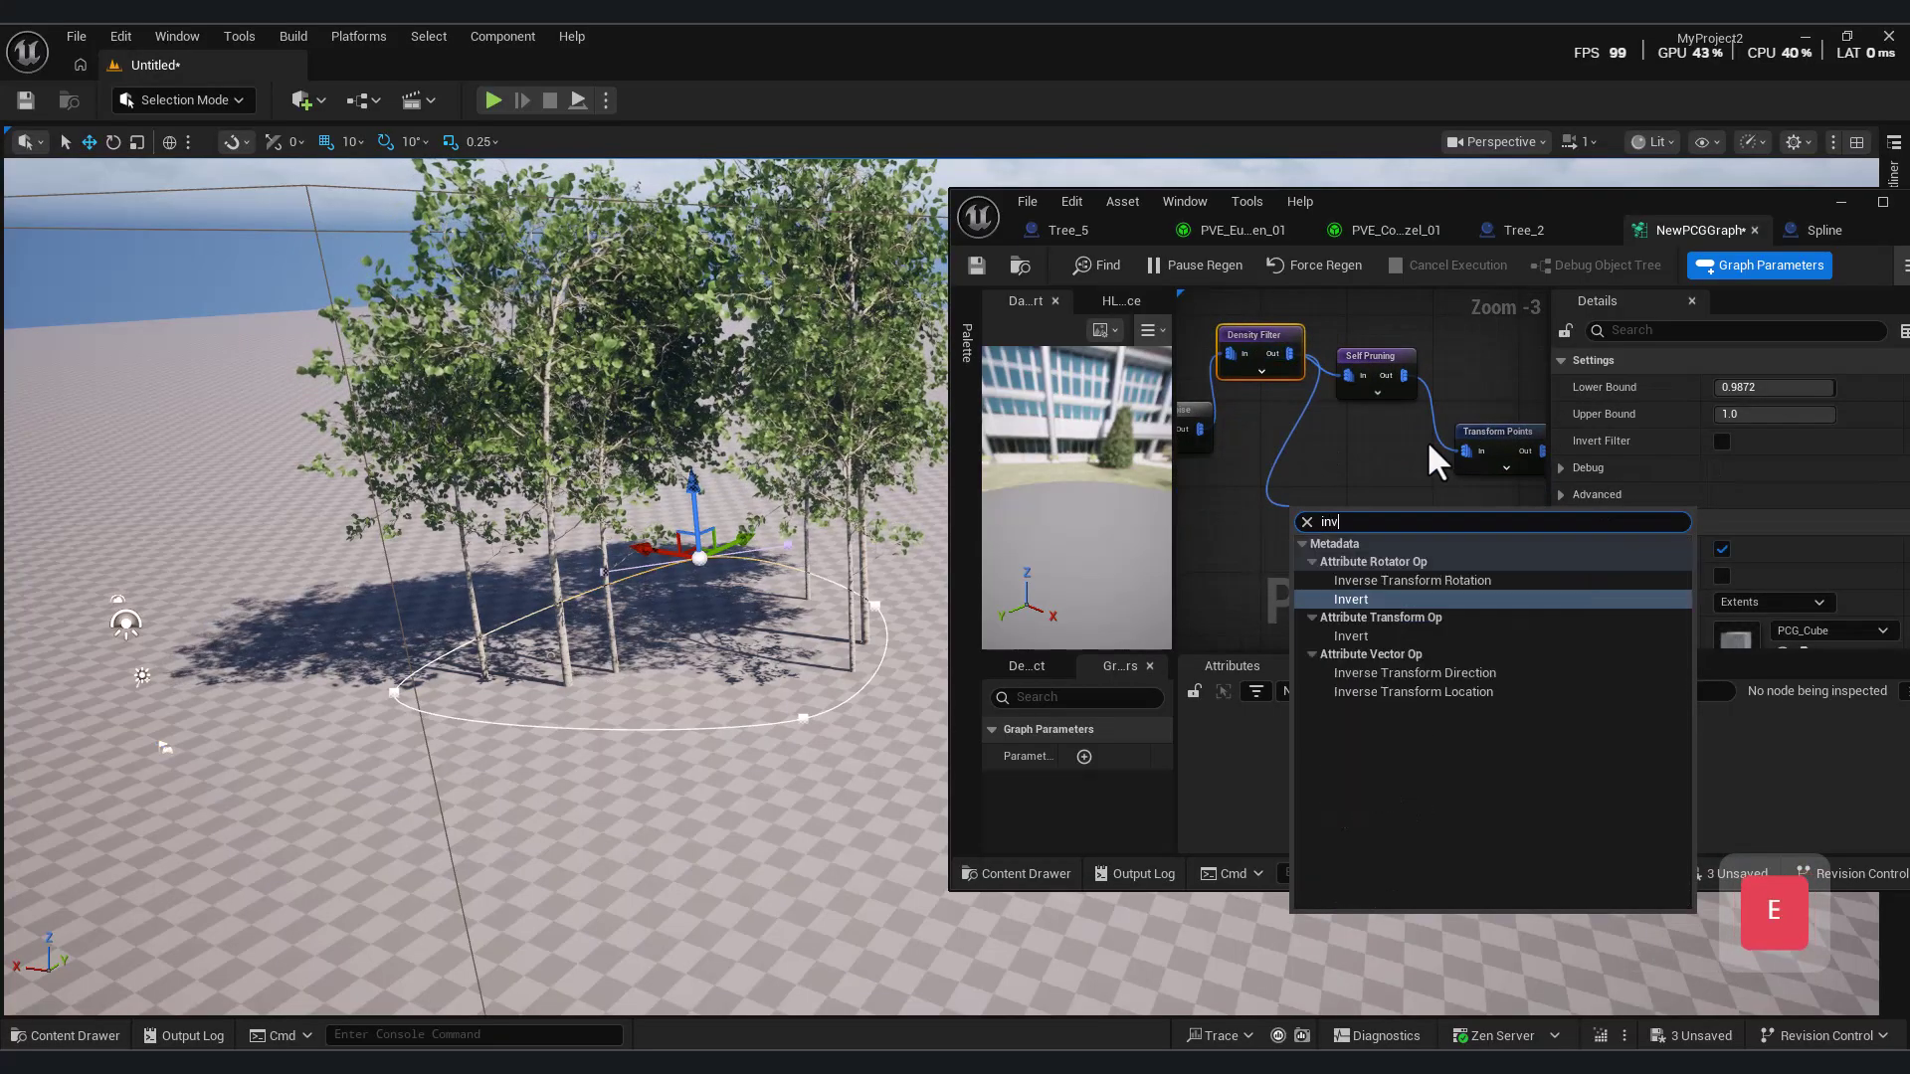
{"action": "left_click", "coordinate": [1409, 599]}
{"action": "left_click_drag", "start_coordinate": [1345, 514], "coordinate": [1371, 511]}
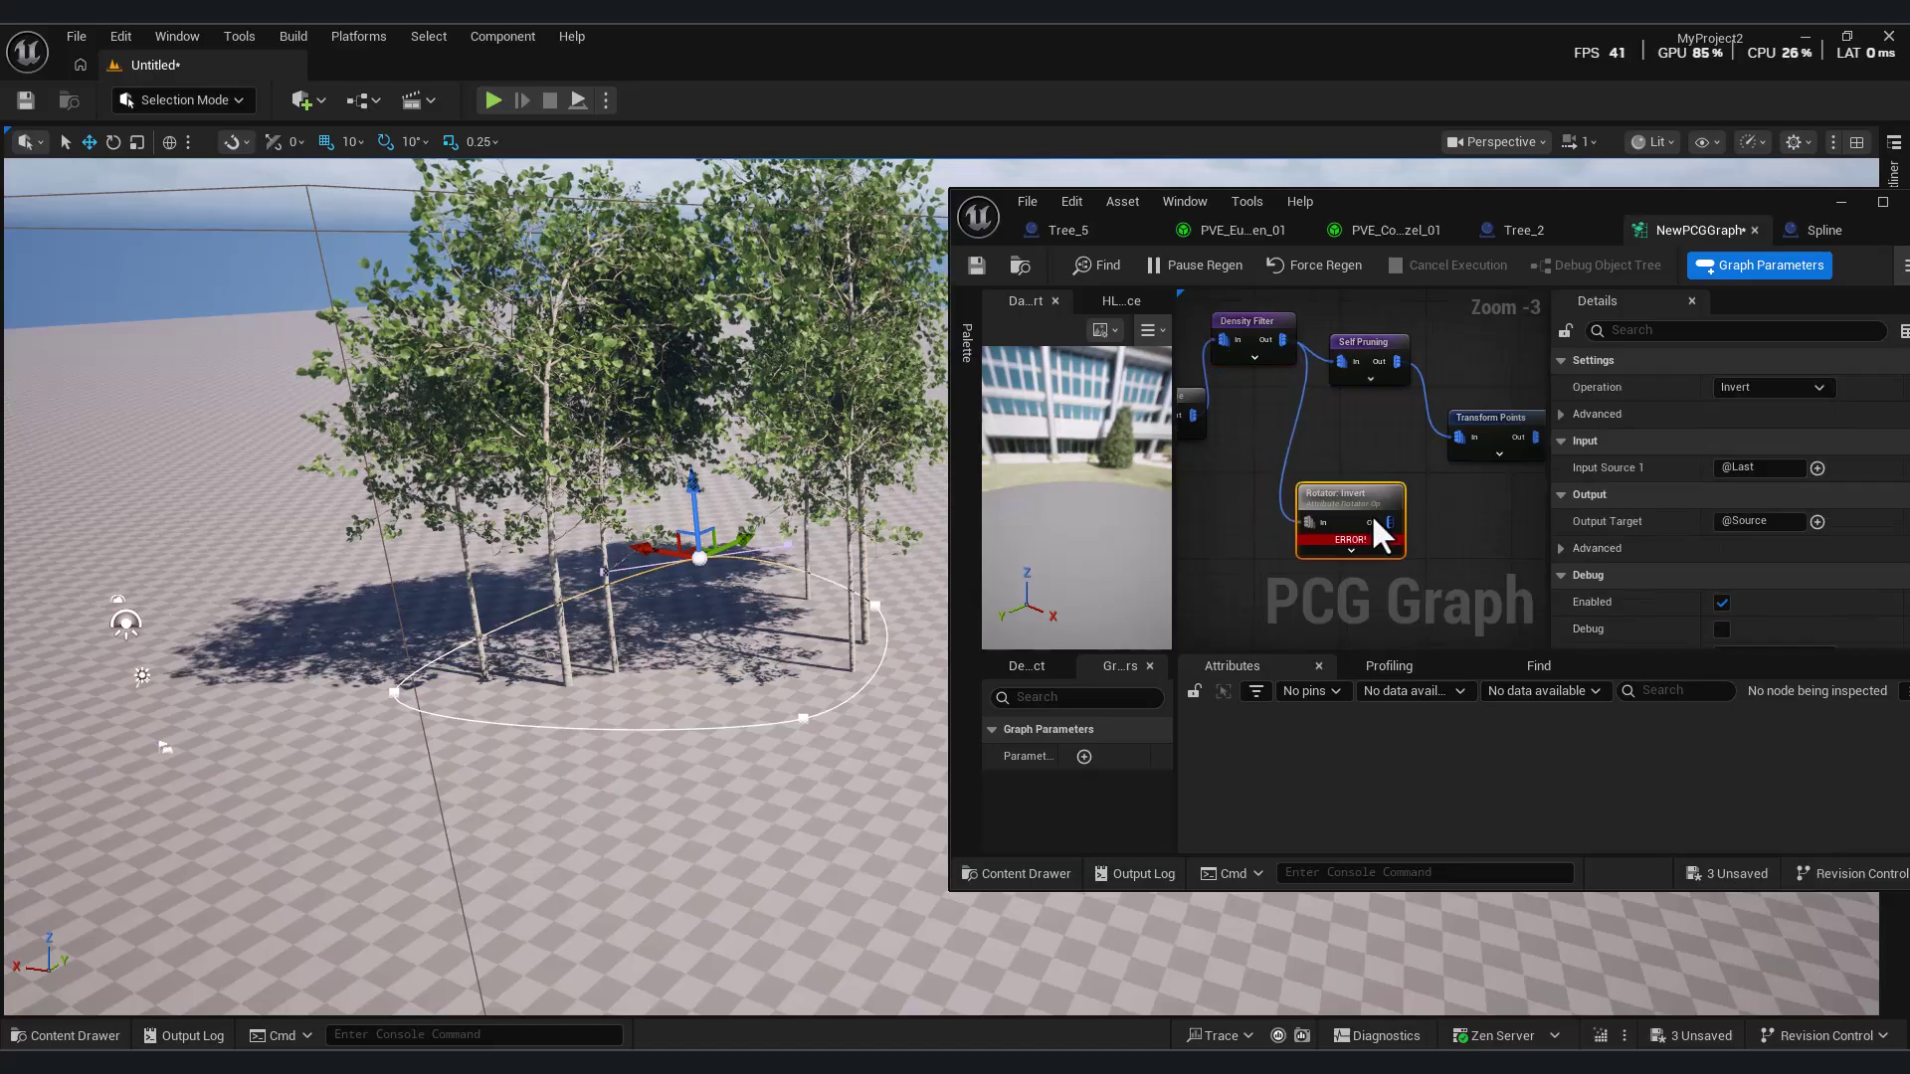
{"action": "key", "text": "Delete"}
- Duplicate the Density Filter on the Attribute Noise output, enable Invert Filter on the copy, and place it below
{"action": "left_click", "coordinate": [1256, 334]}
{"action": "key", "text": "ctrl+c"}
{"action": "key", "text": "ctrl+v"}
{"action": "left_click_drag", "start_coordinate": [1340, 415], "coordinate": [1311, 448]}
{"action": "right_click_drag", "start_coordinate": [1217, 439], "coordinate": [1260, 454]}
{"action": "left_click", "coordinate": [1719, 440]}
{"action": "left_click_drag", "start_coordinate": [1255, 422], "coordinate": [1244, 475]}
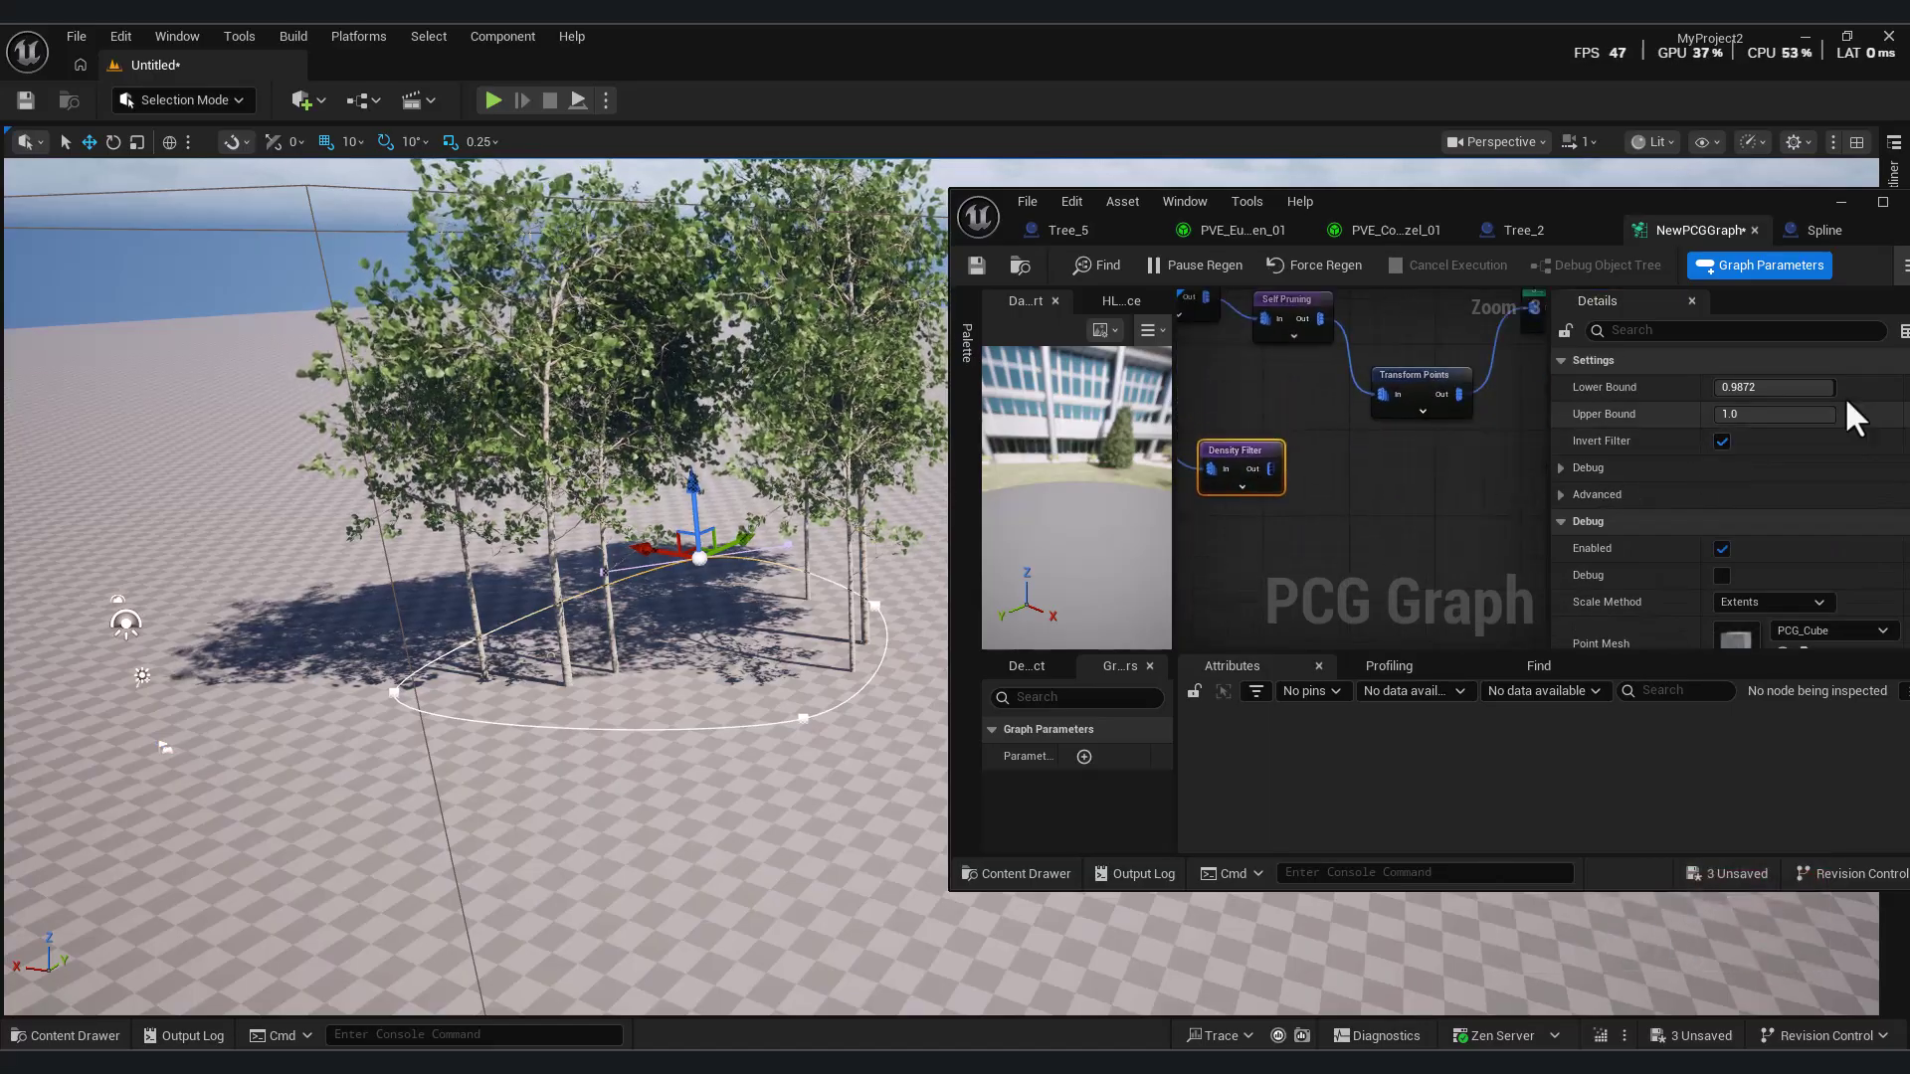
- Duplicate the Transform Points and Spawn Actor nodes and feed the copies from the inverted Density Filter
{"action": "scroll", "coordinate": [1334, 500], "scroll_direction": "down", "scroll_amount": 1}
{"action": "right_click_drag", "start_coordinate": [1517, 458], "coordinate": [1408, 477]}
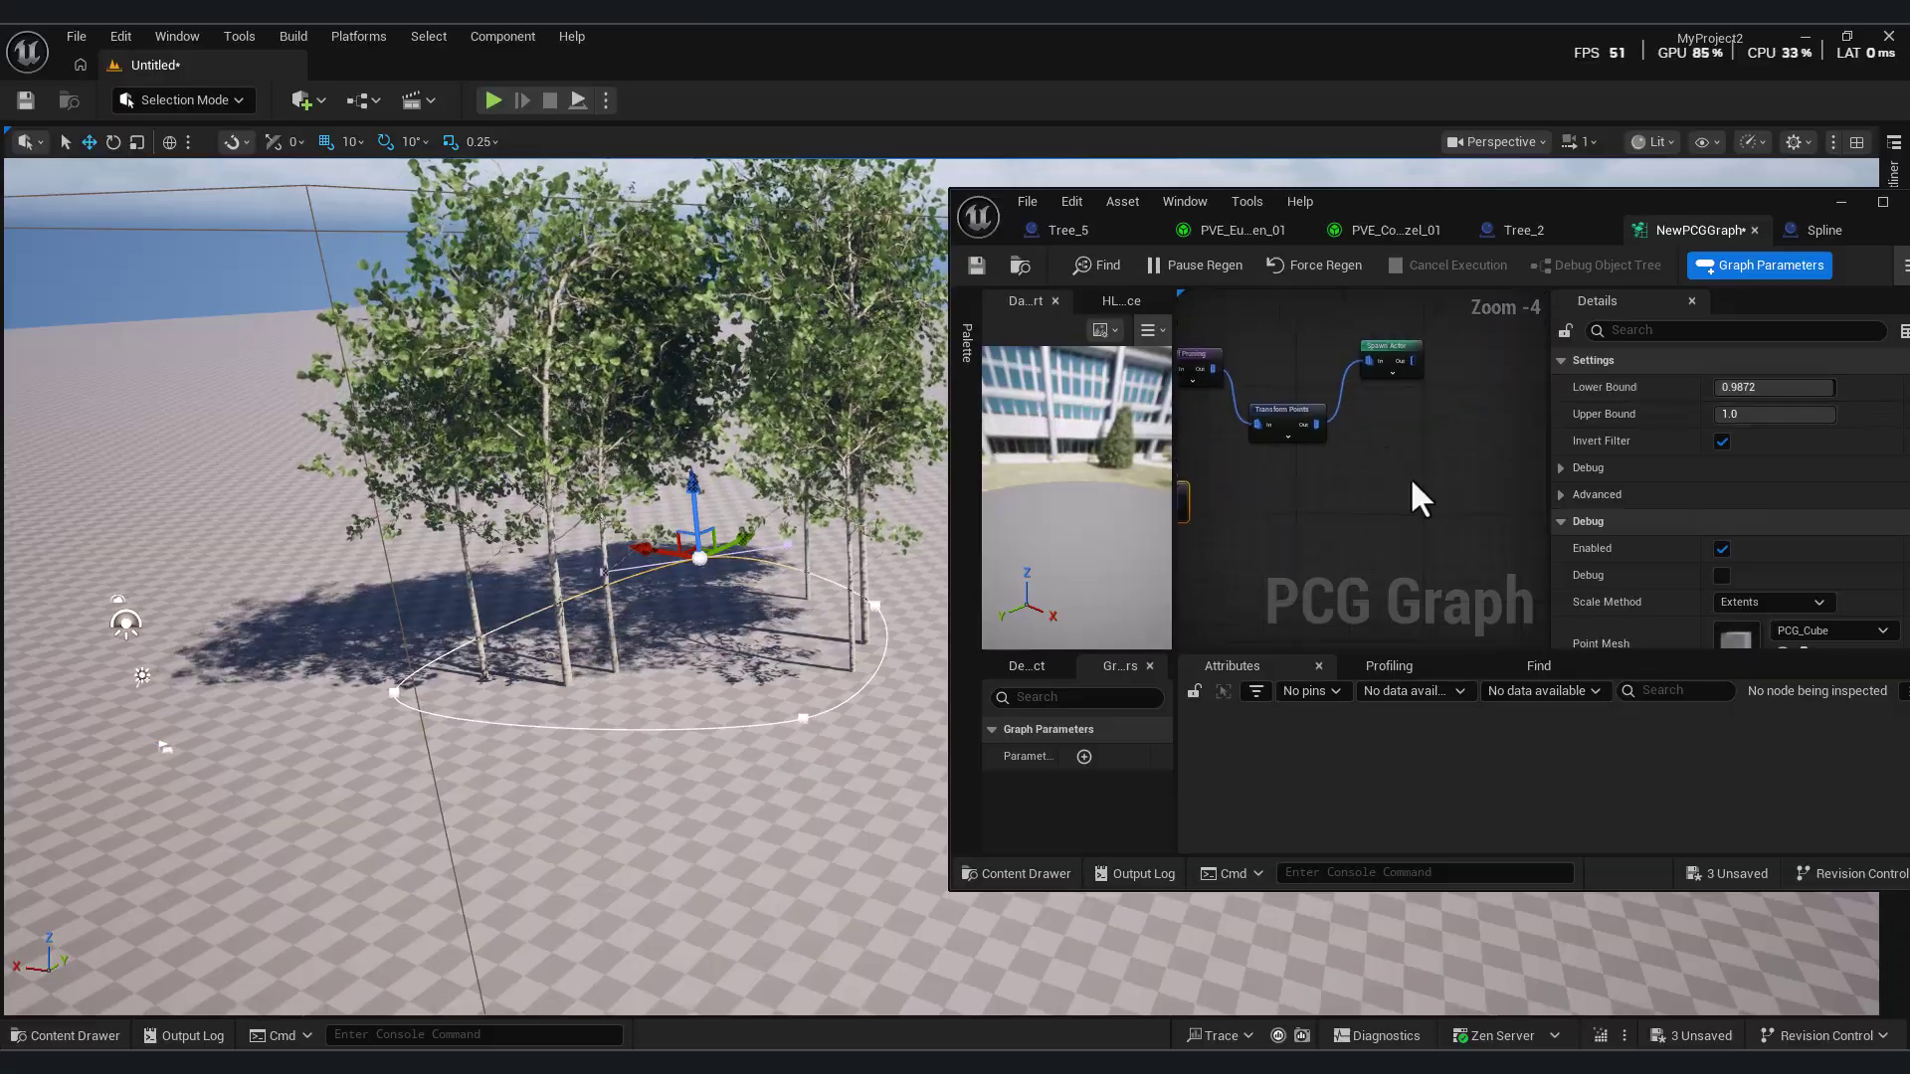
{"action": "left_click_drag", "start_coordinate": [1410, 480], "coordinate": [1304, 356]}
{"action": "key", "text": "ctrl+c"}
{"action": "key", "text": "ctrl+v"}
{"action": "scroll", "coordinate": [1237, 512], "scroll_direction": "up", "scroll_amount": 2}
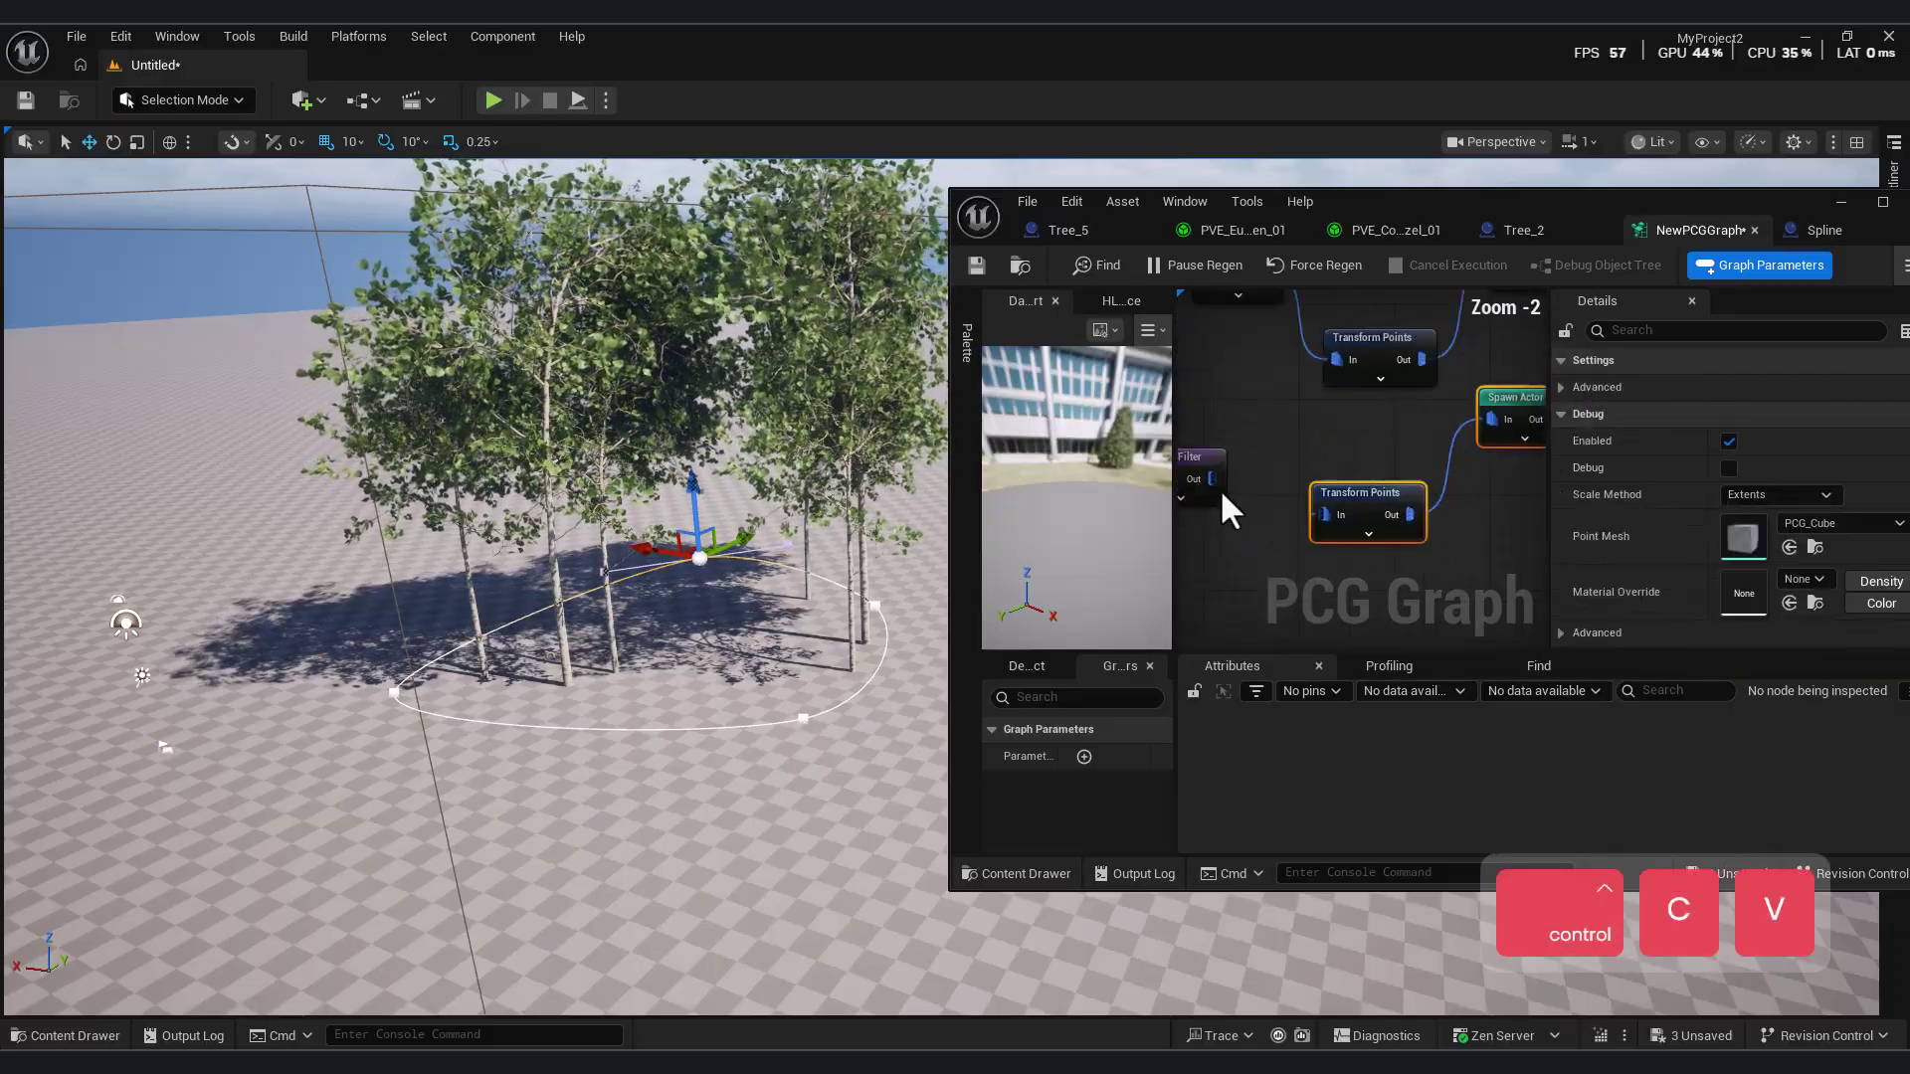
{"action": "left_click_drag", "start_coordinate": [1319, 512], "coordinate": [1323, 515]}
- Assign the Tree_2 Blueprint as the Template Actor Class of the duplicated Spawn Actor
{"action": "right_click_drag", "start_coordinate": [1528, 404], "coordinate": [1437, 394]}
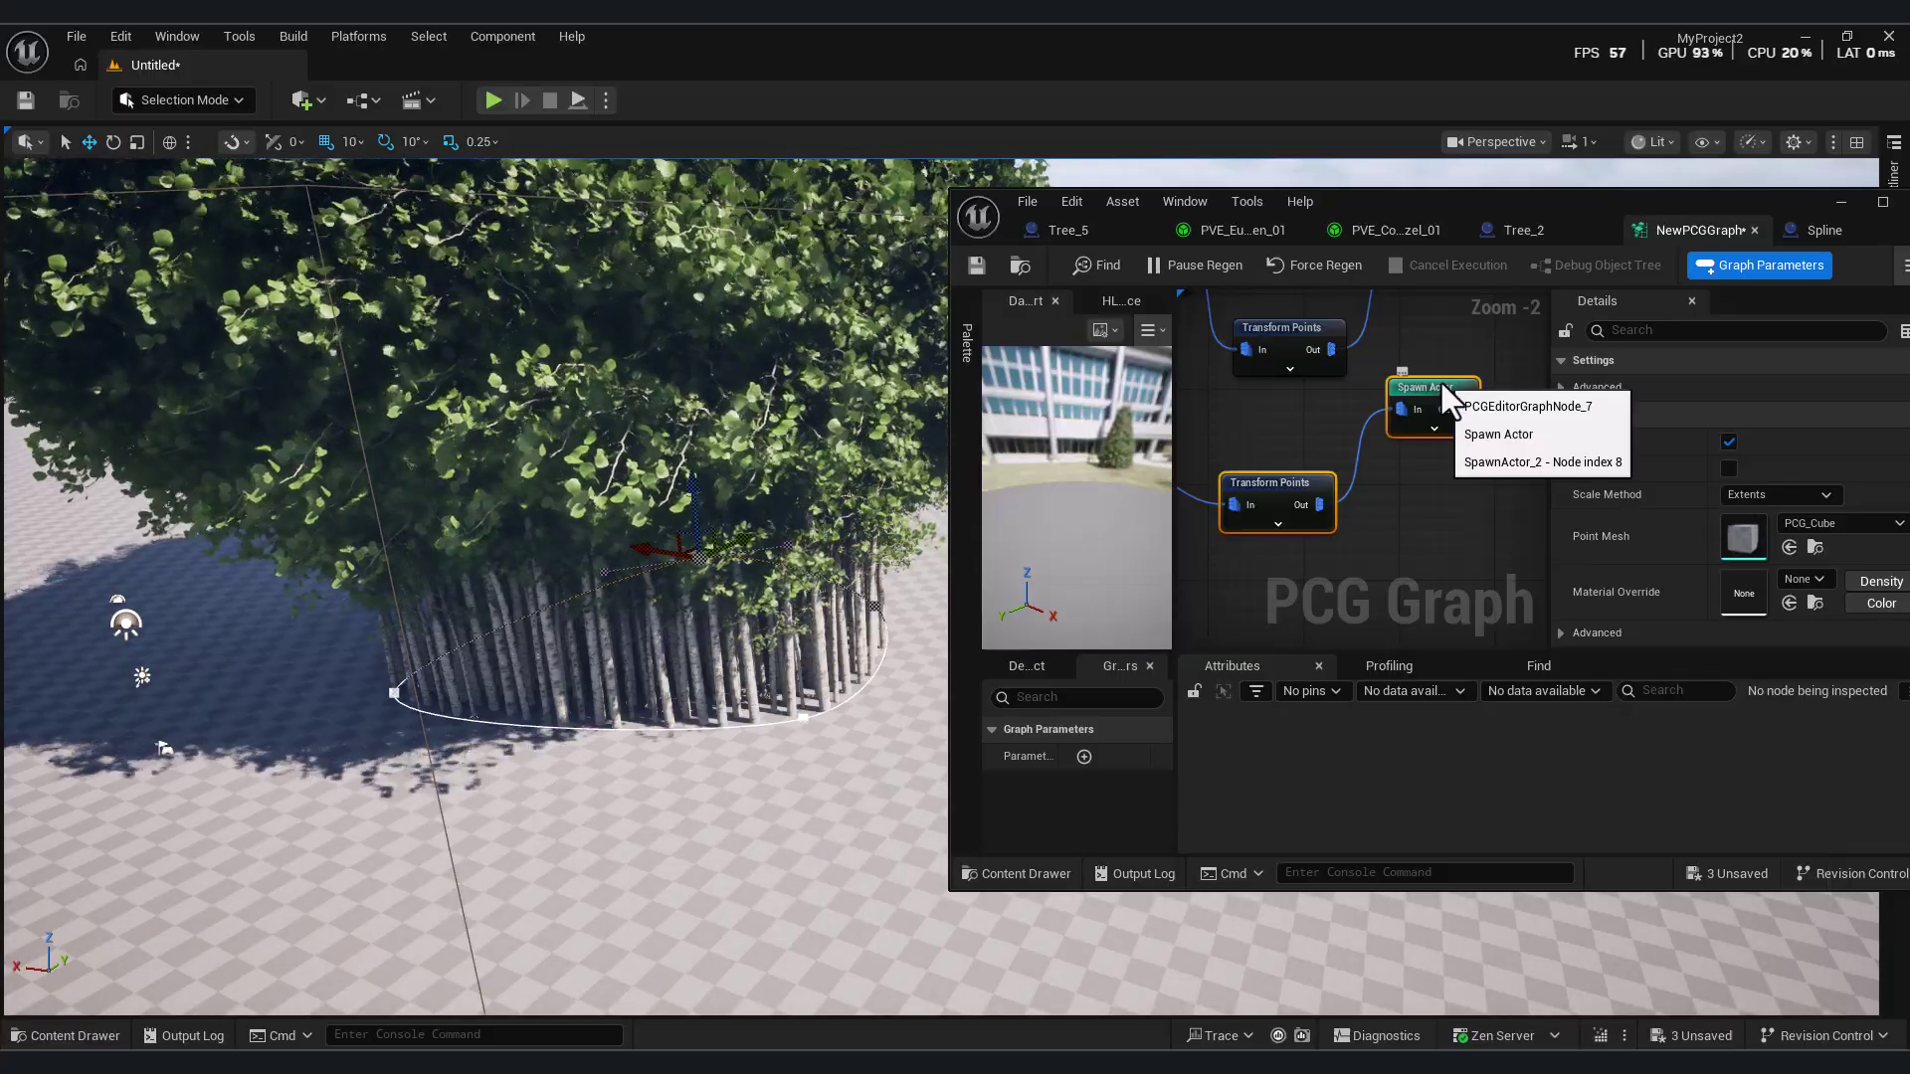
{"action": "left_click", "coordinate": [1432, 396]}
{"action": "left_click_drag", "start_coordinate": [1555, 196], "coordinate": [1294, 155]}
{"action": "scroll", "coordinate": [1493, 428], "scroll_direction": "down", "scroll_amount": 2}
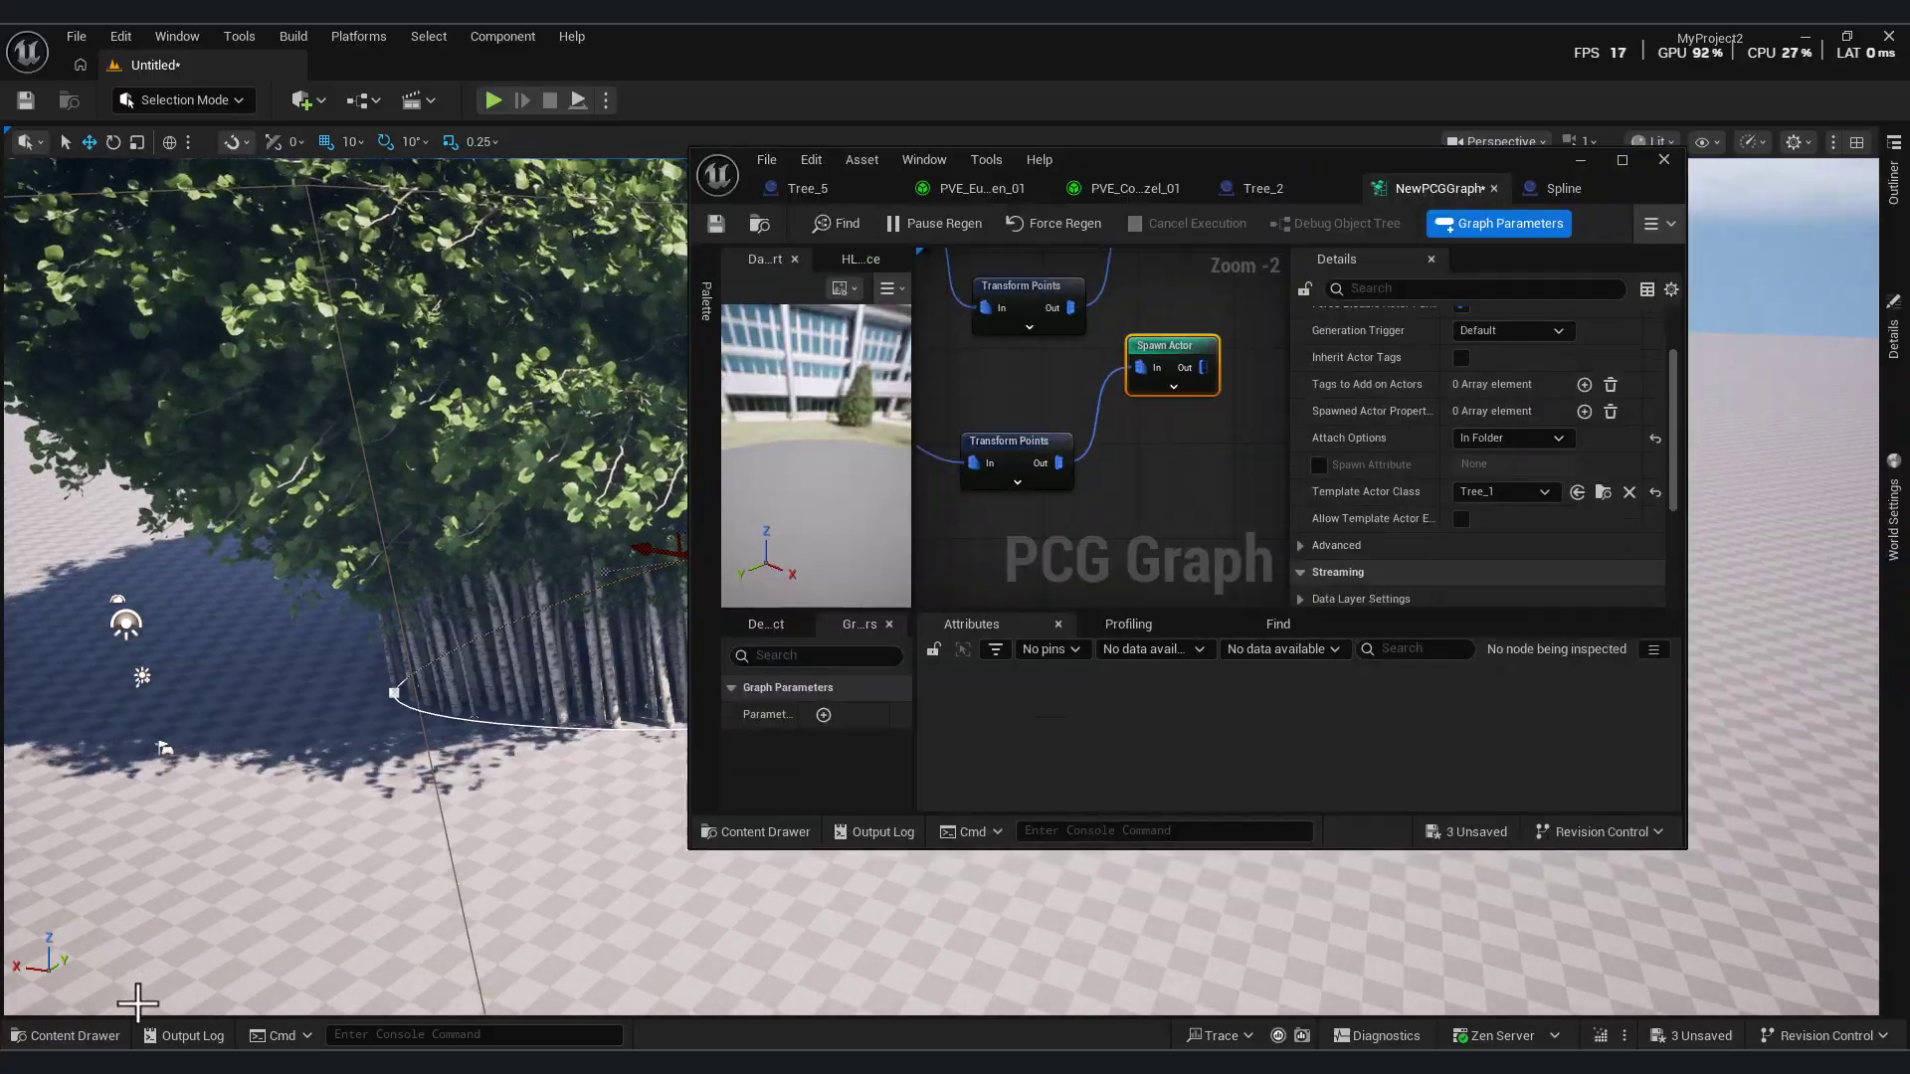
{"action": "left_click", "coordinate": [64, 1035]}
{"action": "left_click", "coordinate": [980, 896]}
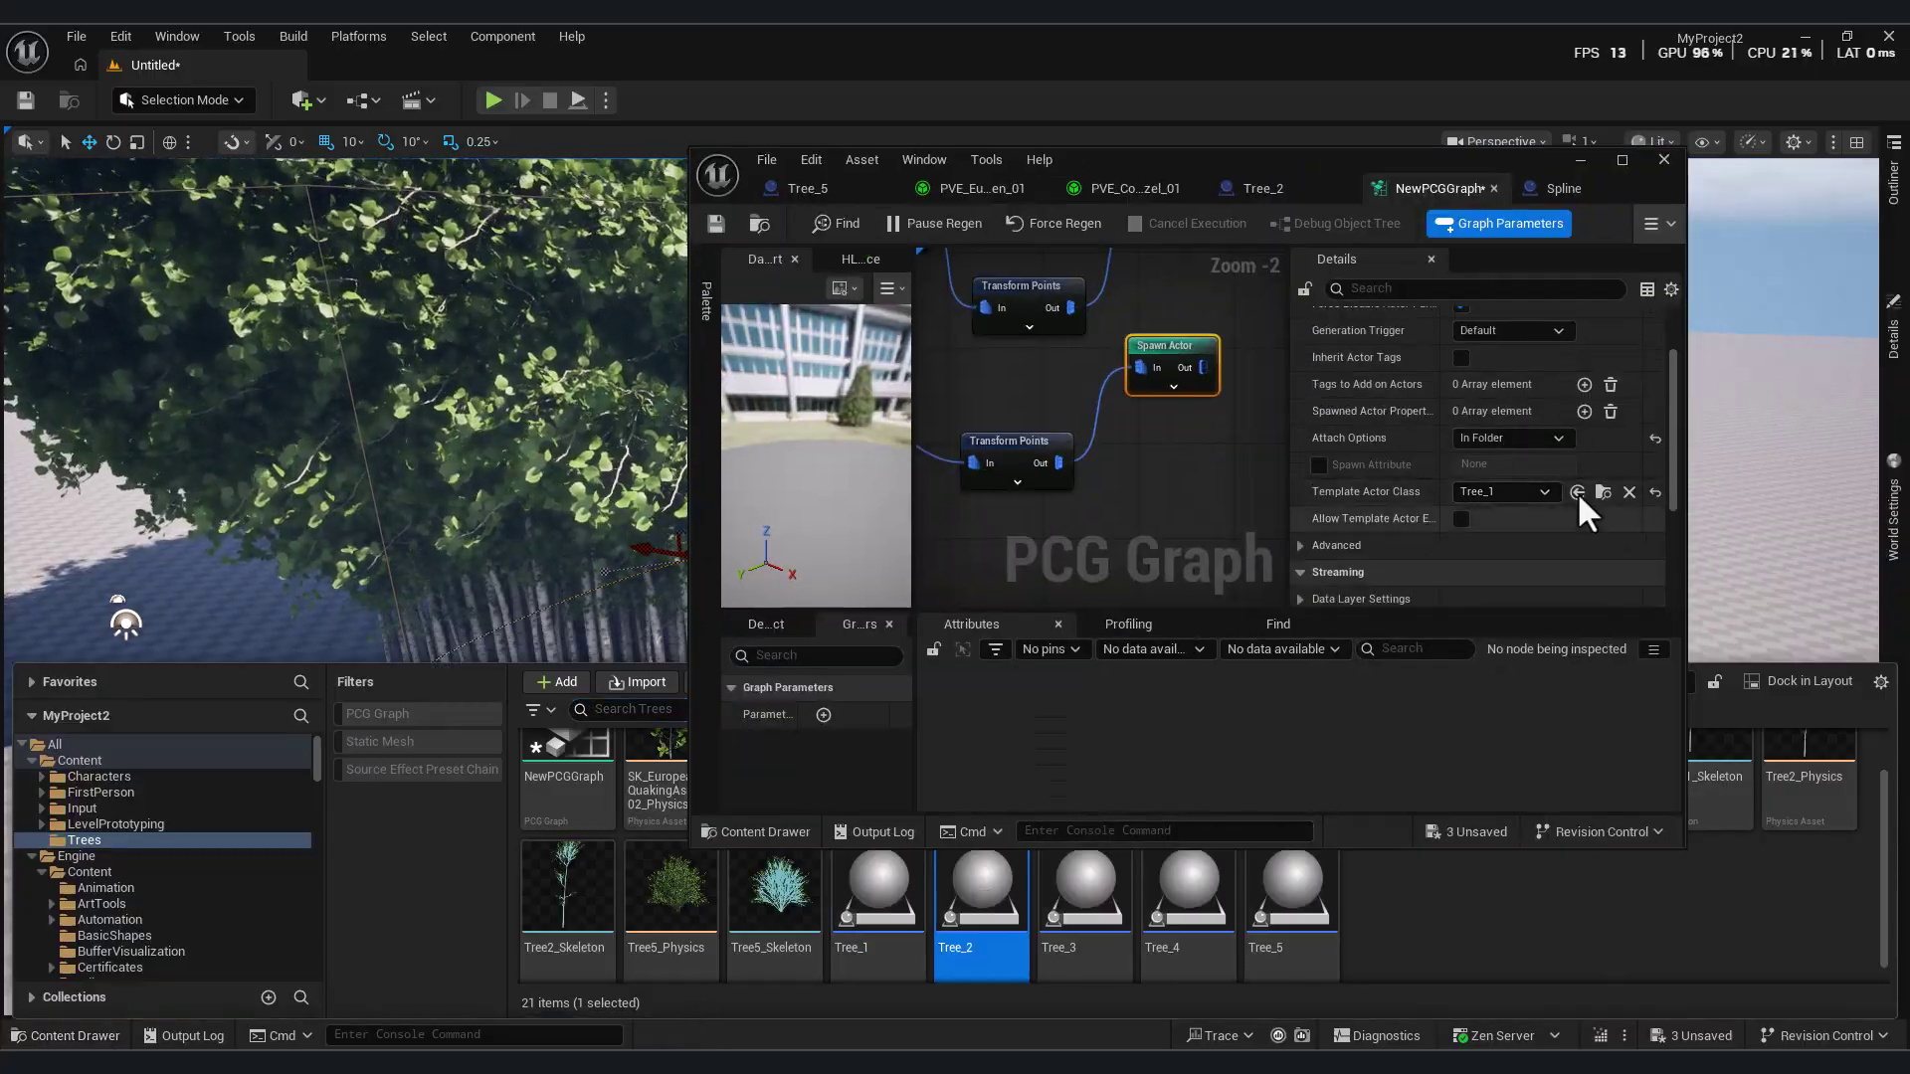
{"action": "left_click", "coordinate": [1576, 491]}
- Lower the inverted Density Filter's Lower Bound to 0.1504
{"action": "right_click_drag", "start_coordinate": [980, 426], "coordinate": [1222, 471]}
{"action": "left_click", "coordinate": [1062, 463]}
{"action": "scroll", "coordinate": [1565, 430], "scroll_direction": "up", "scroll_amount": 1}
{"action": "left_click_drag", "start_coordinate": [1551, 345], "coordinate": [1532, 383]}
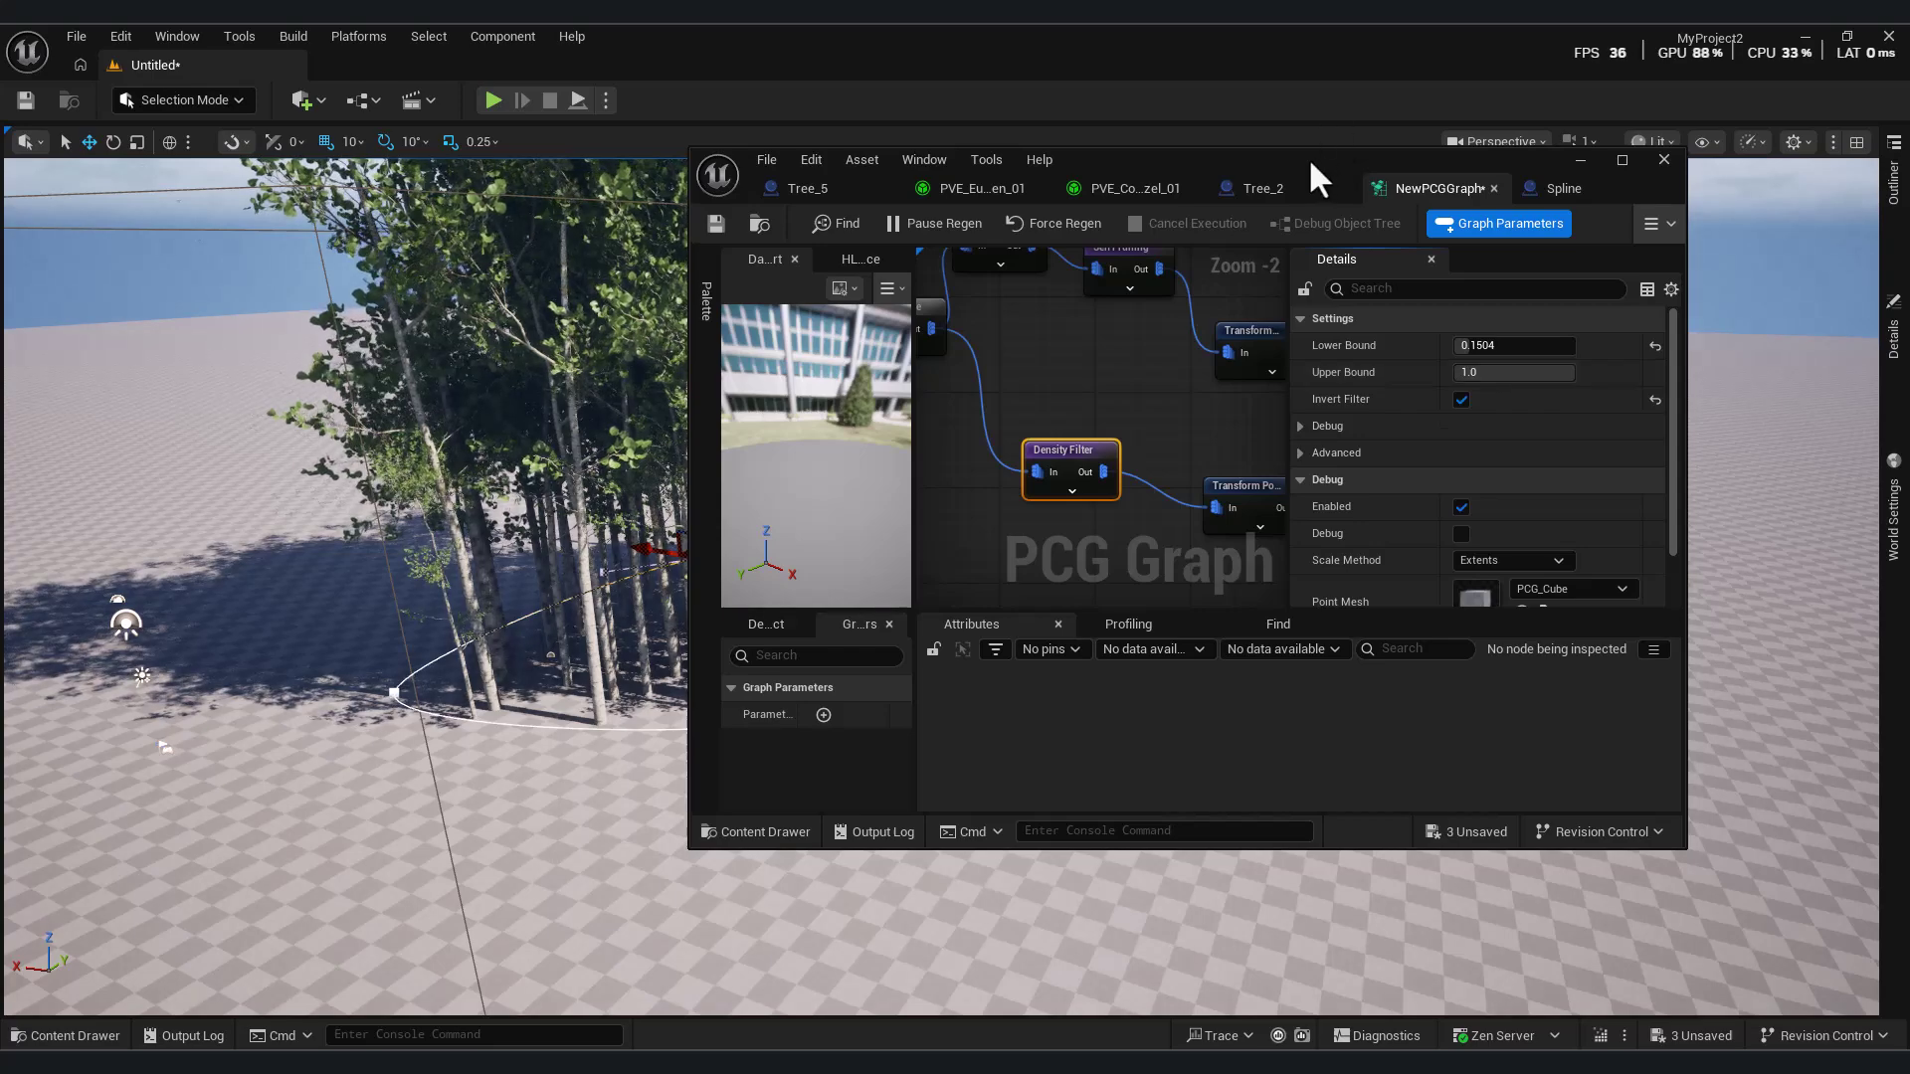
- Assign the Tree_3 Blueprint as the Template Actor Class of the Spawn Actor in the inverted Density Filter's branch
{"action": "left_click_drag", "start_coordinate": [1320, 179], "coordinate": [1437, 248]}
{"action": "right_click_drag", "start_coordinate": [1248, 554], "coordinate": [1036, 552]}
{"action": "left_click", "coordinate": [1288, 463]}
{"action": "left_click", "coordinate": [65, 1035]}
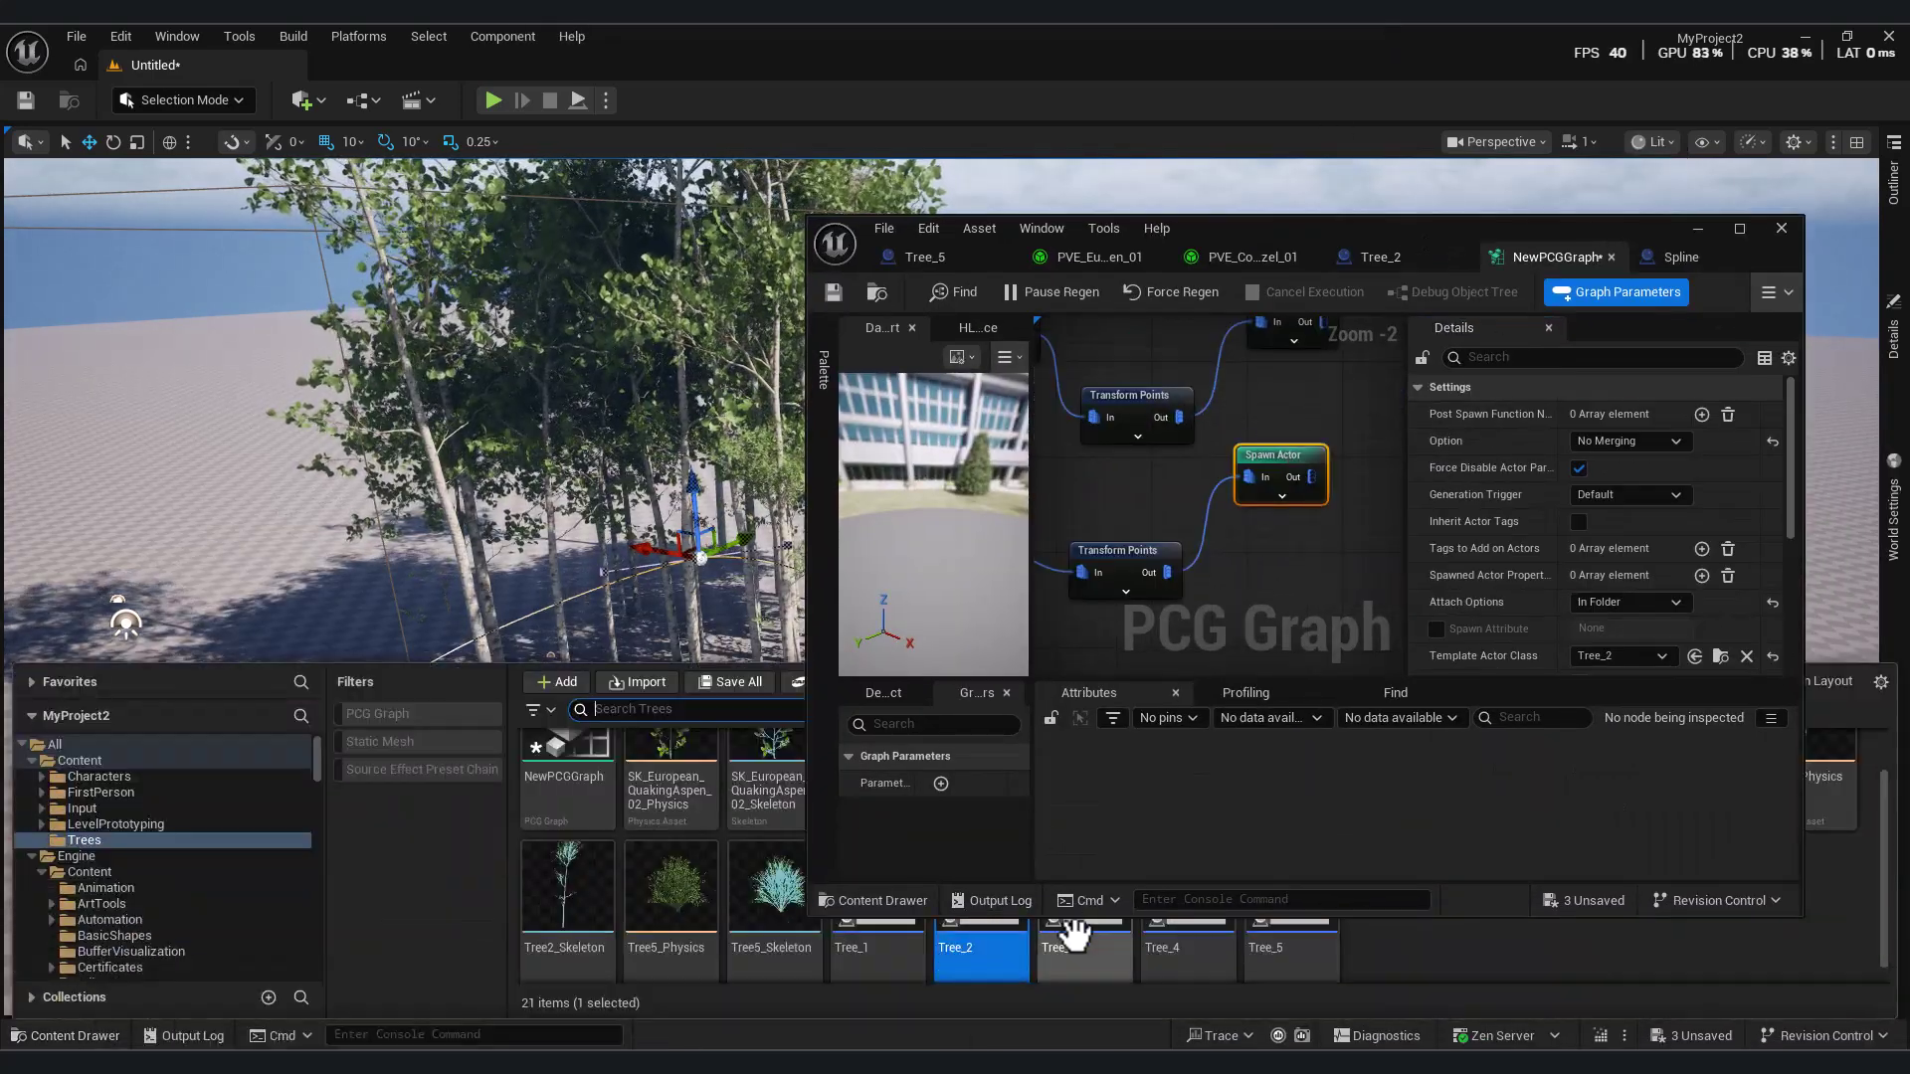
{"action": "scroll", "coordinate": [1692, 607], "scroll_direction": "down", "scroll_amount": 1}
{"action": "left_click", "coordinate": [1691, 595]}
- Examine the generated trees along the spline from close up and from farther away
{"action": "left_click_drag", "start_coordinate": [1530, 235], "coordinate": [1490, 661]}
{"action": "key", "text": "a"}
{"action": "key", "text": "w"}
{"action": "key", "text": "d"}
{"action": "key", "text": "w"}
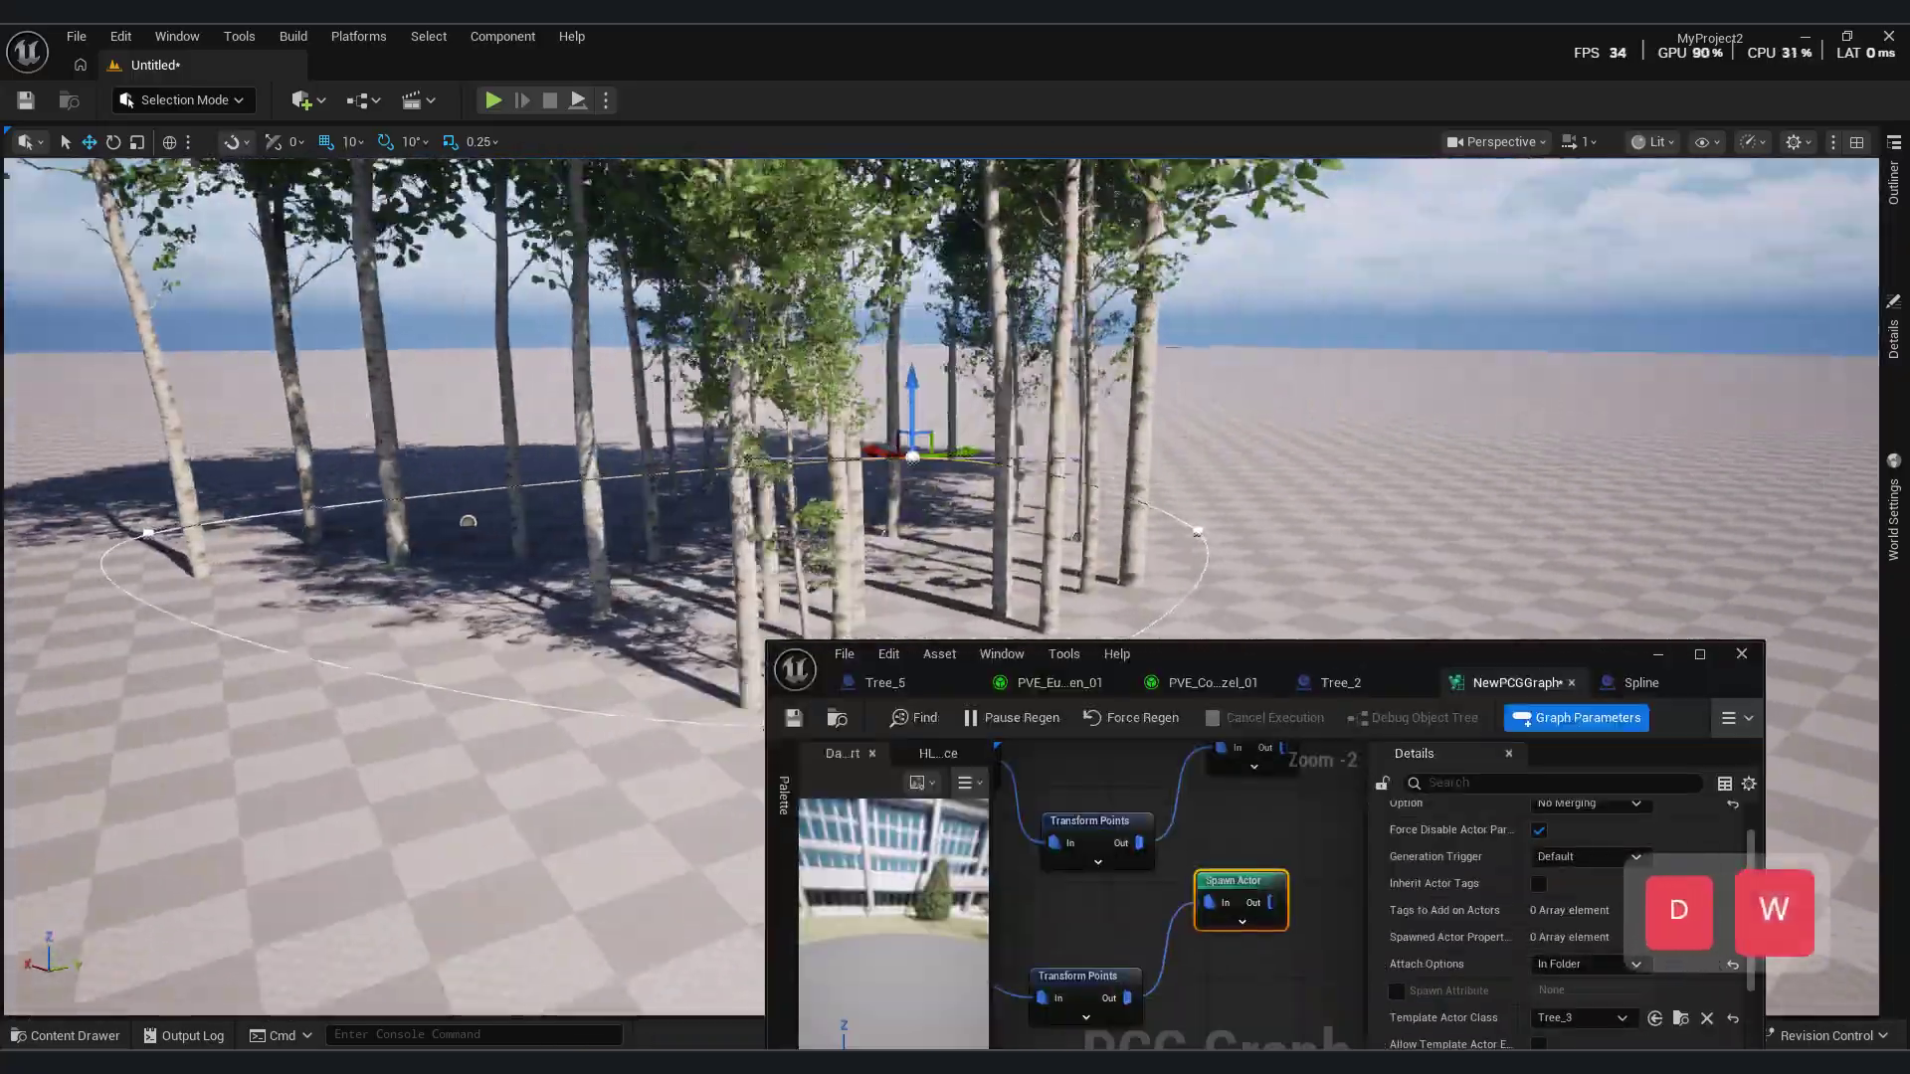
{"action": "key", "text": "e"}
{"action": "key", "text": "a"}
{"action": "key", "text": "s"}
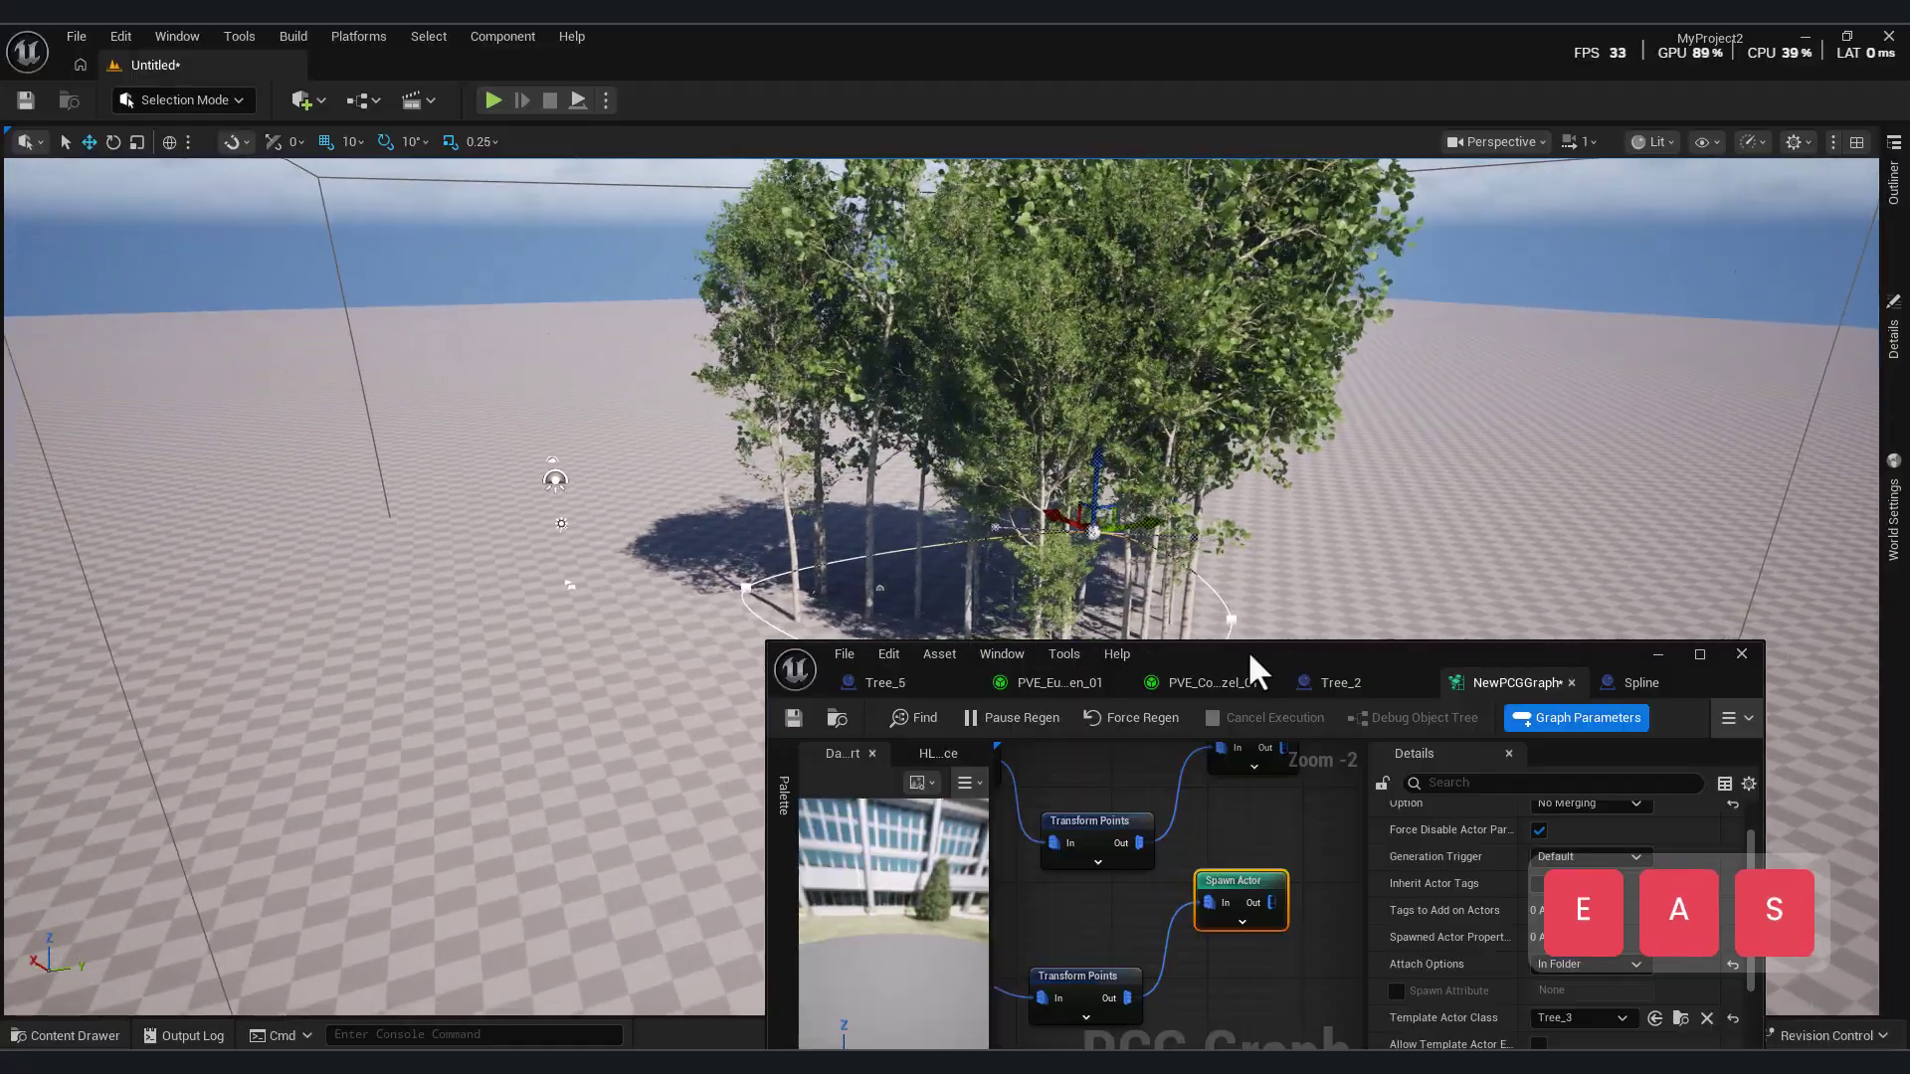
- Duplicate the Density Filter, Self Pruning, Transform Points and Spawn Actor branch below the others and connect it to the Attribute Noise output
{"action": "left_click_drag", "start_coordinate": [1247, 648], "coordinate": [1407, 398]}
{"action": "scroll", "coordinate": [1299, 707], "scroll_direction": "down", "scroll_amount": 3}
{"action": "left_click", "coordinate": [1207, 577]}
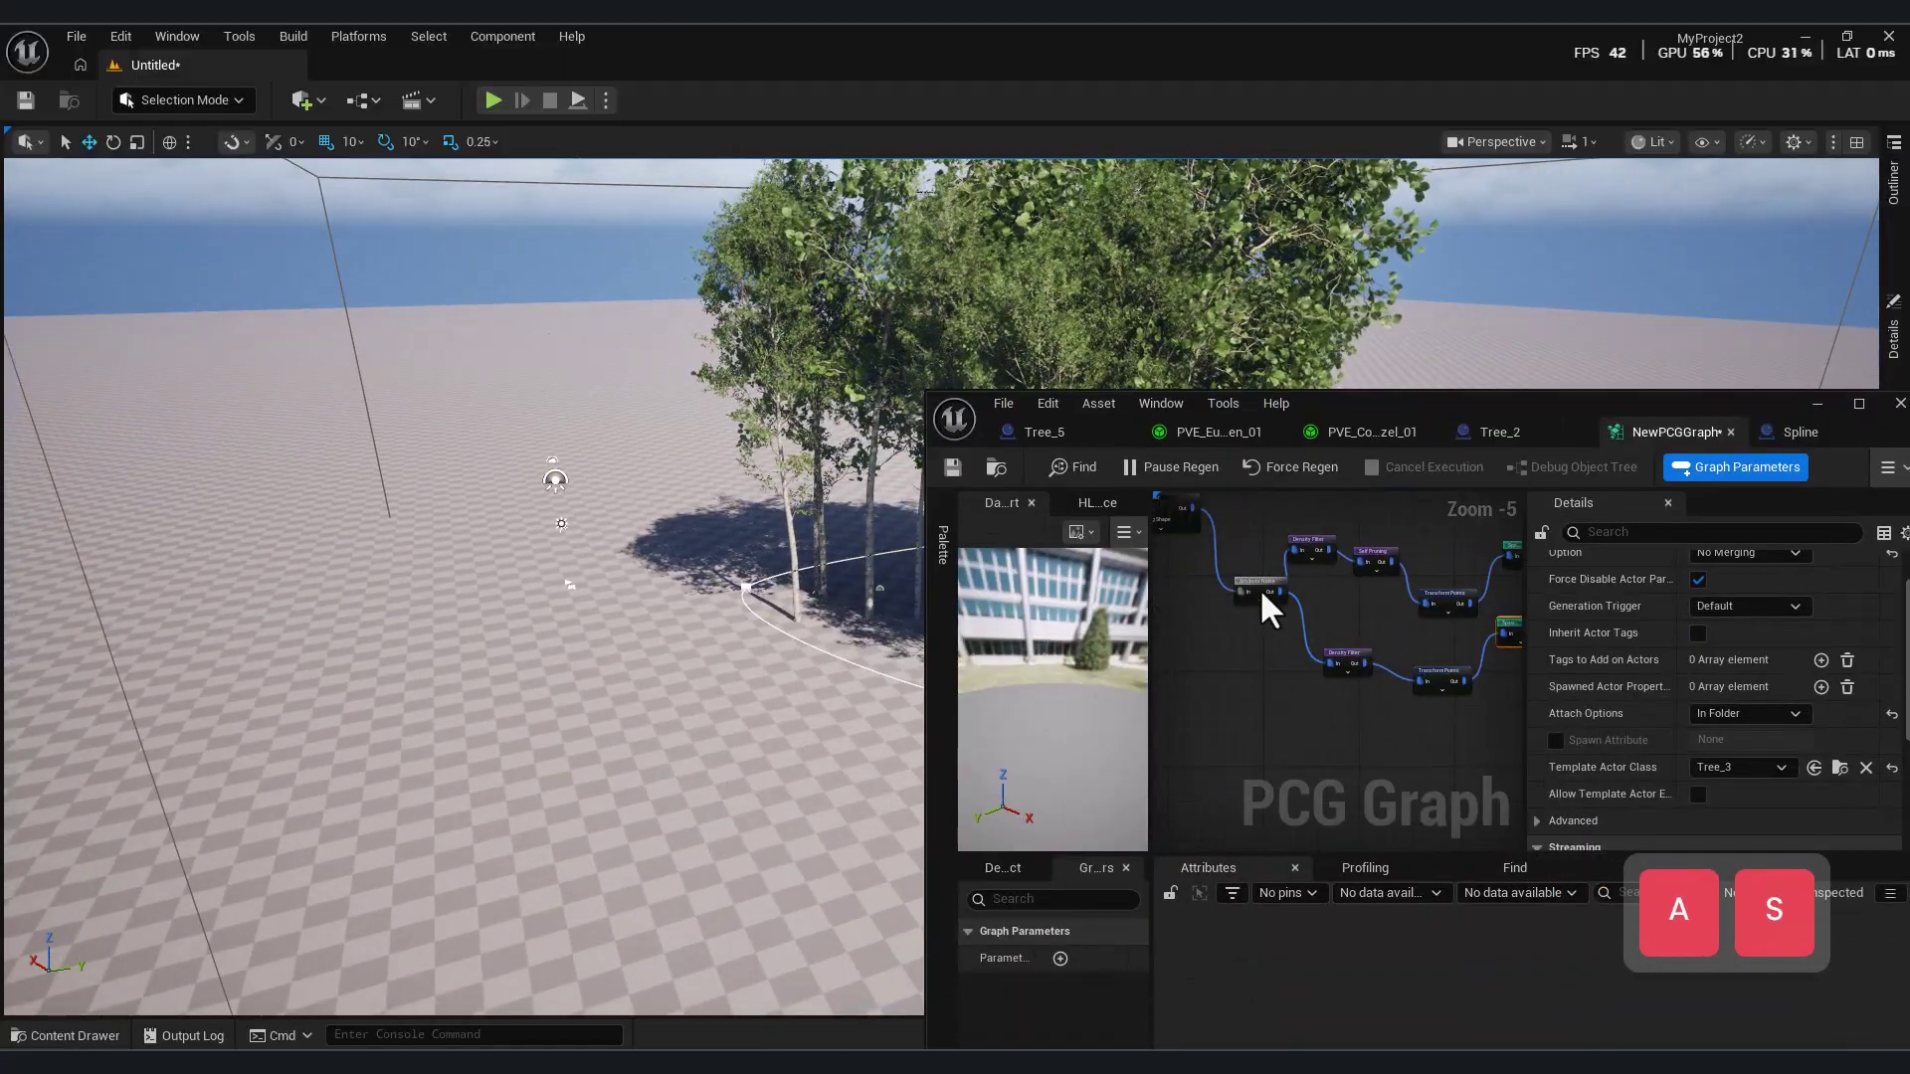
{"action": "right_click_drag", "start_coordinate": [1451, 507], "coordinate": [1386, 554]}
{"action": "left_click", "coordinate": [1386, 634]}
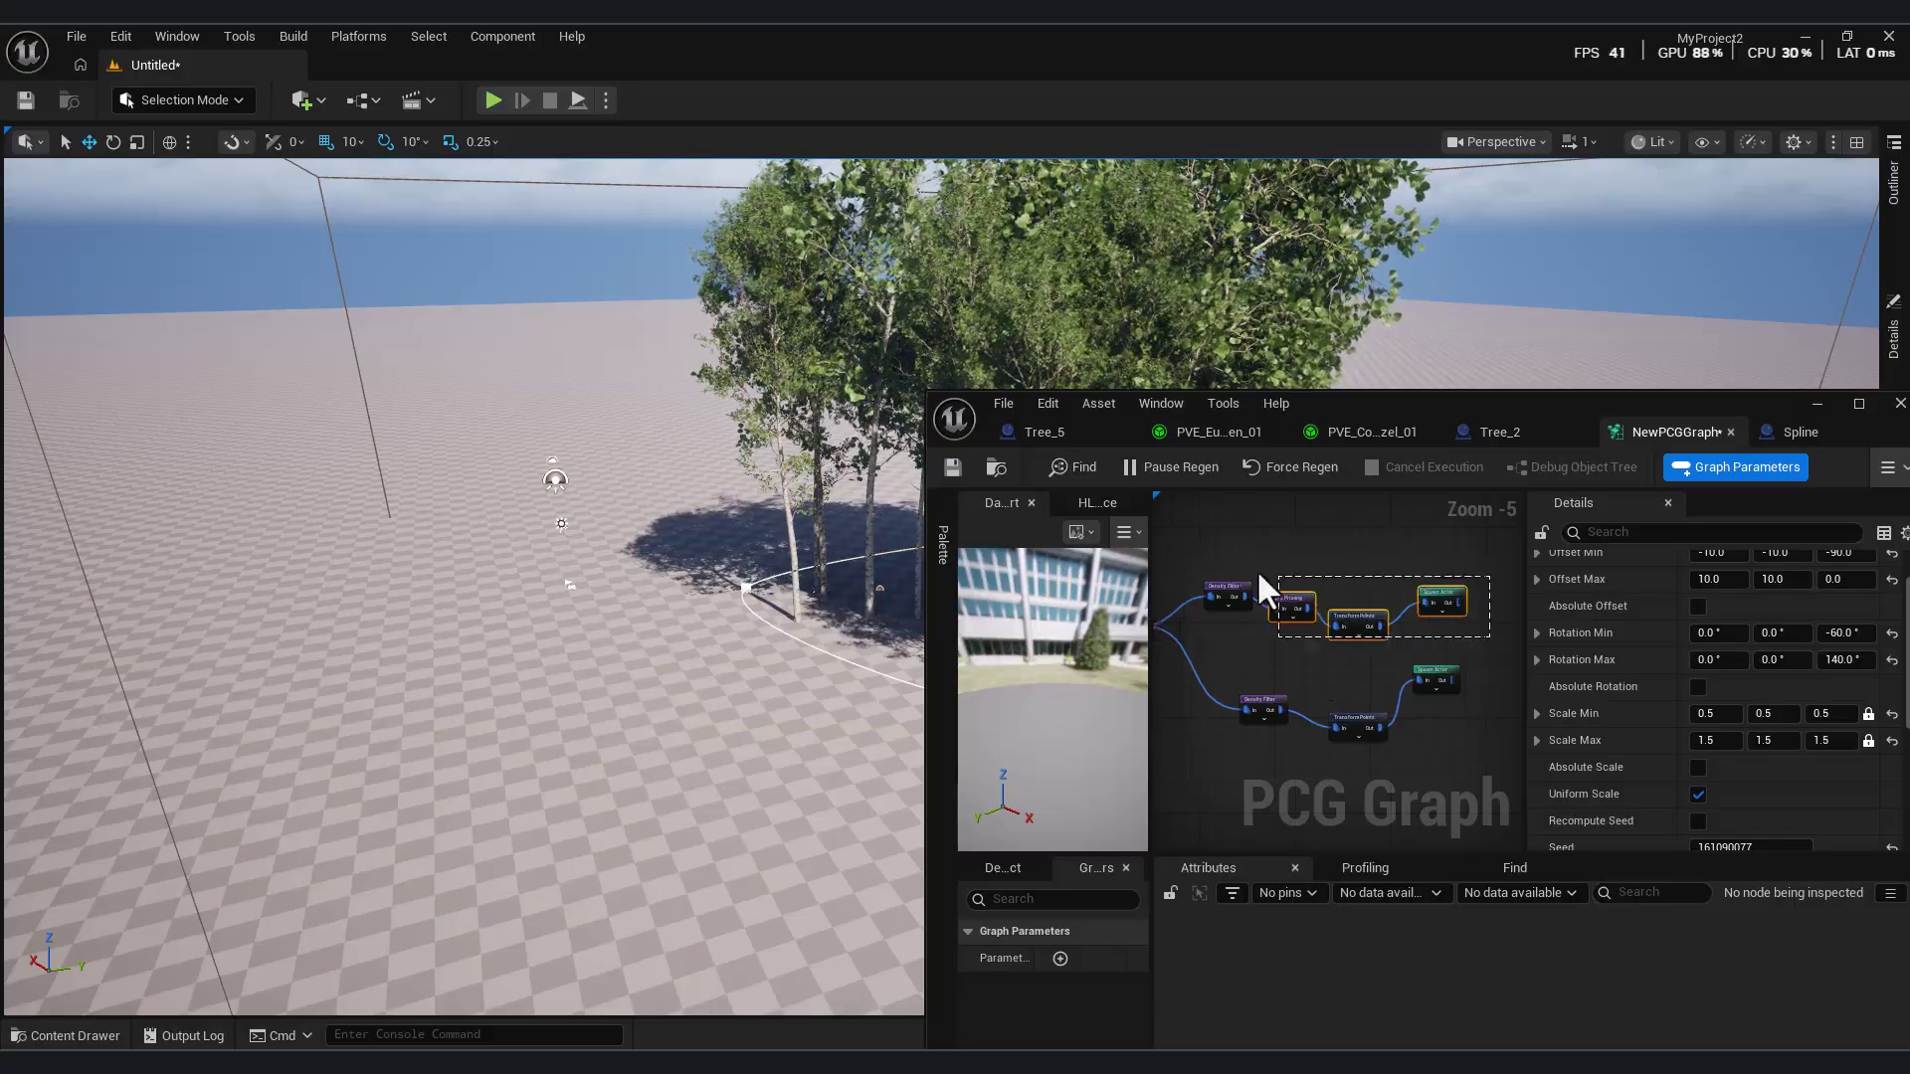
{"action": "left_click_drag", "start_coordinate": [1299, 583], "coordinate": [1198, 582]}
{"action": "key", "text": "ctrl+c"}
{"action": "key", "text": "ctrl+v"}
{"action": "left_click_drag", "start_coordinate": [1256, 648], "coordinate": [1291, 771]}
{"action": "right_click_drag", "start_coordinate": [1243, 716], "coordinate": [1383, 648]}
{"action": "left_click_drag", "start_coordinate": [1282, 558], "coordinate": [1354, 707]}
- Assign the Tree_5 Blueprint as the Template Actor Class of the newly duplicated Spawn Actor and view the result in the level
{"action": "right_click_drag", "start_coordinate": [1356, 734], "coordinate": [1112, 679]}
{"action": "left_click", "coordinate": [1329, 657]}
{"action": "left_click", "coordinate": [75, 1036]}
{"action": "left_click_drag", "start_coordinate": [1467, 434], "coordinate": [755, 238]}
{"action": "left_click", "coordinate": [1323, 940]}
{"action": "scroll", "coordinate": [1084, 587], "scroll_direction": "down", "scroll_amount": 2}
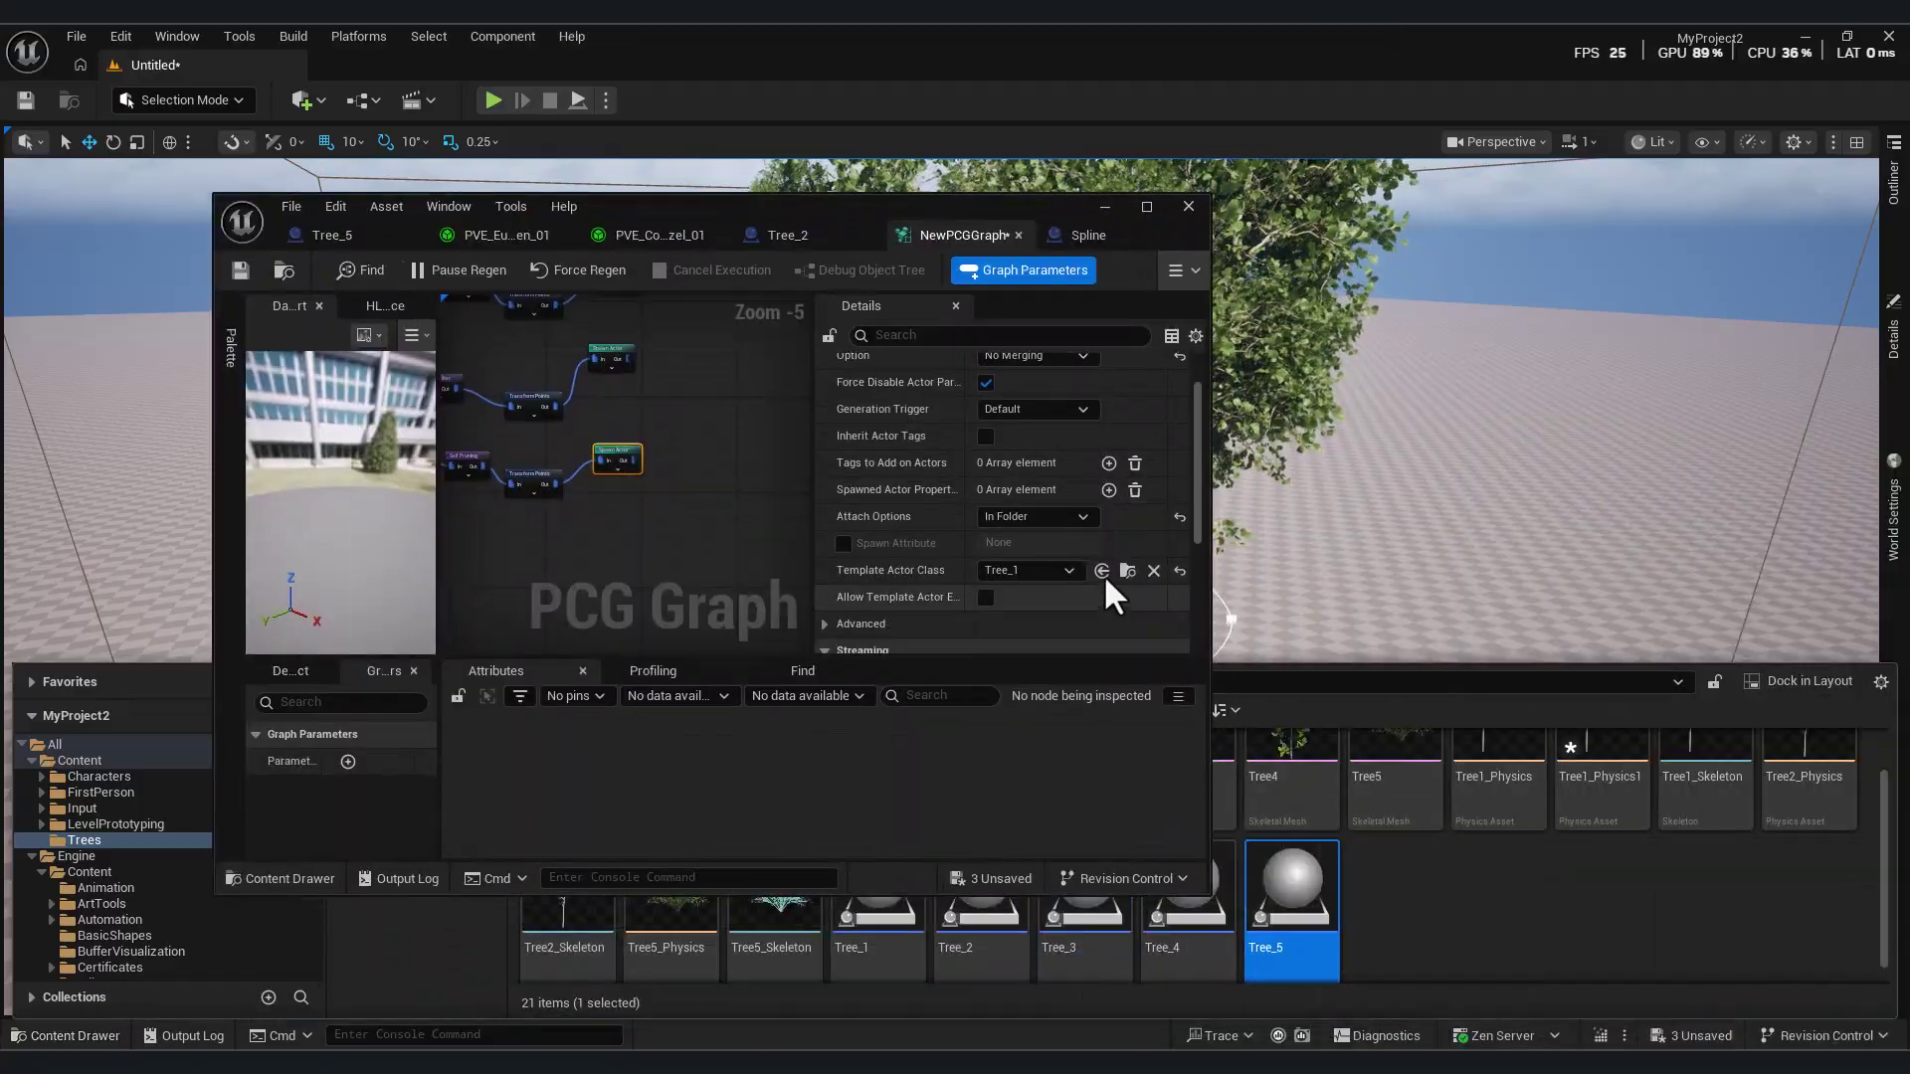
{"action": "left_click", "coordinate": [1102, 573]}
{"action": "right_click_drag", "start_coordinate": [1343, 308], "coordinate": [1333, 258]}
{"action": "key", "text": "w"}
{"action": "key", "text": "s"}
{"action": "key", "text": "d"}
{"action": "left_click", "coordinate": [64, 1035]}
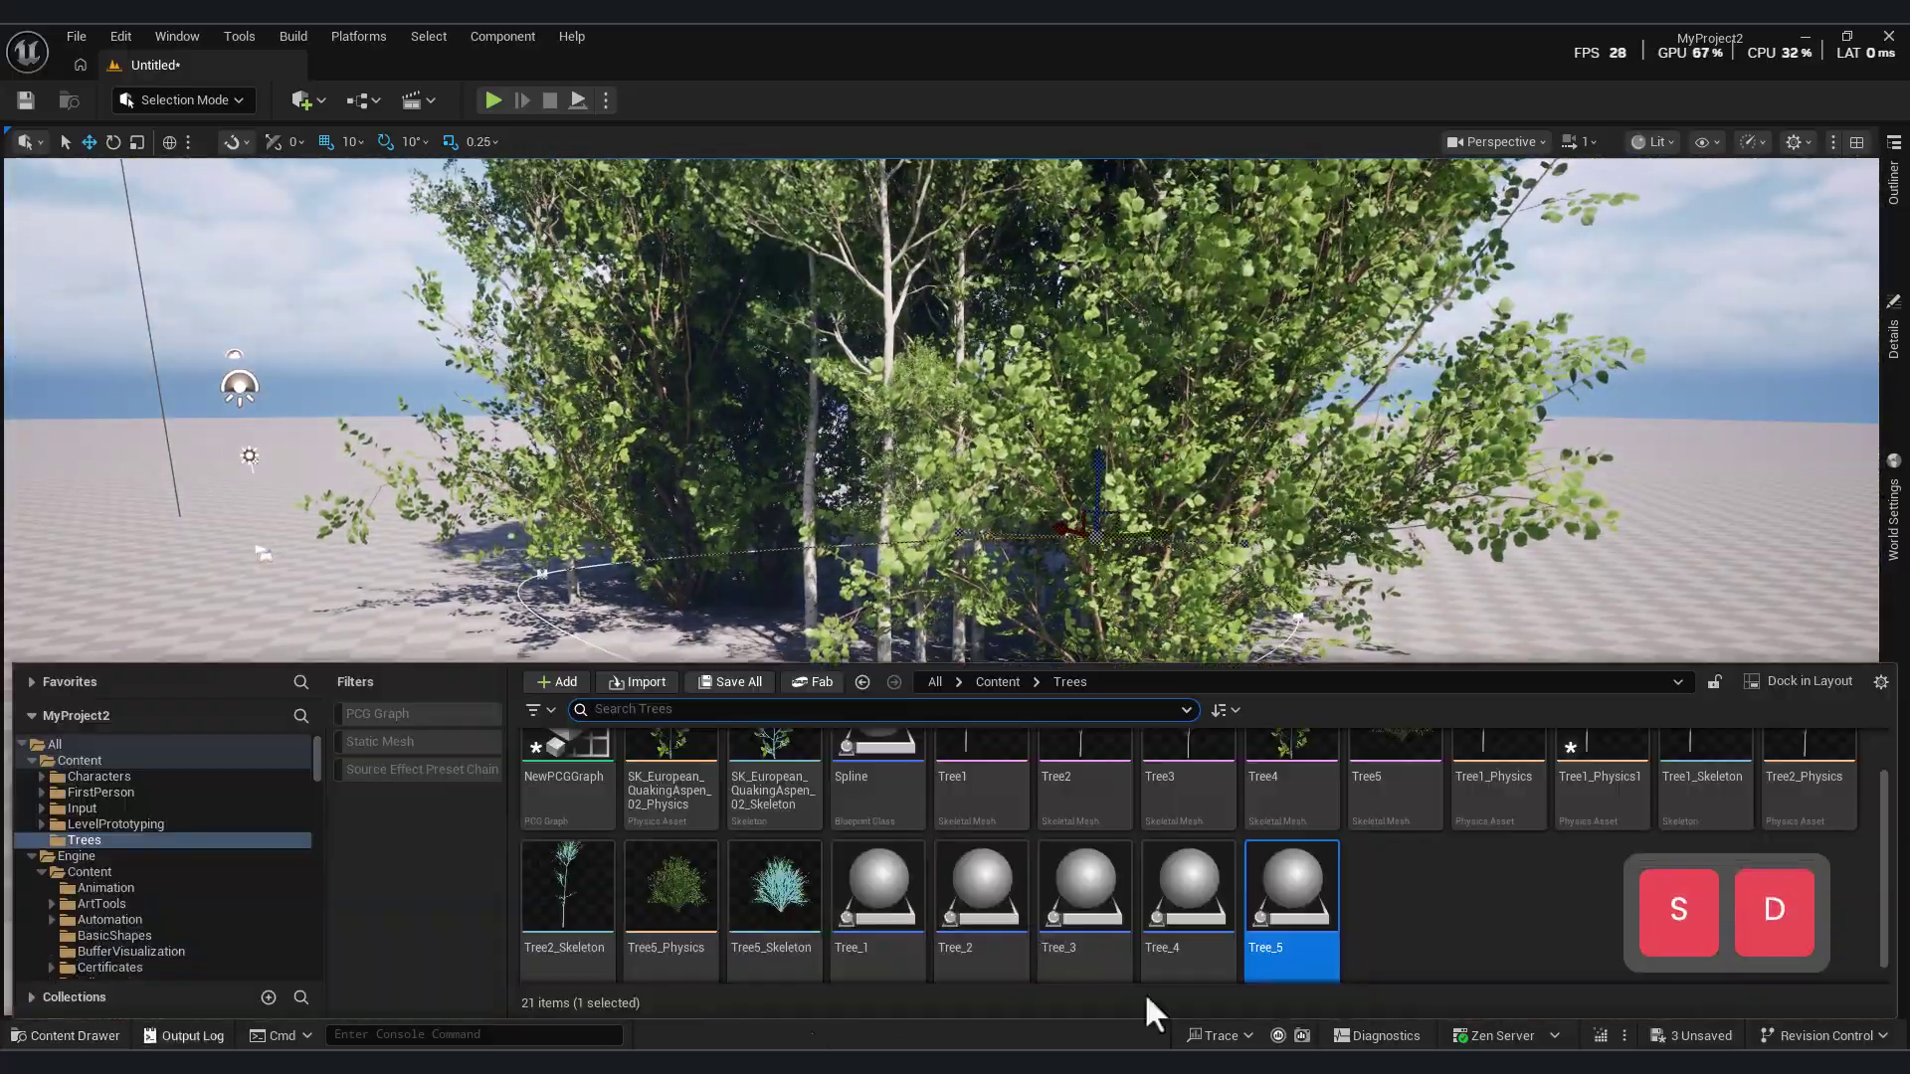
{"action": "left_click", "coordinate": [112, 1035]}
- Move the inverted Density Filter branch above the original Self Pruning branch and bring the duplicated branch up beneath it
{"action": "key", "text": "alt+Tab"}
{"action": "right_click_drag", "start_coordinate": [505, 455], "coordinate": [656, 477]}
{"action": "left_click_drag", "start_coordinate": [754, 467], "coordinate": [572, 403]}
{"action": "right_click_drag", "start_coordinate": [630, 431], "coordinate": [644, 490]}
{"action": "left_click_drag", "start_coordinate": [580, 481], "coordinate": [586, 299]}
{"action": "right_click_drag", "start_coordinate": [588, 402], "coordinate": [597, 345]}
{"action": "left_click_drag", "start_coordinate": [794, 505], "coordinate": [557, 561]}
{"action": "left_click_drag", "start_coordinate": [555, 520], "coordinate": [543, 472]}
{"action": "scroll", "coordinate": [550, 487], "scroll_direction": "up", "scroll_amount": 1}
- Space the lowest branch's Transform Points and Spawn Actor nodes farther away from its Self Pruning node
{"action": "left_click", "coordinate": [1146, 206]}
{"action": "scroll", "coordinate": [755, 517], "scroll_direction": "up", "scroll_amount": 3}
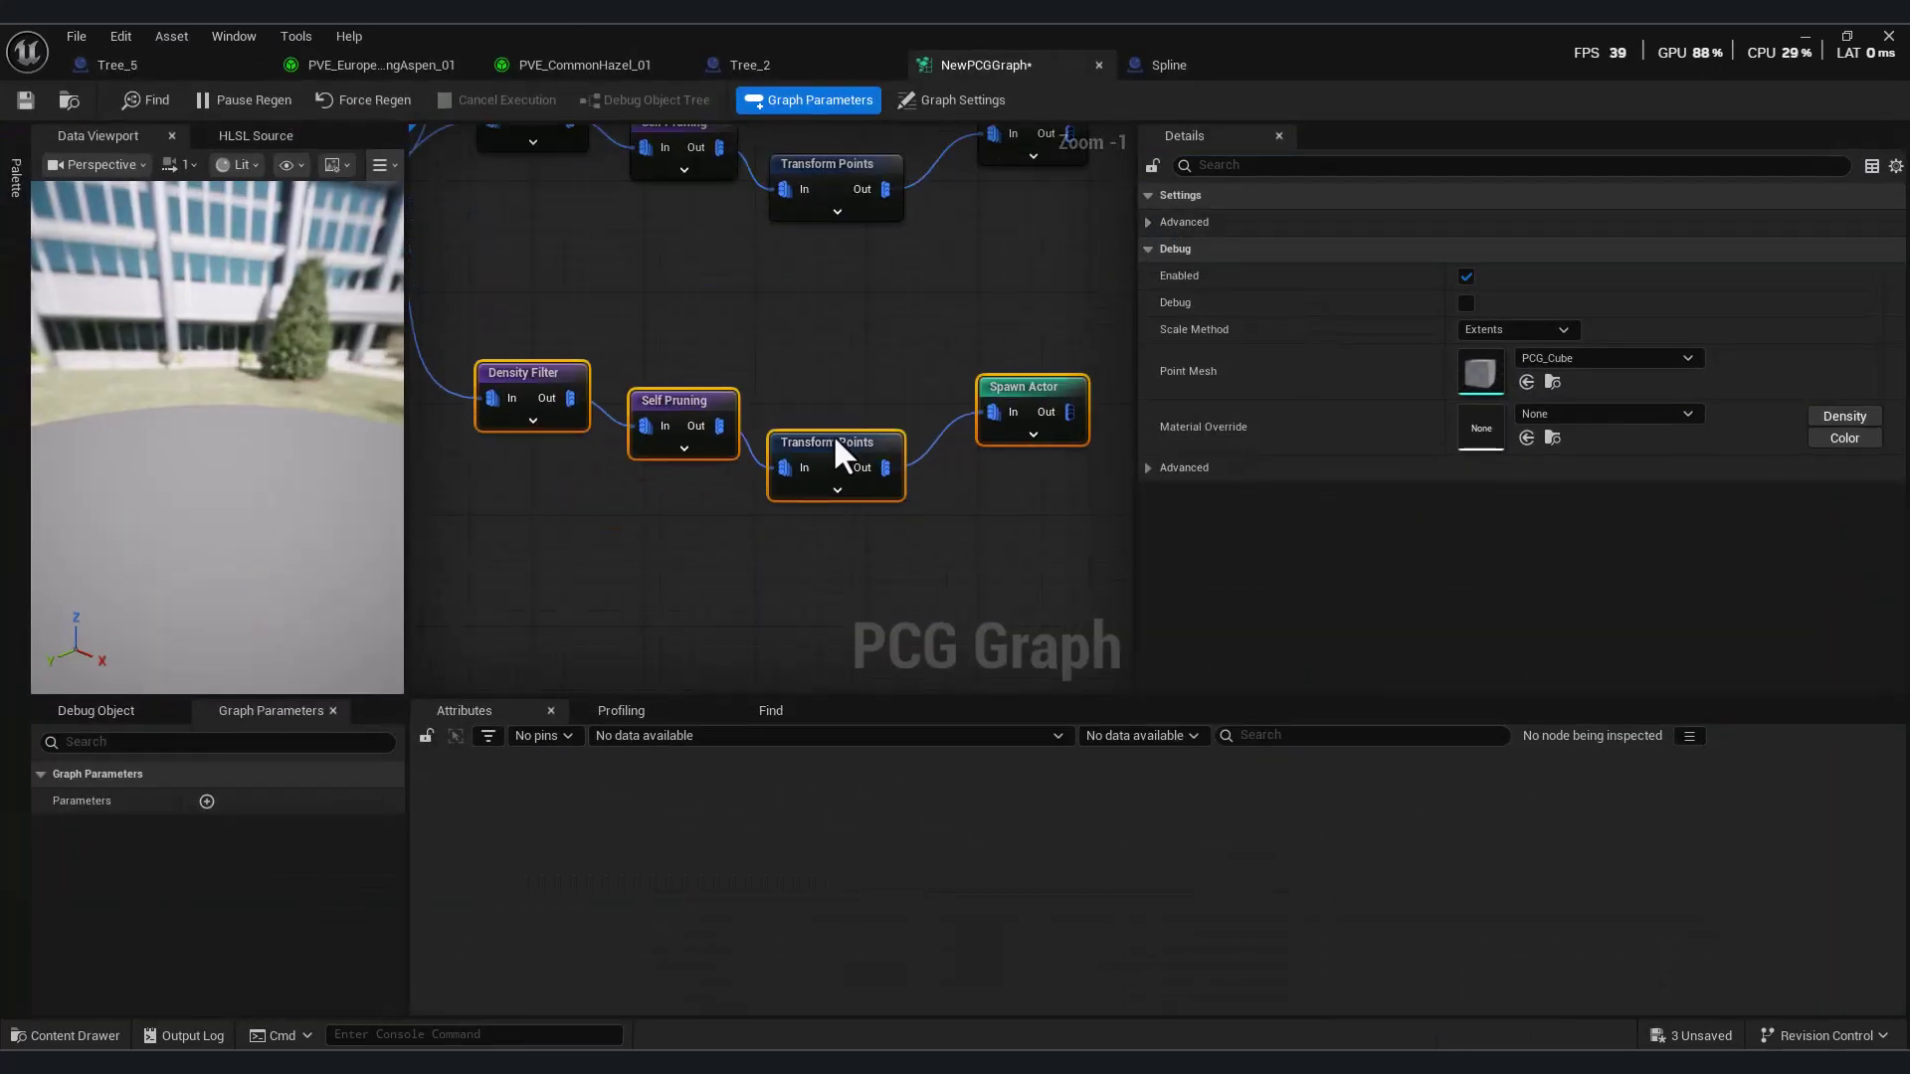
{"action": "left_click", "coordinate": [840, 439]}
{"action": "left_click_drag", "start_coordinate": [841, 438], "coordinate": [912, 456]}
{"action": "left_click_drag", "start_coordinate": [1019, 391], "coordinate": [1088, 404]}
- Add a Difference node with the lowest Self Pruning output as its Source and place it above the Transform Points node
{"action": "right_click_drag", "start_coordinate": [662, 464], "coordinate": [594, 610]}
{"action": "left_click_drag", "start_coordinate": [746, 525], "coordinate": [748, 523]}
{"action": "type", "text": "dife"}
{"action": "key", "text": "BackSpace"}
{"action": "key", "text": "BackSpace"}
{"action": "key", "text": "BackSpace"}
{"action": "key", "text": "BackSpace"}
{"action": "type", "text": "def"}
{"action": "key", "text": "BackSpace"}
{"action": "key", "text": "BackSpace"}
{"action": "type", "text": "if"}
{"action": "left_click", "coordinate": [815, 635]}
{"action": "left_click_drag", "start_coordinate": [838, 529], "coordinate": [831, 458]}
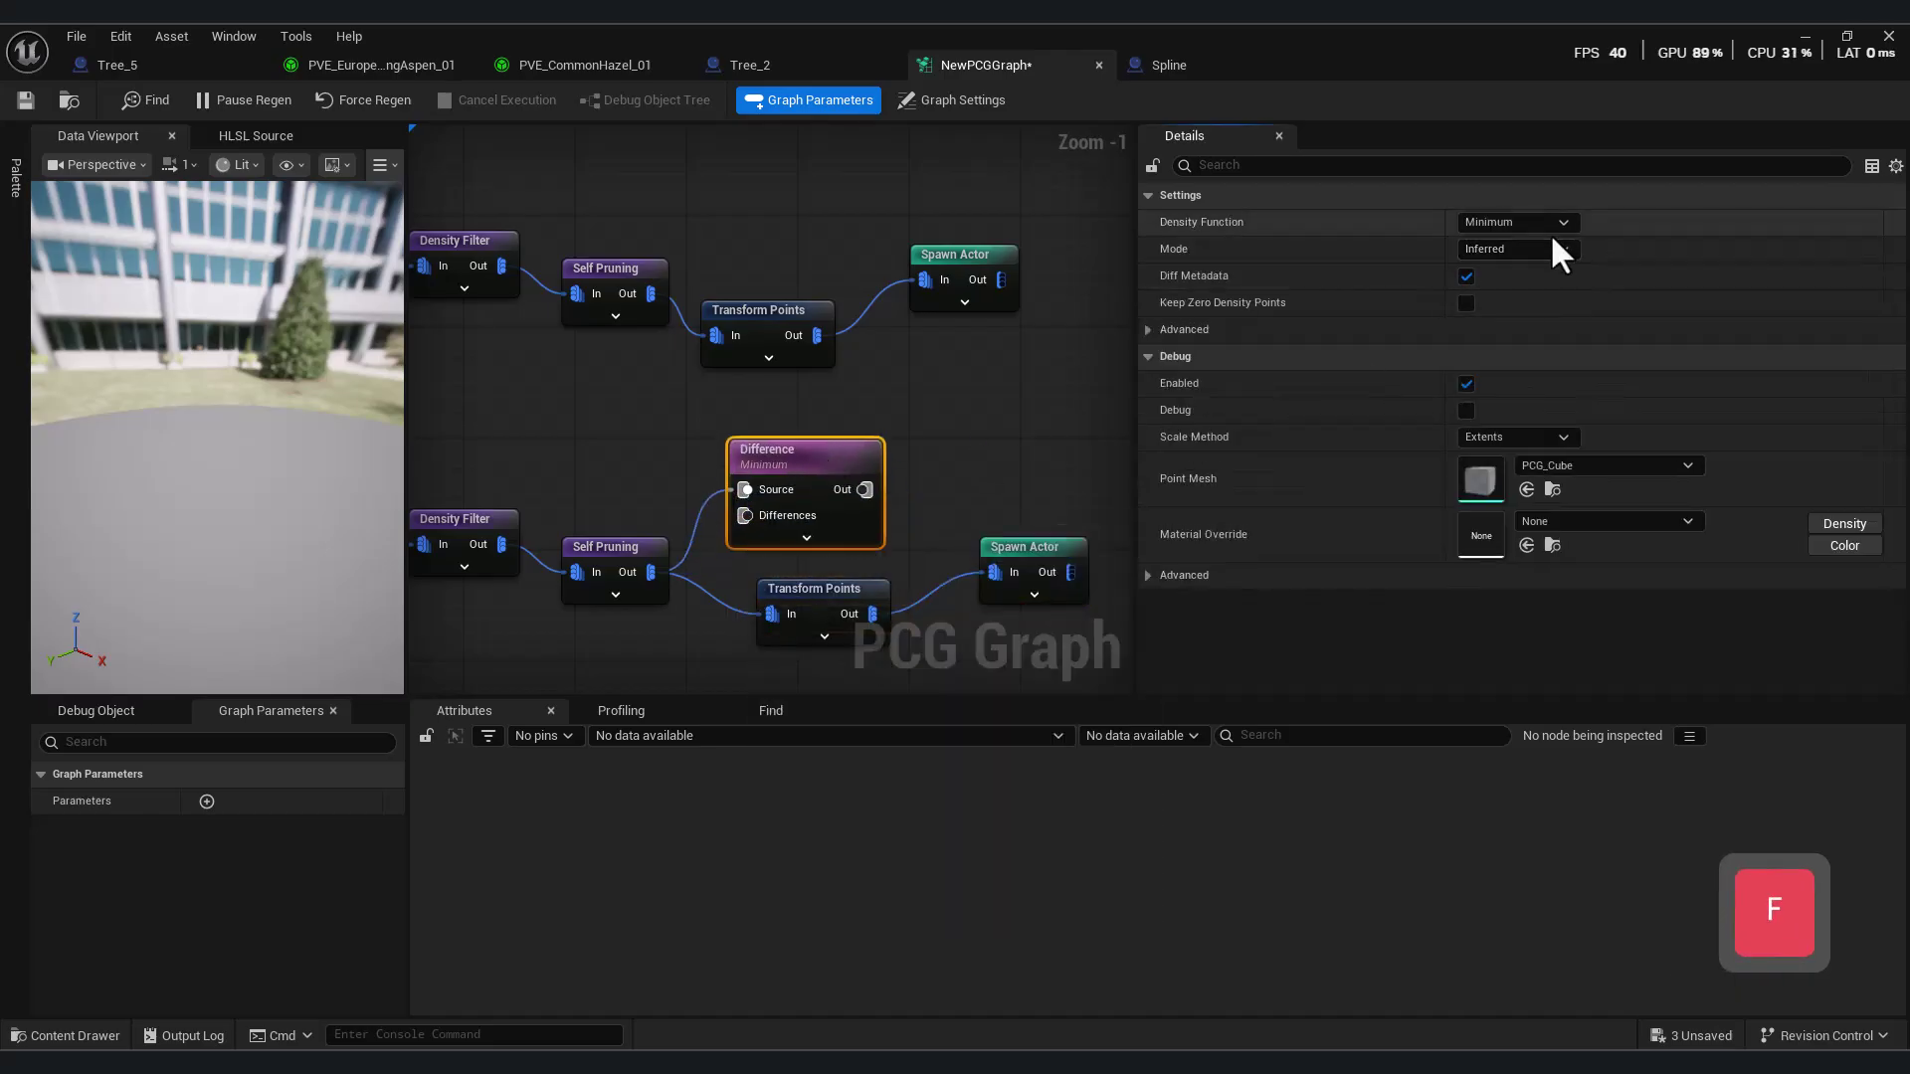
- Set the Difference node's Density Function to Binary and connect the upper Self Pruning output to its Differences input
{"action": "left_click", "coordinate": [1511, 280]}
{"action": "right_click_drag", "start_coordinate": [691, 460], "coordinate": [754, 477]}
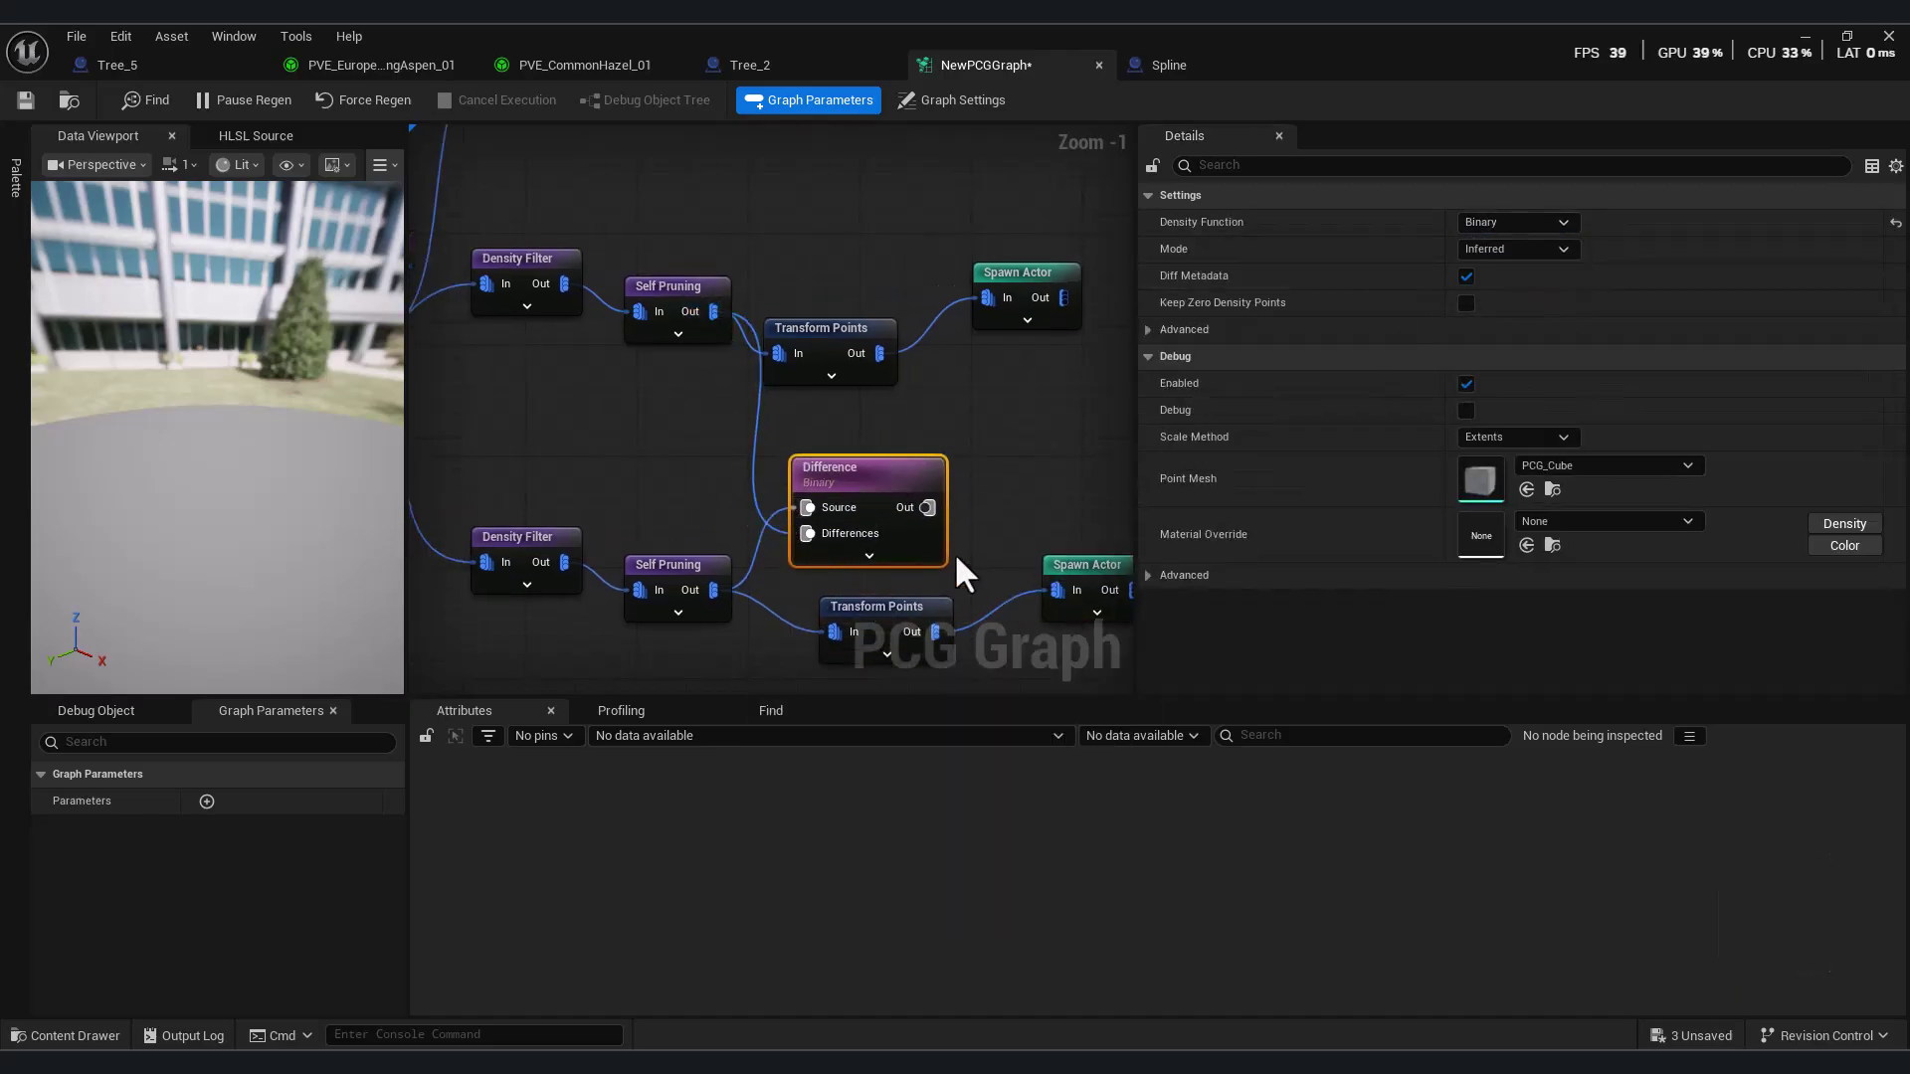
{"action": "right_click_drag", "start_coordinate": [995, 417], "coordinate": [927, 401]}
- Disable the Spawn Actor nodes of all tree branches, keeping the level visible beside the graph
{"action": "left_click_drag", "start_coordinate": [1147, 38], "coordinate": [1227, 225]}
{"action": "scroll", "coordinate": [1134, 478], "scroll_direction": "down", "scroll_amount": 1}
{"action": "right_click_drag", "start_coordinate": [1134, 477], "coordinate": [947, 467]}
{"action": "scroll", "coordinate": [1070, 502], "scroll_direction": "down", "scroll_amount": 3}
{"action": "left_click_drag", "start_coordinate": [1177, 494], "coordinate": [1113, 590]}
{"action": "key", "text": "e"}
{"action": "left_click_drag", "start_coordinate": [1128, 384], "coordinate": [1077, 471]}
{"action": "key", "text": "e"}
{"action": "right_click_drag", "start_coordinate": [1077, 447], "coordinate": [1102, 591]}
{"action": "left_click_drag", "start_coordinate": [1125, 499], "coordinate": [1088, 431]}
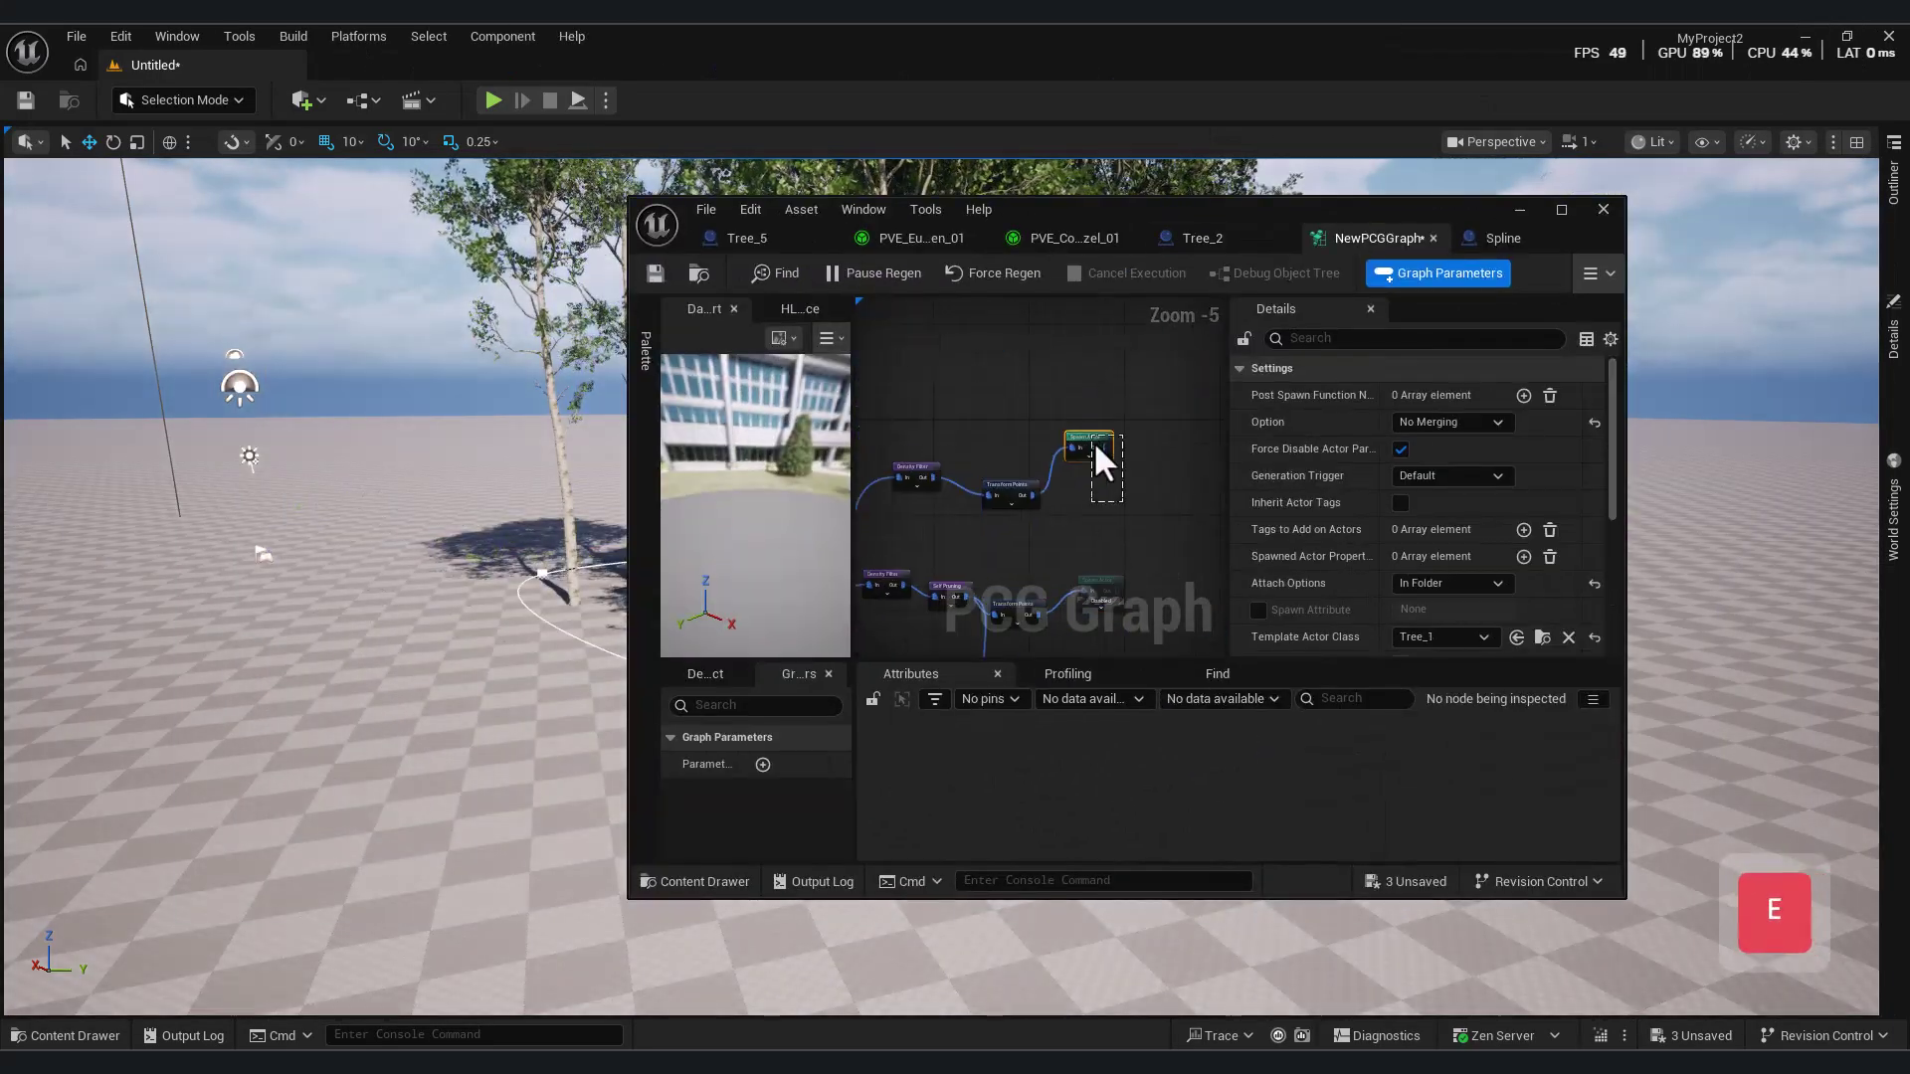
{"action": "key", "text": "e"}
- Enable debug display on both Self Pruning nodes and view their points inside the spline
{"action": "left_click_drag", "start_coordinate": [1249, 218], "coordinate": [1528, 235]}
{"action": "scroll", "coordinate": [1351, 578], "scroll_direction": "up", "scroll_amount": 2}
{"action": "left_click", "coordinate": [1219, 428]}
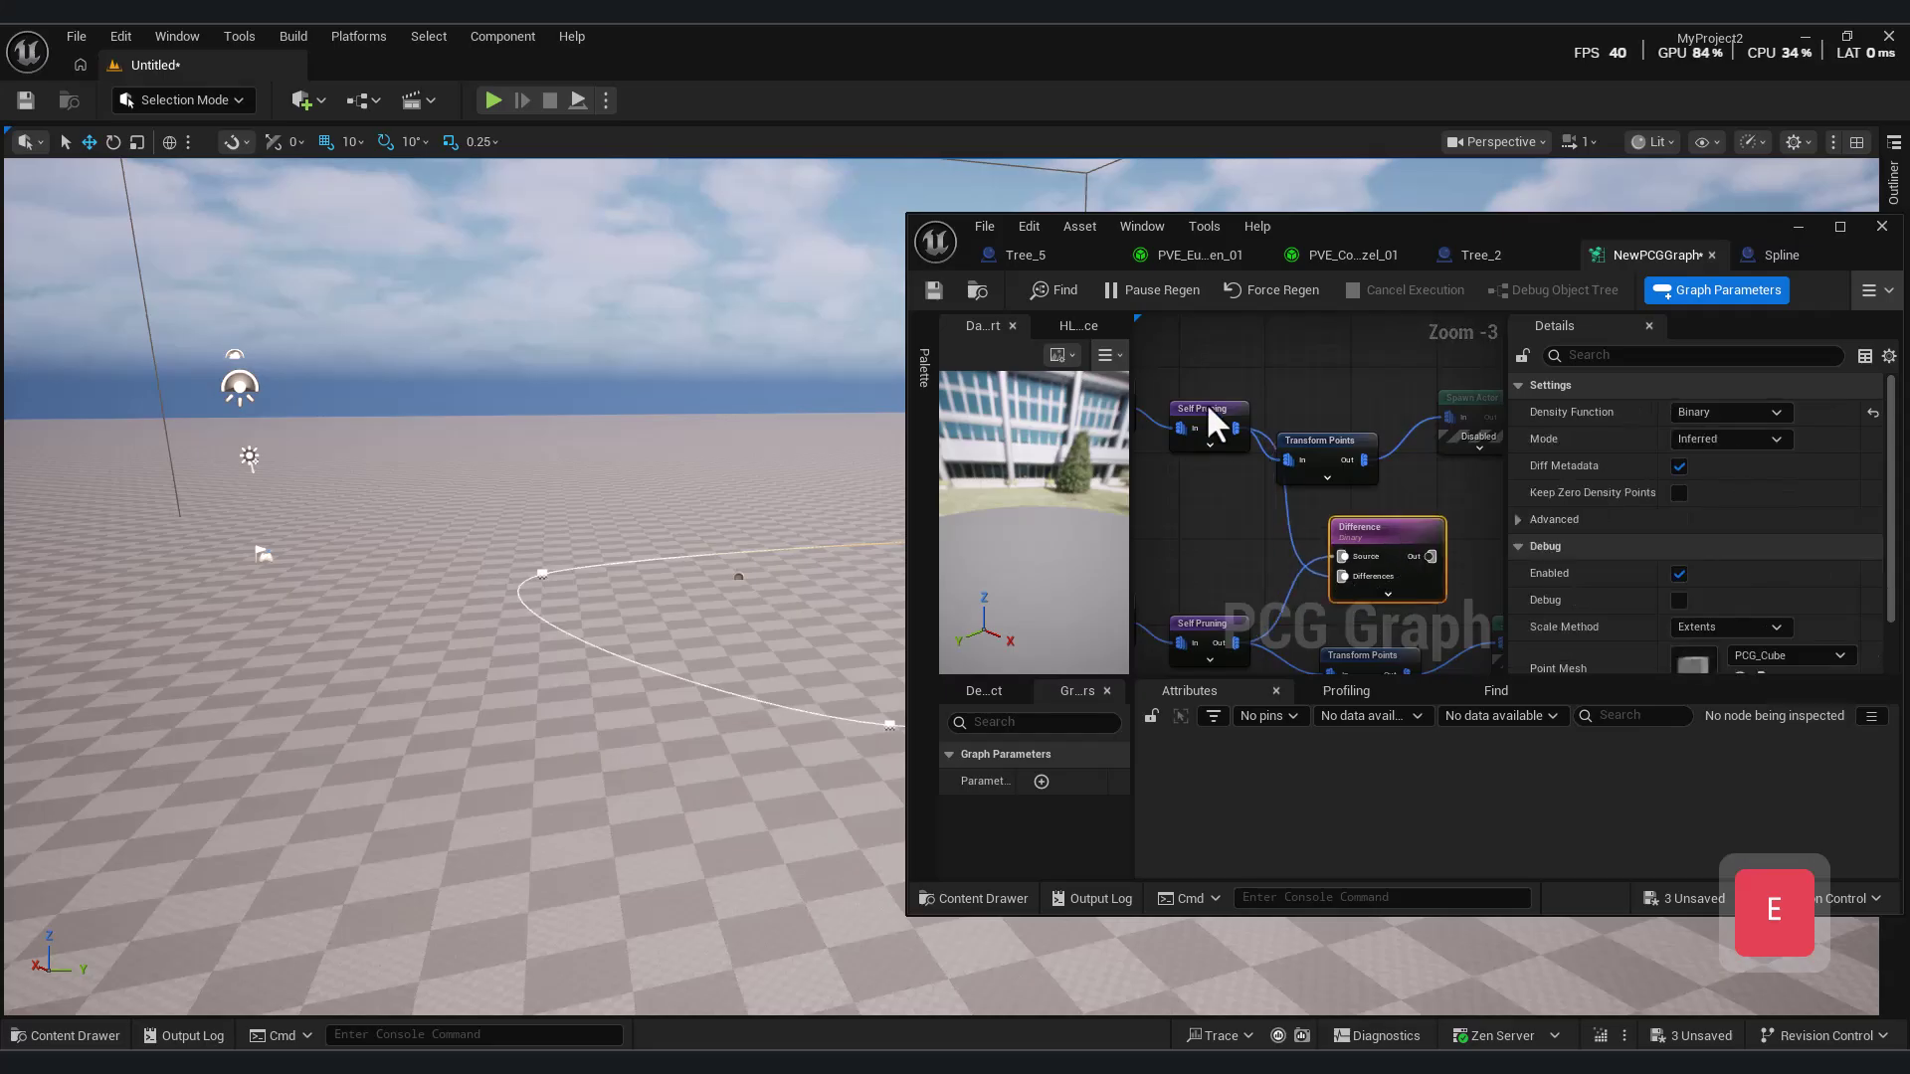
{"action": "key", "text": "d"}
{"action": "right_click_drag", "start_coordinate": [1226, 502], "coordinate": [1163, 387]}
{"action": "left_click", "coordinate": [1163, 509]}
{"action": "key", "text": "d"}
{"action": "right_click_drag", "start_coordinate": [880, 552], "coordinate": [920, 597]}
{"action": "key", "text": "s"}
{"action": "key", "text": "a"}
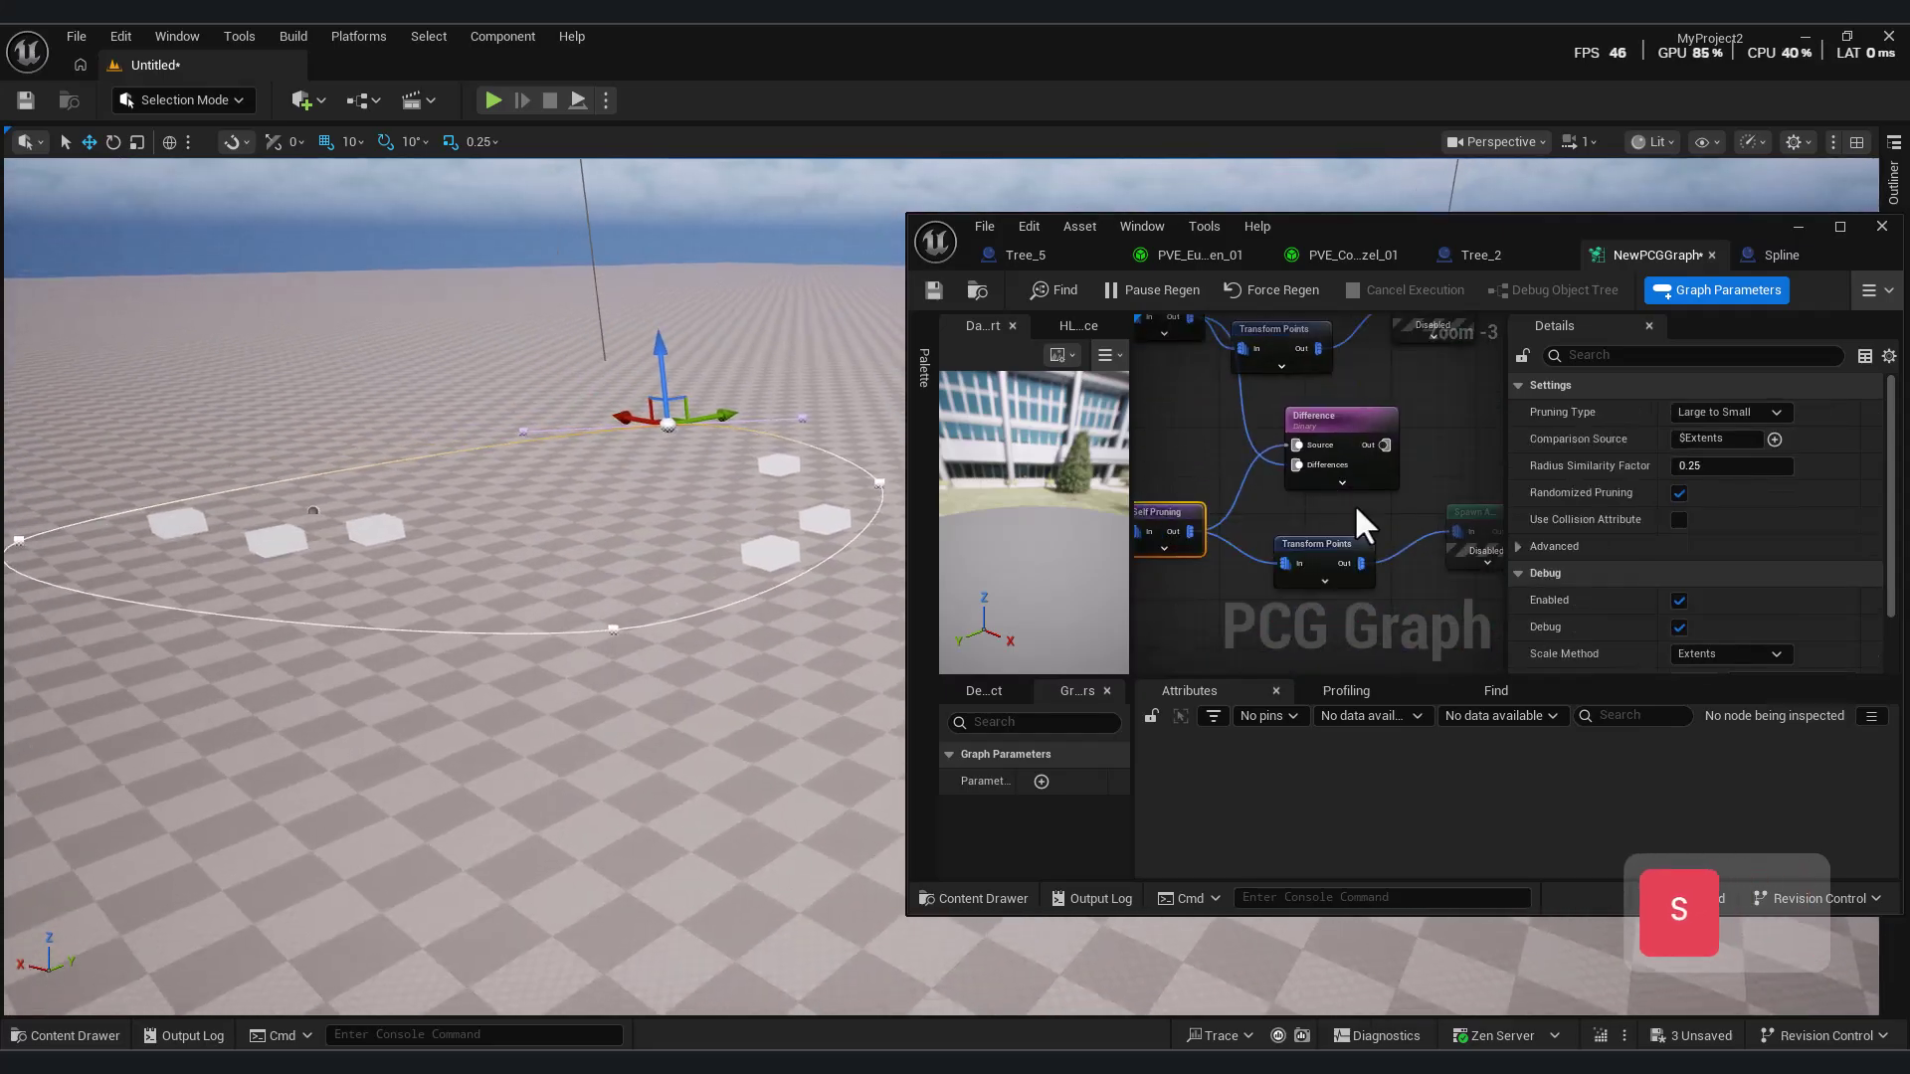
- Switch debug display from the lower Self Pruning to the Difference node and route the Difference output into the lower Transform Points
{"action": "right_click_drag", "start_coordinate": [1299, 517], "coordinate": [1500, 523]}
{"action": "left_click", "coordinate": [1242, 509]}
{"action": "right_click_drag", "start_coordinate": [1301, 491], "coordinate": [1154, 469]}
{"action": "right_click_drag", "start_coordinate": [1402, 420], "coordinate": [1252, 434]}
{"action": "left_click", "coordinate": [1268, 550]}
{"action": "key", "text": "d"}
{"action": "left_click", "coordinate": [1424, 449]}
{"action": "key", "text": "d"}
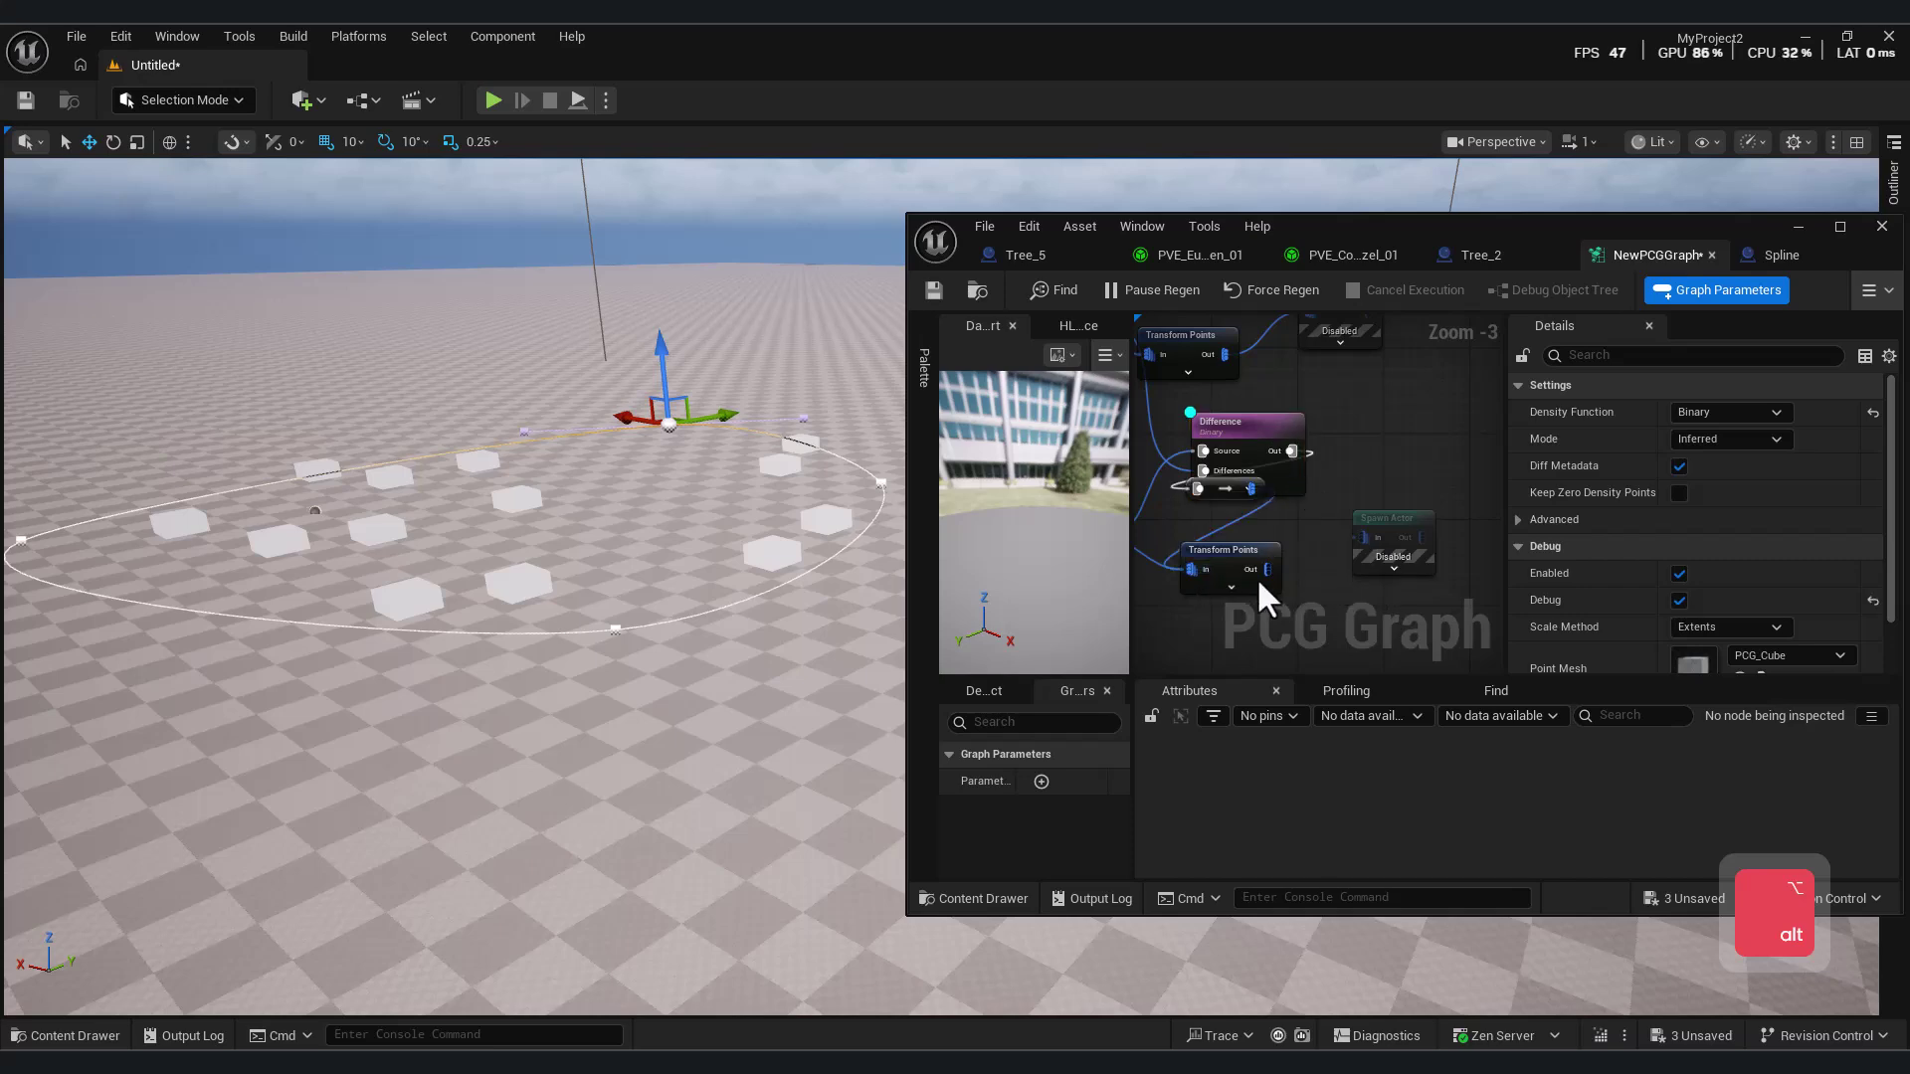
- Spread out the Difference, conversion, lower Transform Points and Spawn Actor nodes so their connections are easy to follow
{"action": "scroll", "coordinate": [1292, 439], "scroll_direction": "down", "scroll_amount": 1}
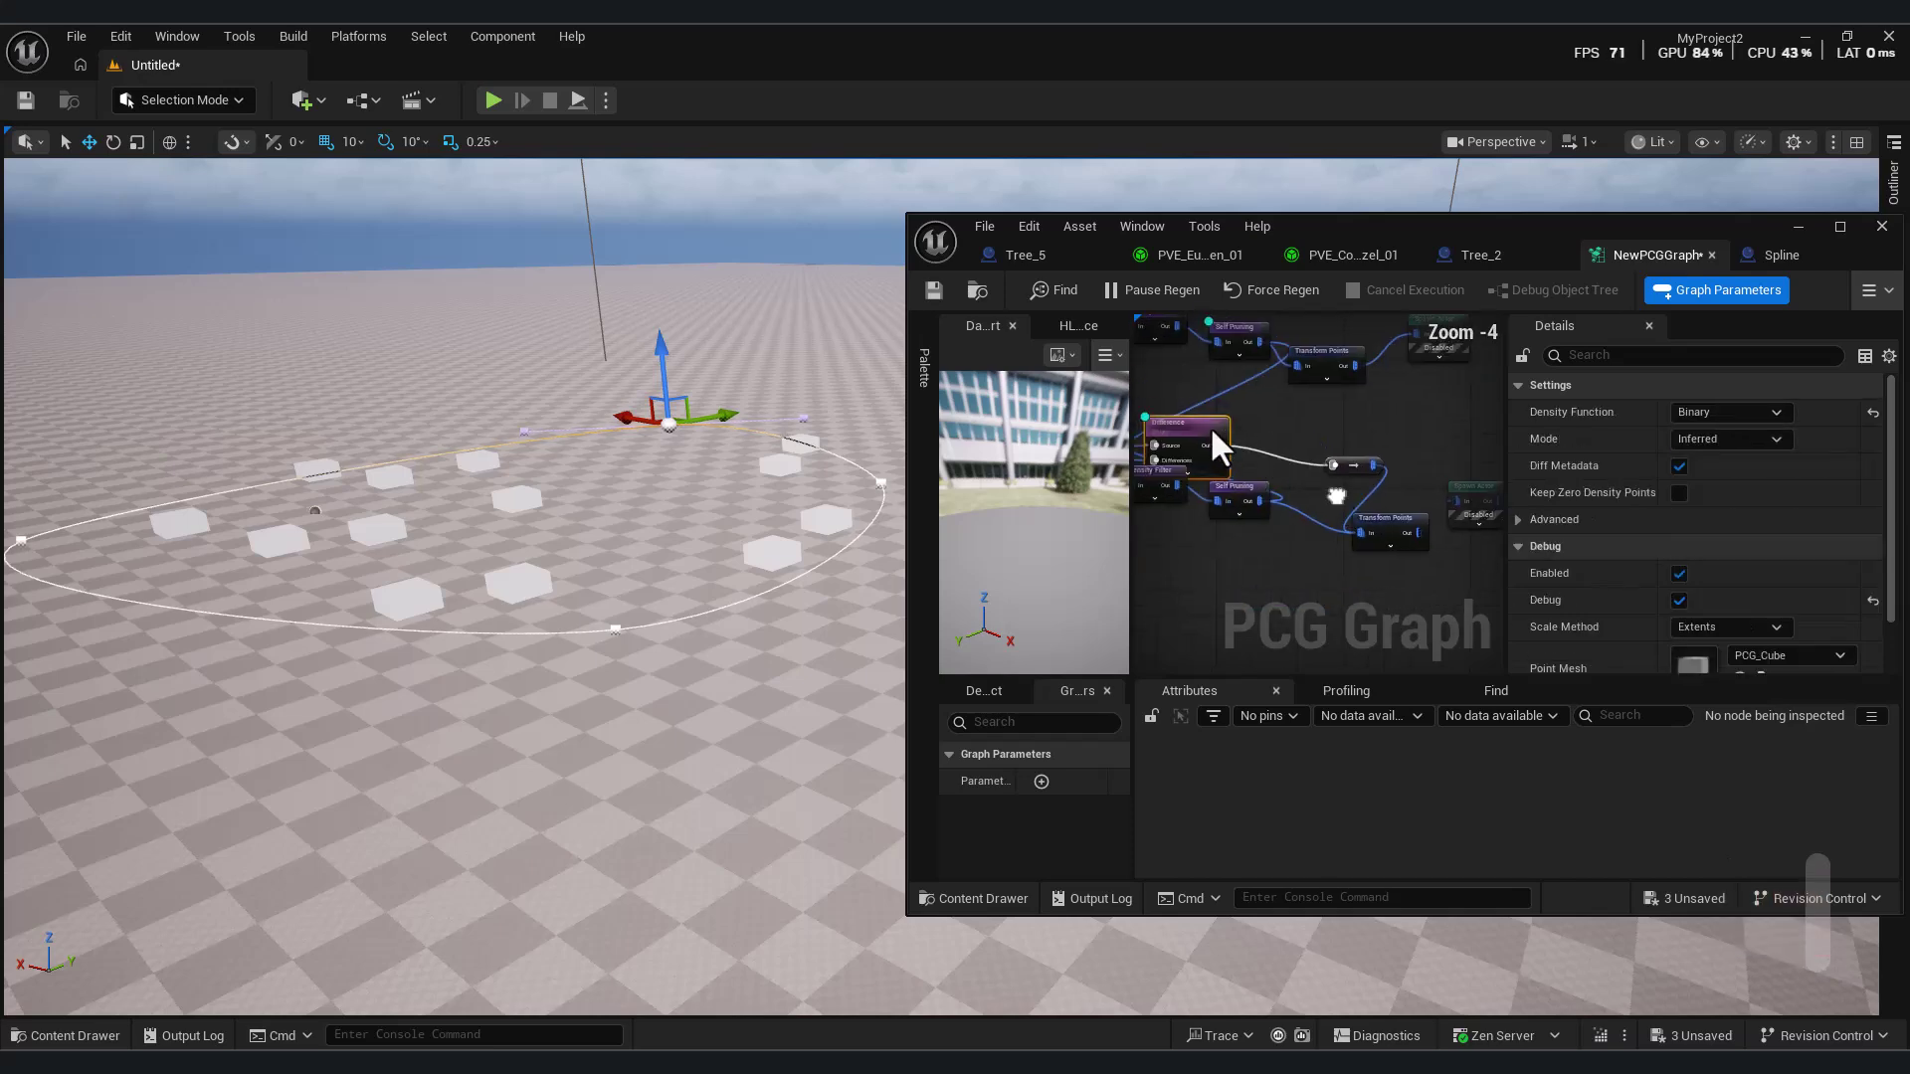
{"action": "right_click_drag", "start_coordinate": [1438, 525], "coordinate": [1307, 531]}
{"action": "double_click", "coordinate": [1766, 237]}
{"action": "right_click_drag", "start_coordinate": [780, 423], "coordinate": [1103, 536]}
{"action": "scroll", "coordinate": [1103, 536], "scroll_direction": "up", "scroll_amount": 1}
{"action": "left_click_drag", "start_coordinate": [890, 379], "coordinate": [1030, 356]}
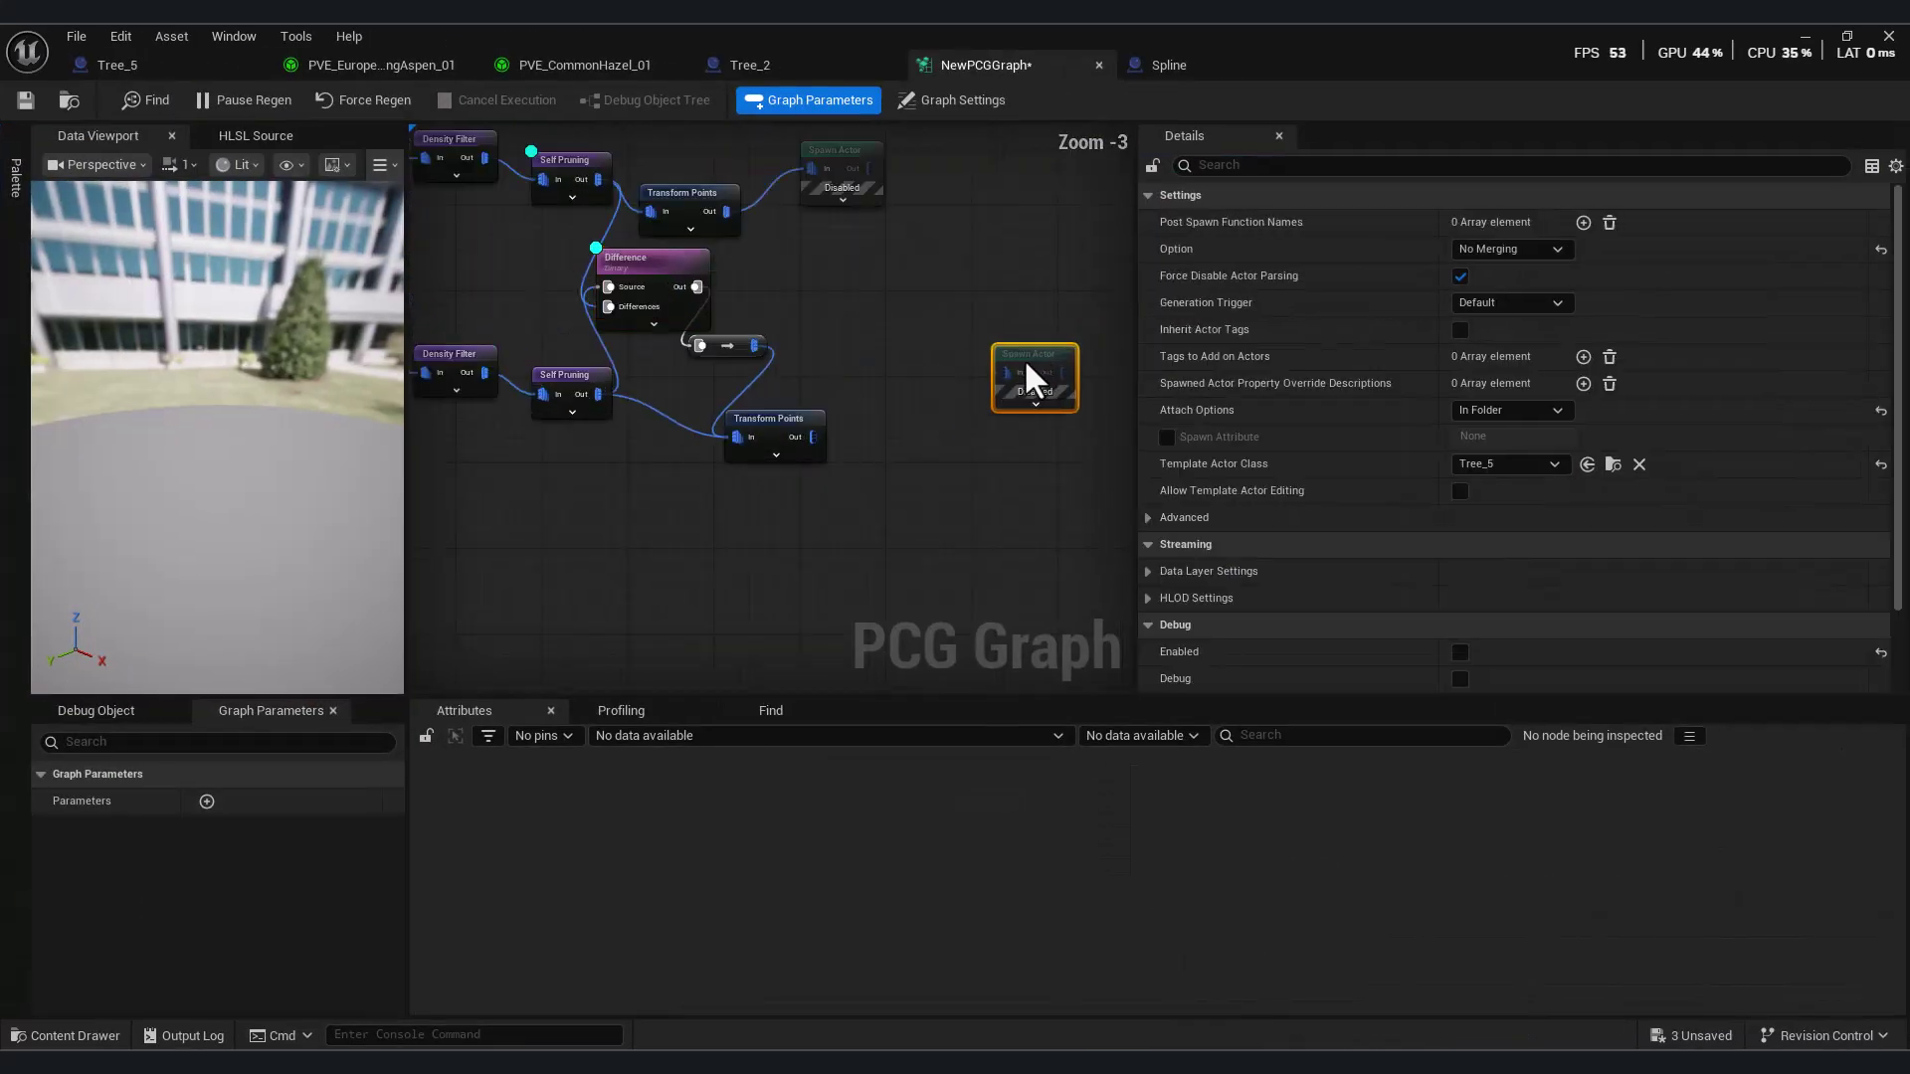
{"action": "left_click_drag", "start_coordinate": [781, 423], "coordinate": [920, 420]}
{"action": "left_click_drag", "start_coordinate": [738, 346], "coordinate": [808, 356]}
{"action": "right_click_drag", "start_coordinate": [808, 356], "coordinate": [878, 403]}
{"action": "left_click_drag", "start_coordinate": [745, 322], "coordinate": [787, 331]}
{"action": "right_click_drag", "start_coordinate": [992, 450], "coordinate": [829, 450]}
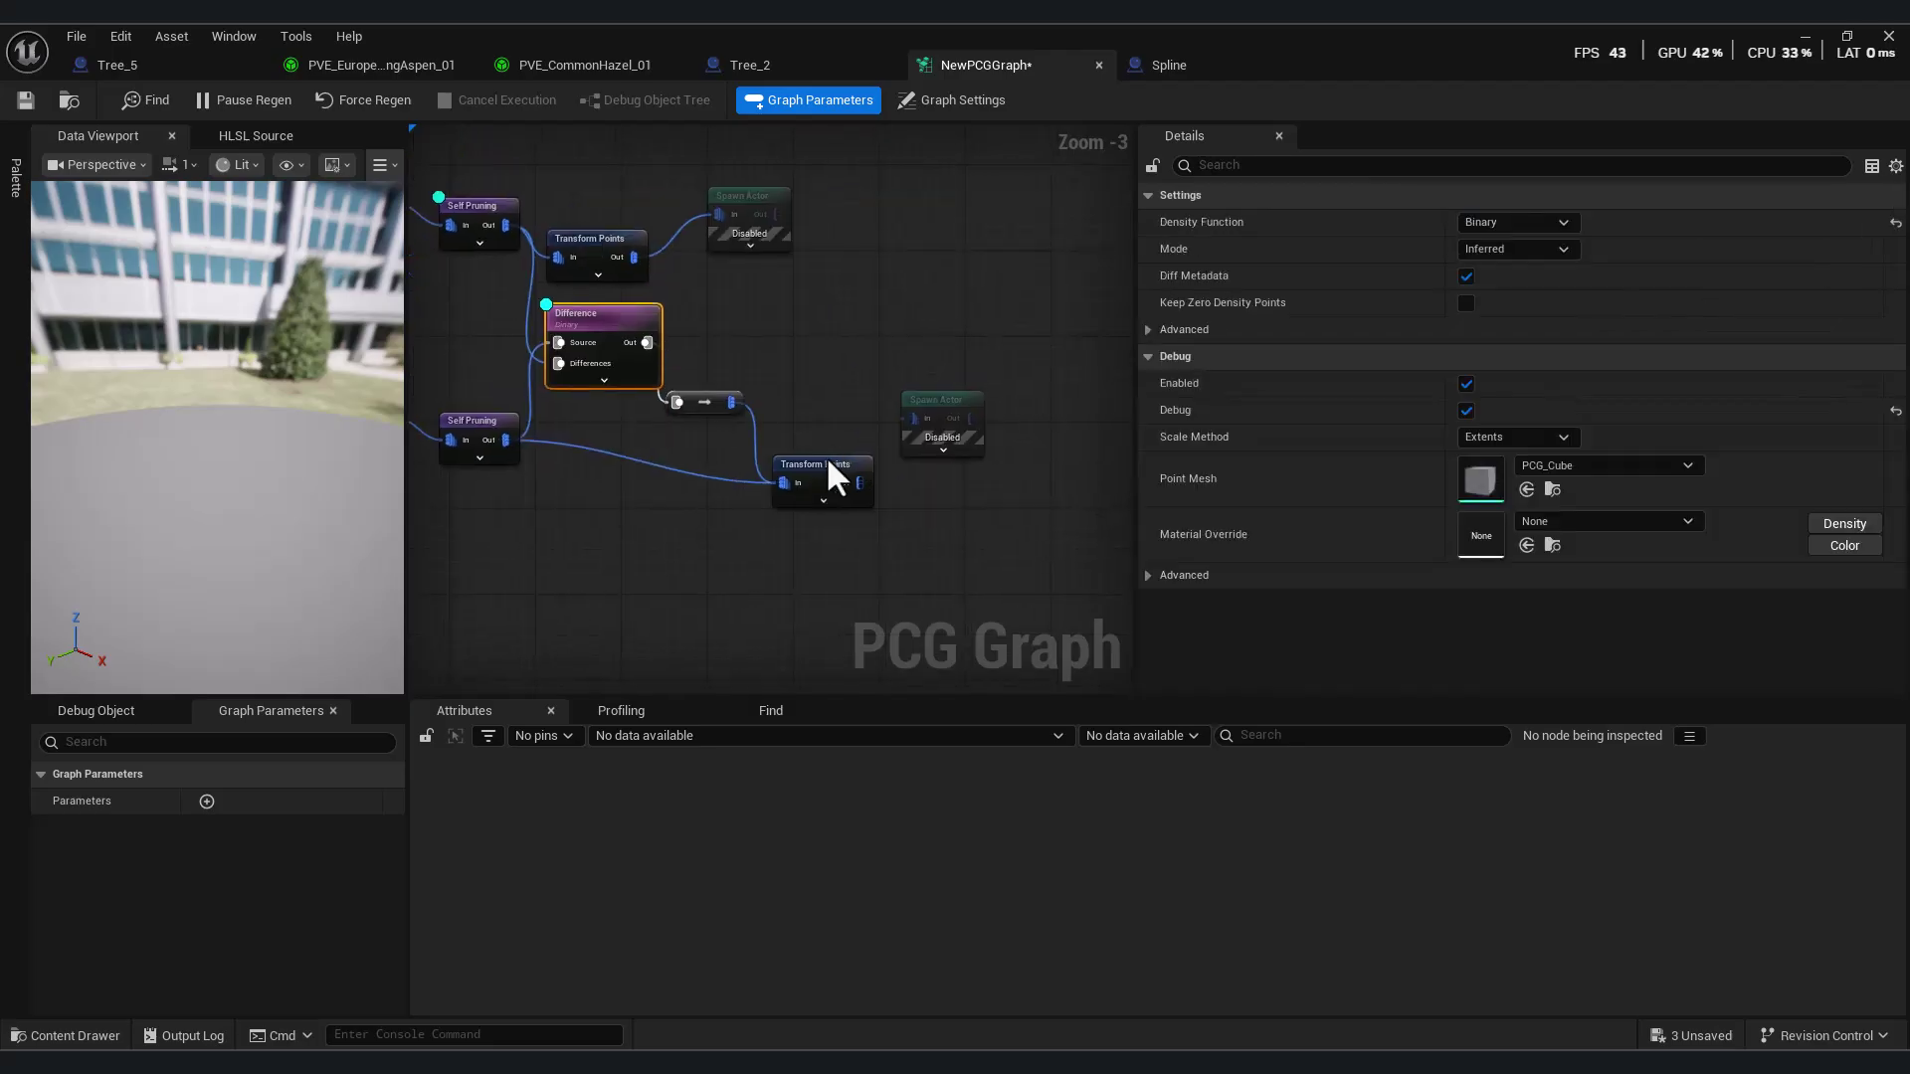
- Connect the lower Transform Points to the Tree_5 Spawn Actor, re-enable that Spawn Actor and inspect the spawned bushes
{"action": "left_click", "coordinate": [875, 478]}
{"action": "left_click", "coordinate": [945, 408]}
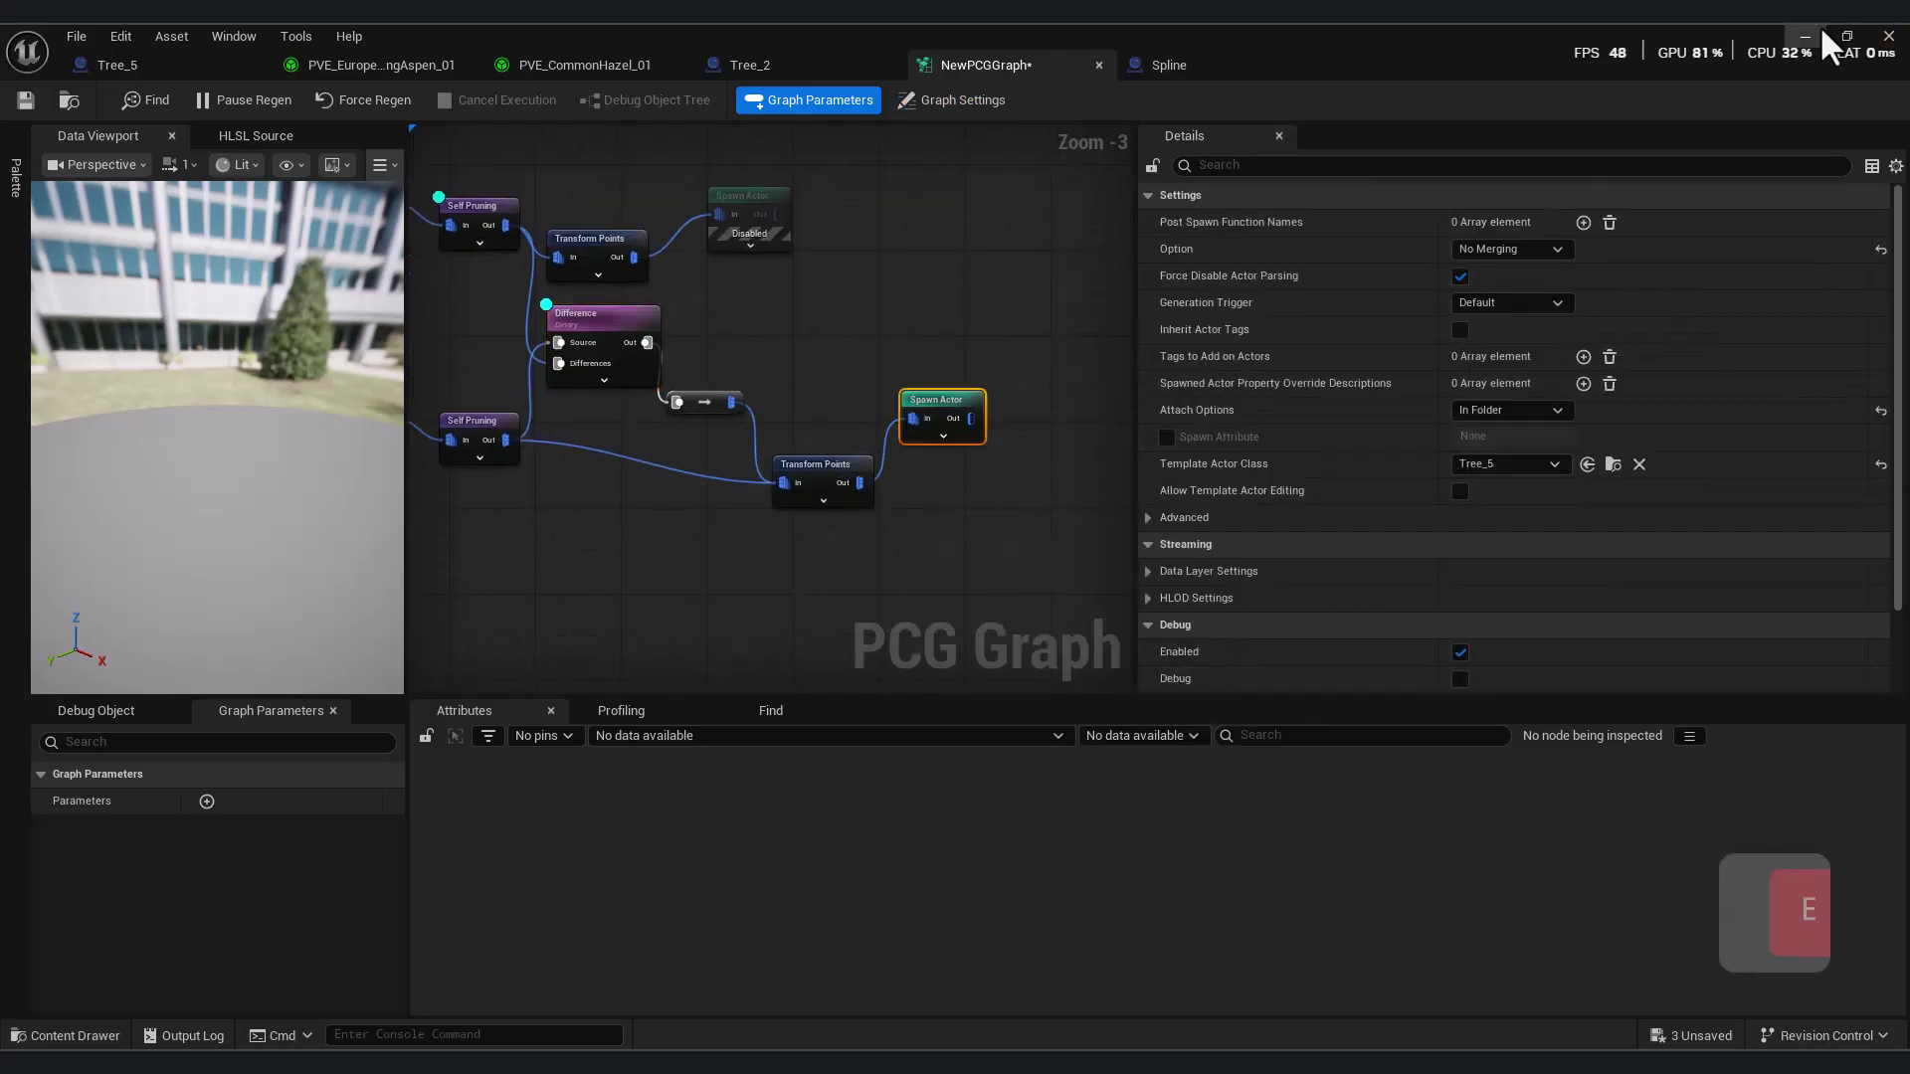
{"action": "key", "text": "s"}
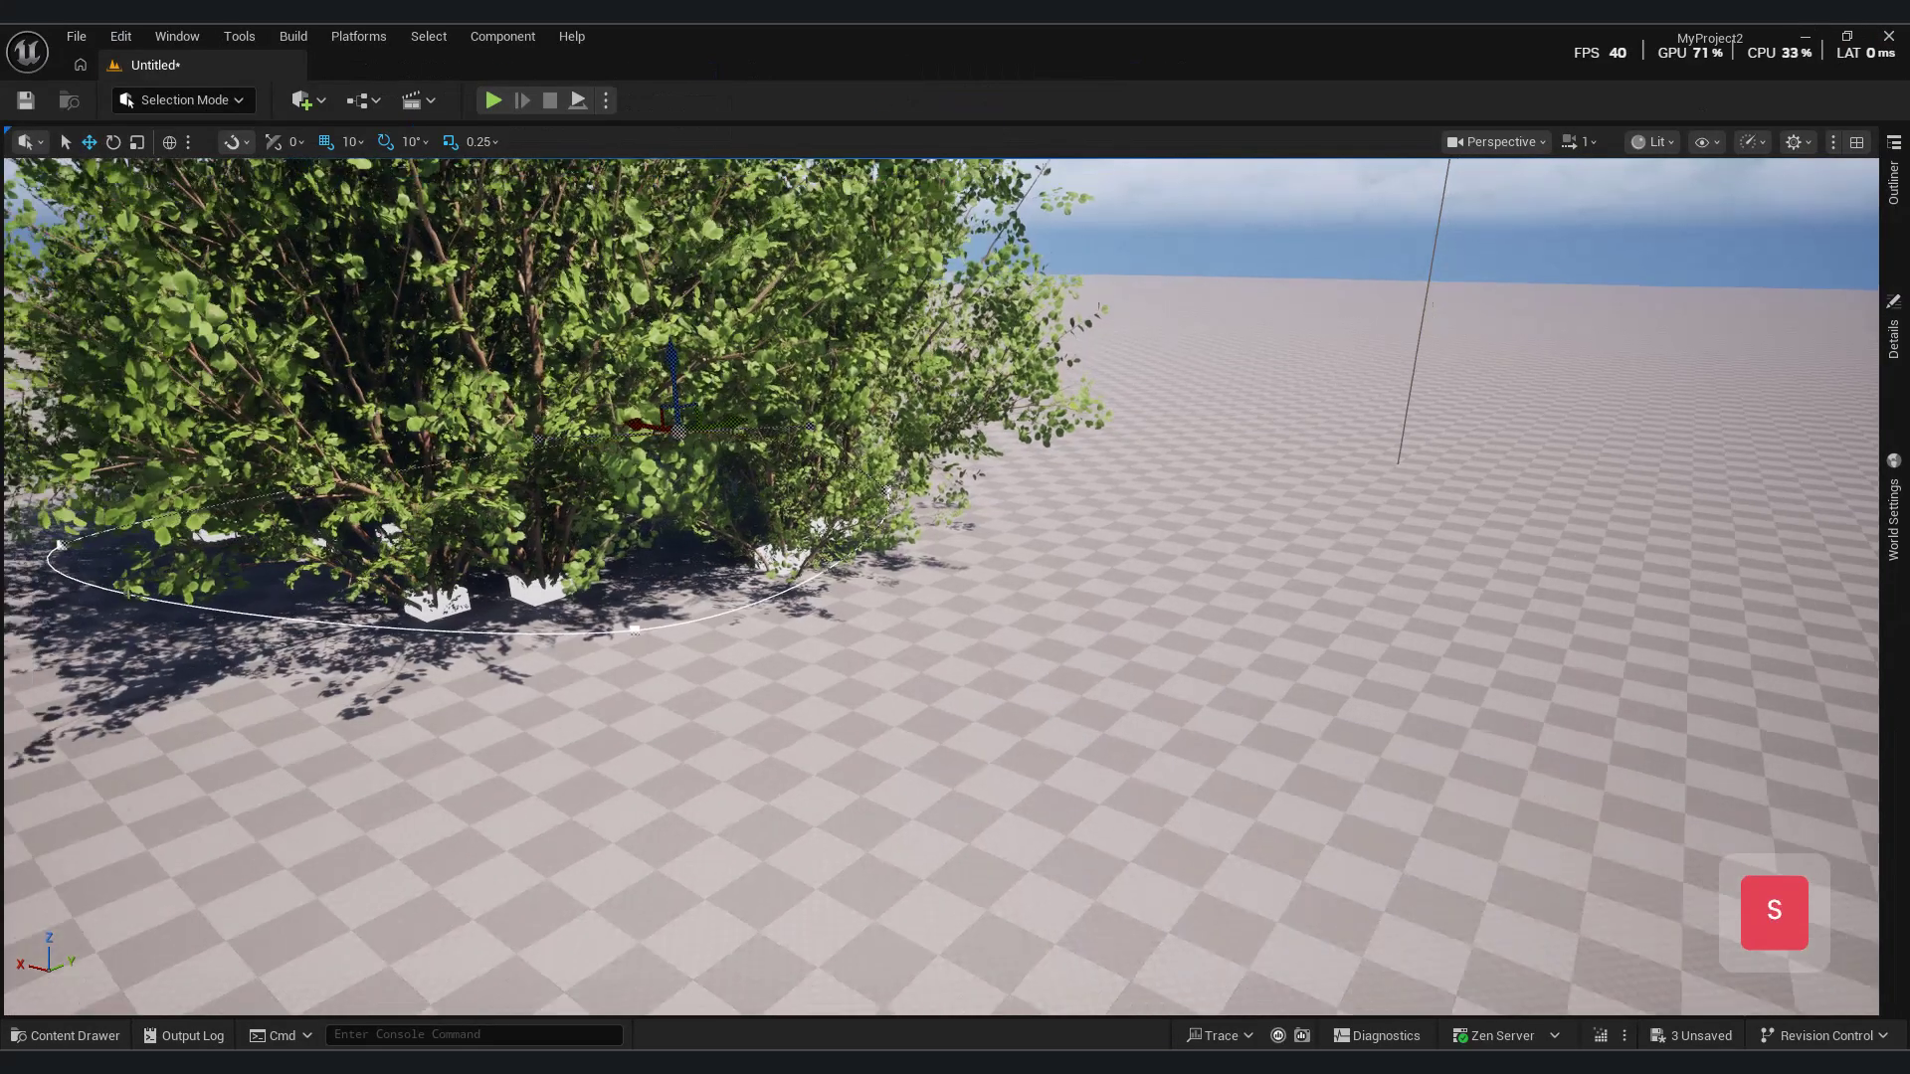
{"action": "key", "text": "a"}
{"action": "key", "text": "w"}
{"action": "key", "text": "s"}
{"action": "mouse_move", "coordinate": [789, 993]}
{"action": "right_mouse_down"}
{"action": "mouse_move", "coordinate": [1094, 992]}
{"action": "mouse_move", "coordinate": [790, 992]}
{"action": "right_mouse_up"}
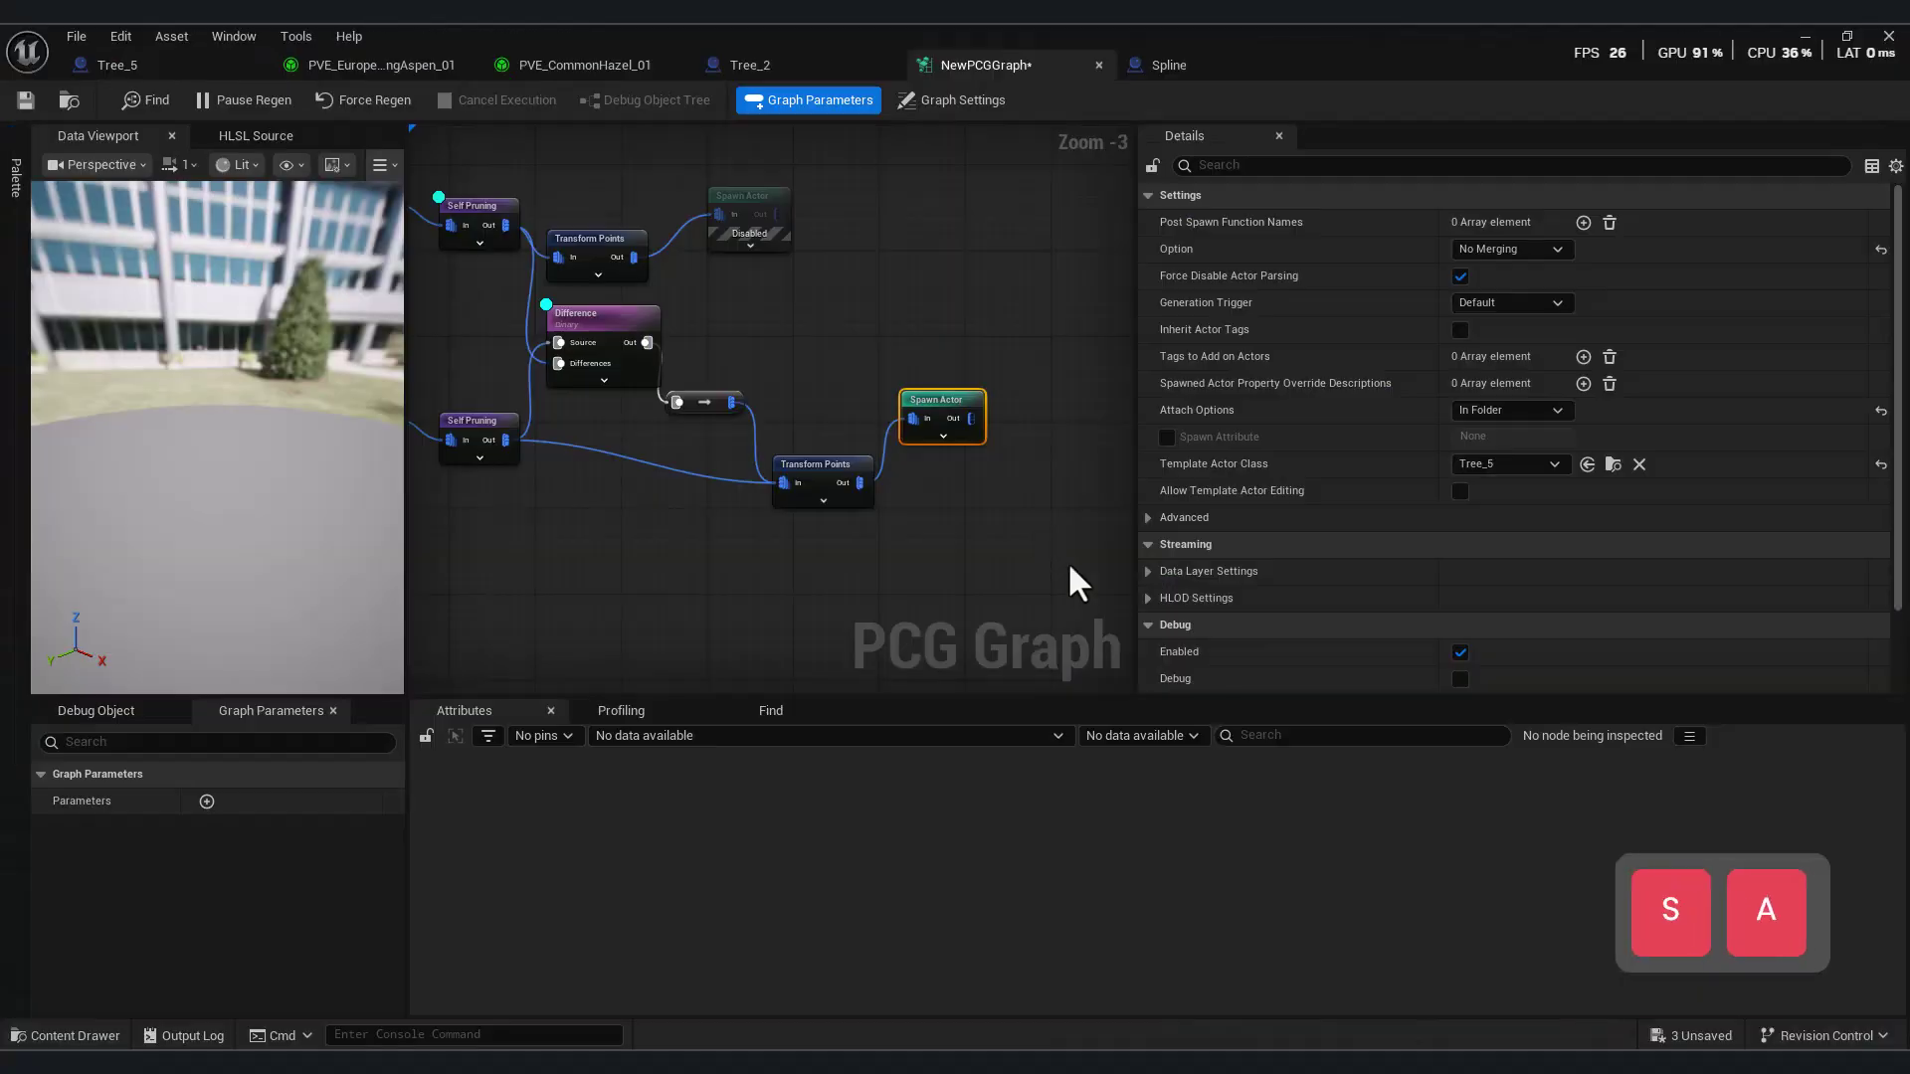
- Set the Scale Max of the lower Transform Points node to 0.6 on all axes
{"action": "scroll", "coordinate": [1066, 561], "scroll_direction": "up", "scroll_amount": 3}
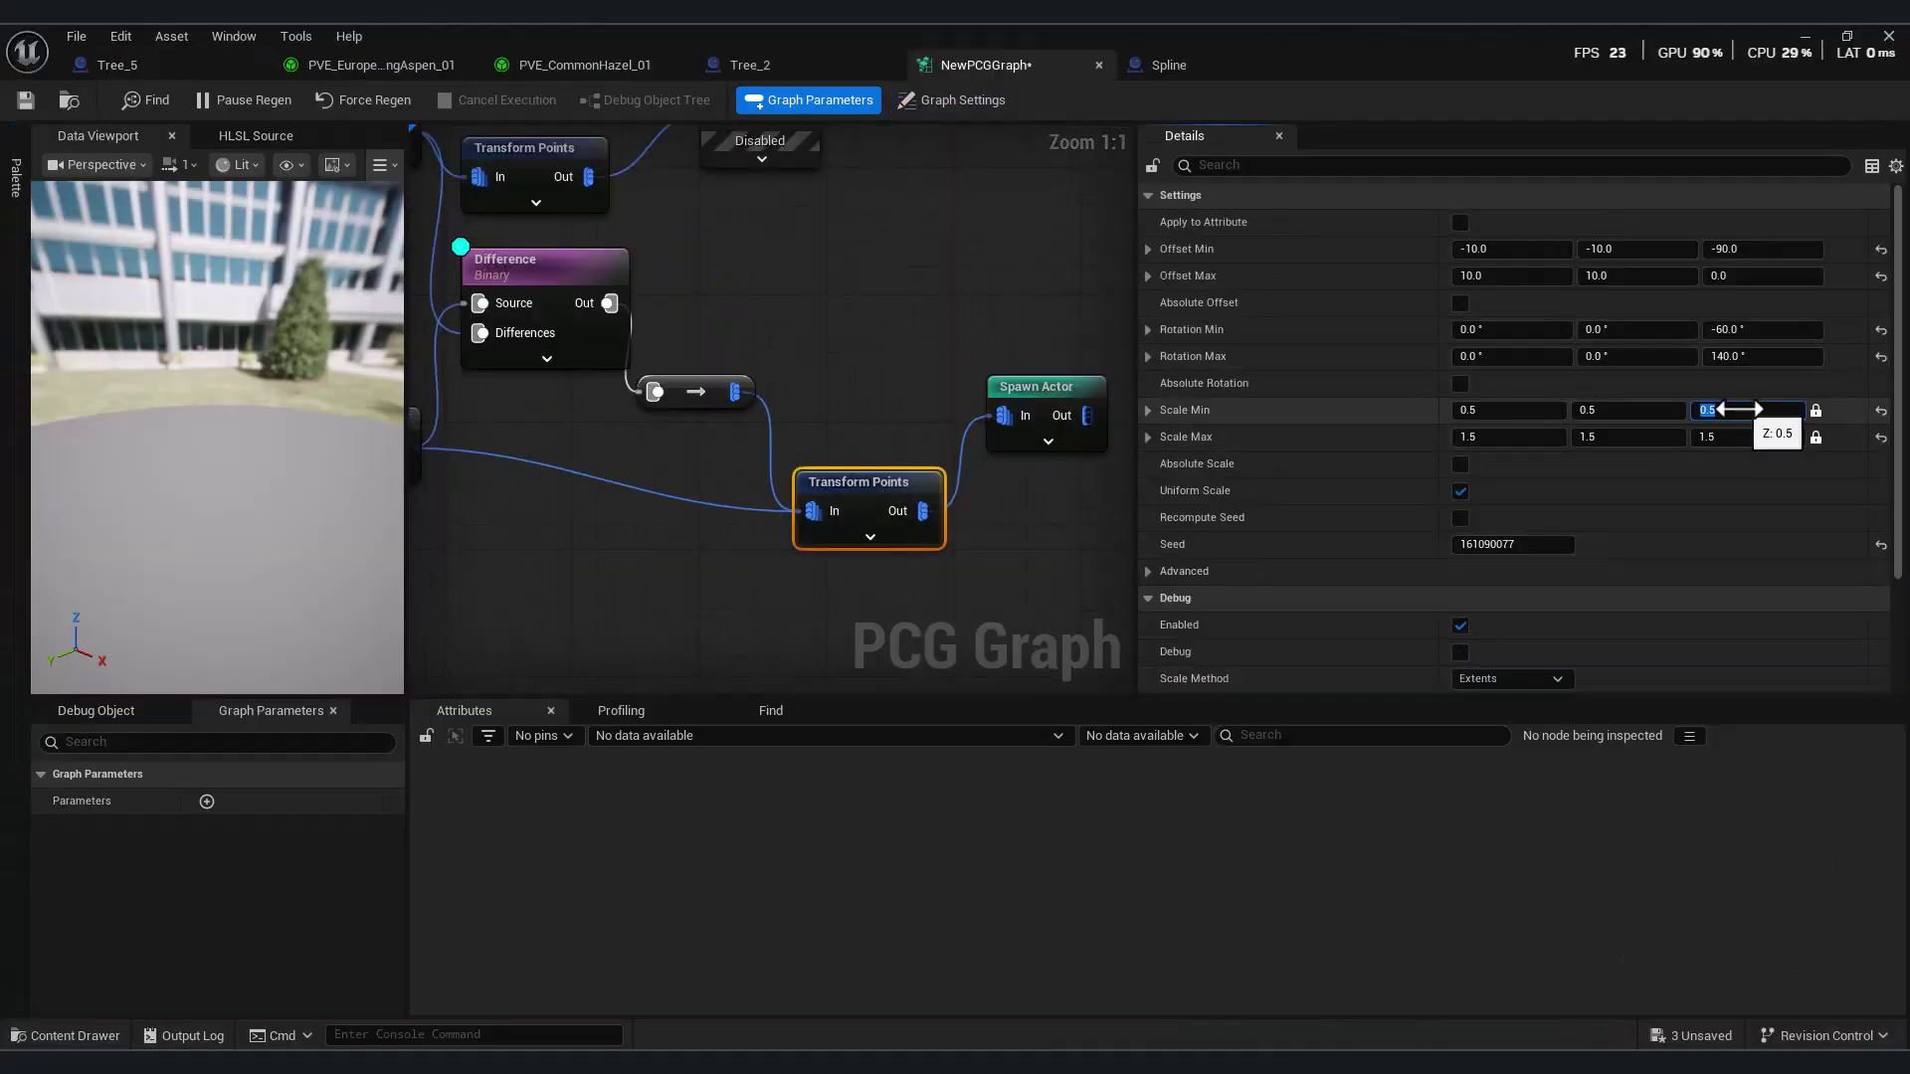
{"action": "left_click_drag", "start_coordinate": [1551, 40], "coordinate": [354, 358]}
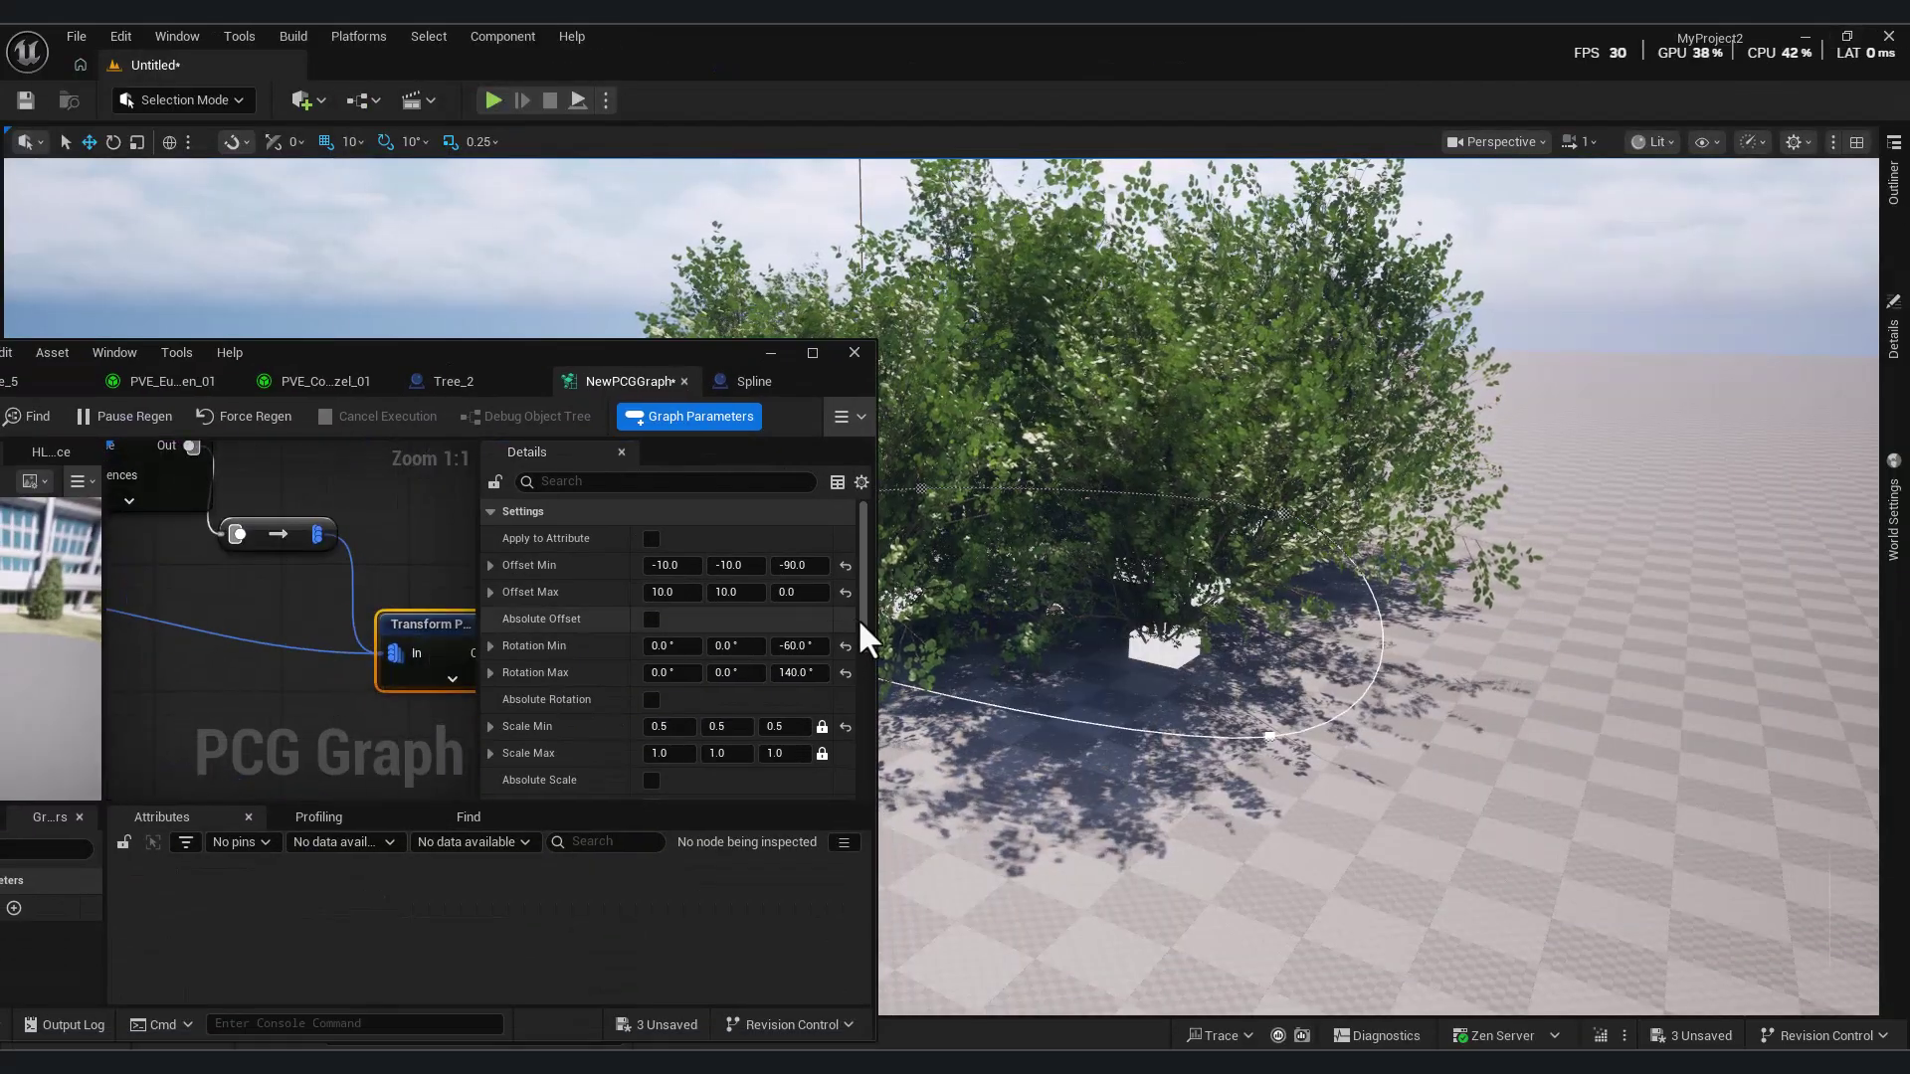
{"action": "scroll", "coordinate": [855, 640], "scroll_direction": "down", "scroll_amount": 2}
{"action": "left_click", "coordinate": [780, 655]}
{"action": "type", "text": "0."}
{"action": "key", "text": "Return"}
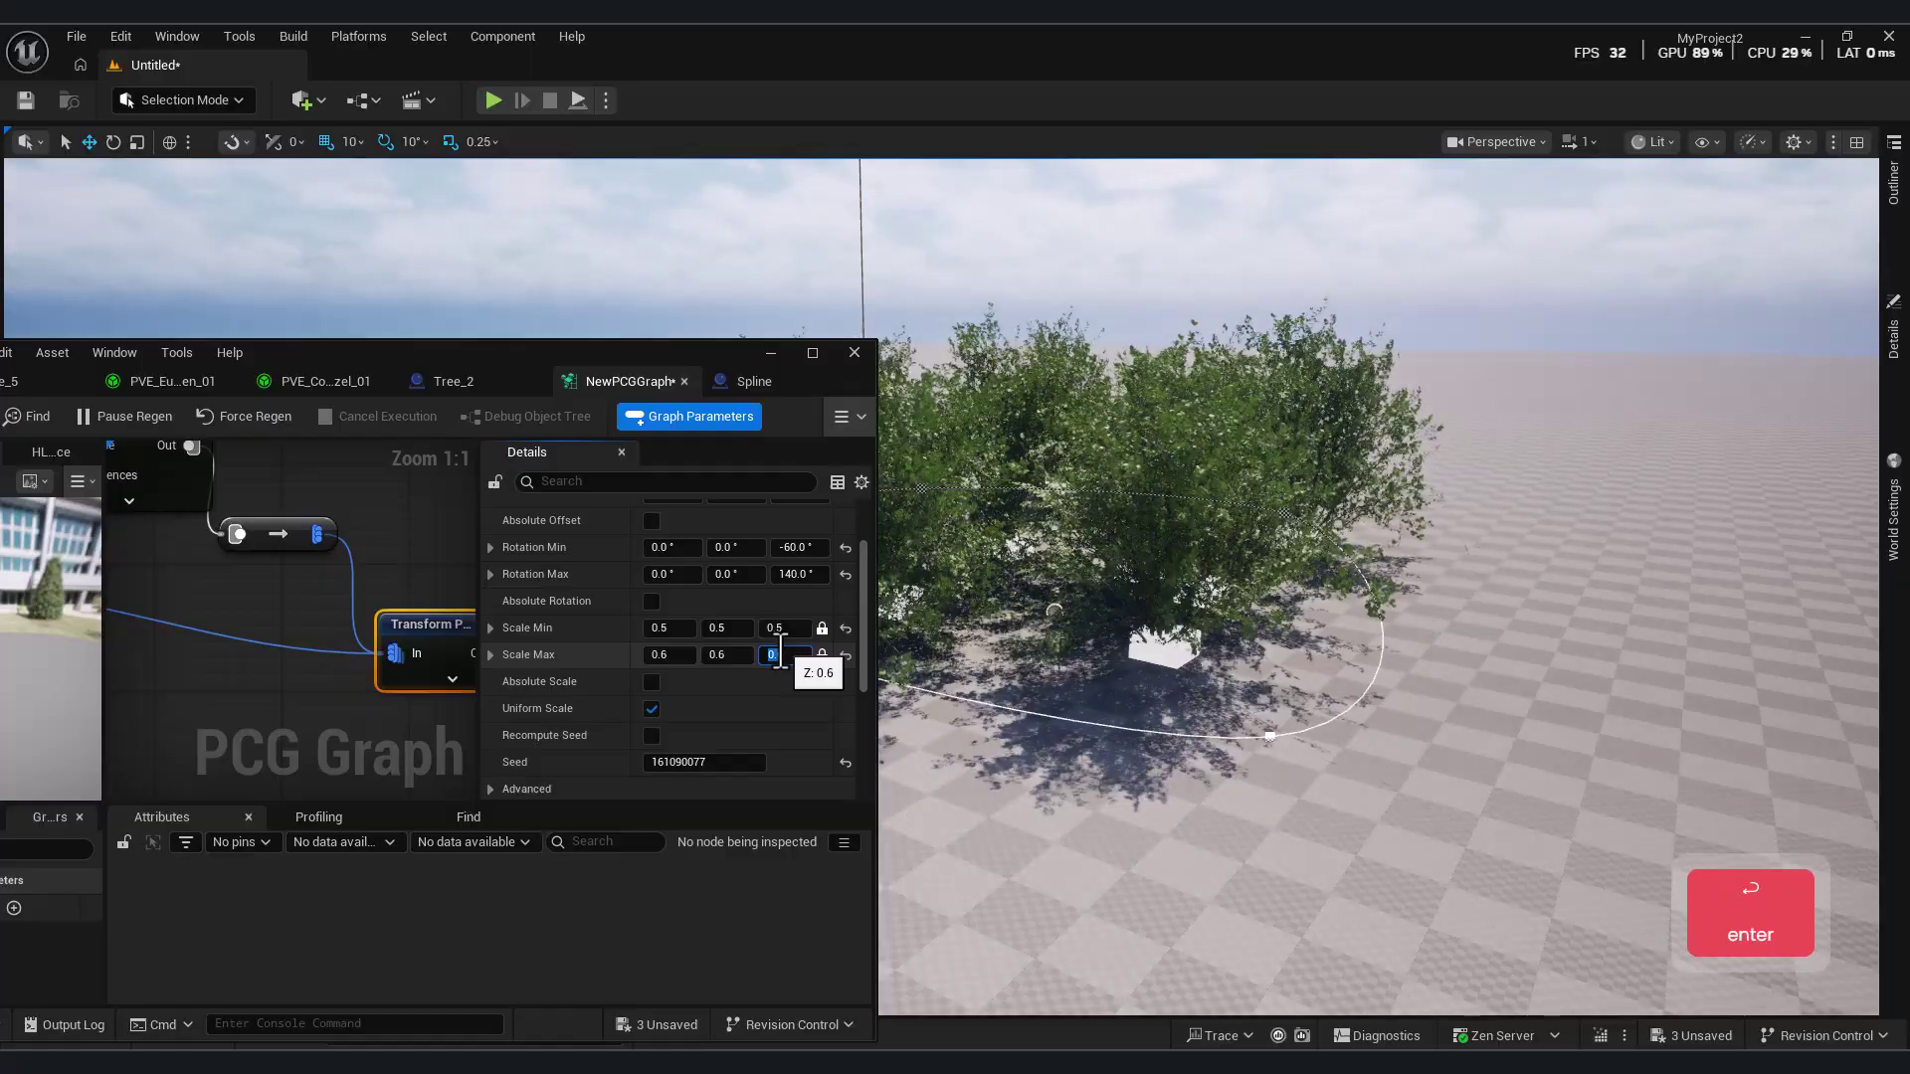
- Set the Scale Min of the lower Transform Points node to 0.3 on all axes
{"action": "left_click_drag", "start_coordinate": [640, 350], "coordinate": [589, 388]}
{"action": "left_click", "coordinate": [343, 660]}
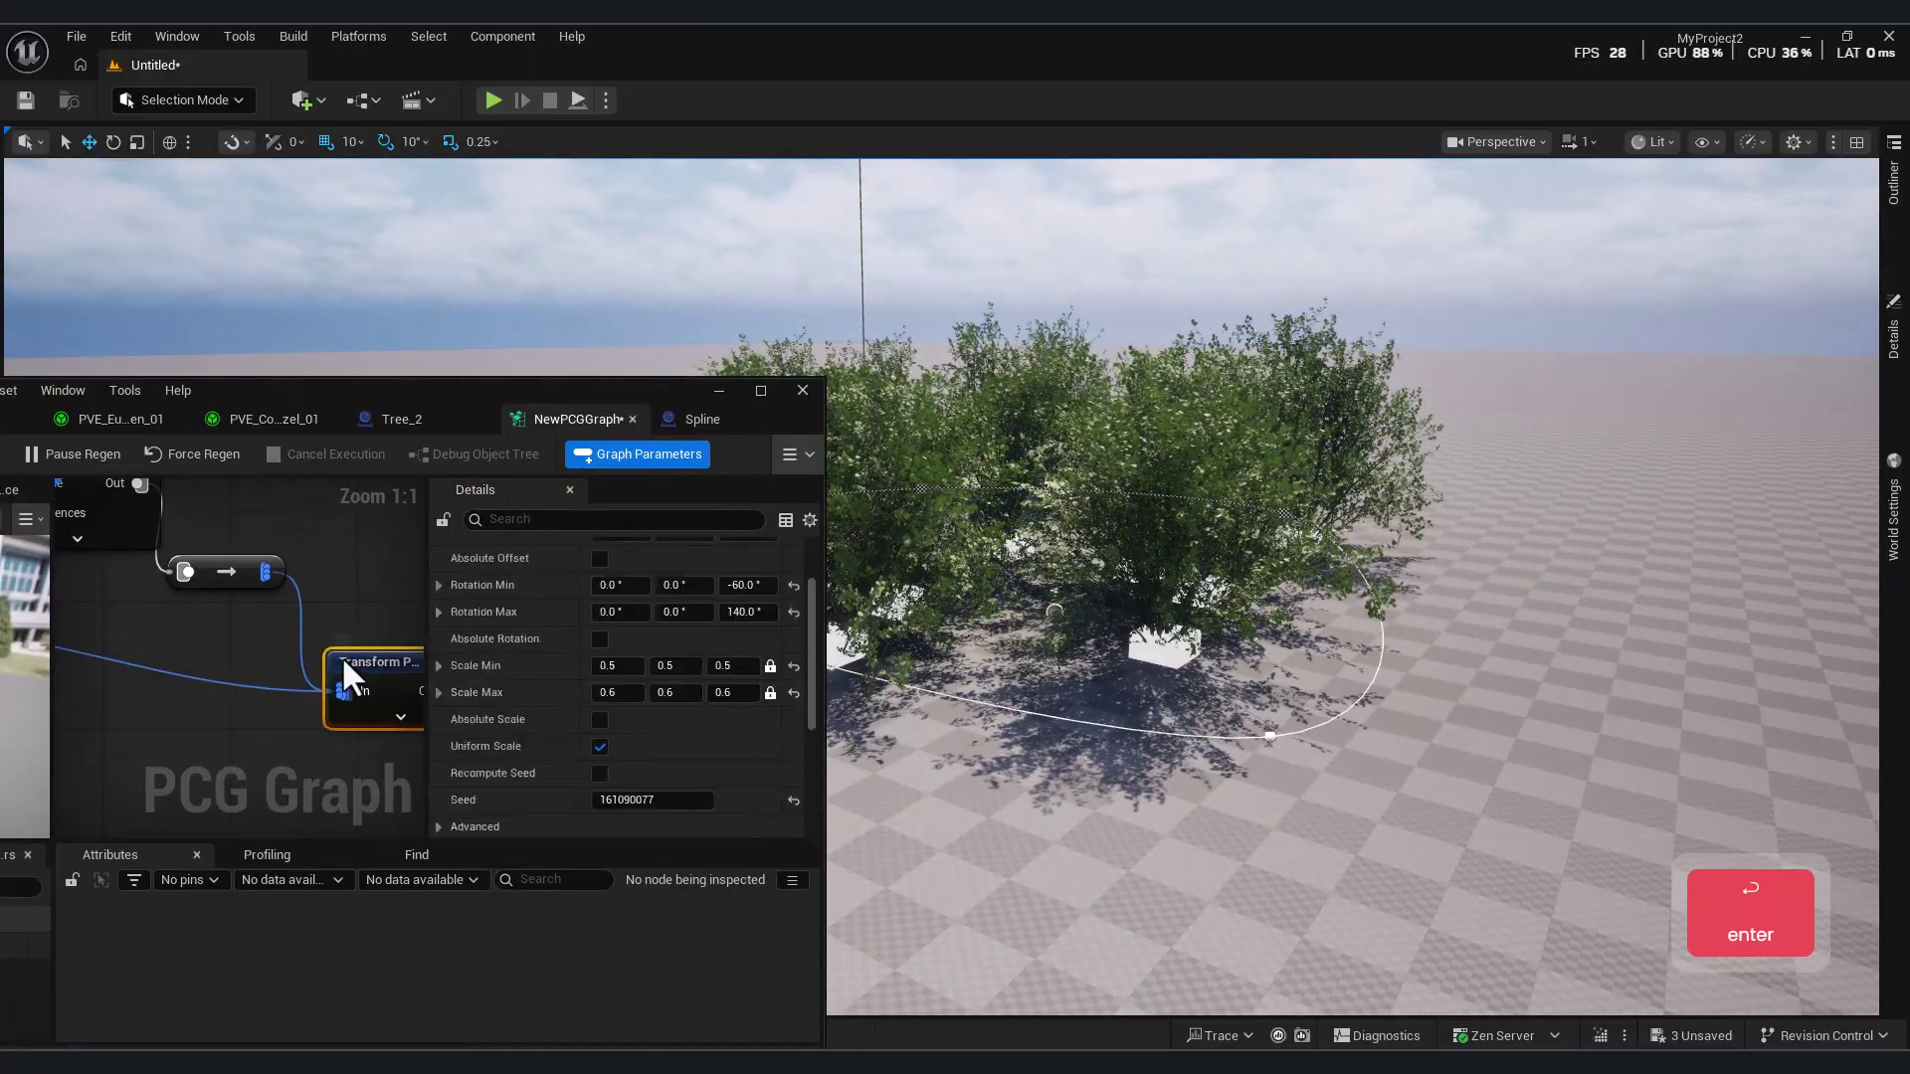
{"action": "left_click_drag", "start_coordinate": [480, 408], "coordinate": [665, 394]}
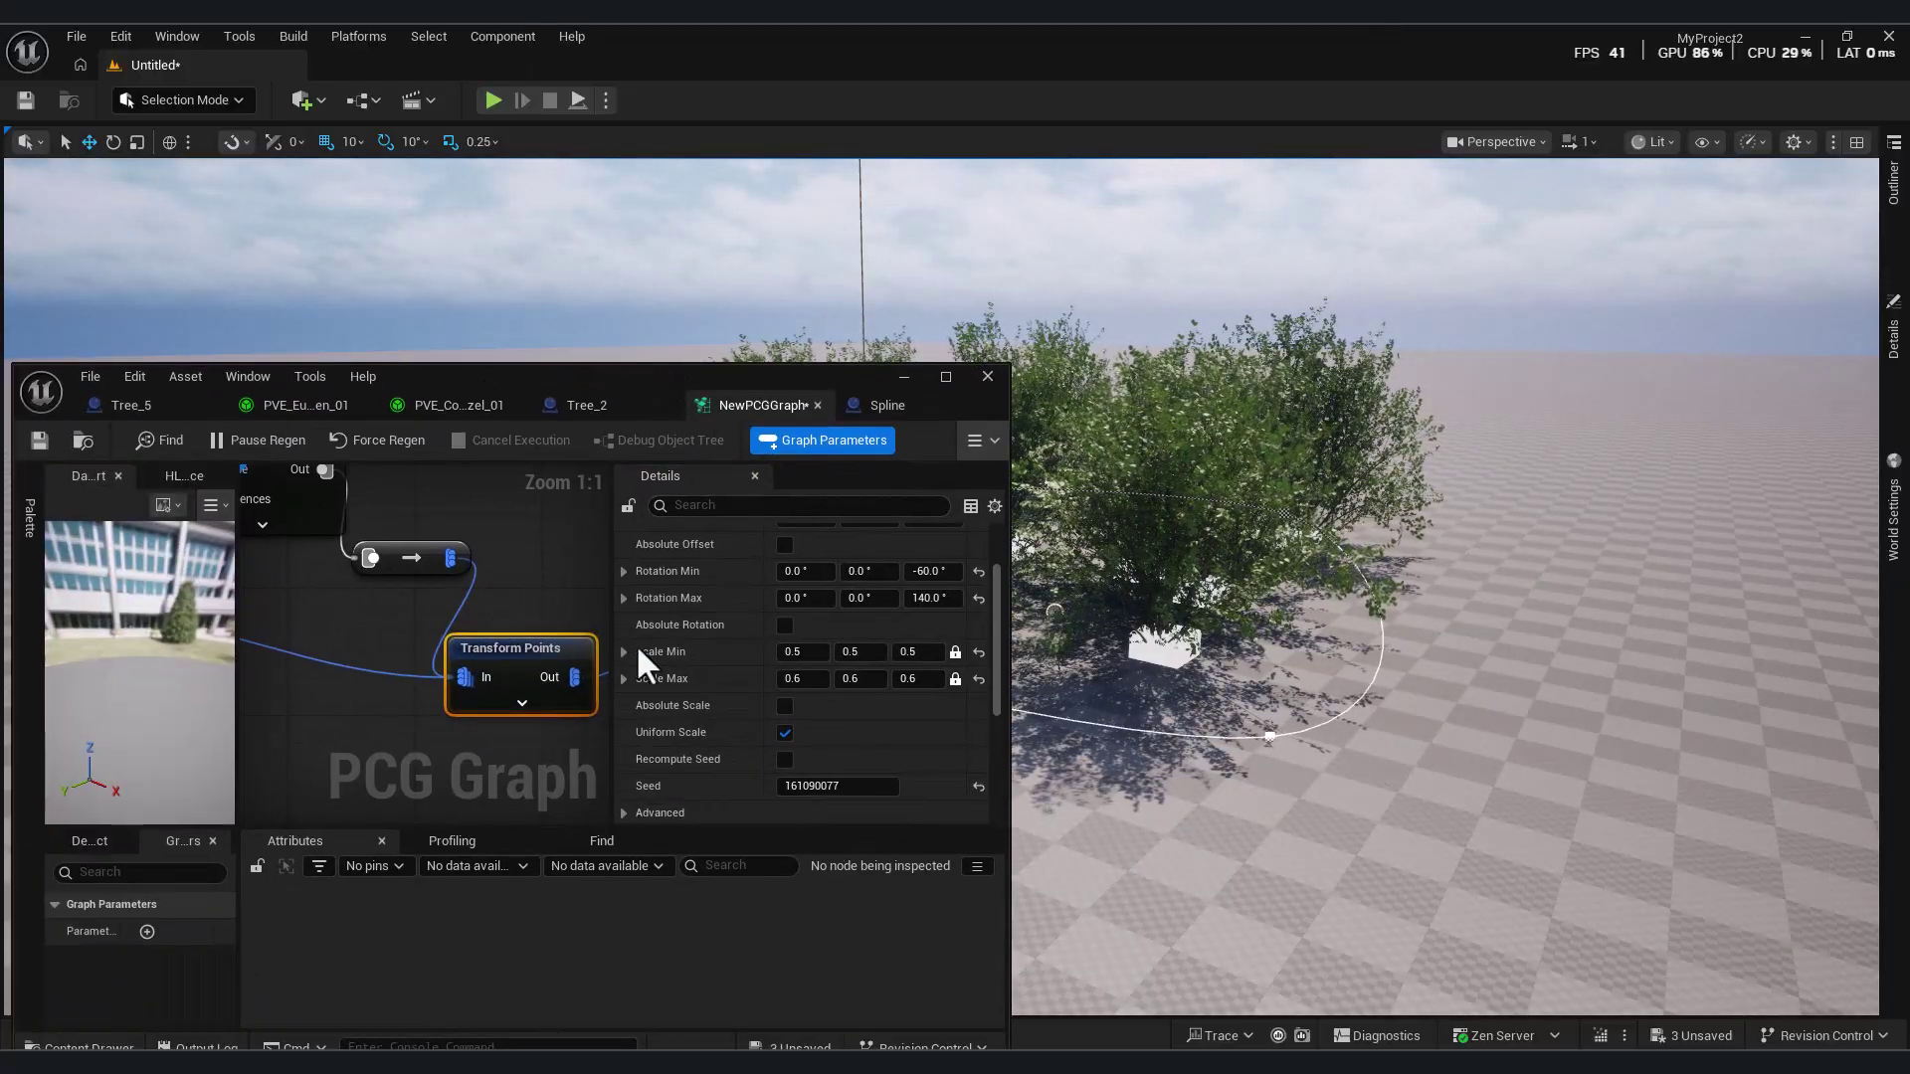
{"action": "type", "text": "0.3"}
{"action": "key", "text": "Return"}
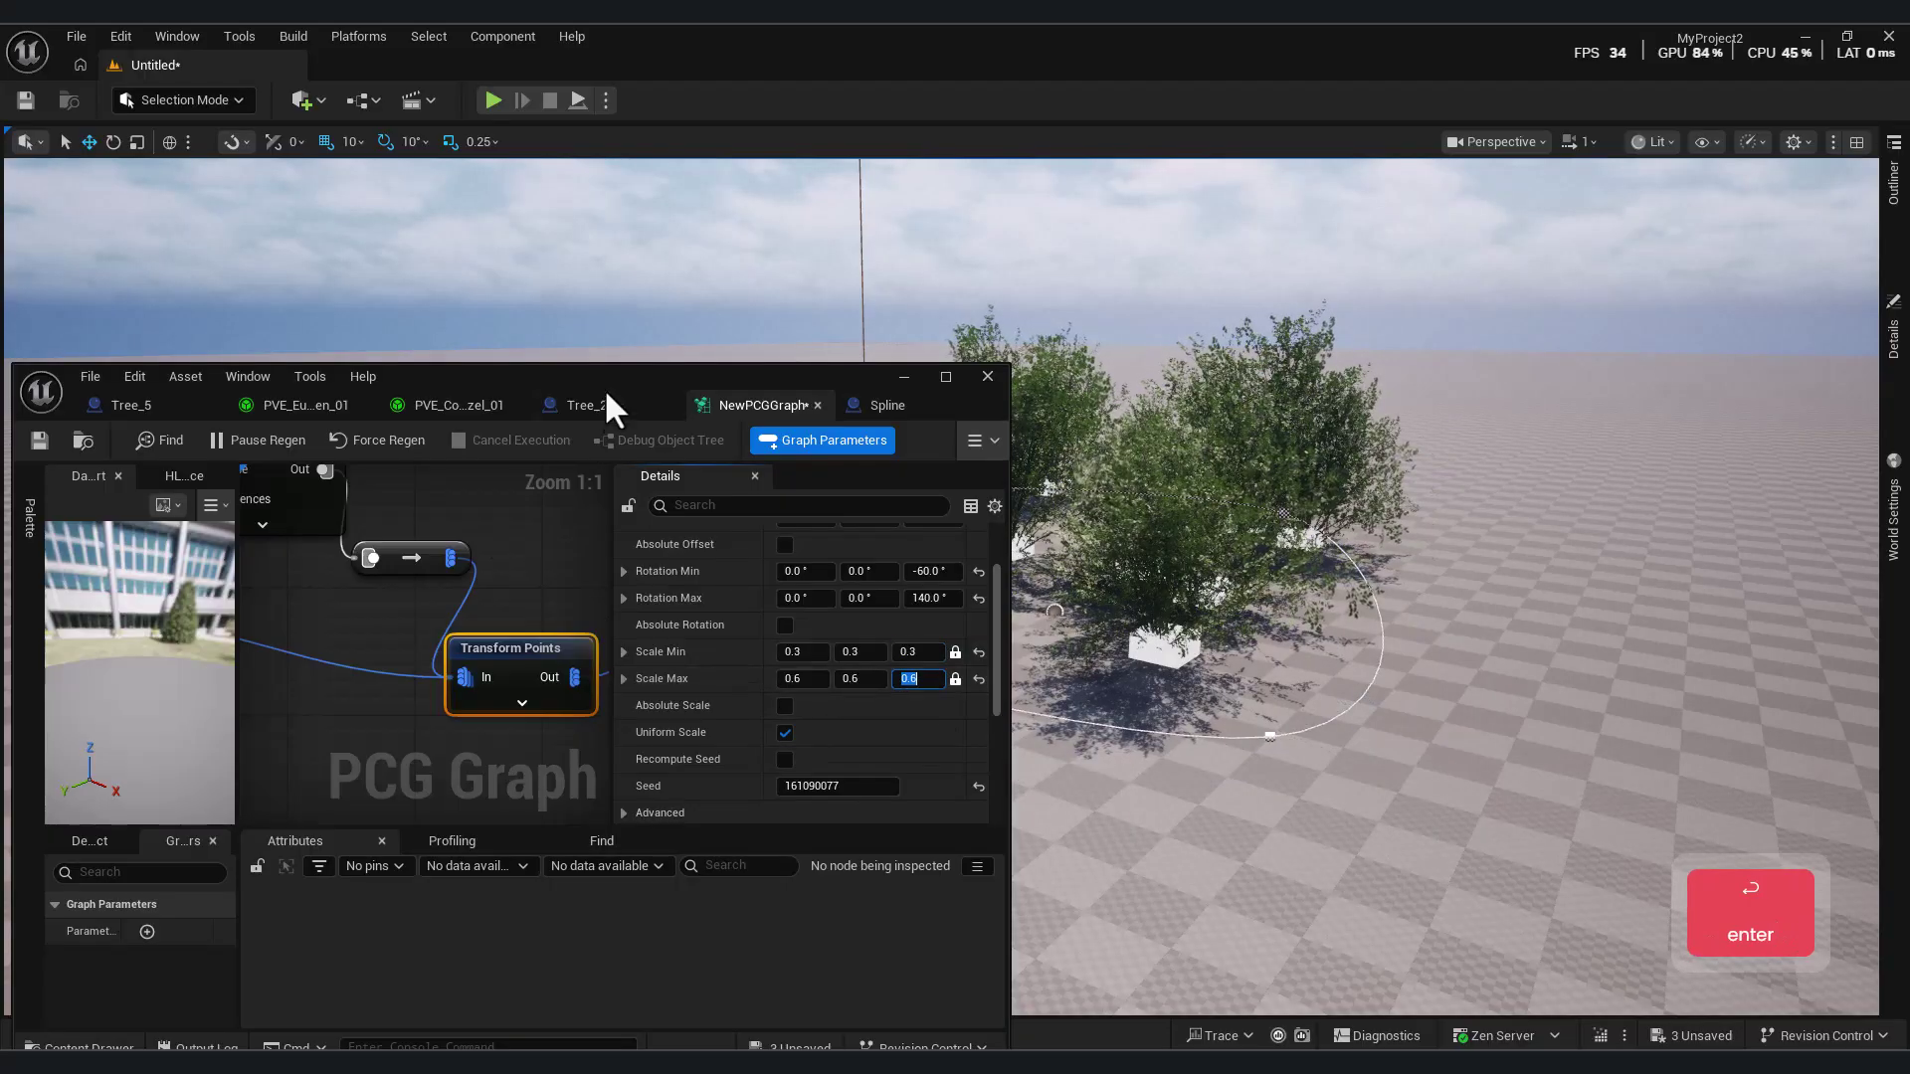
- Re-enable the remaining disabled Spawn Actor nodes and view the combined trees and bushes in the level
{"action": "left_click_drag", "start_coordinate": [897, 392], "coordinate": [1279, 390]}
{"action": "right_click_drag", "start_coordinate": [974, 582], "coordinate": [755, 688]}
{"action": "scroll", "coordinate": [755, 689], "scroll_direction": "down", "scroll_amount": 2}
{"action": "right_click_drag", "start_coordinate": [980, 771], "coordinate": [976, 687]}
{"action": "left_click", "coordinate": [843, 607]}
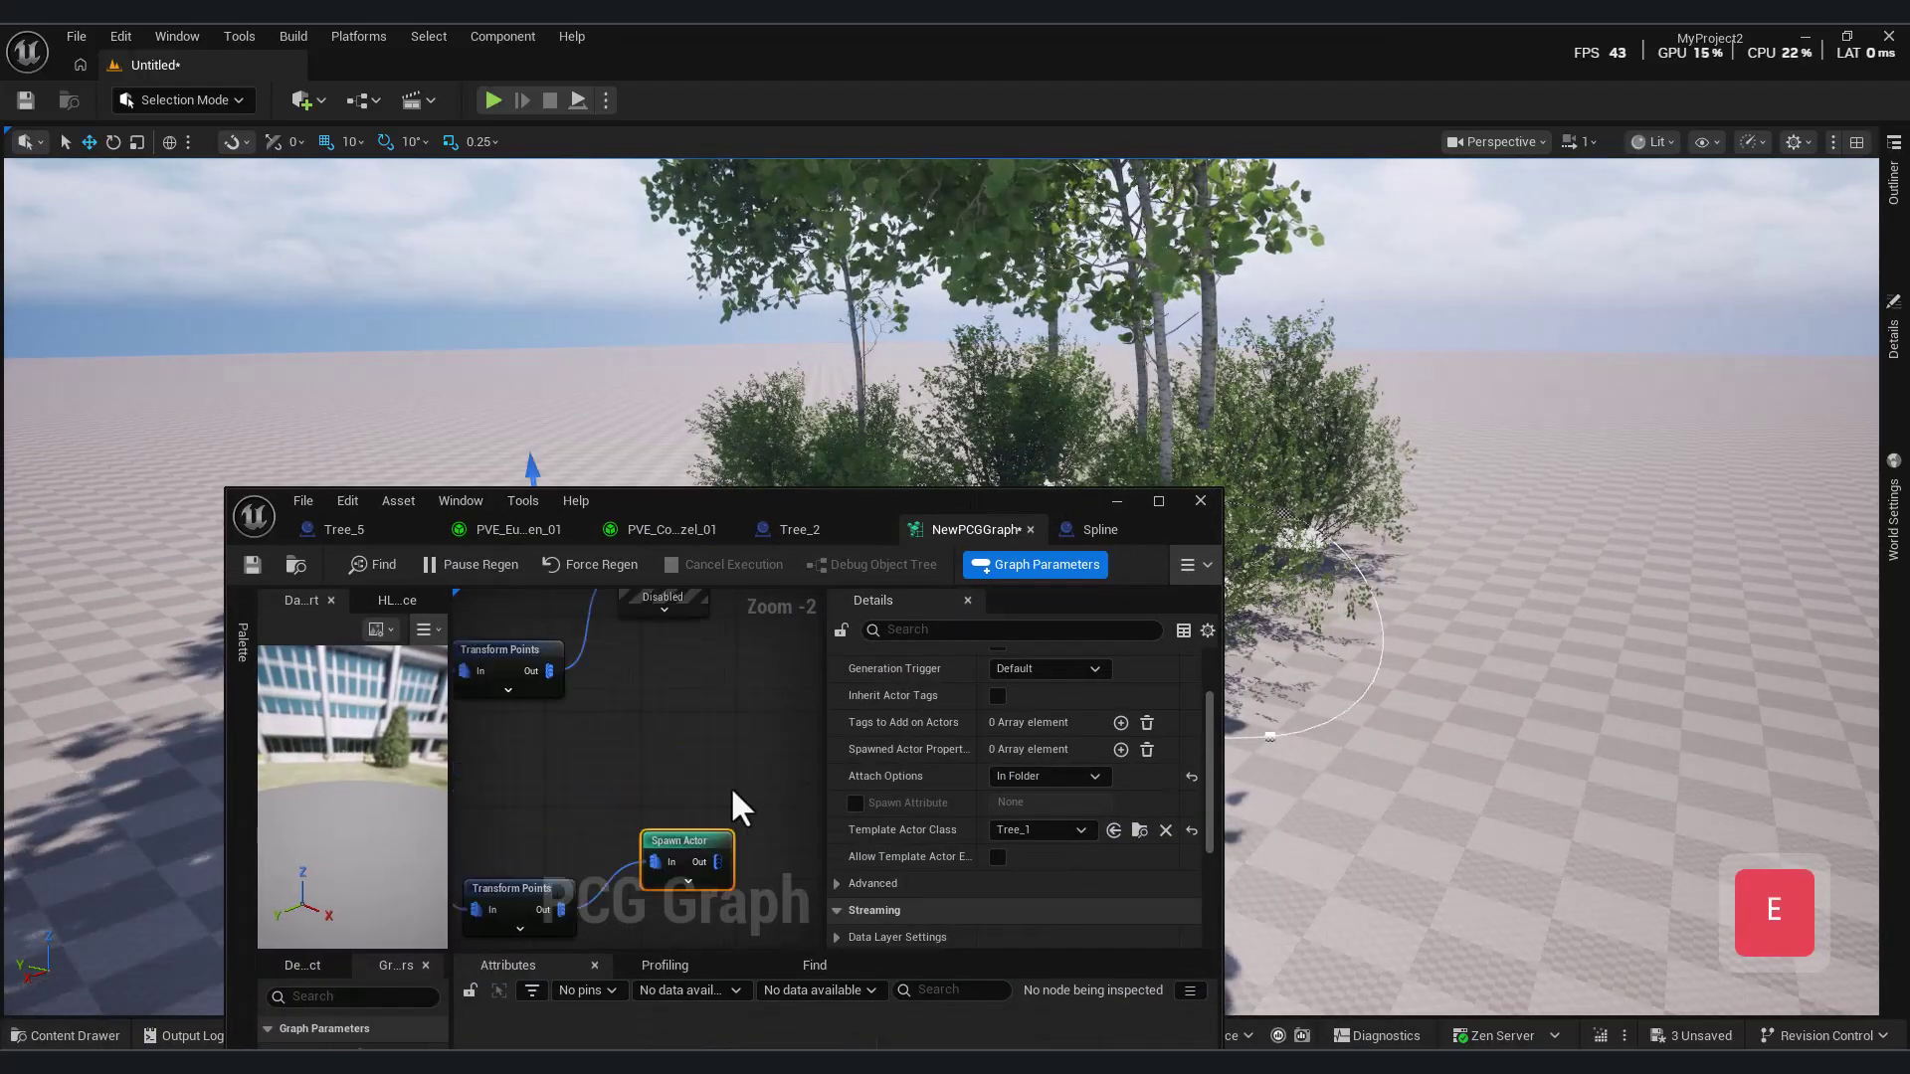
{"action": "scroll", "coordinate": [730, 786], "scroll_direction": "down", "scroll_amount": 2}
{"action": "left_click", "coordinate": [1111, 498]}
{"action": "mouse_move", "coordinate": [1111, 497]}
{"action": "right_mouse_down"}
{"action": "mouse_move", "coordinate": [1111, 458]}
{"action": "mouse_move", "coordinate": [1112, 507]}
{"action": "mouse_move", "coordinate": [1134, 517]}
{"action": "right_mouse_up"}
{"action": "key", "text": "w"}
{"action": "key", "text": "d"}
{"action": "key", "text": "a"}
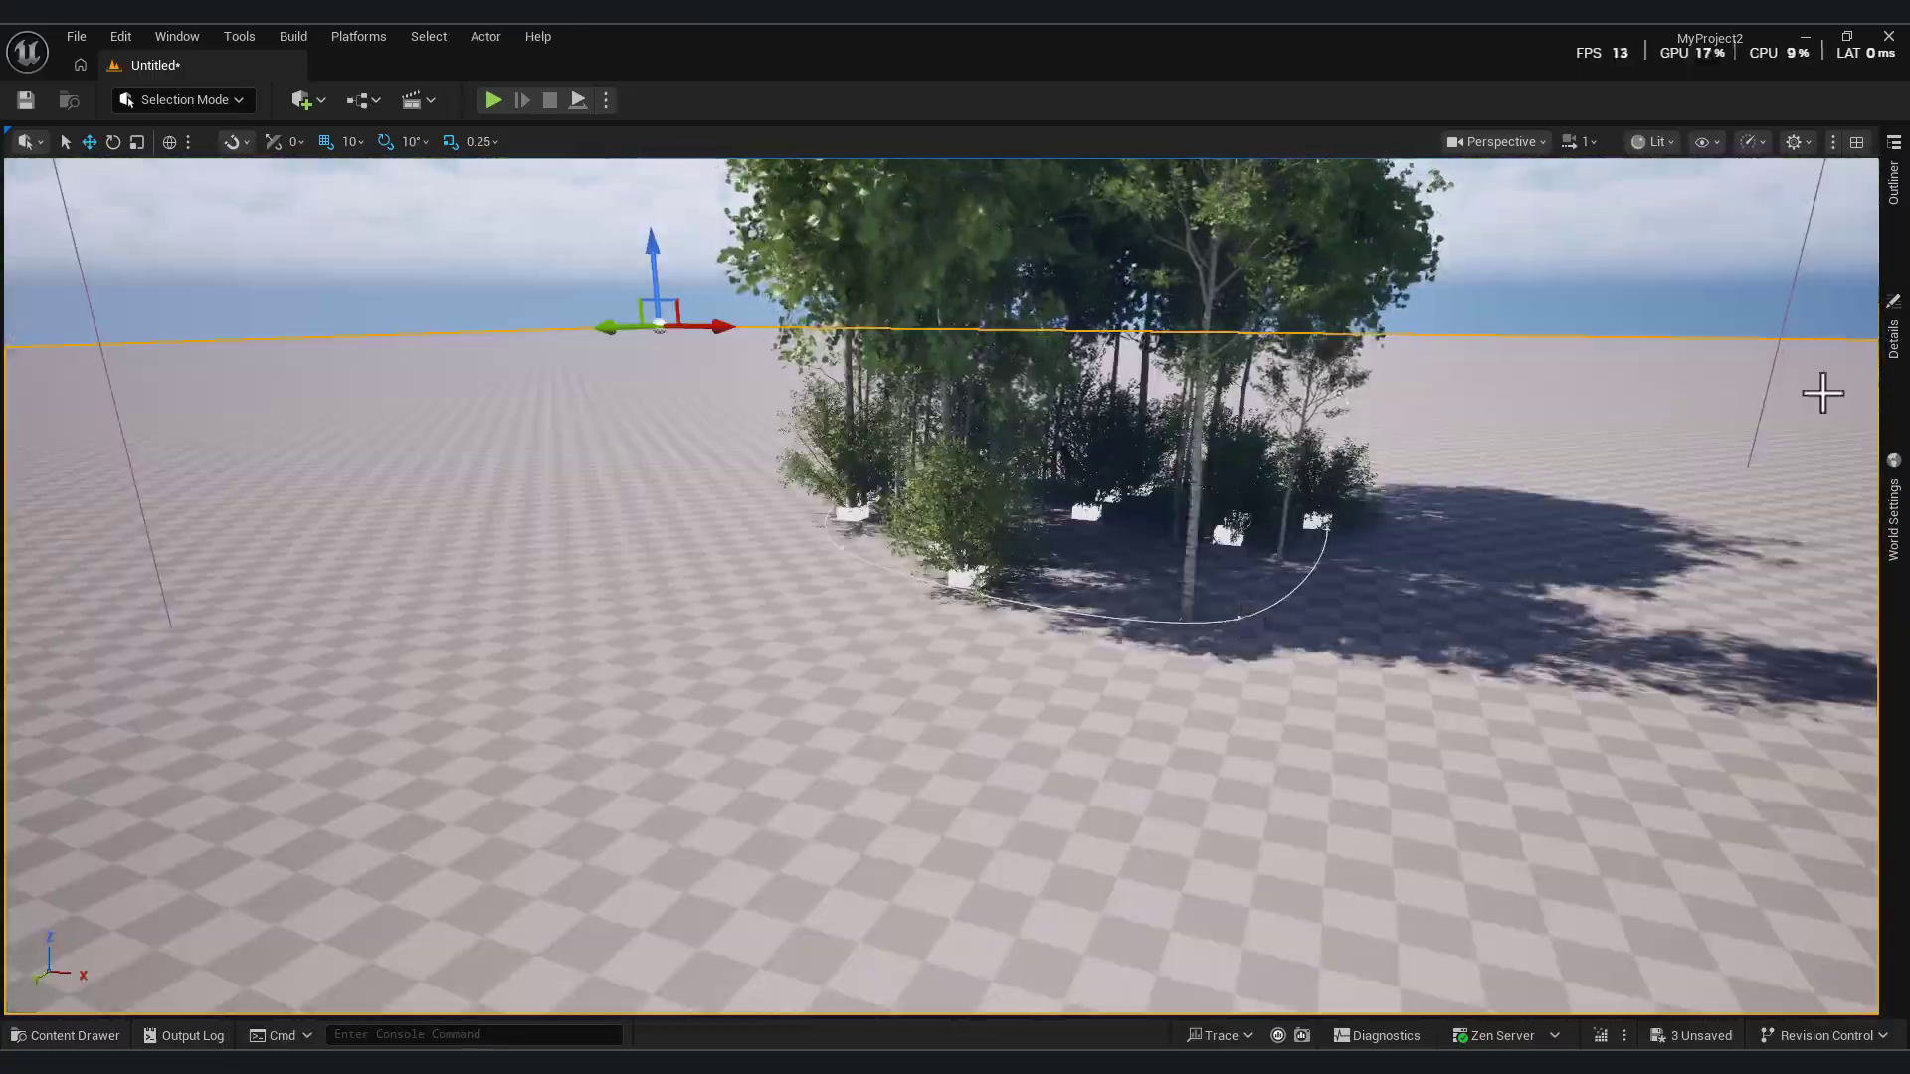
- Select the Spline actor and move one of its points well outward to enlarge the forest area
{"action": "left_click", "coordinate": [1896, 231]}
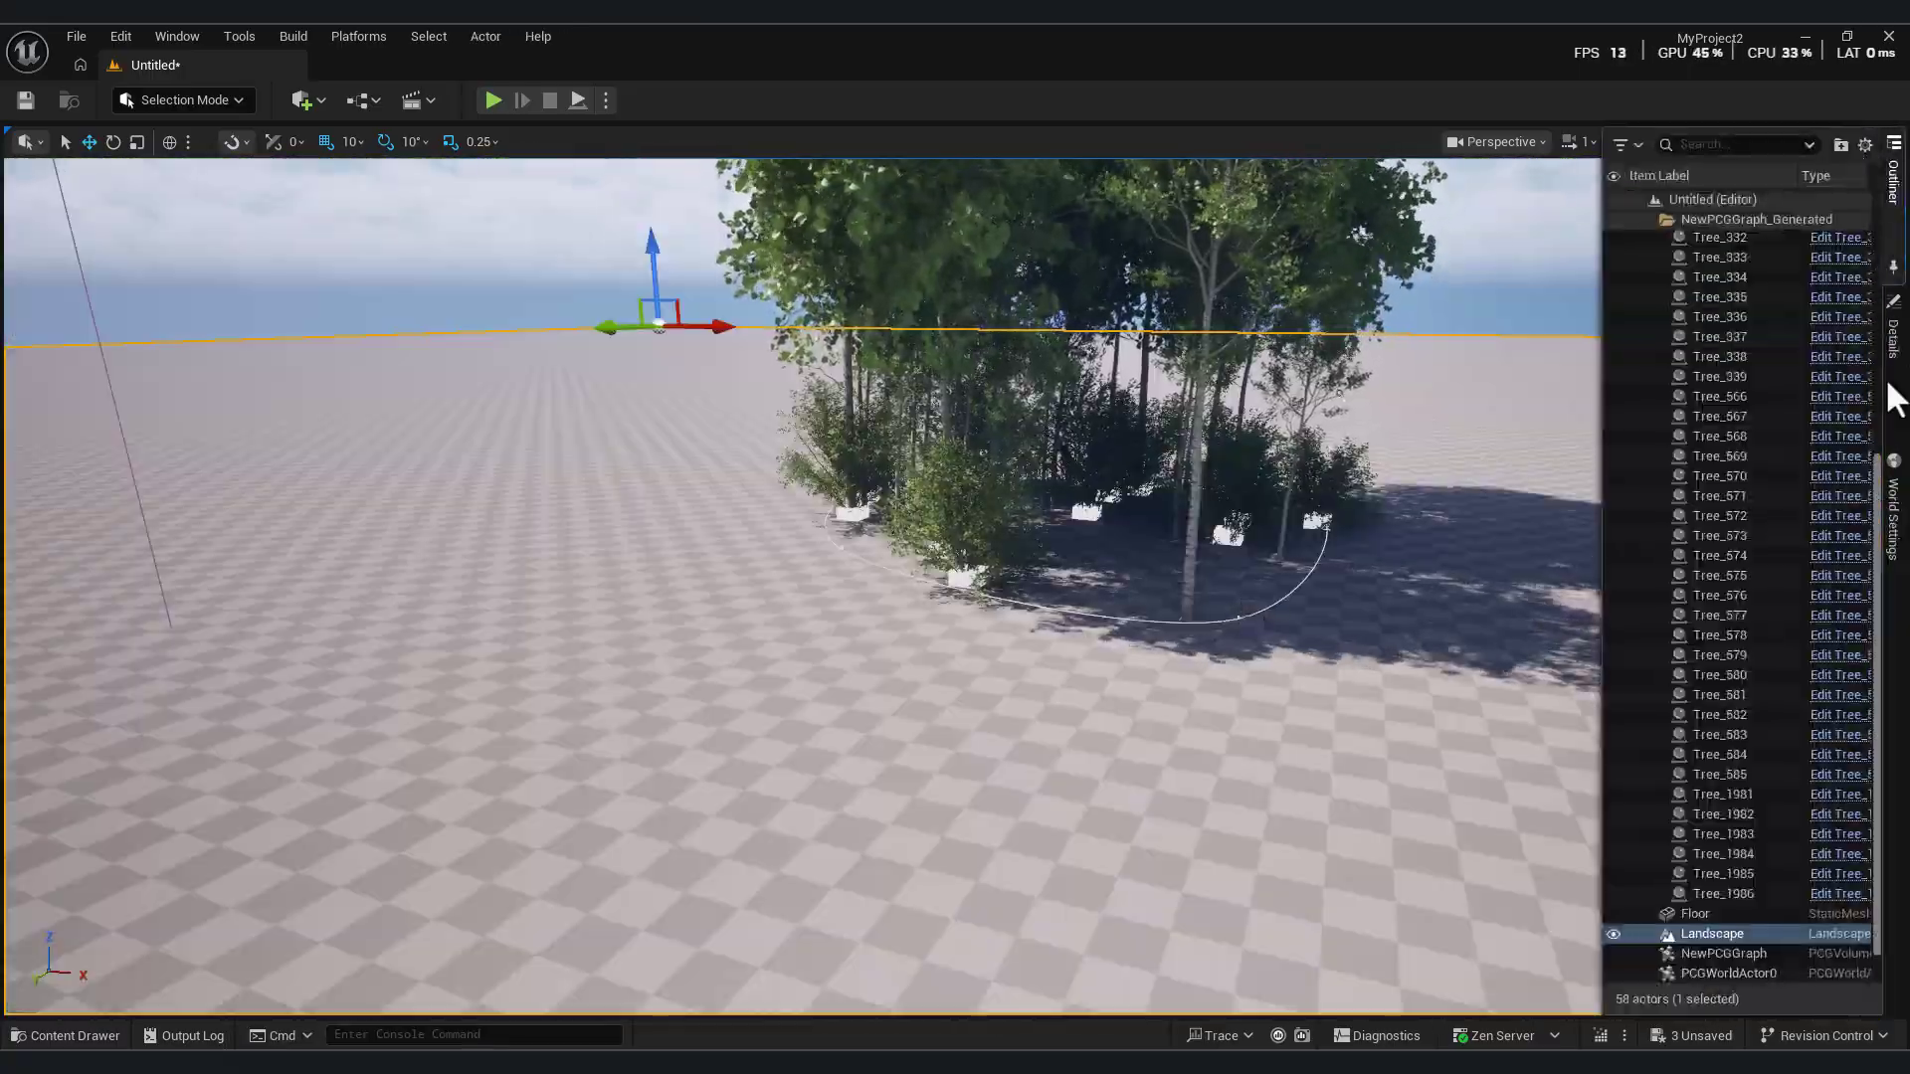
{"action": "scroll", "coordinate": [1863, 822], "scroll_direction": "down", "scroll_amount": 1}
{"action": "left_click", "coordinate": [1771, 934]}
{"action": "left_click", "coordinate": [1769, 972]}
{"action": "left_click", "coordinate": [1237, 615]}
{"action": "right_click_drag", "start_coordinate": [1237, 616], "coordinate": [1273, 629]}
{"action": "key", "text": "s"}
{"action": "left_click_drag", "start_coordinate": [1240, 610], "coordinate": [1739, 653]}
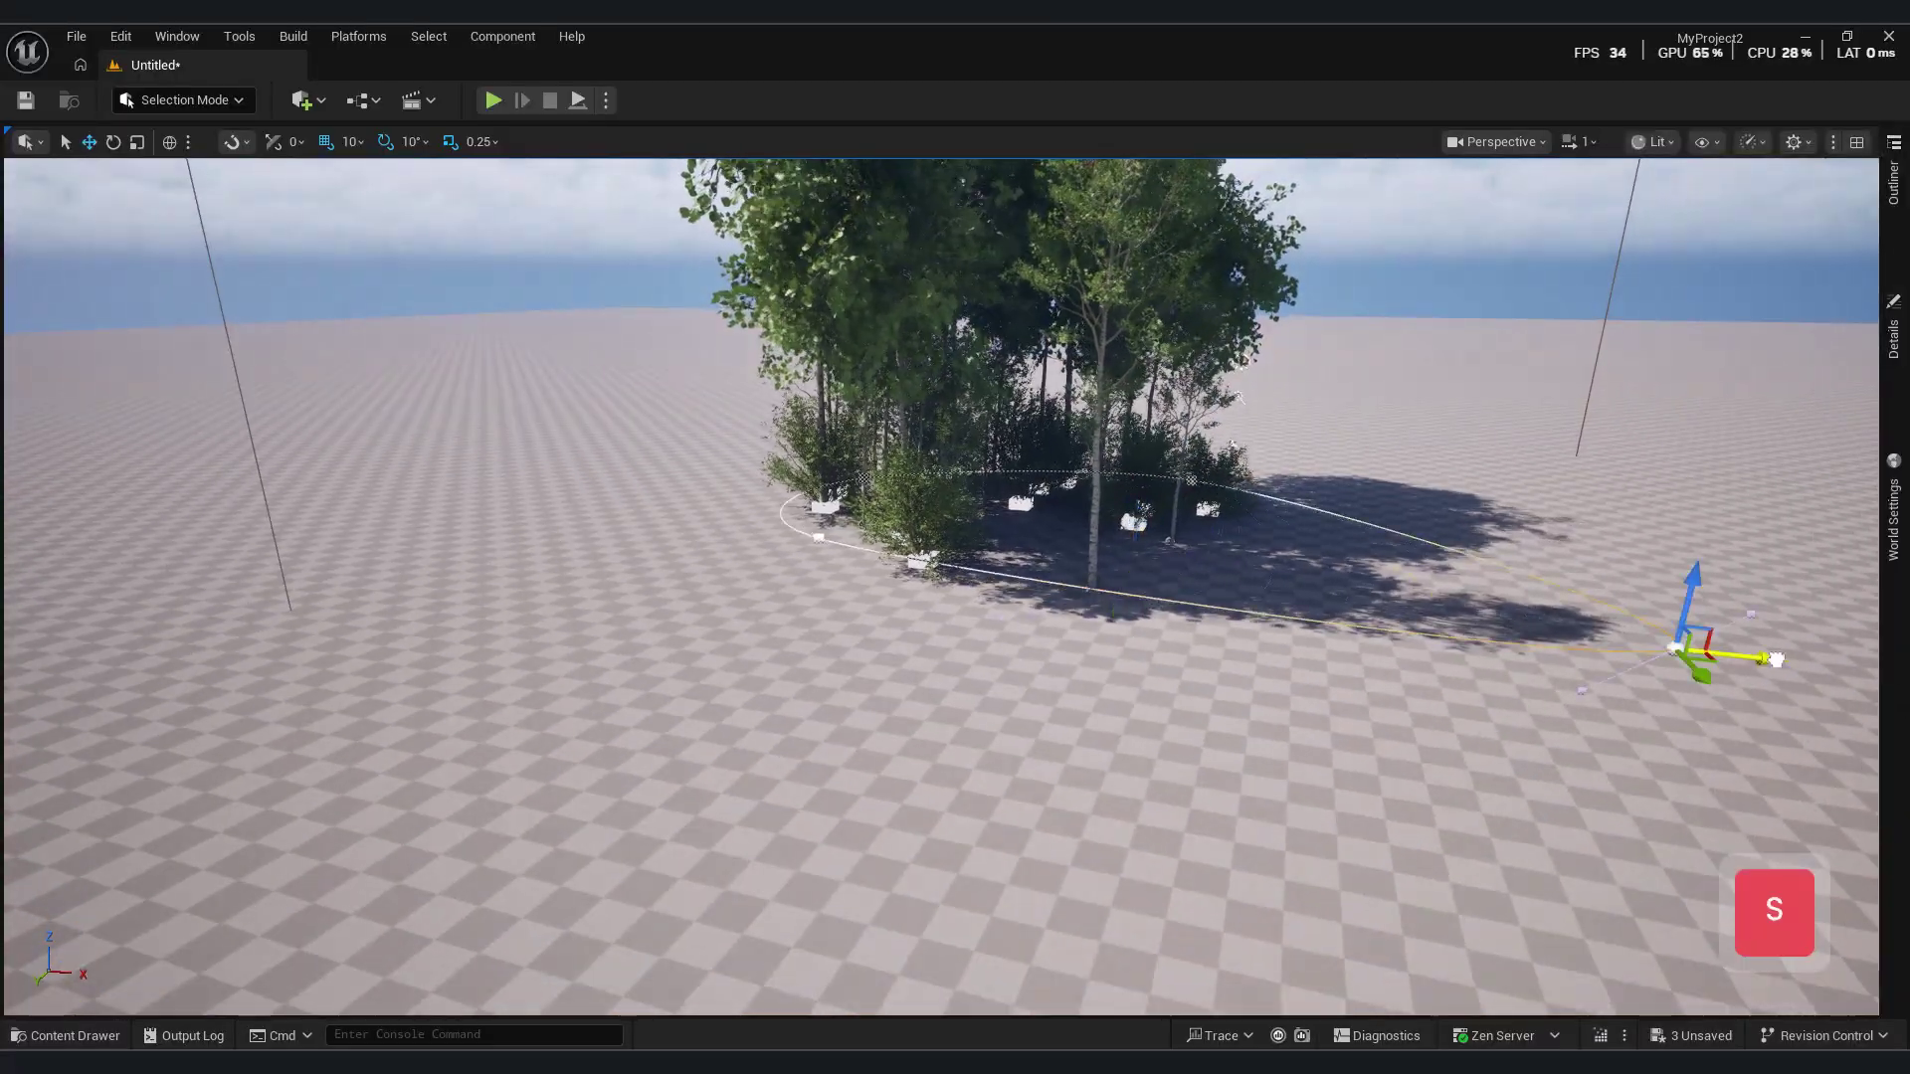
{"action": "key", "text": "d"}
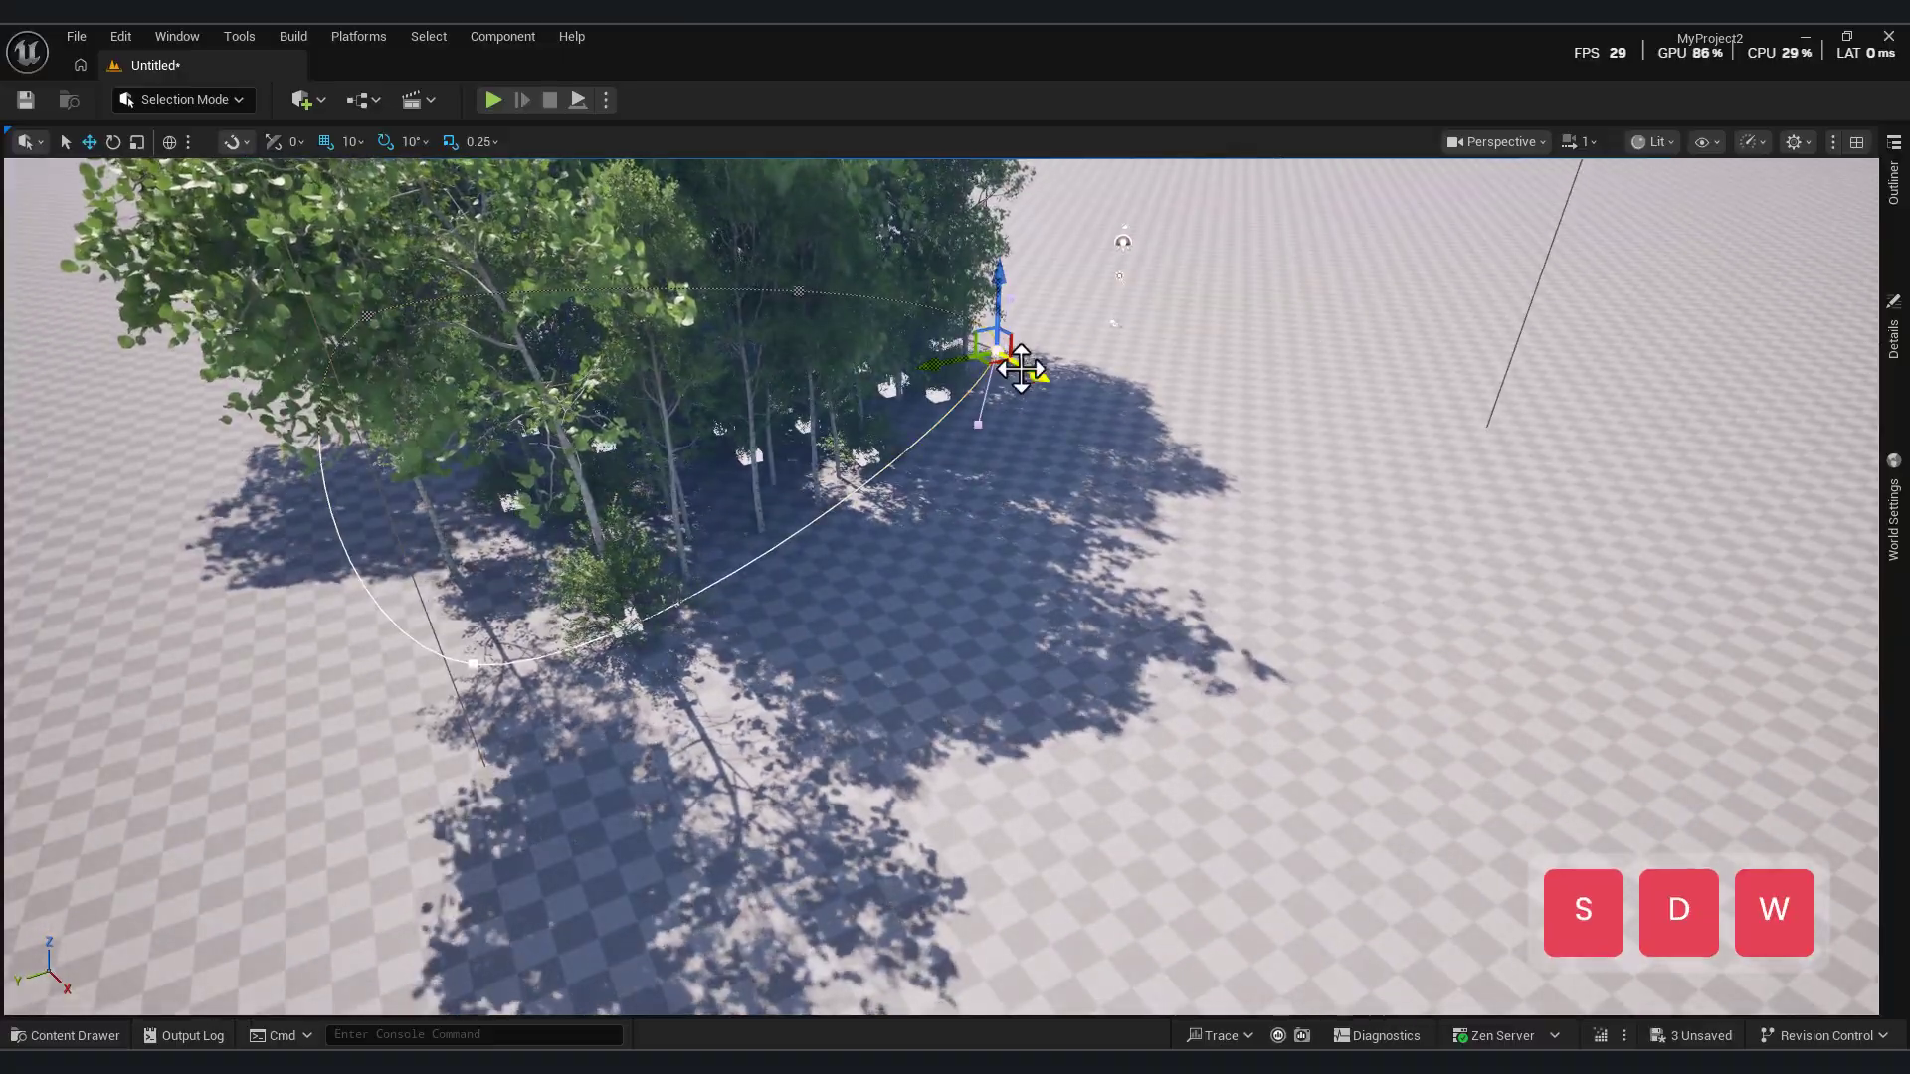
- Move more of the spline's points outward to enlarge the forest further, and inspect the trees and bushes up close
{"action": "left_click_drag", "start_coordinate": [1521, 478], "coordinate": [1552, 490]}
{"action": "key", "text": "d"}
{"action": "right_click_drag", "start_coordinate": [1552, 489], "coordinate": [1417, 430]}
{"action": "key", "text": "w"}
{"action": "key", "text": "s"}
{"action": "key", "text": "s"}
{"action": "key", "text": "d"}
{"action": "key", "text": "w"}
{"action": "key", "text": "s"}
{"action": "key", "text": "a"}
{"action": "left_click_drag", "start_coordinate": [848, 422], "coordinate": [1277, 530]}
{"action": "right_click_drag", "start_coordinate": [1276, 530], "coordinate": [1276, 530]}
{"action": "key", "text": "w"}
{"action": "key", "text": "q"}
{"action": "key", "text": "w"}
{"action": "key", "text": "s"}
{"action": "key", "text": "d"}
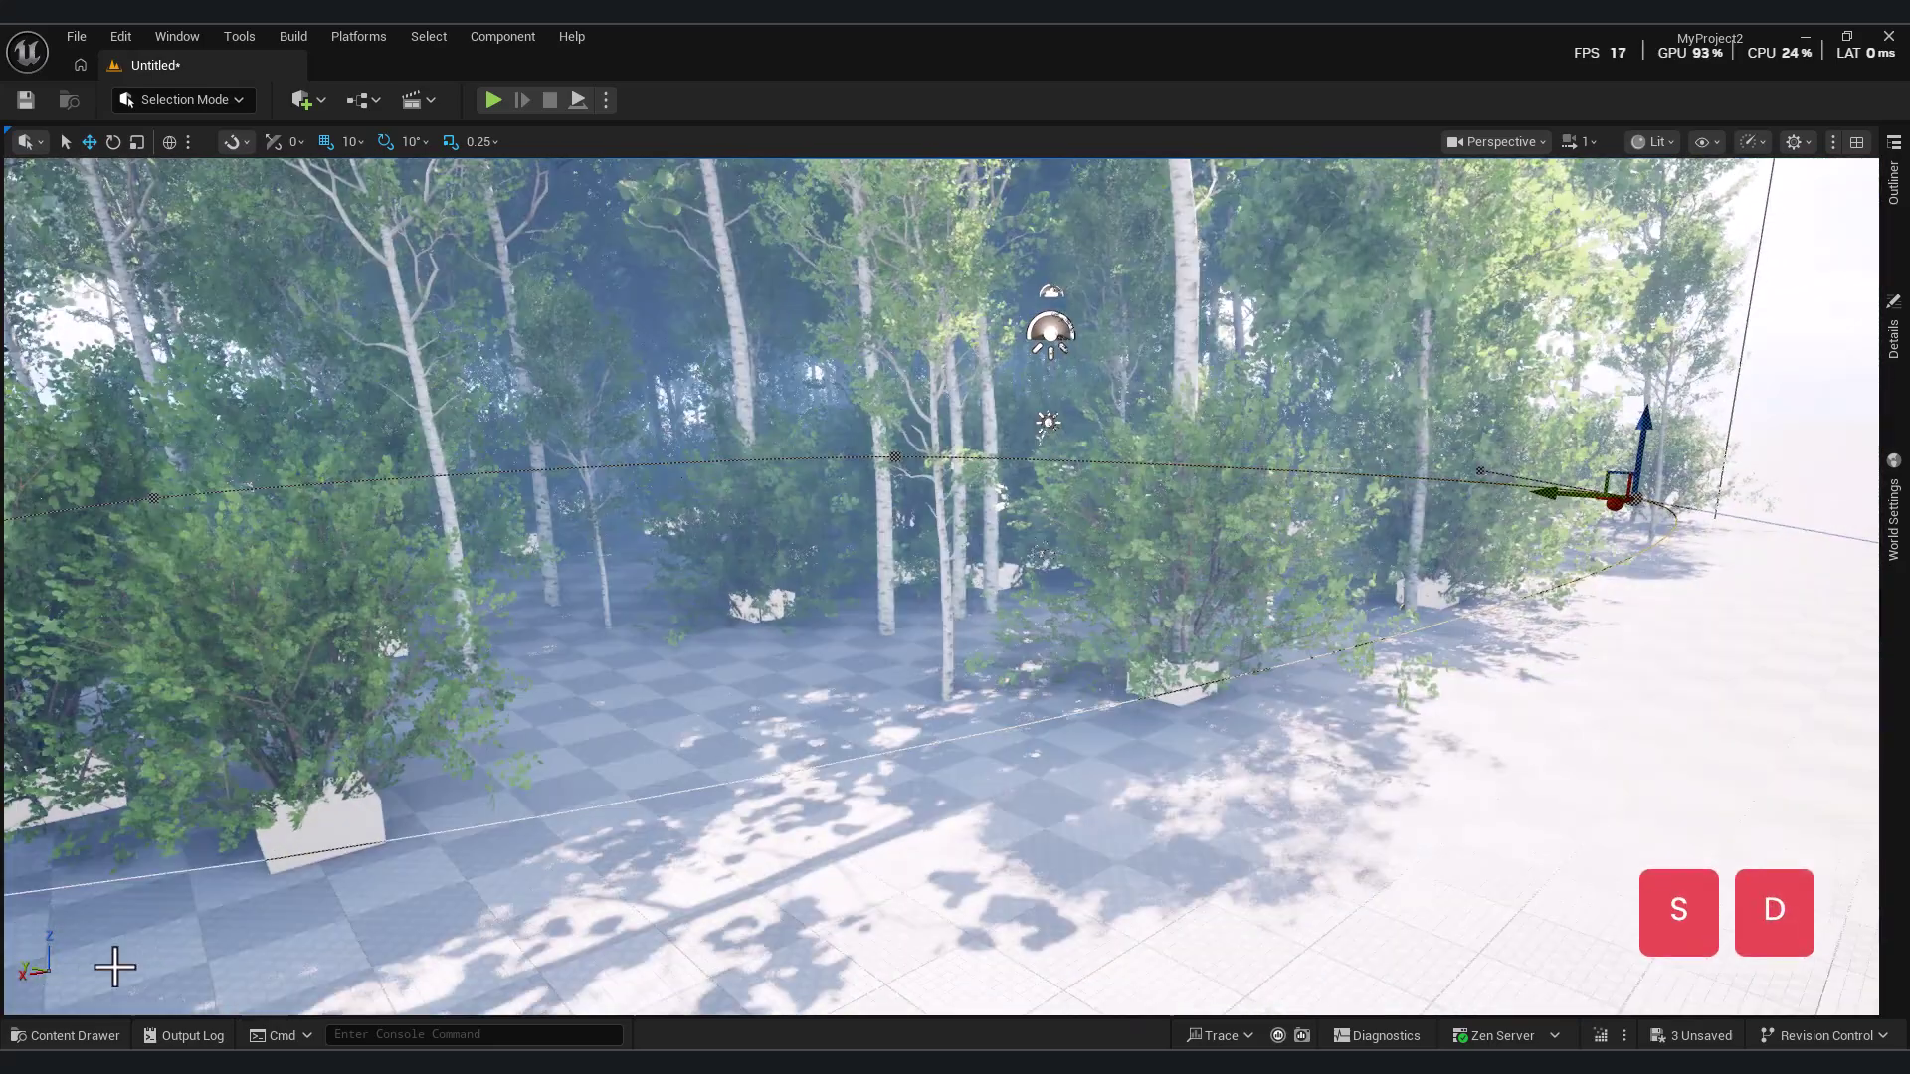
- Bring up the NewPCGGraph editor and maximise its window
{"action": "left_click", "coordinate": [63, 1036]}
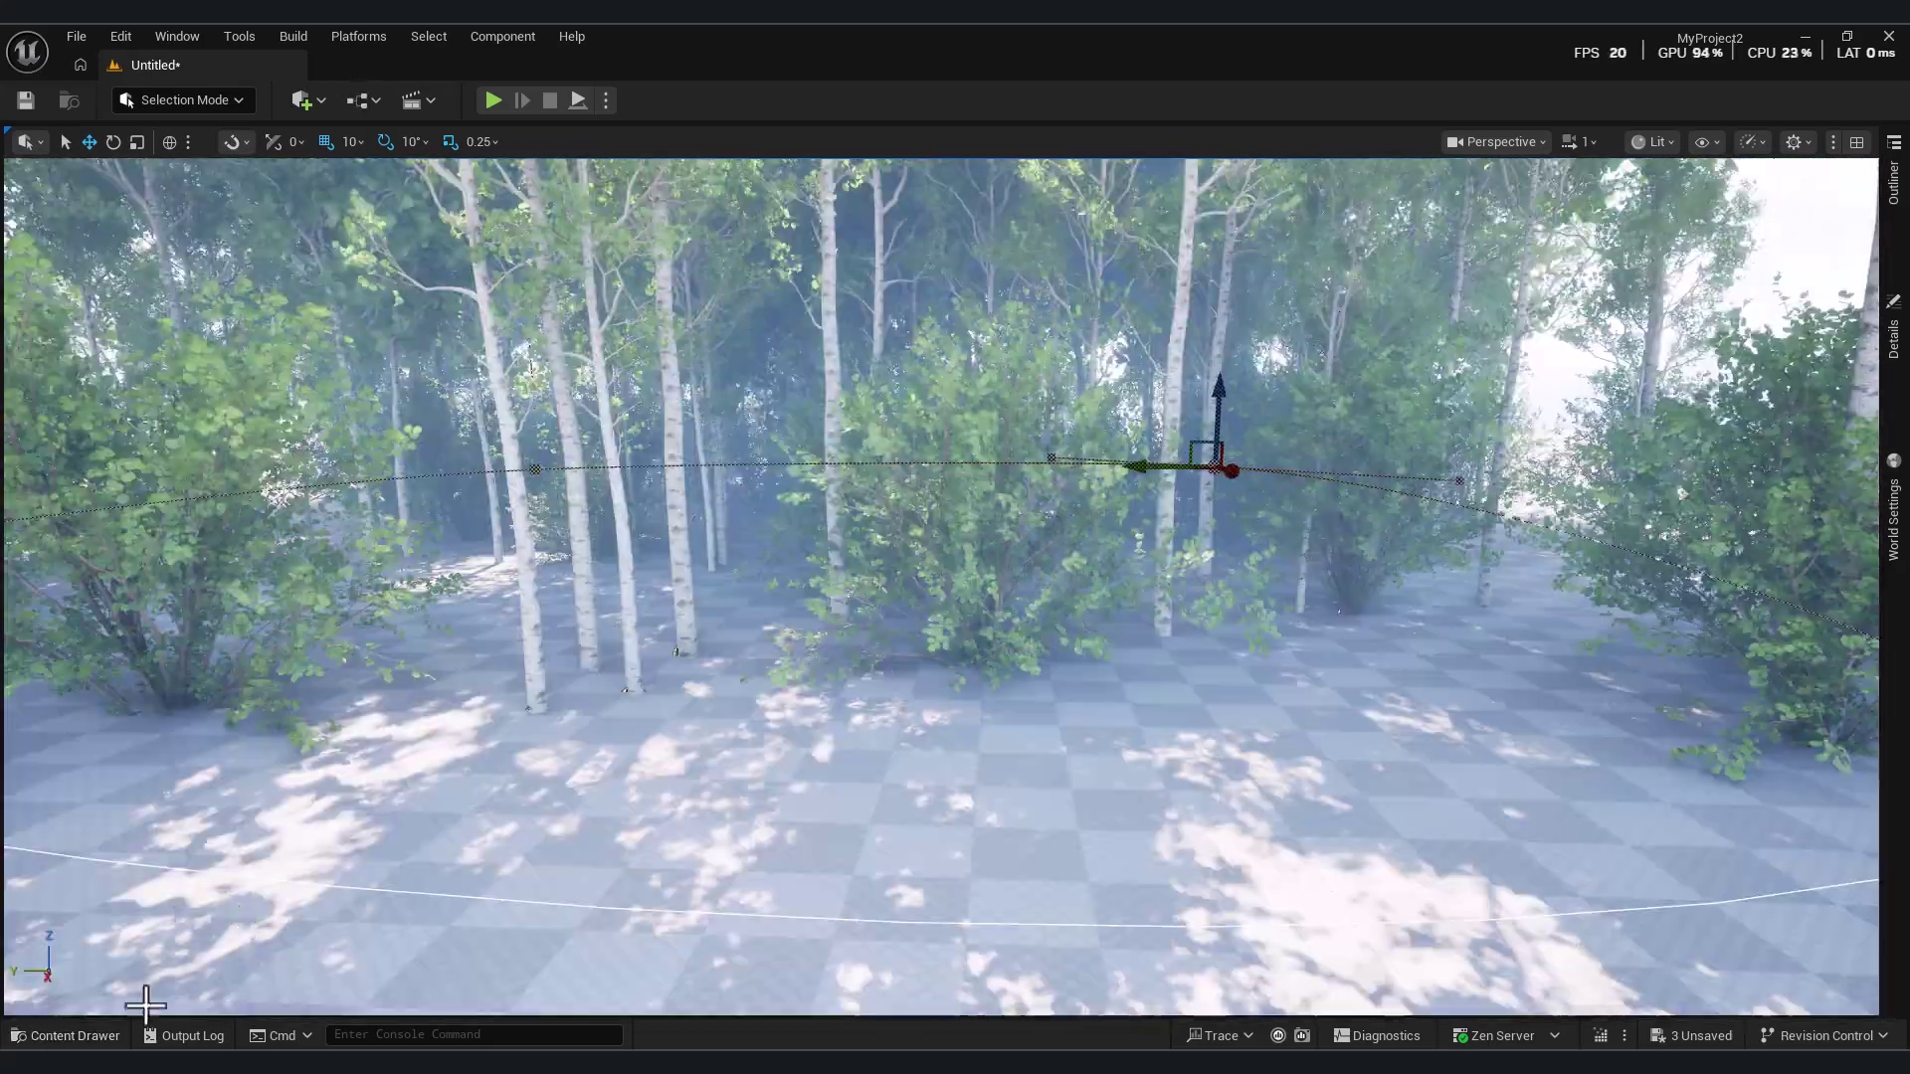
{"action": "left_click", "coordinate": [65, 1035]}
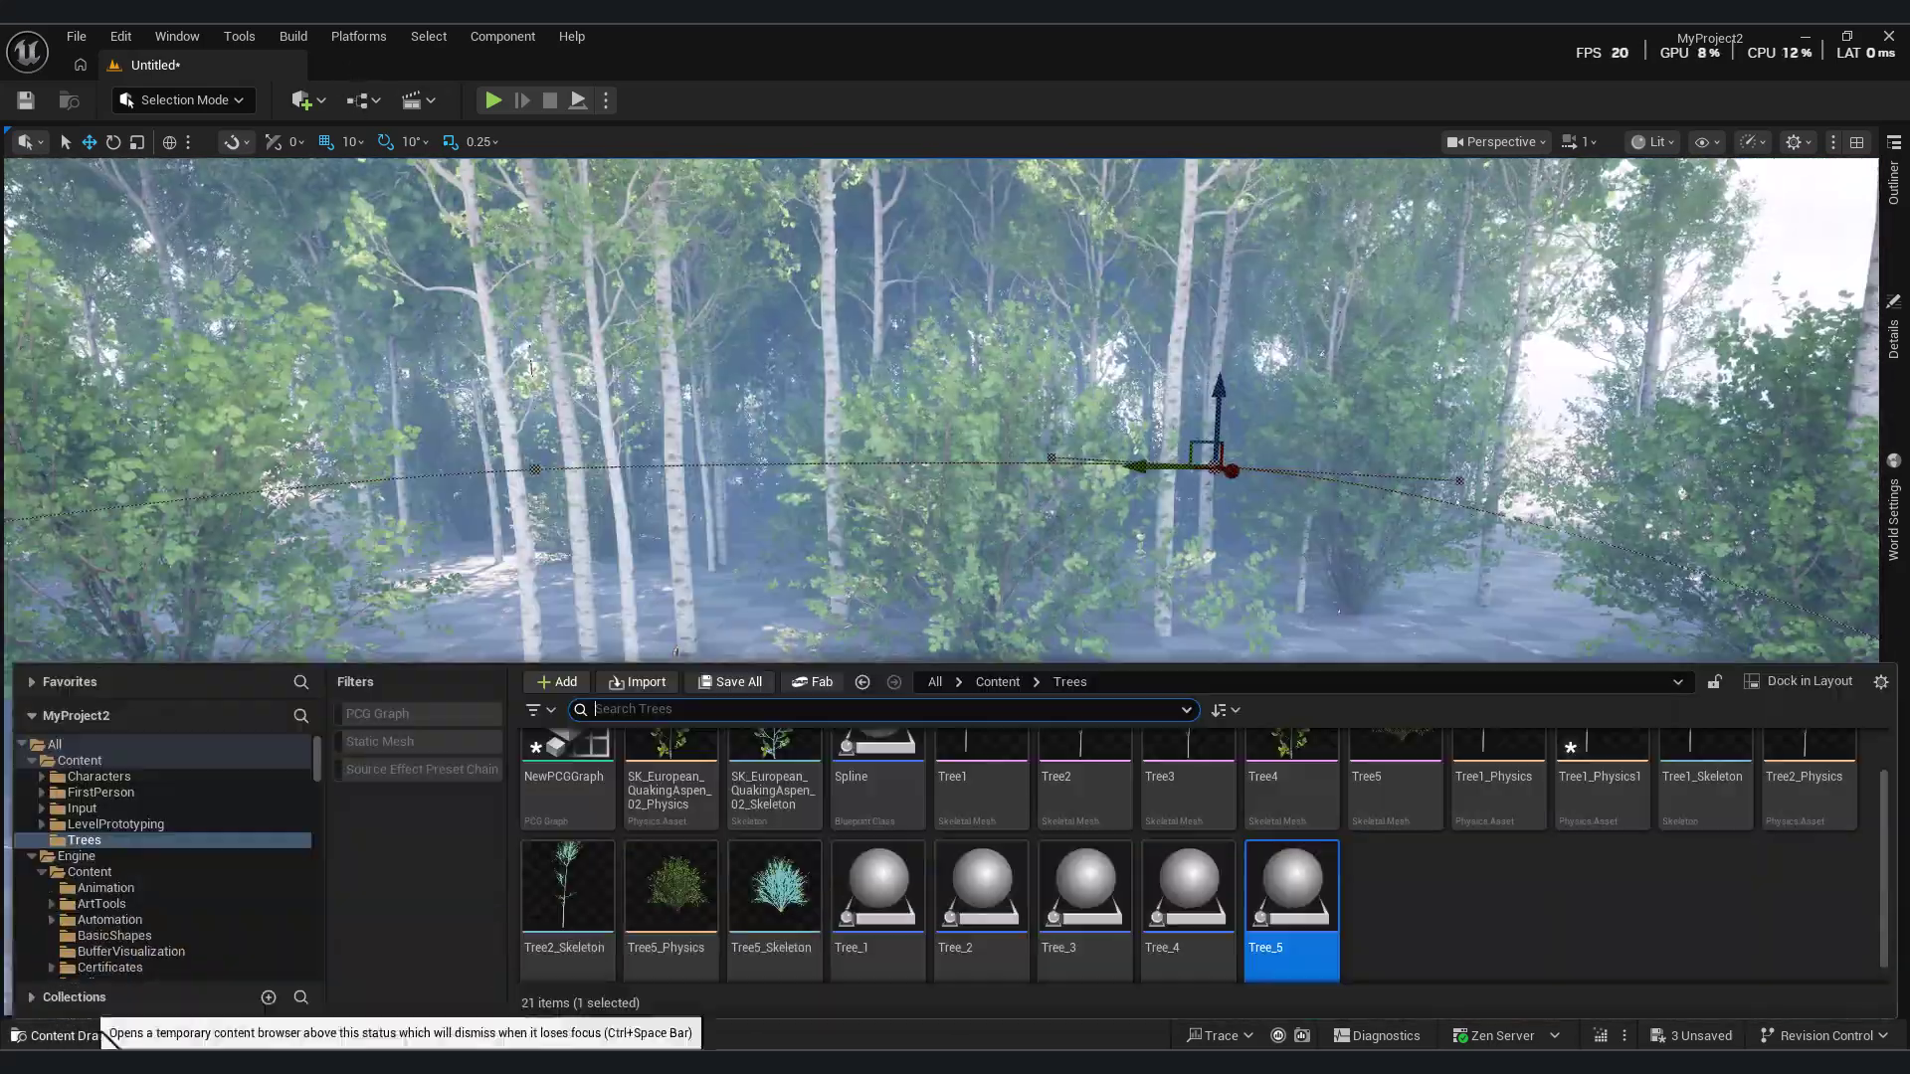
{"action": "double_click", "coordinate": [1287, 875]}
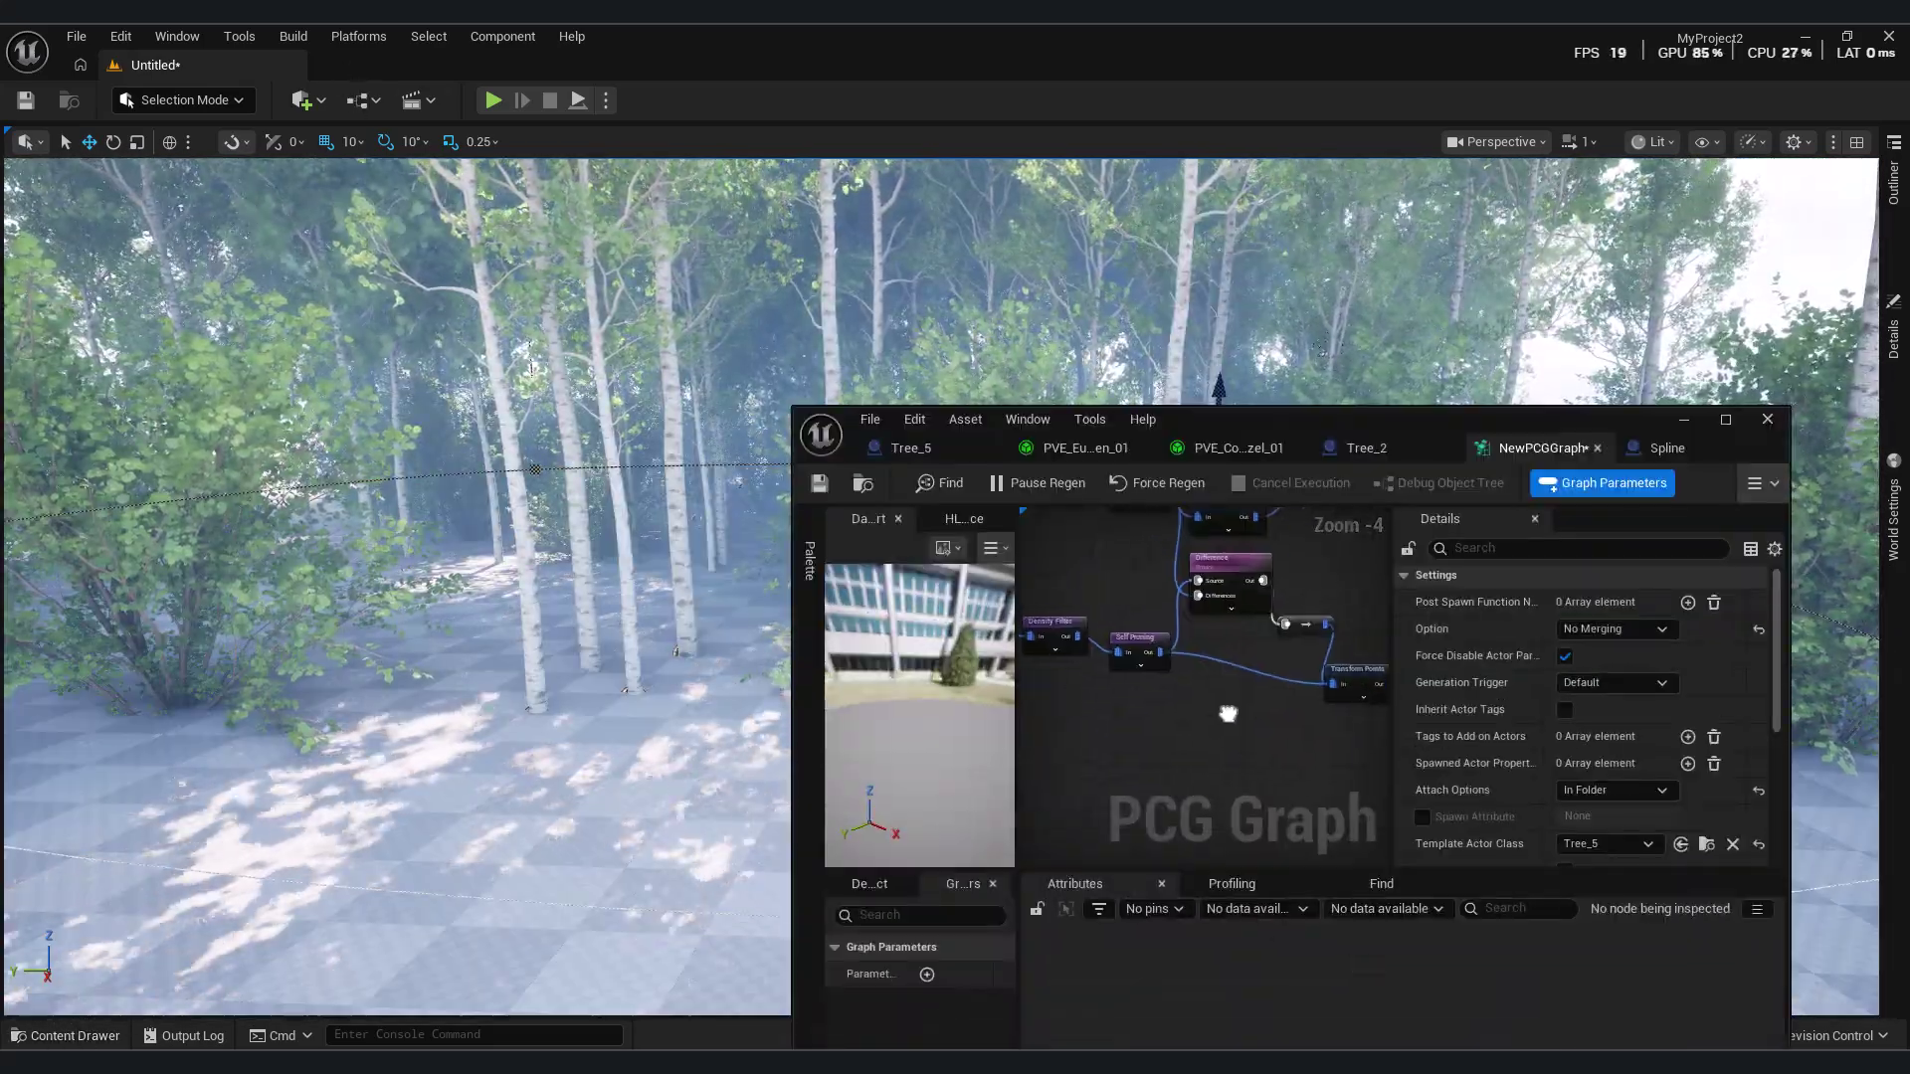
{"action": "left_click", "coordinate": [1725, 419]}
{"action": "scroll", "coordinate": [888, 580], "scroll_direction": "up", "scroll_amount": 2}
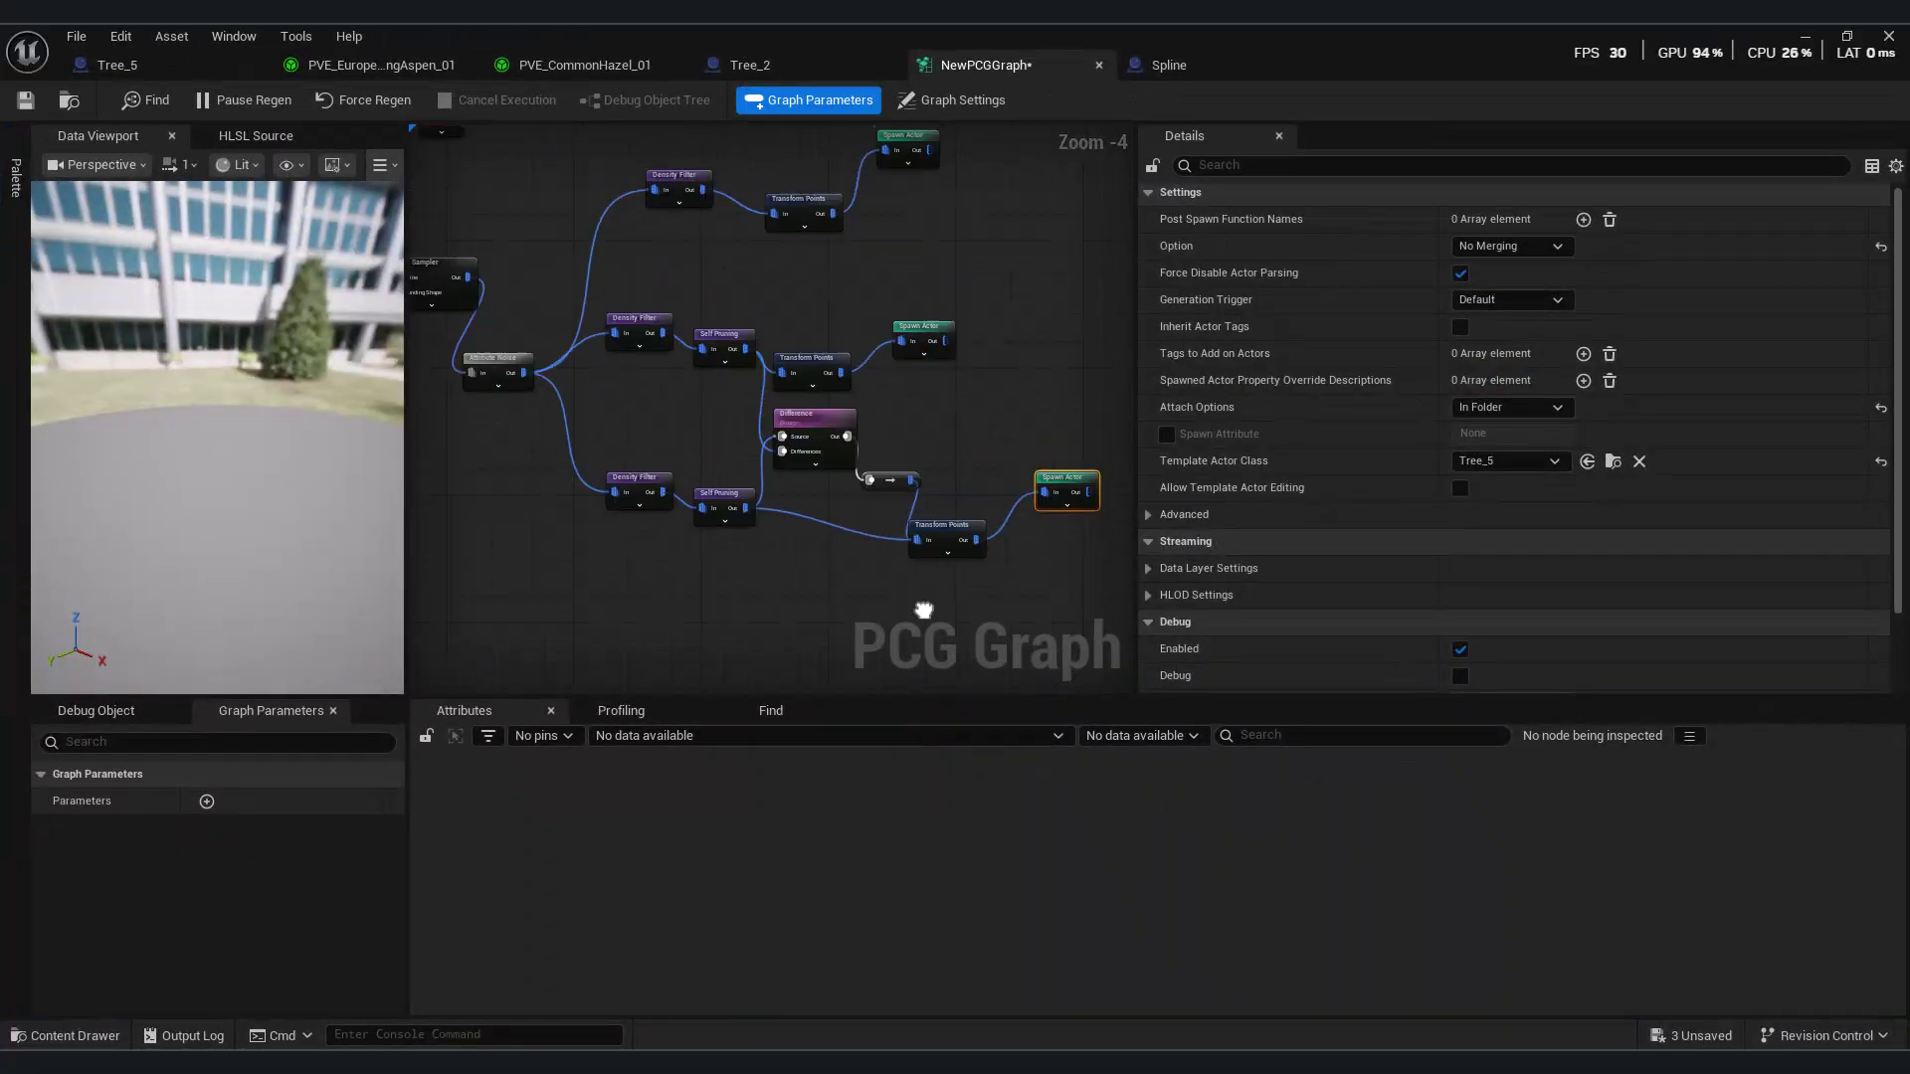
- Review the uppermost branch's nodes along with the Spline Sampler and Attribute Noise settings
{"action": "right_click_drag", "start_coordinate": [974, 228], "coordinate": [1010, 358]}
{"action": "left_click_drag", "start_coordinate": [1011, 358], "coordinate": [708, 245]}
{"action": "right_click_drag", "start_coordinate": [705, 308], "coordinate": [752, 331]}
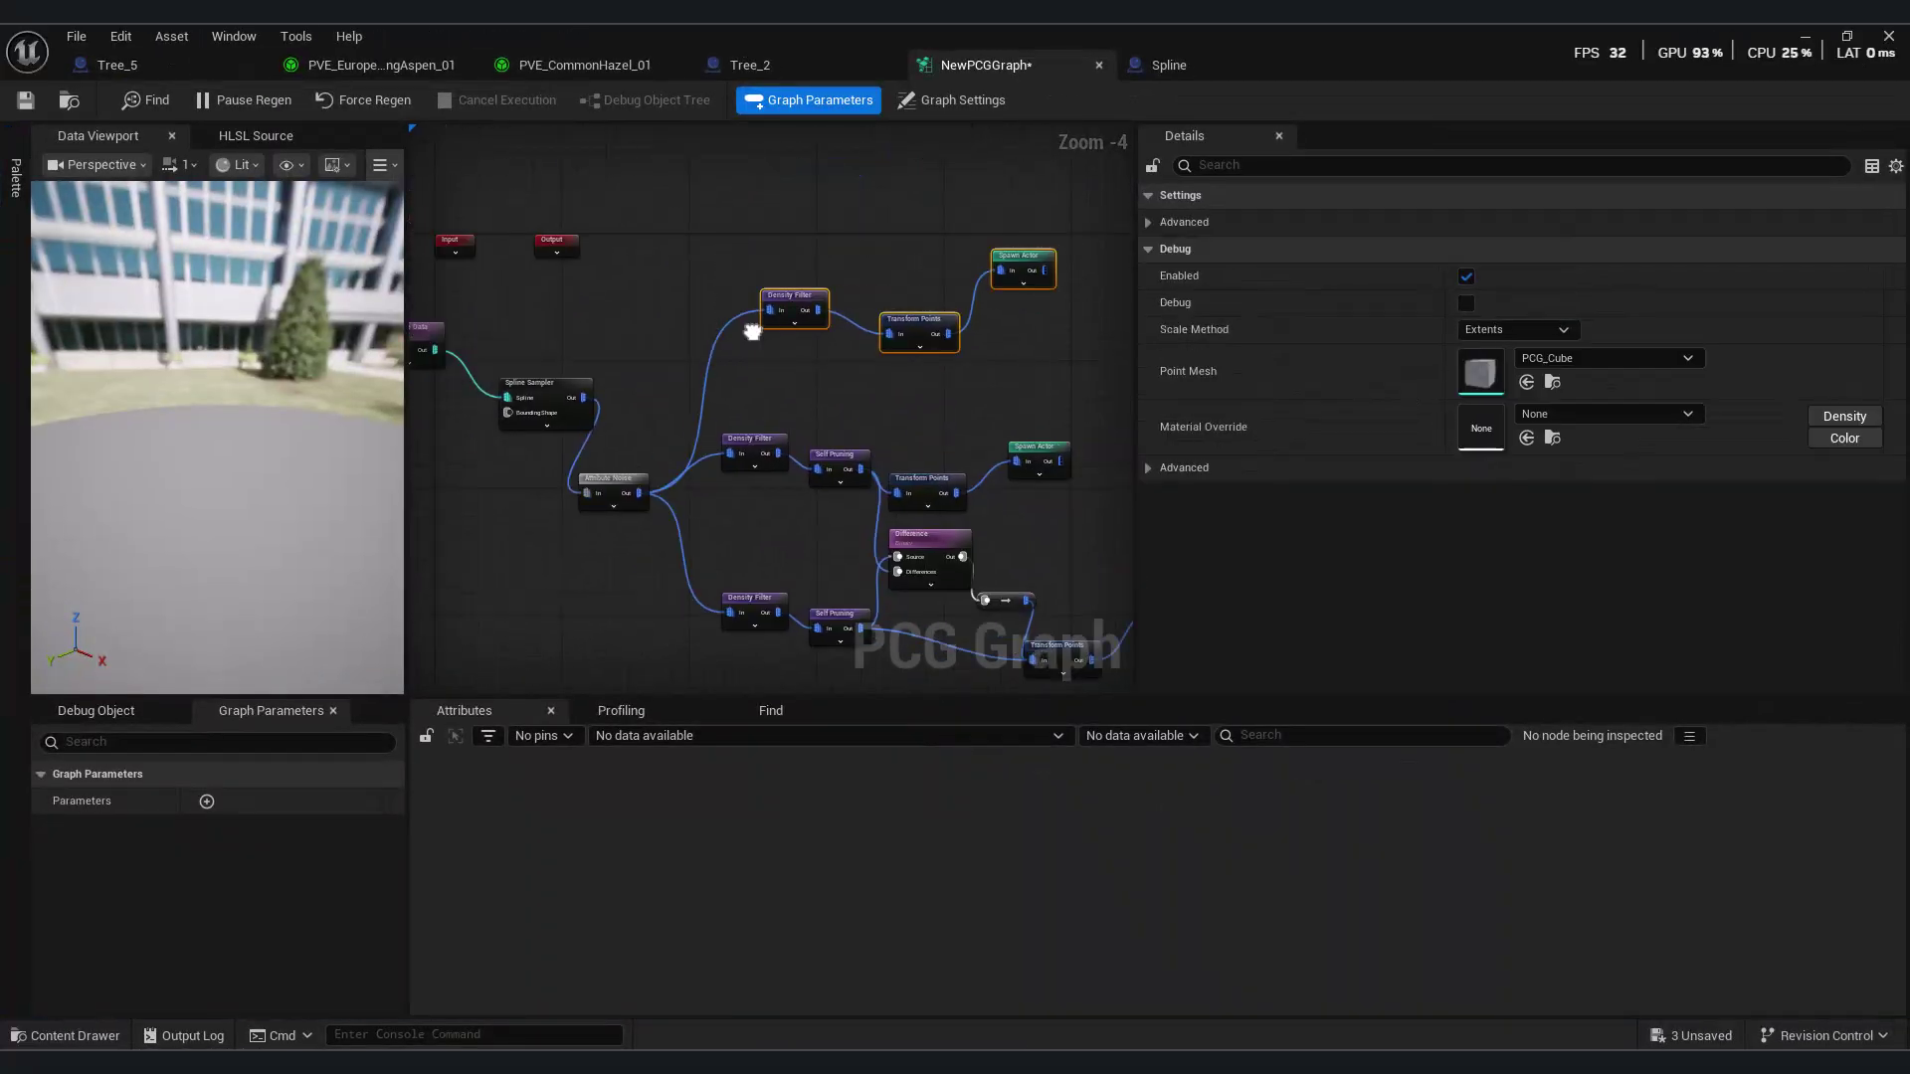
{"action": "left_click", "coordinate": [807, 300]}
{"action": "left_click", "coordinate": [929, 332]}
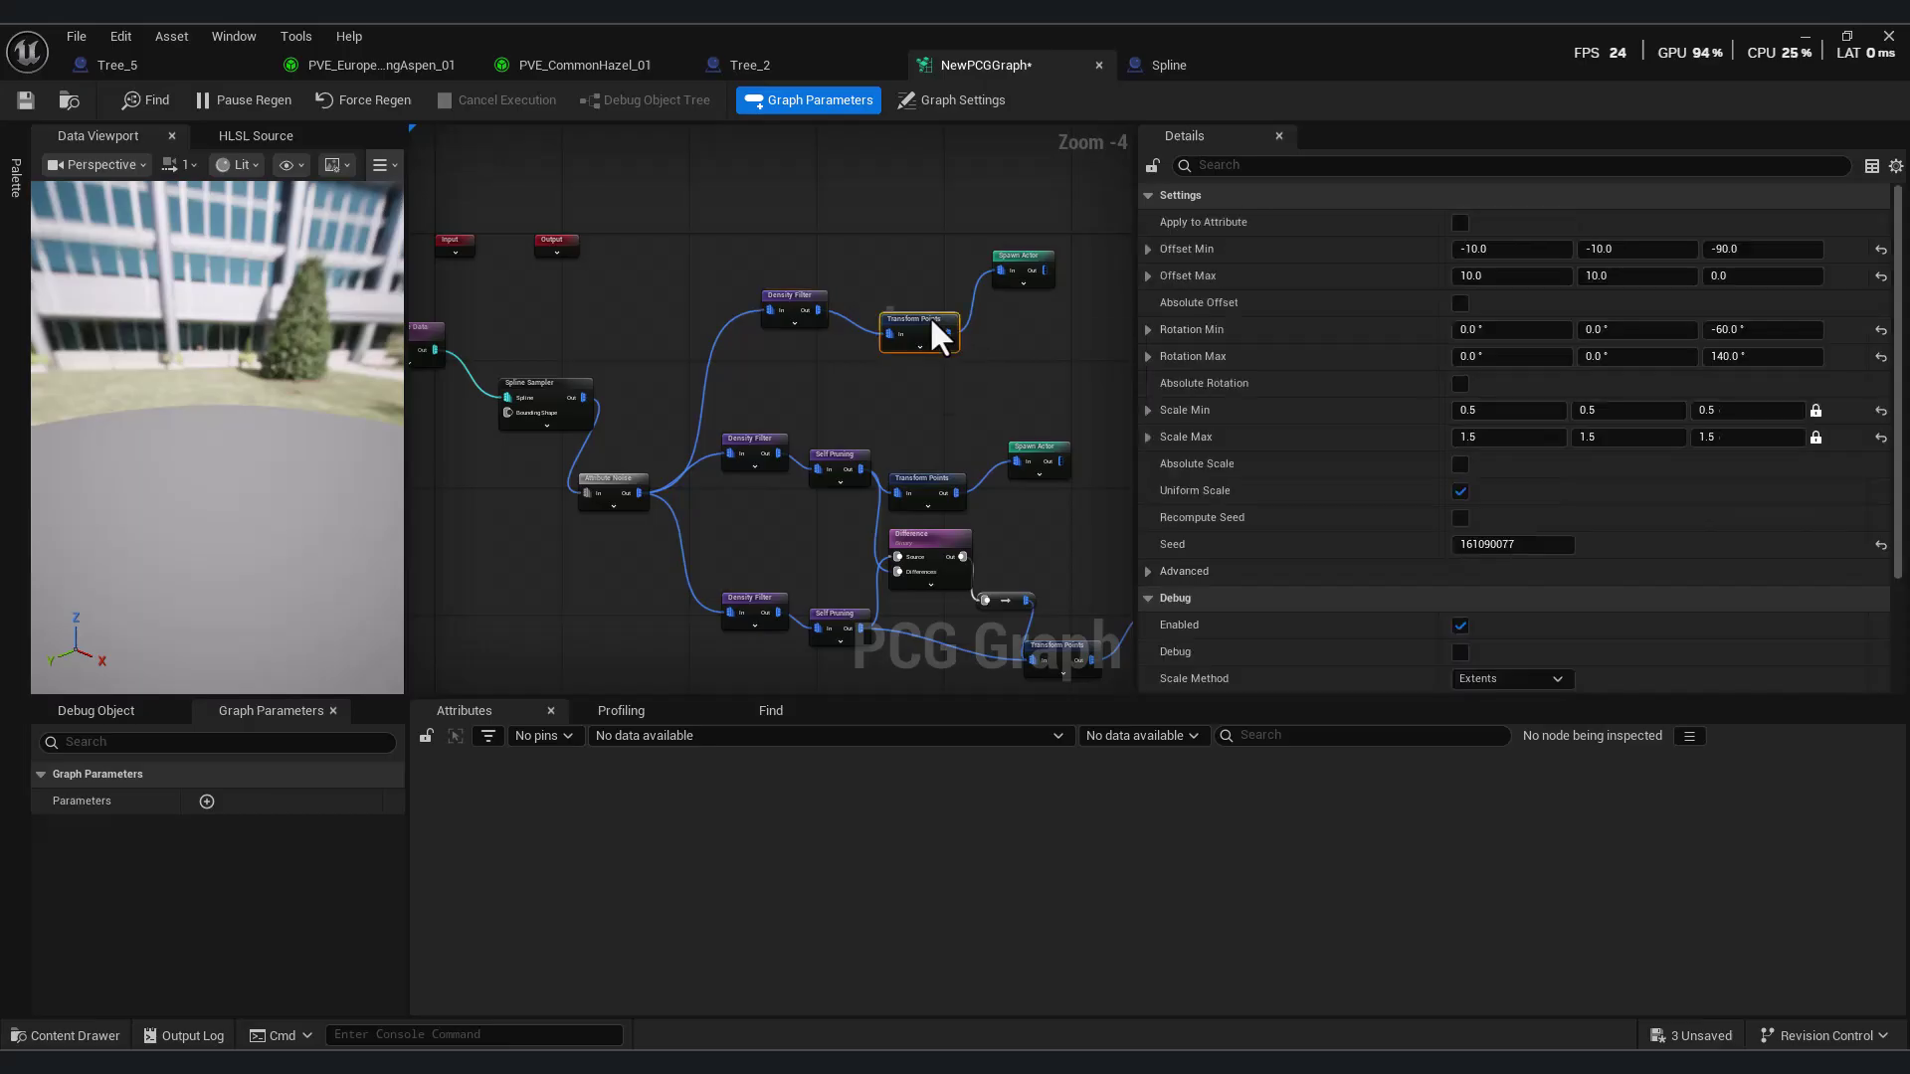
{"action": "left_click_drag", "start_coordinate": [1049, 355], "coordinate": [782, 237]}
{"action": "right_click_drag", "start_coordinate": [814, 383], "coordinate": [774, 362]}
{"action": "left_click", "coordinate": [637, 392]}
{"action": "right_click_drag", "start_coordinate": [628, 342], "coordinate": [577, 369]}
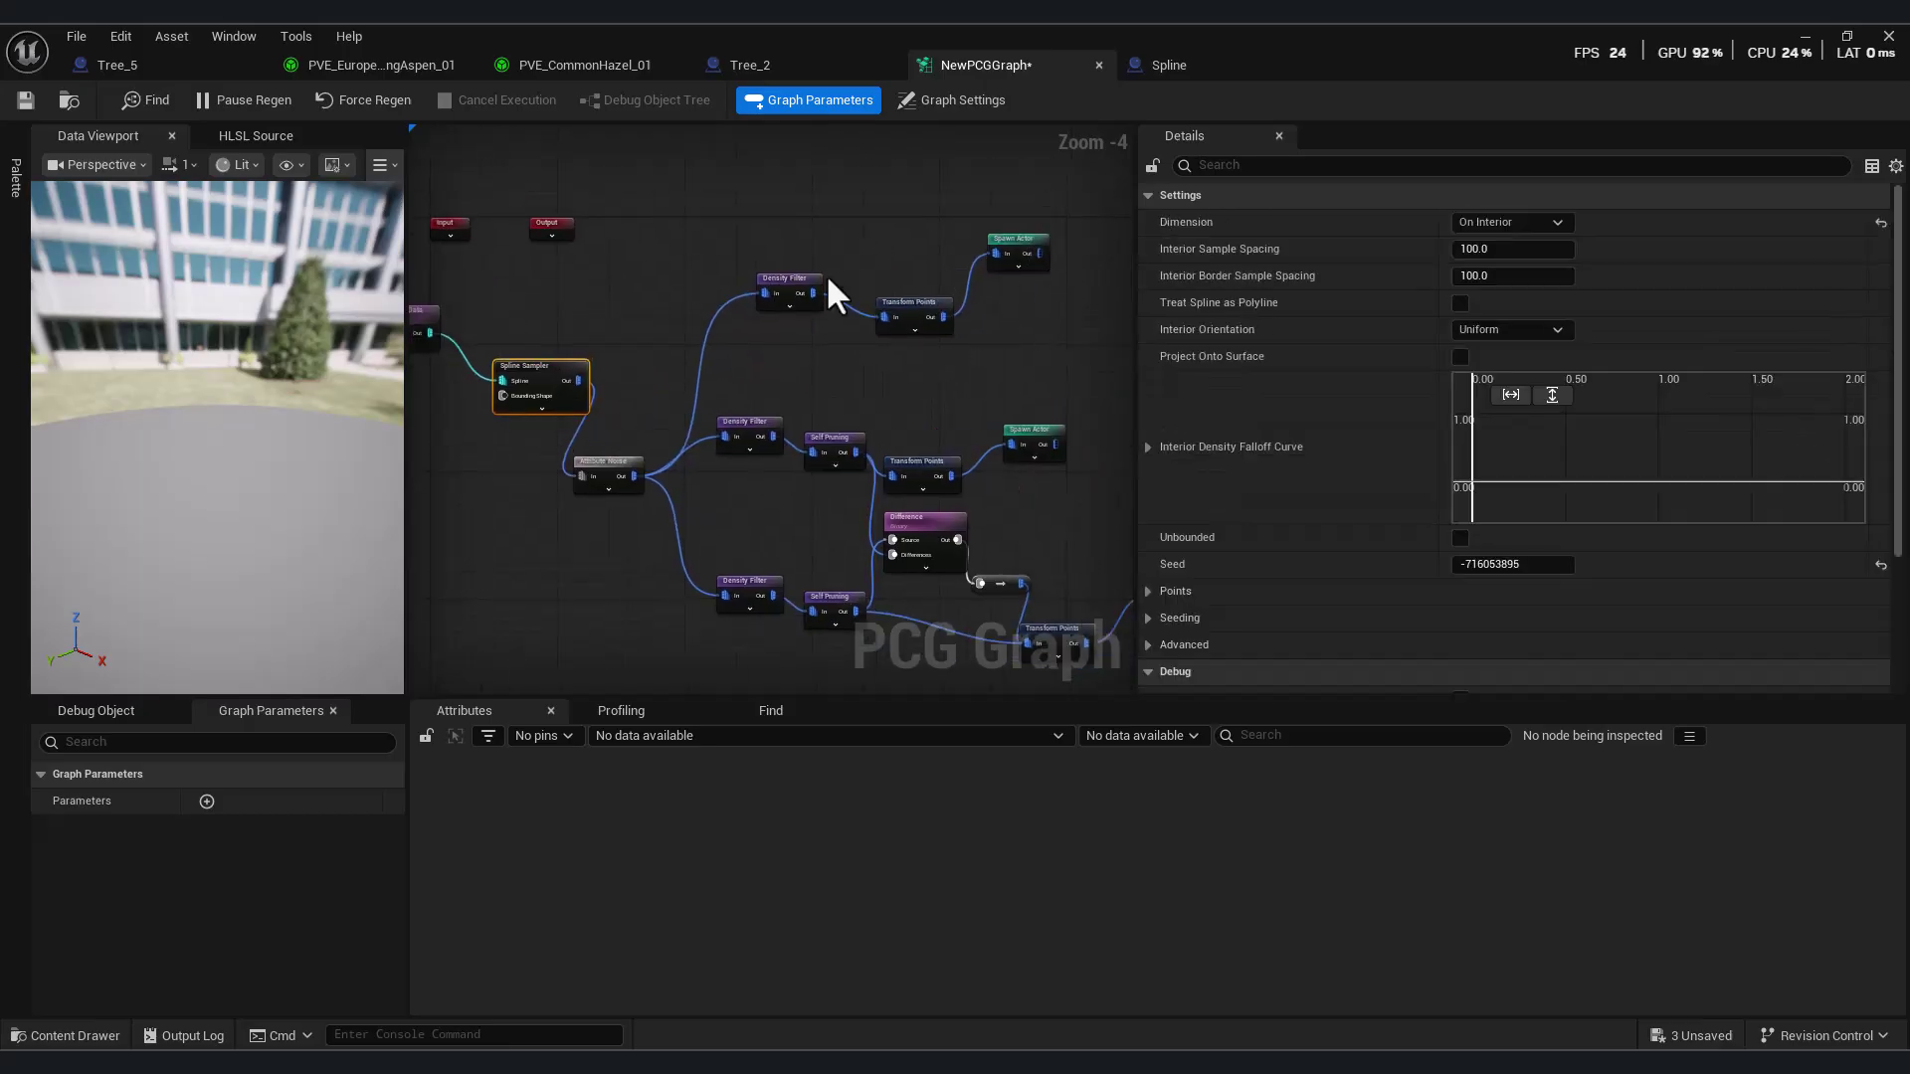
{"action": "left_click", "coordinate": [612, 465]}
{"action": "scroll", "coordinate": [609, 463], "scroll_direction": "up", "scroll_amount": 1}
{"action": "scroll", "coordinate": [676, 465], "scroll_direction": "down", "scroll_amount": 1}
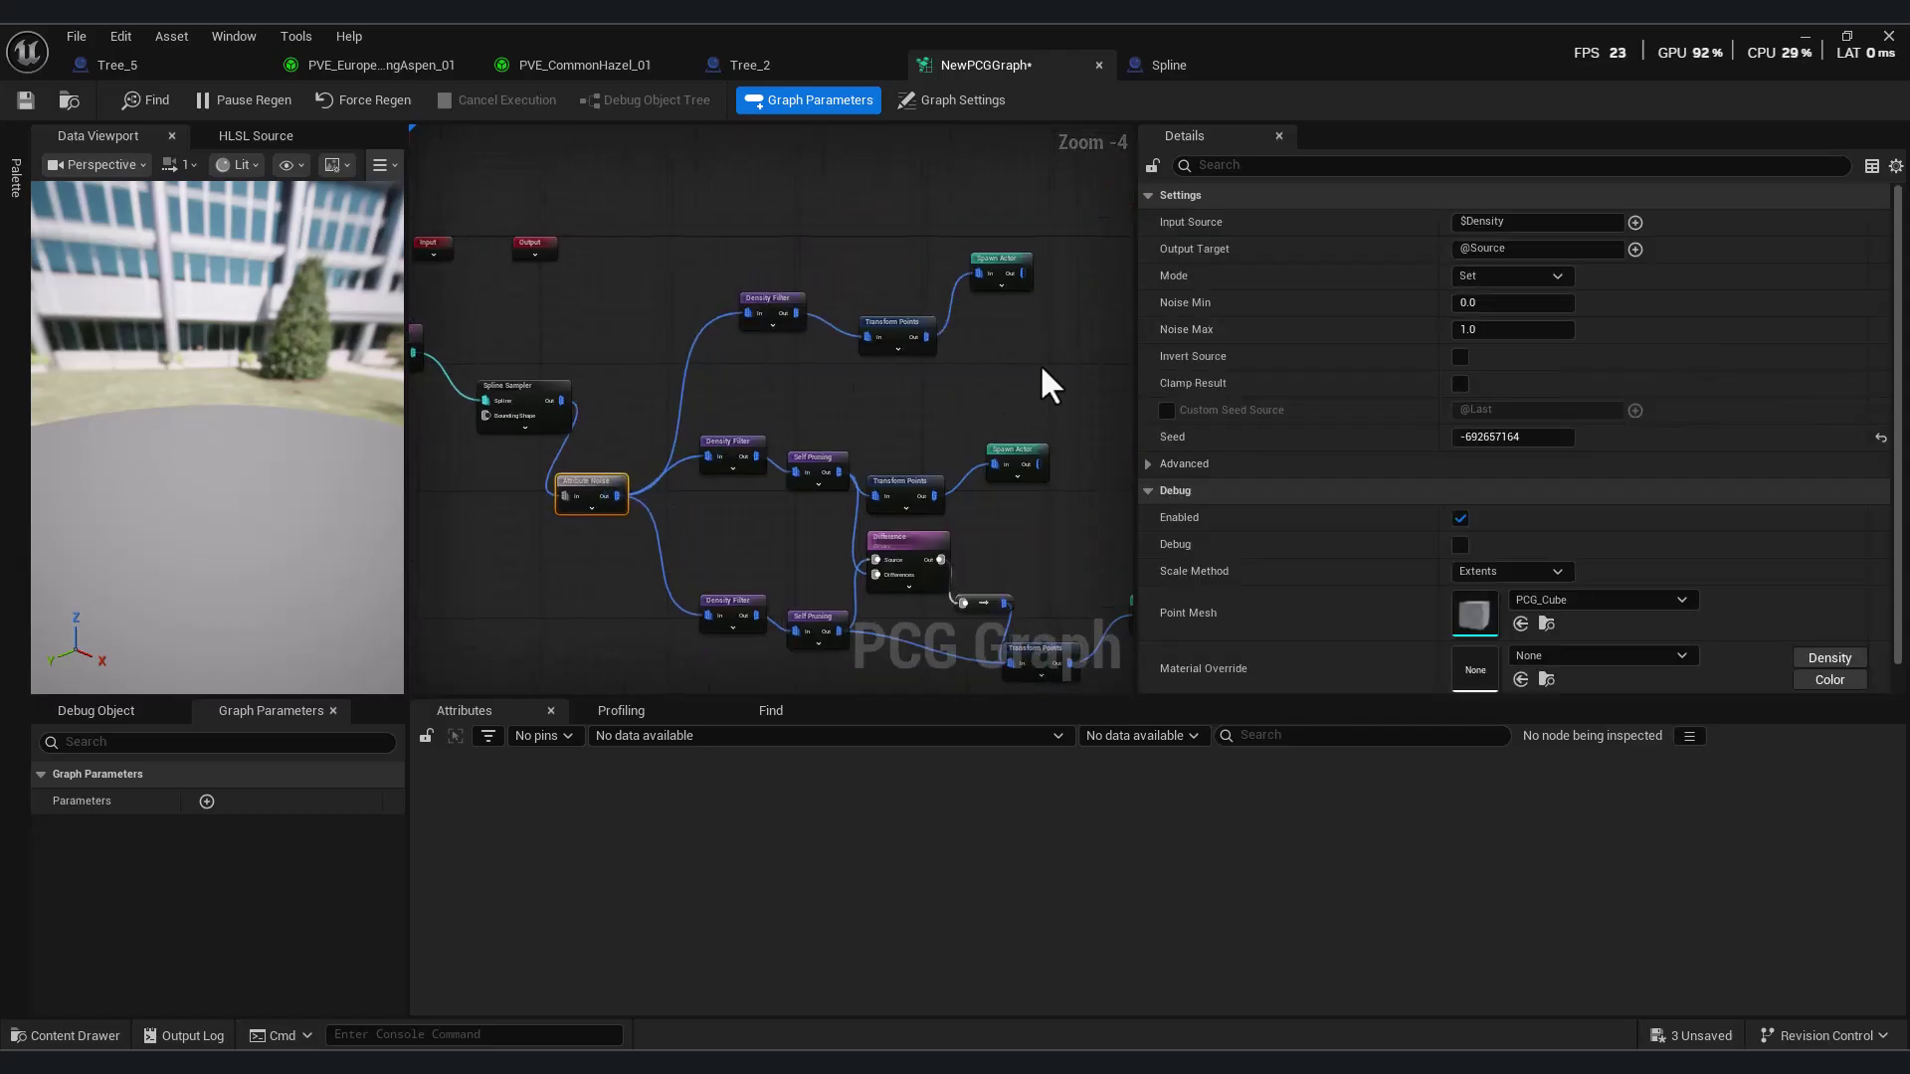
- Duplicate the Attribute Noise node and the uppermost Density Filter, Transform Points and Spawn Actor nodes, placing the copies below the existing branches
{"action": "left_click_drag", "start_coordinate": [1035, 380], "coordinate": [772, 267]}
{"action": "left_click", "coordinate": [595, 486], "text": "ctrl"}
{"action": "key", "text": "ctrl+c"}
{"action": "key", "text": "ctrl+v"}
{"action": "left_click_drag", "start_coordinate": [675, 398], "coordinate": [680, 690]}
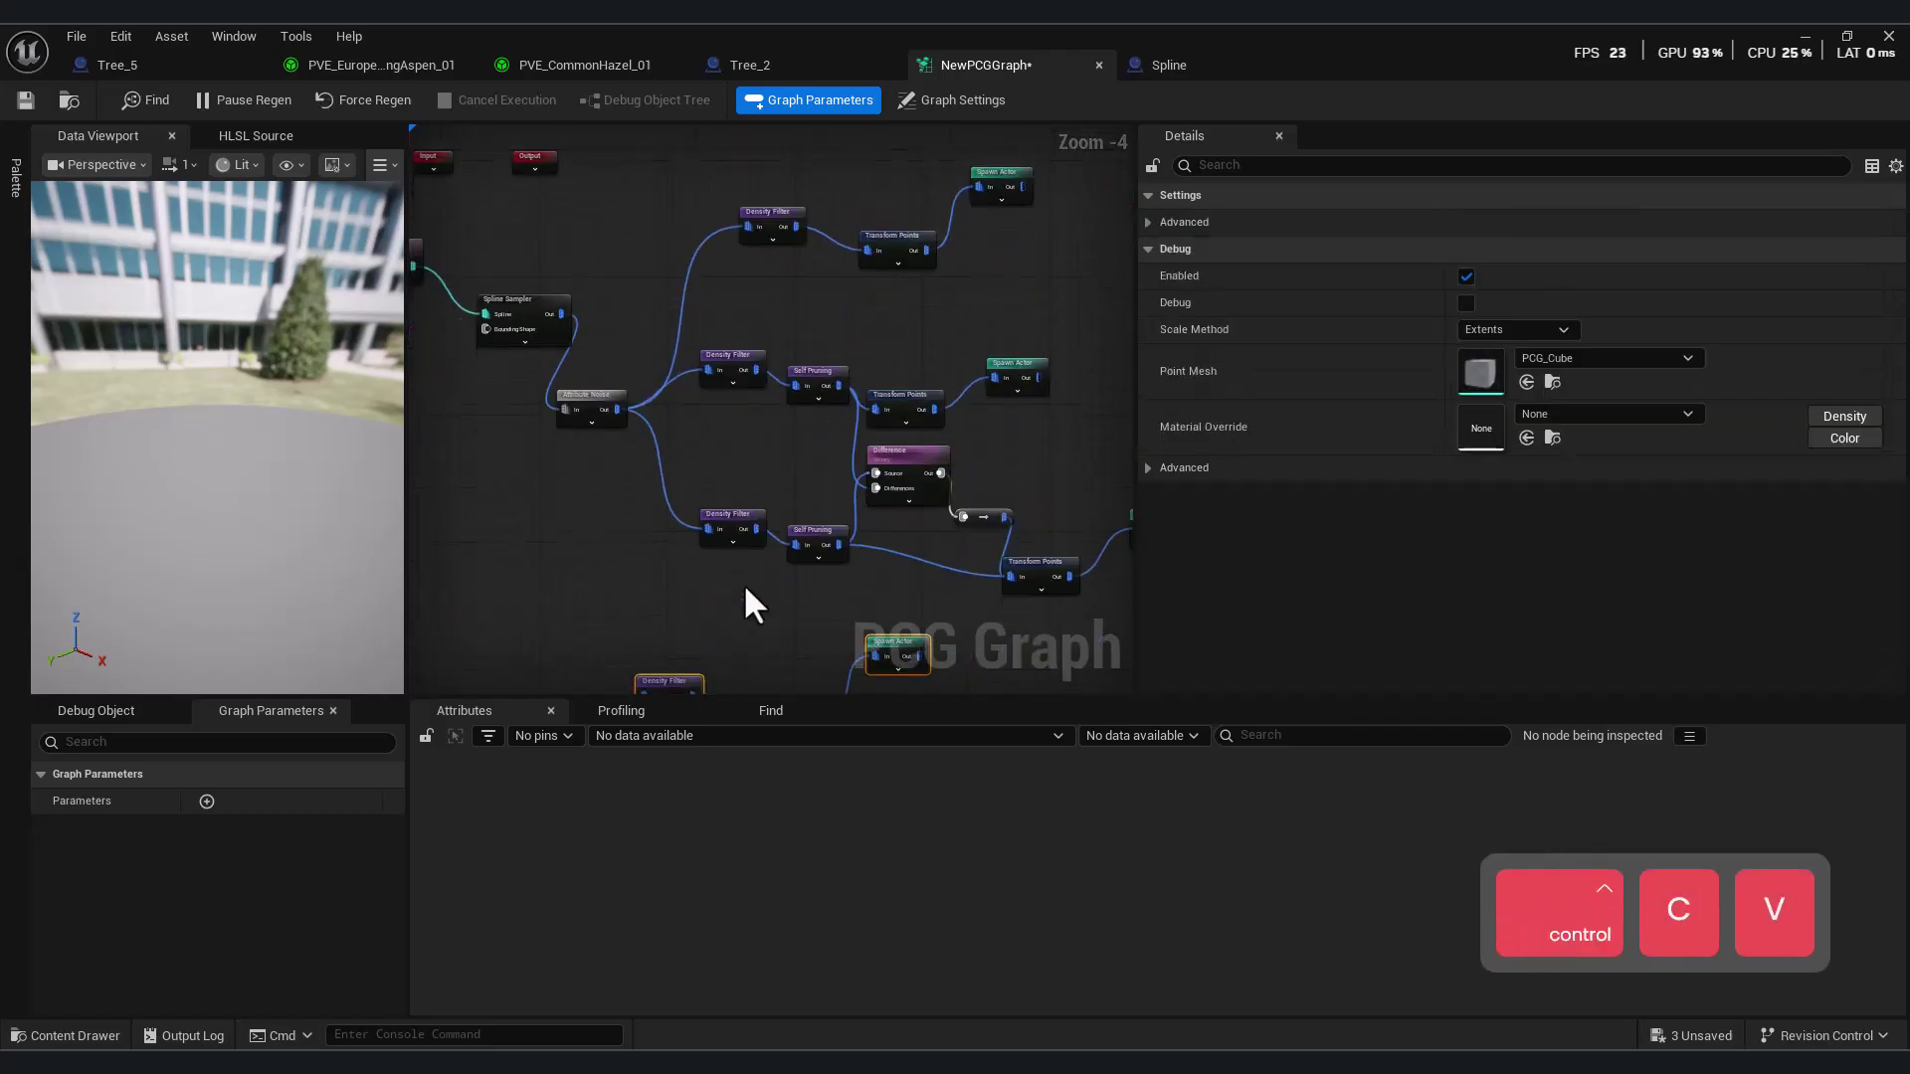
- Arrange the duplicated nodes and connect the Spline Sampler's output to the duplicated Attribute Noise node
{"action": "right_click_drag", "start_coordinate": [734, 625], "coordinate": [763, 411]}
{"action": "left_click_drag", "start_coordinate": [703, 475], "coordinate": [790, 468]}
{"action": "left_click", "coordinate": [687, 547]}
{"action": "left_click_drag", "start_coordinate": [602, 648], "coordinate": [603, 529]}
{"action": "right_click_drag", "start_coordinate": [697, 418], "coordinate": [729, 538]}
{"action": "left_click_drag", "start_coordinate": [623, 230], "coordinate": [615, 646]}
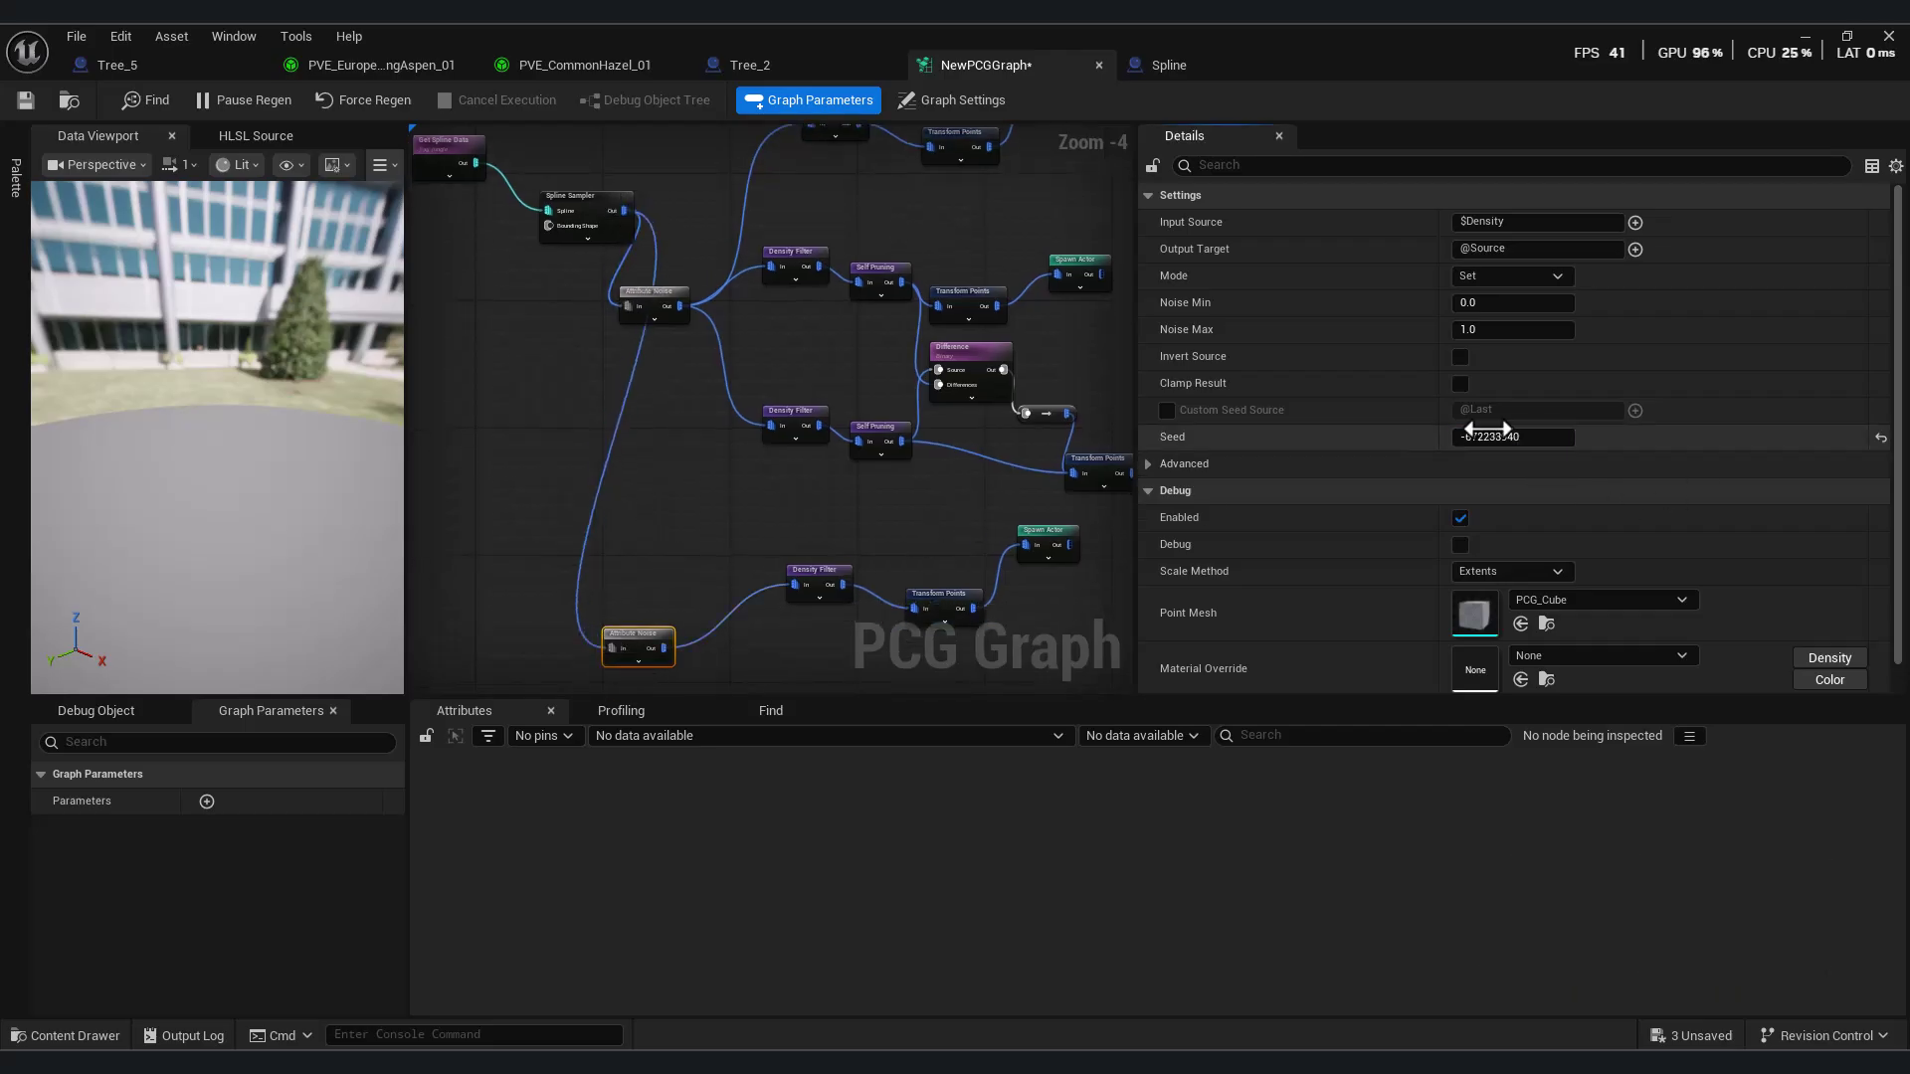
- Turn off Invert Filter on the duplicated Density Filter node
{"action": "scroll", "coordinate": [959, 582], "scroll_direction": "up", "scroll_amount": 1}
{"action": "right_click_drag", "start_coordinate": [959, 582], "coordinate": [714, 527]}
{"action": "left_click", "coordinate": [518, 517]}
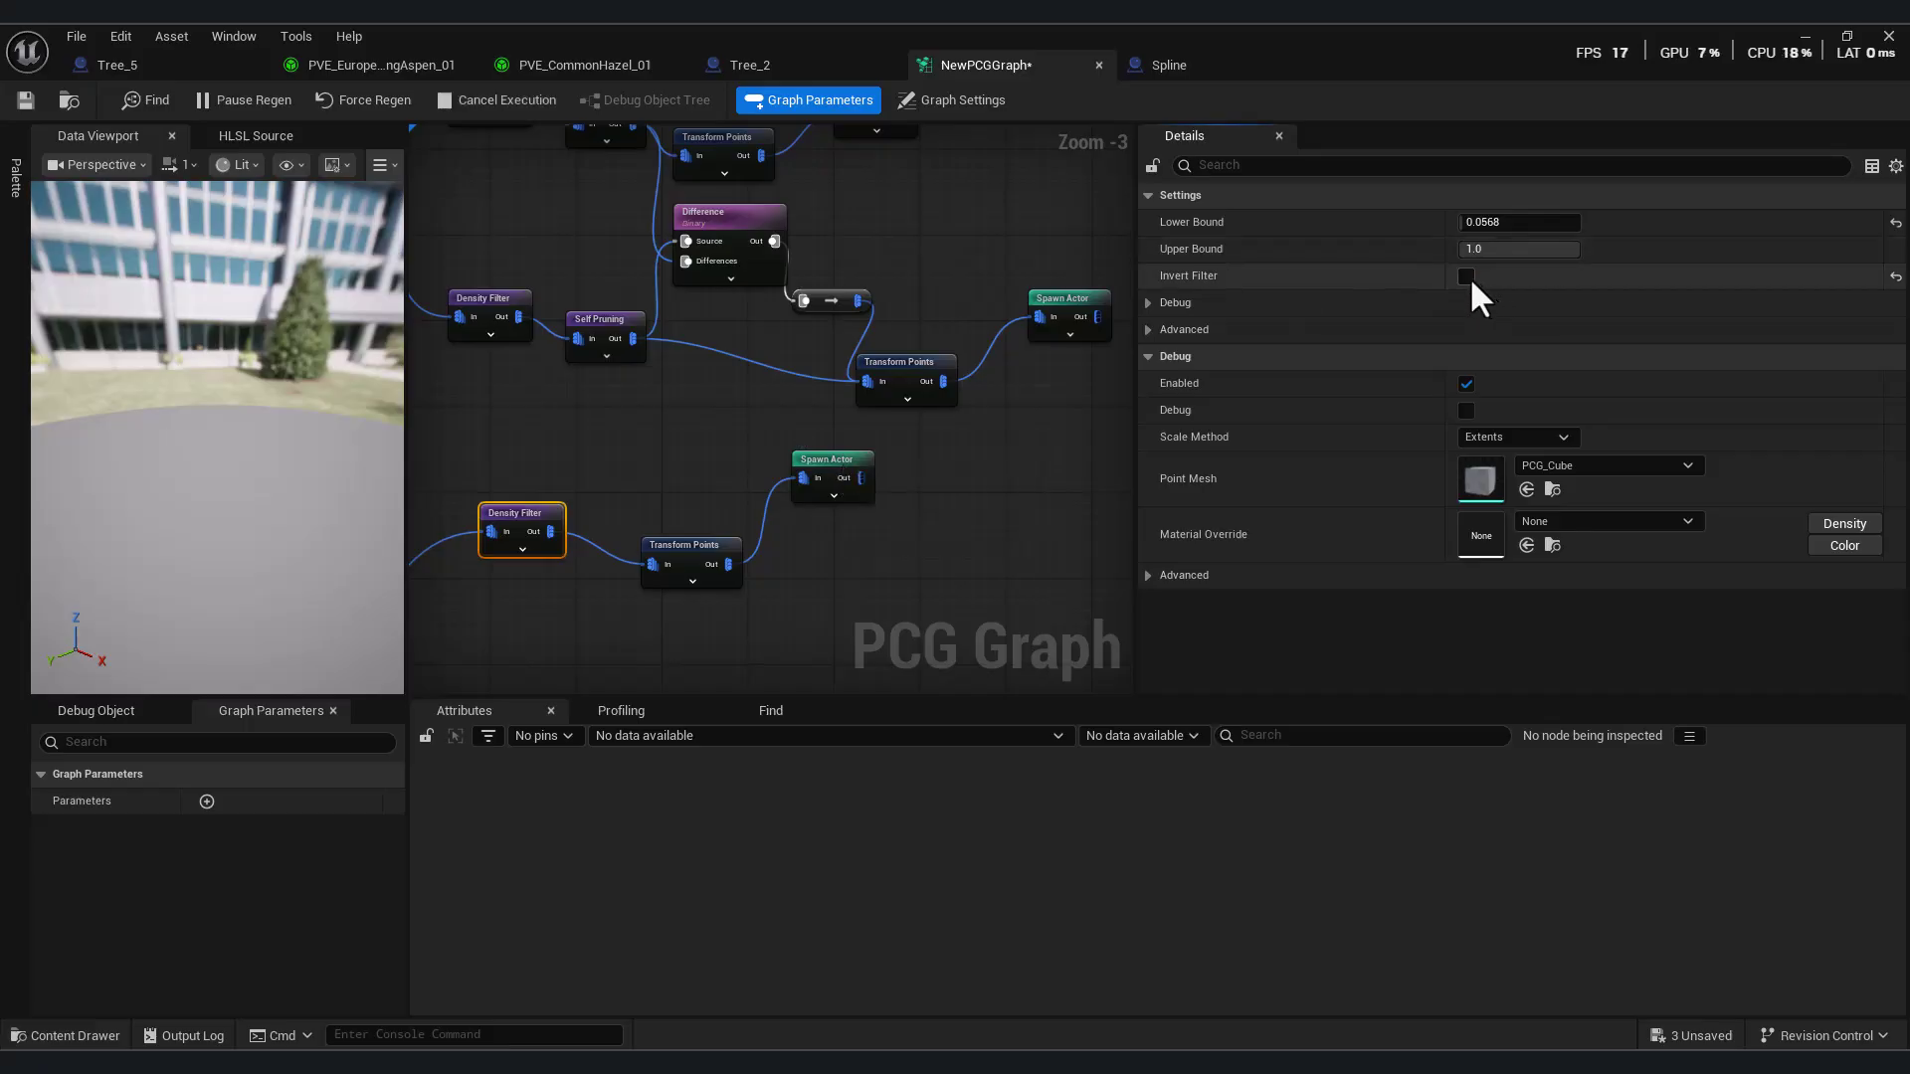
- Open the Tree_4 Blueprint and examine its tree in the preview viewport
{"action": "left_click", "coordinate": [838, 469]}
{"action": "left_click", "coordinate": [79, 1035]}
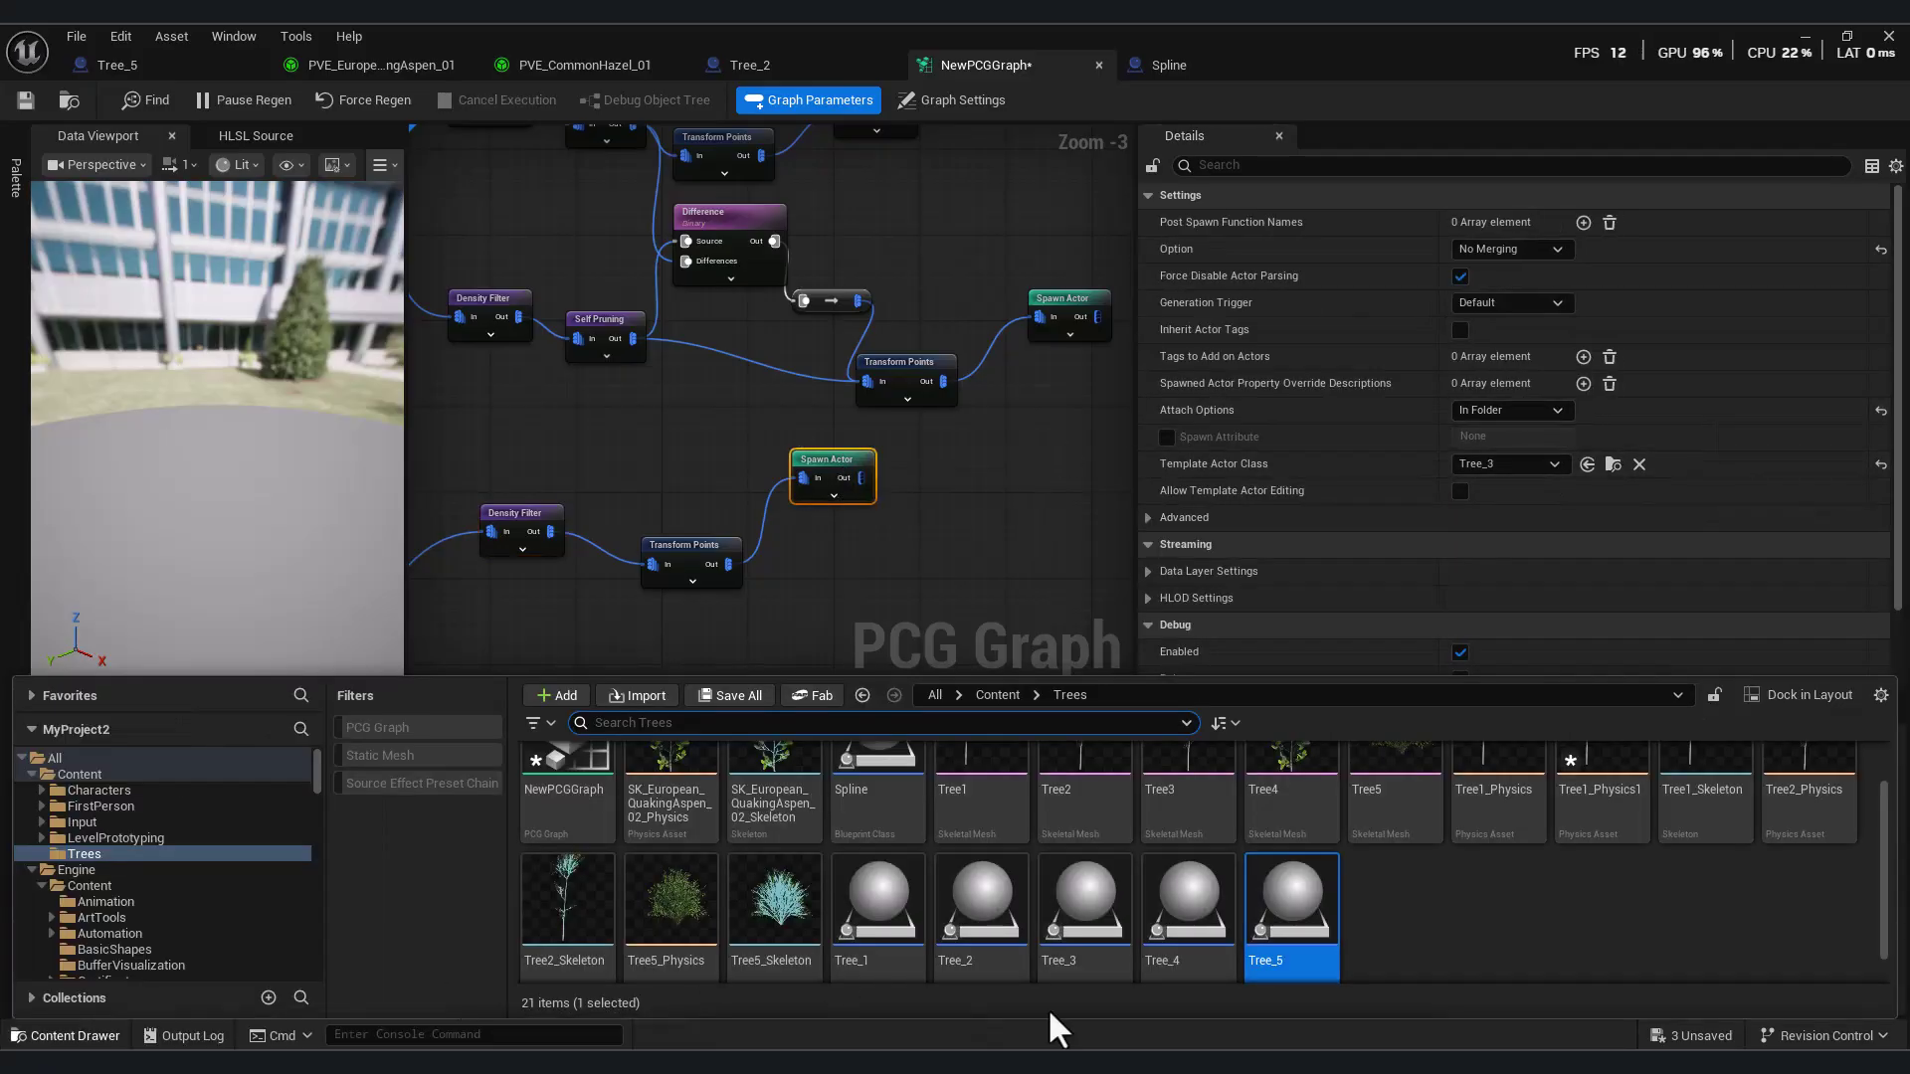
{"action": "double_click", "coordinate": [1194, 913]}
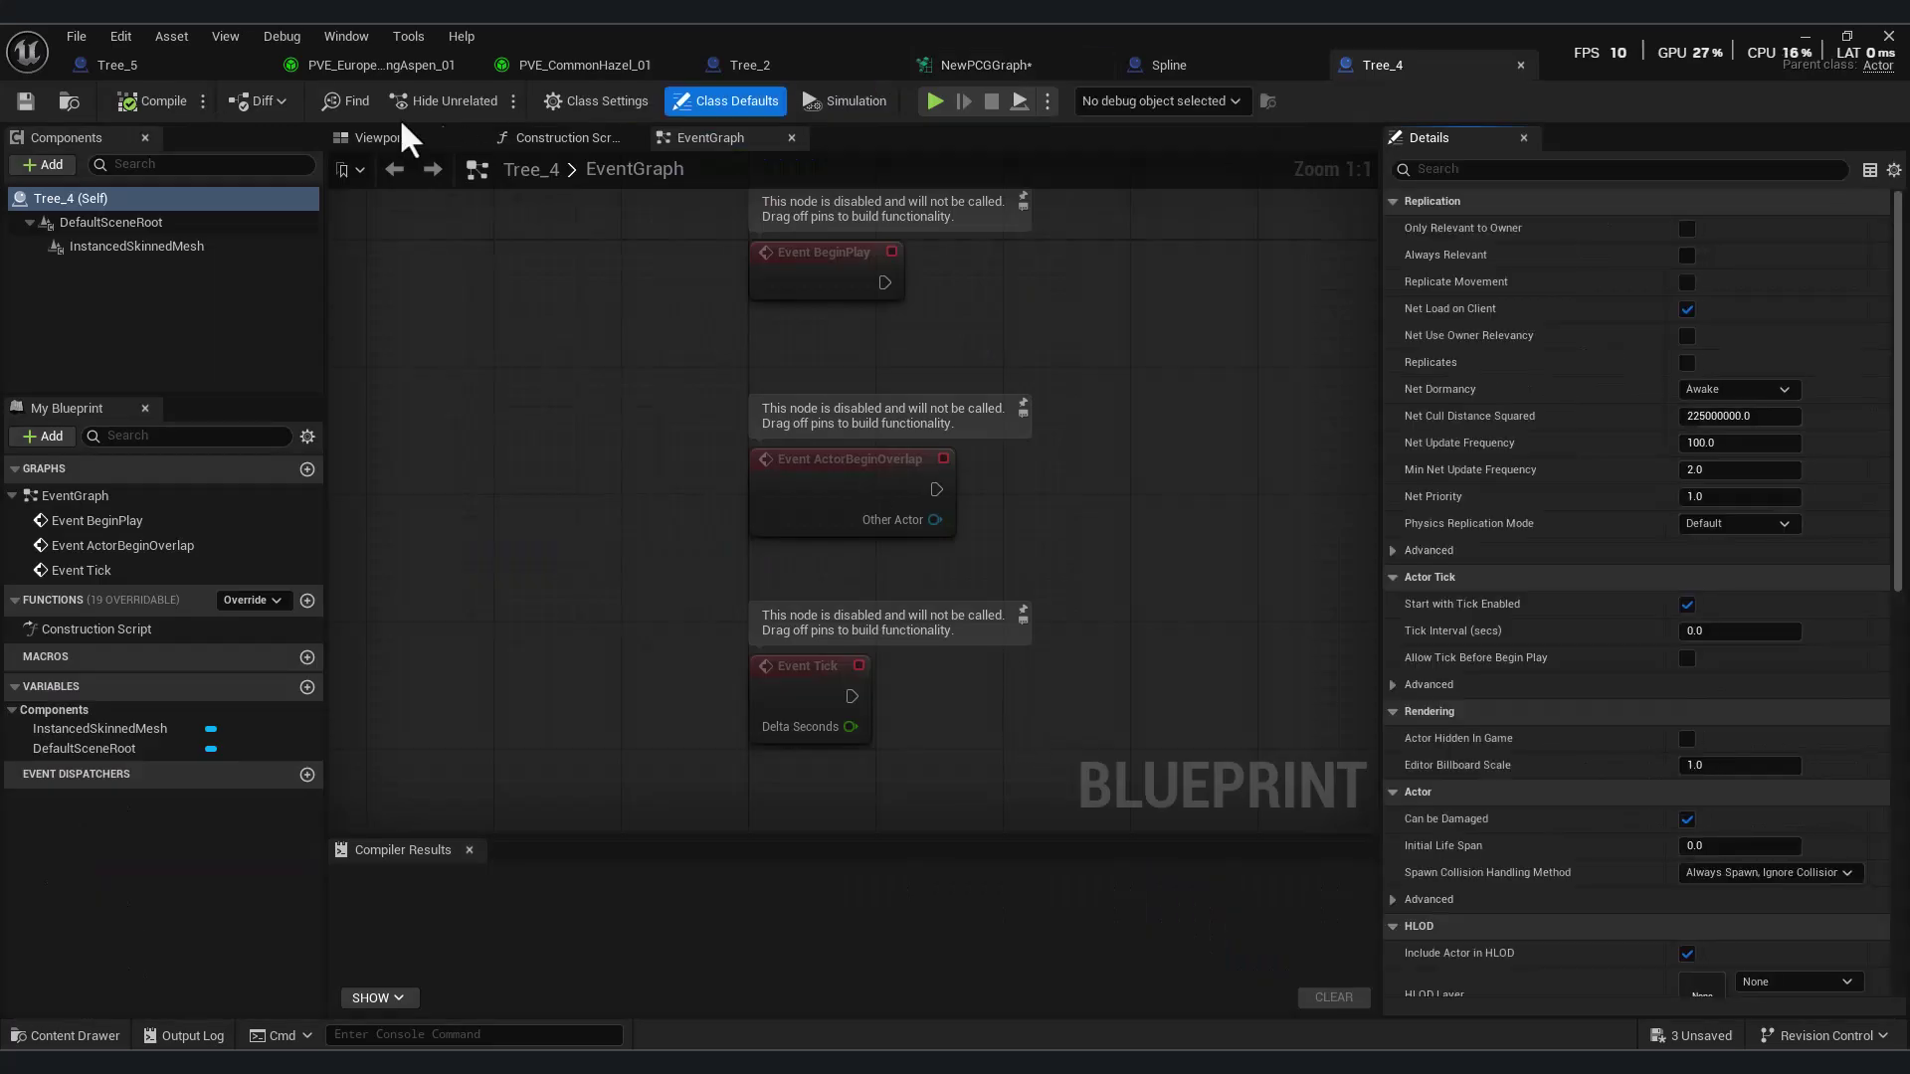
{"action": "scroll", "coordinate": [838, 533], "scroll_direction": "down", "scroll_amount": 10}
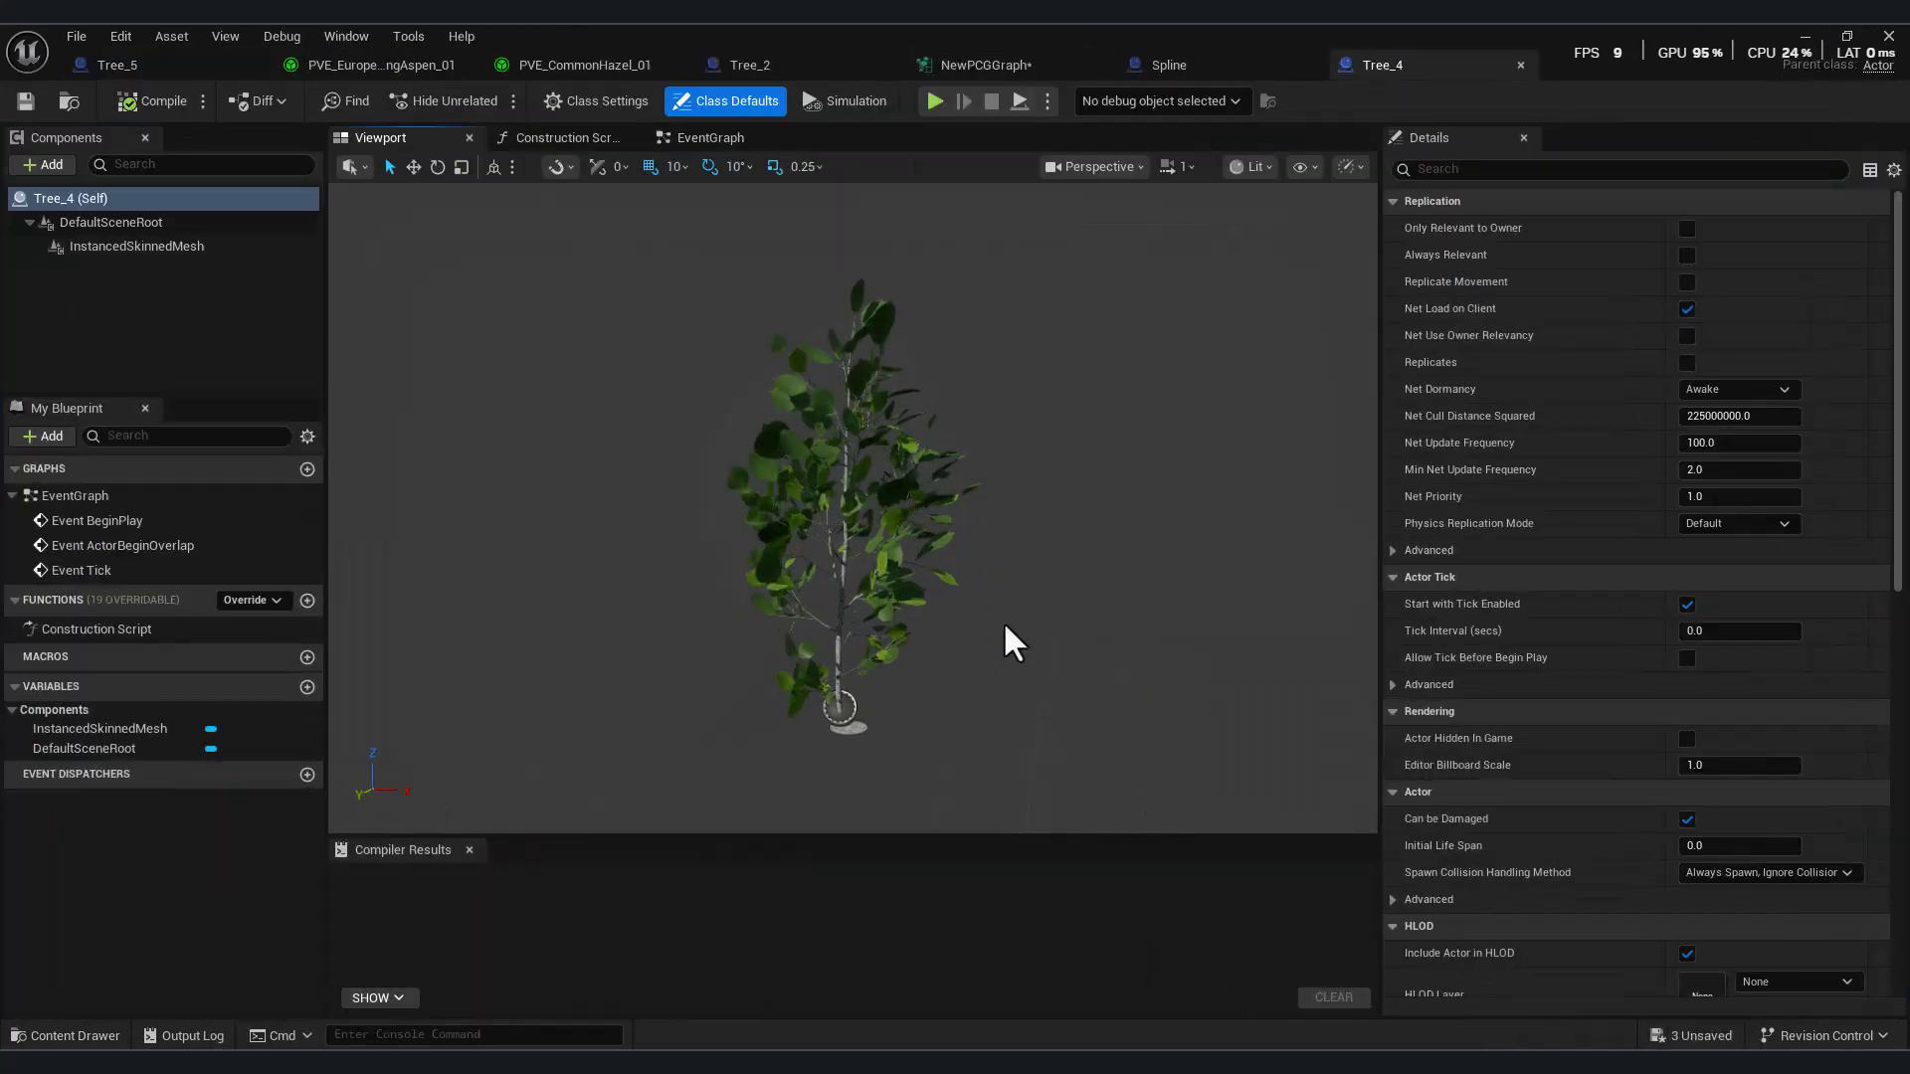
- Set the Template Actor Class of the duplicated Spawn Actor node to Tree_4 and check the level
{"action": "left_click", "coordinate": [995, 65]}
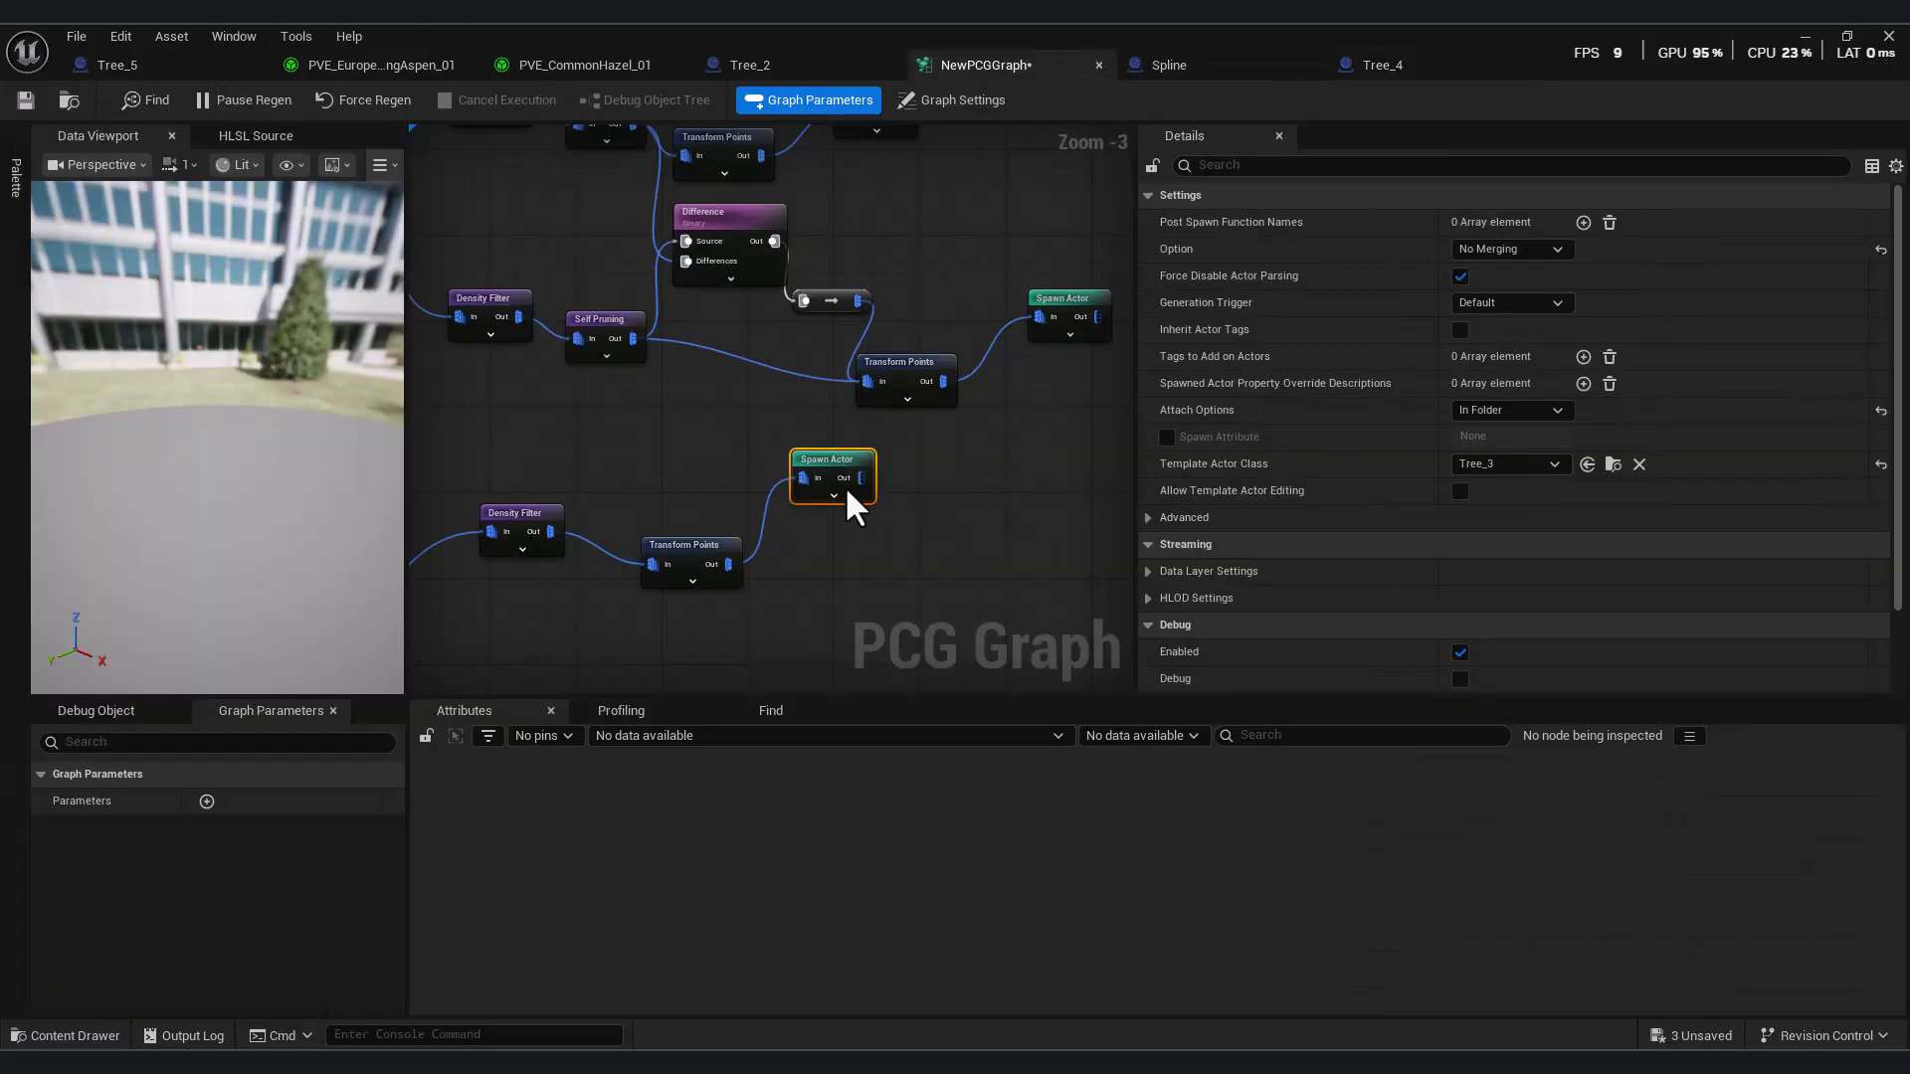
{"action": "left_click", "coordinate": [42, 1036]}
{"action": "scroll", "coordinate": [1543, 470], "scroll_direction": "down", "scroll_amount": 4}
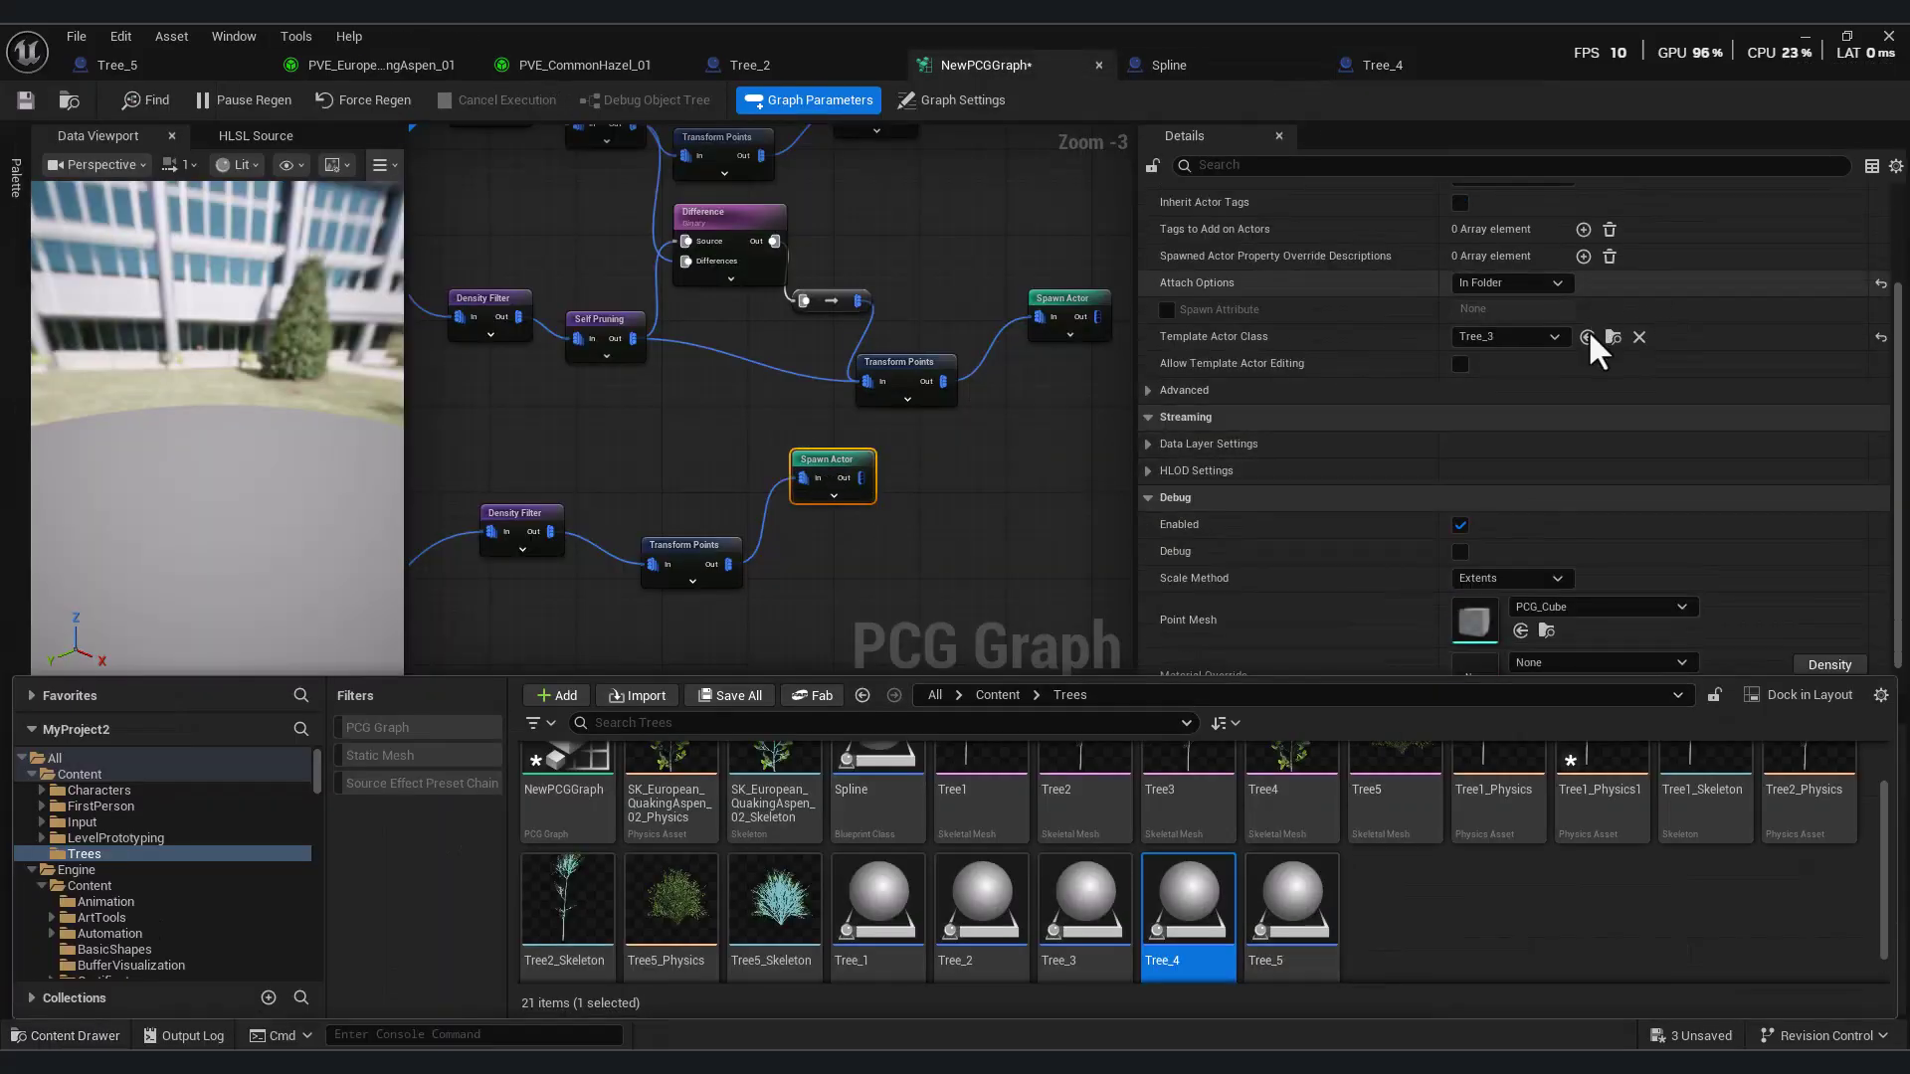
{"action": "left_click", "coordinate": [1587, 337]}
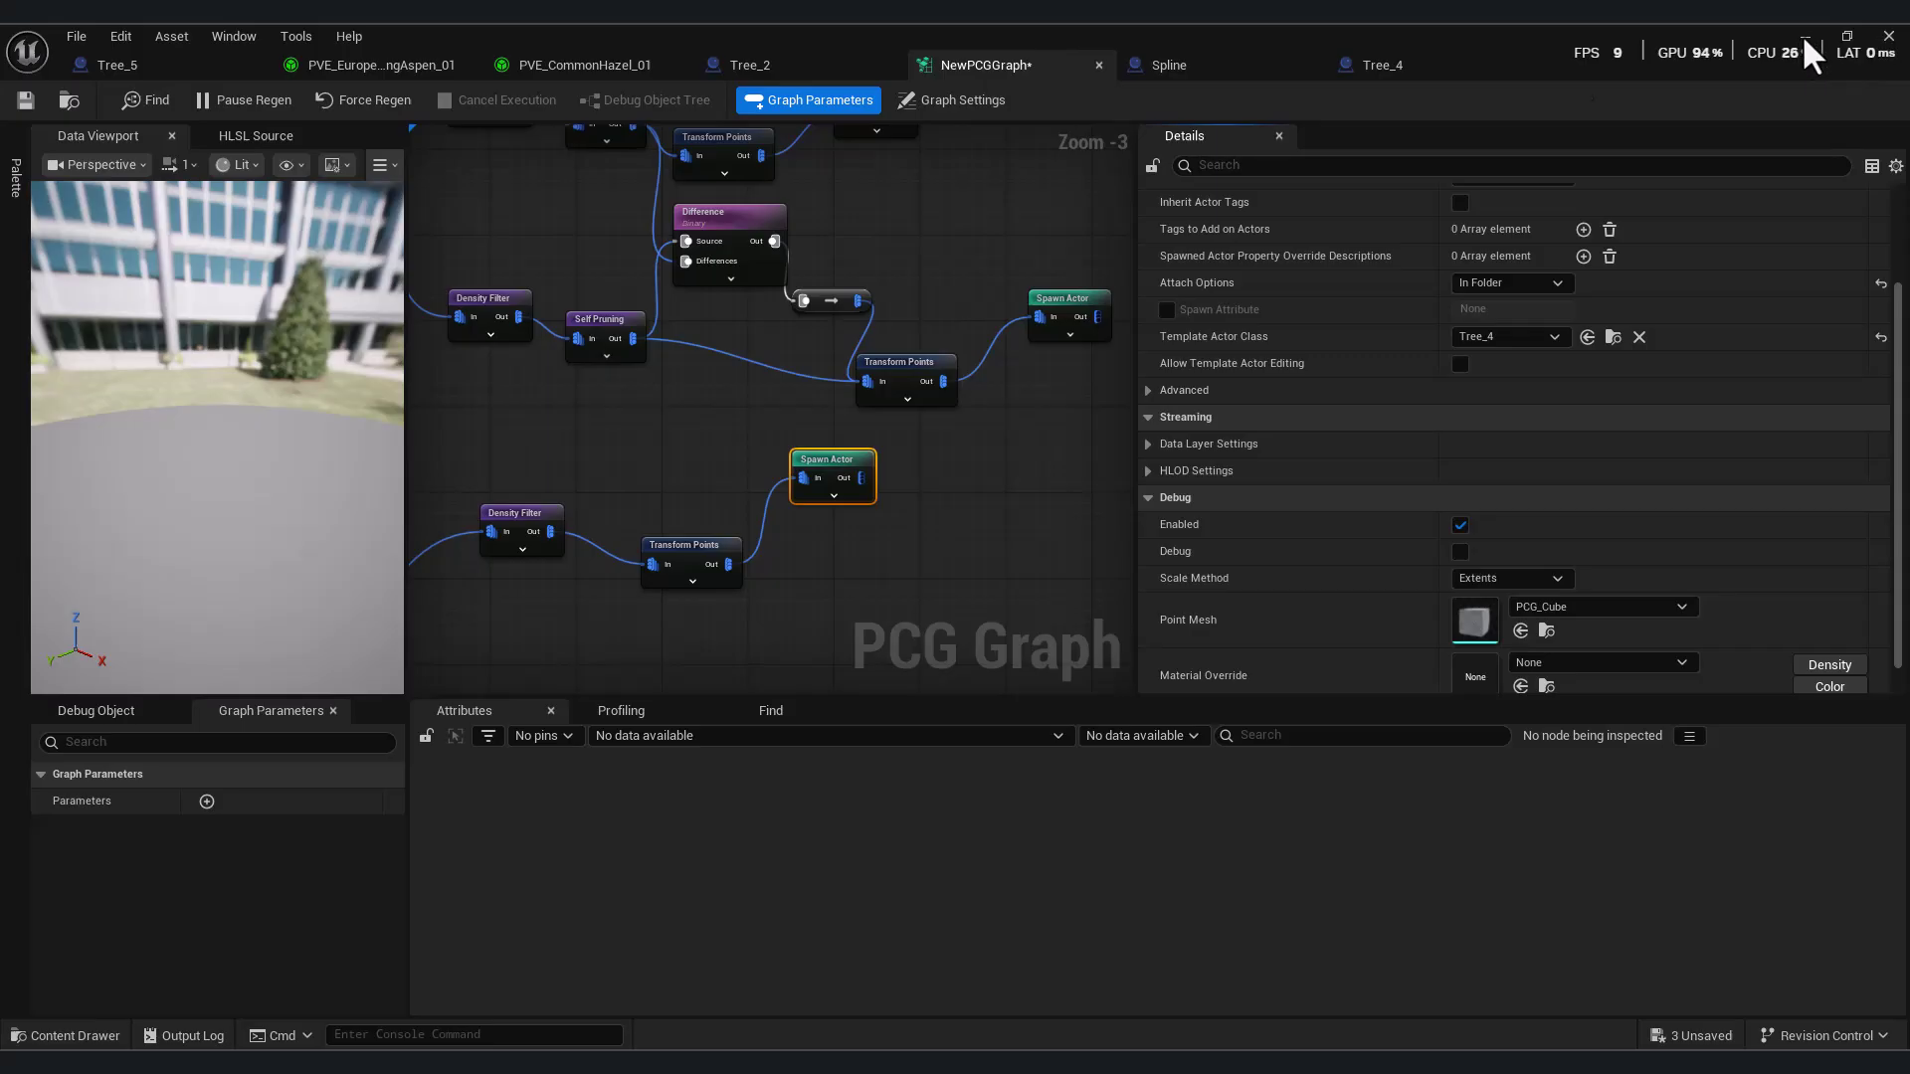
{"action": "left_click", "coordinate": [1804, 37]}
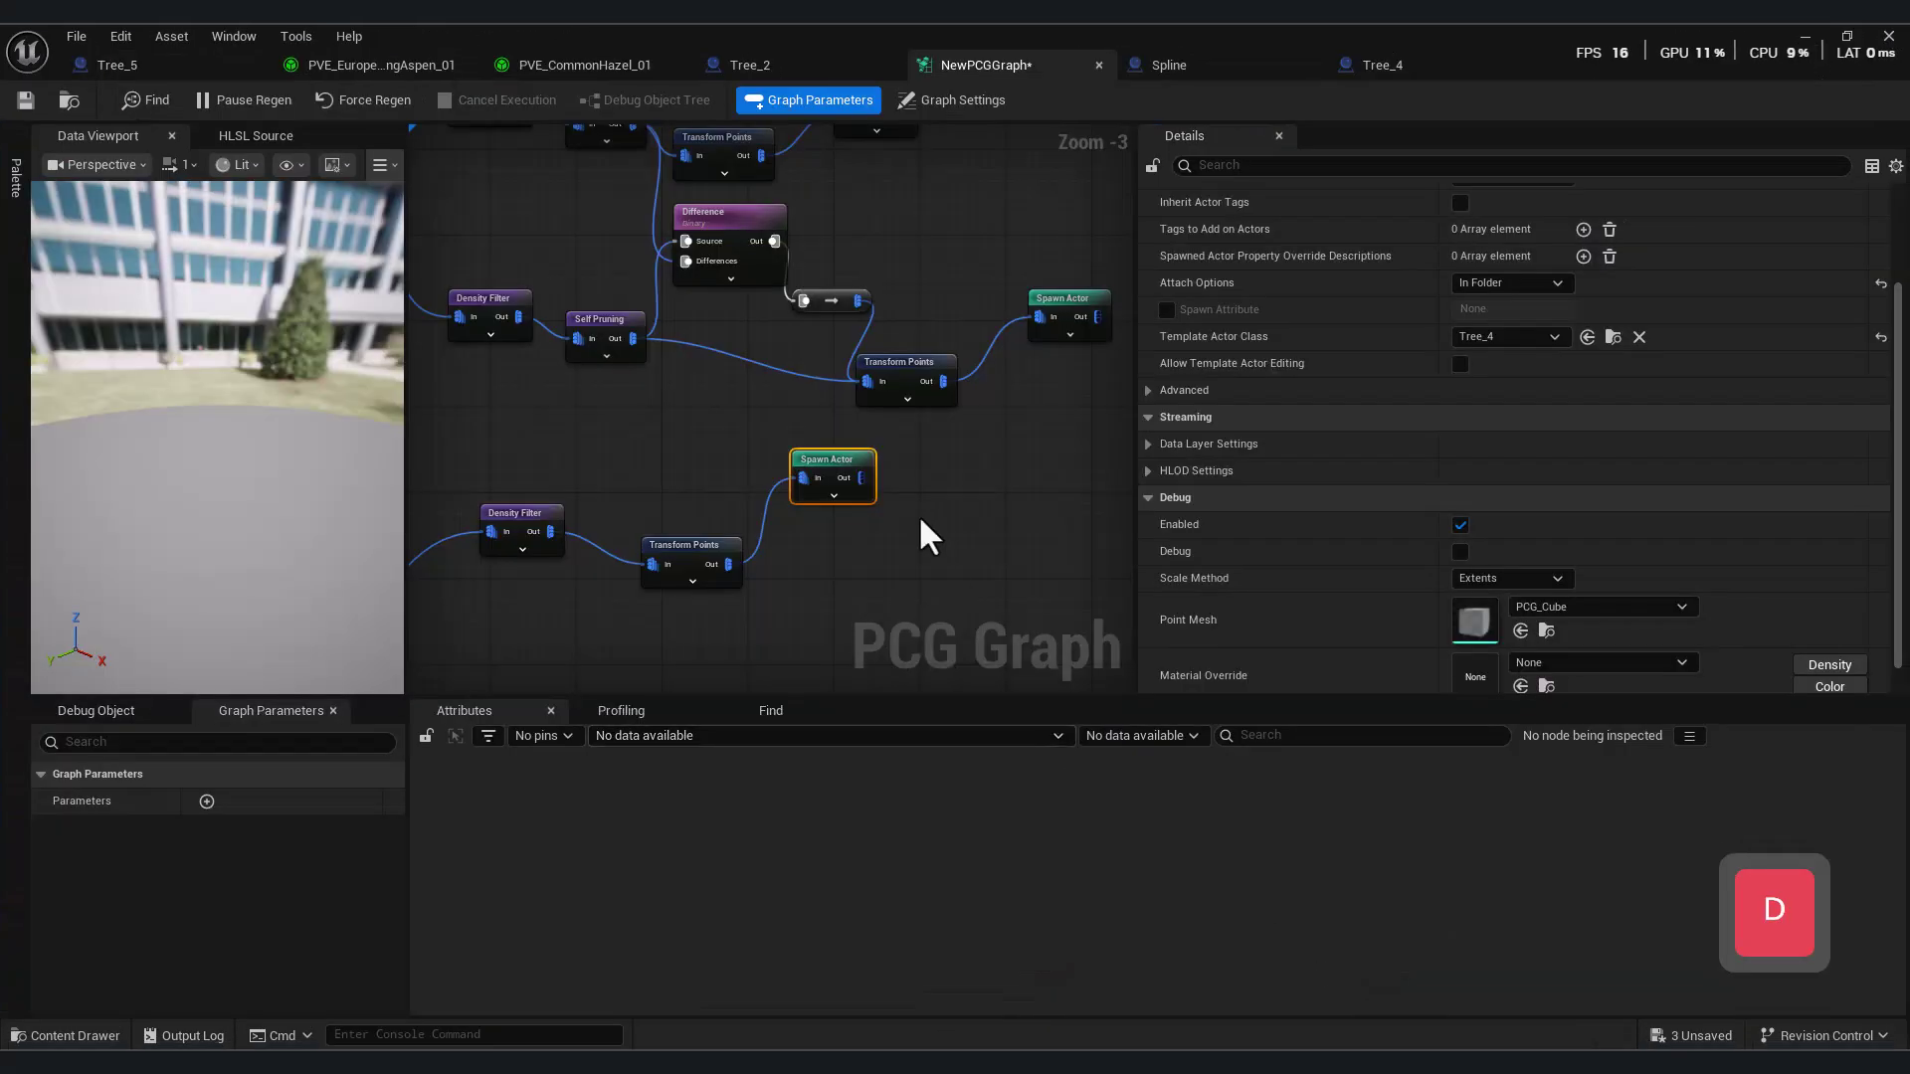
- Raise the Lower Bound of the duplicated Density Filter to about 0.95, checking the tree density in the level
{"action": "left_click", "coordinate": [617, 517]}
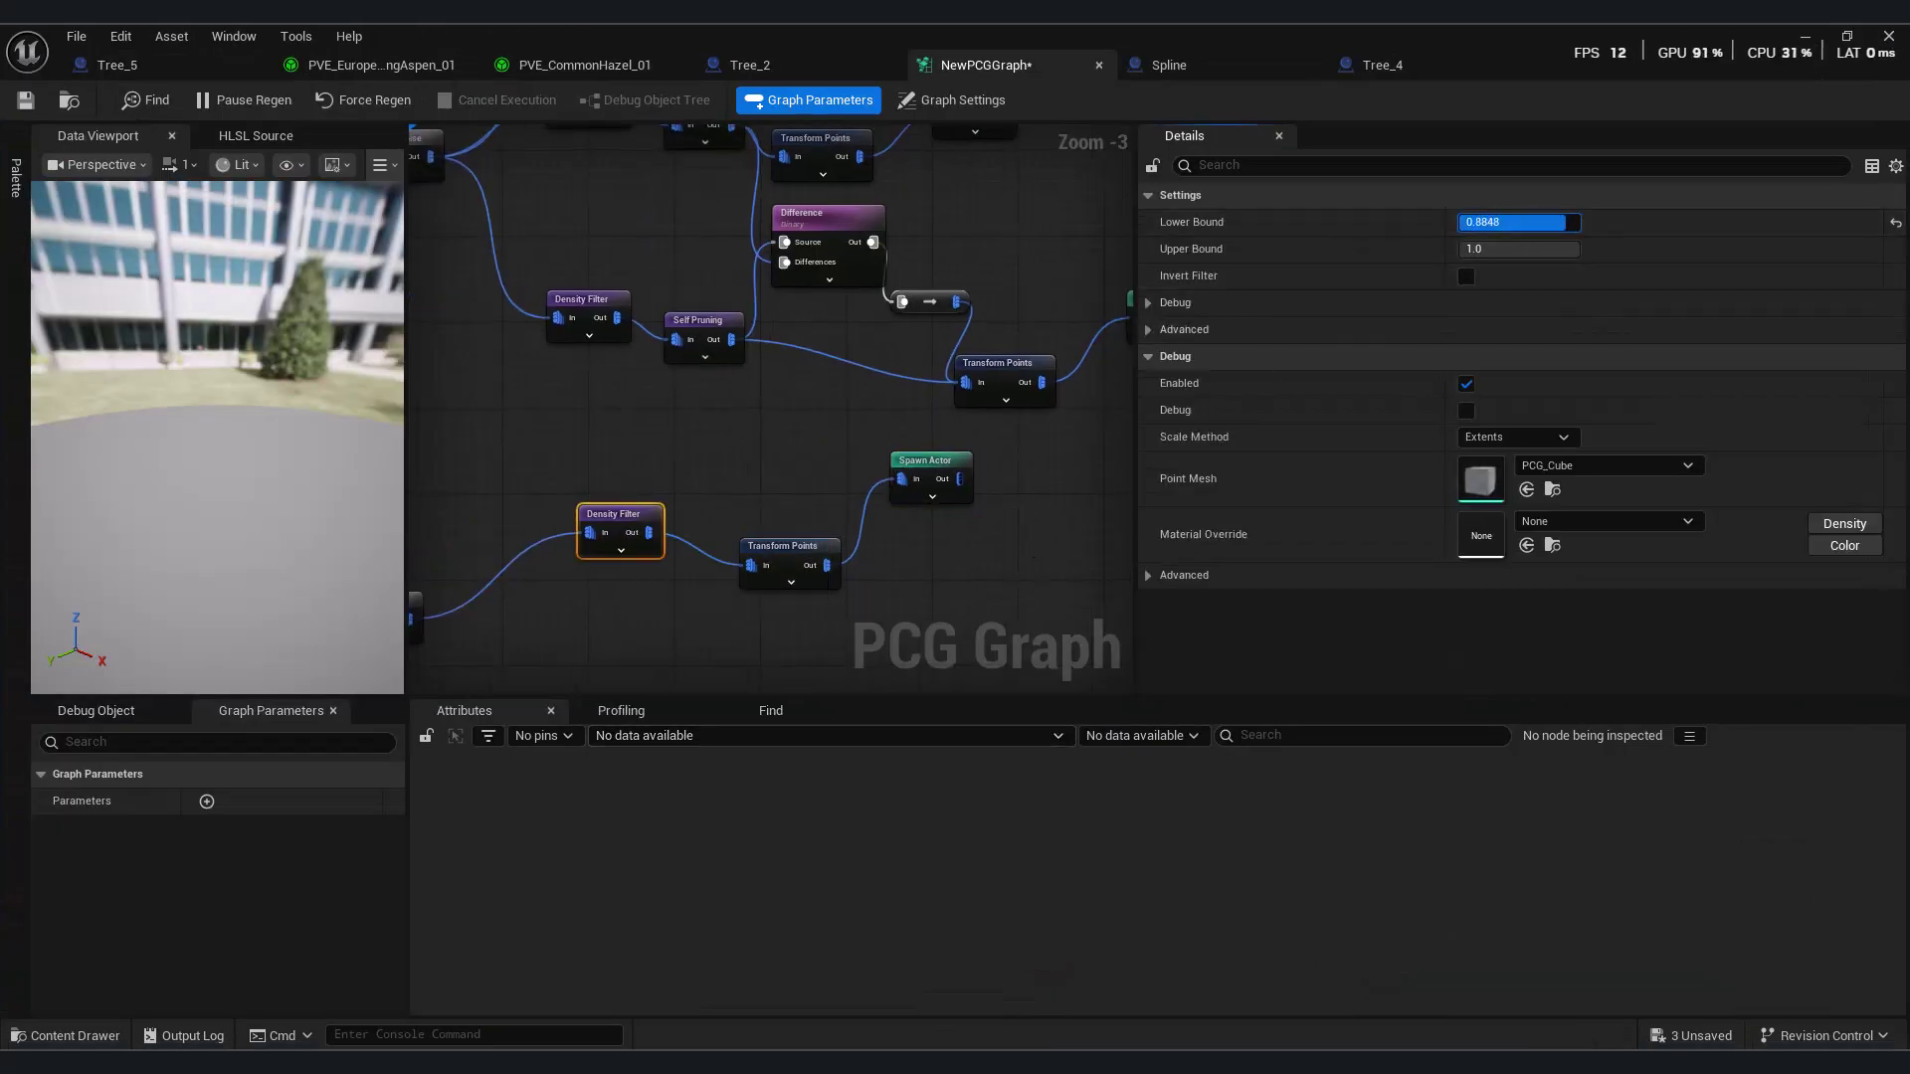
{"action": "left_click", "coordinate": [1804, 36]}
{"action": "key", "text": "w"}
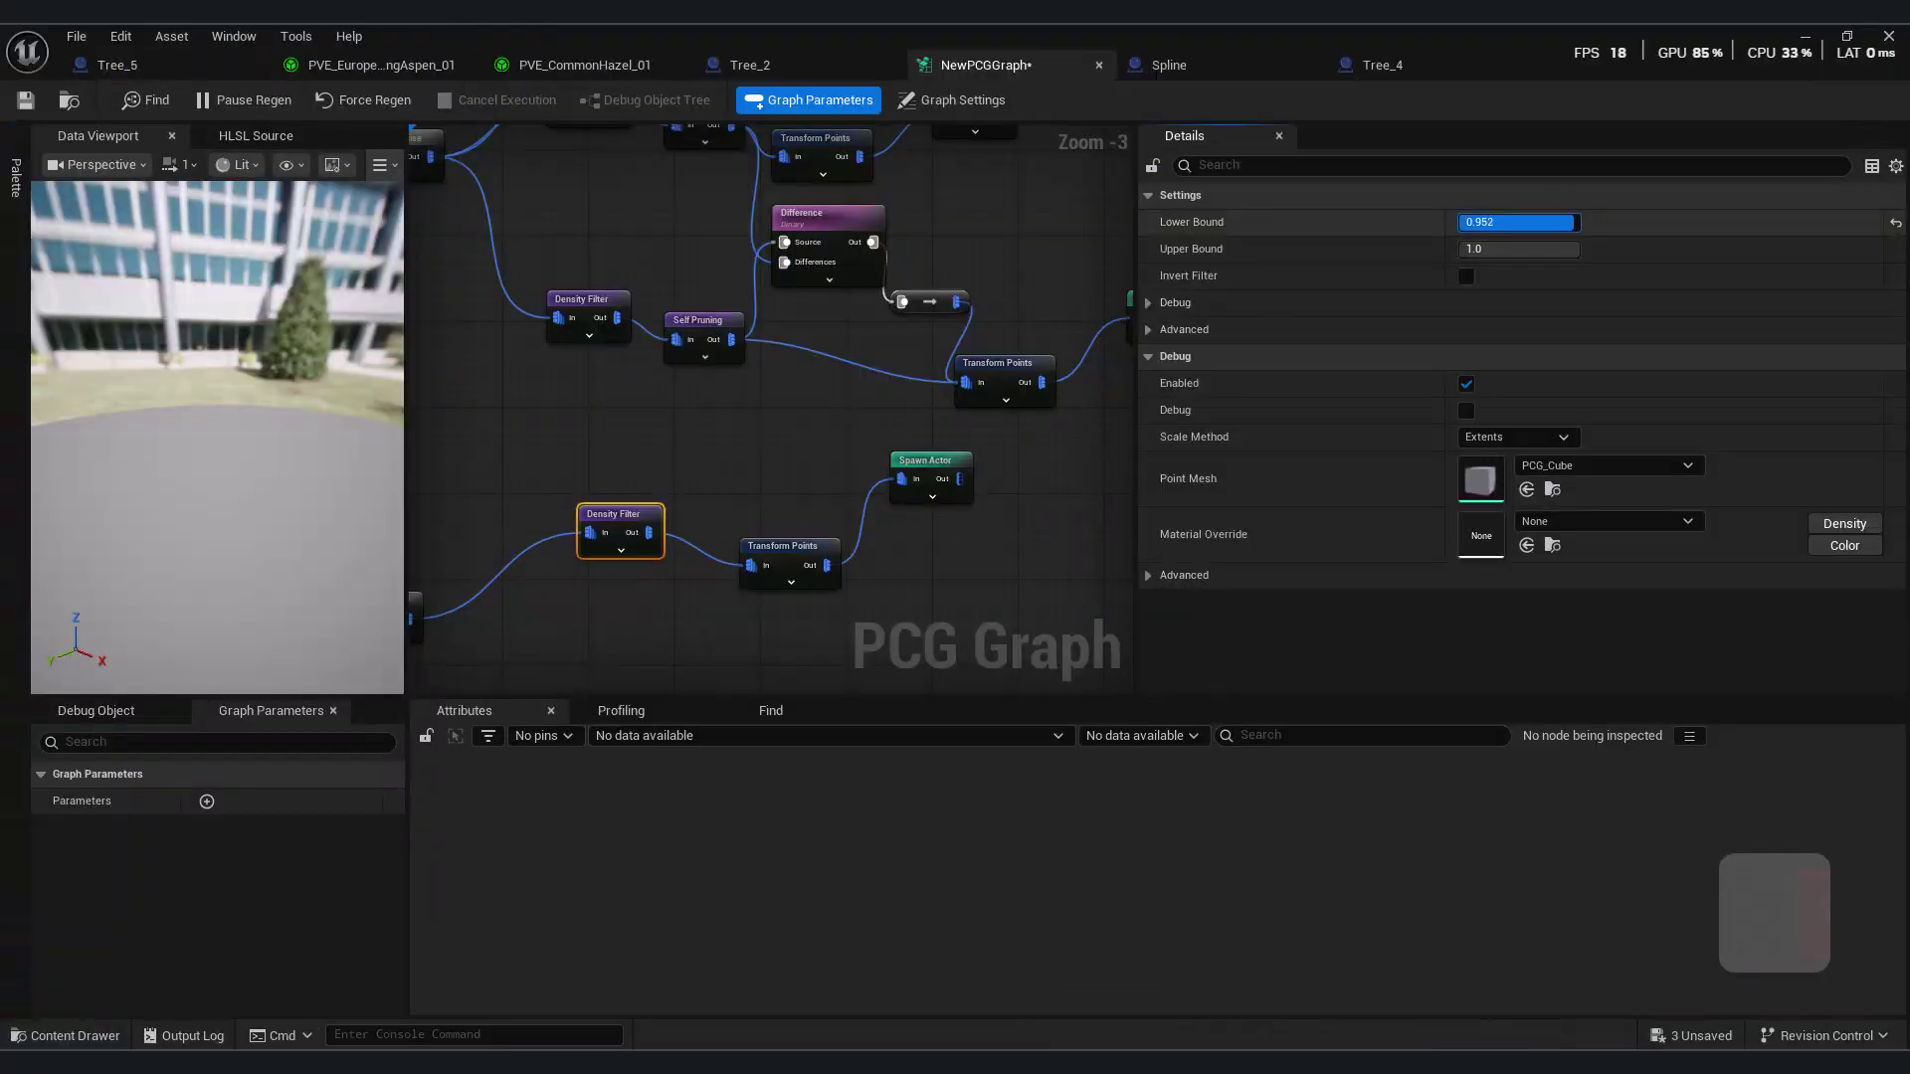
{"action": "left_click", "coordinate": [1804, 37]}
{"action": "key", "text": "s"}
{"action": "right_click_drag", "start_coordinate": [955, 537], "coordinate": [1129, 537]}
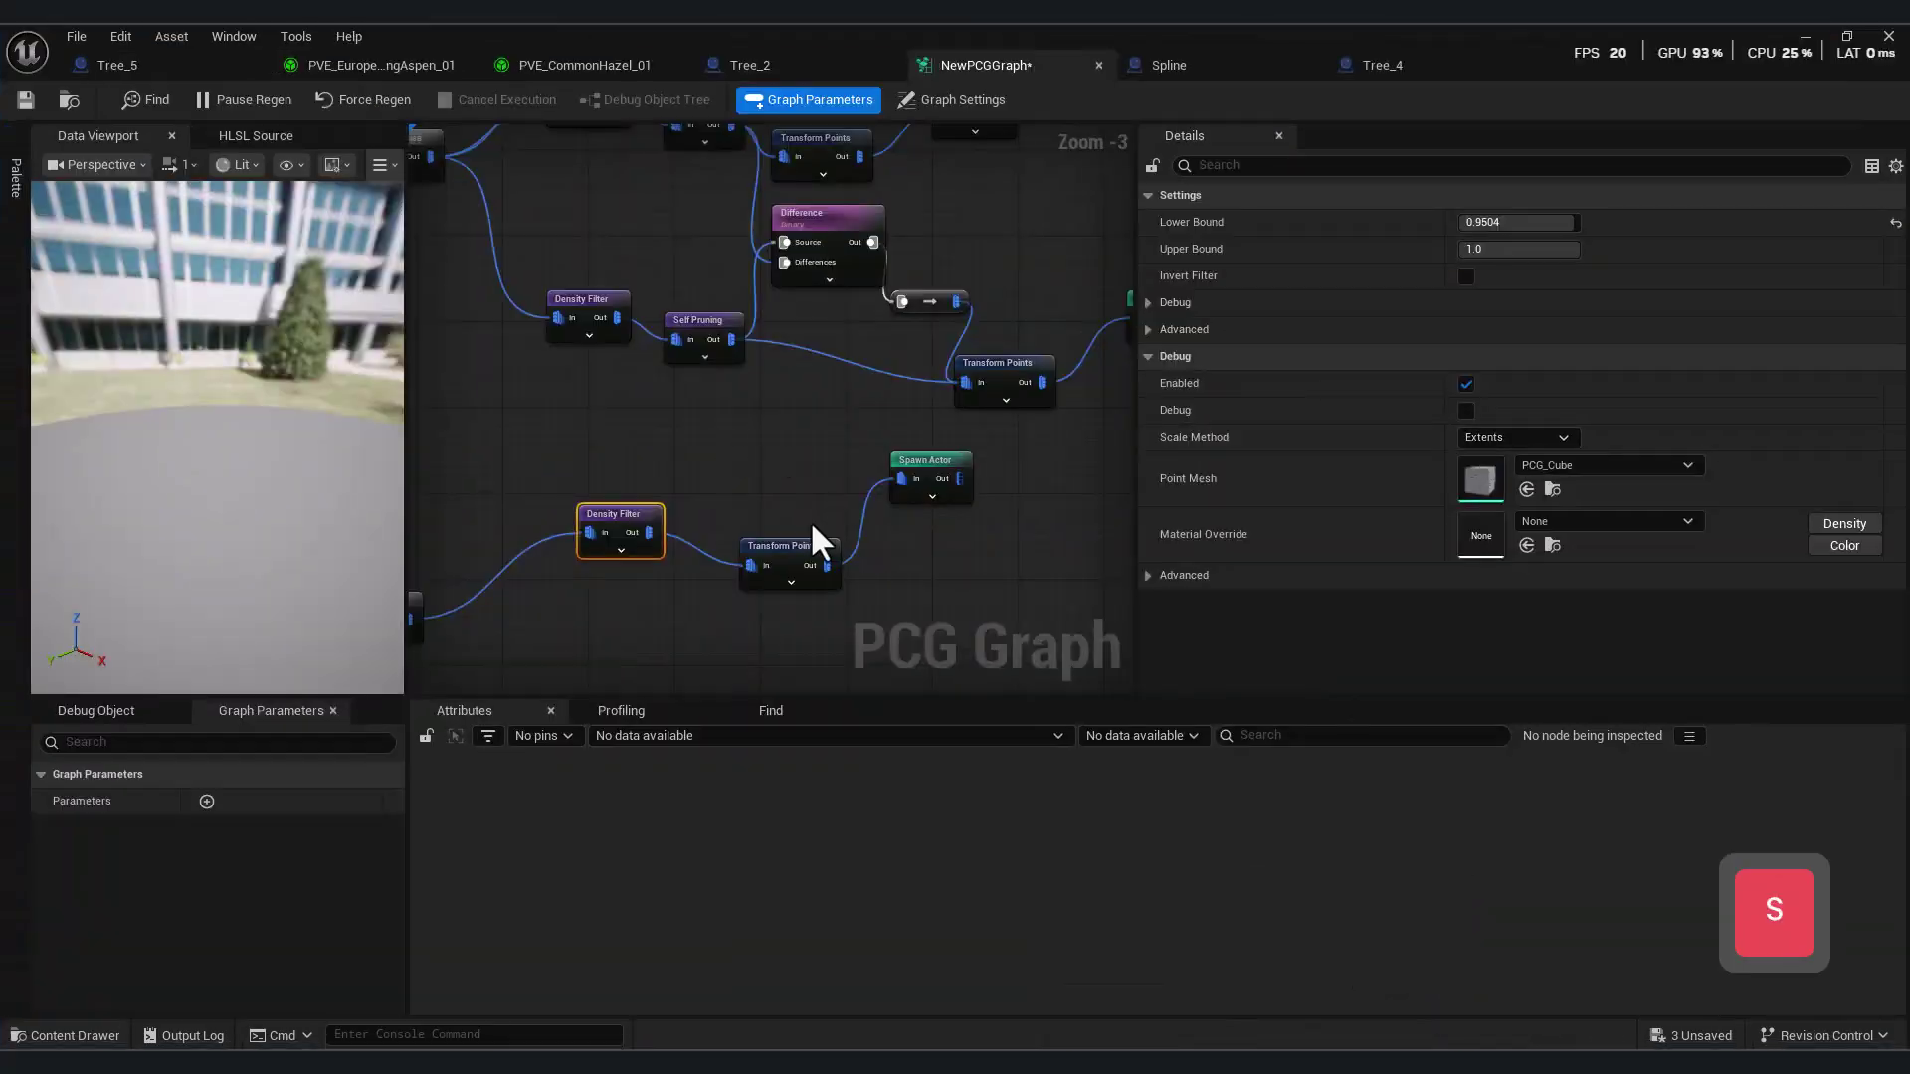
- Edit the Scale Min of the duplicated Transform Points node and inspect the small Tree_4 plants throughout the forest
{"action": "left_click", "coordinate": [790, 547]}
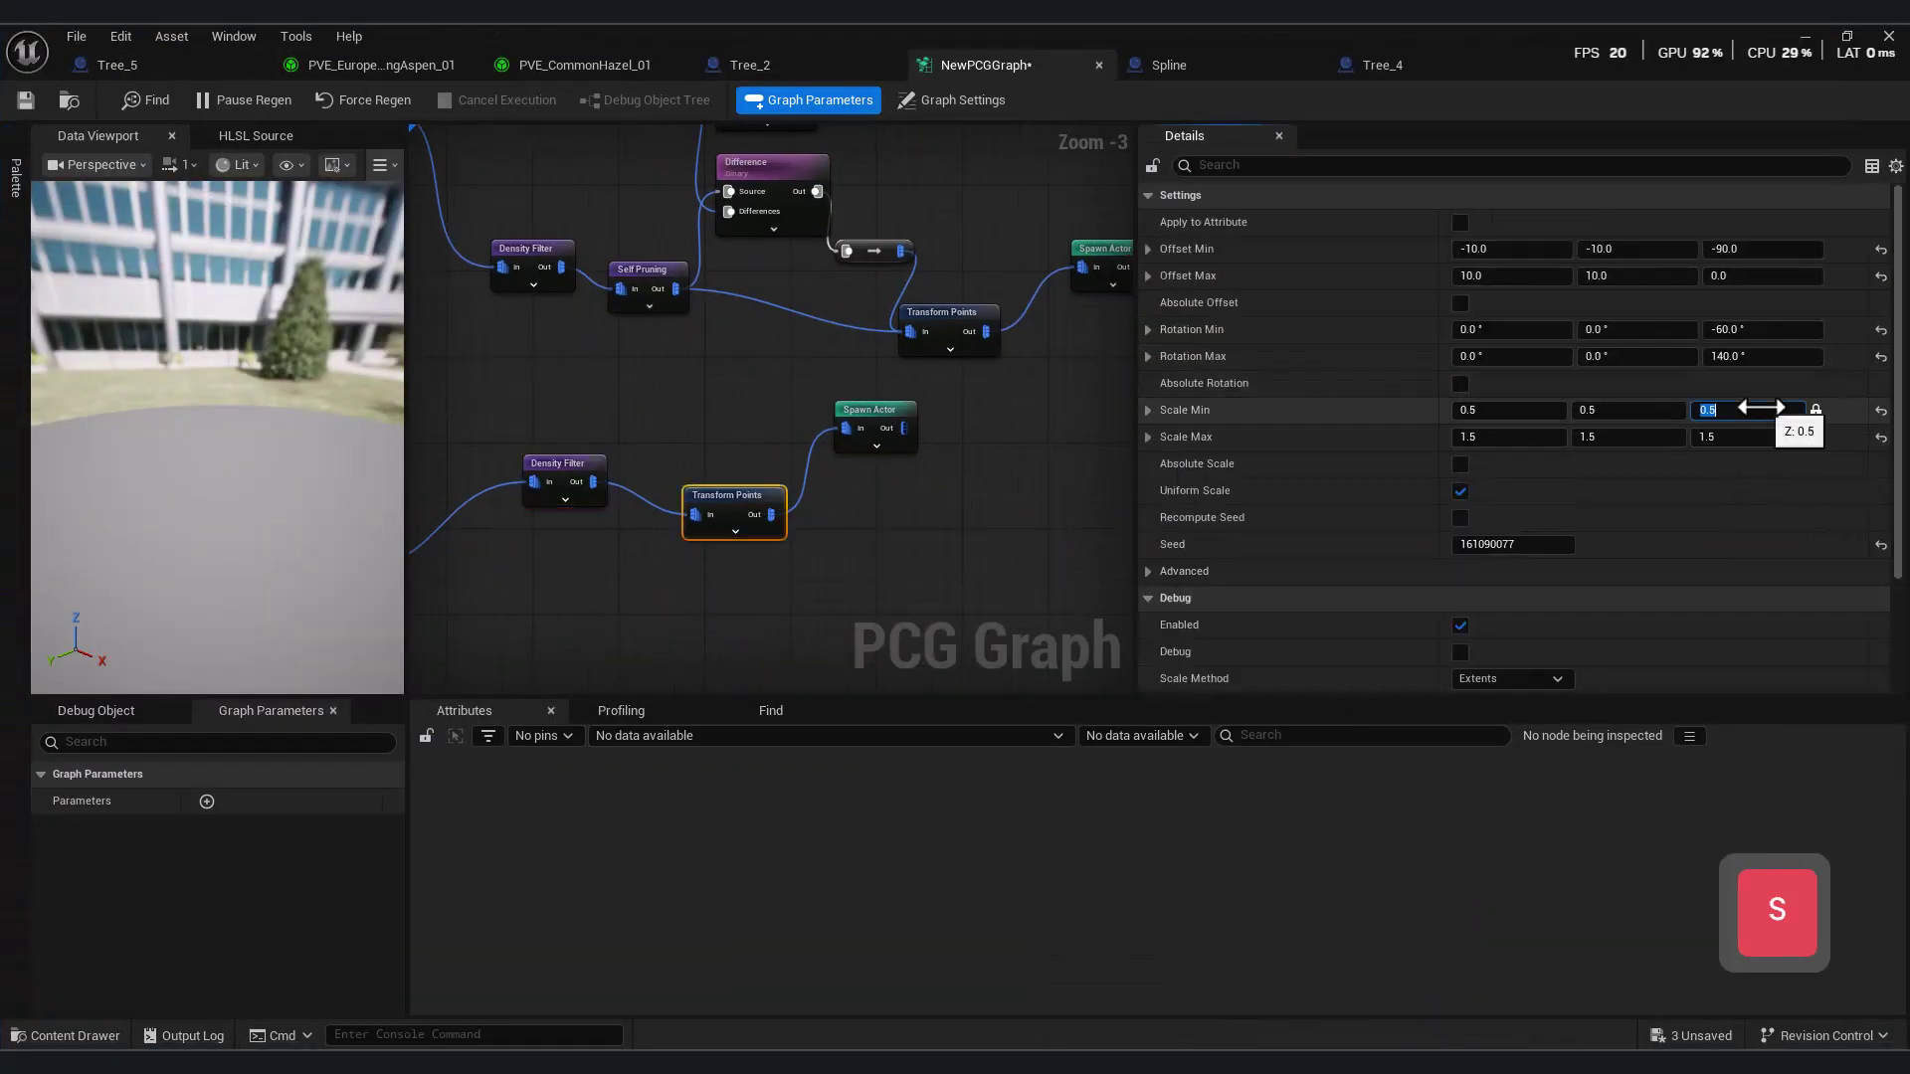
{"action": "key", "text": "a"}
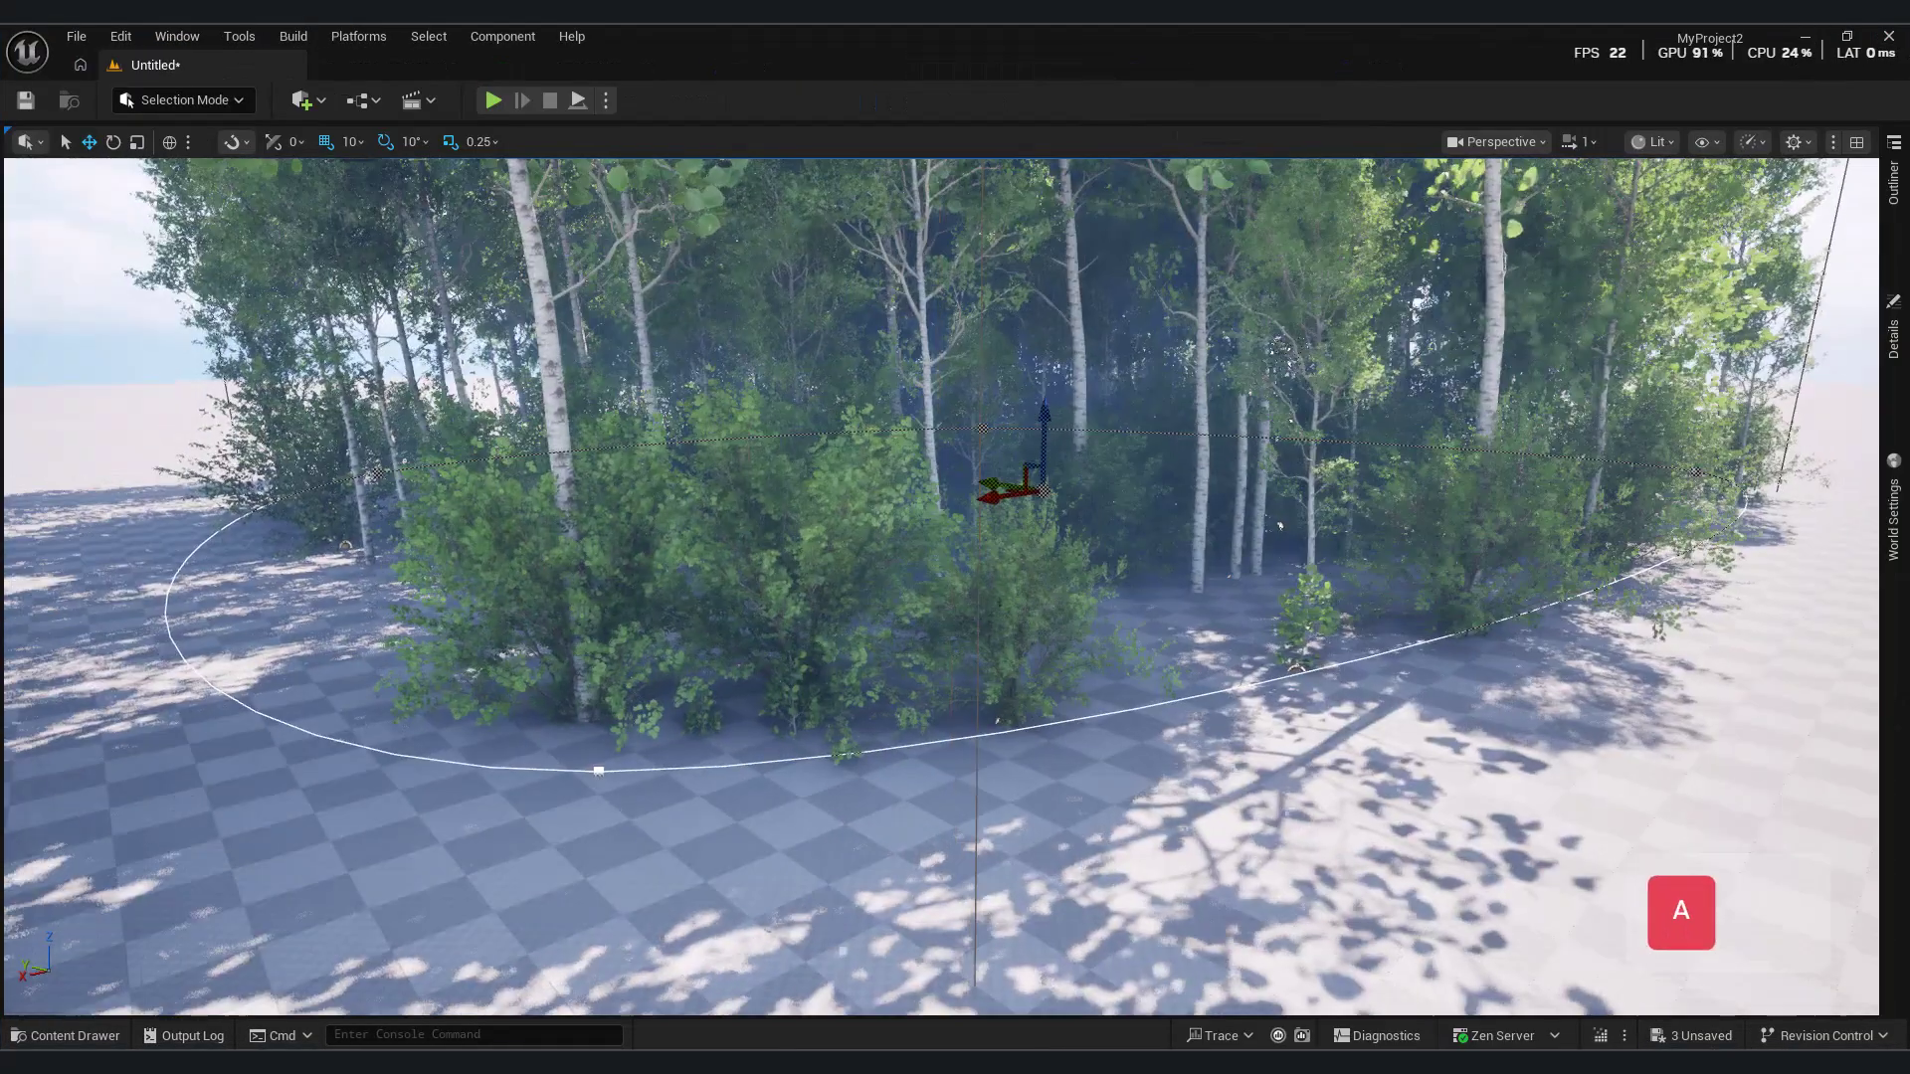
{"action": "key", "text": "d"}
{"action": "key", "text": "w"}
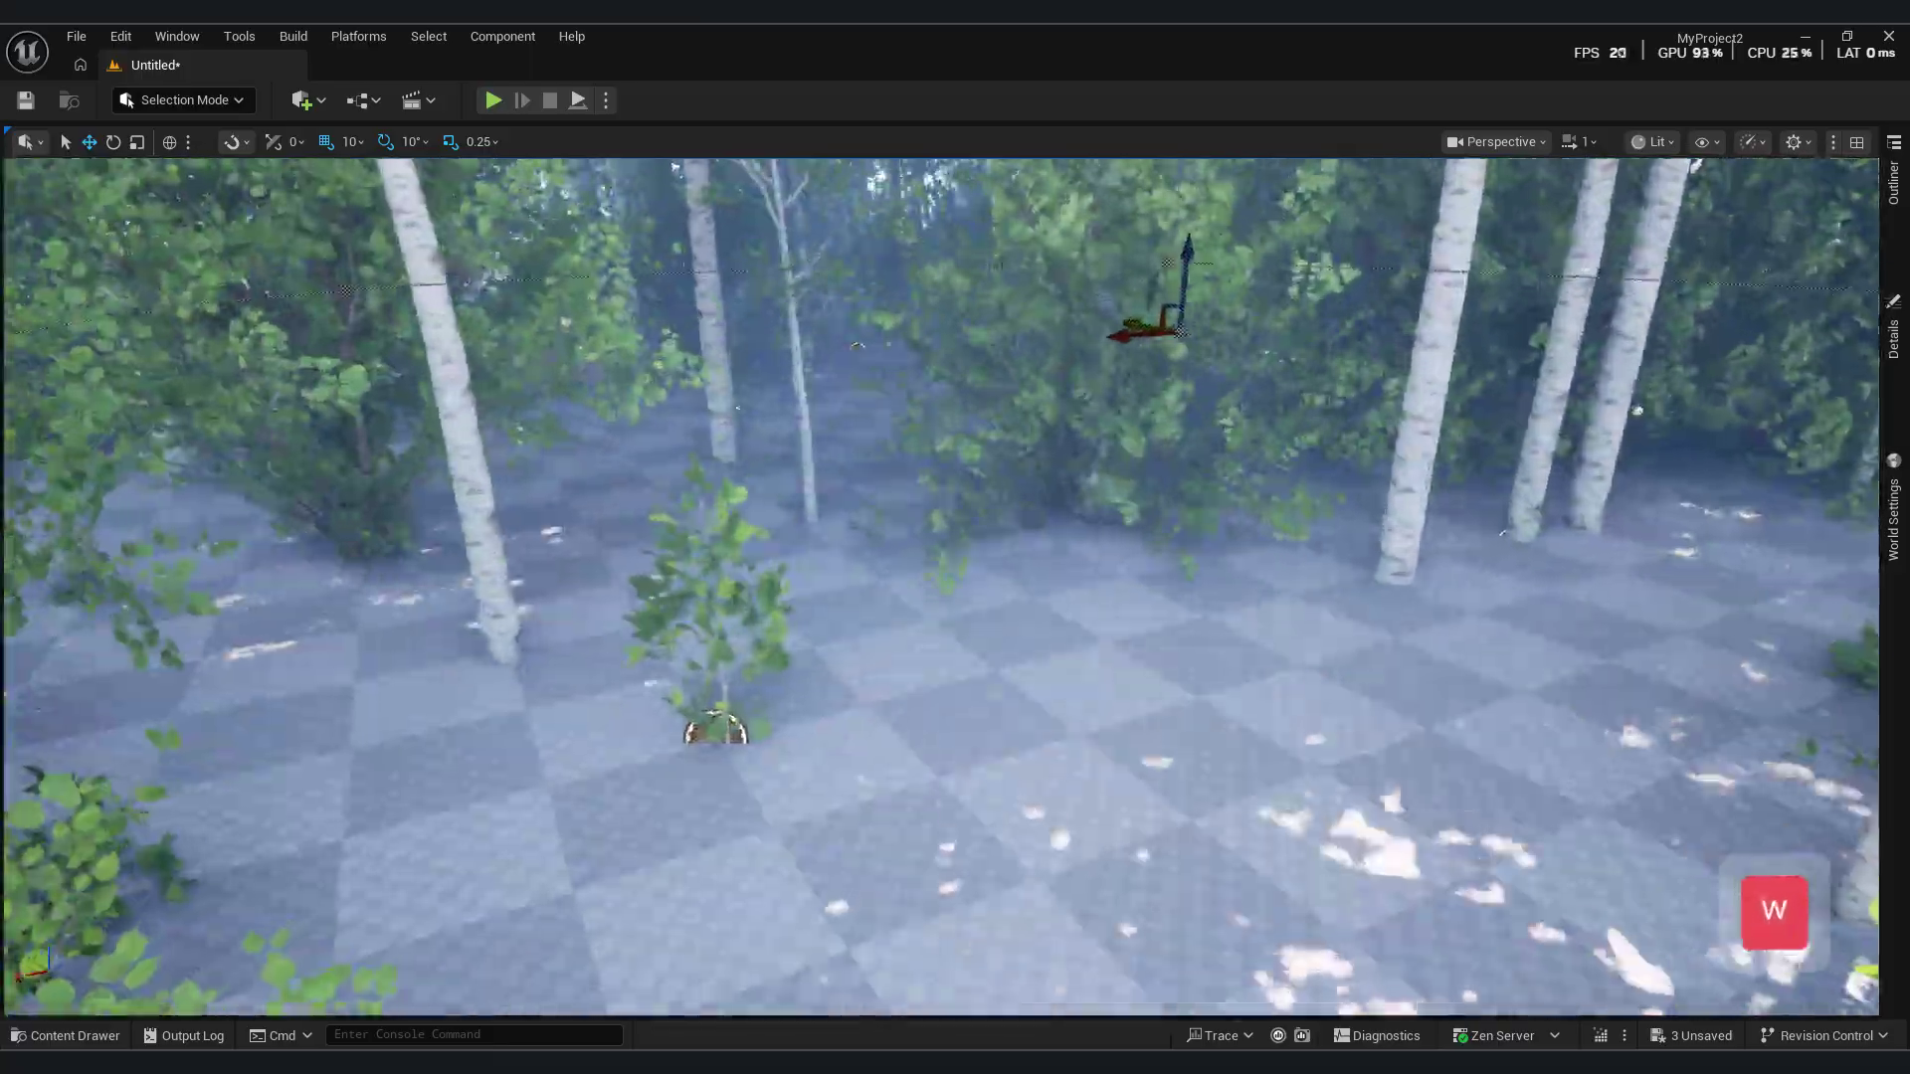
{"action": "key", "text": "e"}
{"action": "key", "text": "a"}
{"action": "key", "text": "d"}
{"action": "key", "text": "s"}
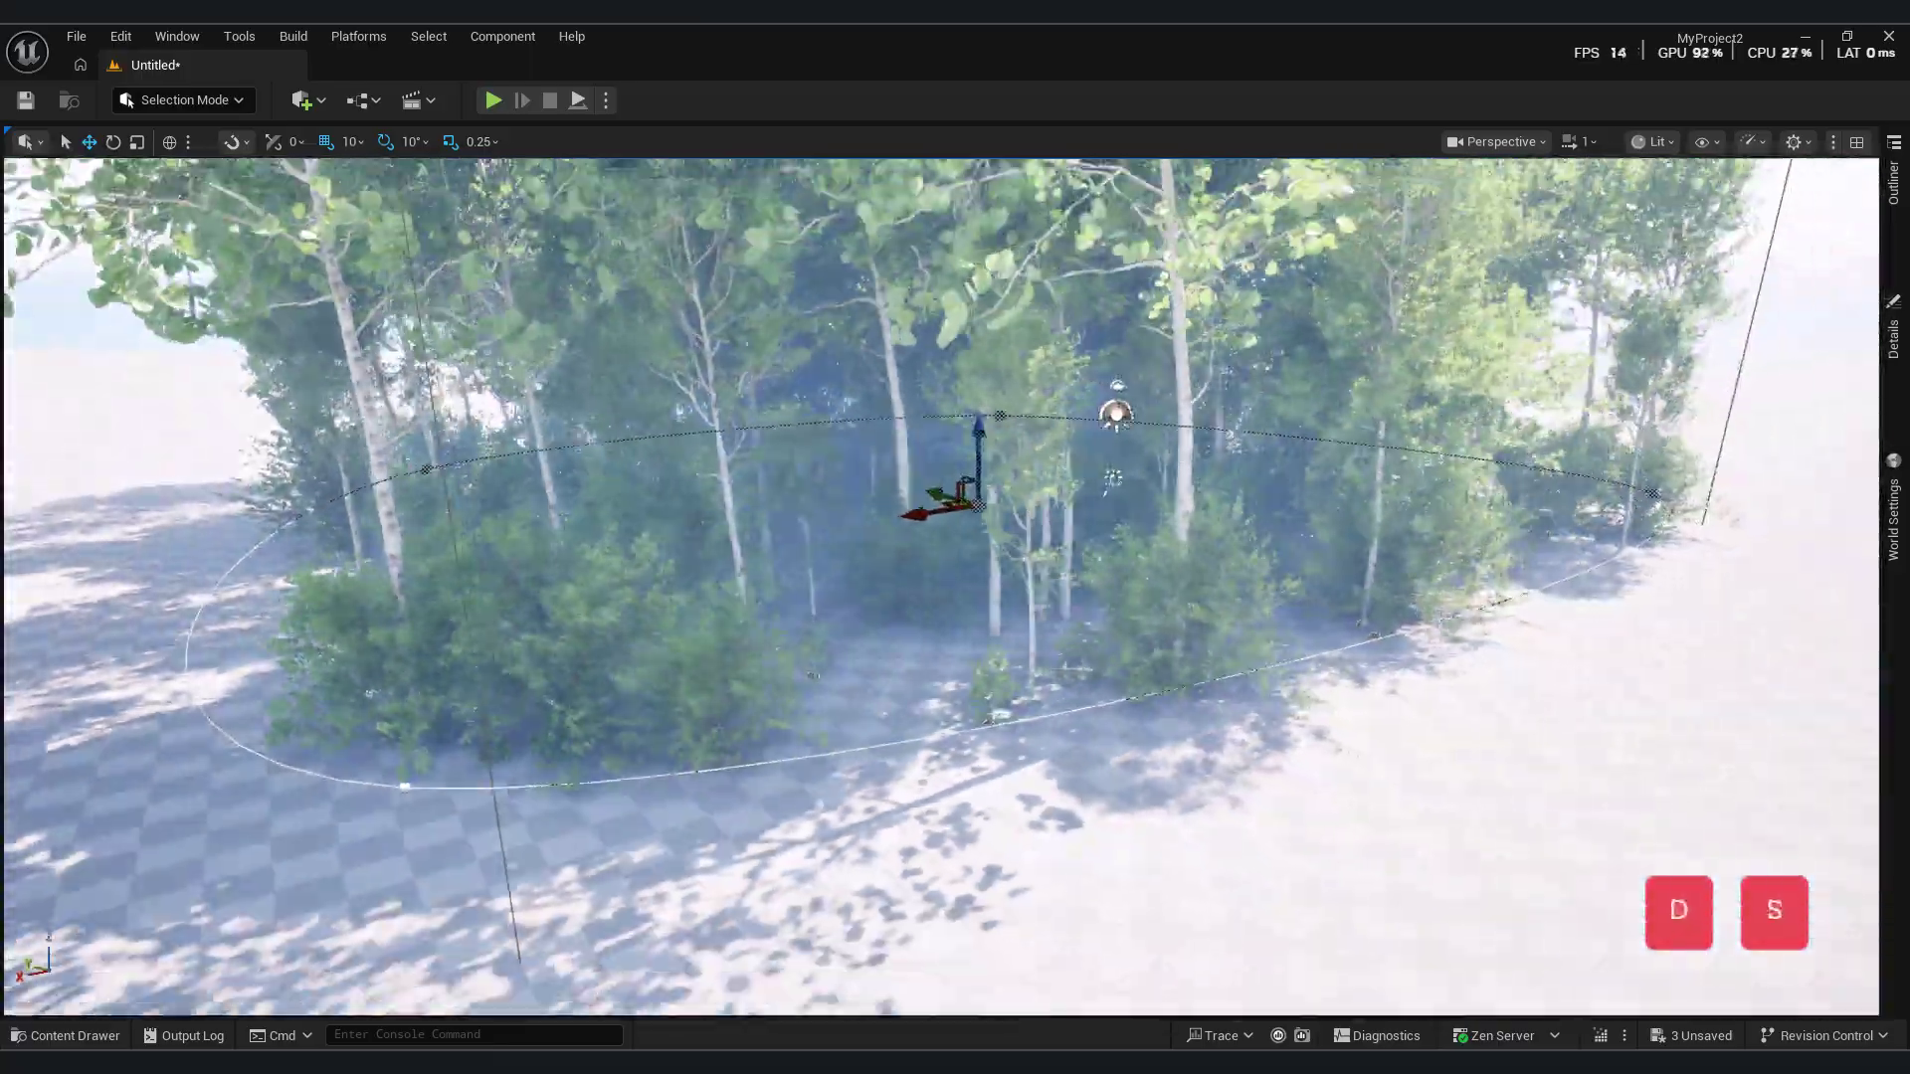
{"action": "key", "text": "e"}
{"action": "key", "text": "a"}
{"action": "key", "text": "w"}
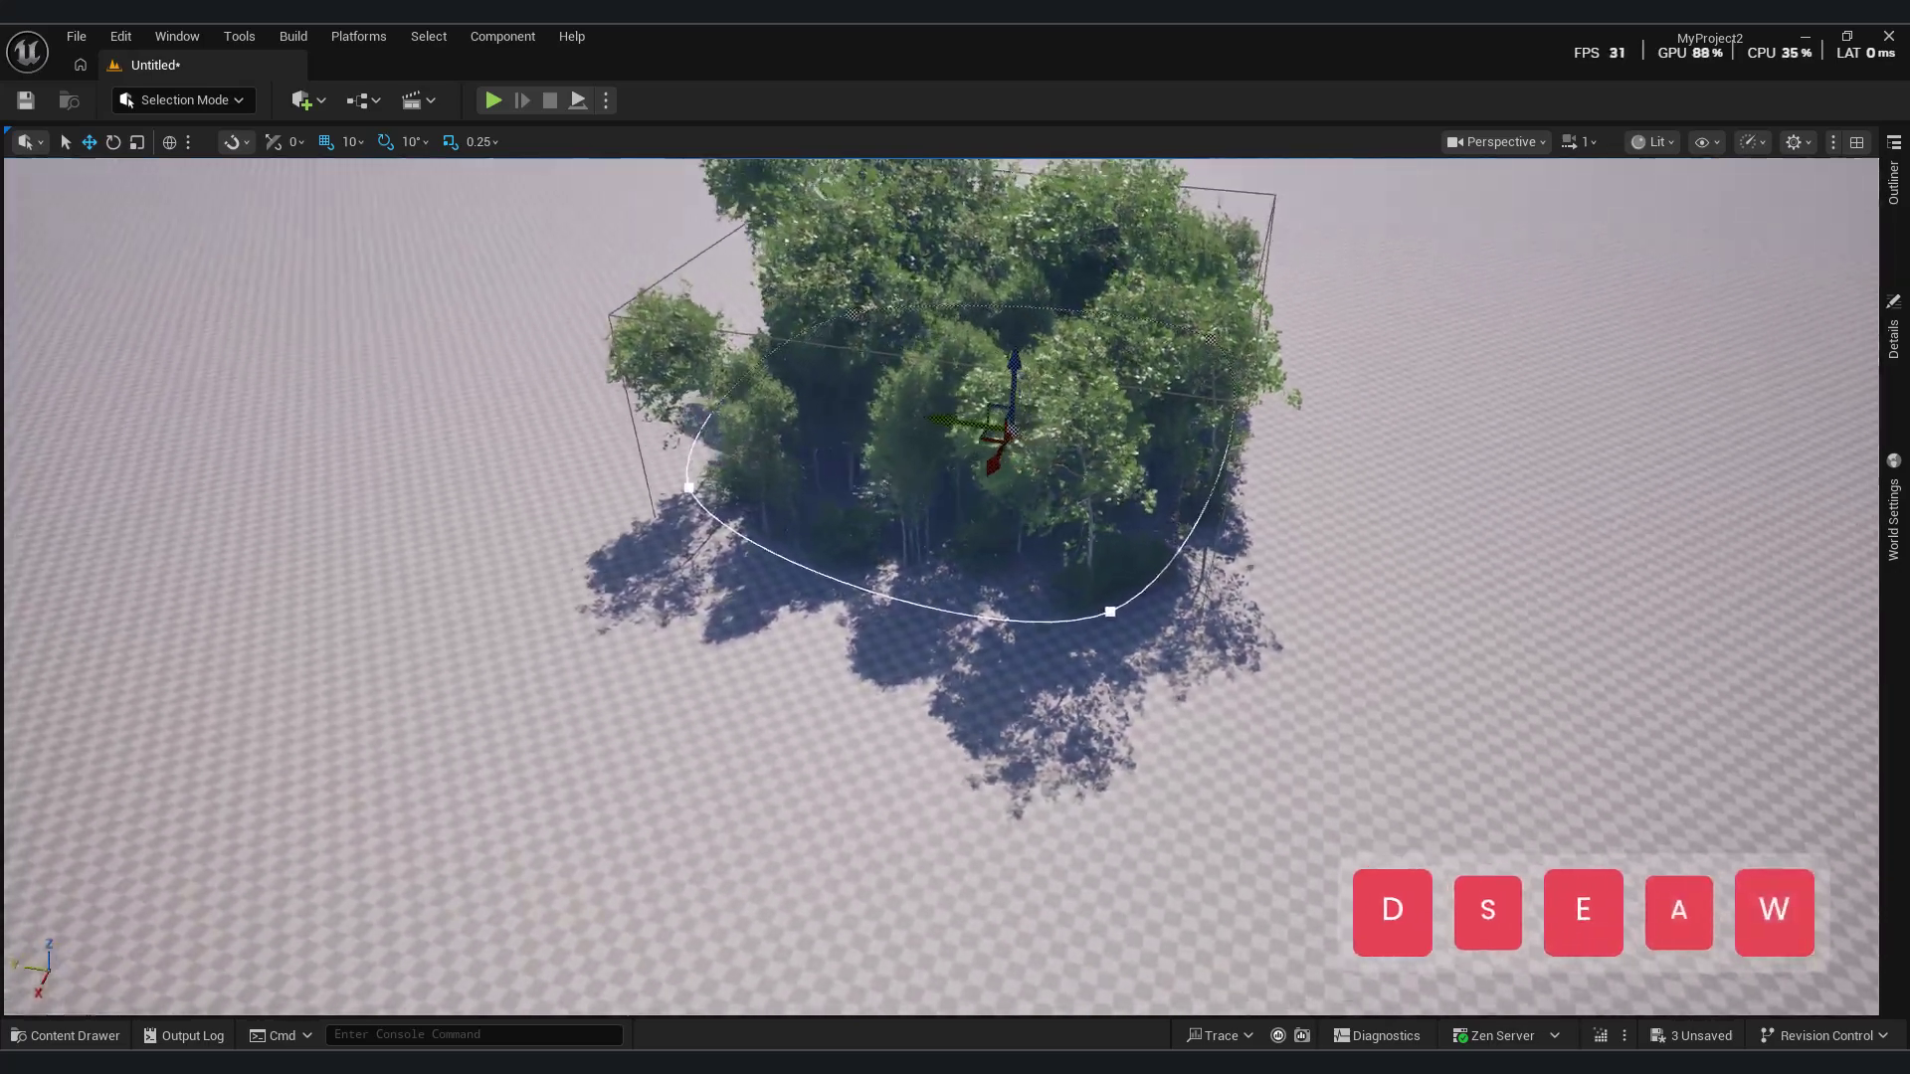
{"action": "right_click_drag", "start_coordinate": [849, 639], "coordinate": [913, 639]}
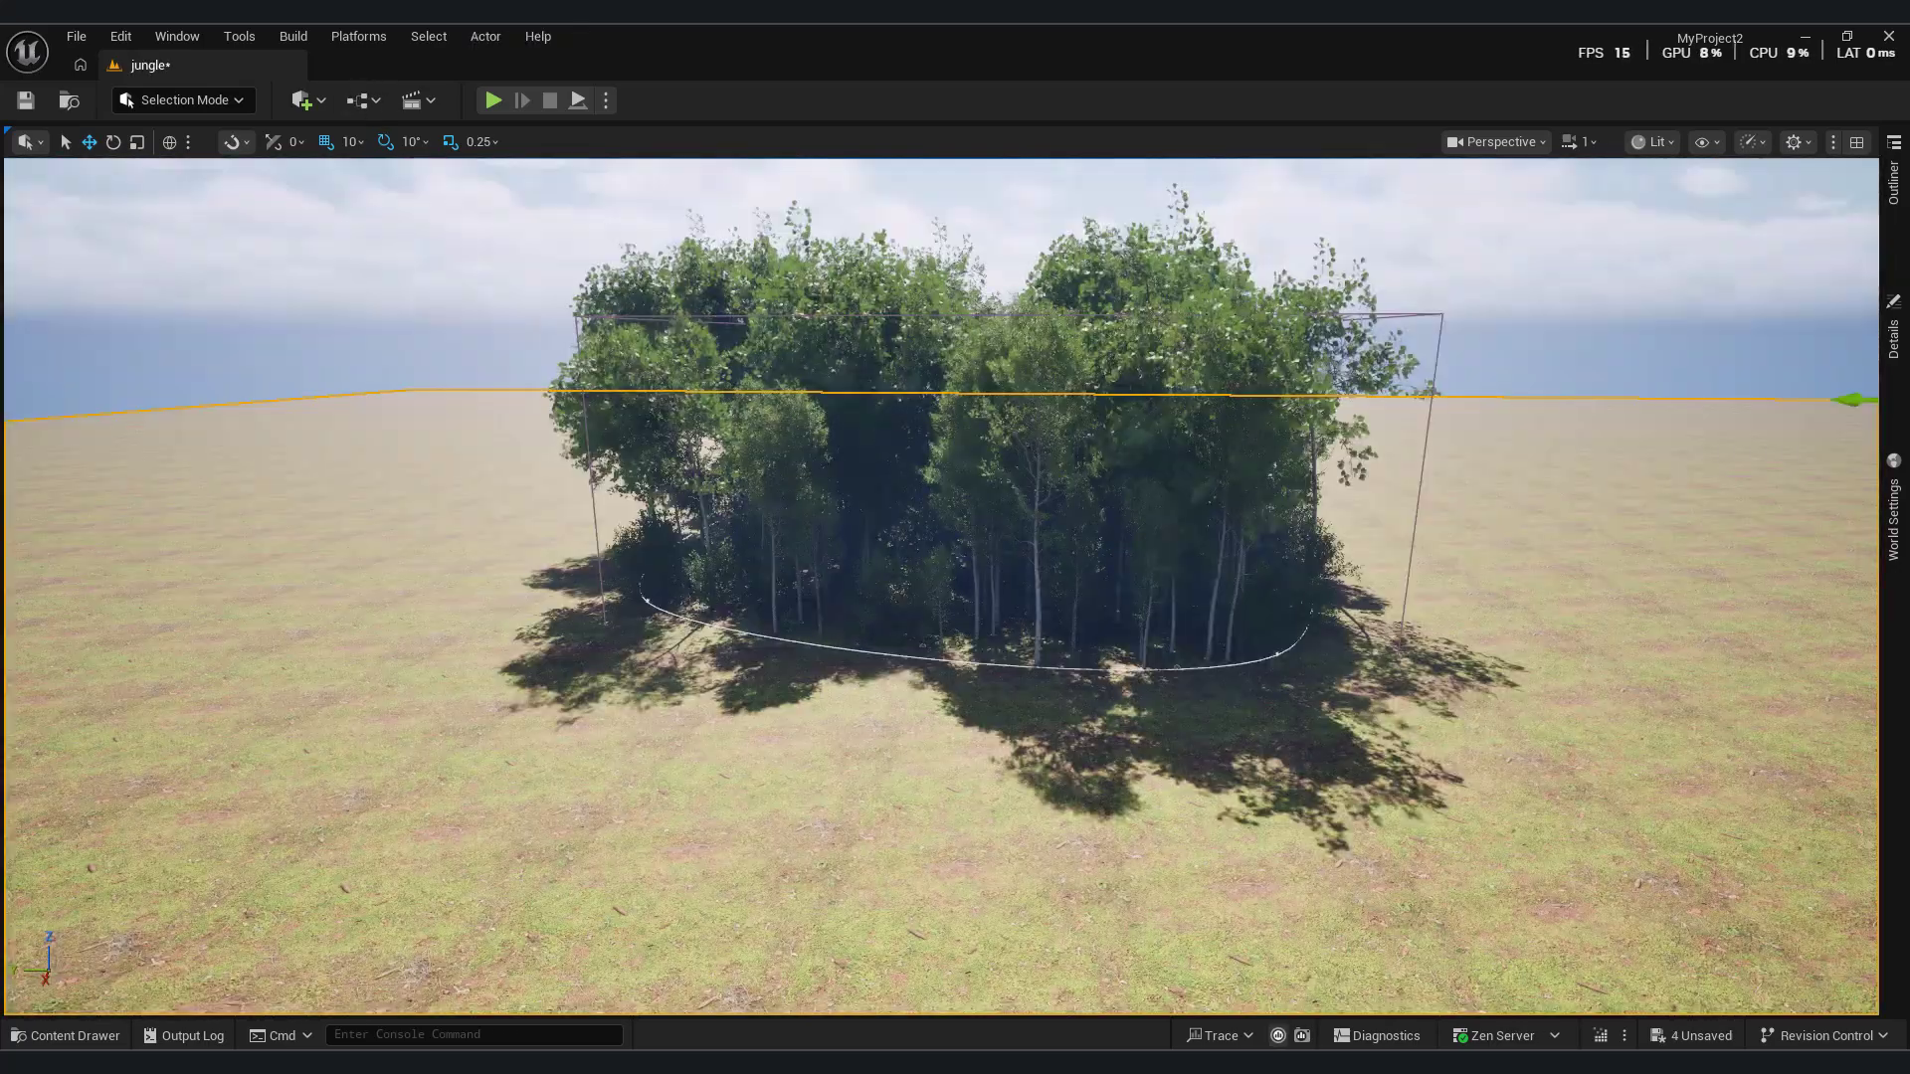
- Enable Unbounded on the Spline Sampler node and return to the jungle level
{"action": "left_click", "coordinate": [1331, 964]}
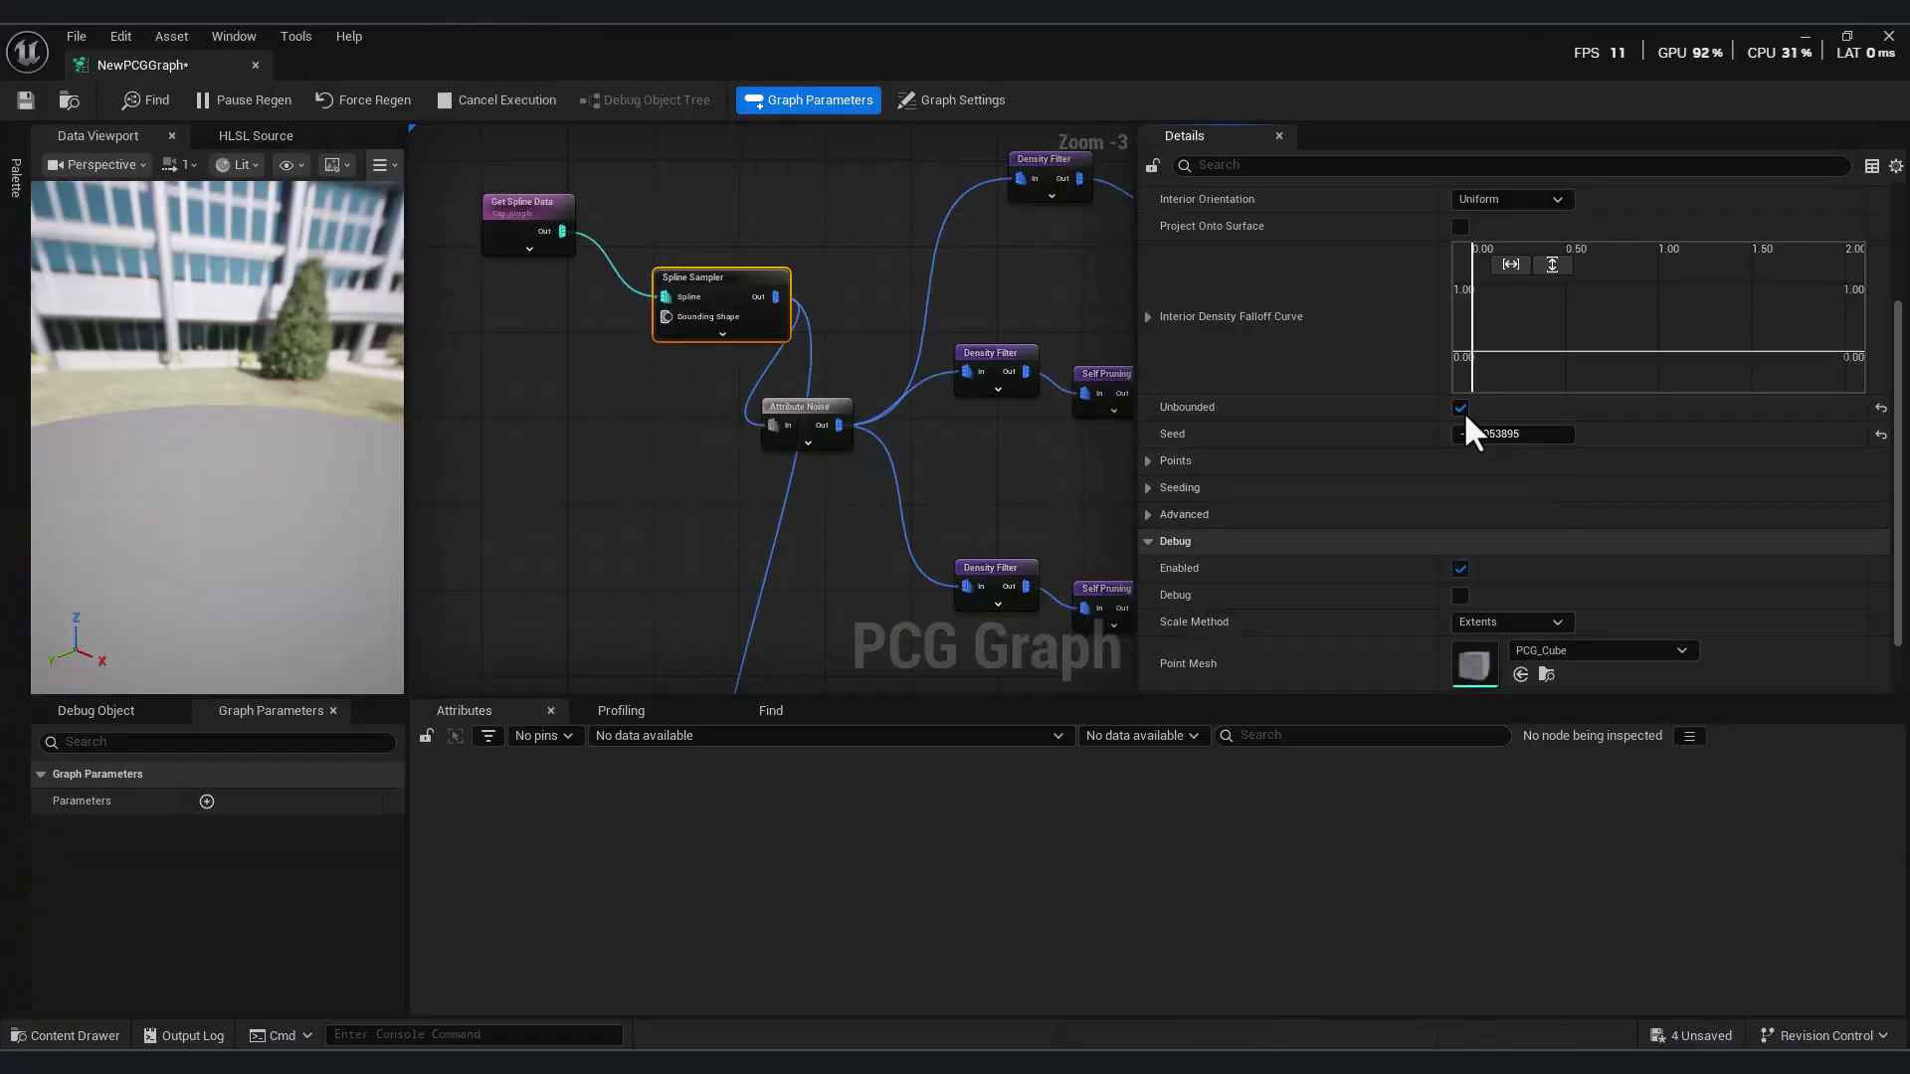
{"action": "left_click", "coordinate": [1805, 39]}
{"action": "left_click", "coordinate": [1806, 38]}
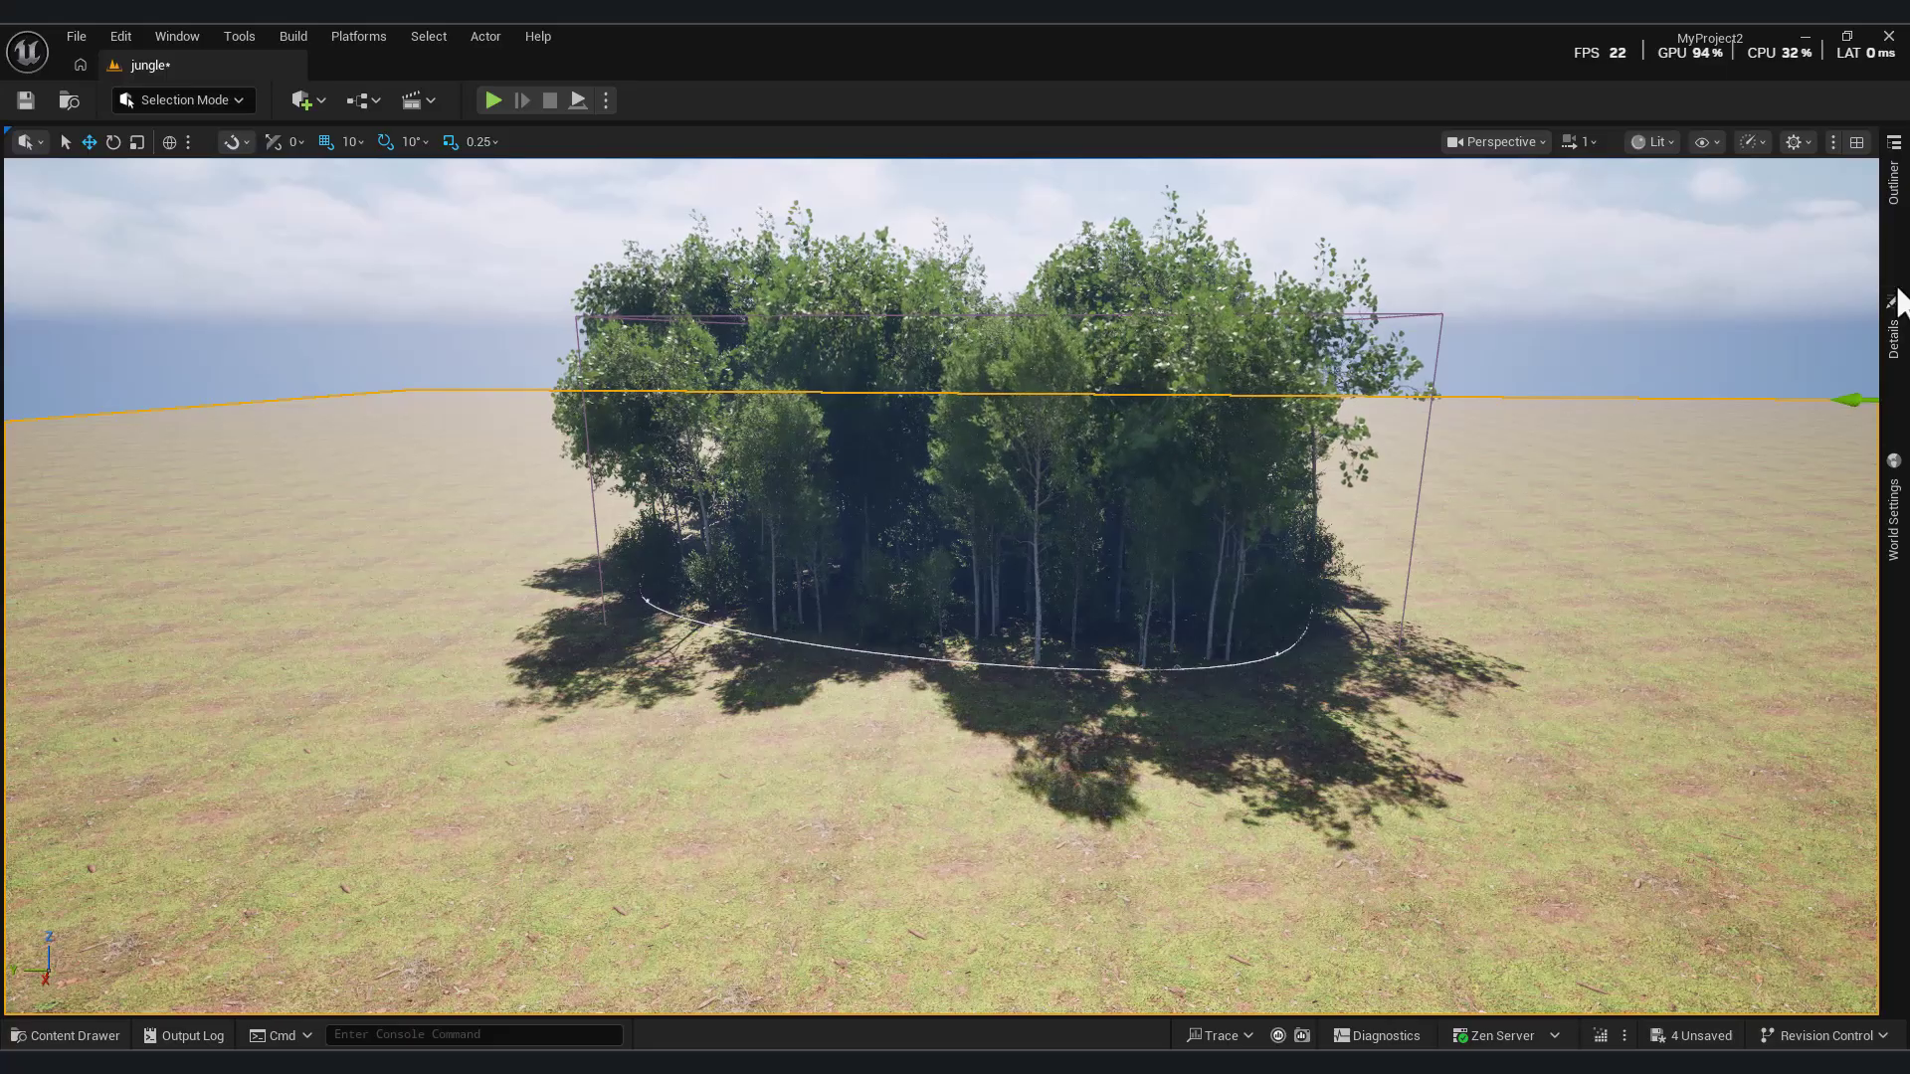
- Search the level's actors for "spli" and select the spline actor
{"action": "left_click", "coordinate": [1893, 348]}
{"action": "left_click", "coordinate": [1893, 189]}
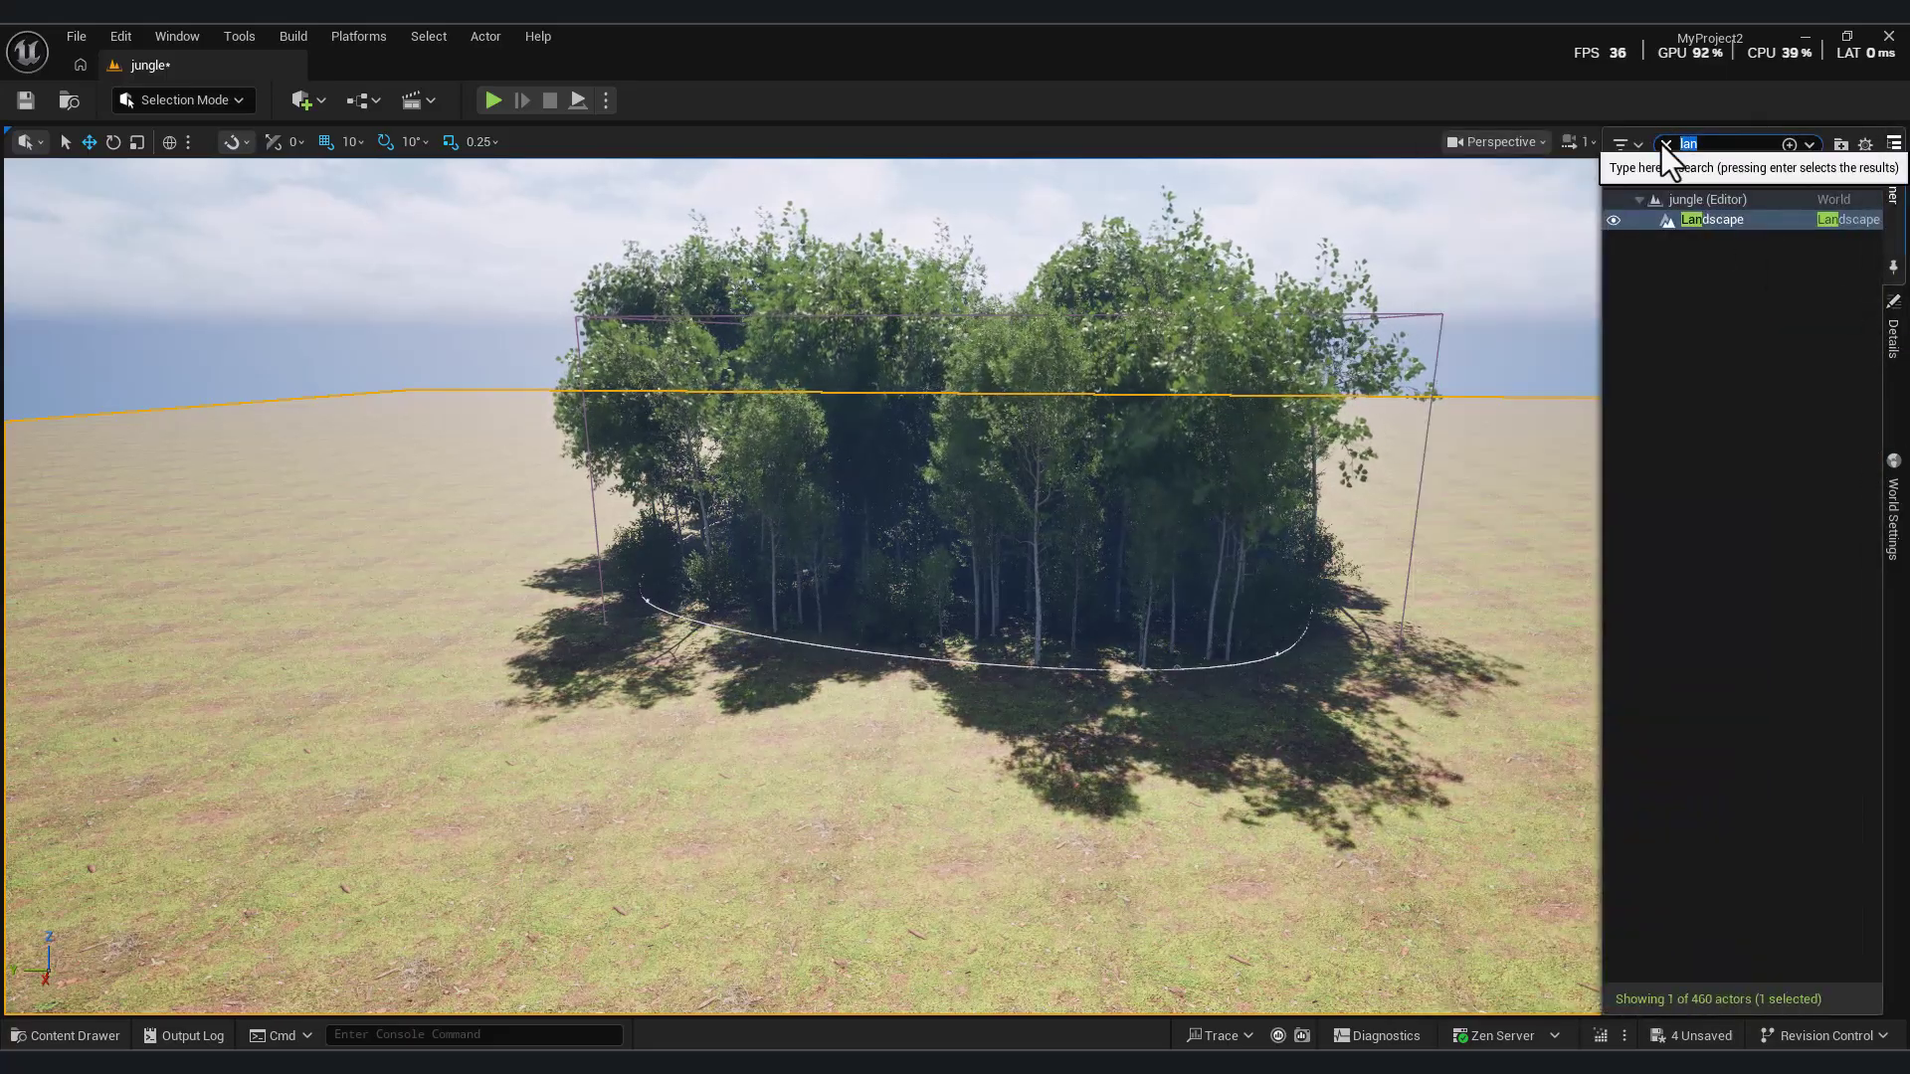
{"action": "type", "text": "spli"}
{"action": "left_click", "coordinate": [1697, 219]}
- Move the spline's two front points far outward across the landscape to extend the forest
{"action": "left_click", "coordinate": [1268, 648]}
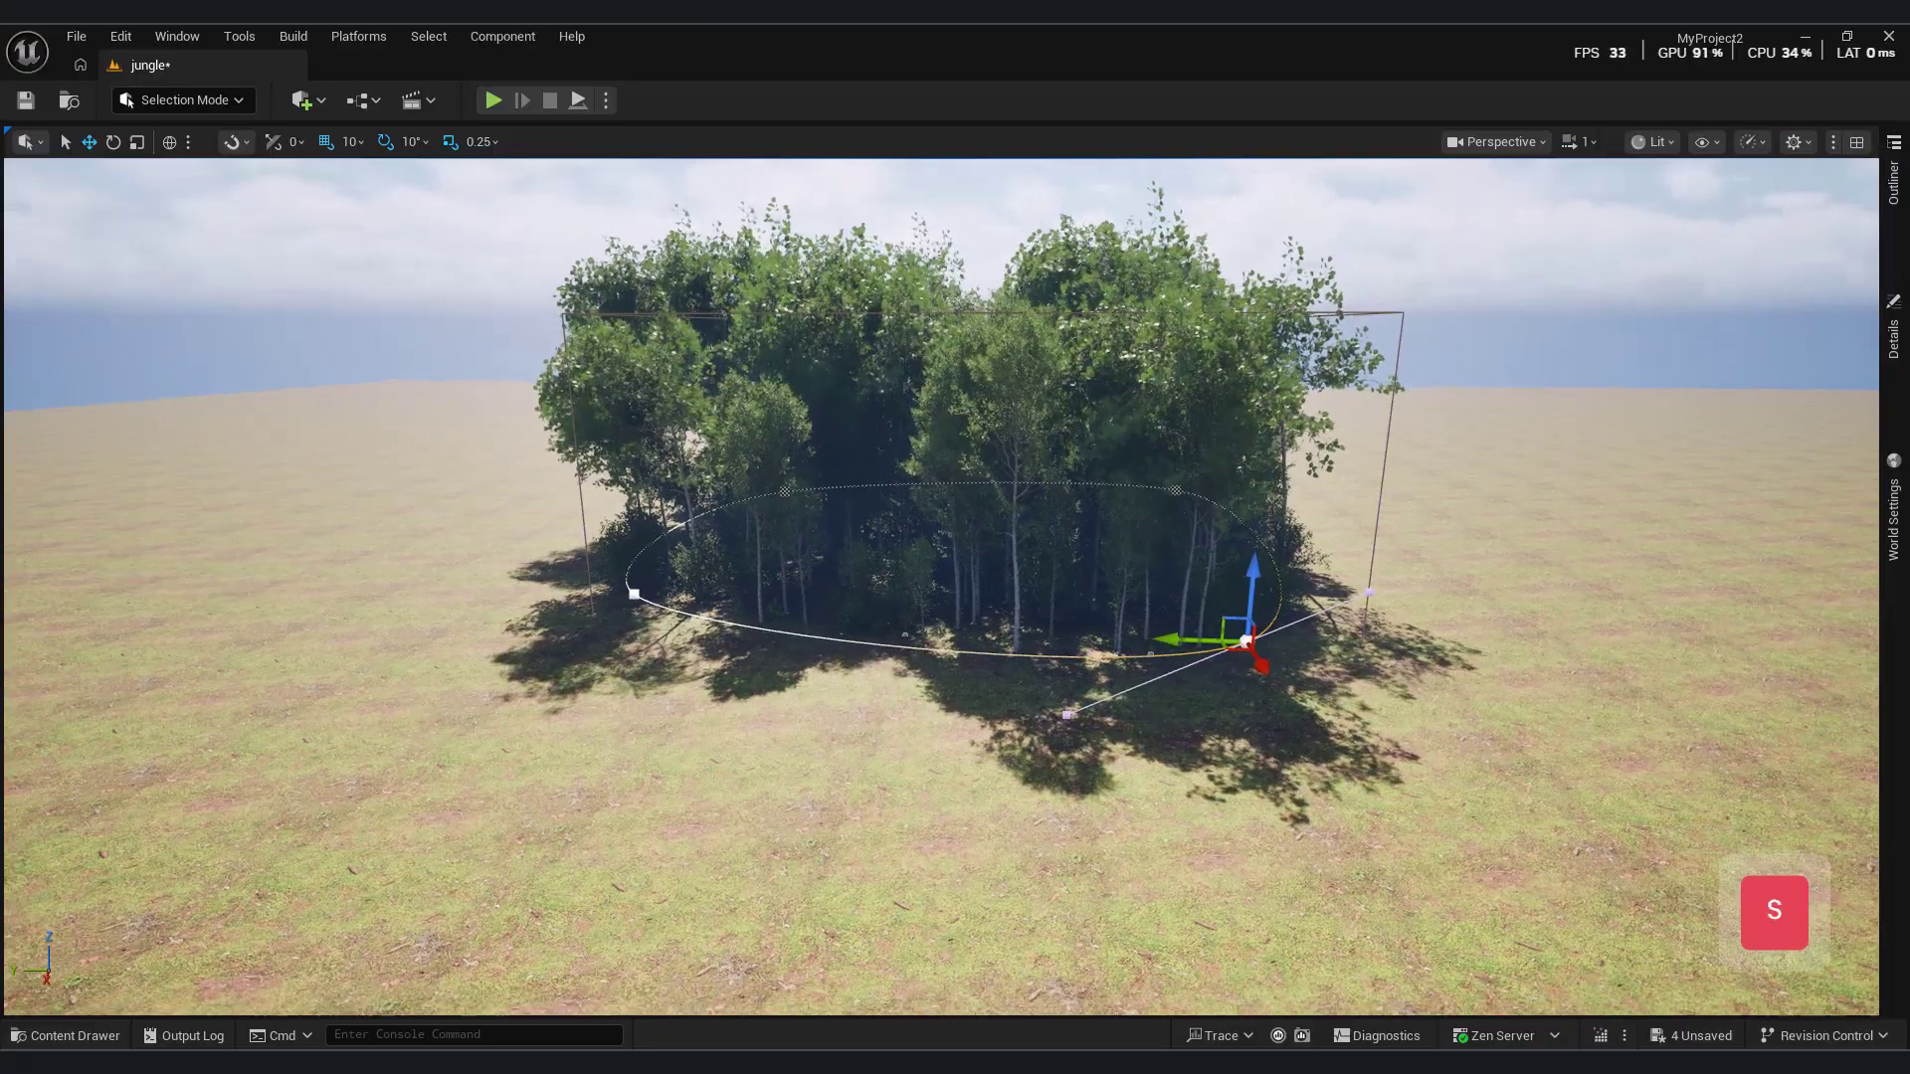
{"action": "key", "text": "d"}
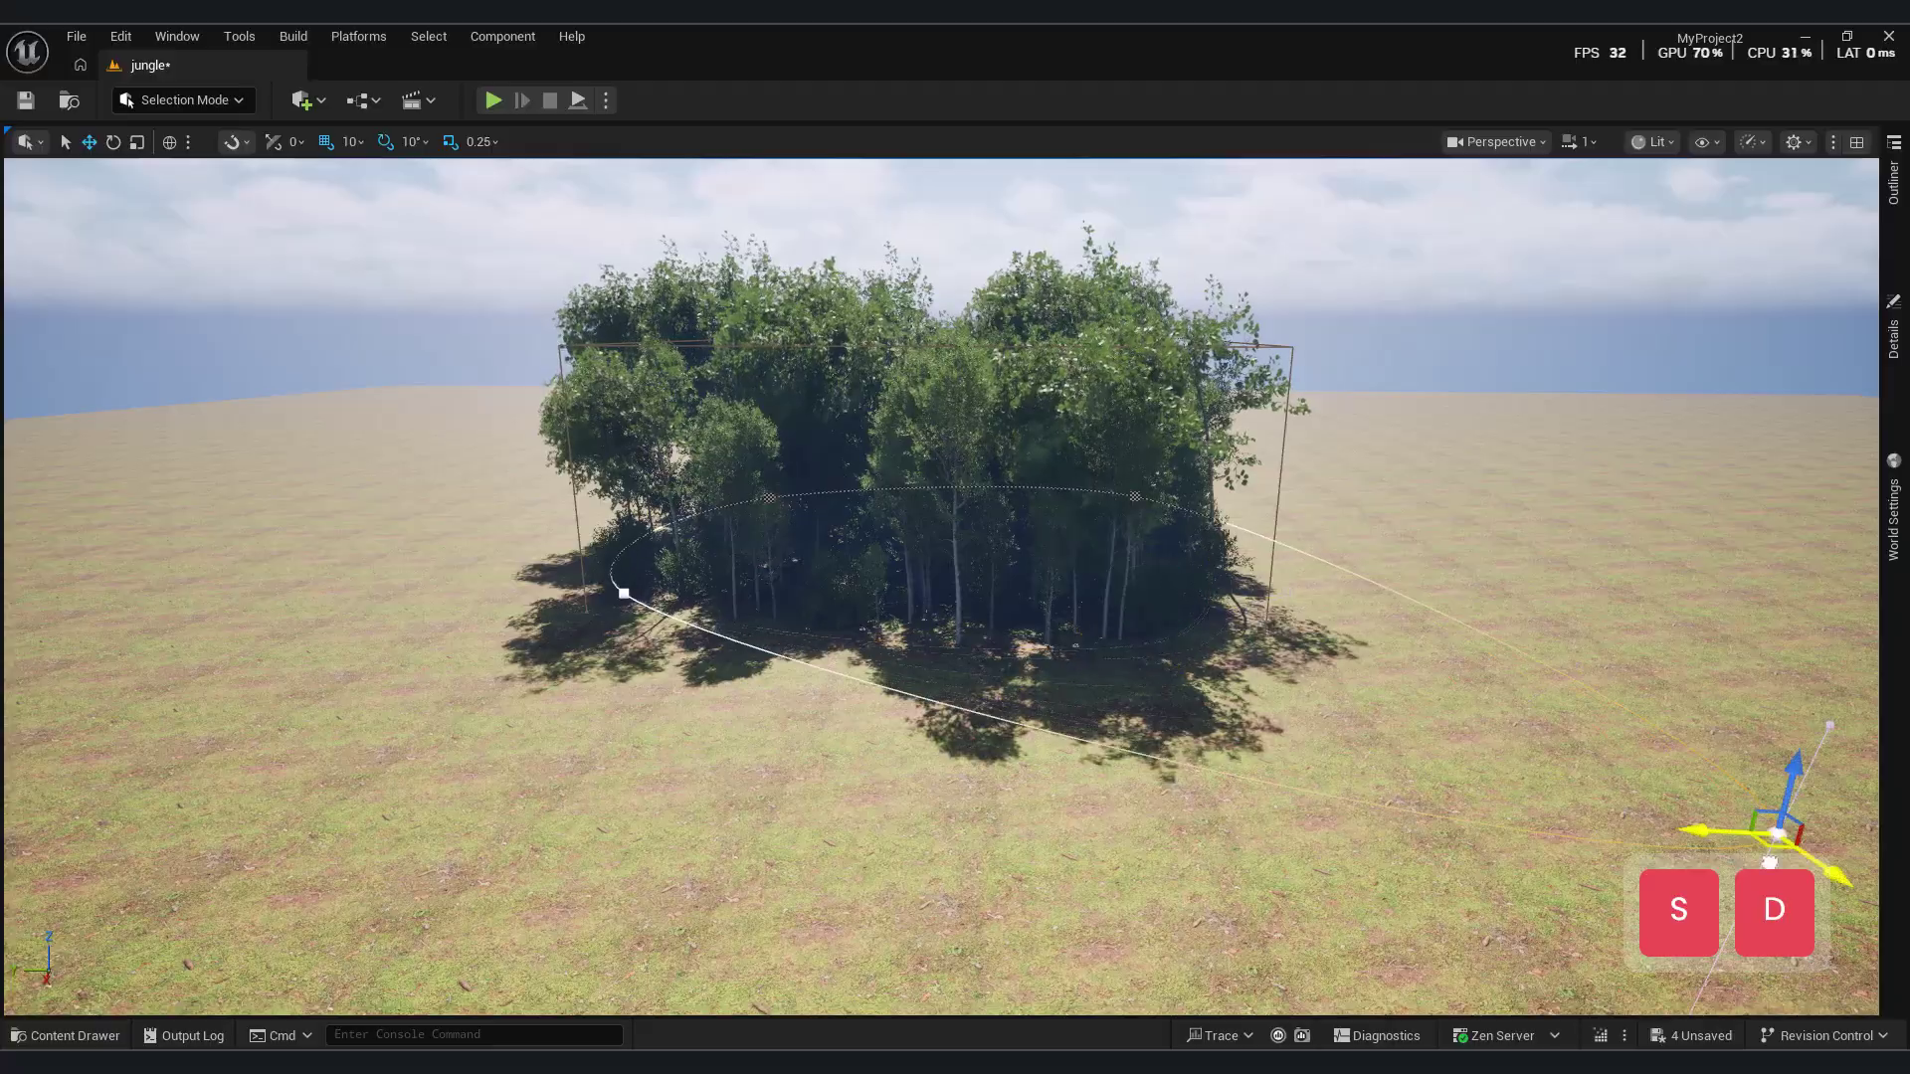
{"action": "left_click_drag", "start_coordinate": [1731, 854], "coordinate": [1836, 874]}
{"action": "left_click", "coordinate": [623, 594]}
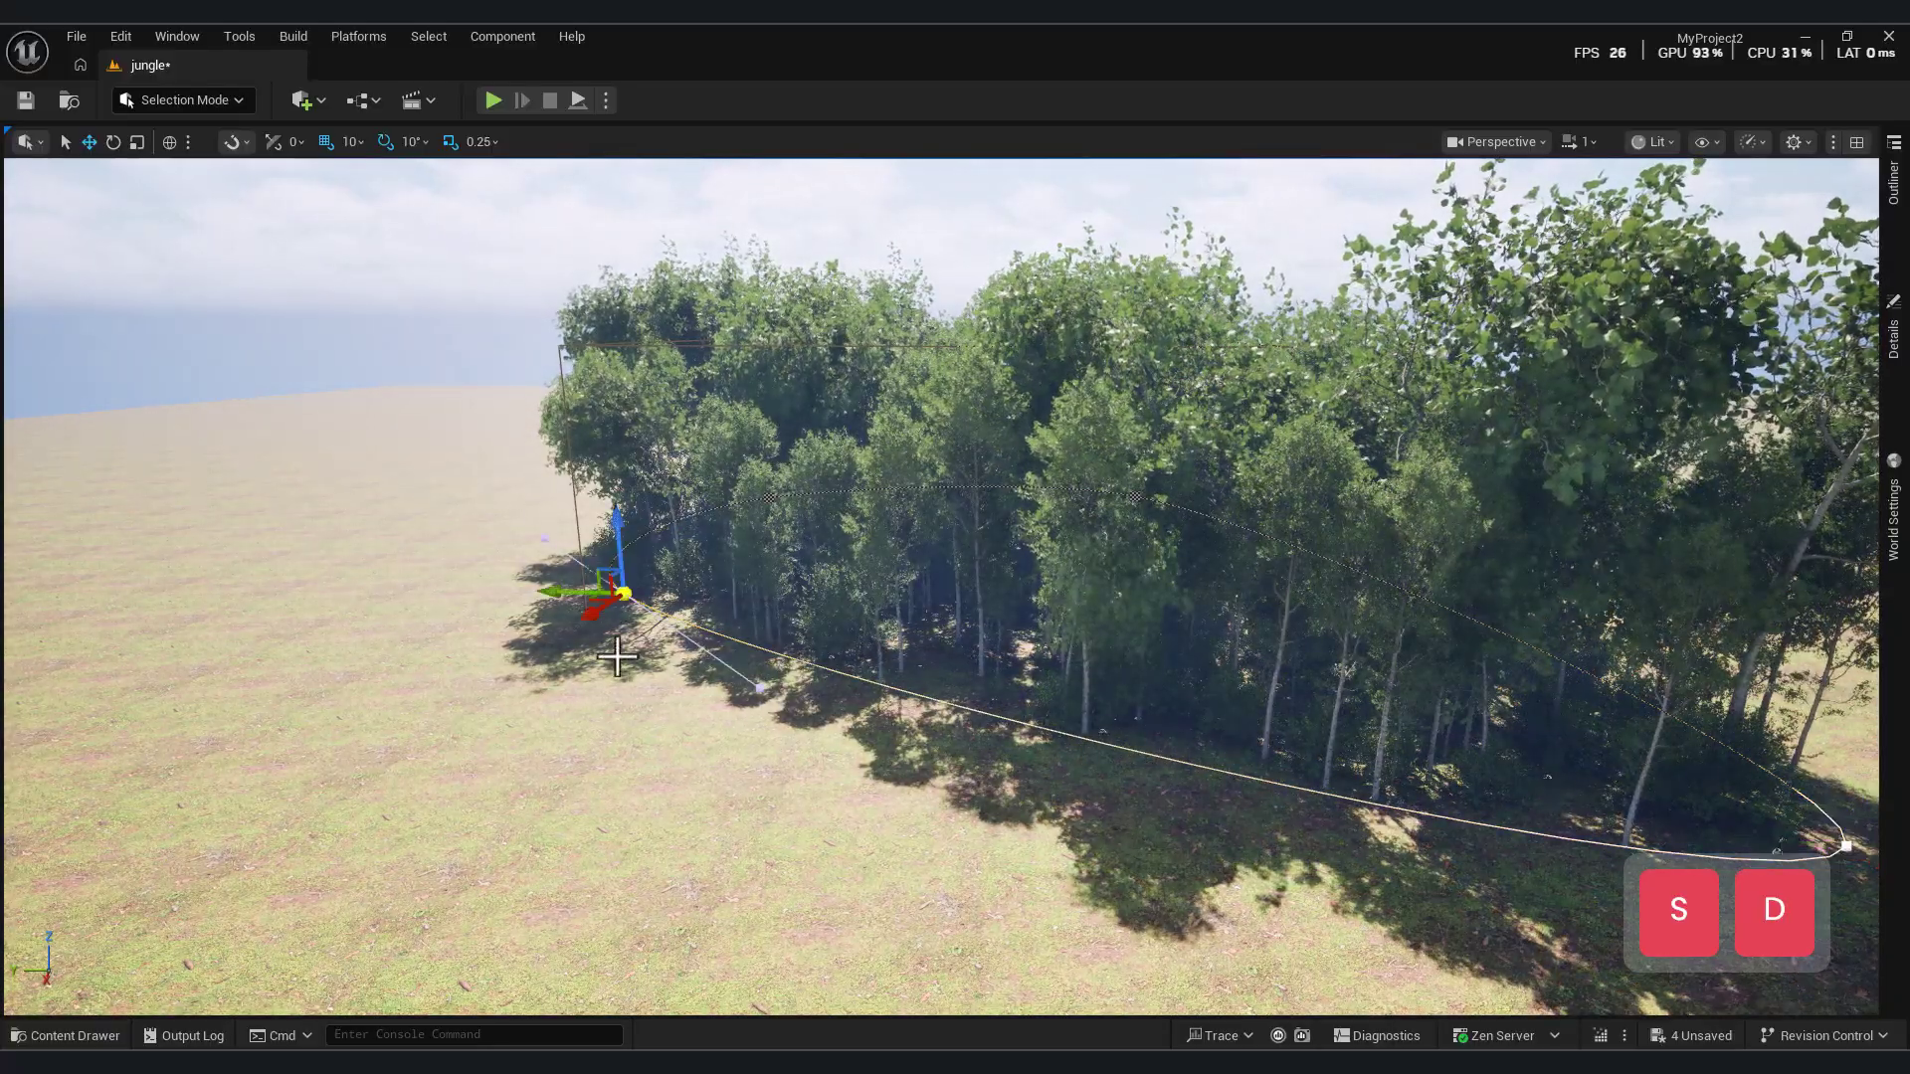
{"action": "left_click_drag", "start_coordinate": [612, 597], "coordinate": [214, 857]}
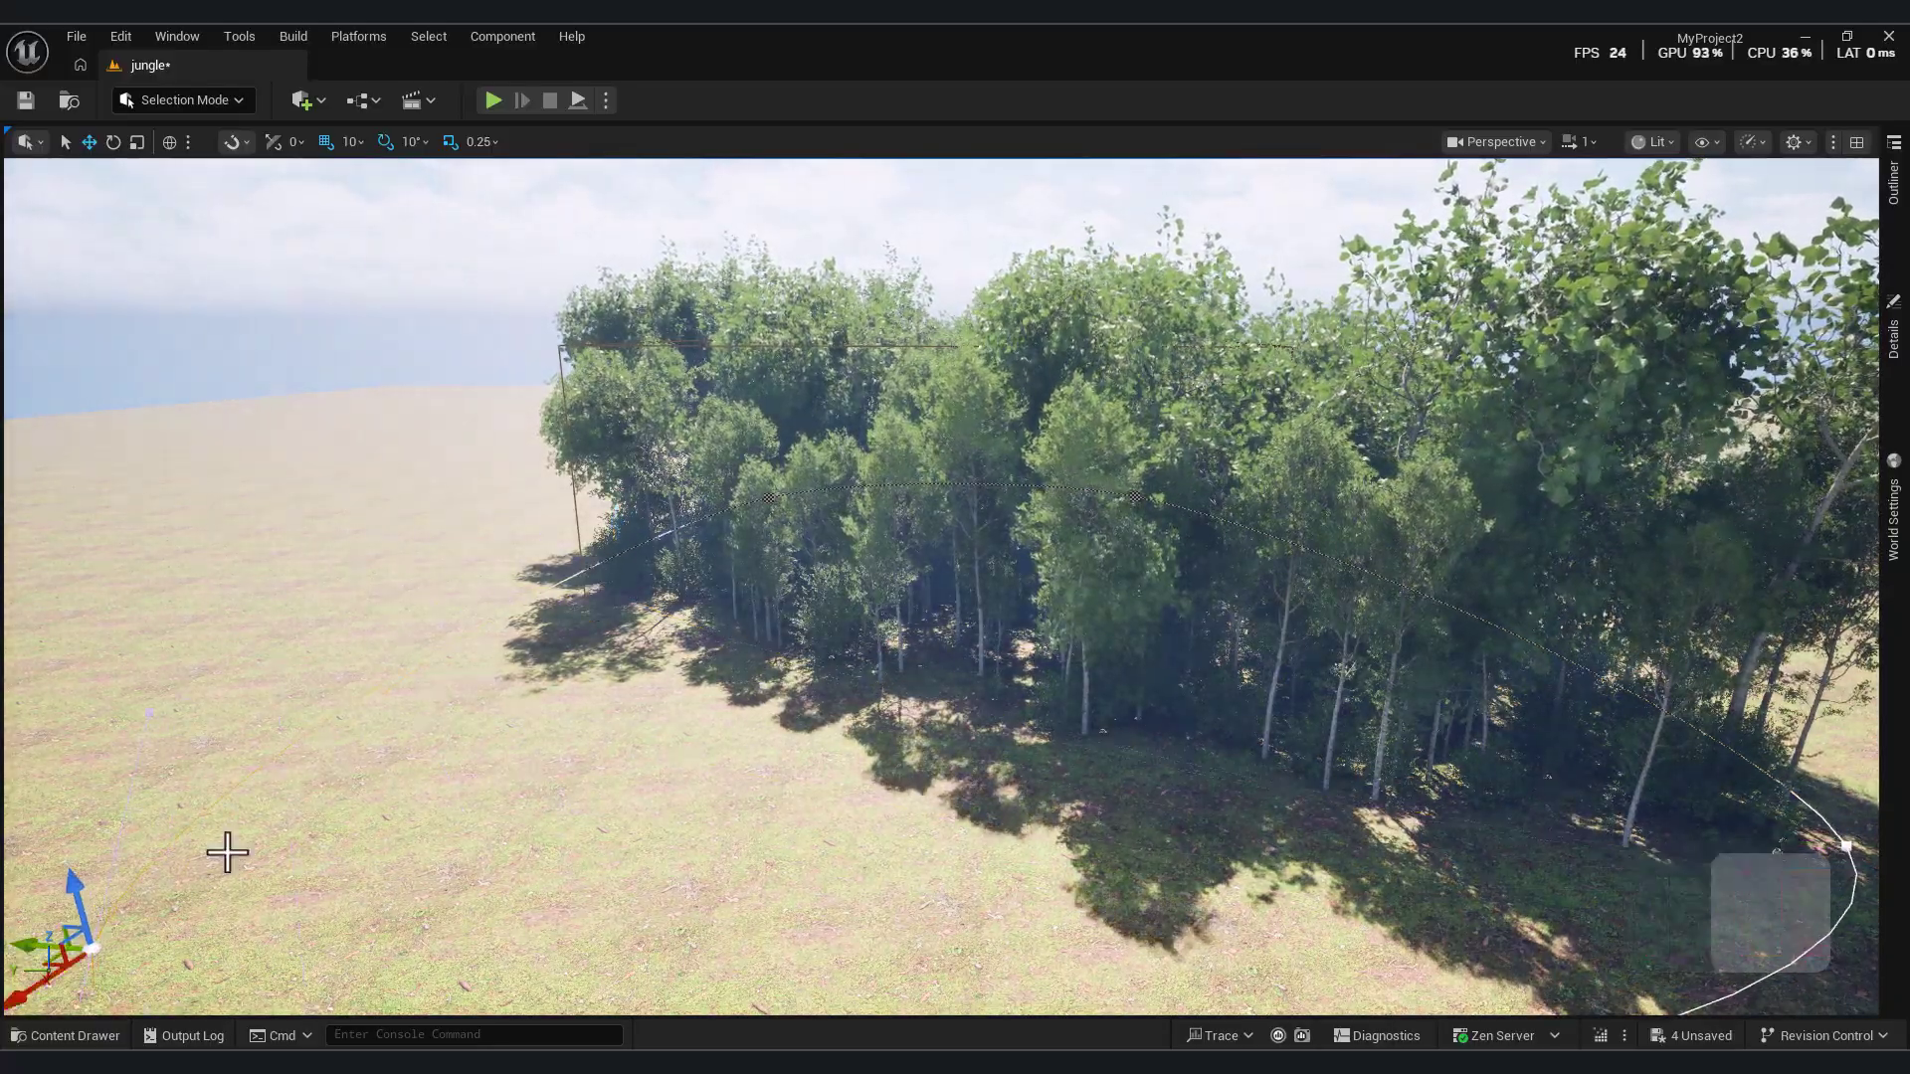